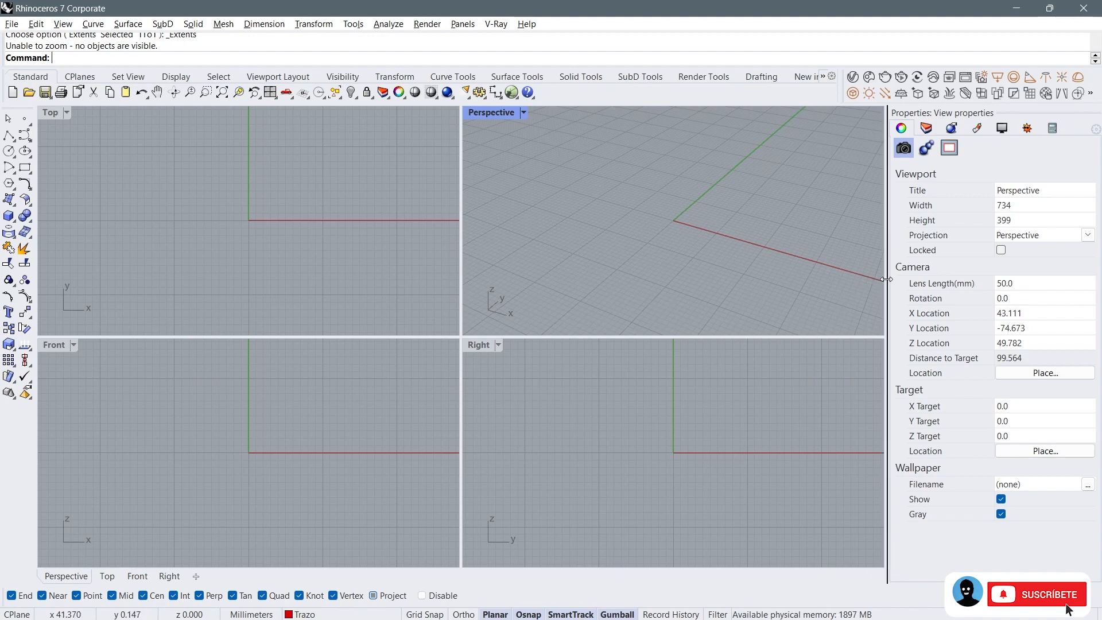
Step: Maximize the Right viewport and frame the whole construction grid around the origin
drag(887, 280, 896, 280)
click(484, 363)
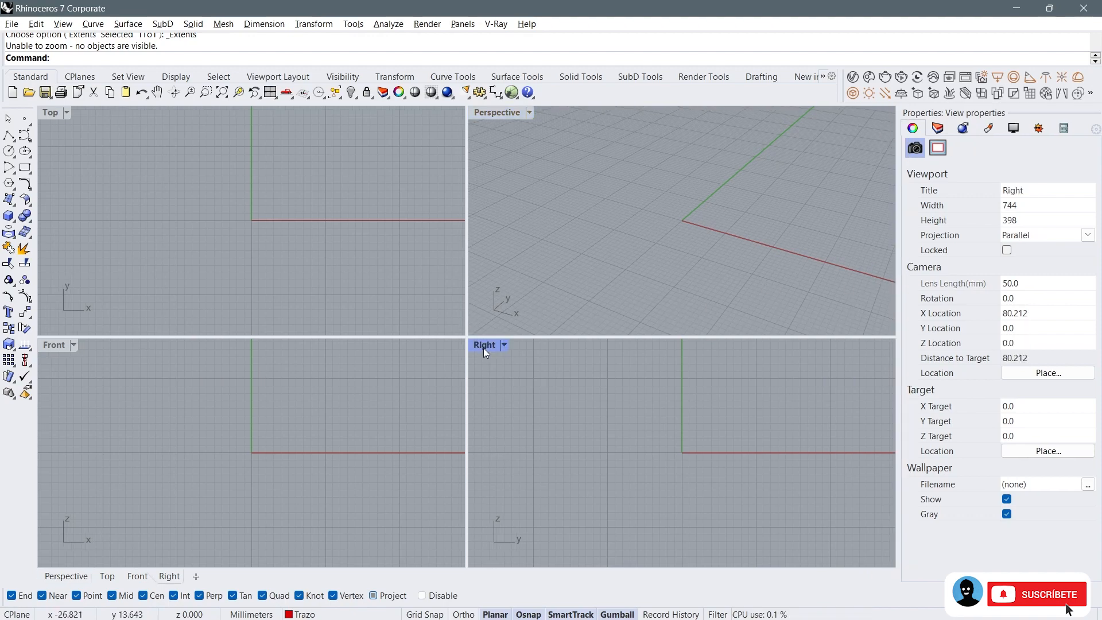
double_click(483, 348)
right_drag(487, 342, 521, 322)
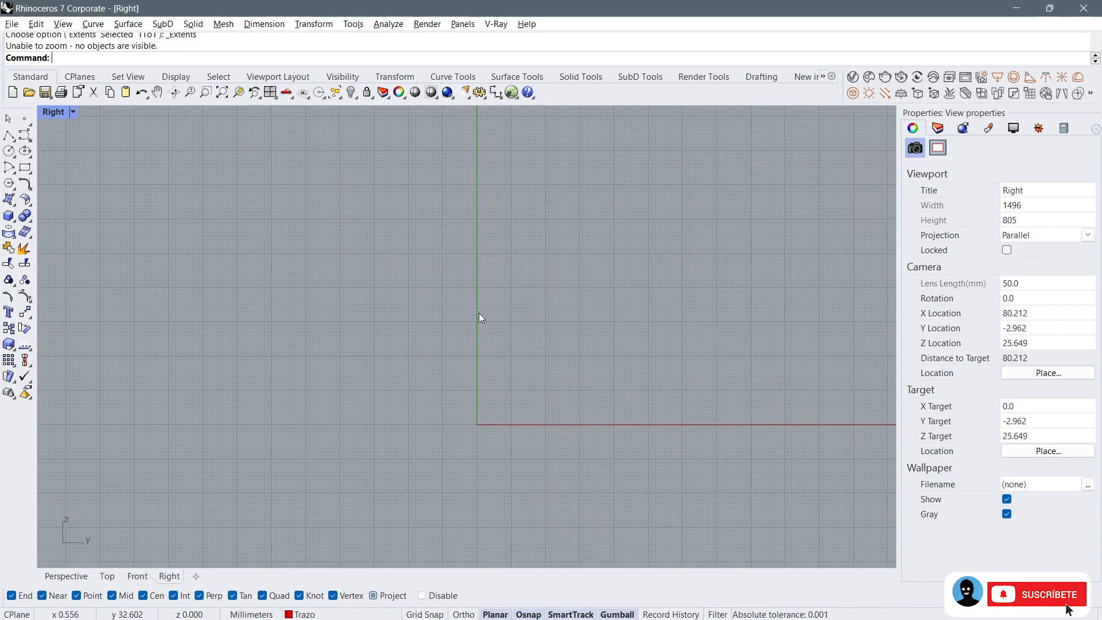
scroll(504, 379, down, 5)
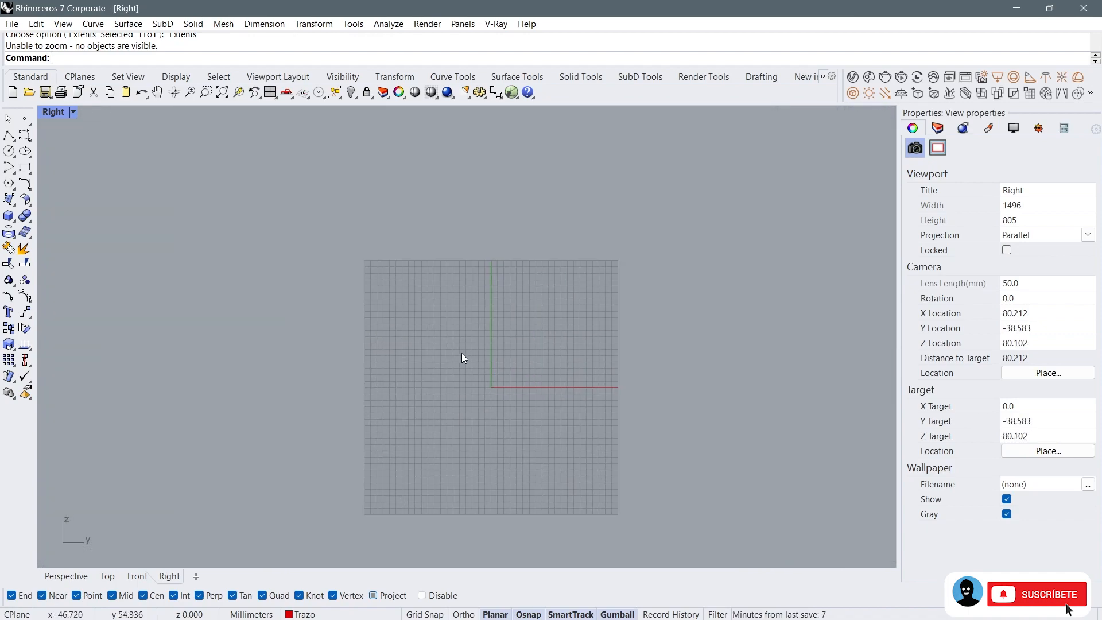
scroll(487, 359, up, 5)
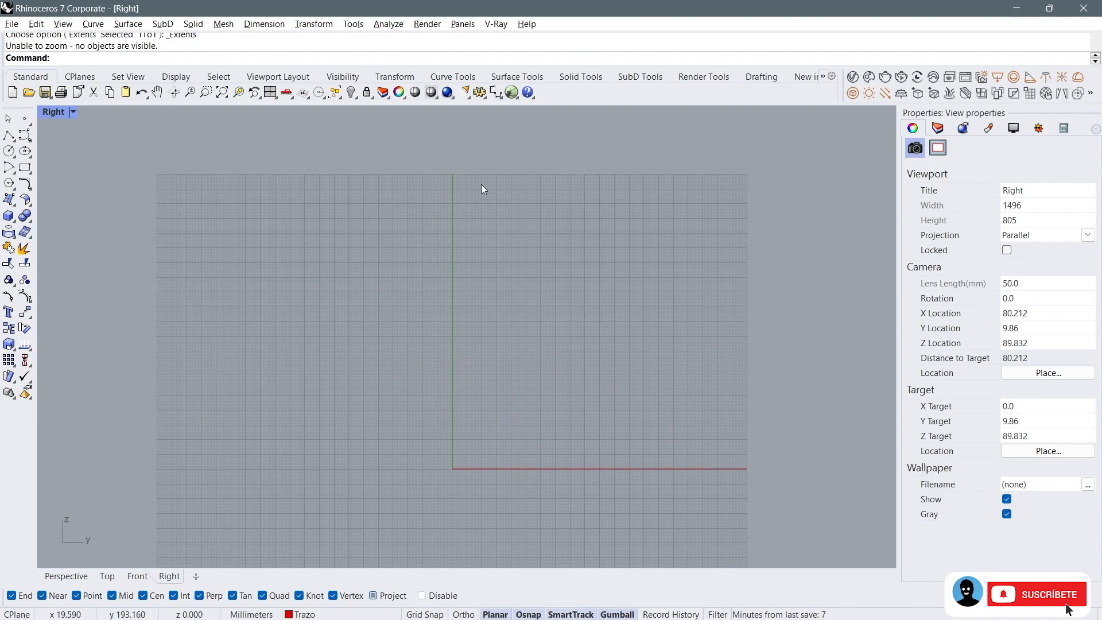
Step: Draw a vertical polyline 200 mm long upward from the origin (0), using Ortho for its direction
click(9, 135)
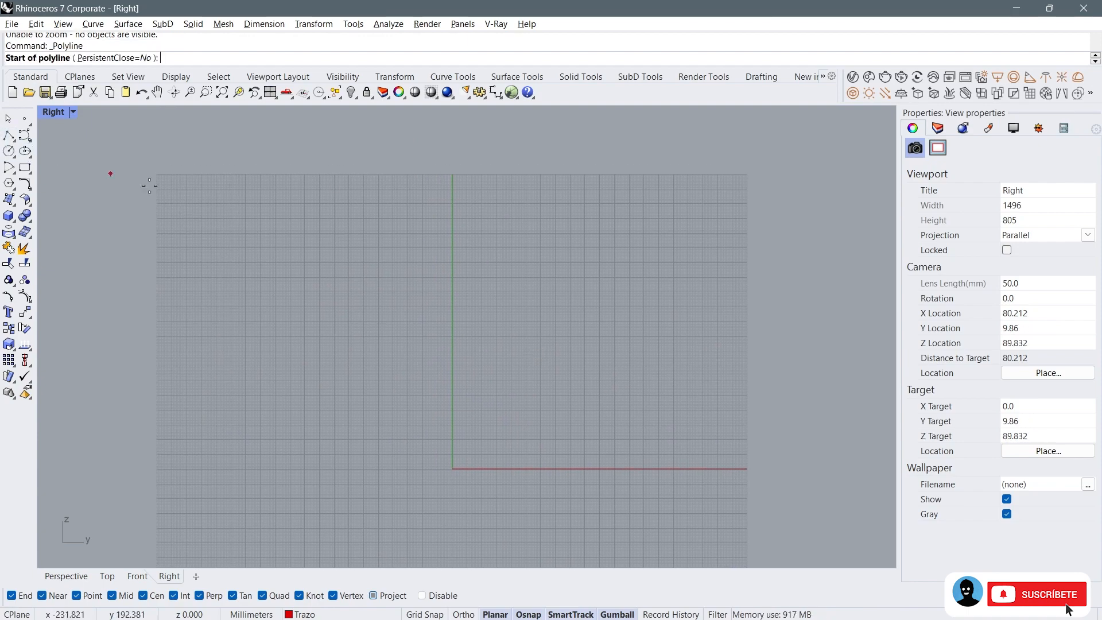
key(Return)
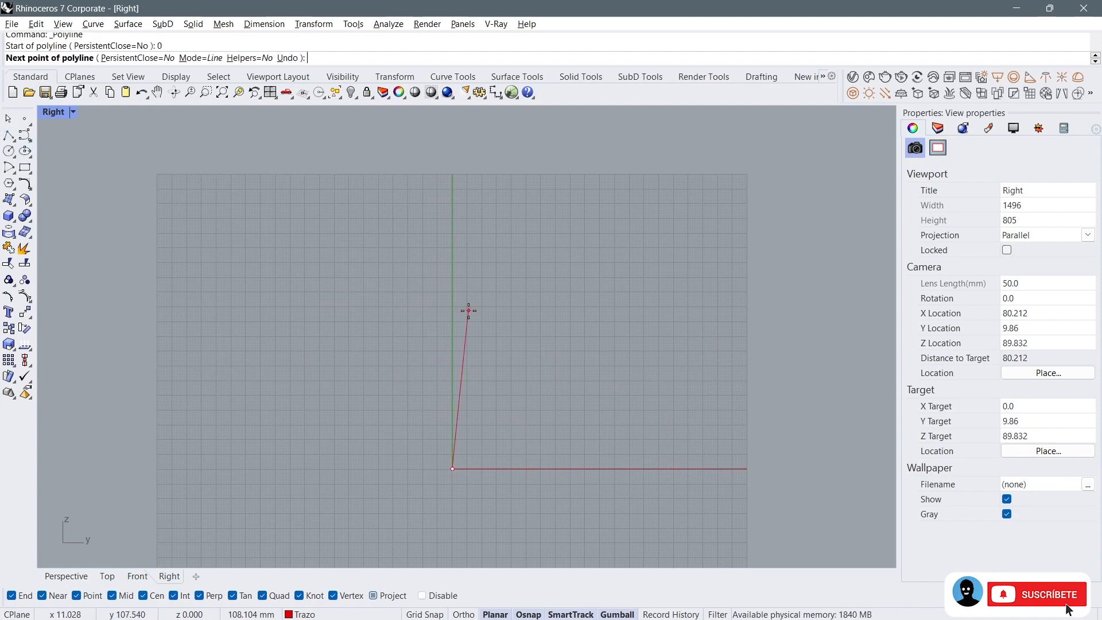
scroll(463, 238, down, 2)
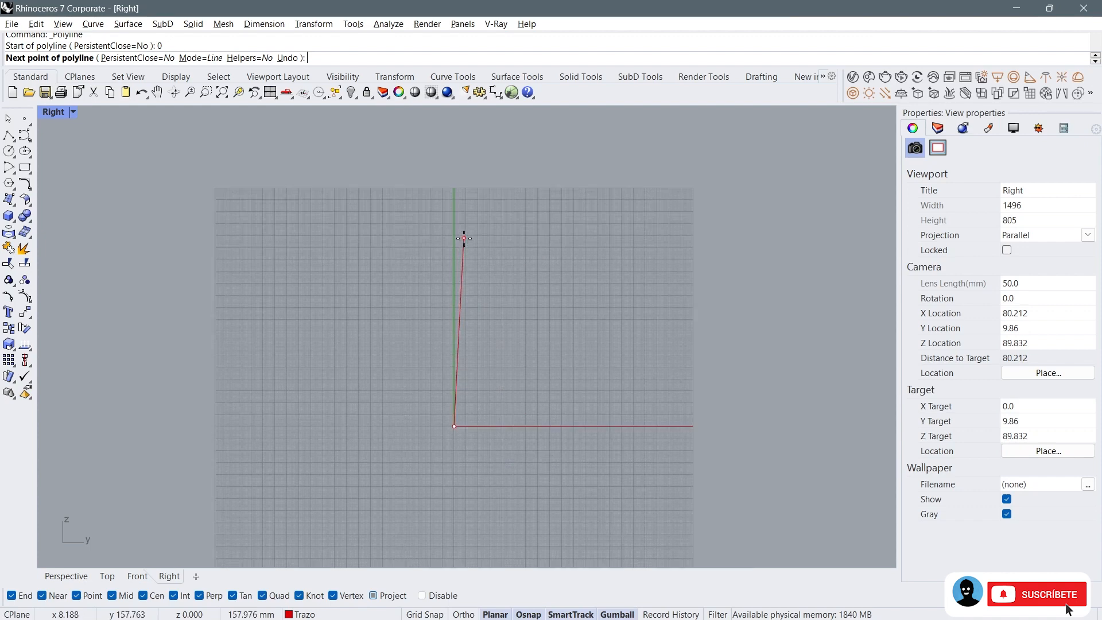
text(200)
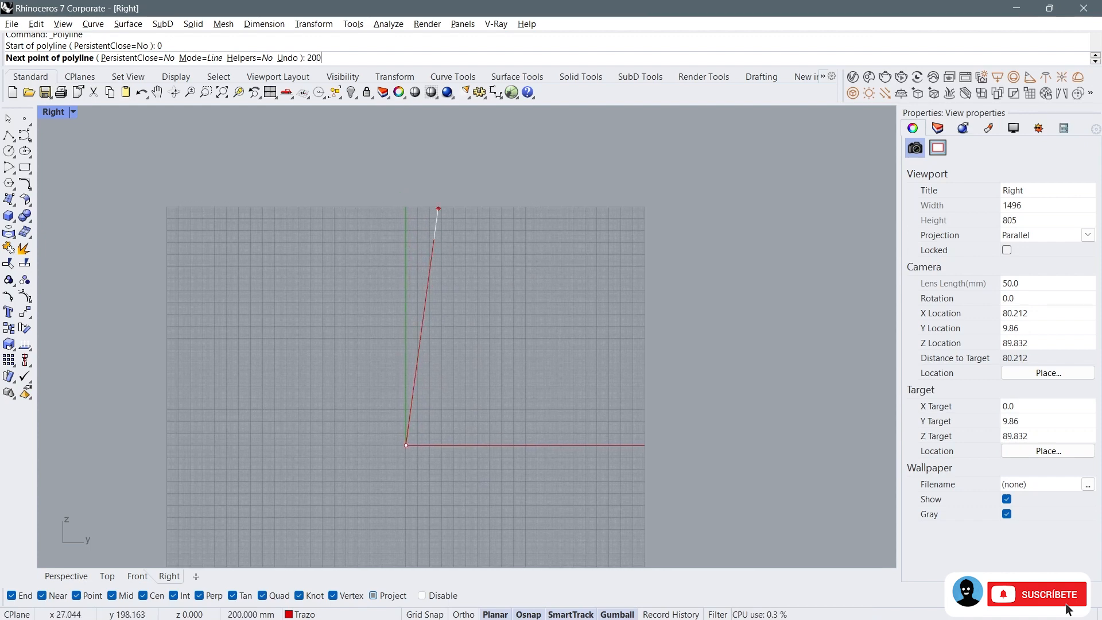
key(Return)
key(F8)
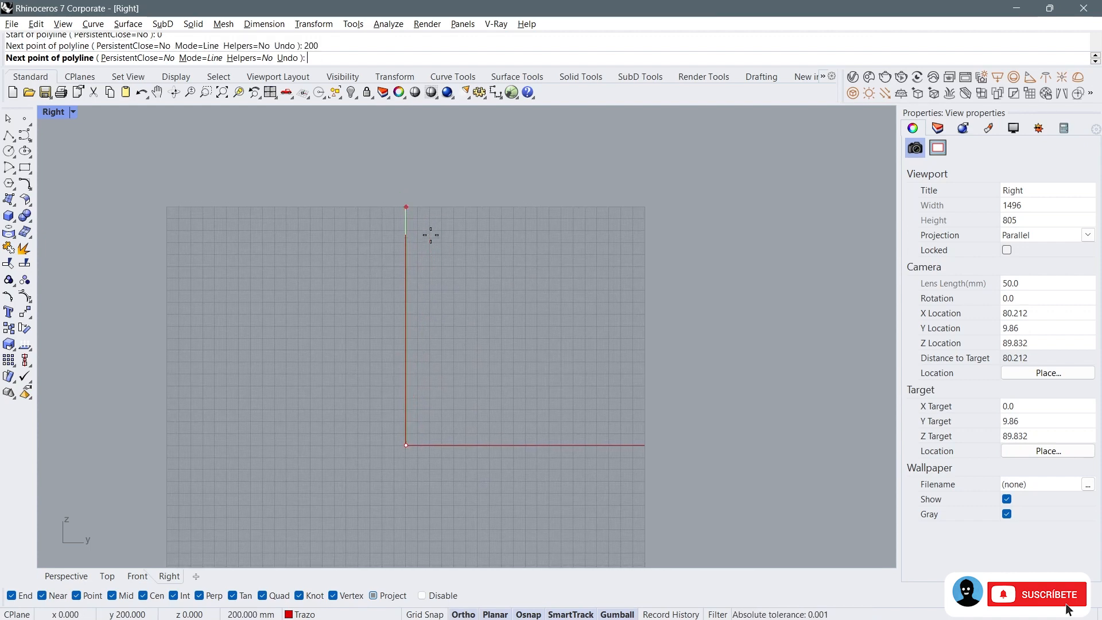
click(434, 134)
key(F8)
key(Return)
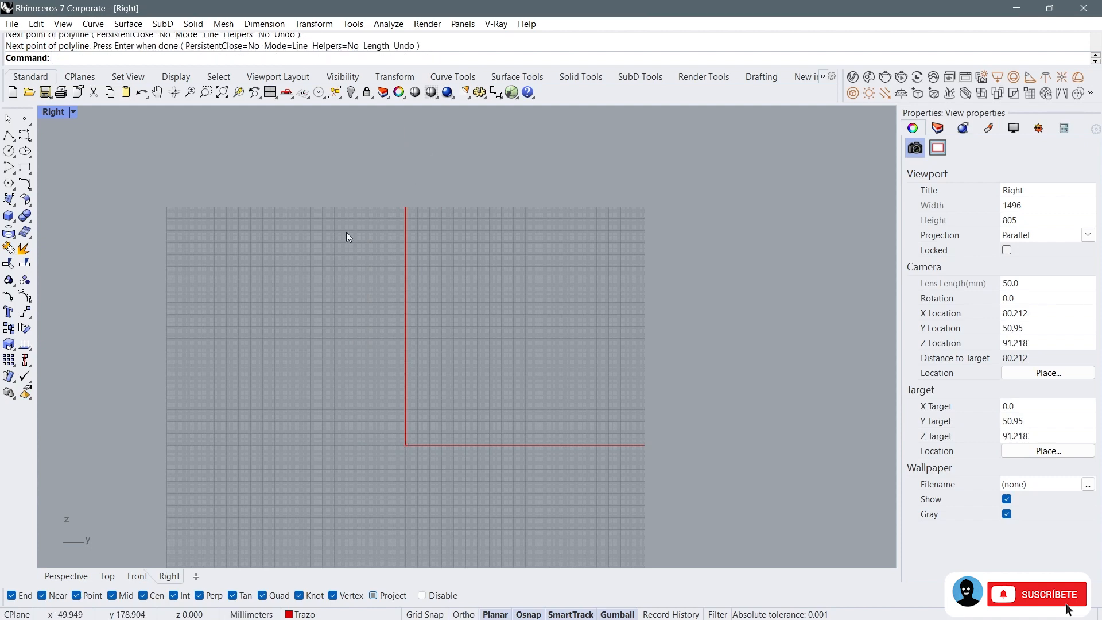
Step: Start a degree-3 control point curve at the vertical line's upper end, with its second point level with the start on the positive Y side
scroll(484, 297, up, 2)
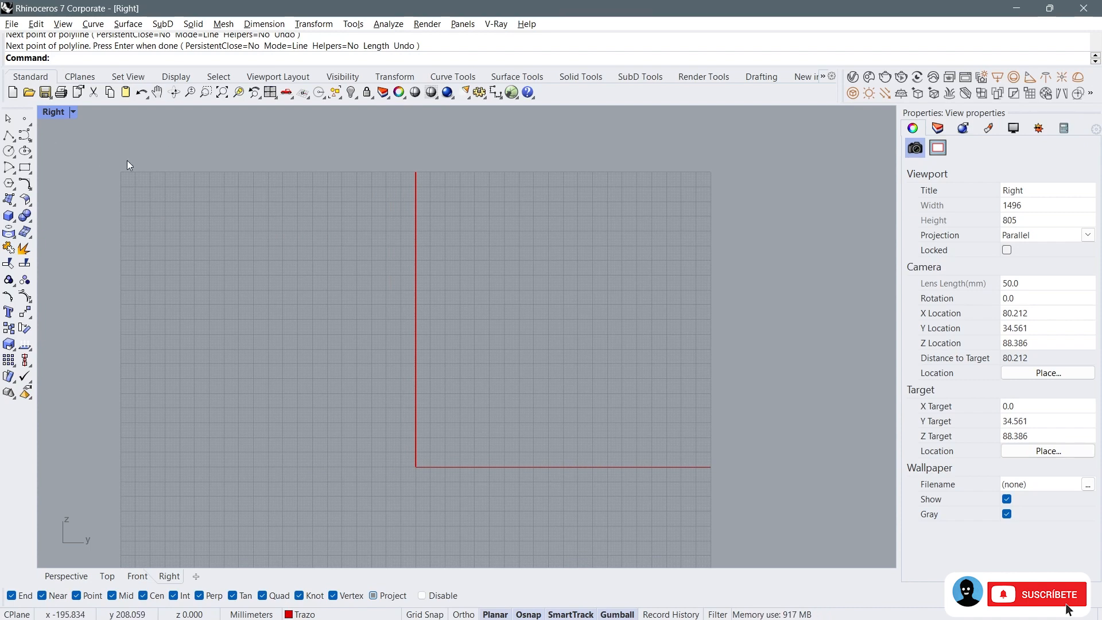
click(25, 136)
click(417, 170)
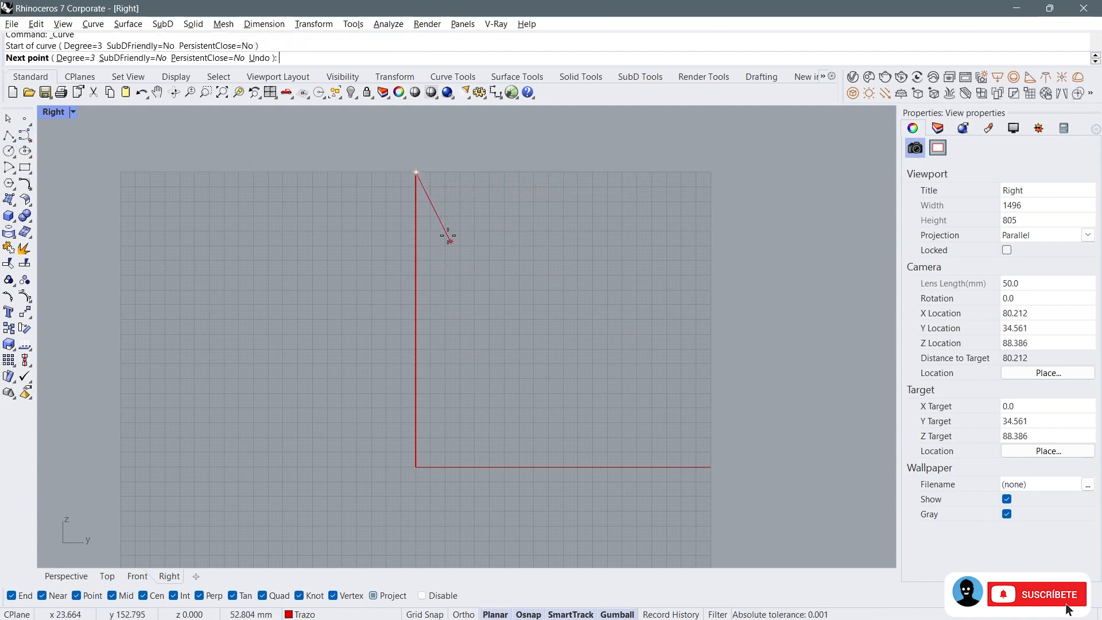
click(505, 173)
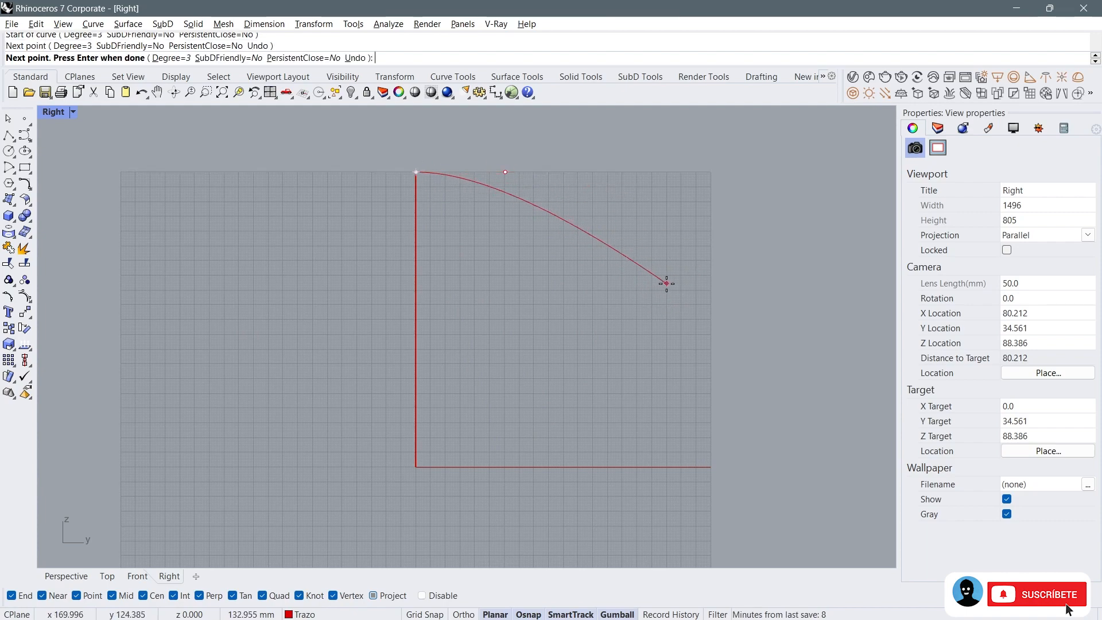
click(362, 58)
scroll(445, 109, up, 3)
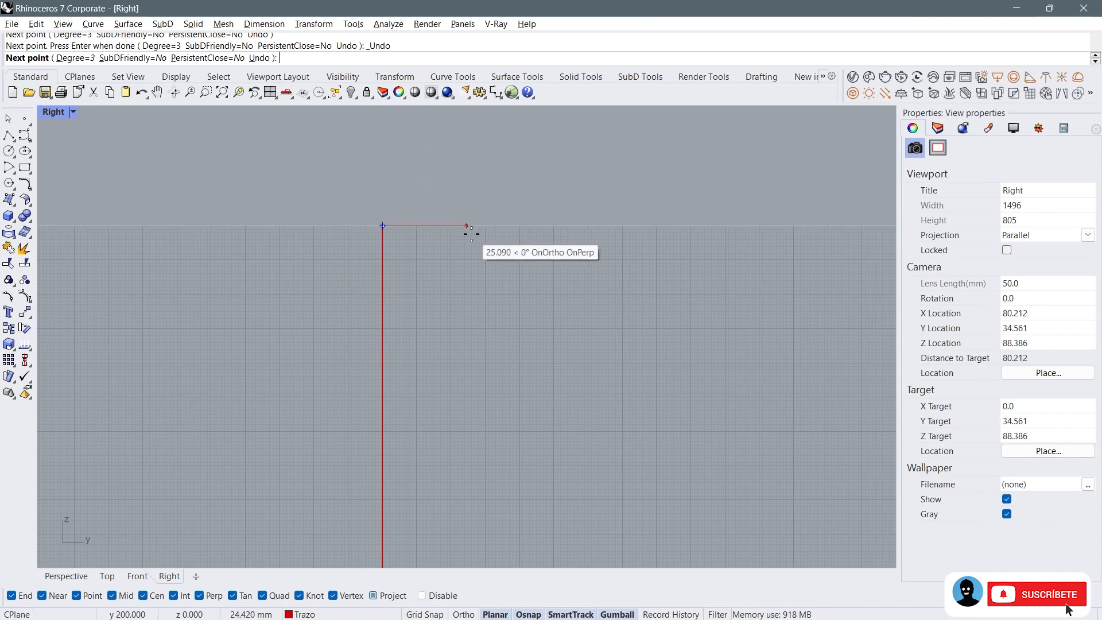
key(F8)
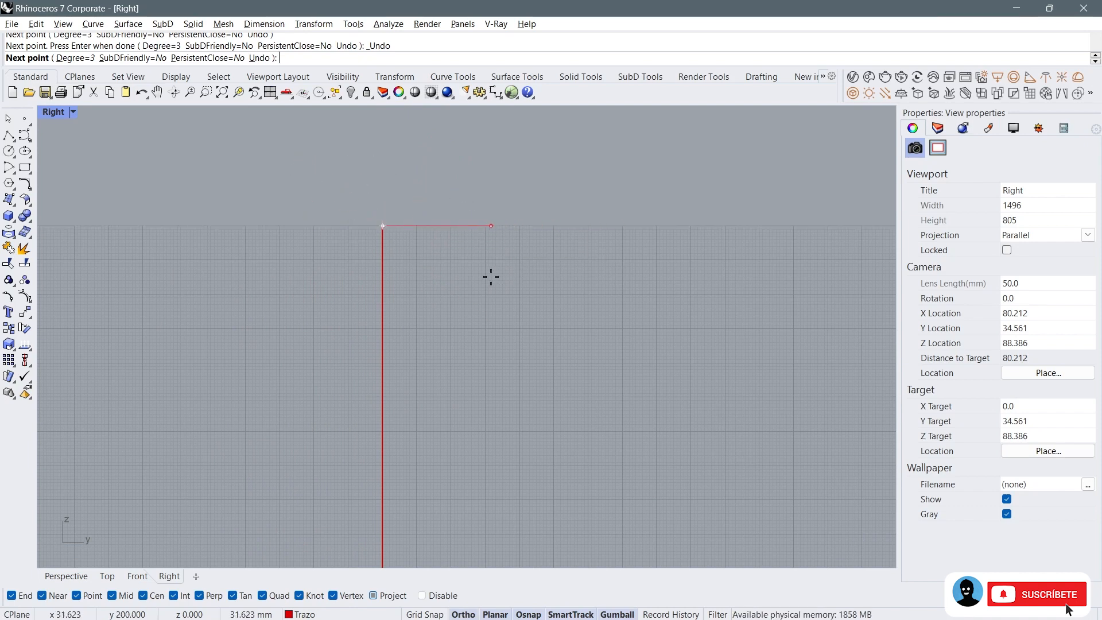
click(559, 275)
key(F8)
Step: Add two control points to the curve that bulge it outward and downward on the positive Y side of the vertical line
scroll(559, 275, down, 2)
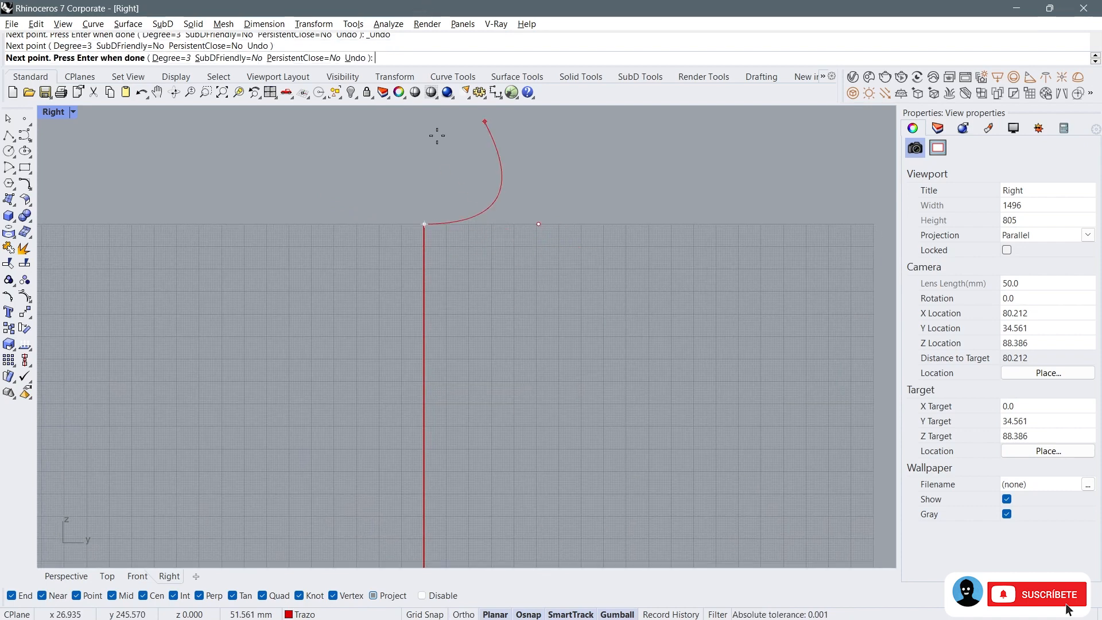
scroll(572, 331, down, 2)
right_drag(572, 330, 559, 239)
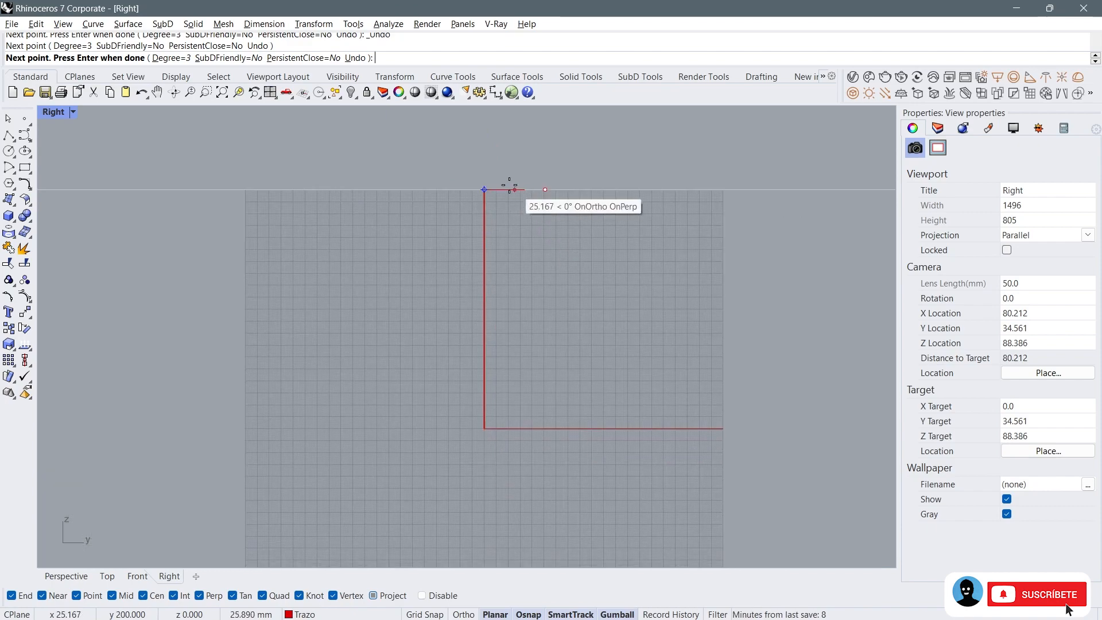
scroll(612, 224, up, 2)
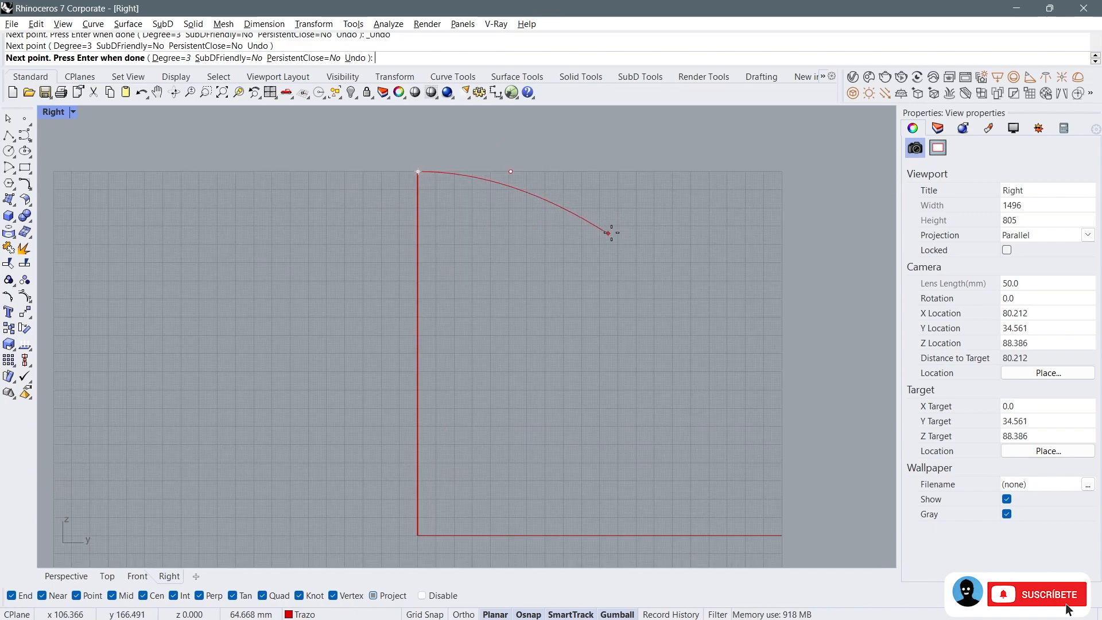
scroll(643, 256, up, 1)
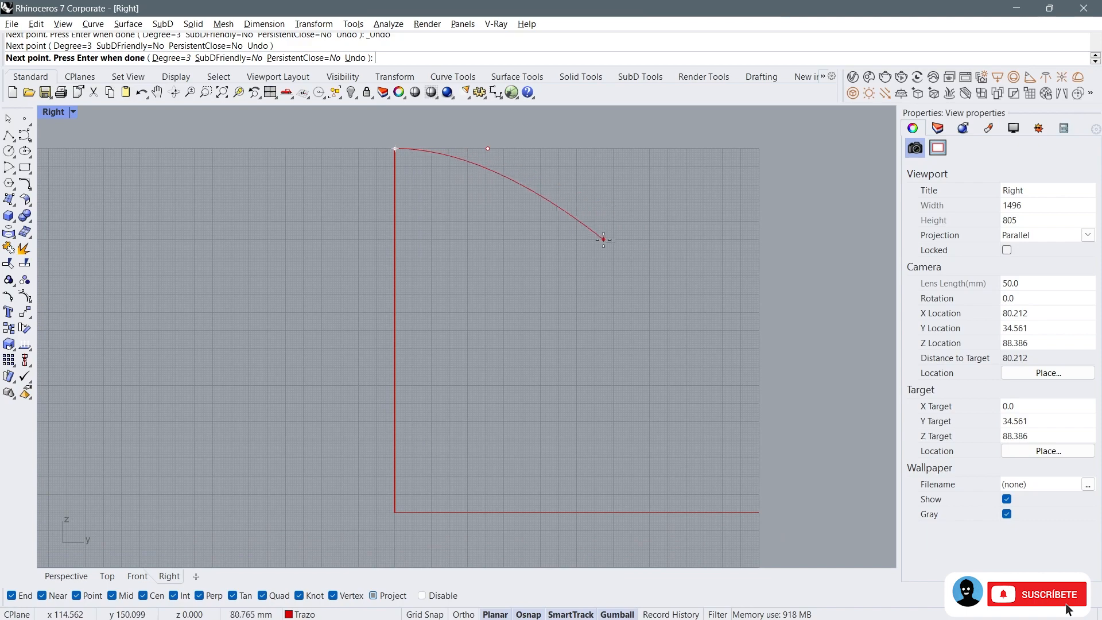
click(605, 232)
right_drag(627, 404, 616, 344)
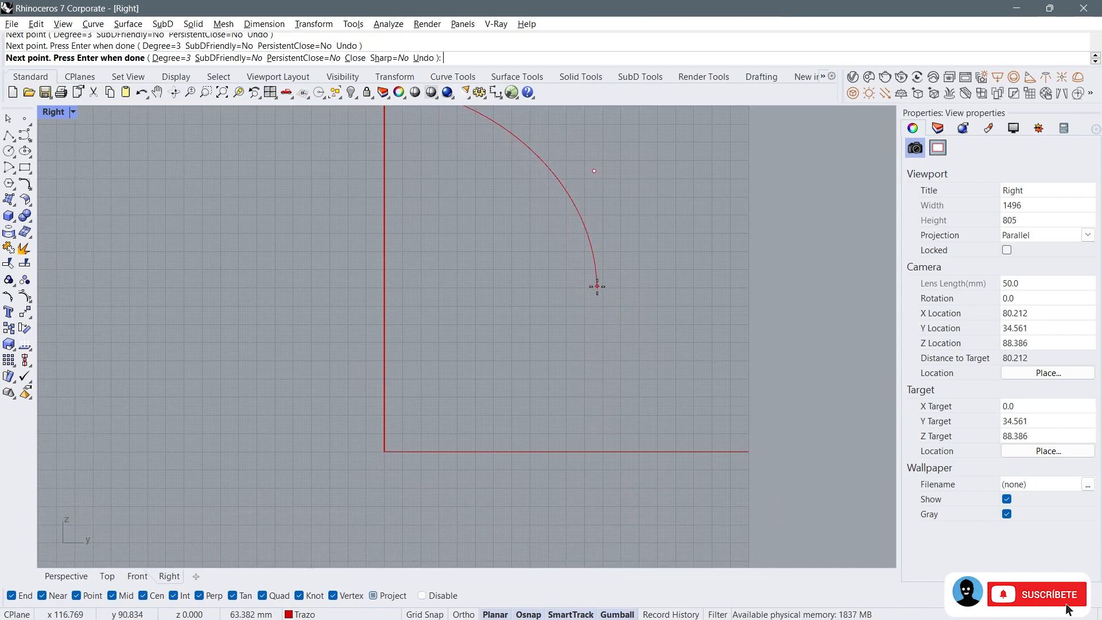
click(588, 289)
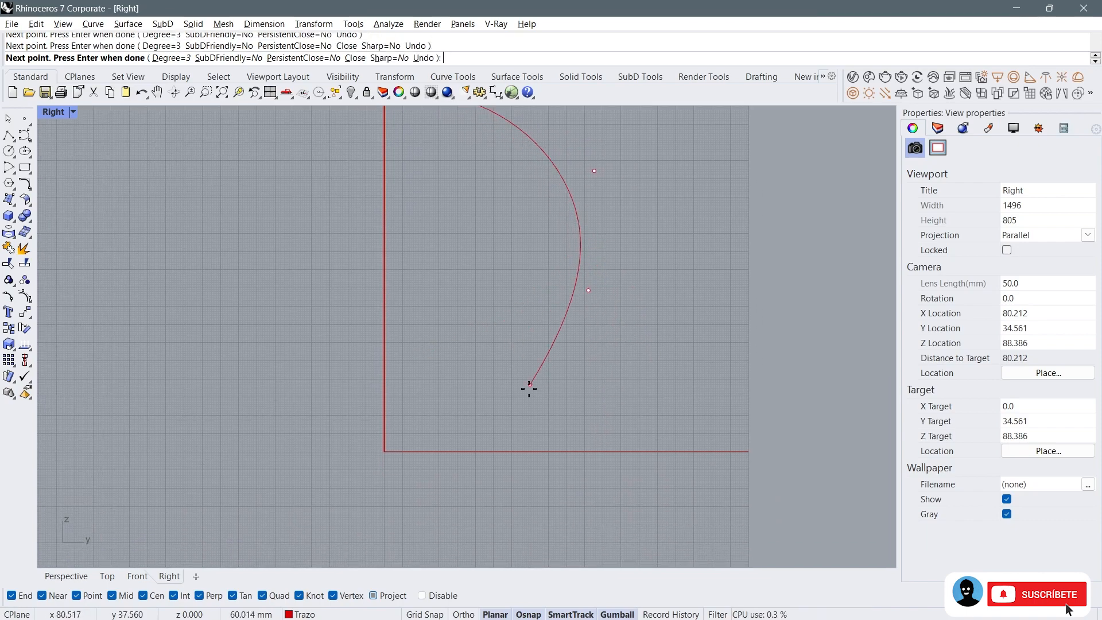
Step: Finish the curve with a control point on the horizontal axis and its end at the origin
scroll(489, 423, up, 4)
scroll(545, 425, down, 6)
scroll(488, 428, up, 5)
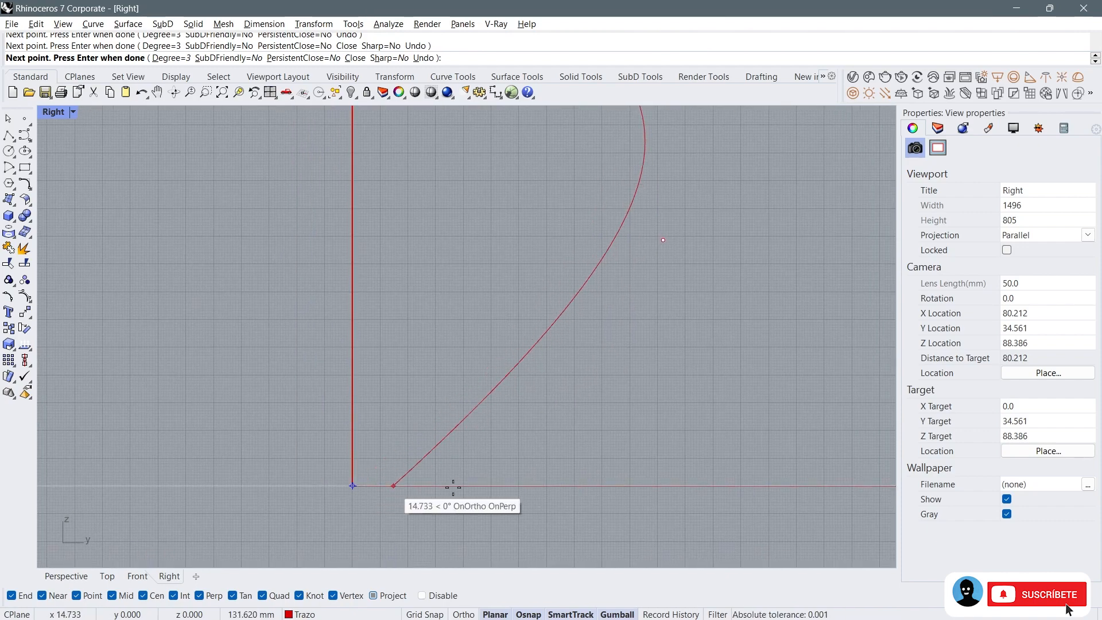
click(517, 485)
click(354, 486)
key(Return)
Step: Show the curve's control points, then lower the lower bulge point and raise the upper one slightly inward
scroll(500, 449, down, 4)
click(488, 446)
right_drag(488, 446, 449, 442)
click(25, 297)
scroll(493, 313, up, 2)
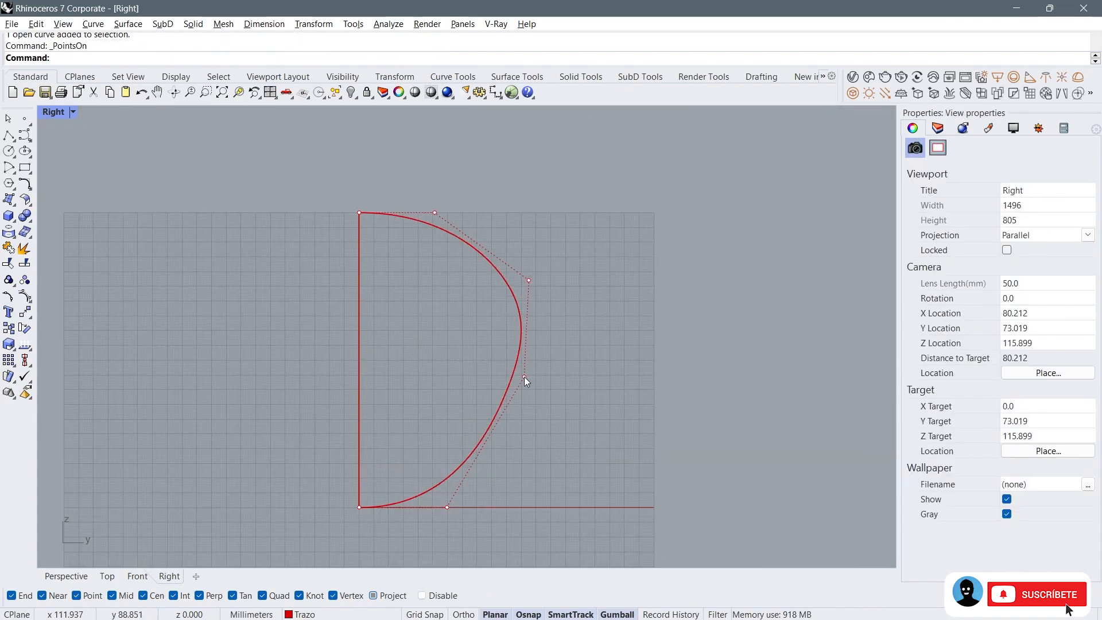
click(524, 377)
drag(552, 348, 552, 370)
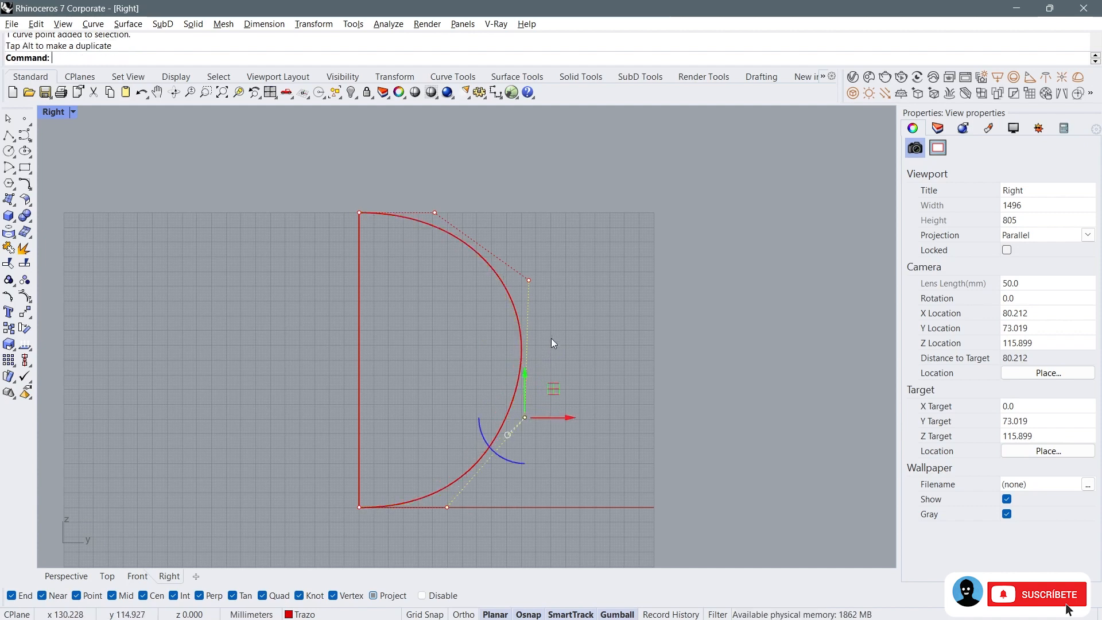
click(528, 281)
drag(557, 252, 548, 235)
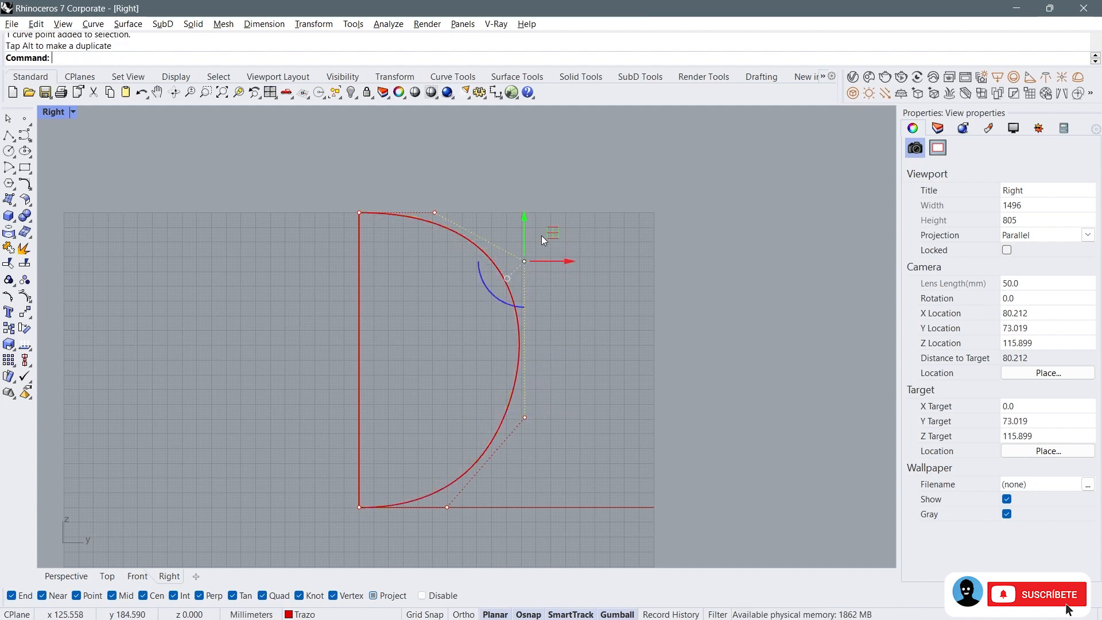
Step: Refine the curve's upper shoulder by adjusting its upper bulge point and shifting the point beside the top end farther from the vertical line
click(436, 212)
drag(477, 212, 457, 212)
click(519, 217)
click(524, 261)
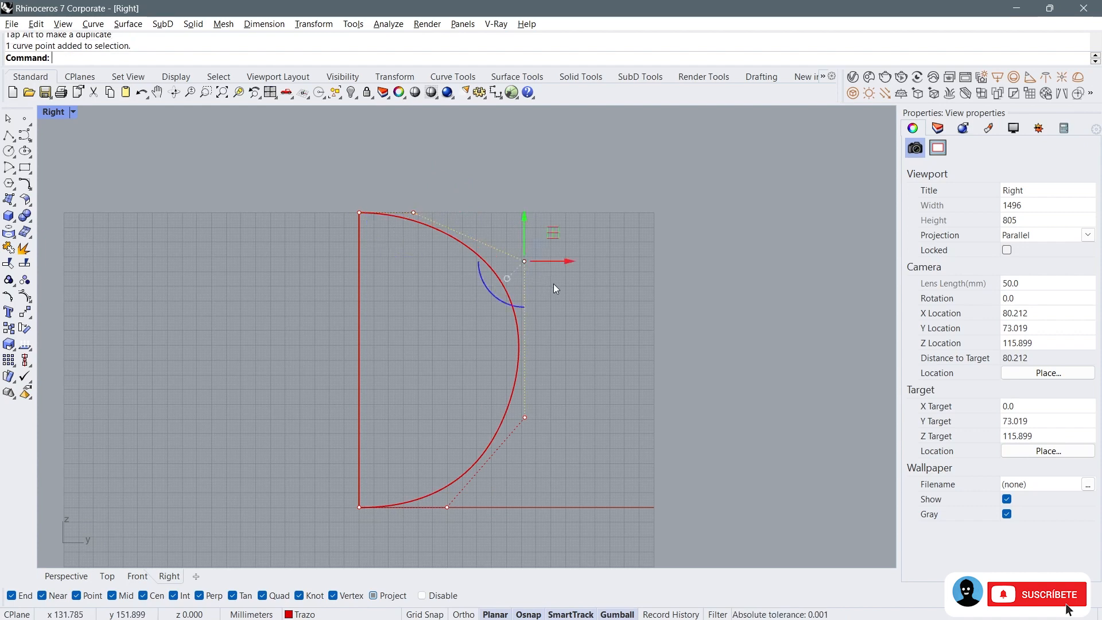
mouse_move(520, 213)
mouse_down()
mouse_move(530, 237)
mouse_move(523, 219)
mouse_up()
click(413, 213)
drag(453, 214, 480, 221)
right_drag(476, 390, 554, 334)
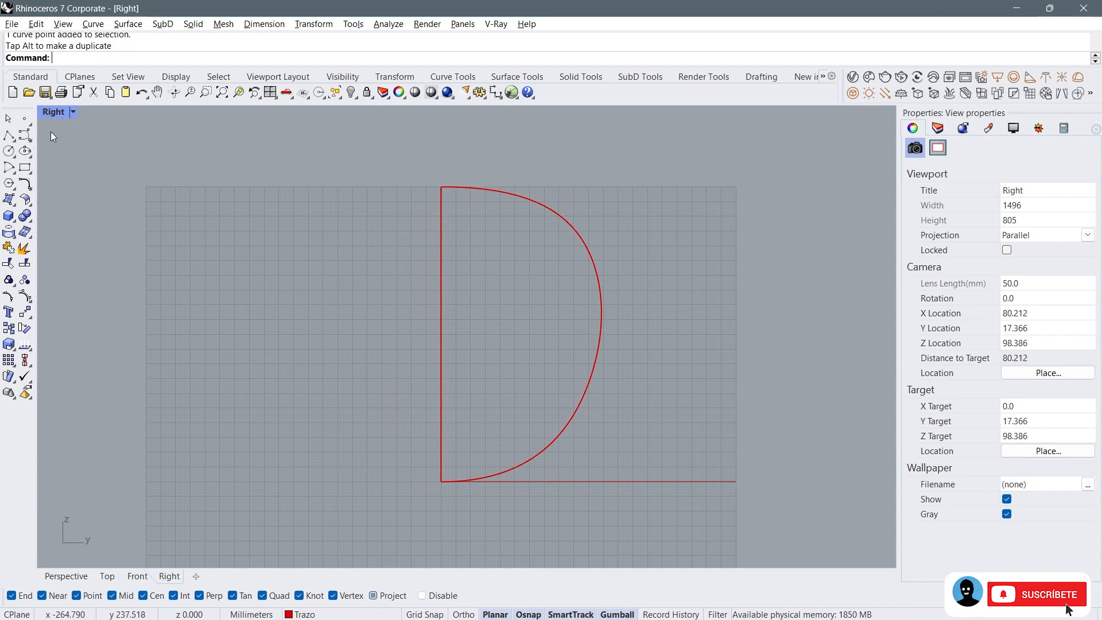
Step: Start a second degree-3 curve at the vertical line's upper end, with one level control point and one lower, farther point on the negative Y side
click(30, 135)
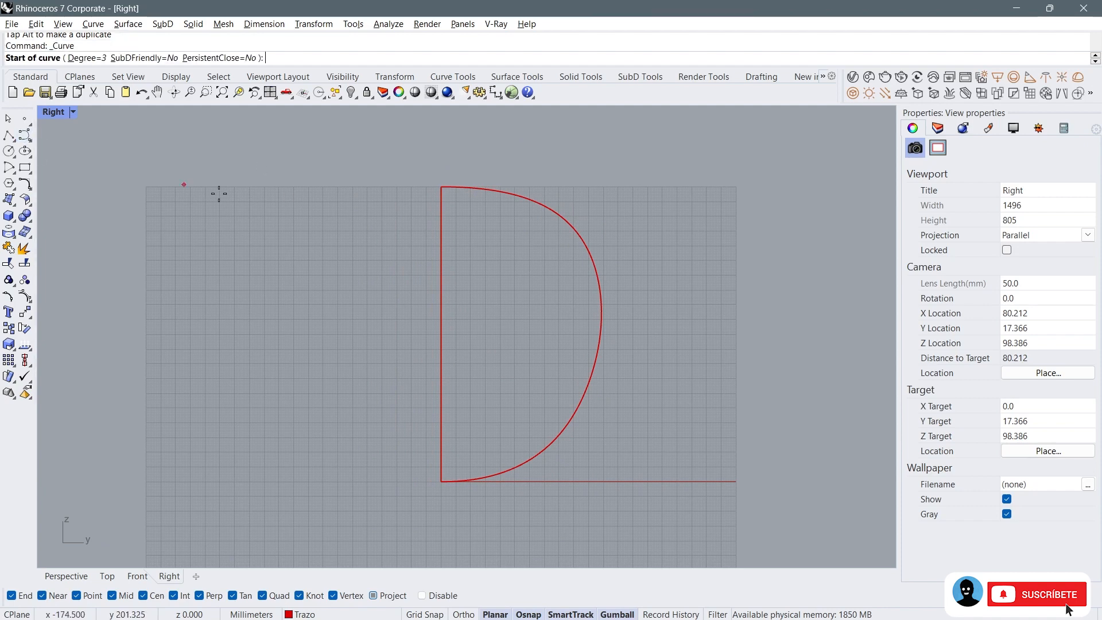
click(441, 186)
key(F8)
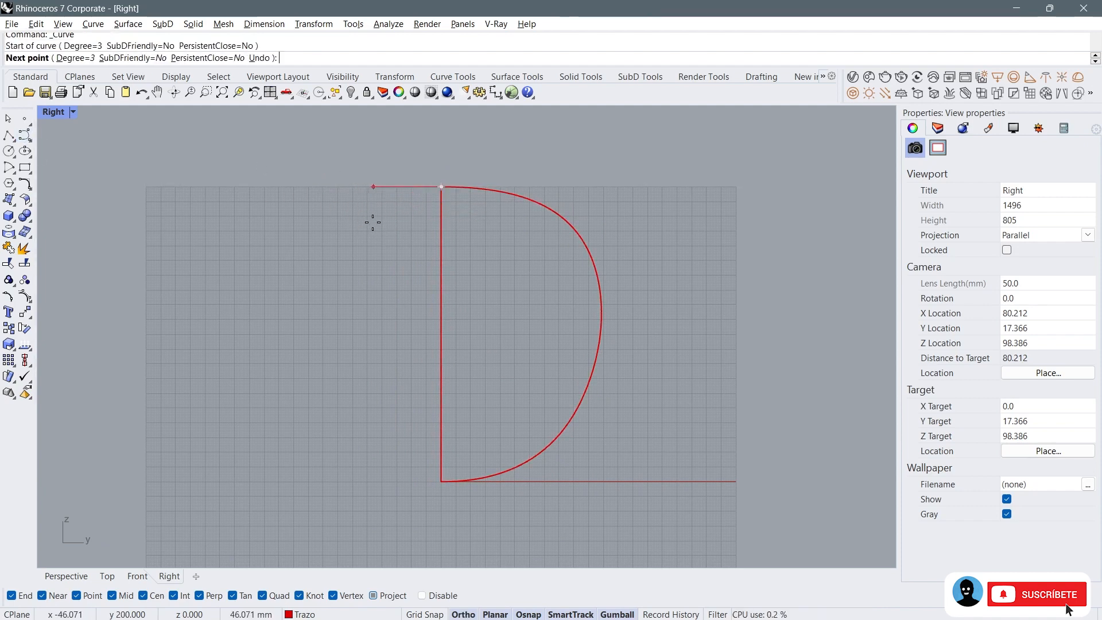
click(370, 223)
scroll(347, 243, up, 2)
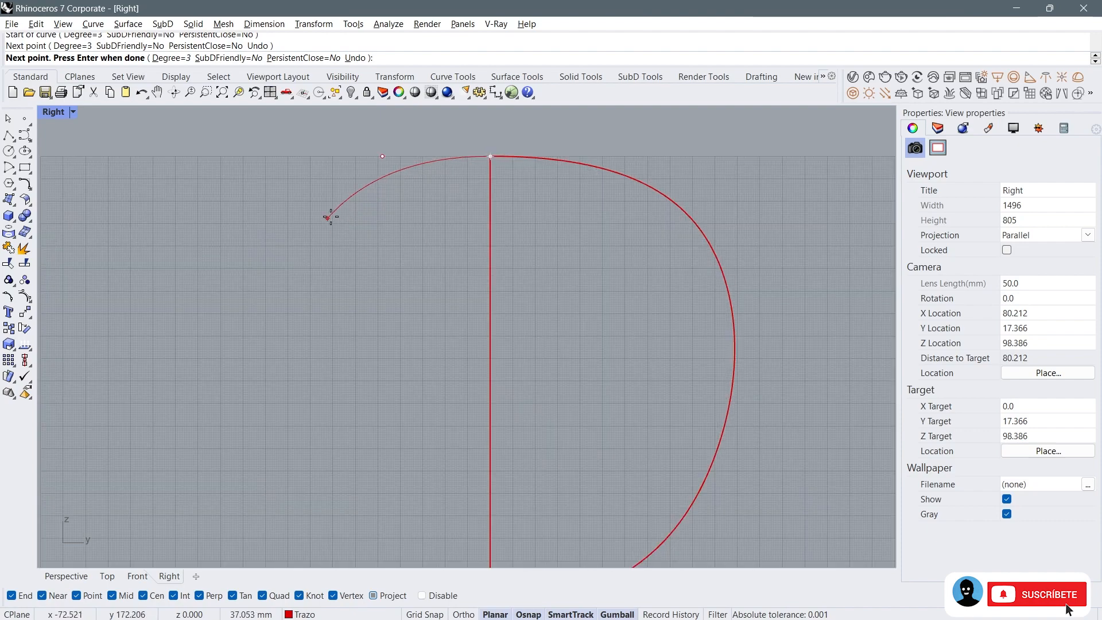
click(320, 223)
scroll(381, 212, down, 1)
scroll(362, 224, down, 2)
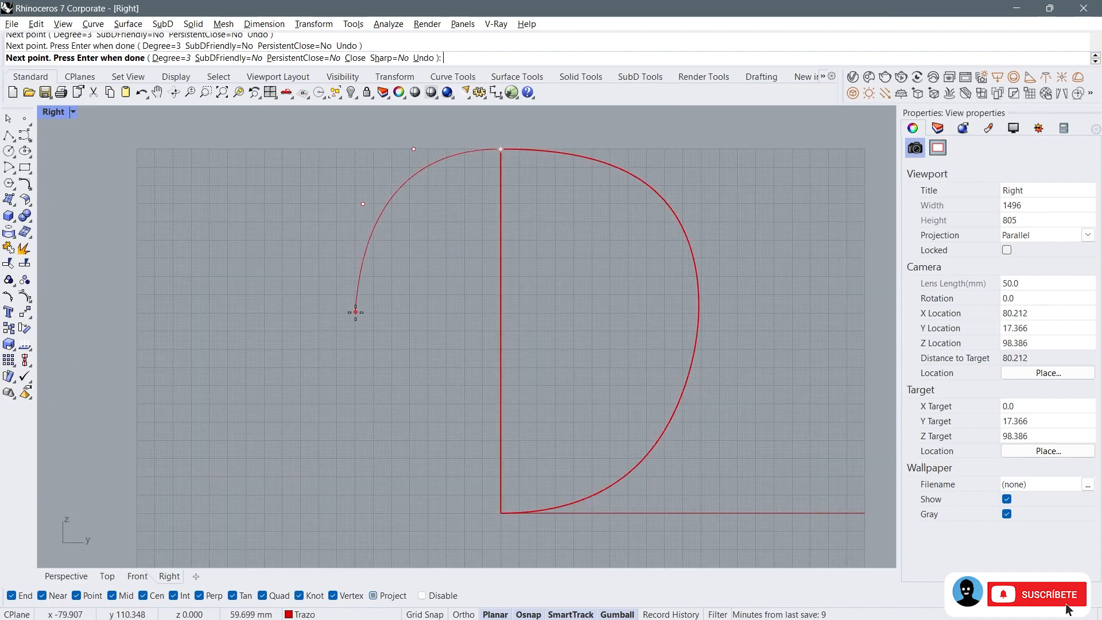
Step: Continue the negative Y curve with control points forming an inward notch below mid-height and an outward bulge beneath it
click(358, 297)
click(377, 351)
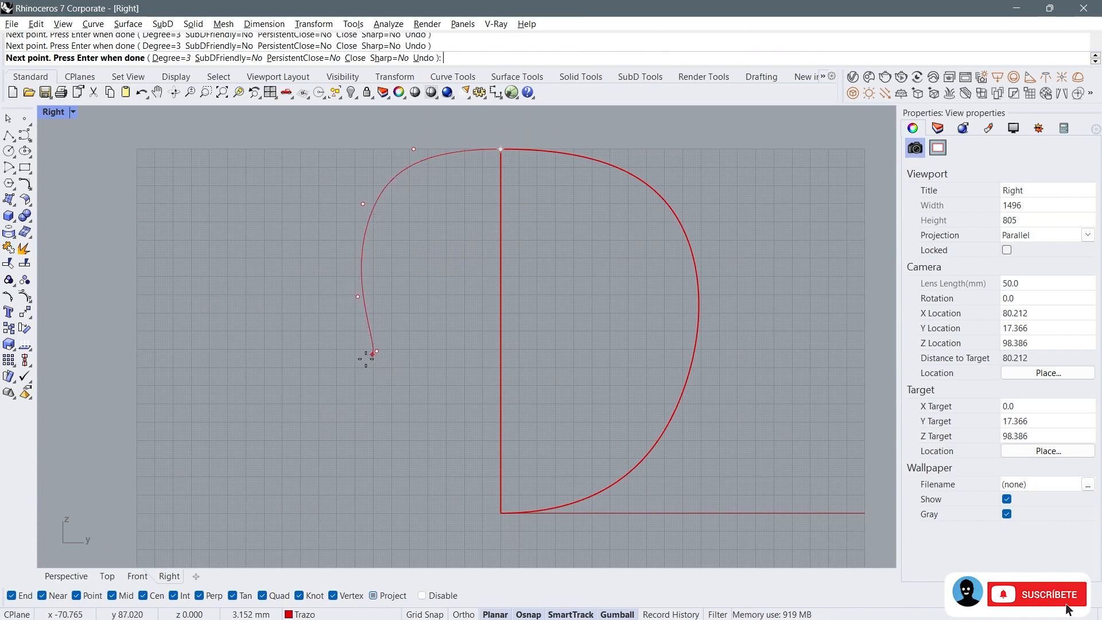
right_drag(324, 404, 306, 350)
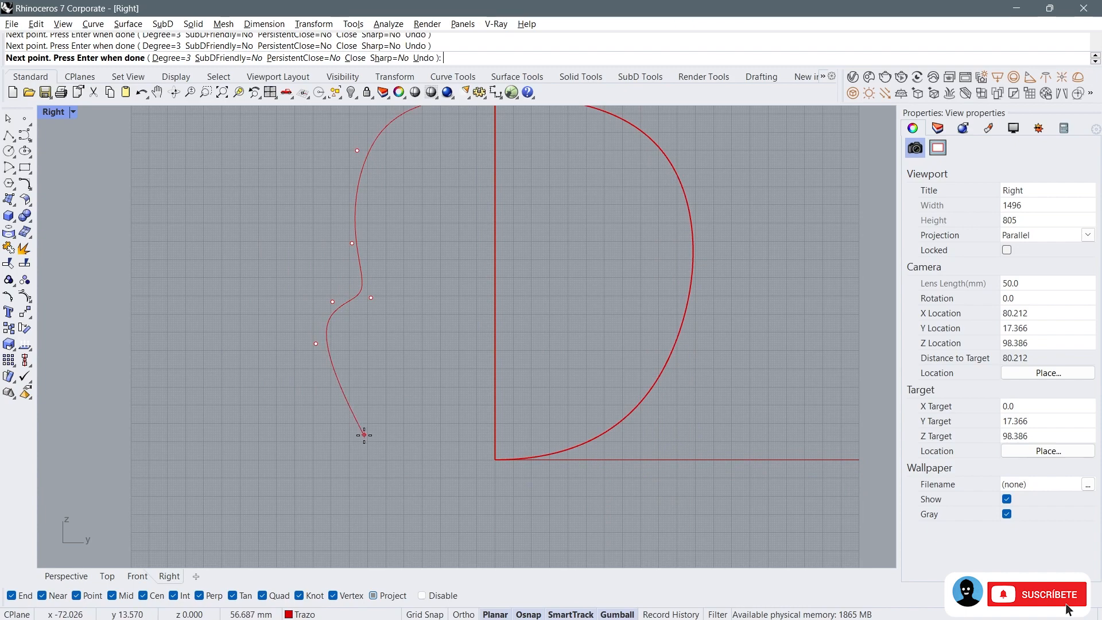
scroll(332, 351, up, 4)
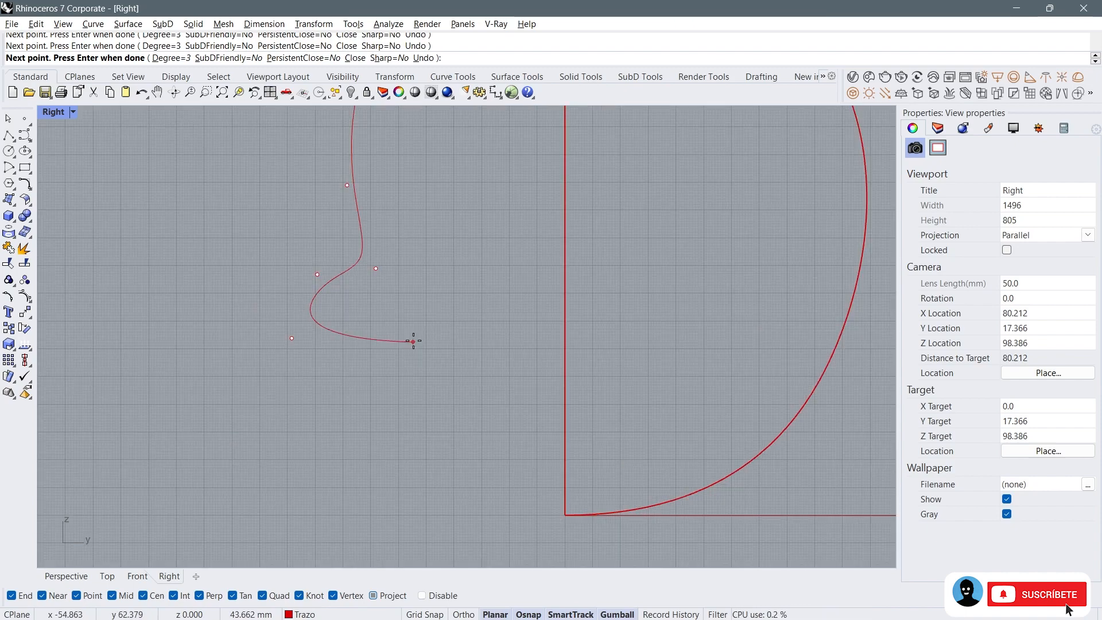
scroll(370, 341, down, 4)
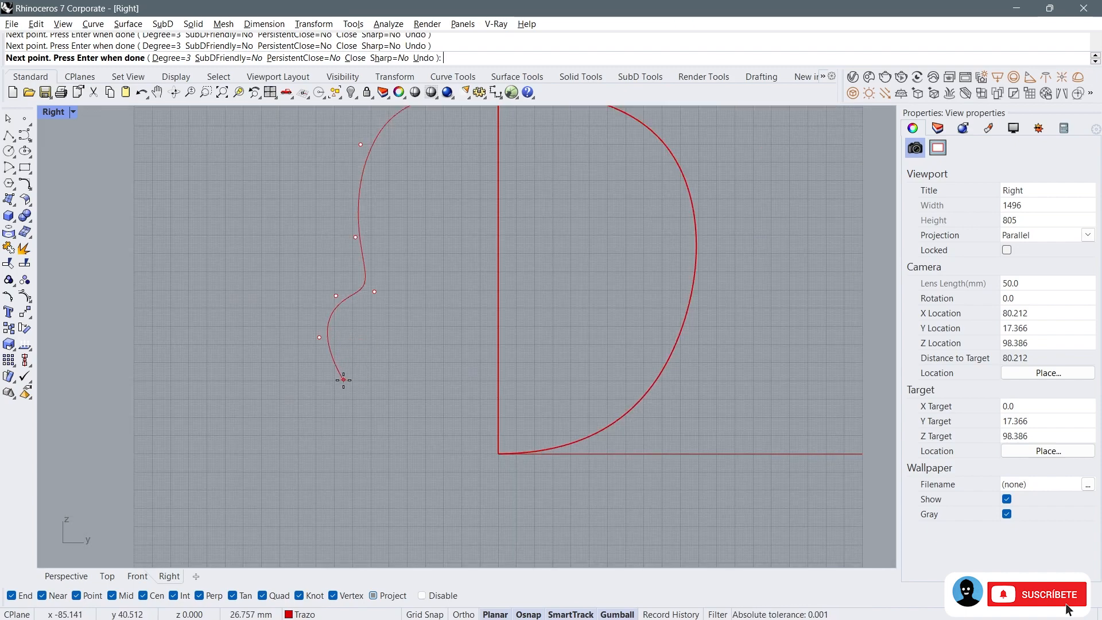
Step: Finish the curve with lower control points closing inward, one level point on the horizontal axis, and its end at the origin
scroll(395, 445, up, 1)
click(391, 442)
click(459, 455)
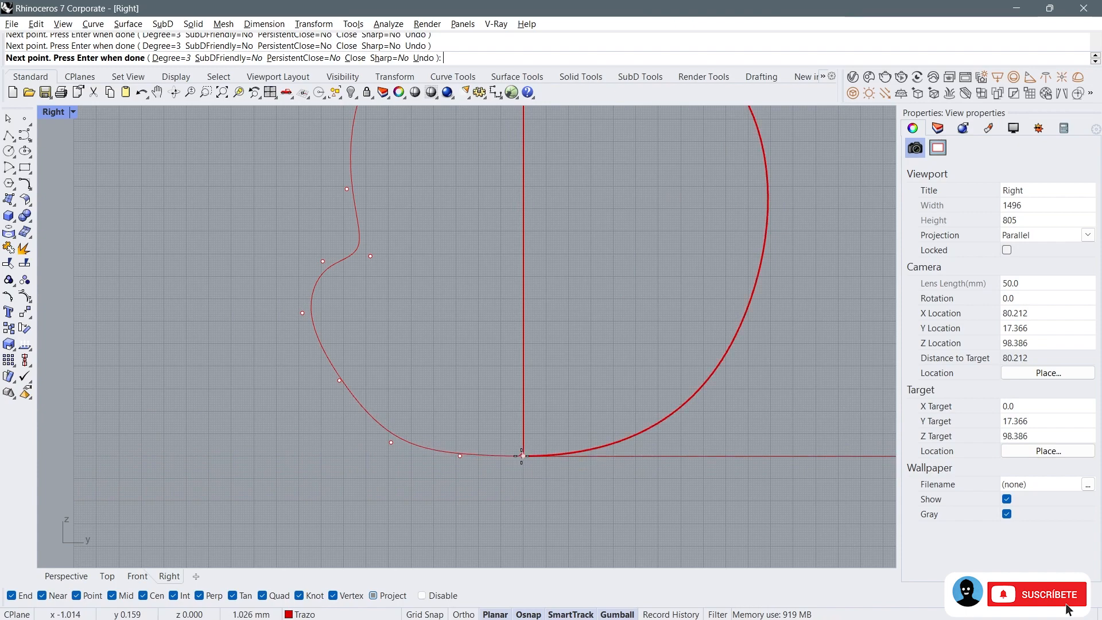
click(521, 455)
key(Return)
scroll(510, 454, down, 2)
Step: Show both curves' control points and move the negative Y point beside the top end closer to the vertical line
click(494, 453)
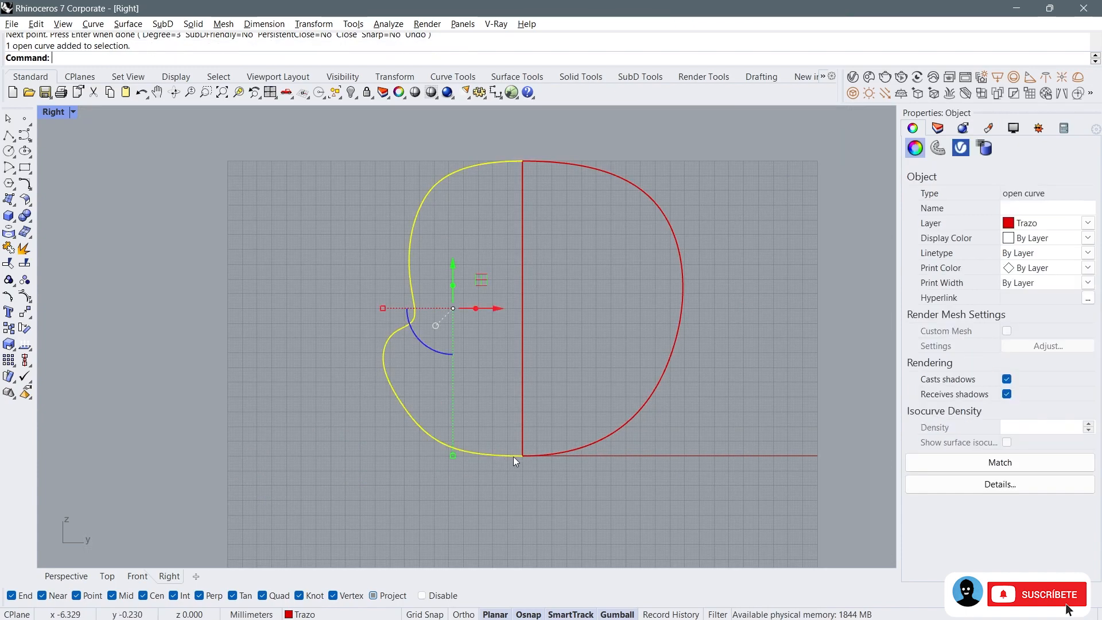
shift+click(560, 454)
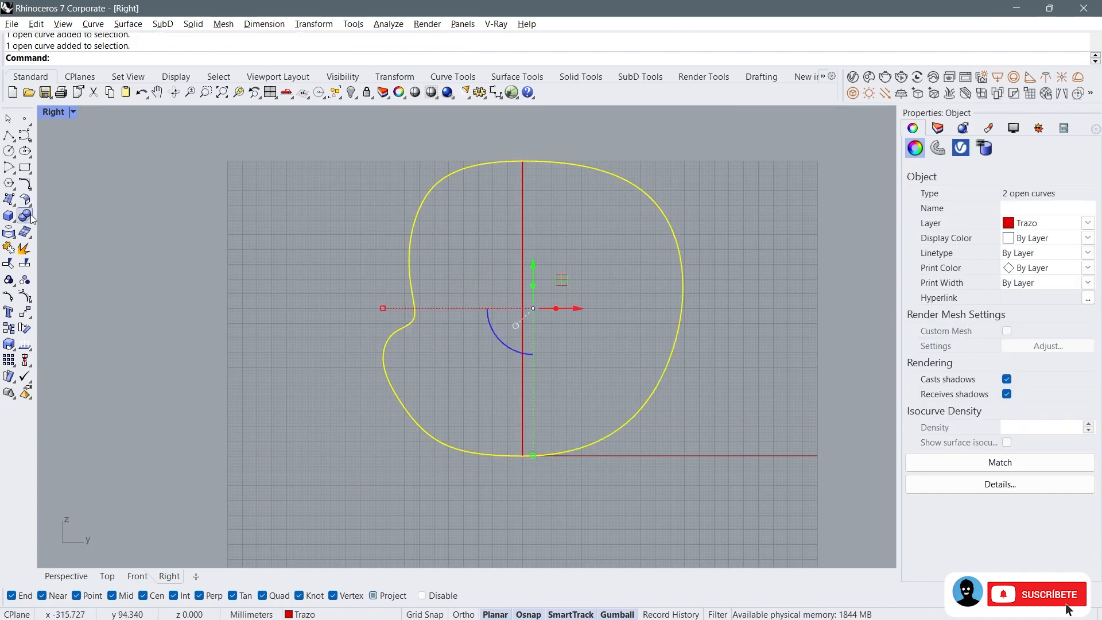
click(24, 296)
scroll(494, 162, up, 2)
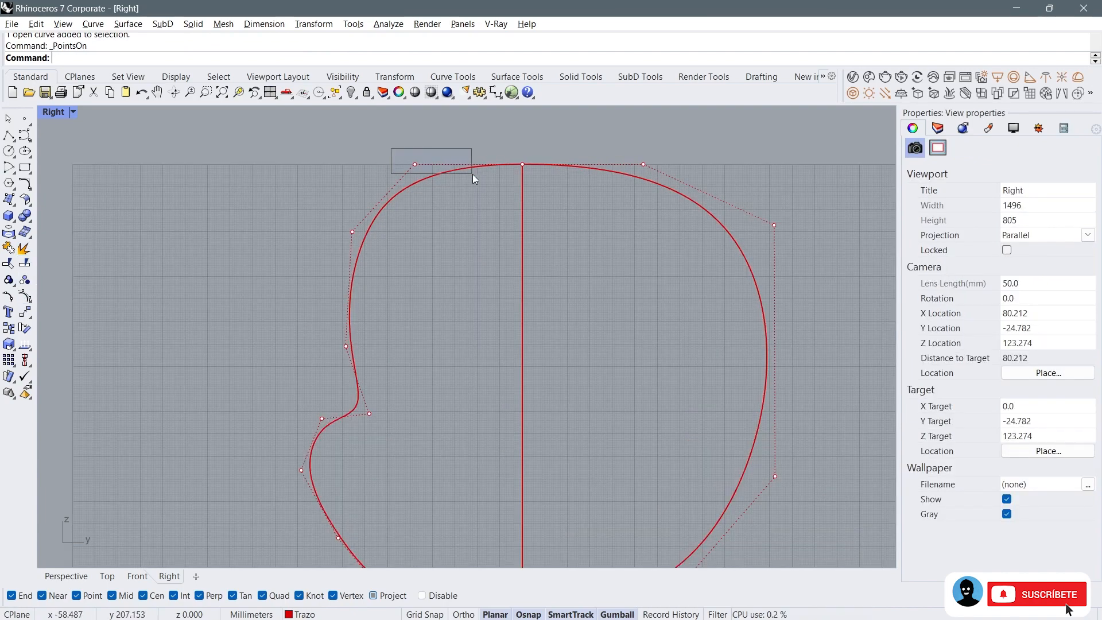
drag(671, 182, 671, 182)
scroll(613, 195, up, 2)
scroll(574, 189, down, 3)
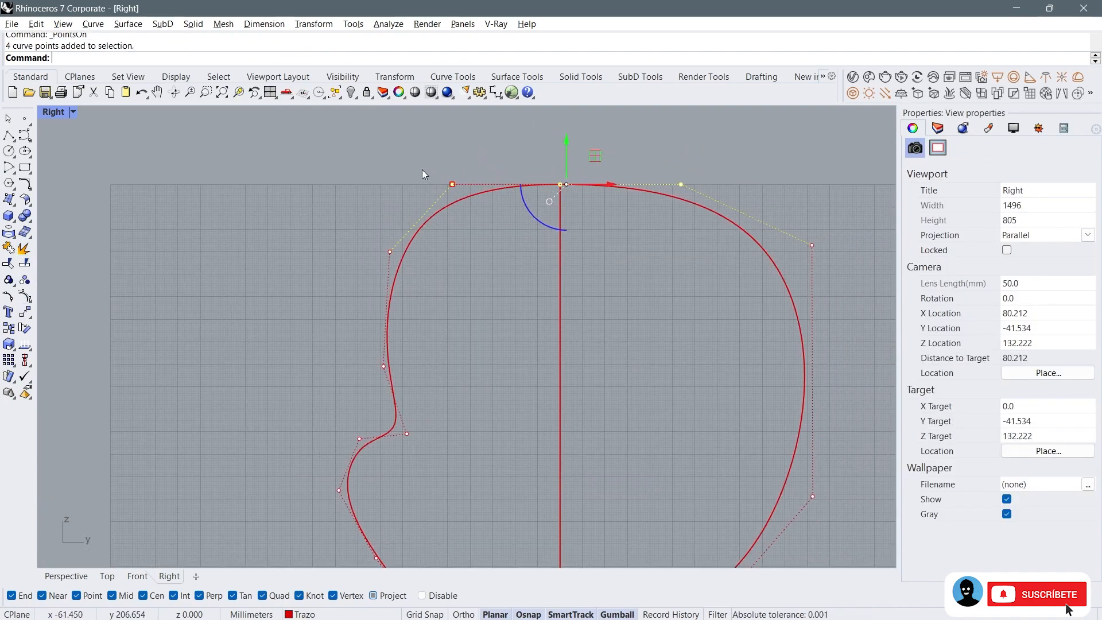
drag(422, 170, 521, 187)
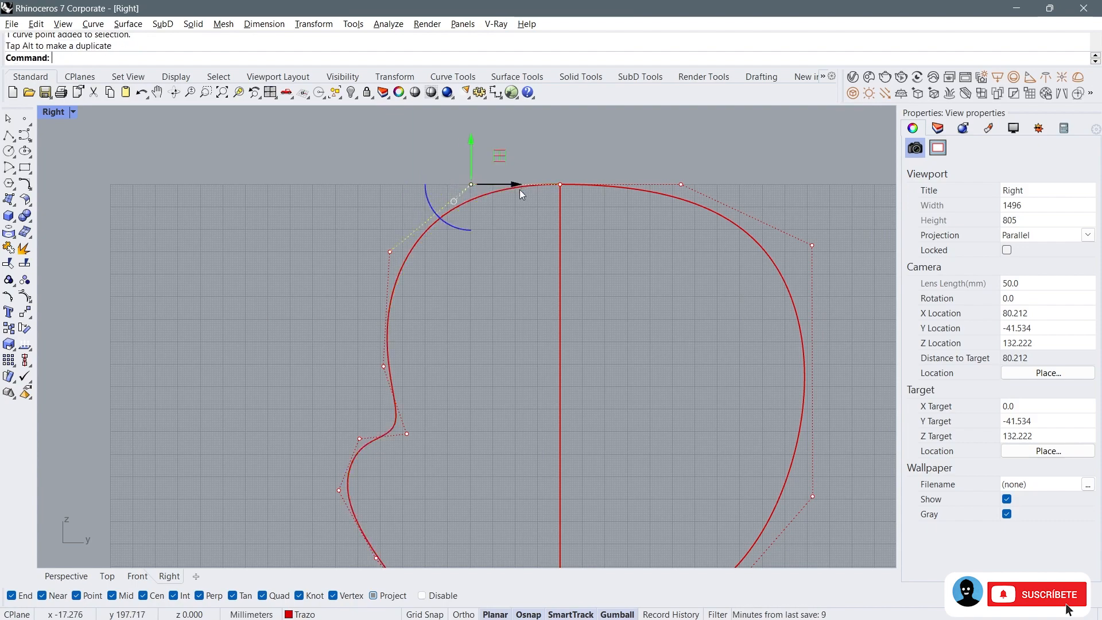
scroll(489, 261, down, 3)
Step: Move the level control point beside the origin on the negative Y side closer to the vertical line
scroll(428, 370, up, 4)
click(453, 384)
drag(491, 385, 510, 385)
scroll(443, 345, down, 2)
scroll(481, 409, up, 2)
scroll(481, 410, up, 2)
scroll(422, 422, up, 2)
scroll(473, 416, down, 2)
right_drag(611, 418, 442, 369)
drag(431, 381, 556, 391)
scroll(345, 398, down, 2)
right_drag(295, 405, 414, 359)
click(426, 351)
Step: Lower the bulge's outermost control point, then shift it and the point below it inward and down together
scroll(412, 325, down, 6)
scroll(384, 337, up, 4)
click(329, 324)
drag(331, 296, 331, 316)
click(379, 285)
scroll(379, 284, up, 6)
drag(280, 368, 395, 467)
right_drag(395, 467, 445, 398)
drag(410, 324, 439, 351)
Step: Raise the bulge's upper control point and shift the point below its outermost one slightly outward
scroll(437, 351, down, 2)
scroll(408, 232, up, 4)
scroll(388, 246, down, 2)
click(383, 235)
drag(385, 214, 389, 198)
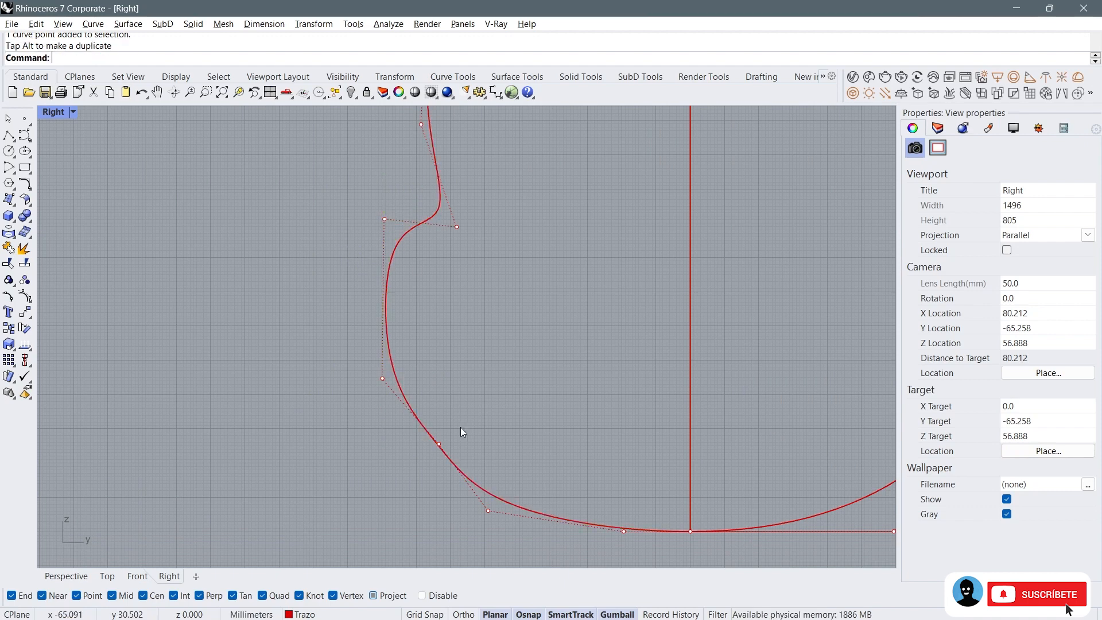
click(439, 444)
drag(467, 415, 460, 415)
scroll(459, 232, down, 4)
Step: Reshape the notch by moving its inner control point up and outward and the bulge's upper point down and outward
right_drag(460, 233, 364, 369)
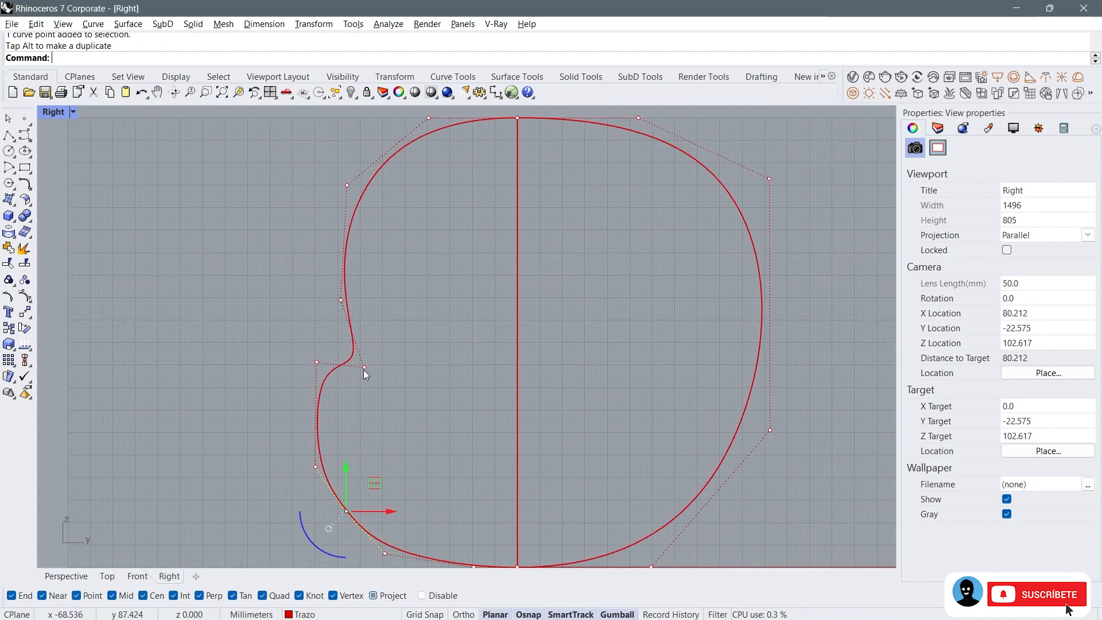
click(364, 366)
click(416, 335)
scroll(416, 335, down, 6)
right_drag(419, 334, 387, 272)
scroll(394, 246, up, 2)
scroll(414, 344, up, 4)
drag(383, 329, 323, 336)
Step: Move the bulge's lower control points inward and shift the level point beside the origin slightly away from the vertical line
right_drag(358, 448, 363, 404)
drag(369, 430, 373, 429)
click(439, 429)
click(407, 472)
drag(435, 449, 459, 452)
scroll(480, 404, down, 2)
click(493, 470)
drag(529, 469, 521, 467)
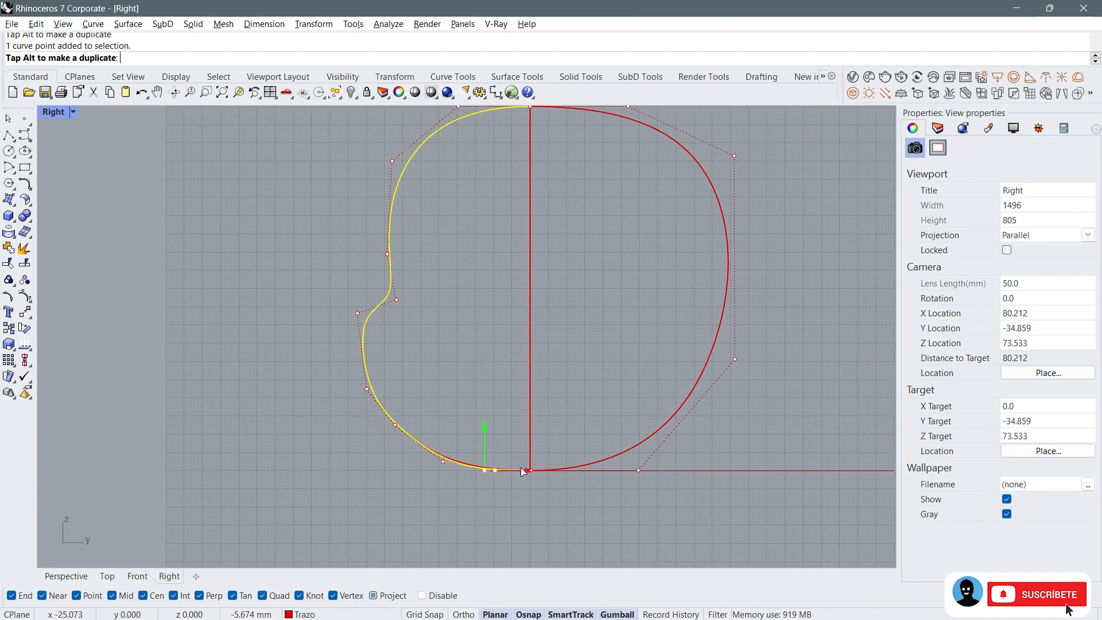
Step: Lower the positive Y curve's upper bulge point and the two notch points slightly, then hide the control points
right_drag(440, 321, 428, 335)
click(720, 169)
drag(721, 137, 721, 149)
drag(330, 308, 431, 347)
drag(364, 278, 363, 292)
click(421, 277)
key(Escape)
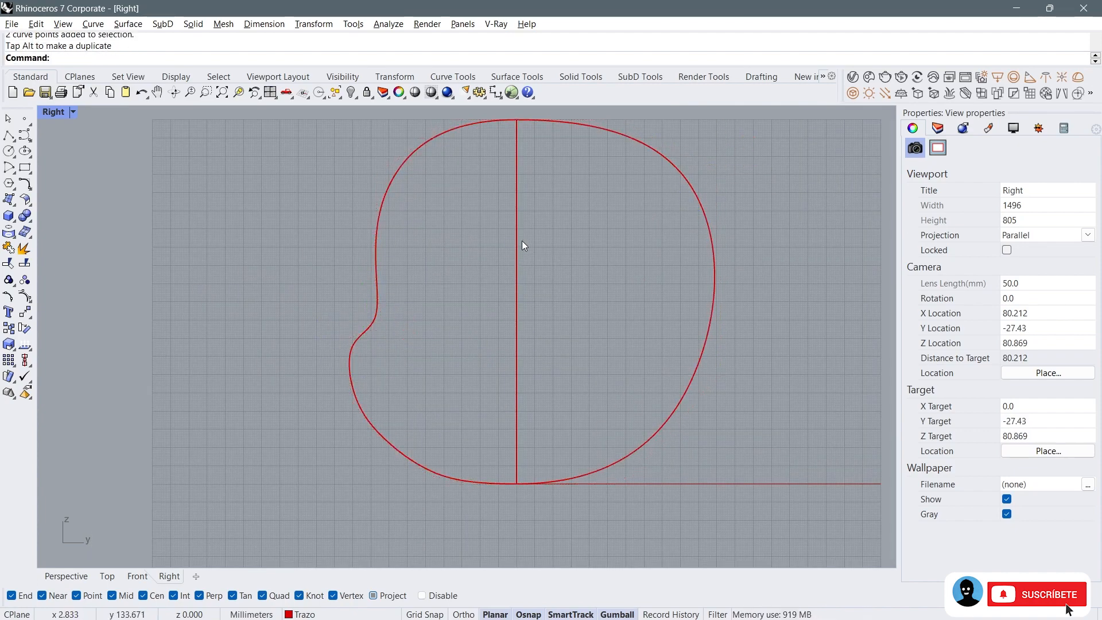
Step: Switch to the four-viewport layout and start a degree-3 control point curve at the origin
click(269, 92)
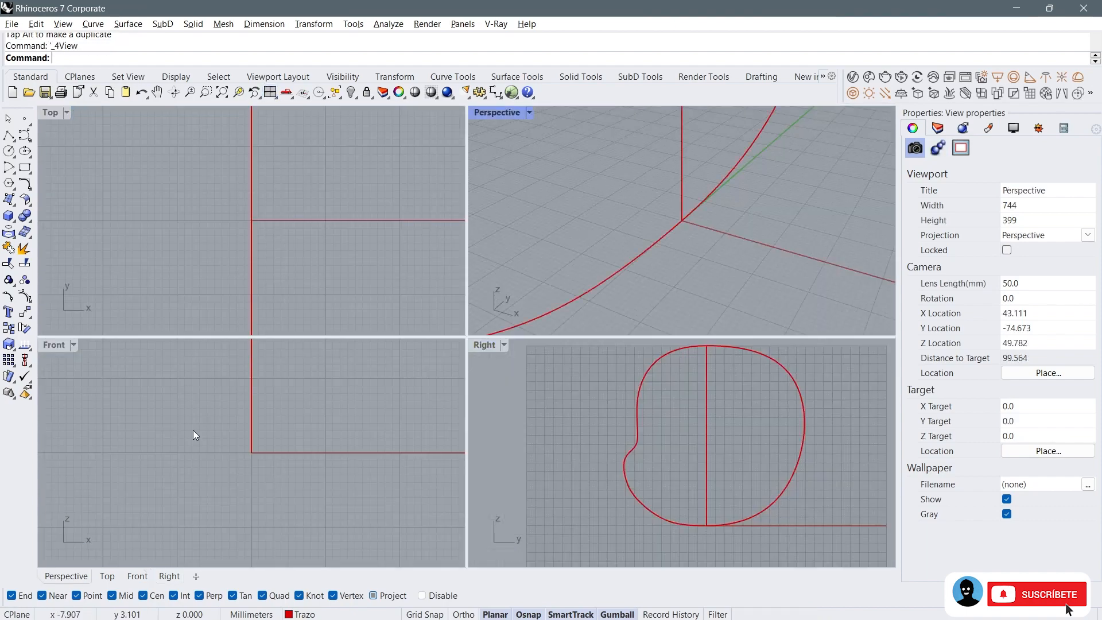
scroll(271, 459, down, 3)
scroll(274, 453, down, 3)
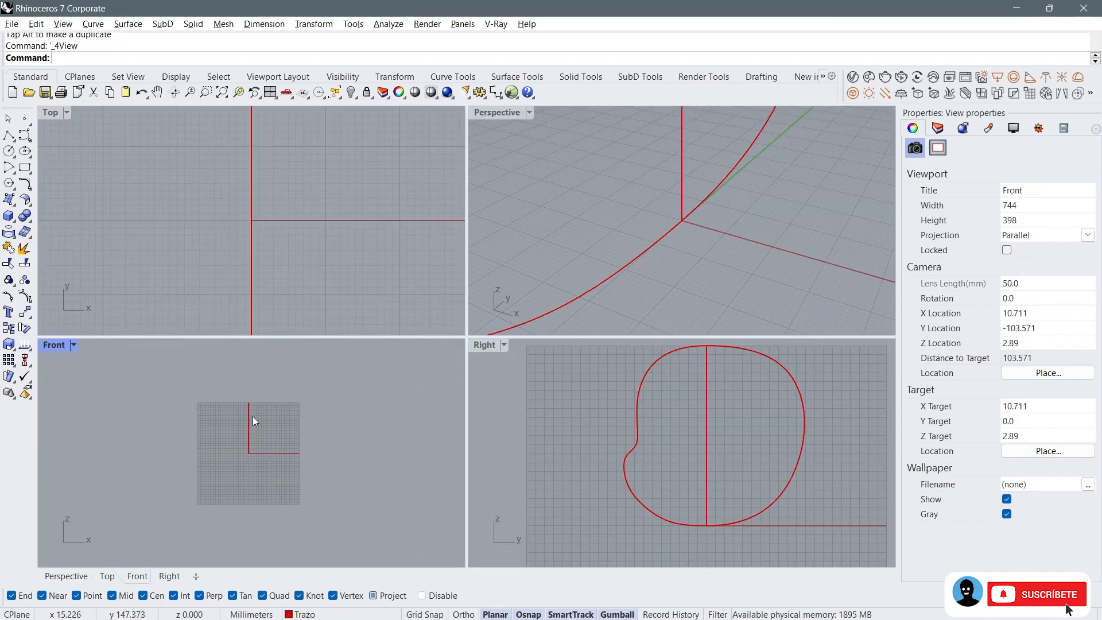
scroll(601, 439, down, 6)
scroll(684, 258, down, 15)
mouse_move(684, 258)
right_down()
mouse_move(644, 270)
mouse_move(683, 262)
right_up()
scroll(310, 459, up, 5)
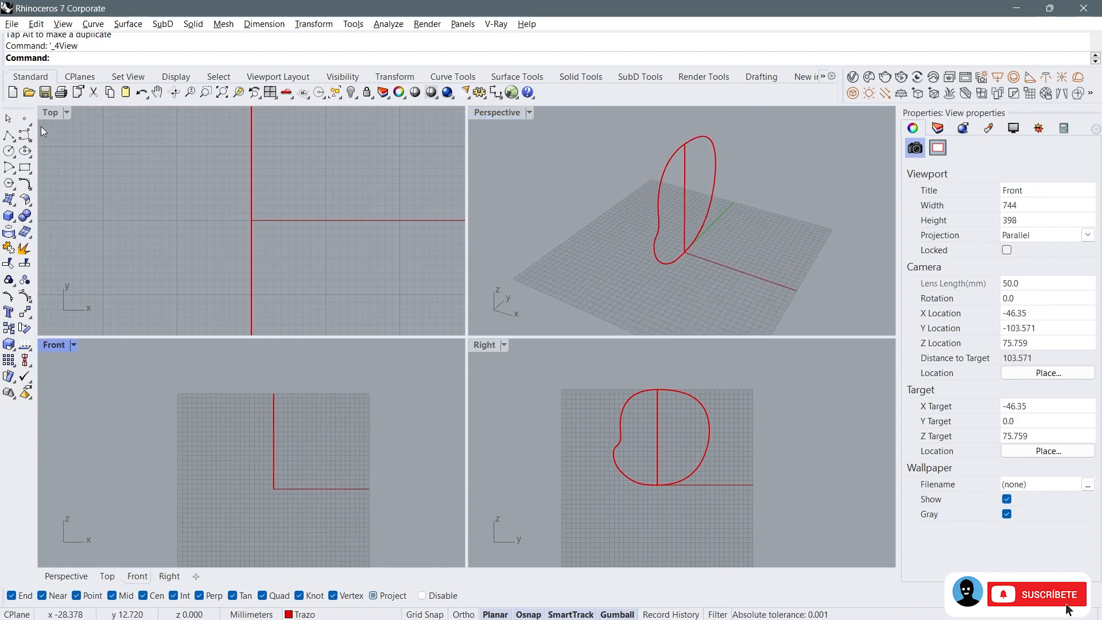
click(26, 135)
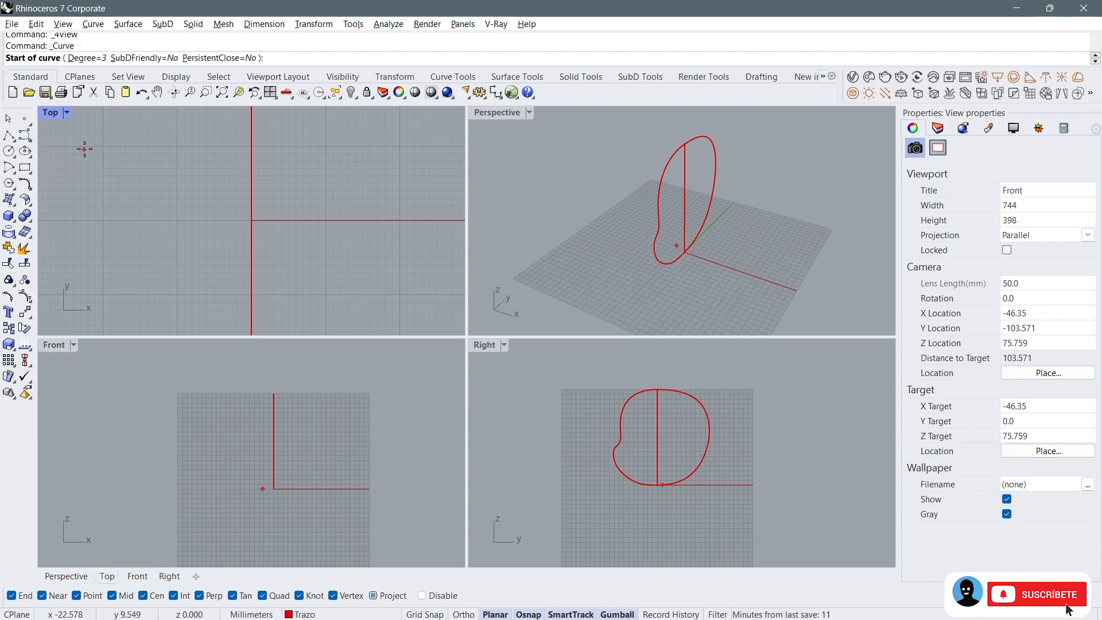
scroll(755, 224, up, 10)
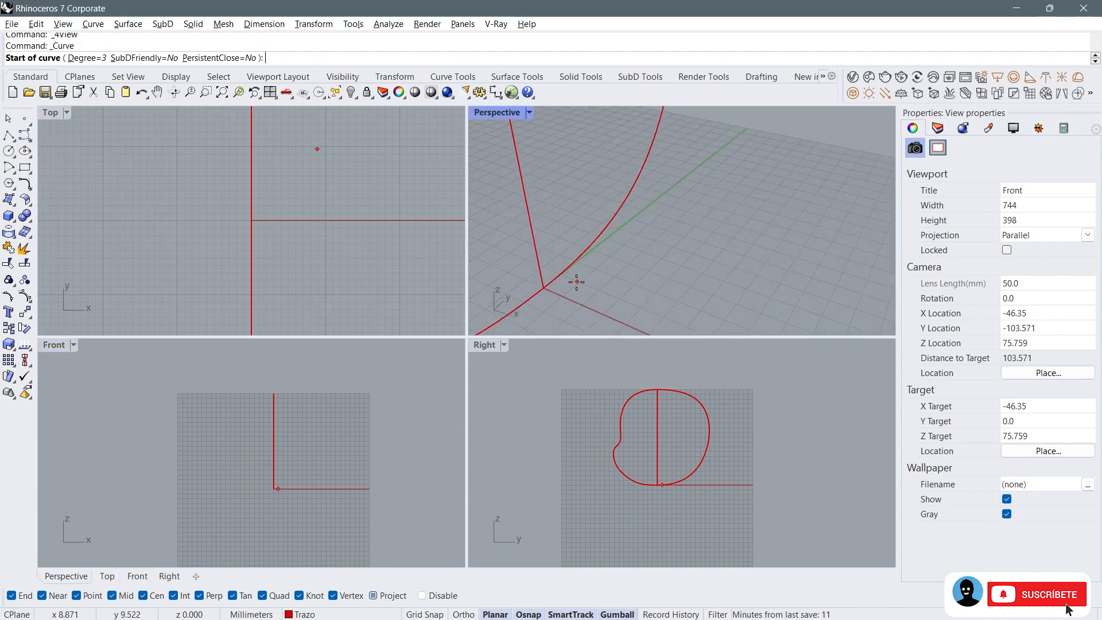
click(544, 288)
Step: With Ortho, place the curve's first control point in the Front view about 37 mm from the origin along the X axis
scroll(258, 508, up, 10)
key(F8)
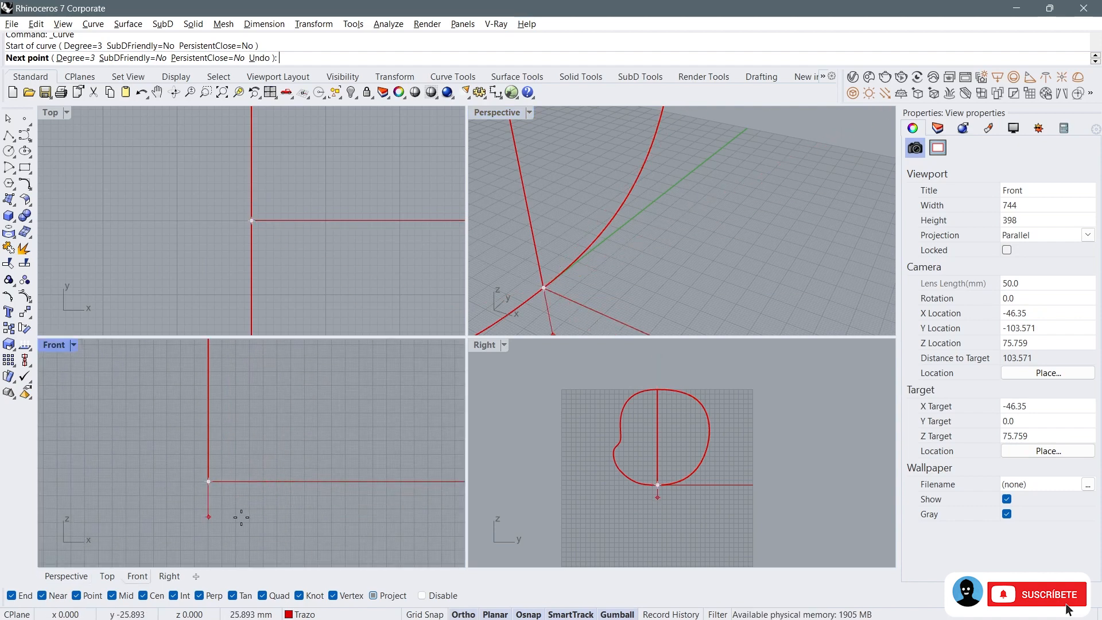
scroll(270, 505, up, 3)
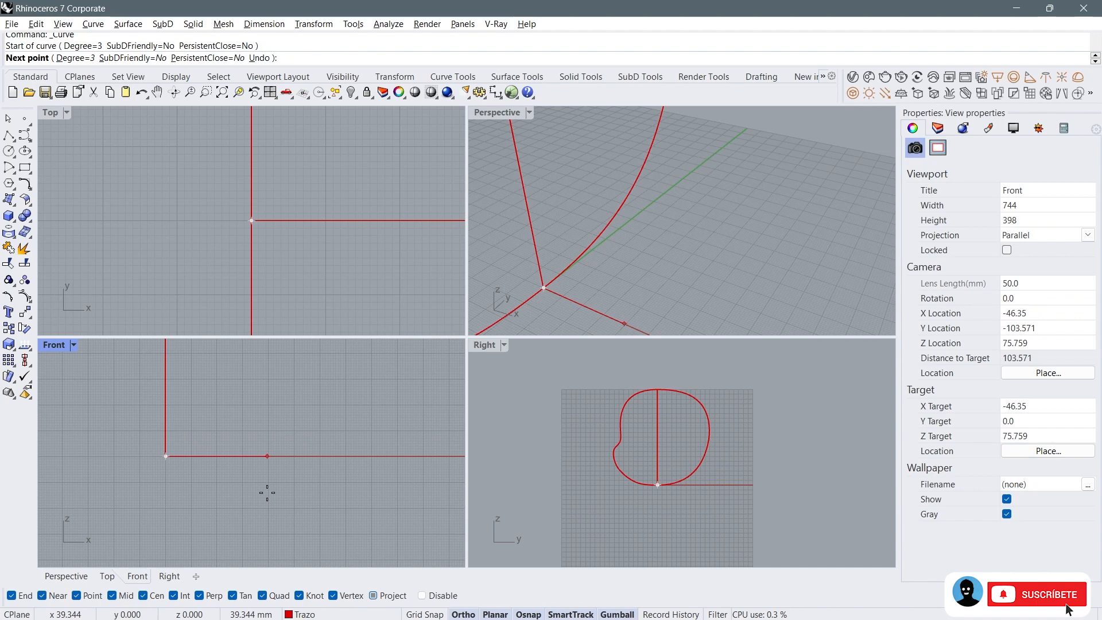
shift+click(260, 492)
scroll(313, 471, down, 10)
right_drag(397, 373, 248, 492)
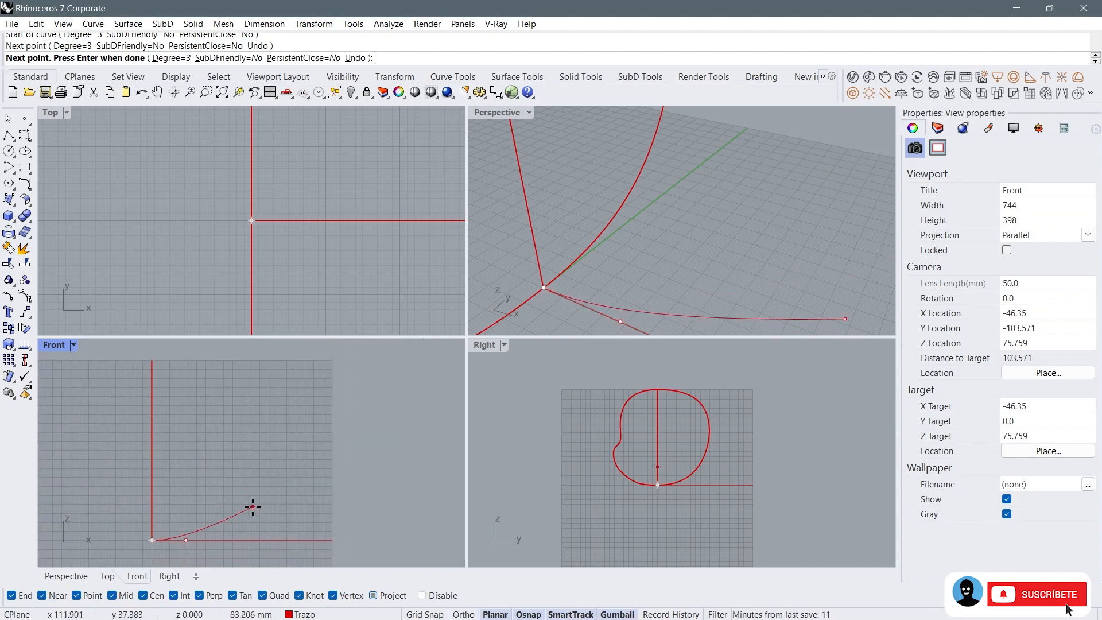
Step: Complete the Front view curve with outward-bulging control points, a level point near the top, and its end at the vertical line's upper end
click(250, 506)
click(247, 445)
scroll(219, 390, up, 2)
right_drag(218, 389, 269, 401)
click(269, 400)
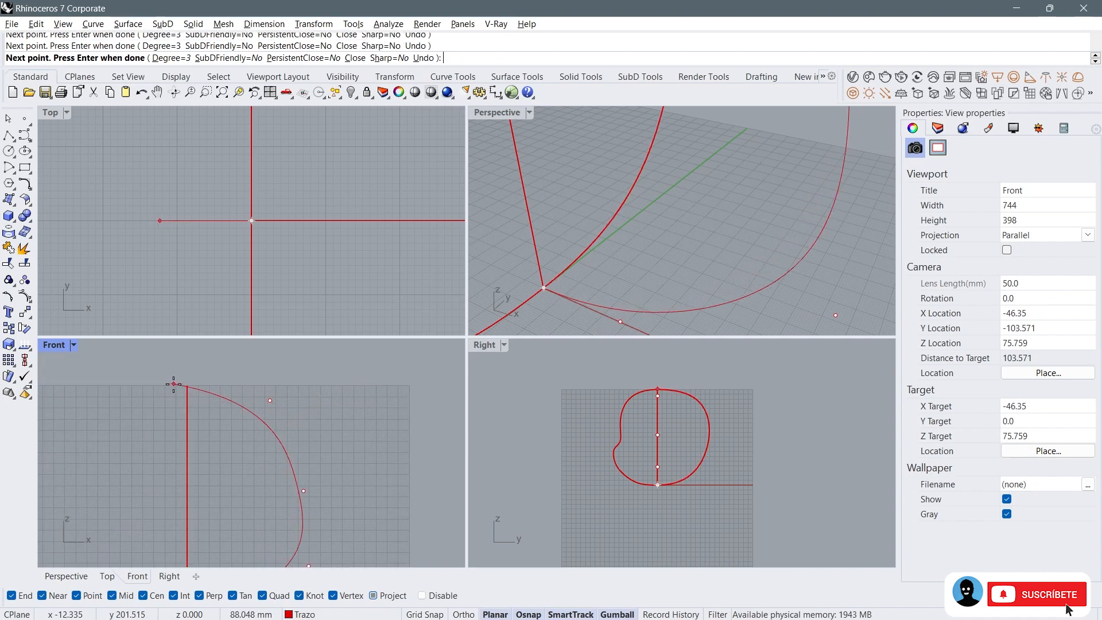
click(186, 386)
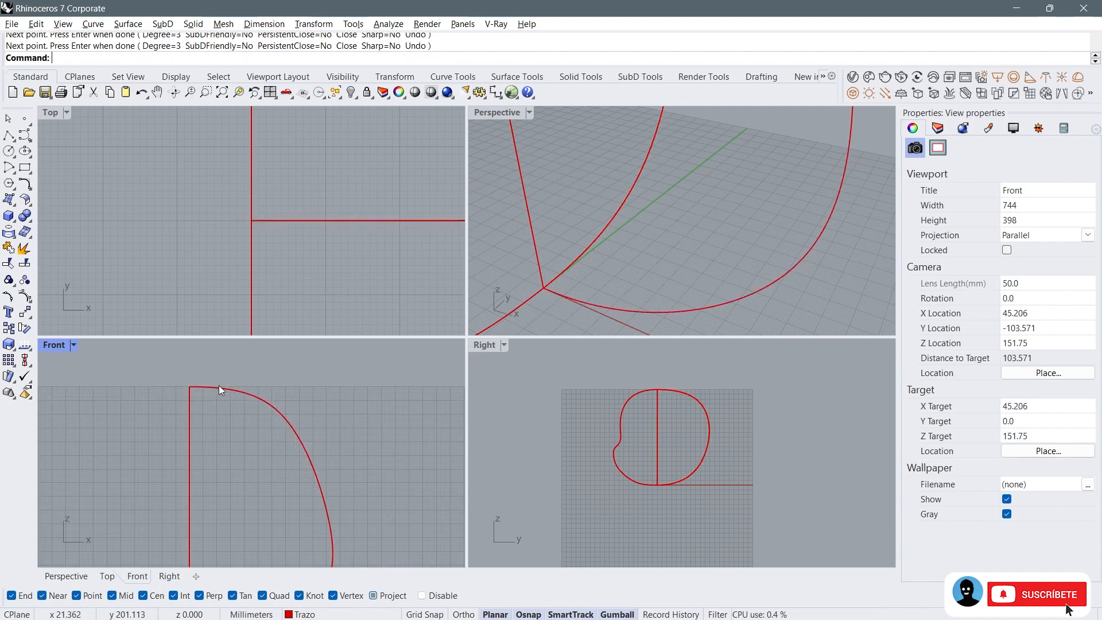
key(Return)
Step: Maximize the Front view, show the new curve's control points, and select the two points at each end
click(224, 381)
scroll(235, 376, down, 3)
right_drag(244, 371, 202, 376)
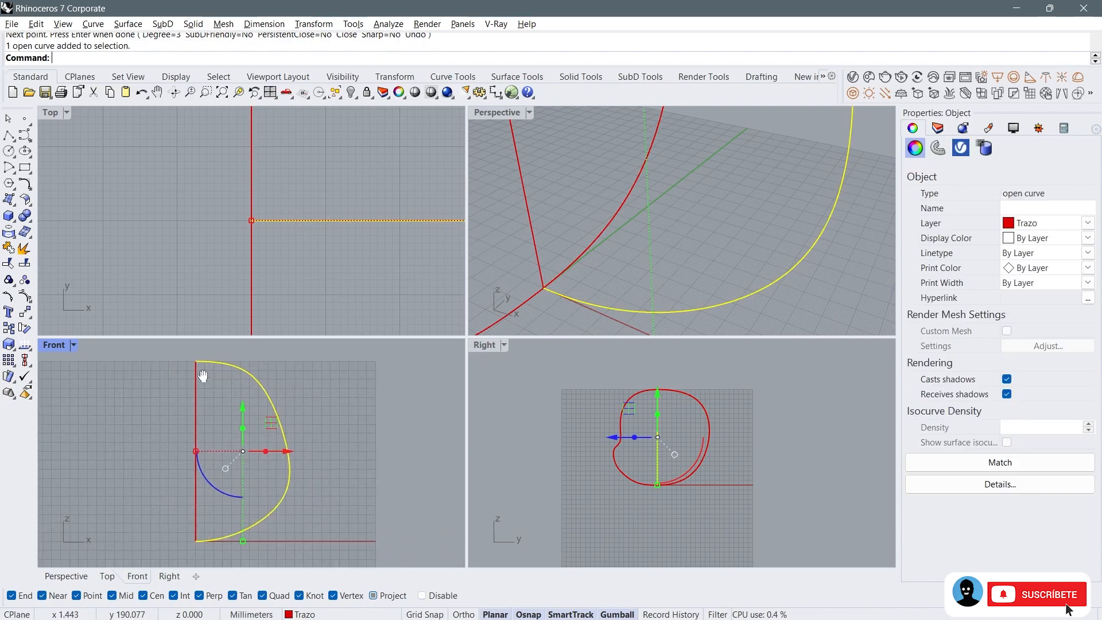
double_click(53, 348)
click(25, 296)
drag(319, 136, 461, 172)
right_drag(380, 411, 382, 365)
shift+drag(300, 423, 481, 513)
right_drag(394, 405, 396, 459)
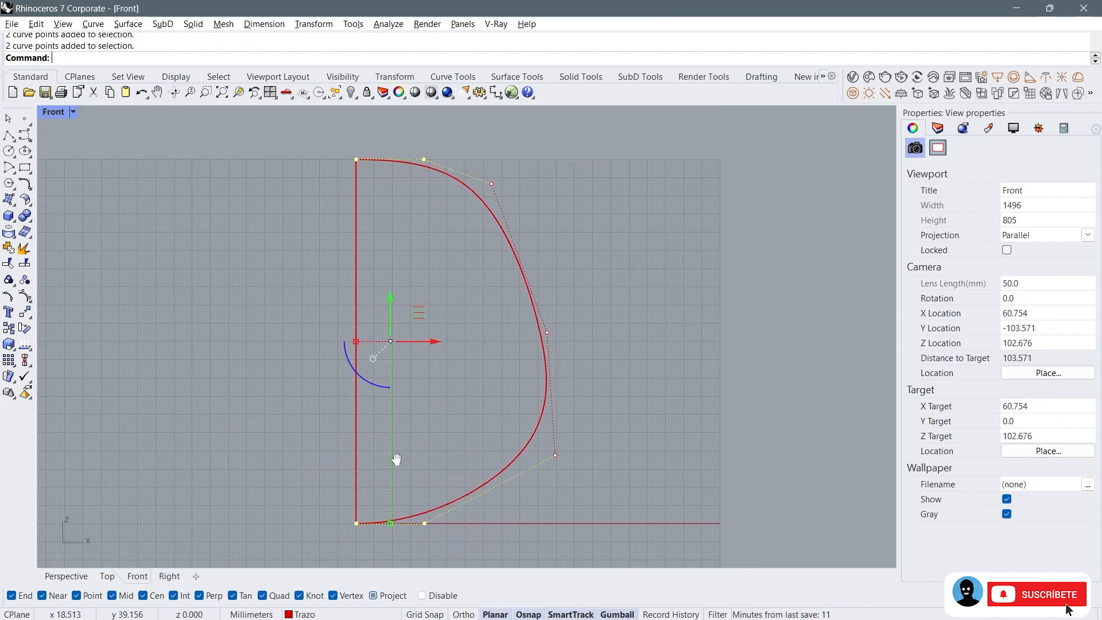
Step: Move the curve's lower bulge point inward and down, and the level point beside the origin farther from the vertical line
click(491, 182)
drag(513, 413, 550, 454)
drag(408, 480, 474, 526)
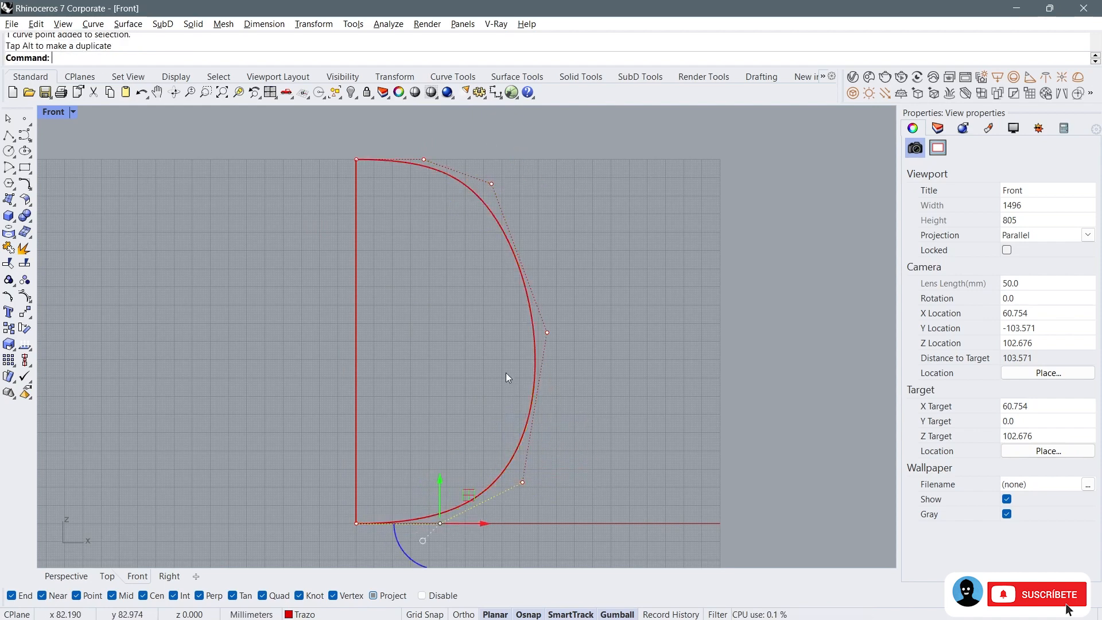
Step: Move the upper bulge point slightly outward and the level point beside the top end closer to the vertical line
scroll(542, 295, down, 2)
right_drag(544, 299, 479, 206)
scroll(586, 206, up, 2)
click(557, 187)
drag(595, 189, 601, 188)
click(502, 168)
drag(529, 167, 531, 171)
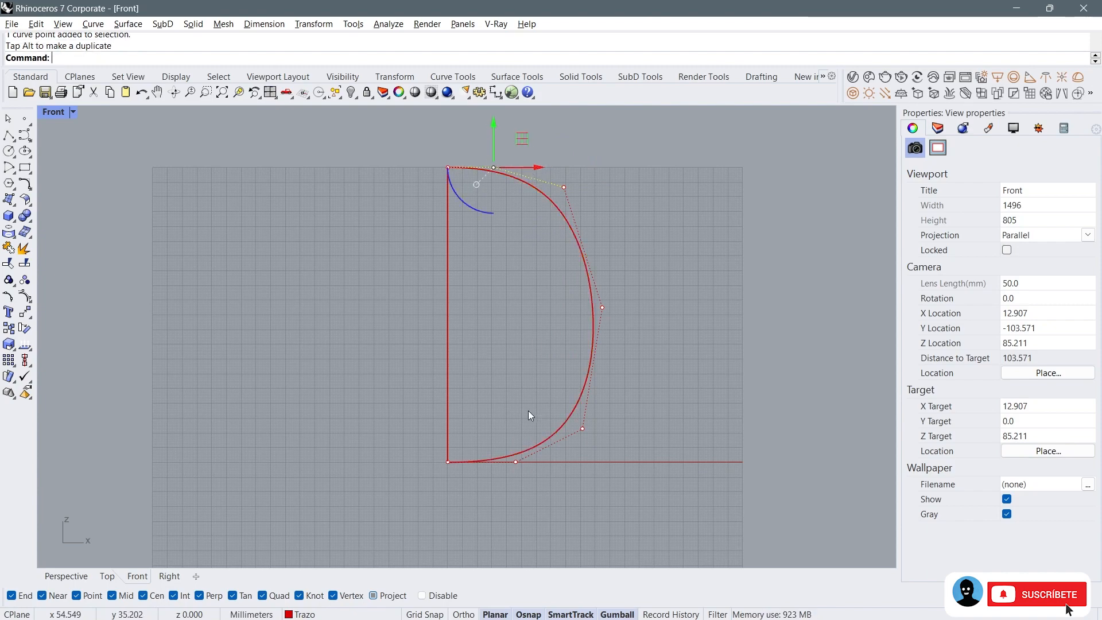
Step: Move the level point beside the origin closer to the vertical line and lower the upper bulge point slightly
click(516, 462)
scroll(531, 459, up, 2)
drag(543, 463, 530, 463)
scroll(527, 451, down, 2)
click(561, 185)
drag(587, 156, 592, 165)
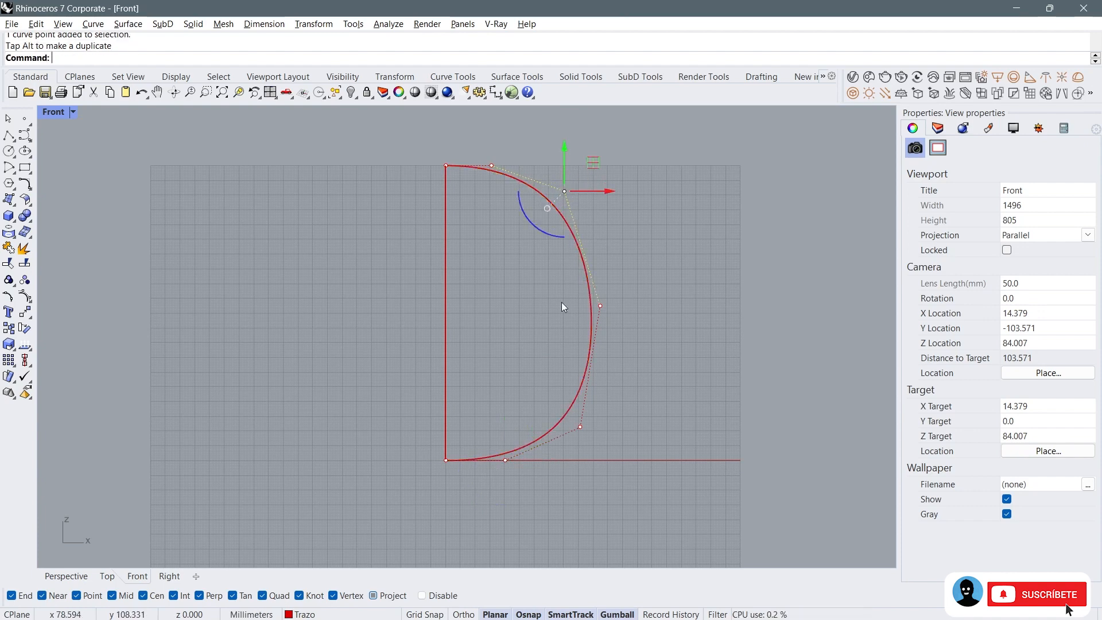
Step: Lower the curve's outermost middle control point and push it slightly outward
click(557, 298)
click(600, 306)
drag(601, 278, 637, 307)
drag(607, 270, 604, 283)
click(547, 295)
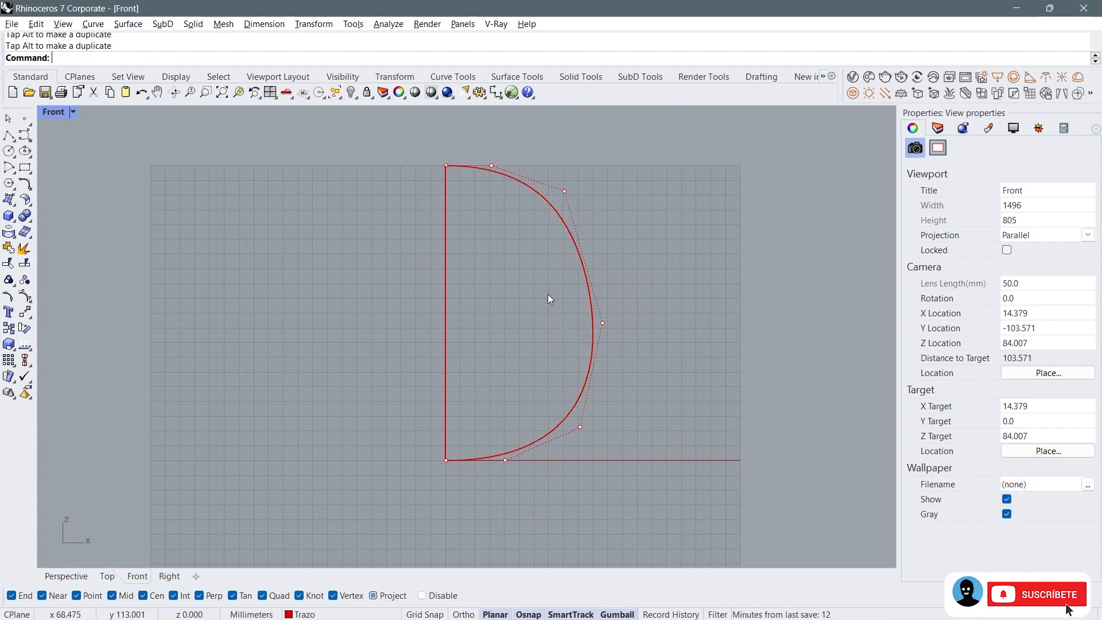
Step: Move the curve's three outer control points slightly outward together, then hide the control points
drag(535, 153, 640, 447)
drag(629, 309, 634, 310)
click(548, 259)
key(Escape)
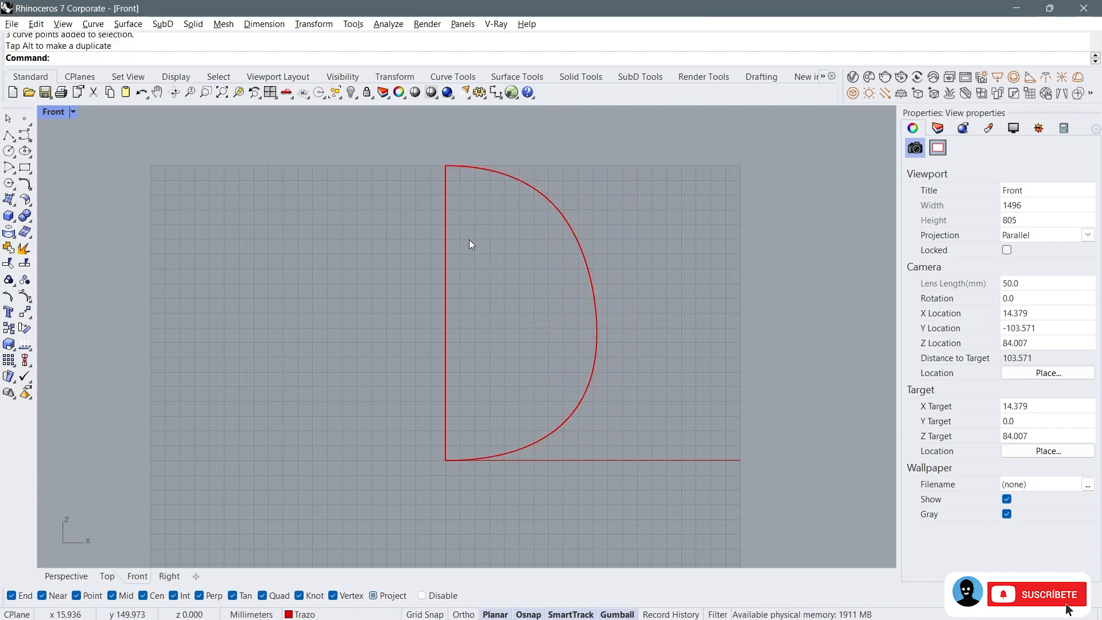
Step: Return to the four-viewport layout and examine how the side and front curves fit together in the Perspective view
right_drag(488, 253, 503, 267)
scroll(501, 268, up, 8)
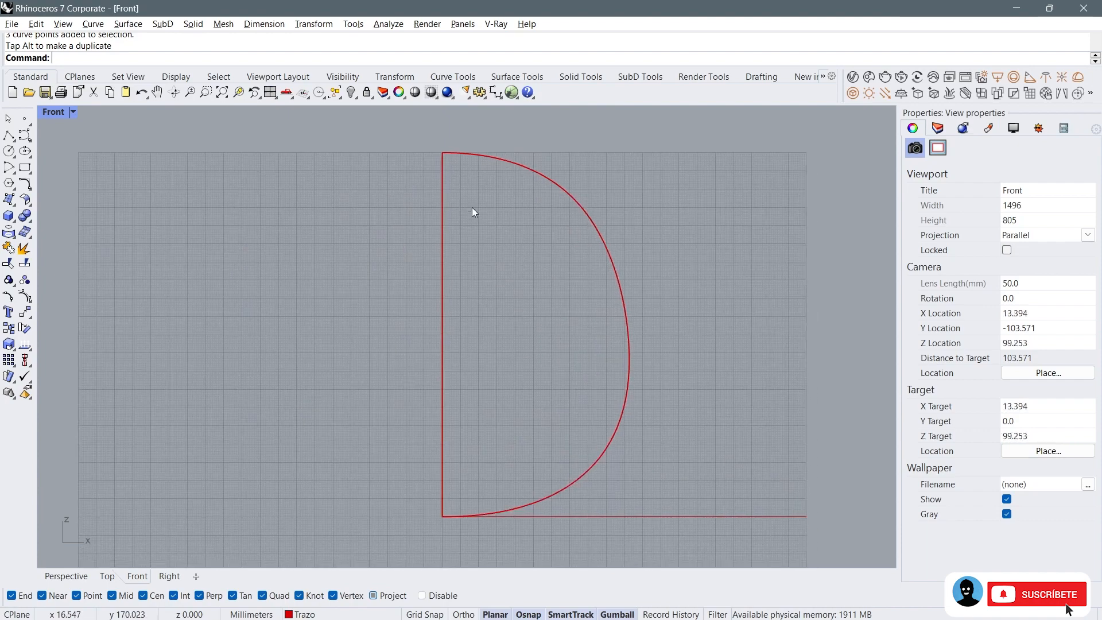
scroll(439, 160, down, 7)
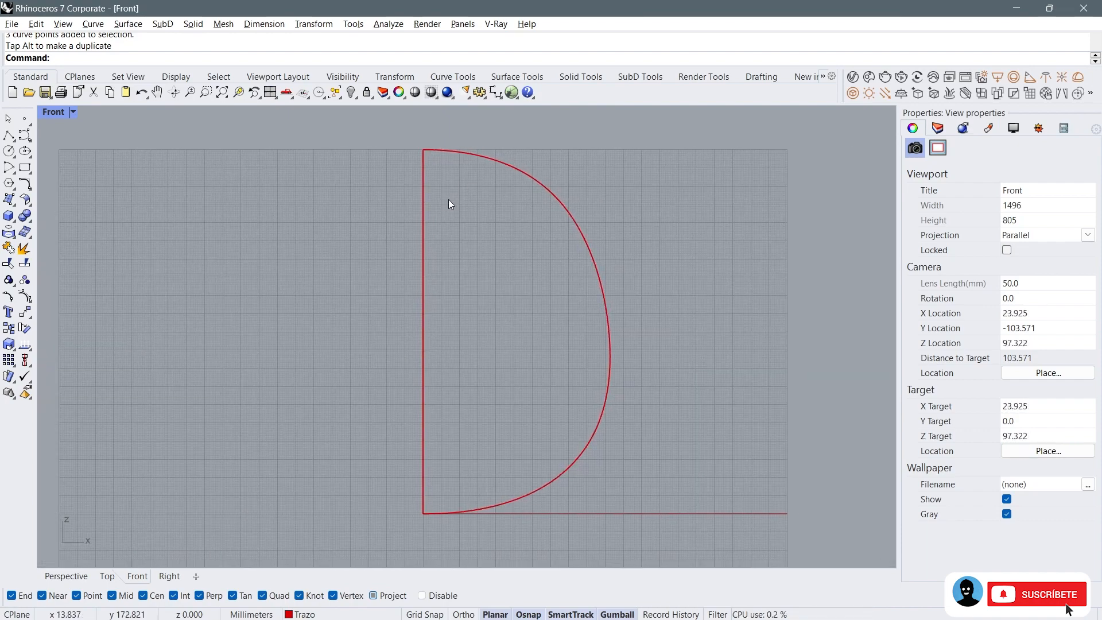
click(273, 97)
scroll(723, 255, down, 5)
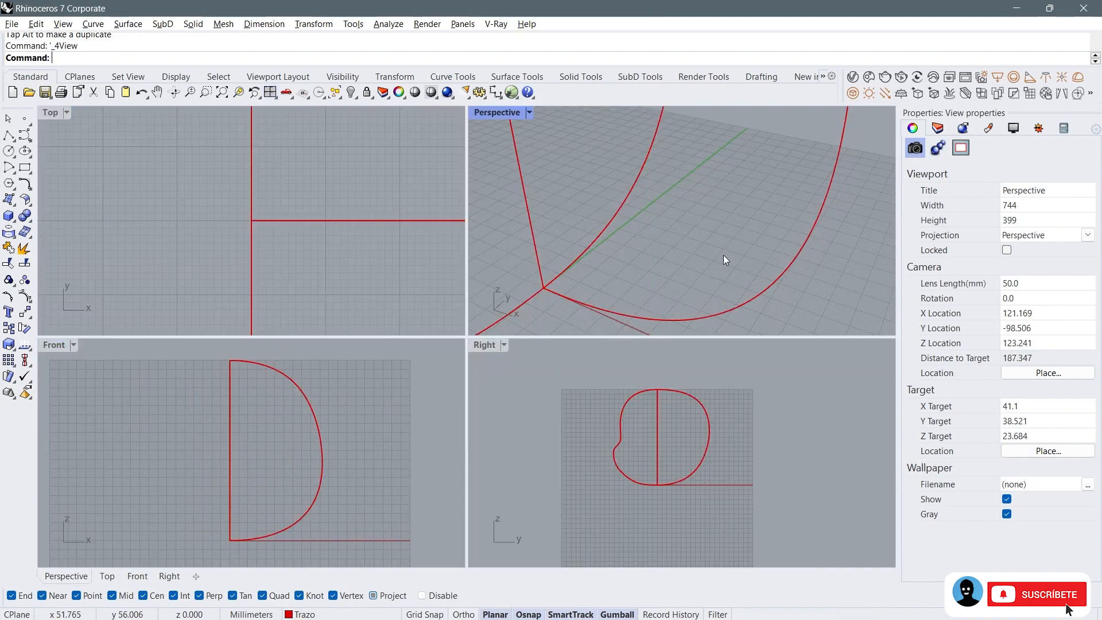
scroll(722, 256, down, 4)
right_drag(722, 256, 704, 197)
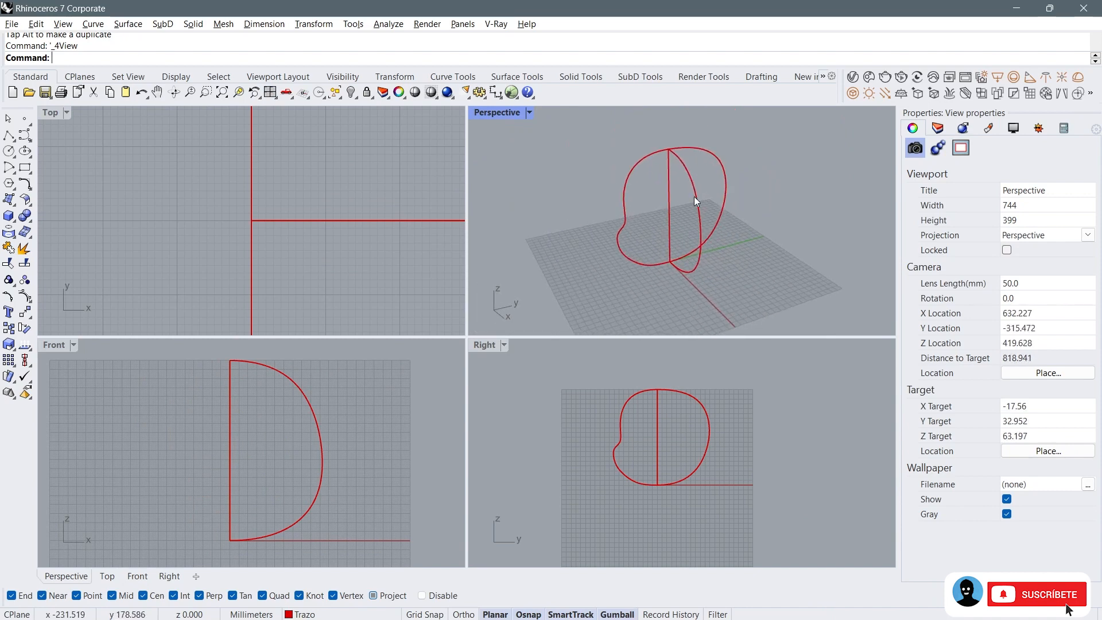
Step: Examine each side profile curve and the front half-profile across the Perspective, Front and Right views, leaving nothing selected
click(625, 415)
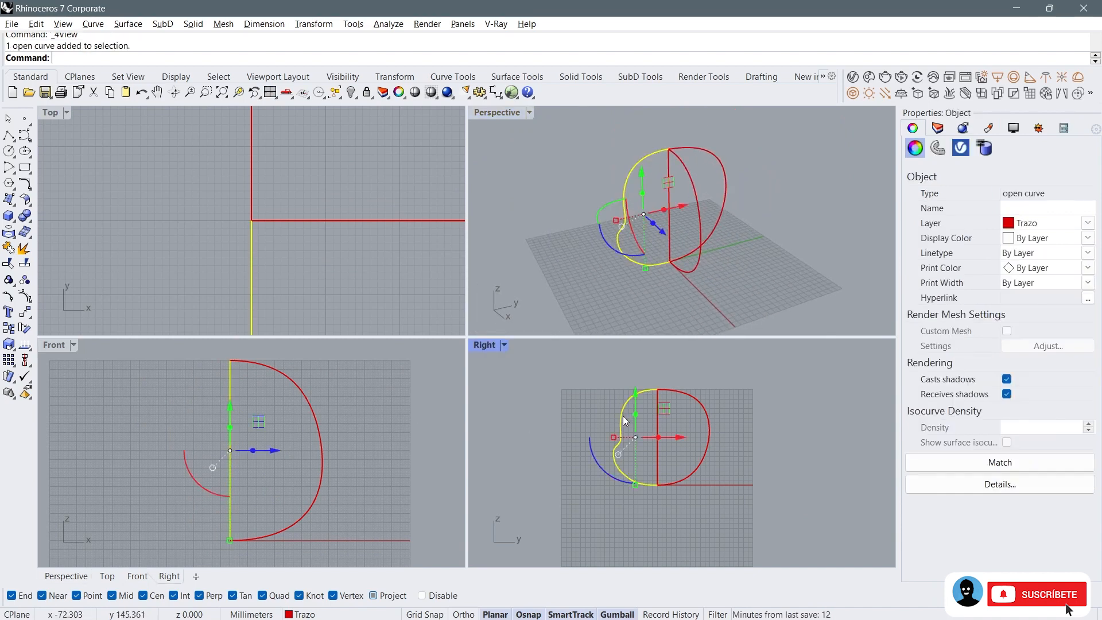
click(699, 405)
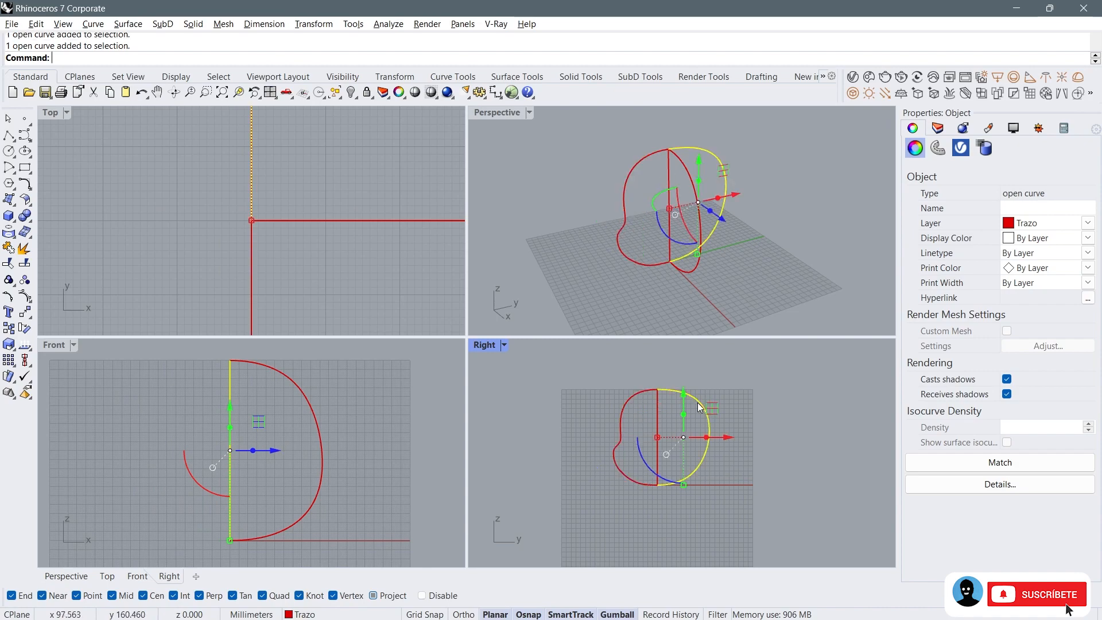
click(346, 379)
right_drag(662, 271, 717, 269)
click(718, 265)
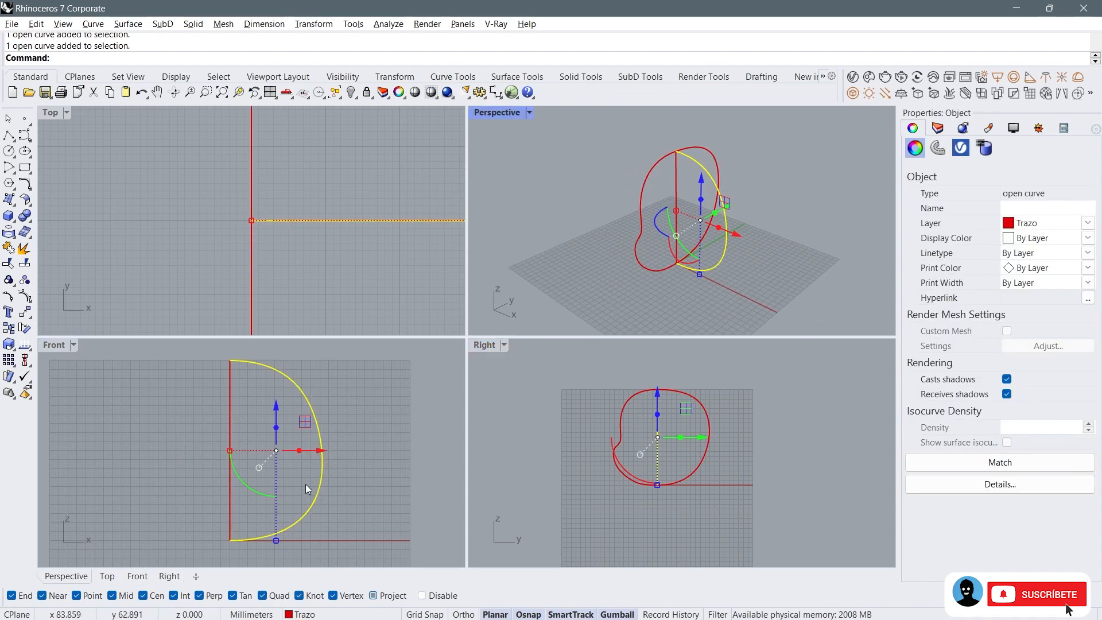
right_drag(306, 484, 331, 488)
scroll(657, 400, up, 3)
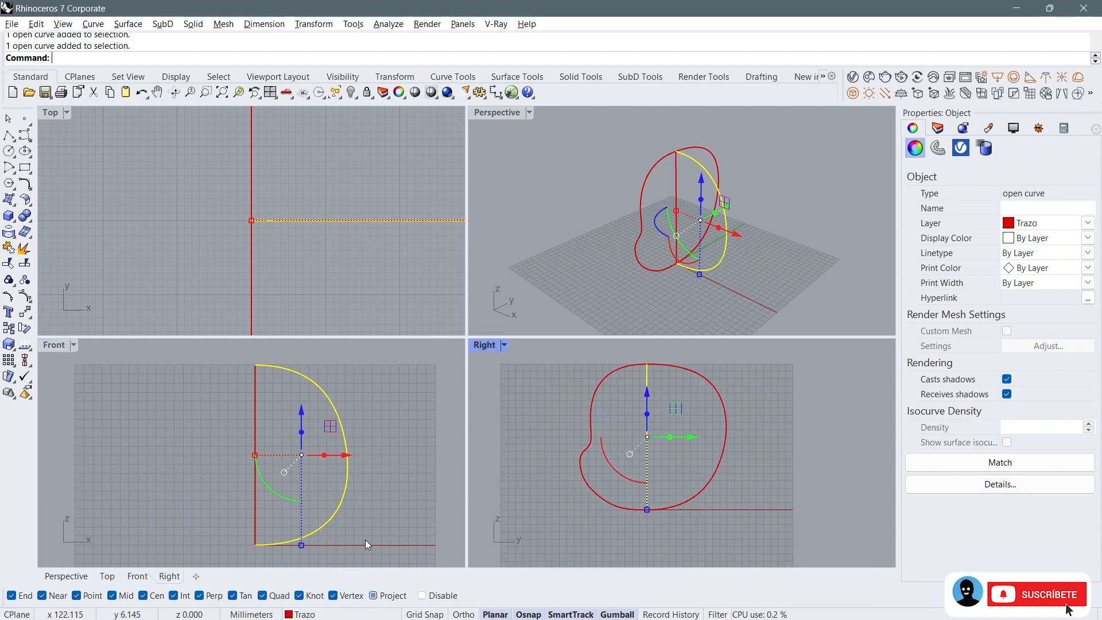
click(400, 519)
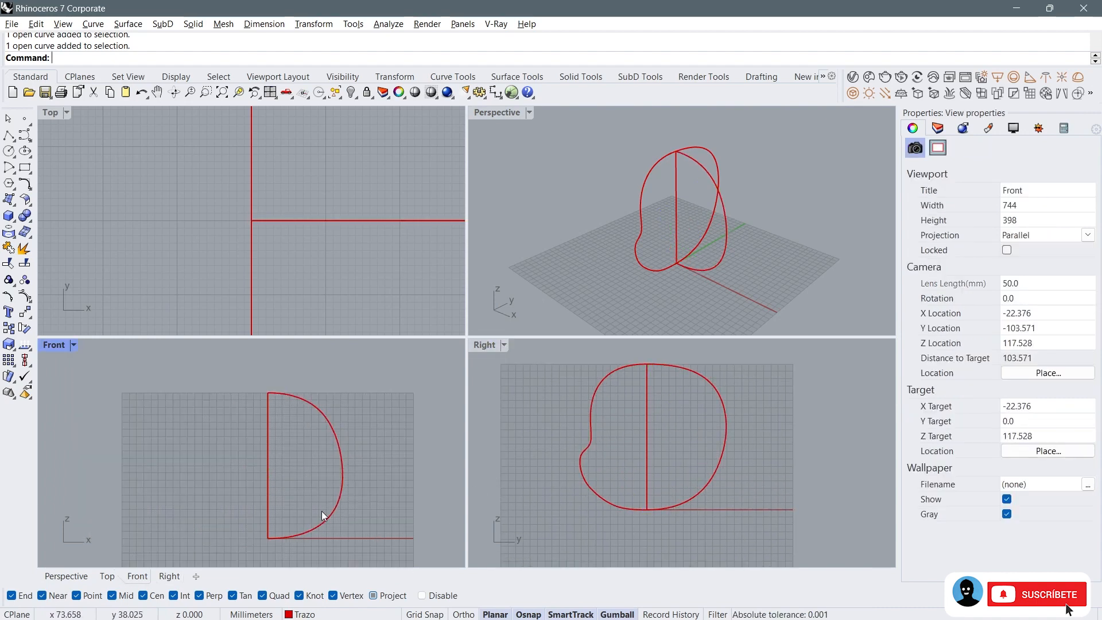
scroll(309, 469, down, 2)
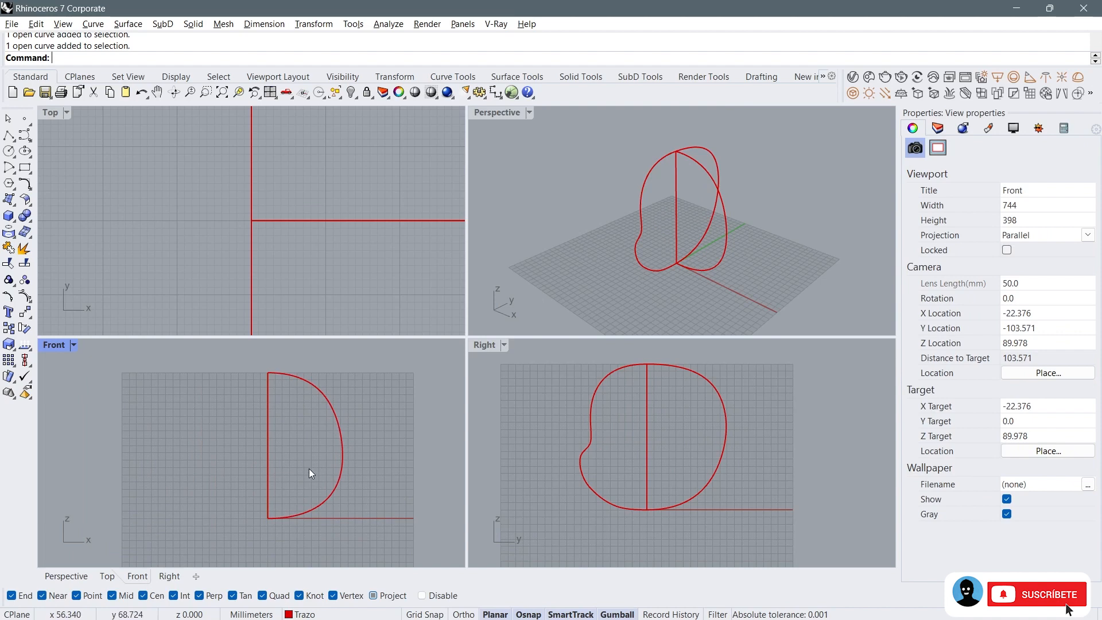
Step: Turn on Record History and mirror the front half-profile across the vertical line through the origin in the Front view
click(676, 614)
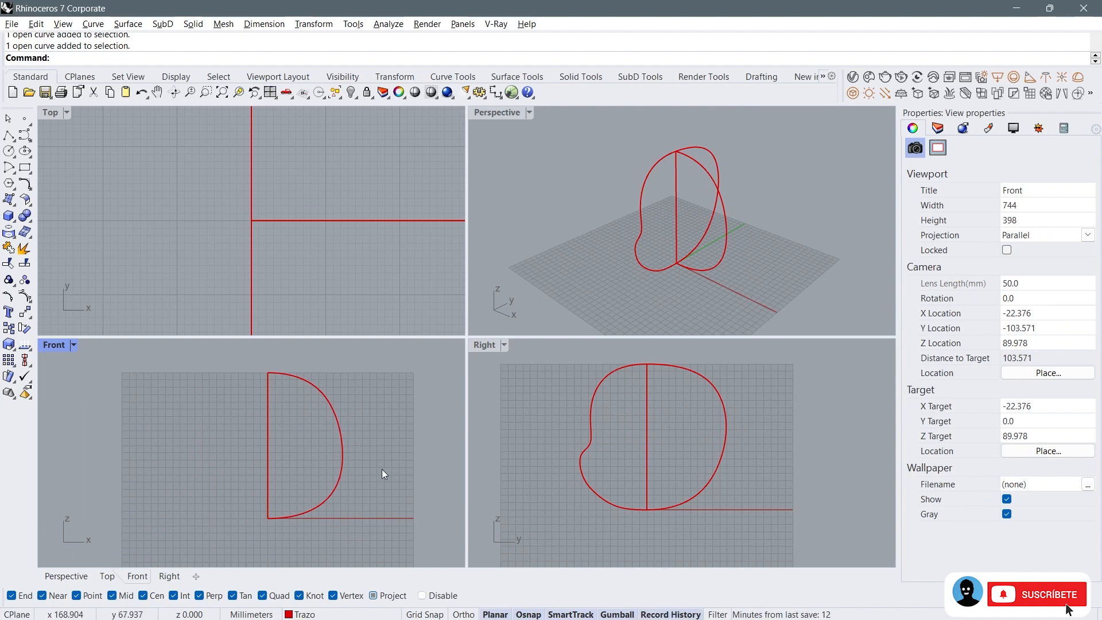
click(343, 456)
right_drag(290, 487, 311, 487)
text(Mirror)
key(Return)
text(0)
key(Return)
click(291, 470)
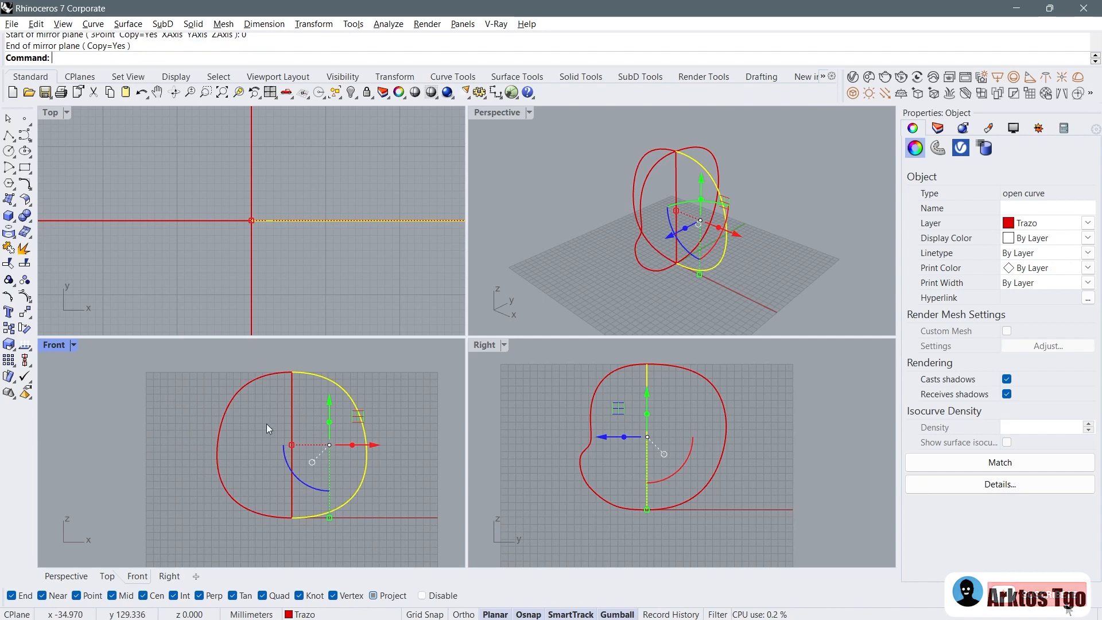
Step: Show the control points of the original front half-profile and move its outermost middle point slightly outward
click(312, 416)
click(337, 401)
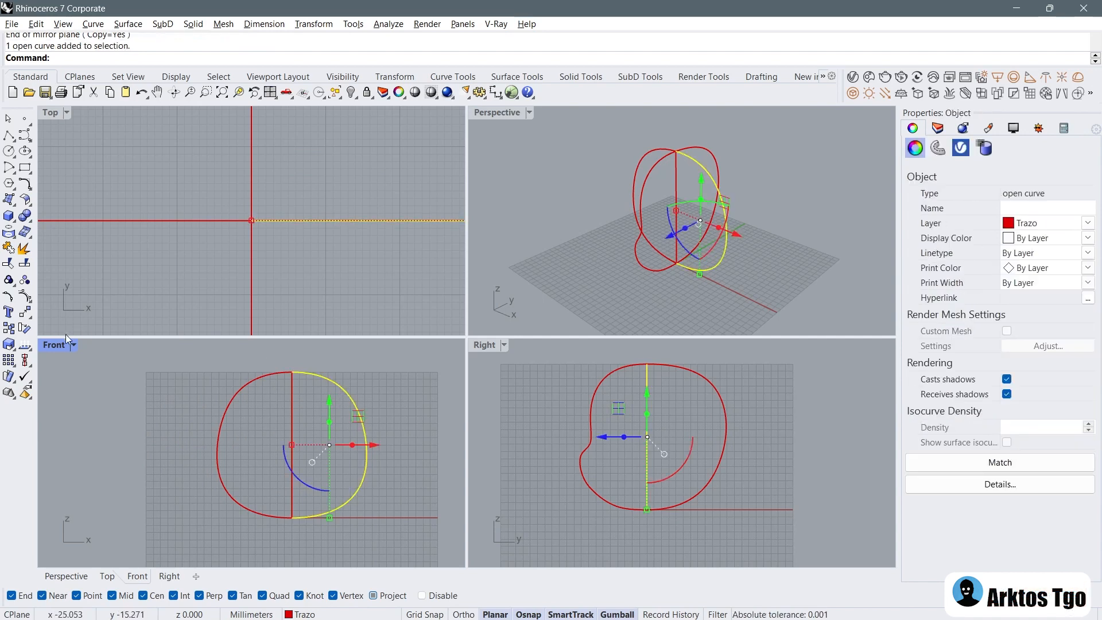
click(29, 280)
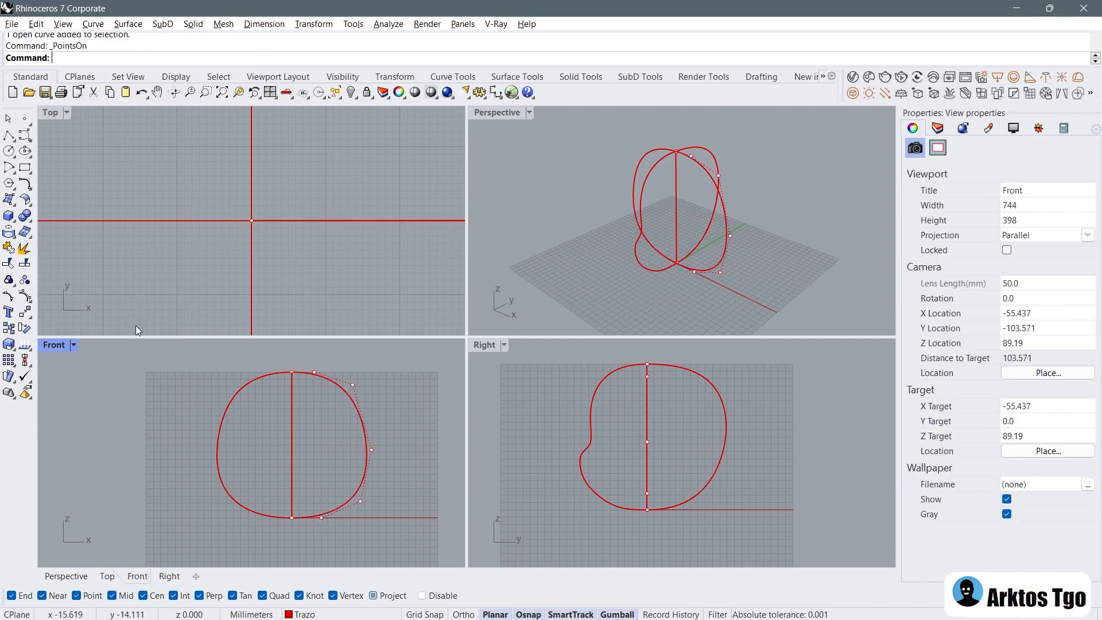
drag(395, 455, 439, 449)
right_drag(297, 423, 284, 442)
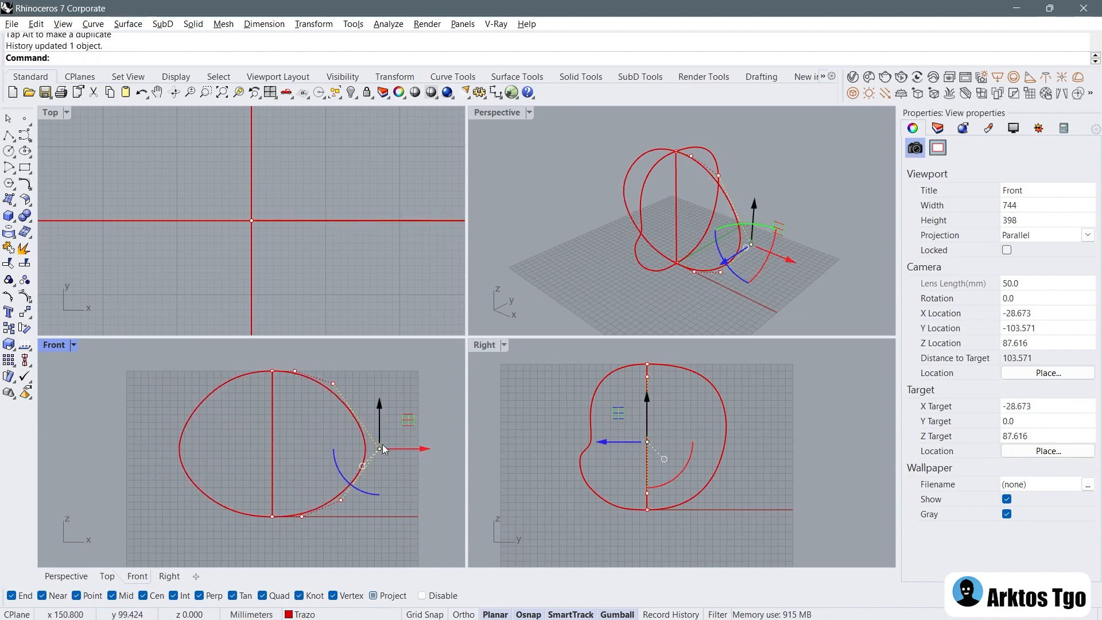
drag(412, 450, 391, 449)
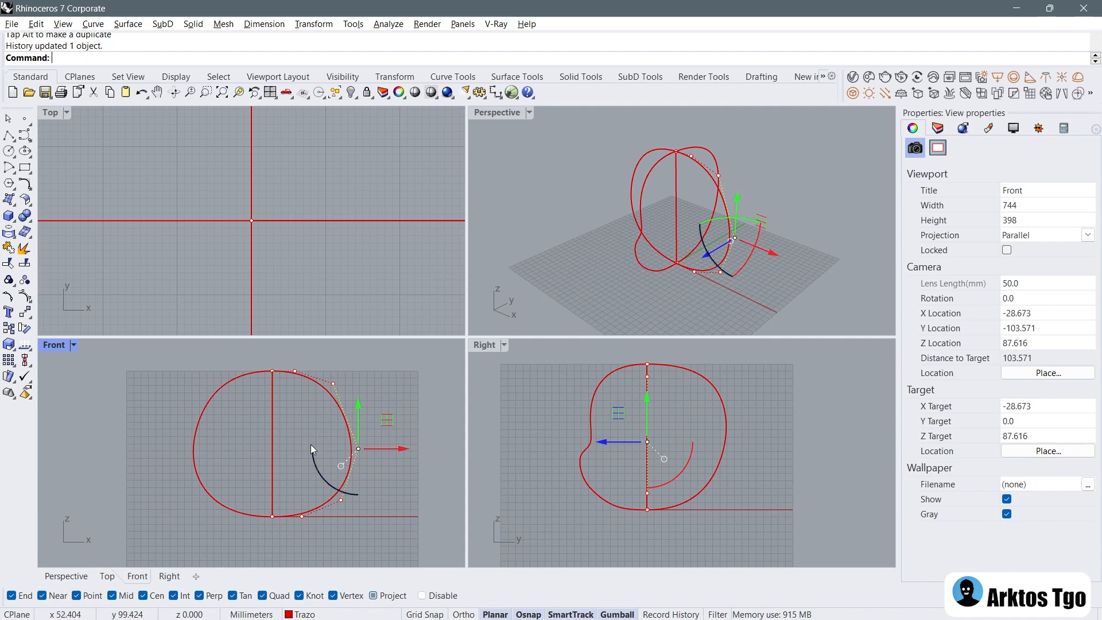
Step: Move the level point beside the apex slightly inward, and the lower outer corner point slightly inward and down
click(296, 371)
drag(325, 371, 321, 374)
scroll(310, 402, down, 3)
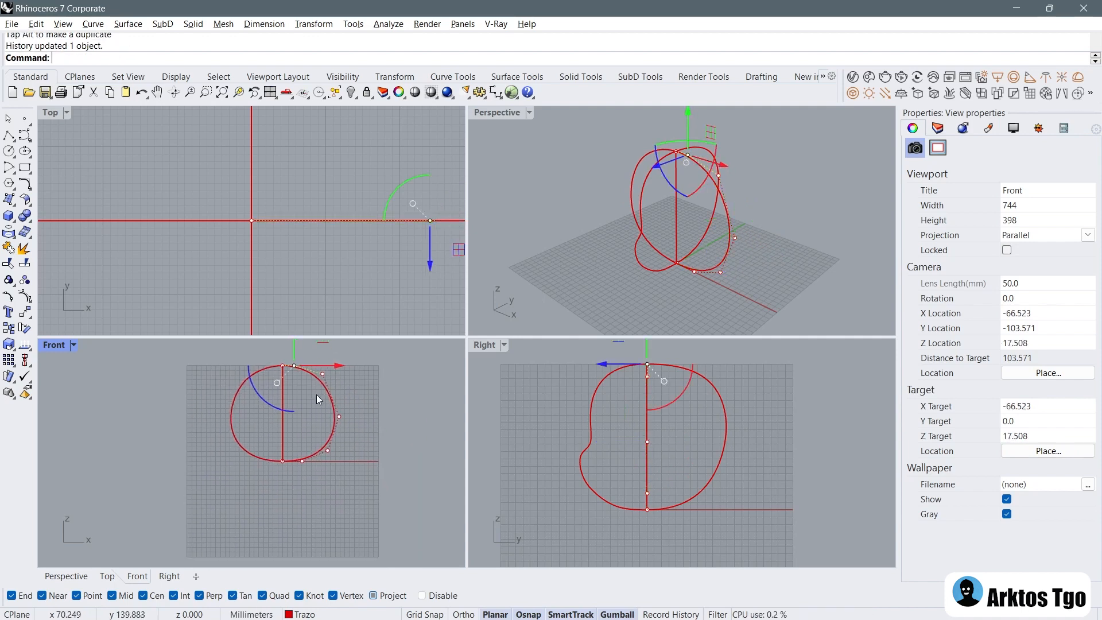
scroll(345, 450, up, 3)
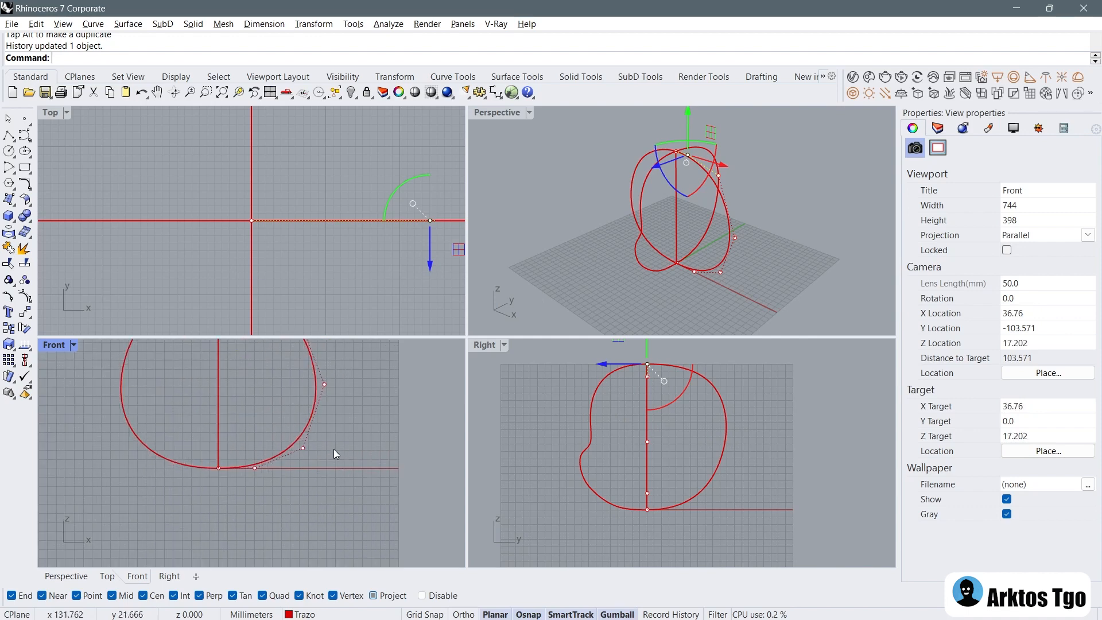
drag(273, 425, 322, 428)
right_drag(195, 418, 225, 461)
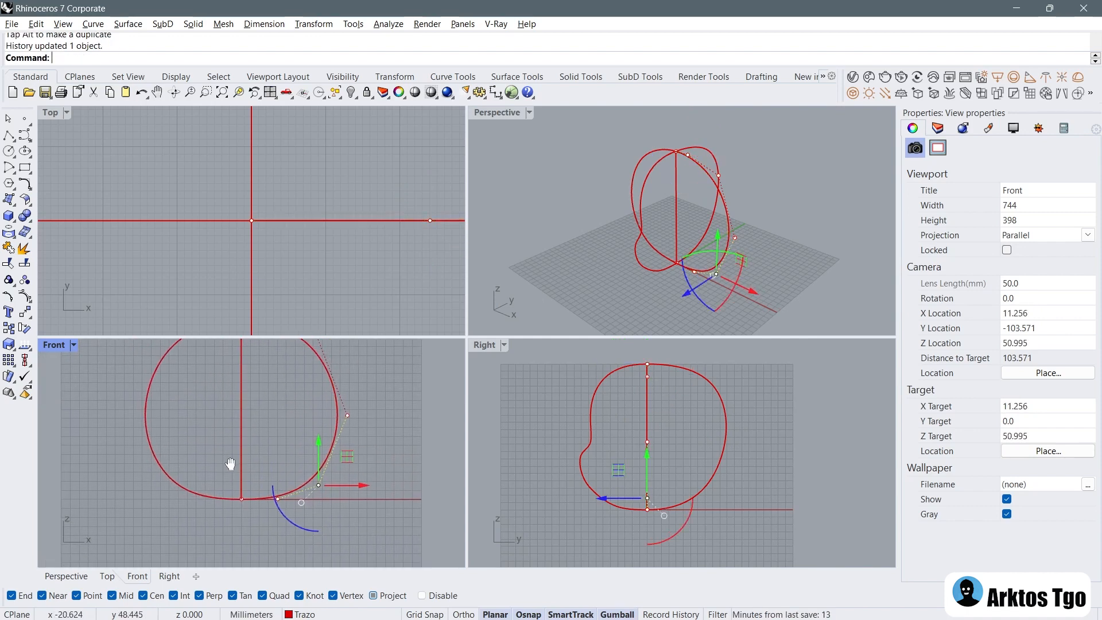
Step: Lower the front half-profile's outermost middle control point by about 13 mm
drag(319, 410, 352, 428)
scroll(353, 428, down, 2)
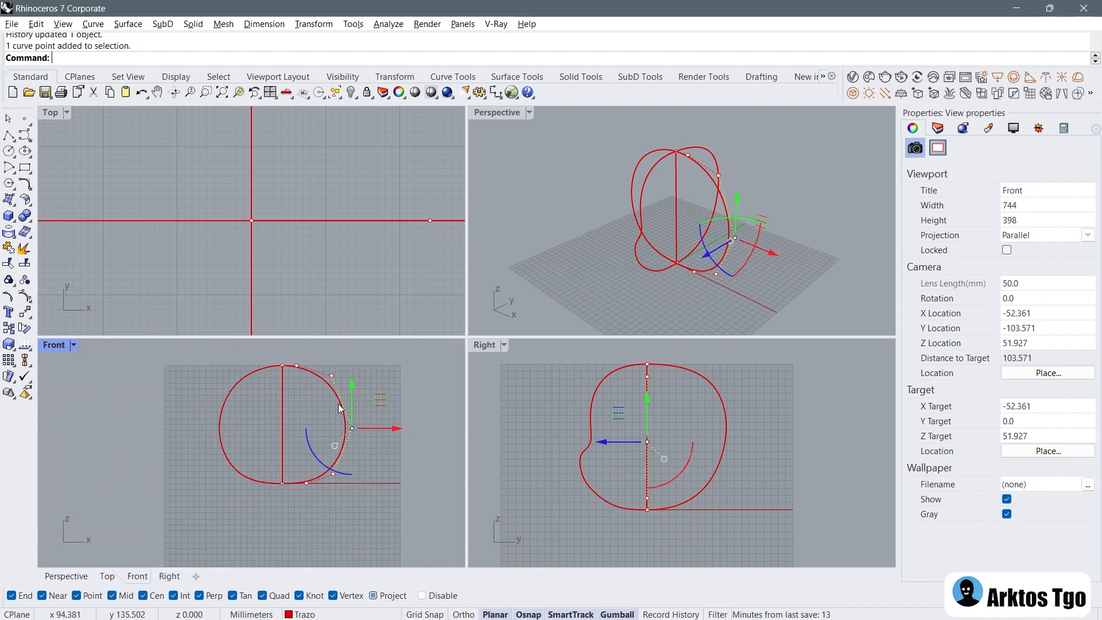
drag(355, 387, 349, 400)
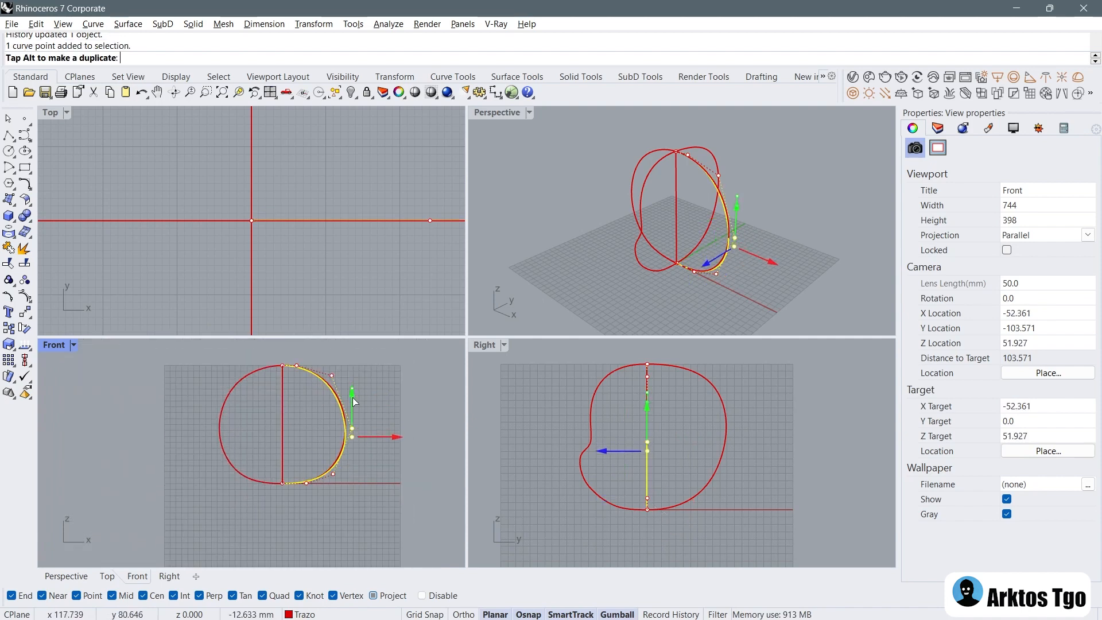
click(262, 408)
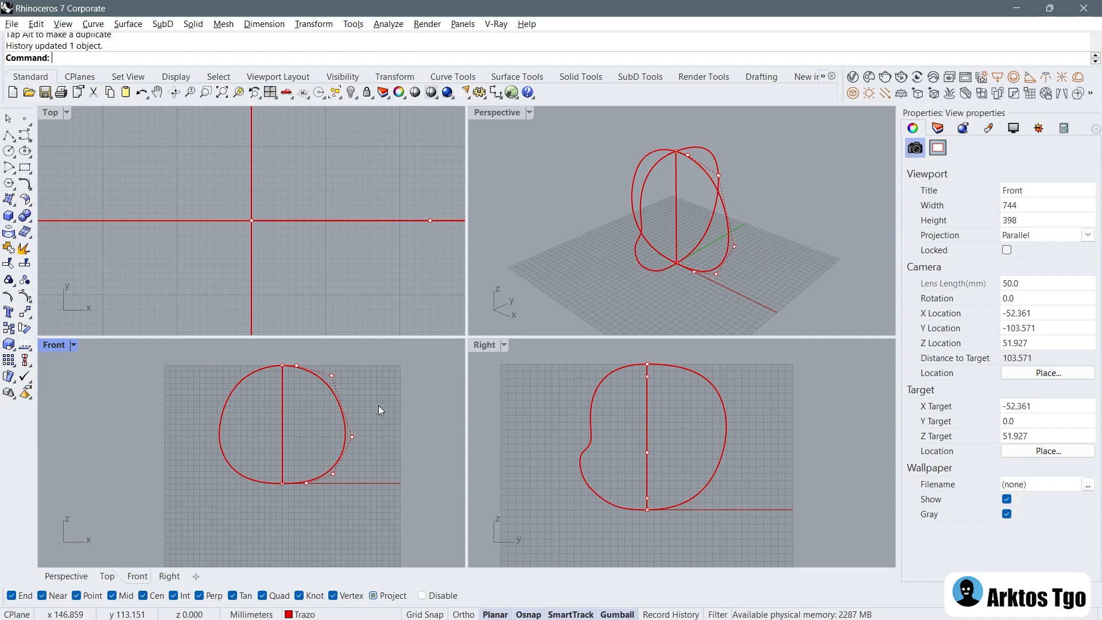
Step: Compare the side and front profiles in the Perspective view, and move the front half-profile's outermost middle point slightly inward
right_drag(585, 219, 618, 204)
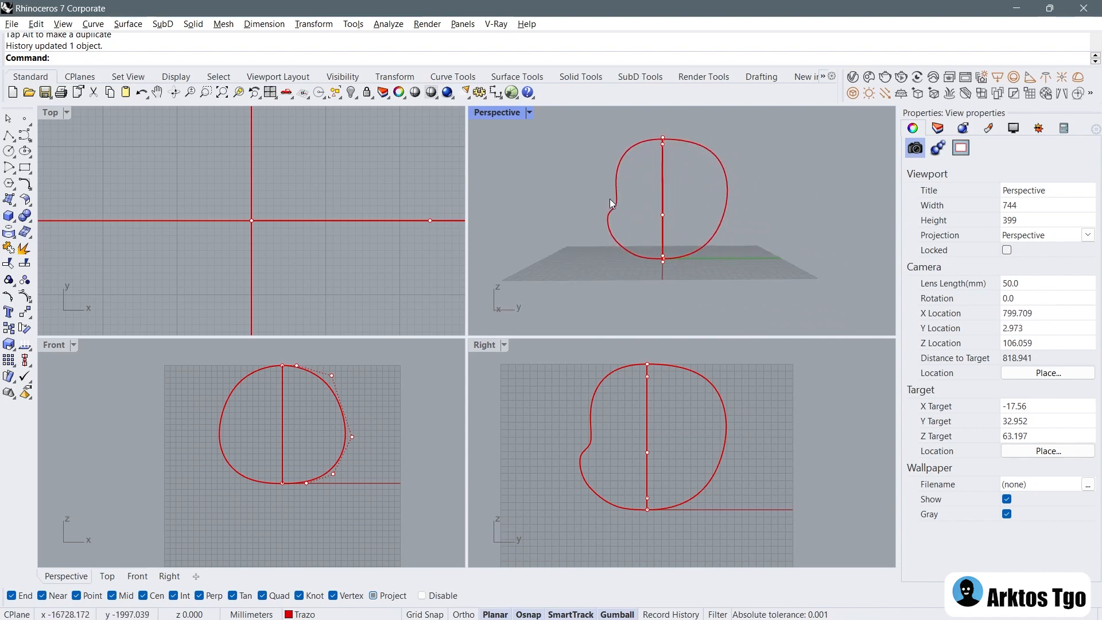
right_drag(753, 280, 728, 218)
click(352, 437)
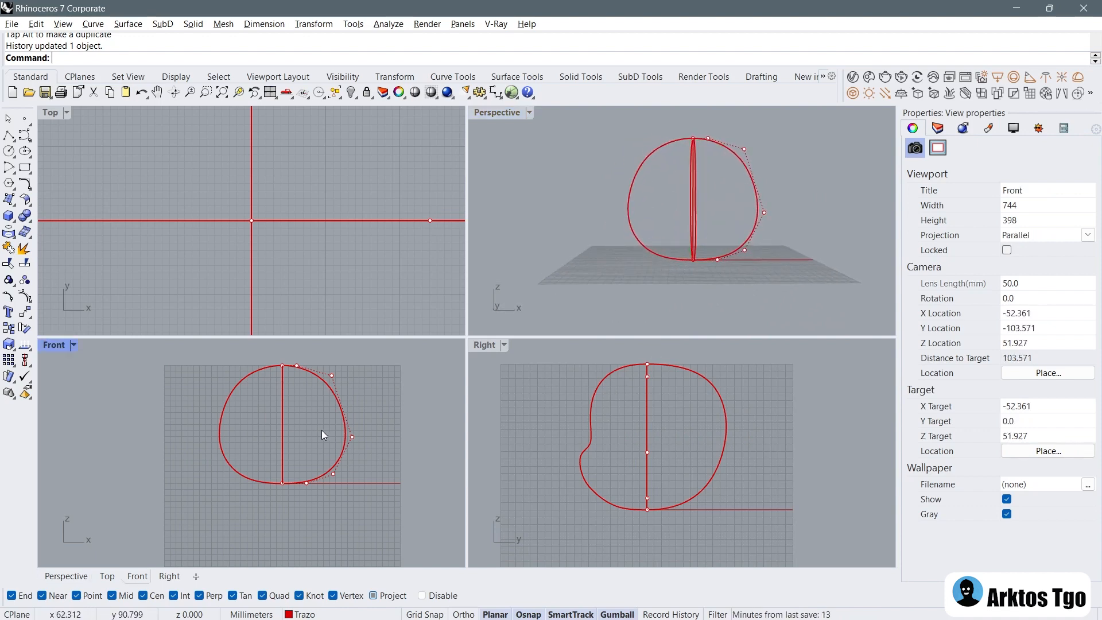
drag(384, 438, 377, 440)
Step: Move the front half-profile's level bottom point beside the origin slightly outward, then hide the control points
click(350, 478)
scroll(310, 483, up, 4)
click(304, 482)
drag(350, 479, 360, 479)
scroll(361, 479, down, 2)
click(365, 478)
right_drag(366, 459, 364, 489)
key(Escape)
key(Escape)
right_drag(344, 408, 359, 409)
right_drag(659, 223, 514, 243)
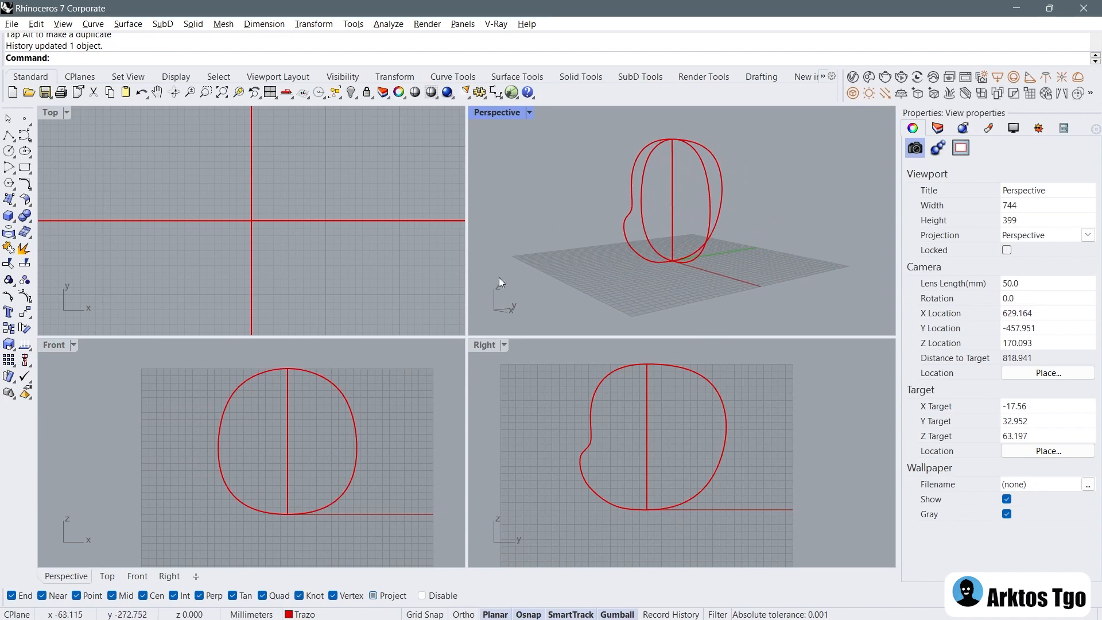
right_drag(714, 184, 715, 211)
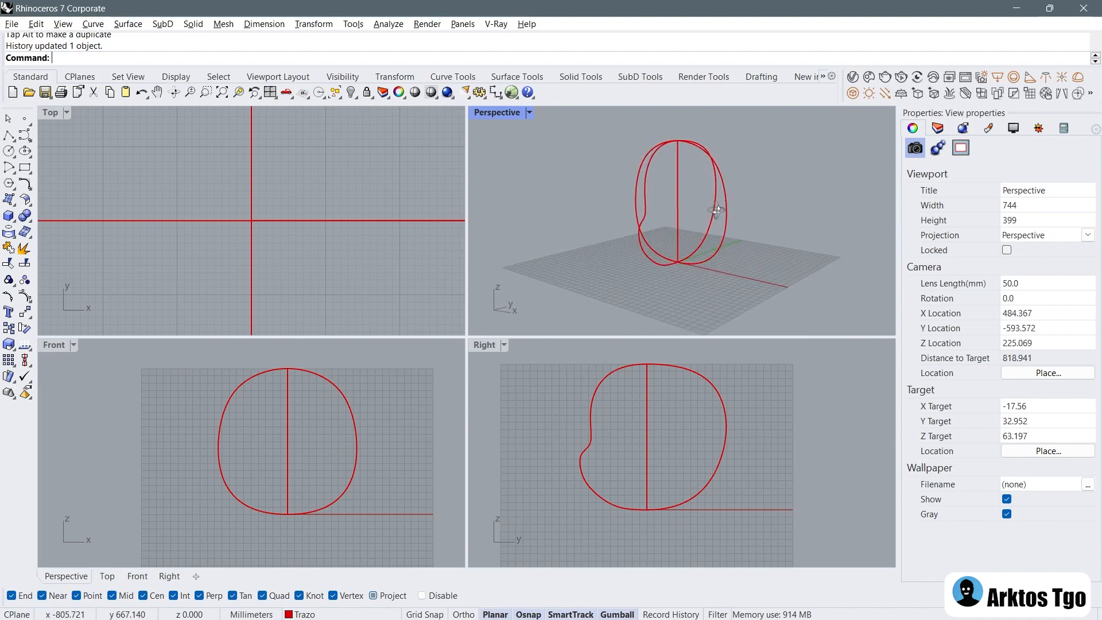
right_drag(687, 143, 638, 160)
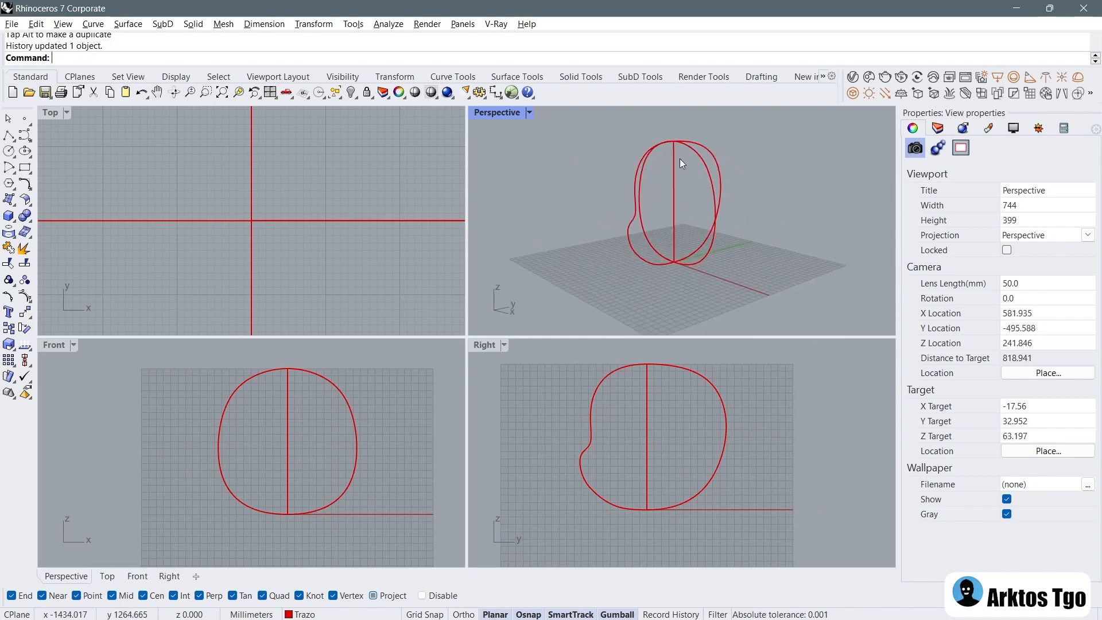
mouse_move(578, 223)
right_down()
mouse_move(588, 197)
mouse_move(588, 209)
right_up()
click(93, 25)
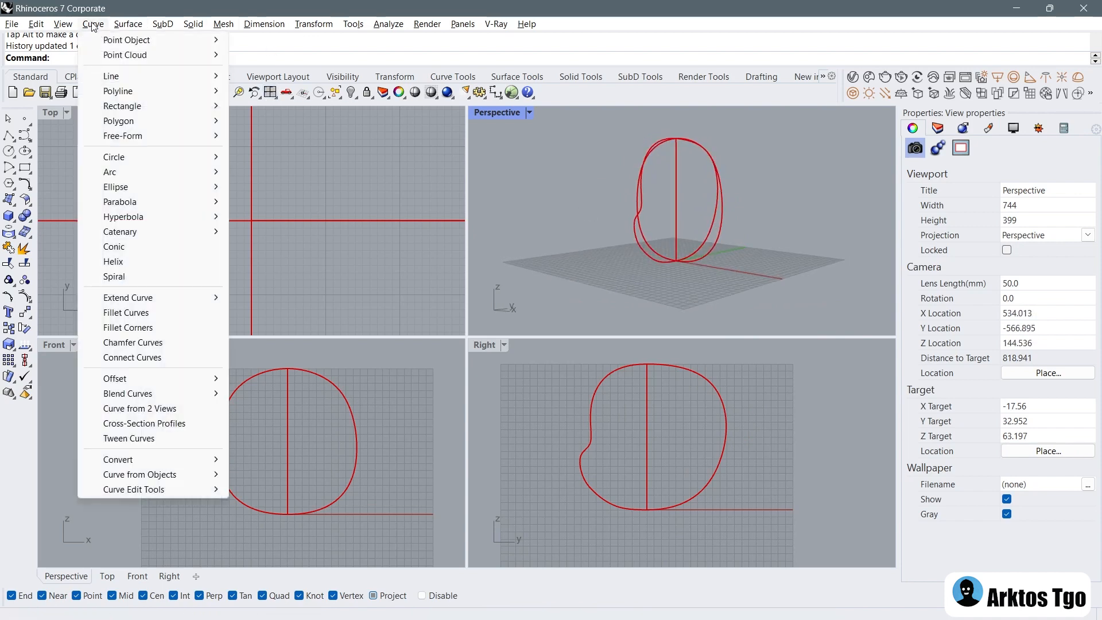
click(139, 423)
right_drag(631, 201, 692, 184)
click(652, 159)
click(688, 173)
click(691, 143)
click(648, 147)
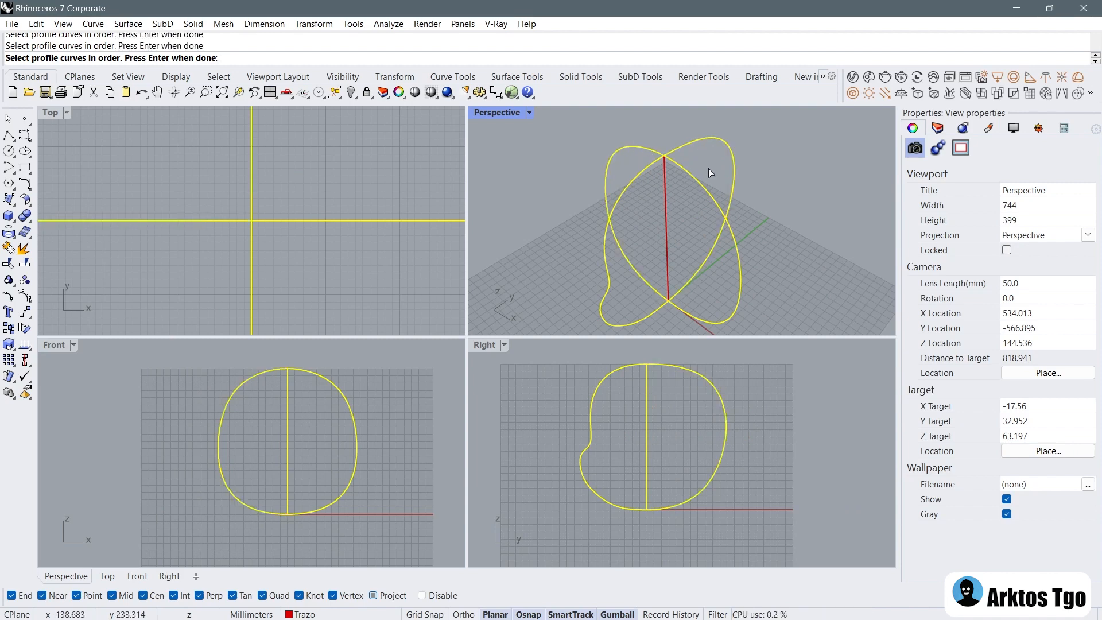
key(Return)
scroll(298, 359, up, 2)
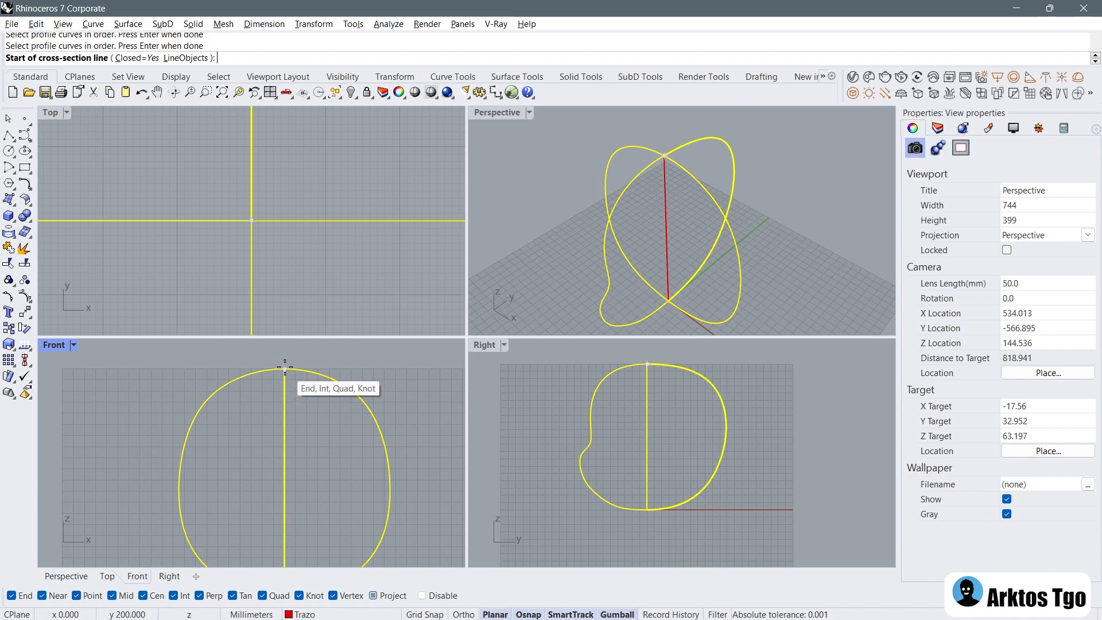
right_drag(240, 433, 238, 414)
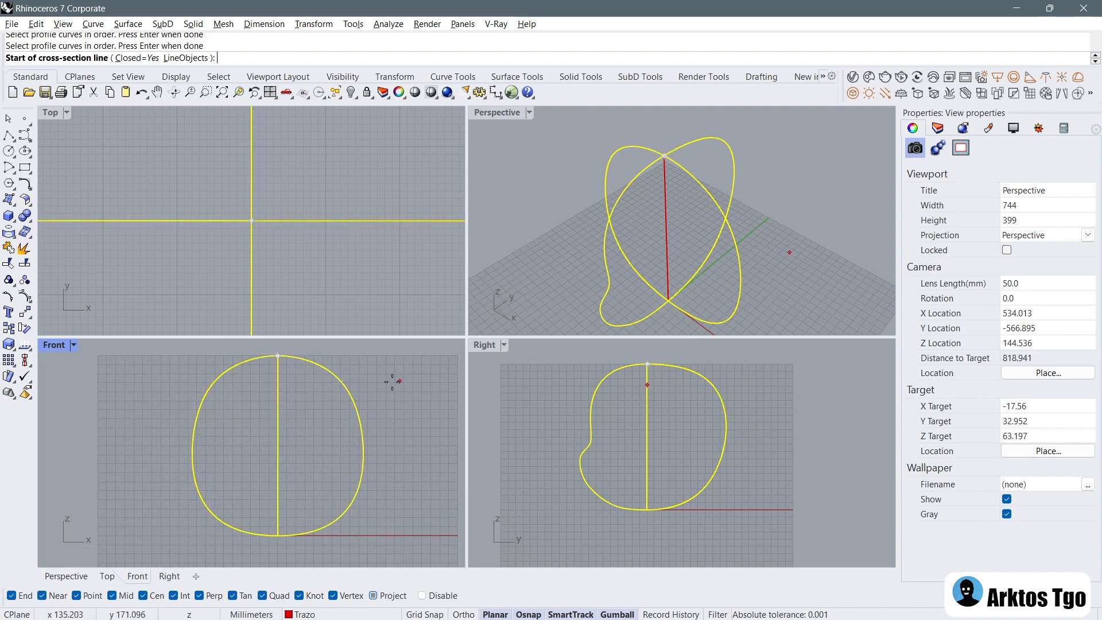
key(Escape)
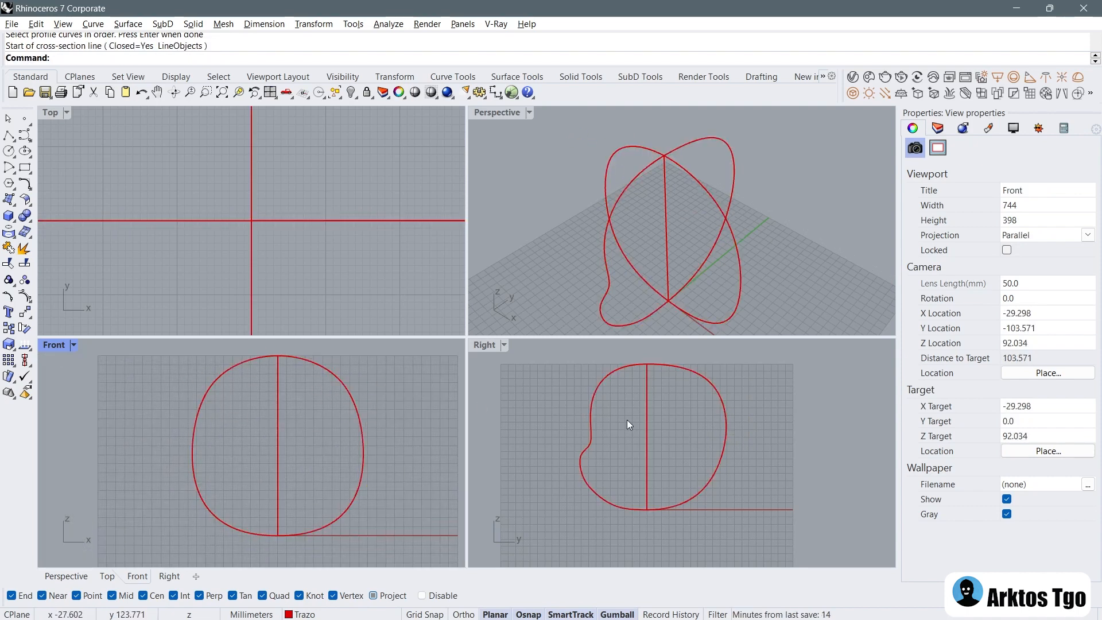
Step: Enable Always Record History in the history settings
click(673, 614)
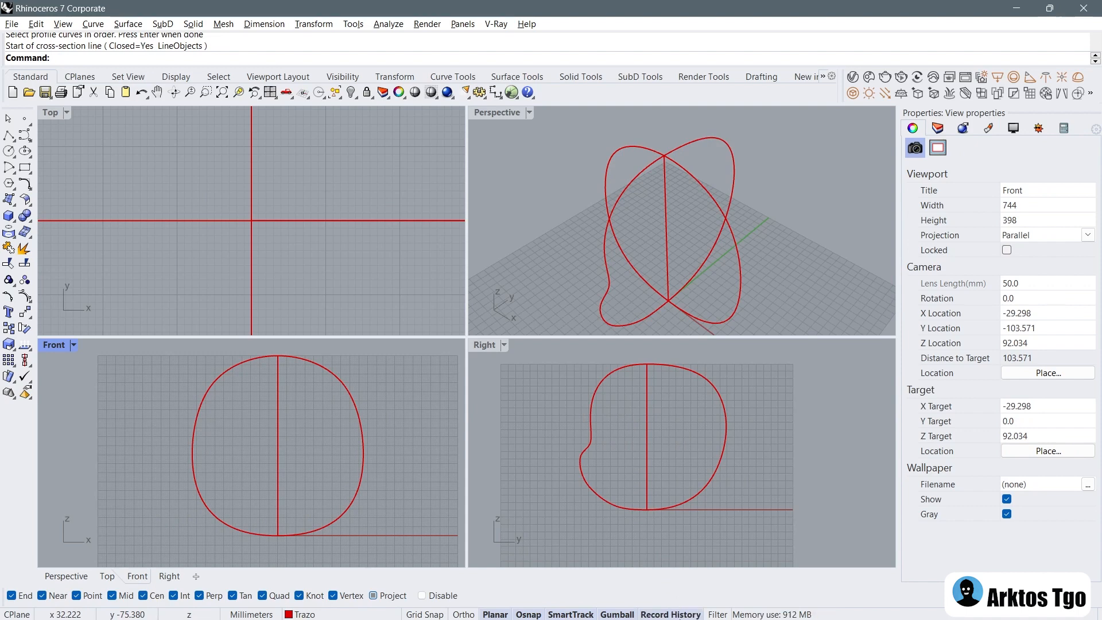
right_click(665, 613)
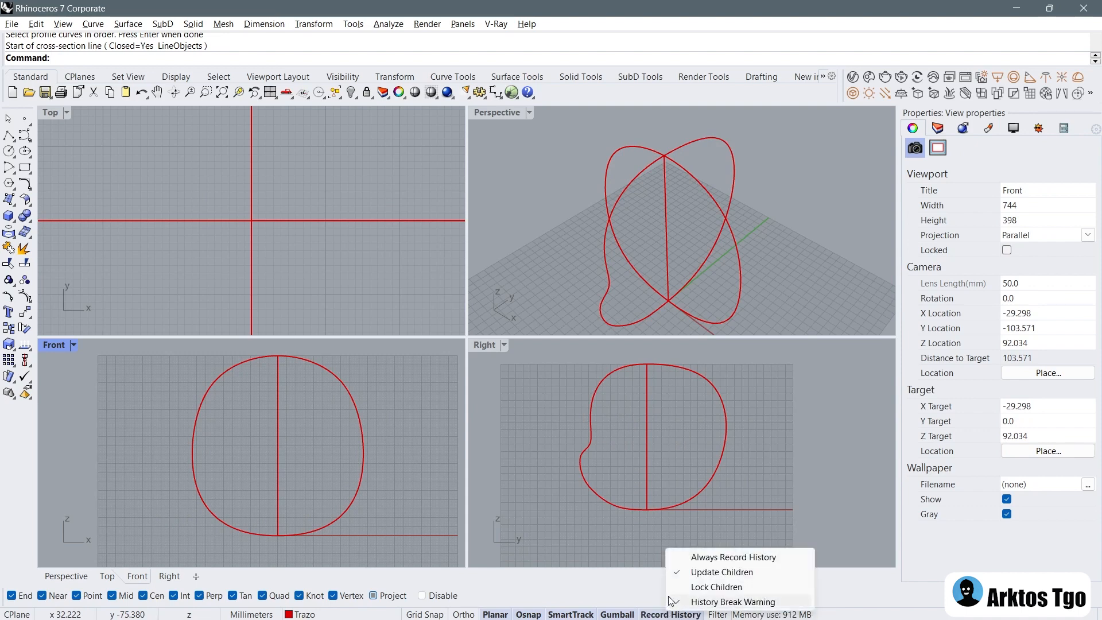
click(689, 558)
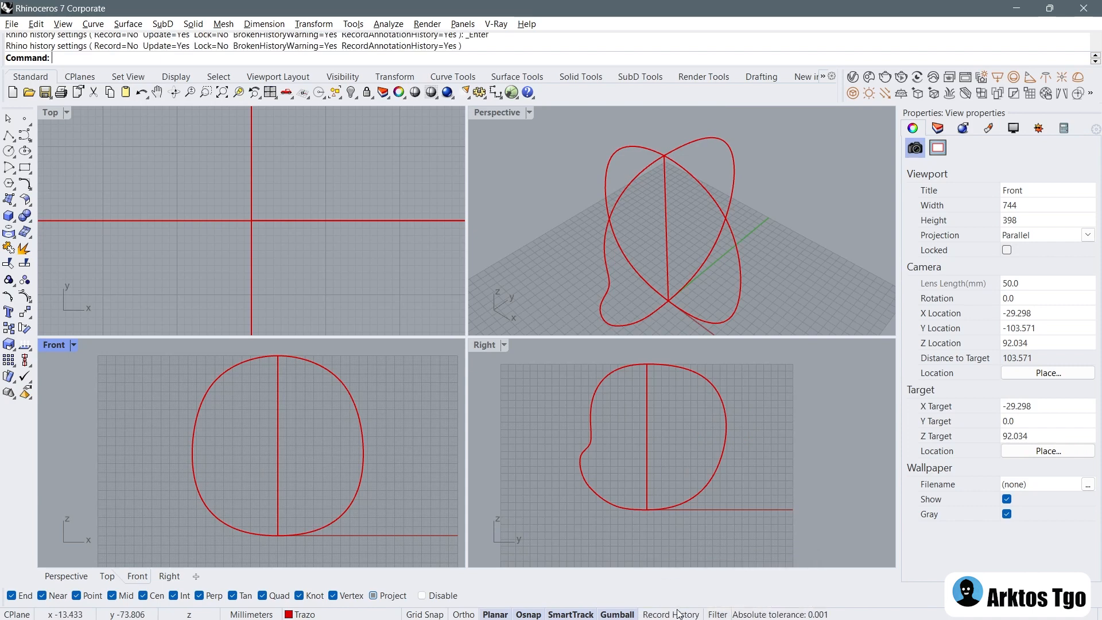
right_click(677, 614)
click(682, 557)
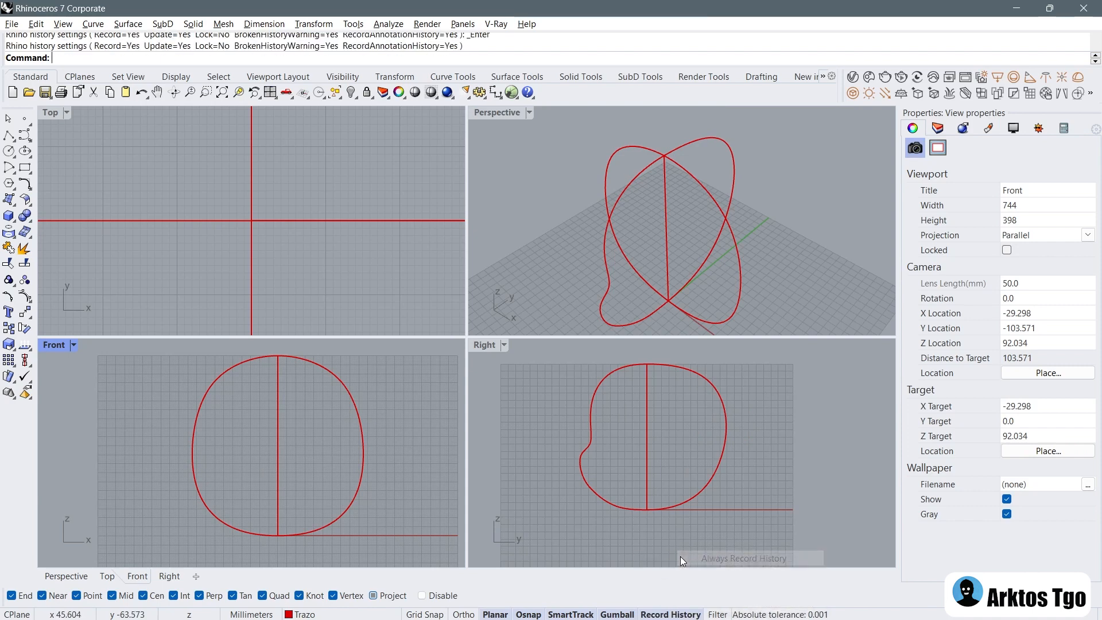
Step: Start Cross-Section Profiles and pick the four side and front profile curves in order around the form, excluding the vertical line
right_drag(548, 237, 414, 198)
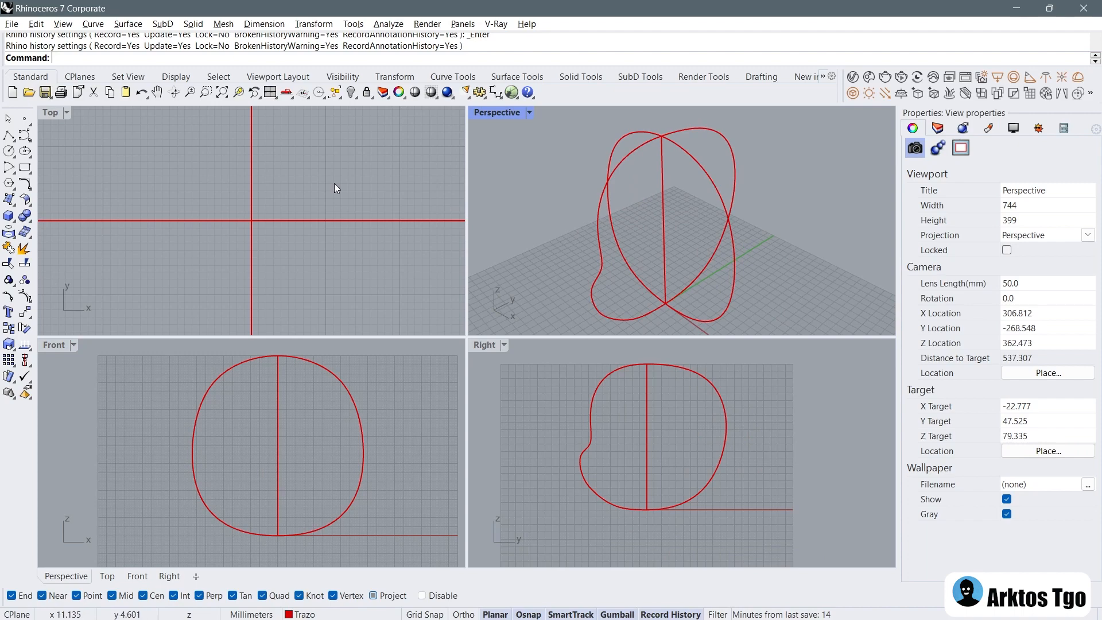
click(64, 25)
click(59, 24)
click(93, 24)
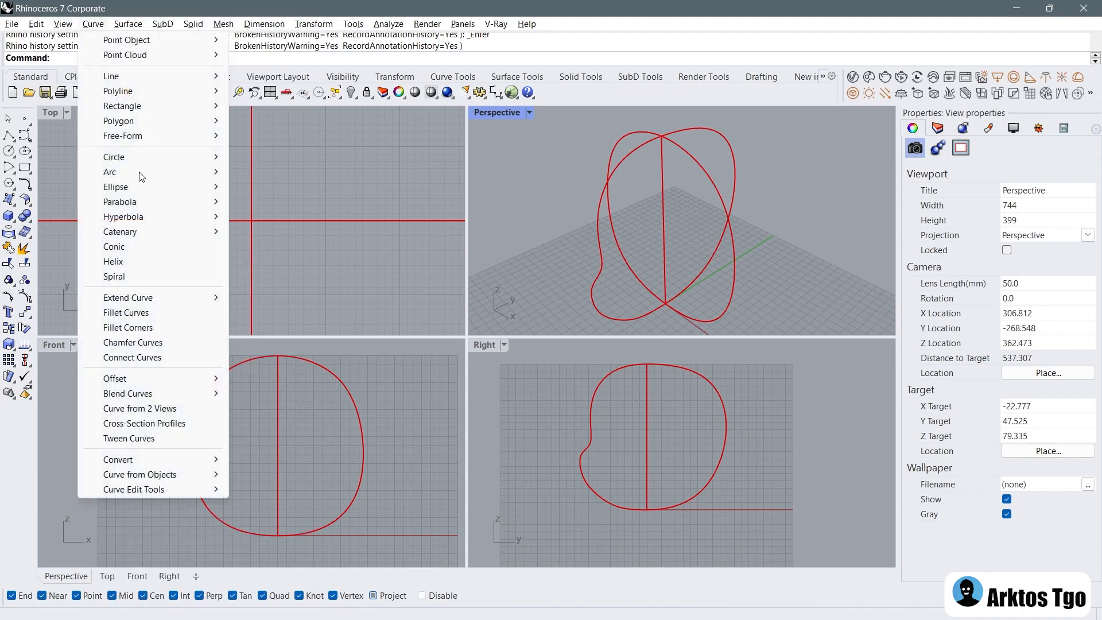
click(190, 422)
click(631, 153)
click(693, 156)
click(698, 132)
click(193, 404)
key(Return)
Step: Generate five closed horizontal cross-section curves through the profiles in the Front view, spaced from near the crown down to near the base
click(158, 378)
click(416, 377)
click(153, 414)
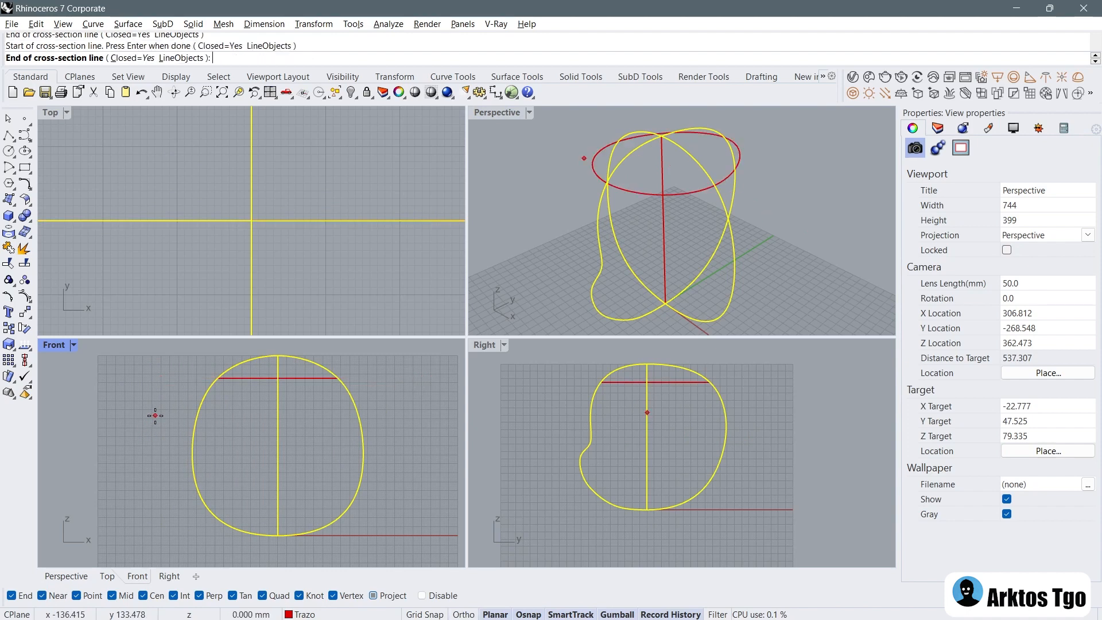
click(421, 413)
right_drag(167, 460, 164, 433)
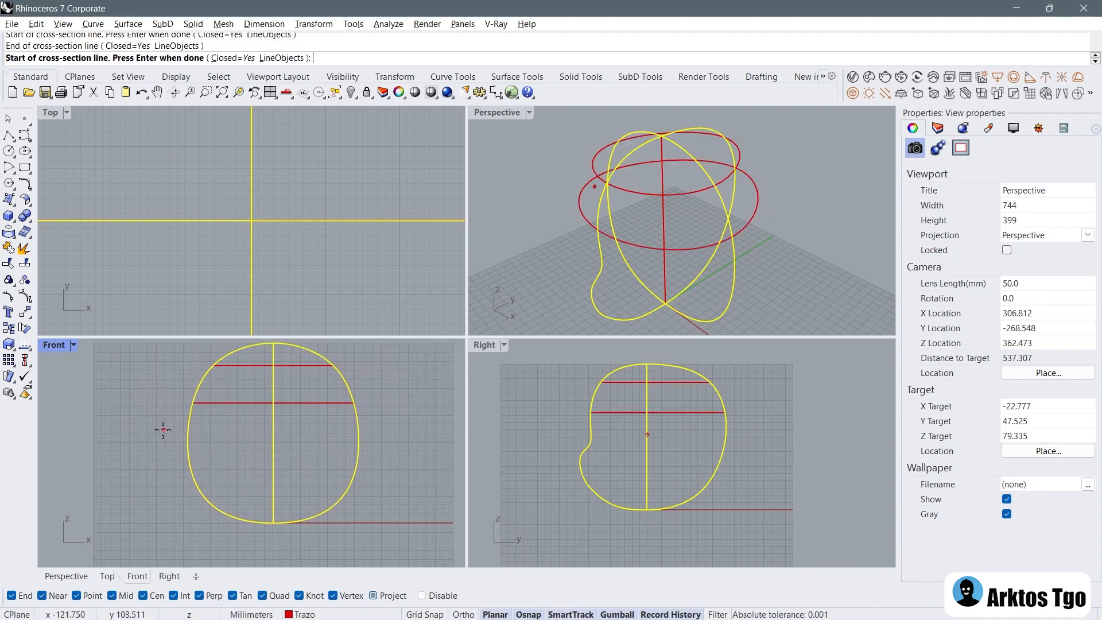
click(151, 432)
click(429, 434)
right_drag(305, 449, 299, 415)
click(183, 431)
click(421, 435)
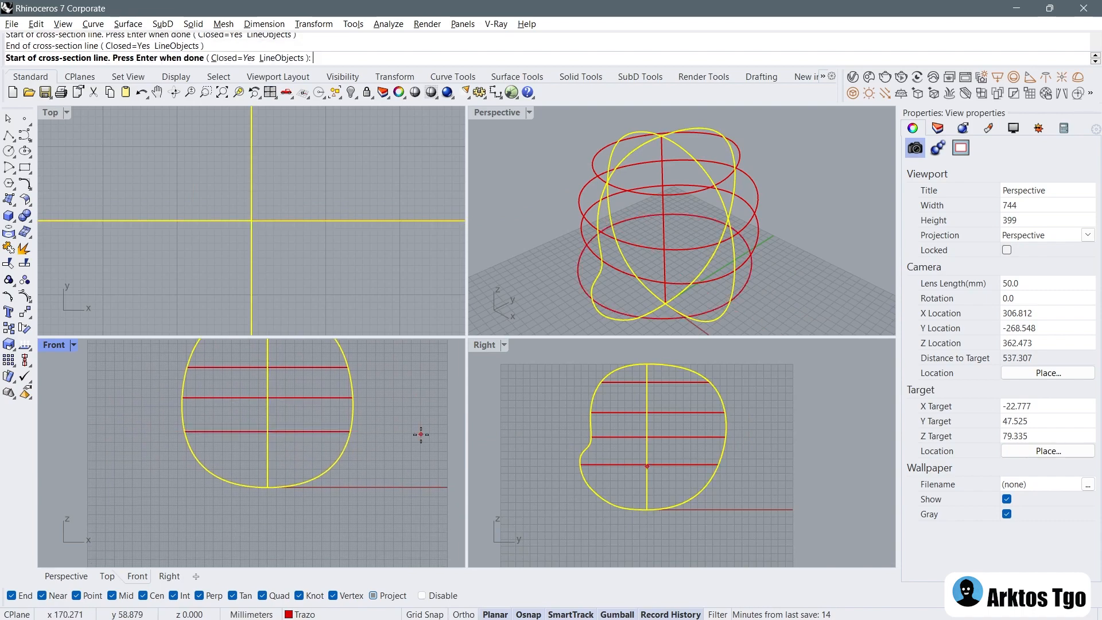
click(167, 465)
shift+click(390, 464)
right_click(387, 467)
Step: Try moving the front half-profile's outermost middle control point far outward, then return it toward the form
right_drag(735, 261, 741, 176)
click(791, 207)
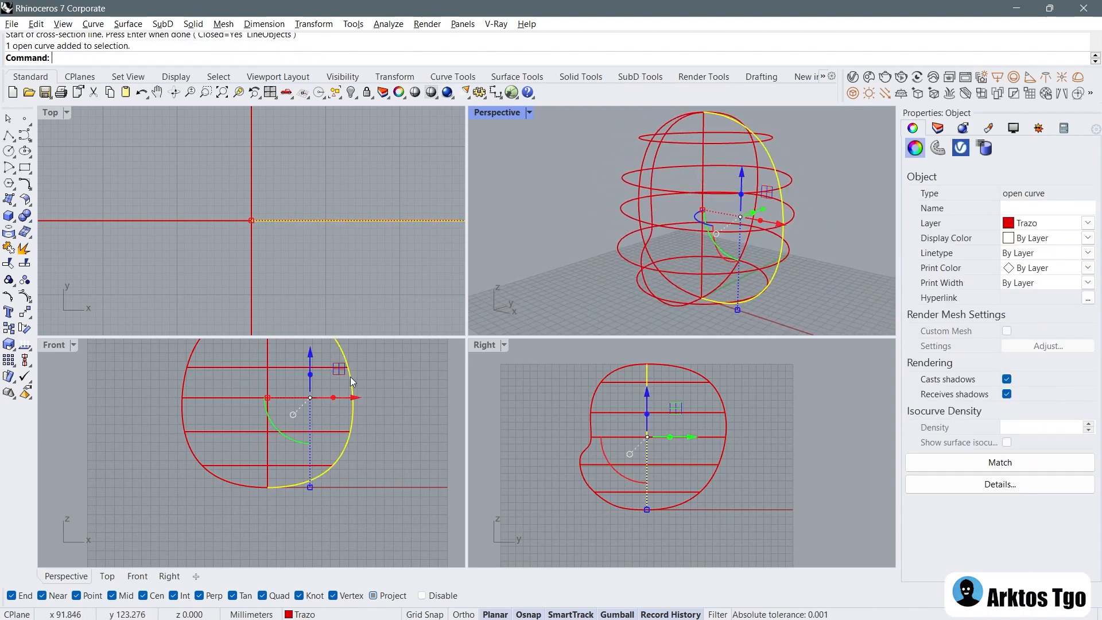
click(25, 279)
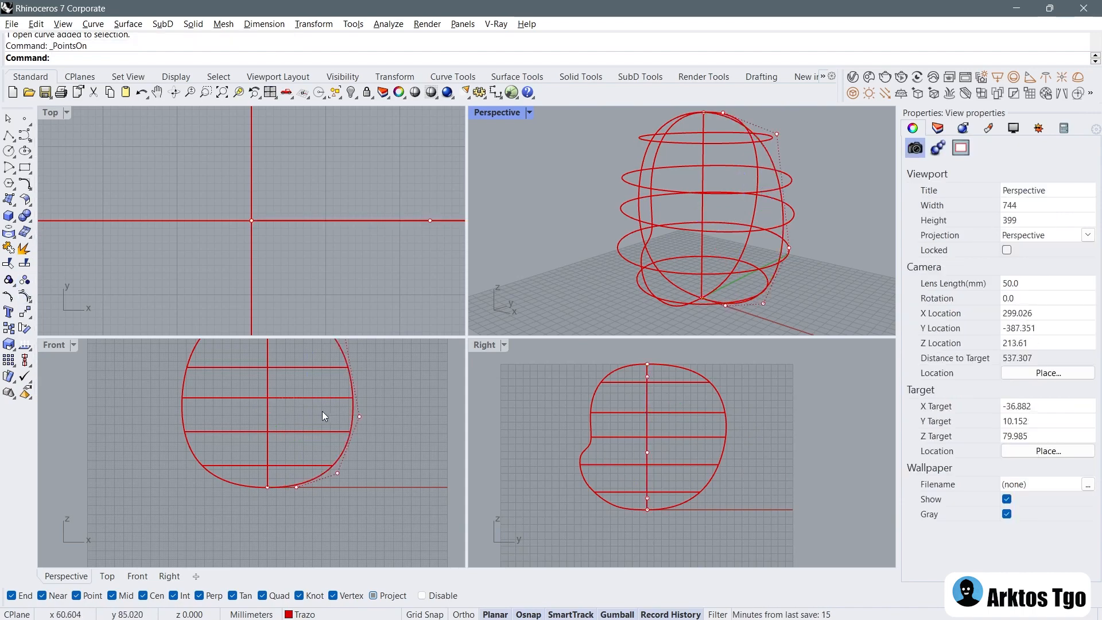
click(359, 416)
scroll(169, 463, down, 3)
drag(305, 442, 360, 446)
right_drag(766, 233, 654, 222)
right_drag(781, 223, 727, 224)
drag(360, 442, 262, 442)
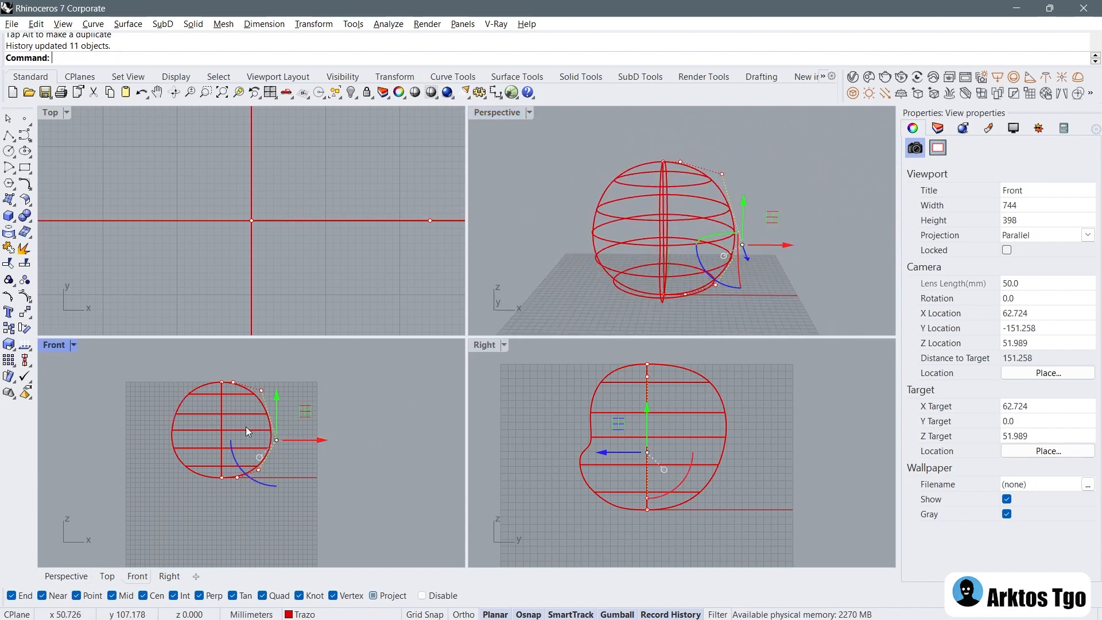
Step: Try pulling the two control points at the side profile's face bulge far outward in the Right view, then return them toward the head
click(594, 395)
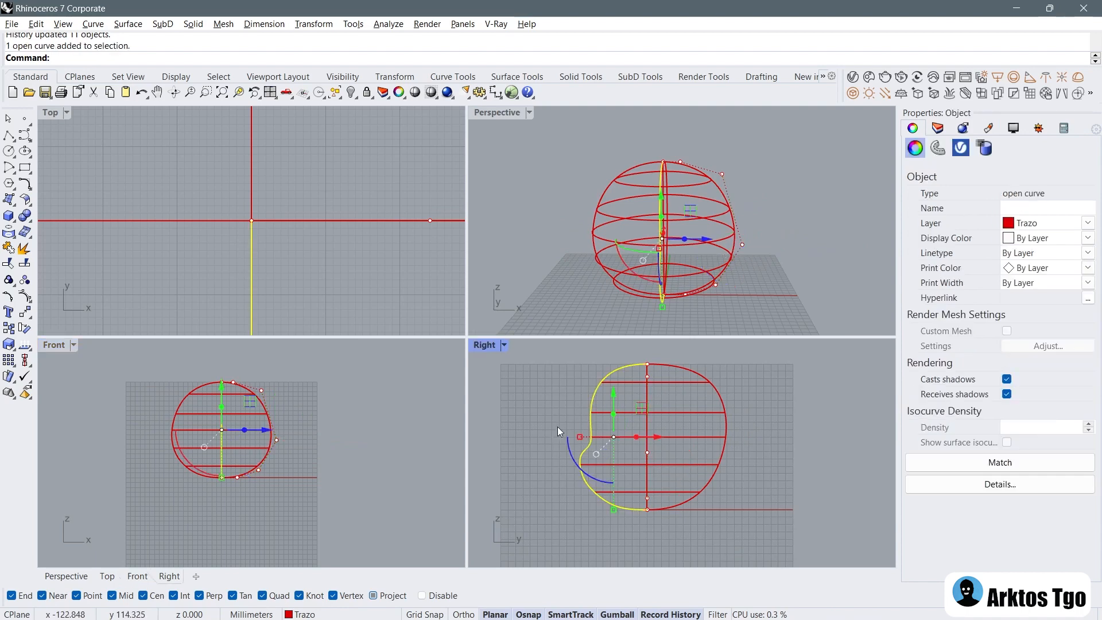
click(24, 295)
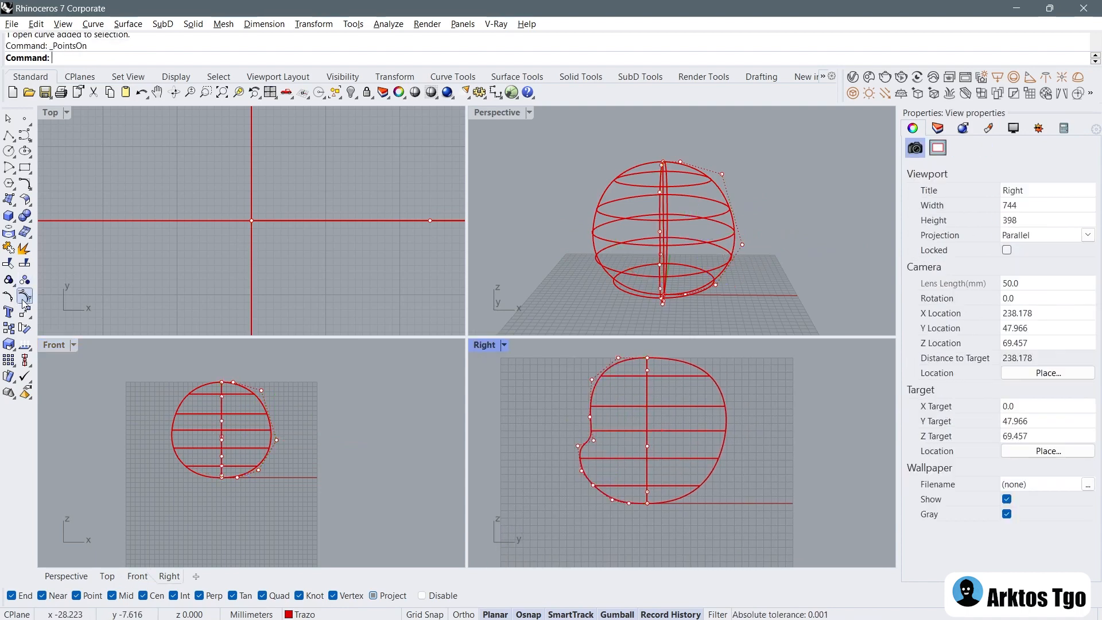
scroll(580, 424, up, 3)
drag(618, 470, 597, 458)
scroll(623, 462, down, 3)
right_drag(624, 227, 667, 207)
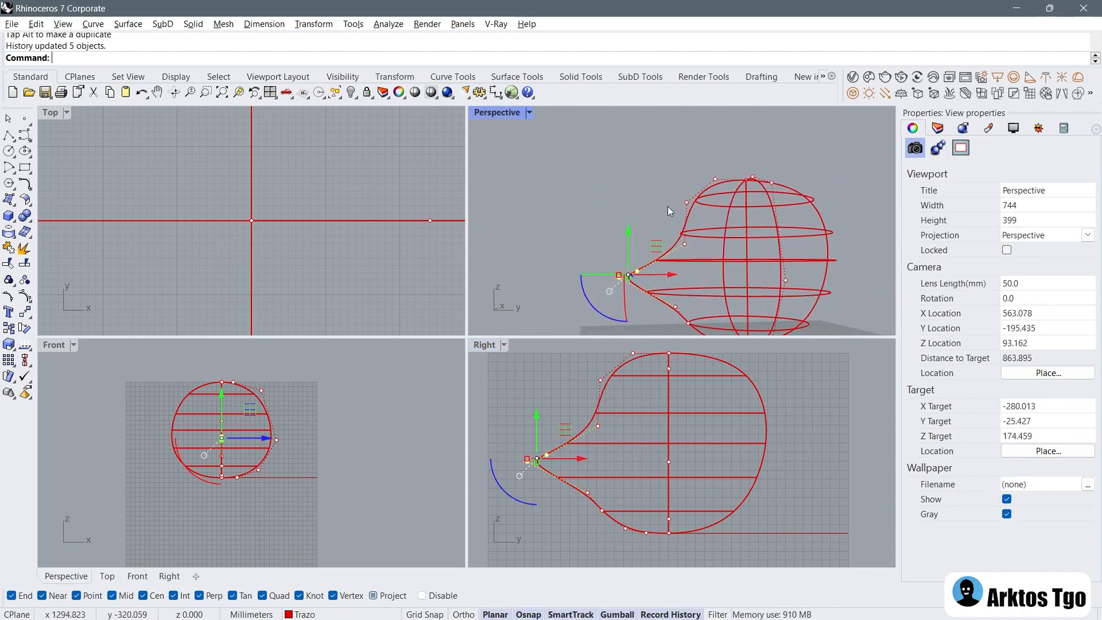
scroll(666, 207, down, 3)
drag(583, 468, 634, 470)
Step: Move the control point at the tip of the side profile's face bulge slightly outward
scroll(633, 471, up, 5)
click(561, 446)
drag(600, 446, 579, 437)
scroll(619, 467, up, 2)
Step: Show the control points of the rear side profile and move its outer points slightly inward in the Right view
scroll(630, 469, down, 9)
right_drag(739, 417, 715, 447)
click(708, 416)
key(F10)
drag(693, 370, 730, 473)
drag(751, 421, 747, 421)
right_drag(729, 241, 832, 229)
Step: Move the front half-profile's outer control points slightly inward and its level bottom point slightly outward in the Front view
scroll(172, 377, up, 4)
drag(303, 376, 343, 477)
drag(362, 435, 357, 435)
click(304, 520)
drag(327, 519, 332, 524)
click(419, 411)
Step: Maximize the Perspective view and hide the vertical centre line
right_drag(684, 236, 566, 176)
double_click(503, 119)
right_drag(504, 119, 405, 219)
click(401, 219)
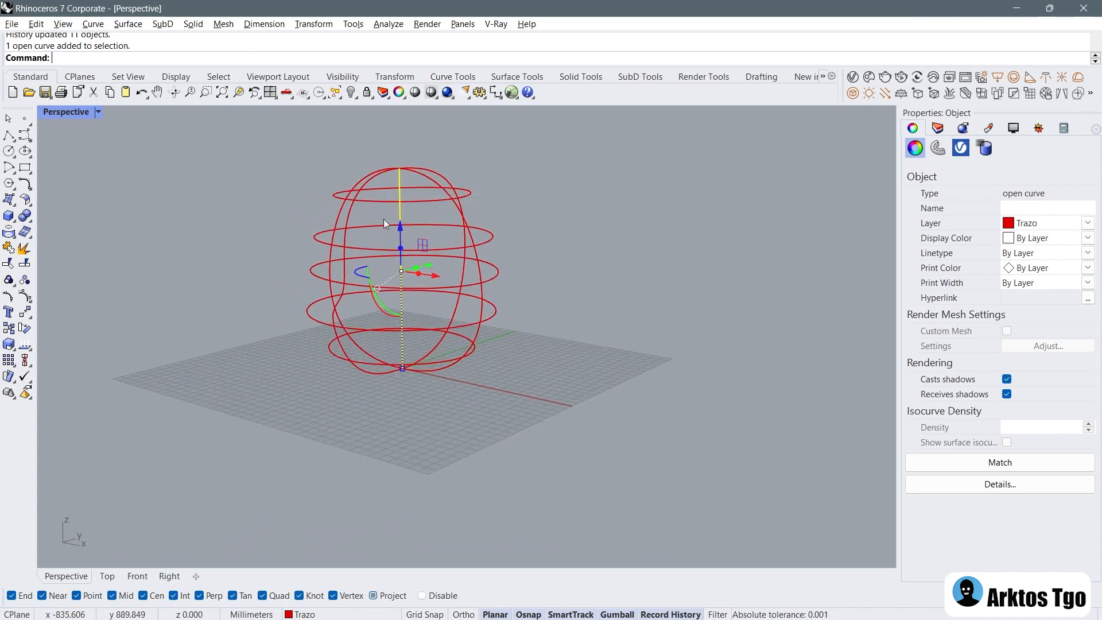
click(351, 92)
right_drag(347, 146, 417, 239)
scroll(421, 238, up, 3)
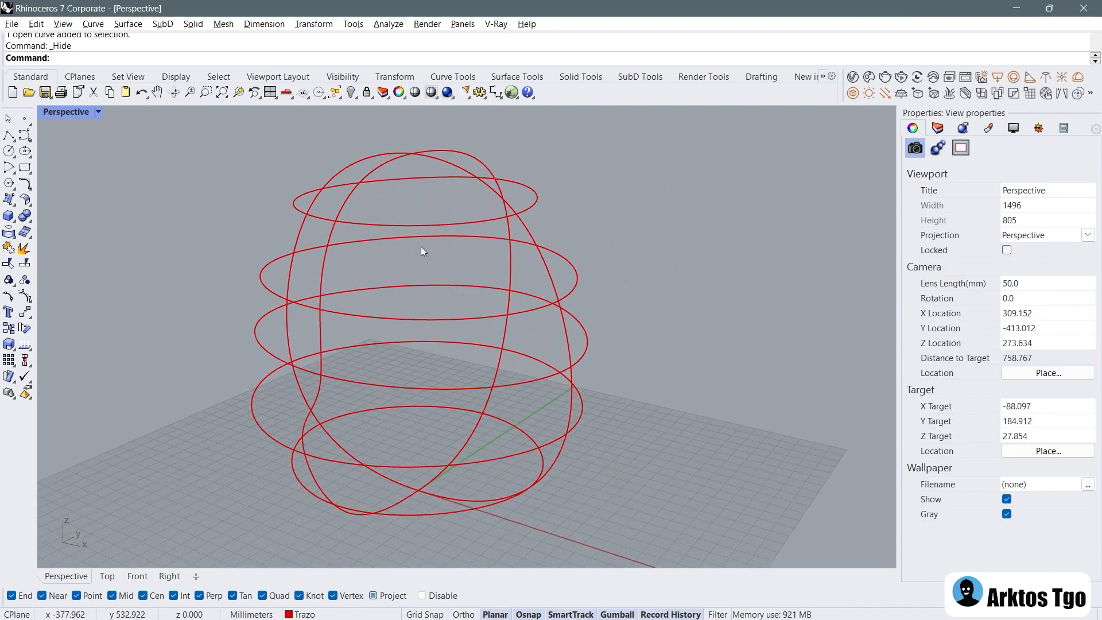
Step: Create a surface from the network of all profile and cross-section curves, with tolerances of 0.001 for edge and 0.01 for interior curves
click(7, 200)
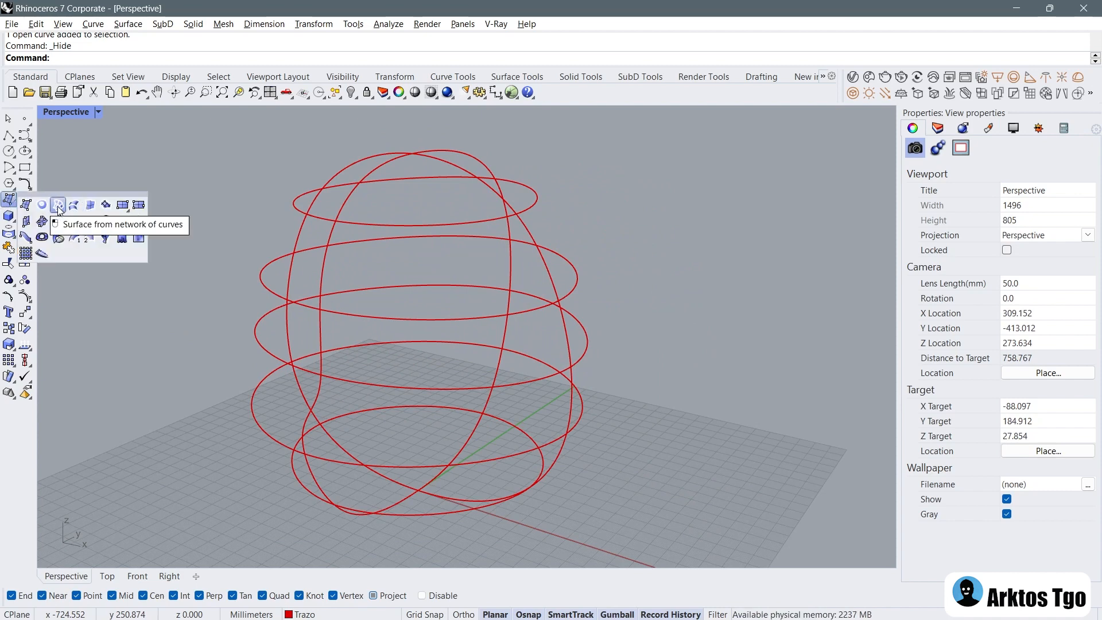
click(59, 205)
scroll(422, 219, down, 5)
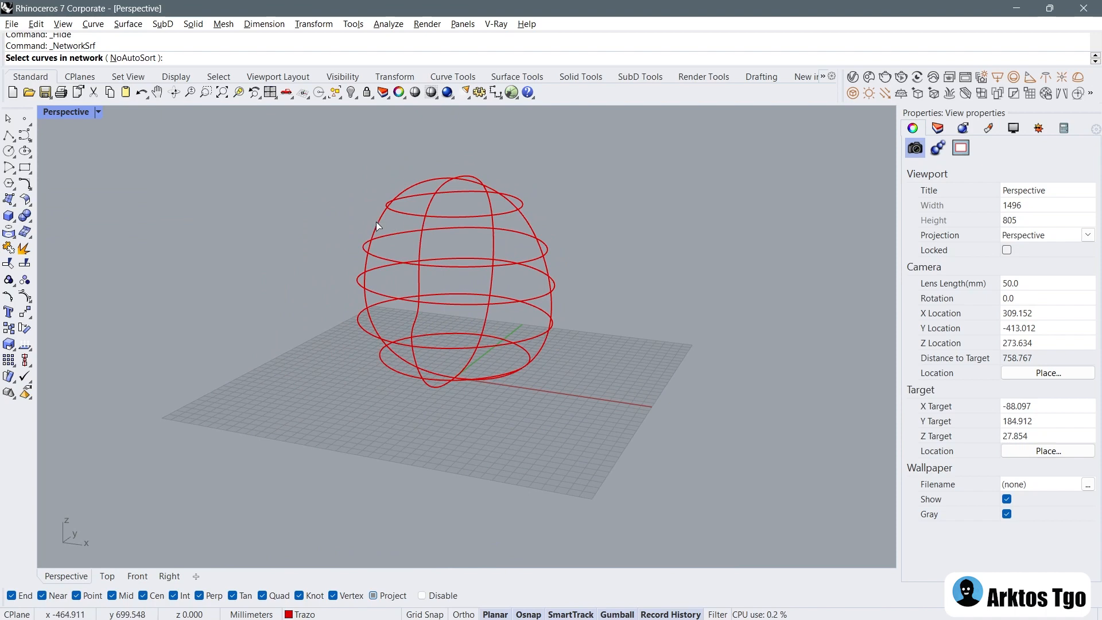
drag(318, 148, 555, 379)
right_drag(555, 380, 516, 241)
right_click(601, 302)
scroll(466, 195, up, 5)
right_drag(396, 200, 460, 204)
drag(844, 172, 704, 158)
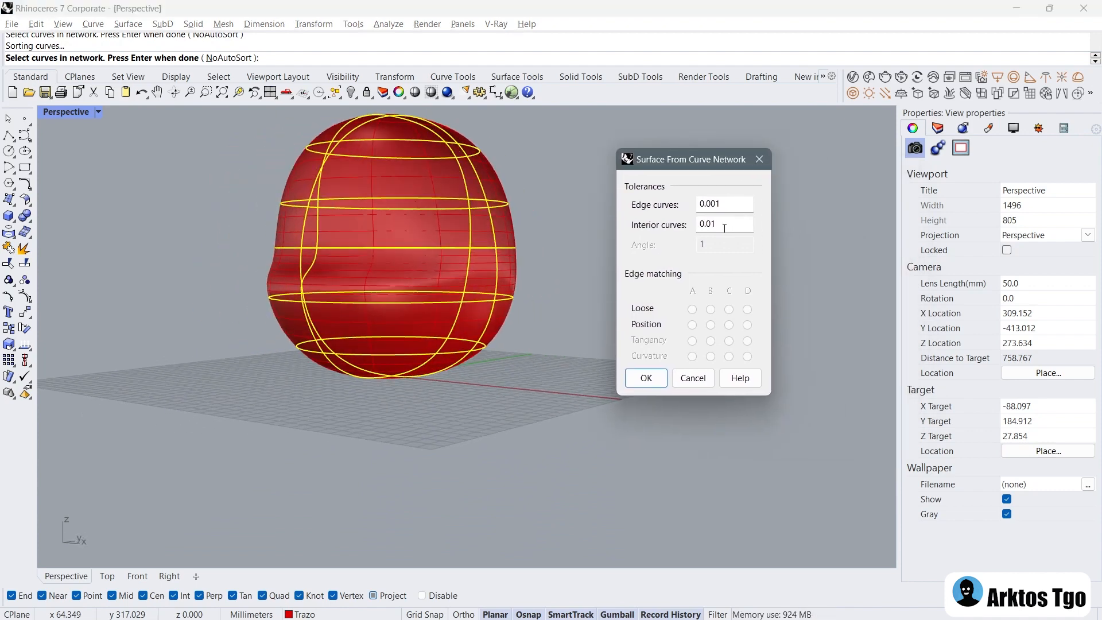
right_drag(487, 220, 501, 225)
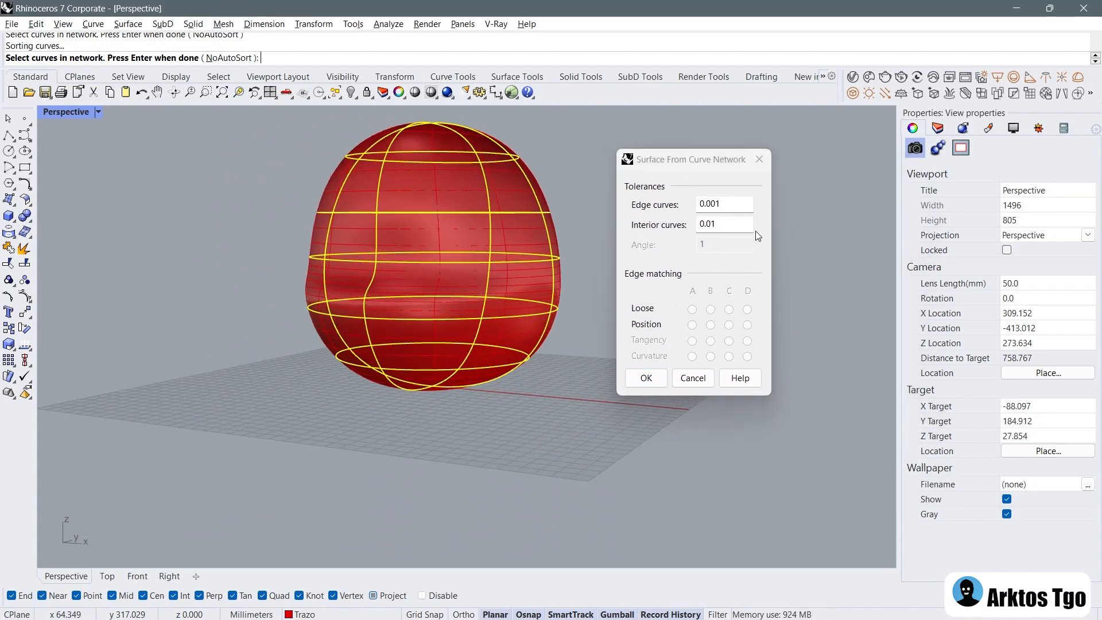
click(712, 207)
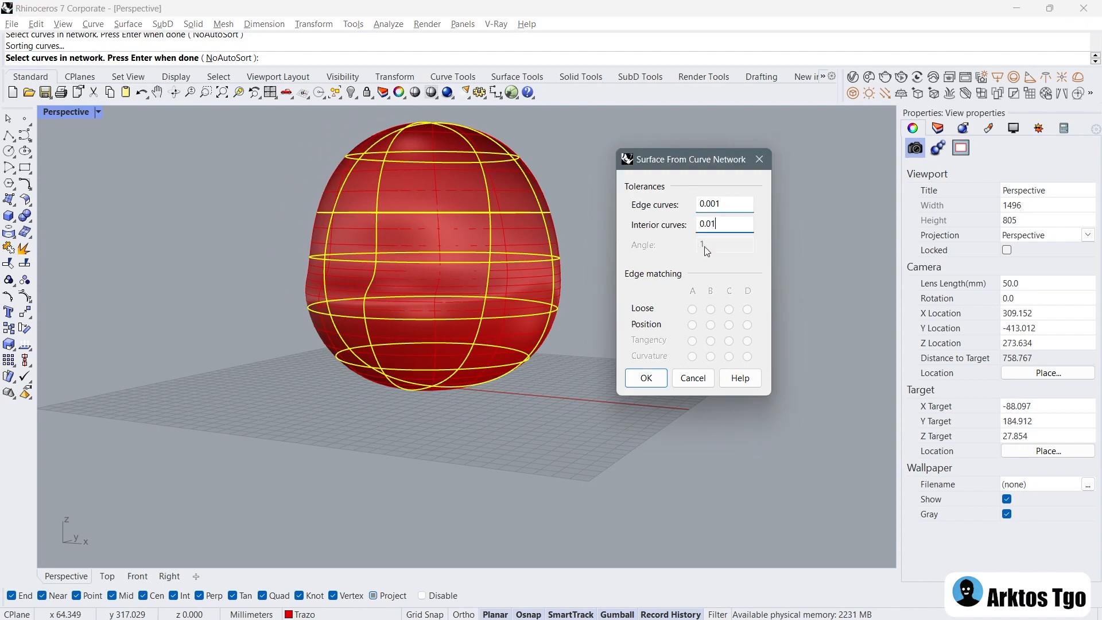
click(650, 381)
right_drag(534, 288, 456, 297)
scroll(310, 294, up, 5)
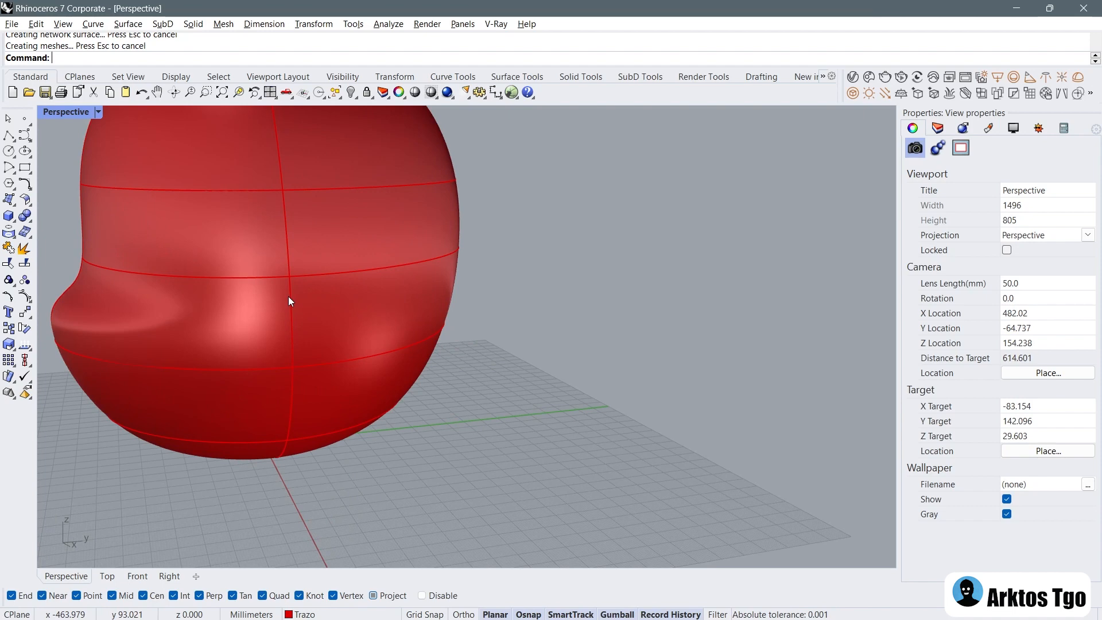
click(288, 296)
click(320, 333)
right_drag(322, 333, 462, 319)
middle_click(462, 319)
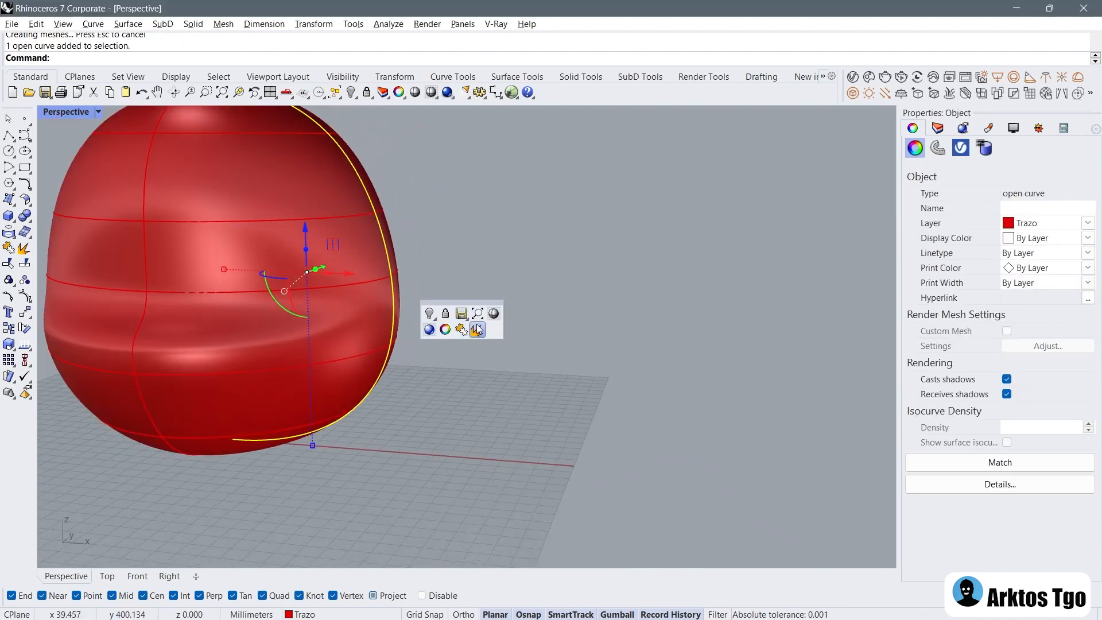
click(478, 330)
scroll(436, 411, down, 2)
key(Escape)
Step: Show the front half-profile's control points, then move its outermost middle point slightly inward and its upper outer point slightly outward
click(409, 330)
click(7, 298)
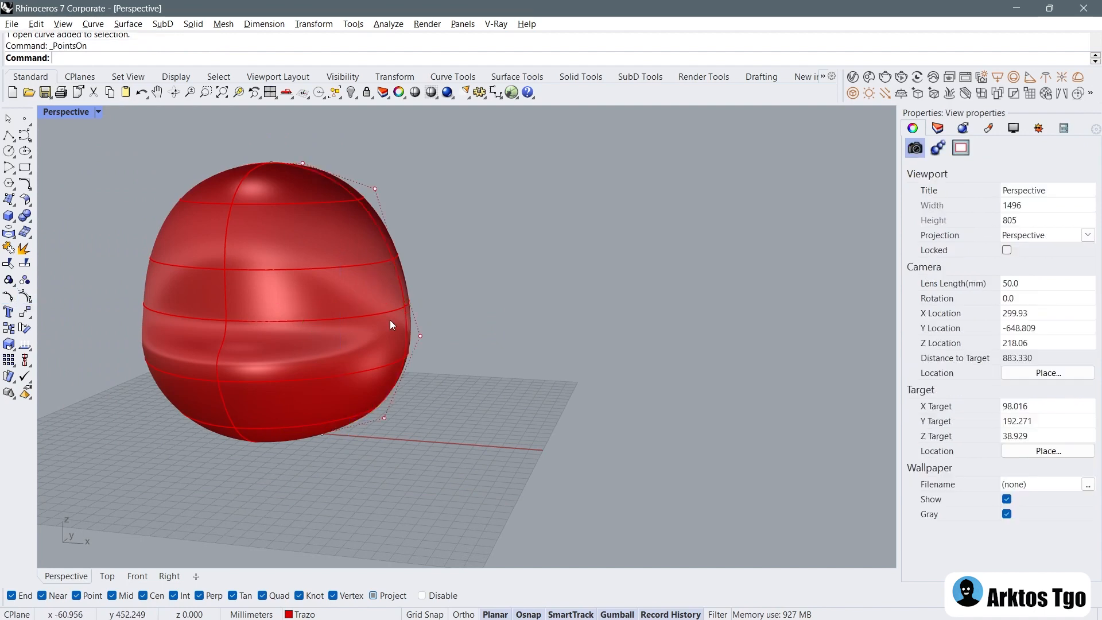
click(420, 335)
right_drag(438, 336, 476, 333)
drag(467, 333, 440, 336)
click(373, 189)
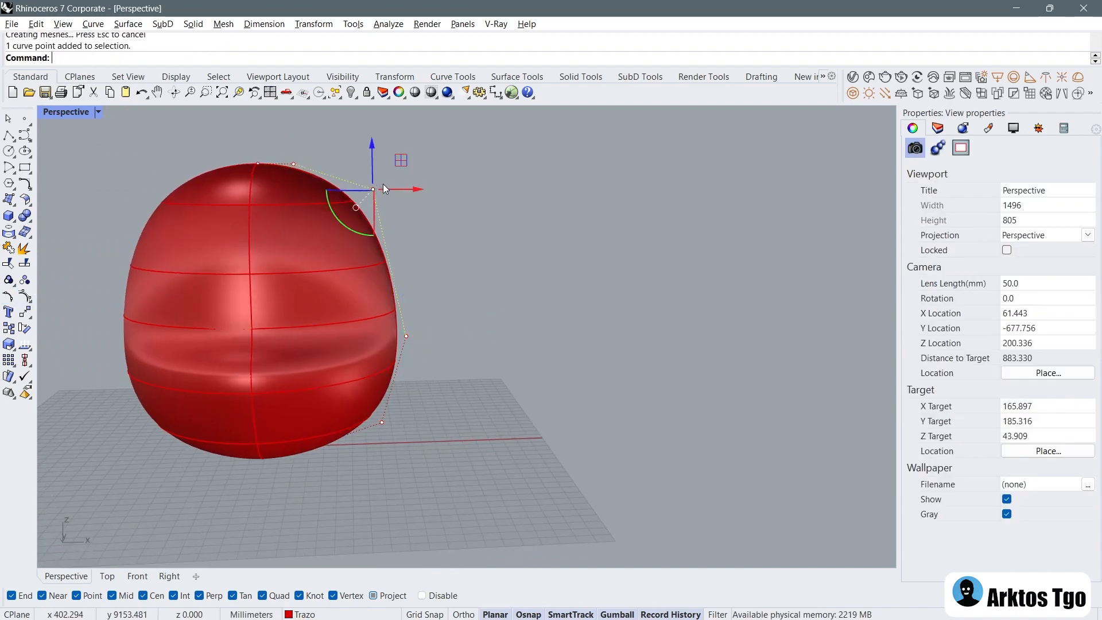
right_drag(404, 191, 404, 225)
drag(406, 194, 425, 194)
Step: Adjust the front half-profile's lower outer control point inward and back outward, then hide the control points
right_drag(450, 339, 417, 361)
click(381, 427)
drag(409, 426, 390, 428)
right_drag(497, 365, 425, 423)
drag(405, 421, 425, 426)
key(Escape)
right_drag(452, 327, 422, 307)
Step: Restore the four-viewport layout and inspect the head surface from the Top, Front, Right and Perspective views
click(270, 92)
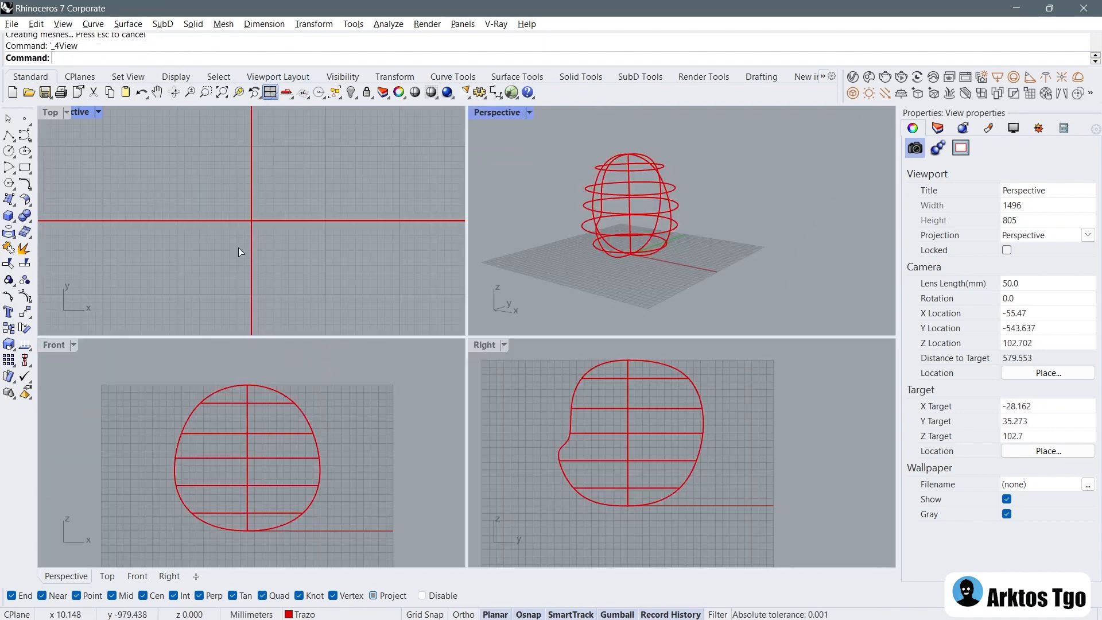
click(270, 404)
scroll(246, 194, down, 5)
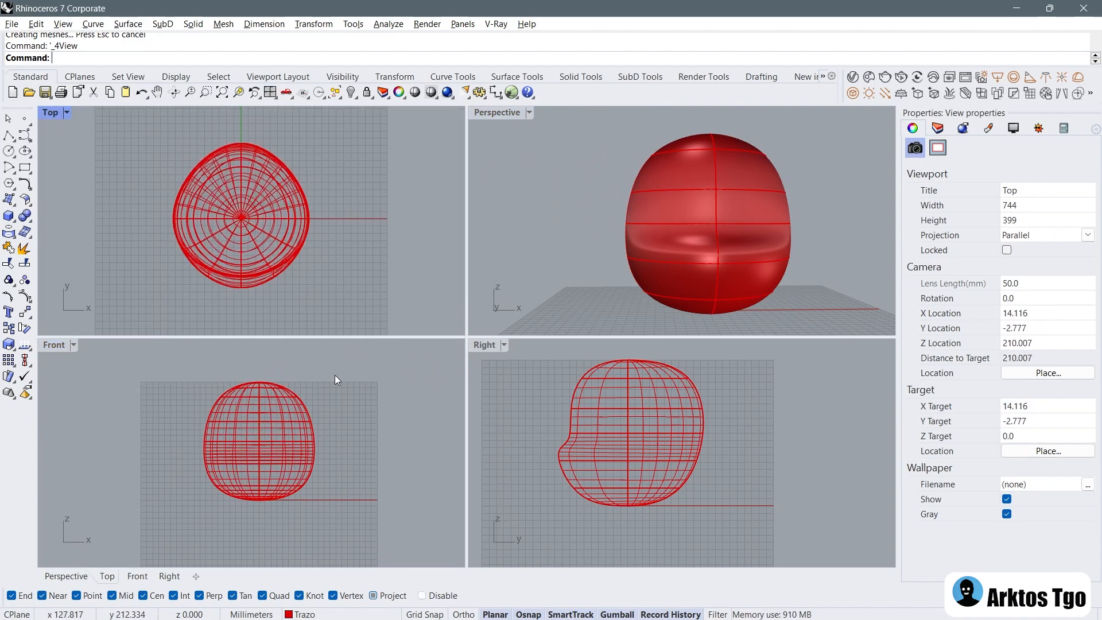
right_drag(630, 403, 655, 403)
right_drag(705, 241, 720, 221)
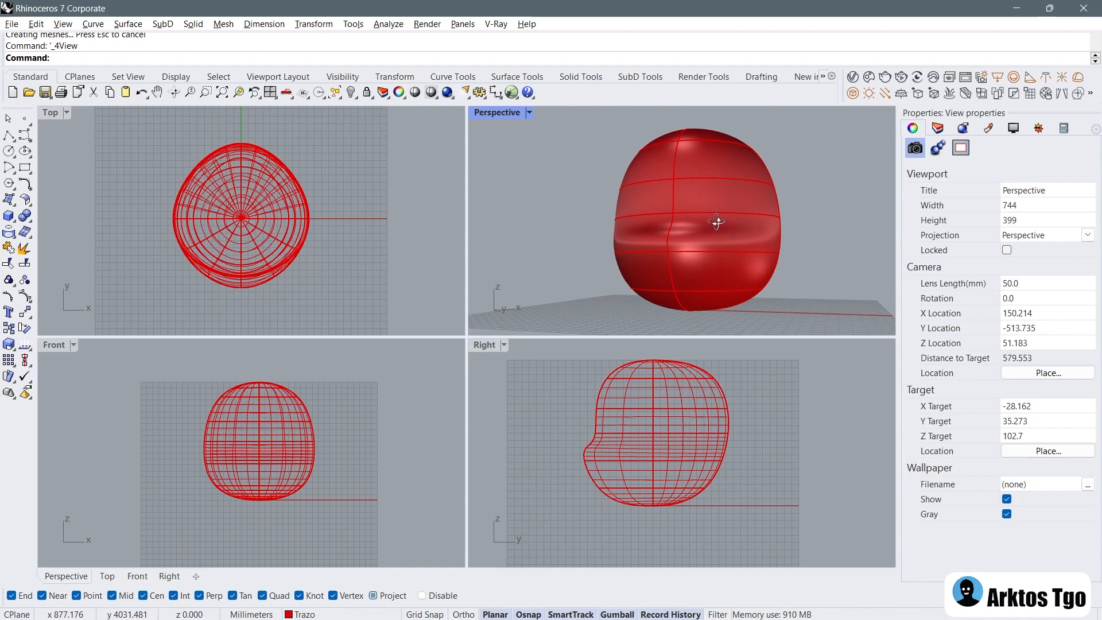
scroll(234, 427, up, 2)
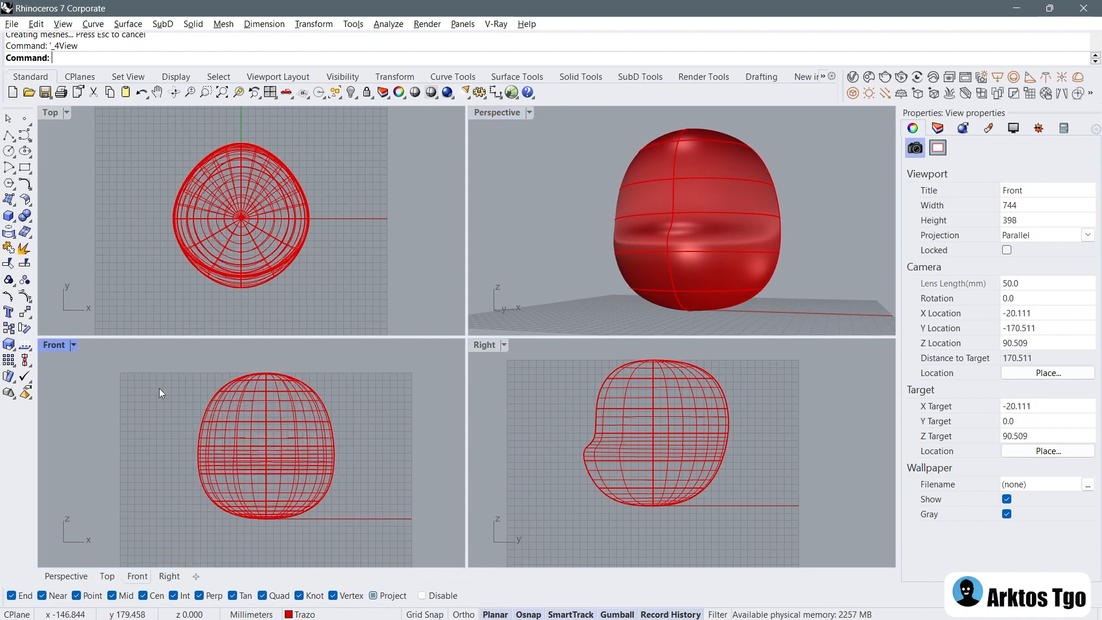
Step: Maximize the Front view and lower the front half-profile's upper outer control point slightly, then hide the control points
double_click(61, 348)
right_drag(380, 213, 256, 233)
right_drag(306, 267, 295, 286)
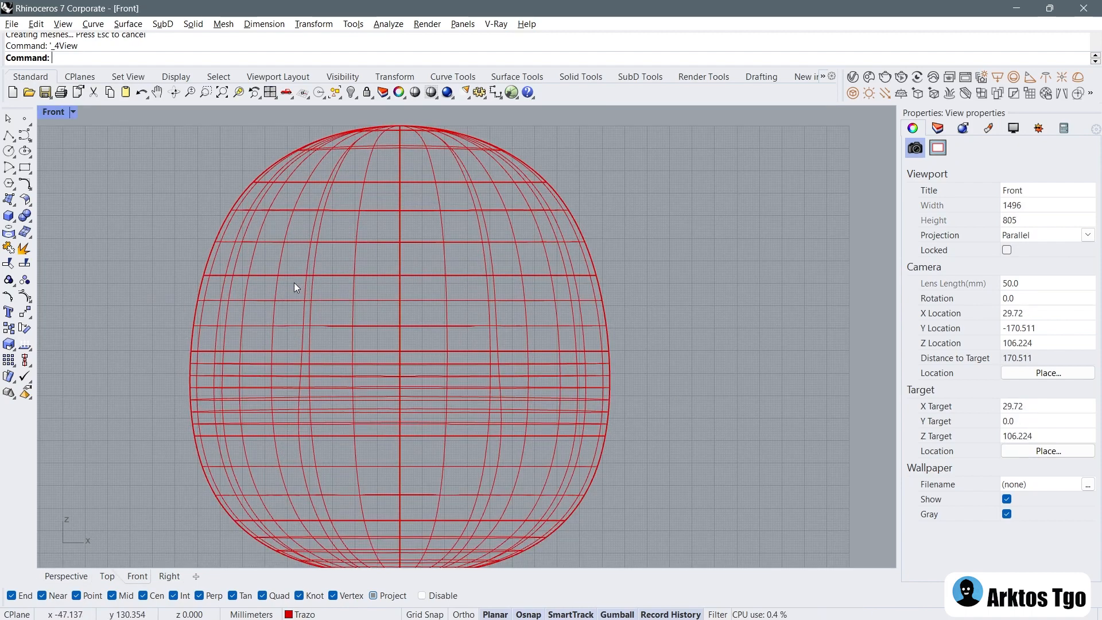
click(491, 292)
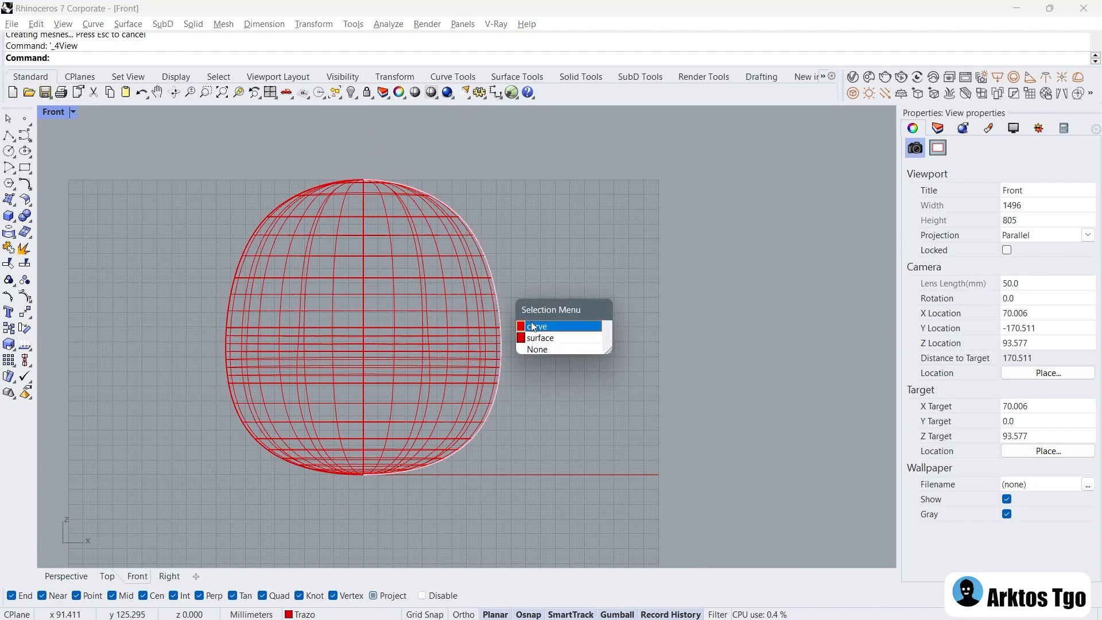
click(555, 327)
key(F10)
click(480, 204)
drag(495, 196, 496, 208)
key(Escape)
key(Escape)
Step: Draw a closed, teardrop-like degree-3 control point curve beside the upper head in the Front view, with its narrow end toward the head
right_drag(293, 253, 370, 244)
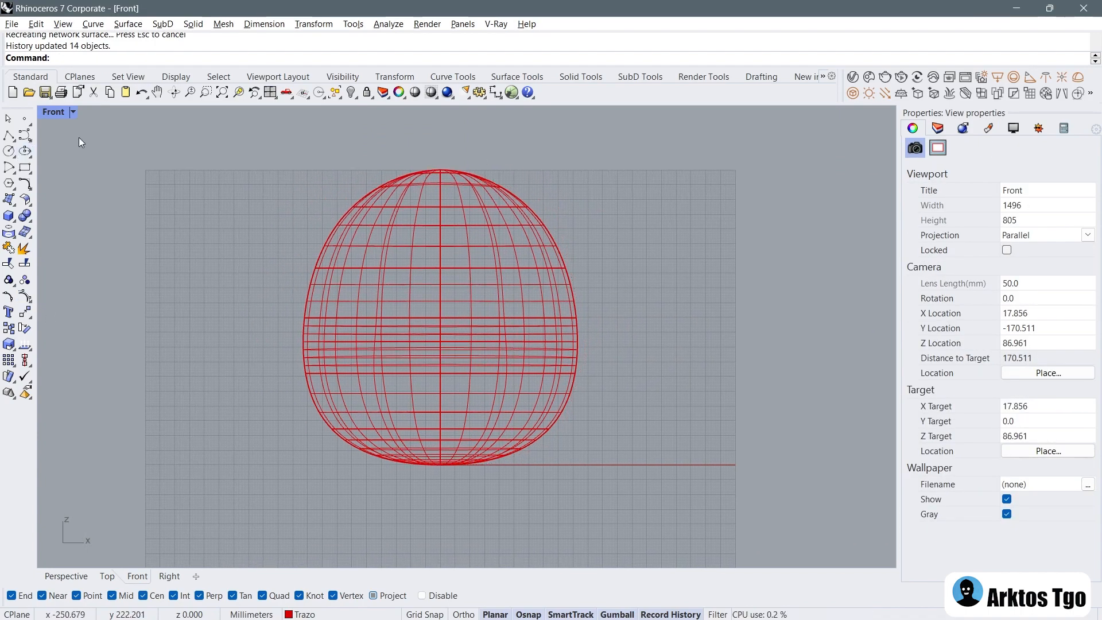
click(24, 136)
scroll(222, 236, up, 5)
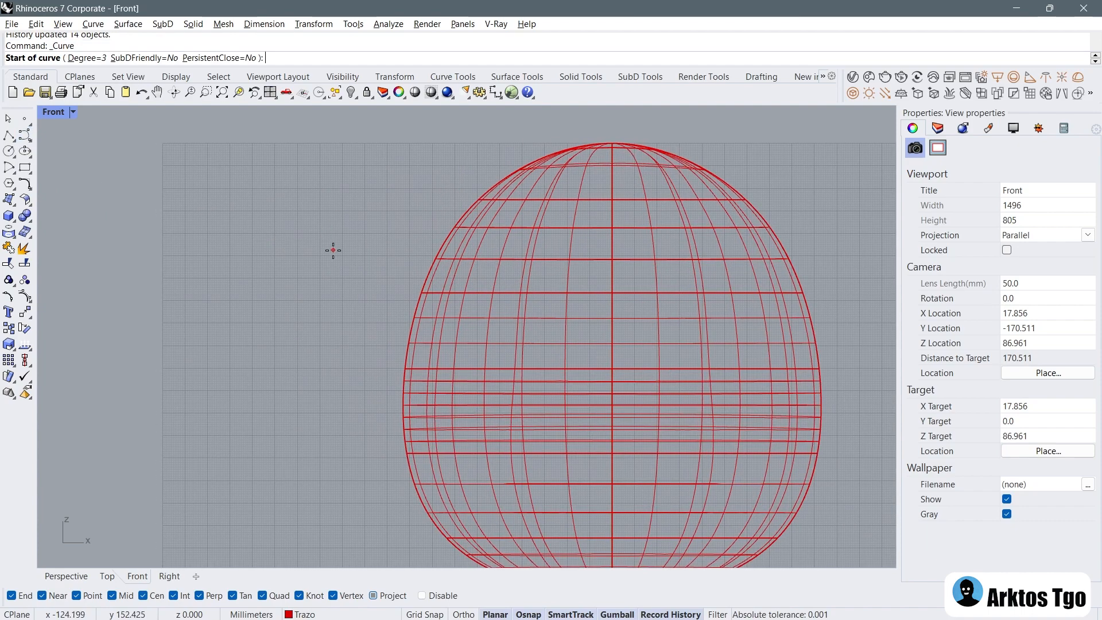
click(333, 249)
scroll(304, 255, up, 2)
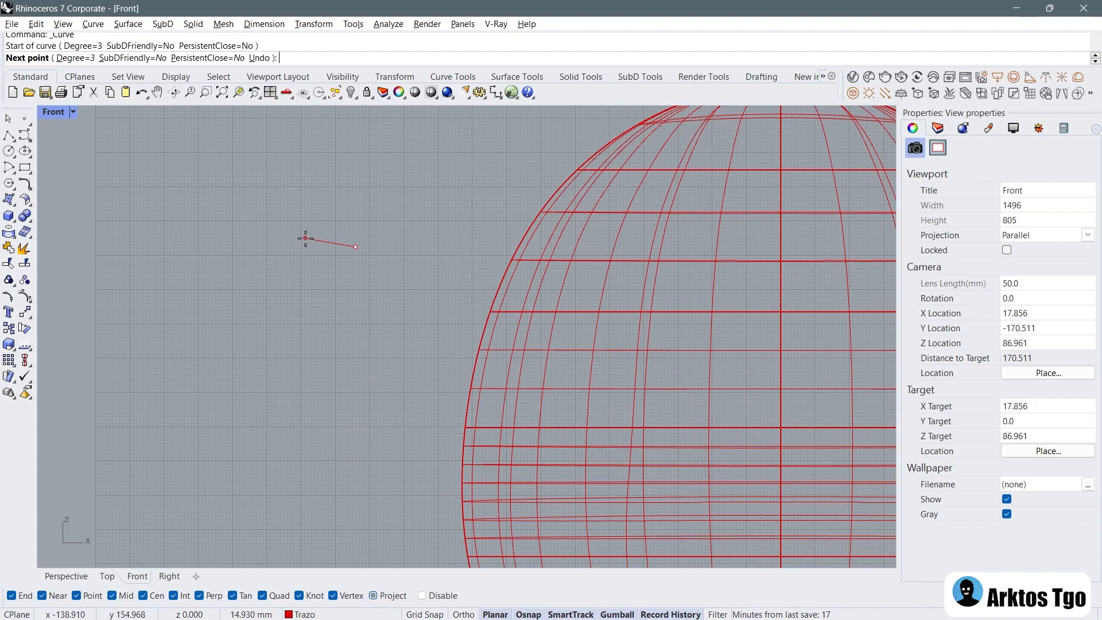
click(315, 253)
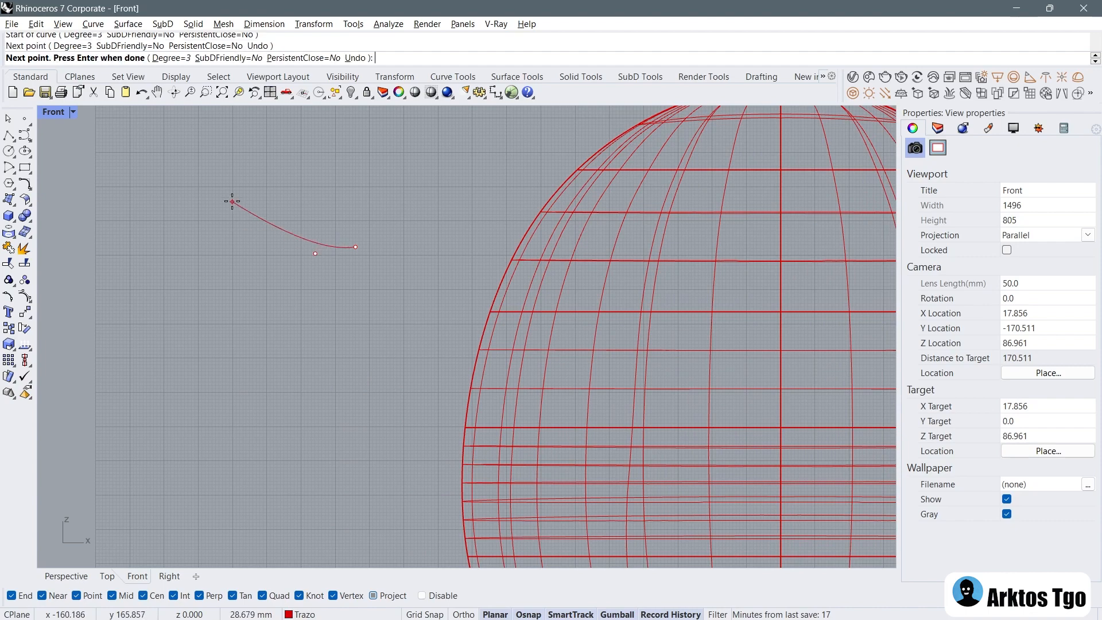
click(277, 213)
scroll(276, 213, down, 3)
click(243, 173)
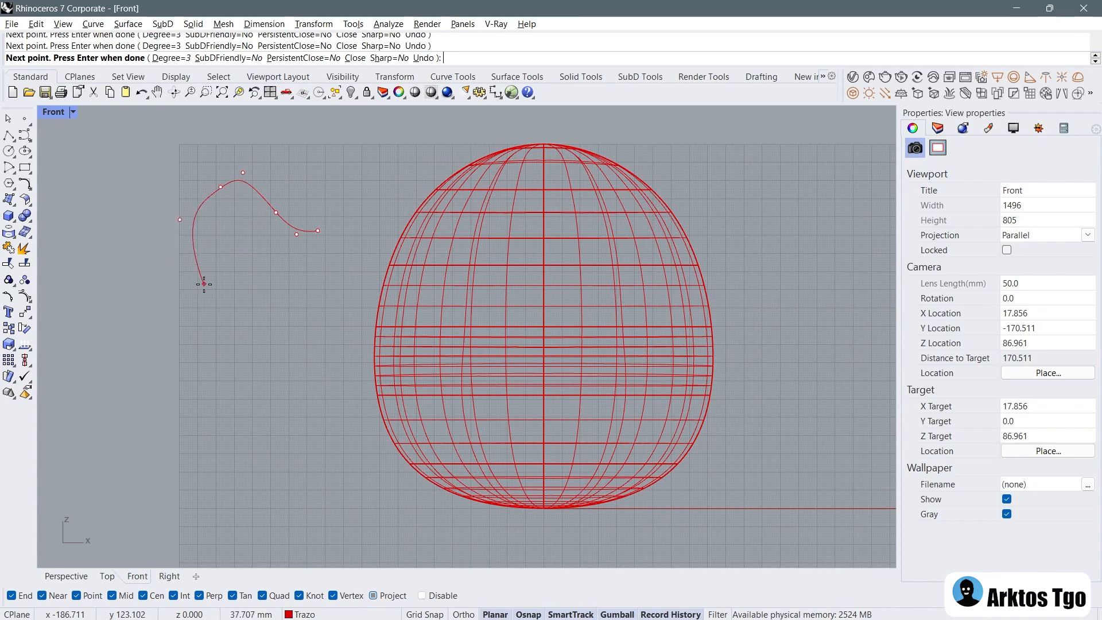
click(255, 279)
click(311, 252)
scroll(310, 250, up, 5)
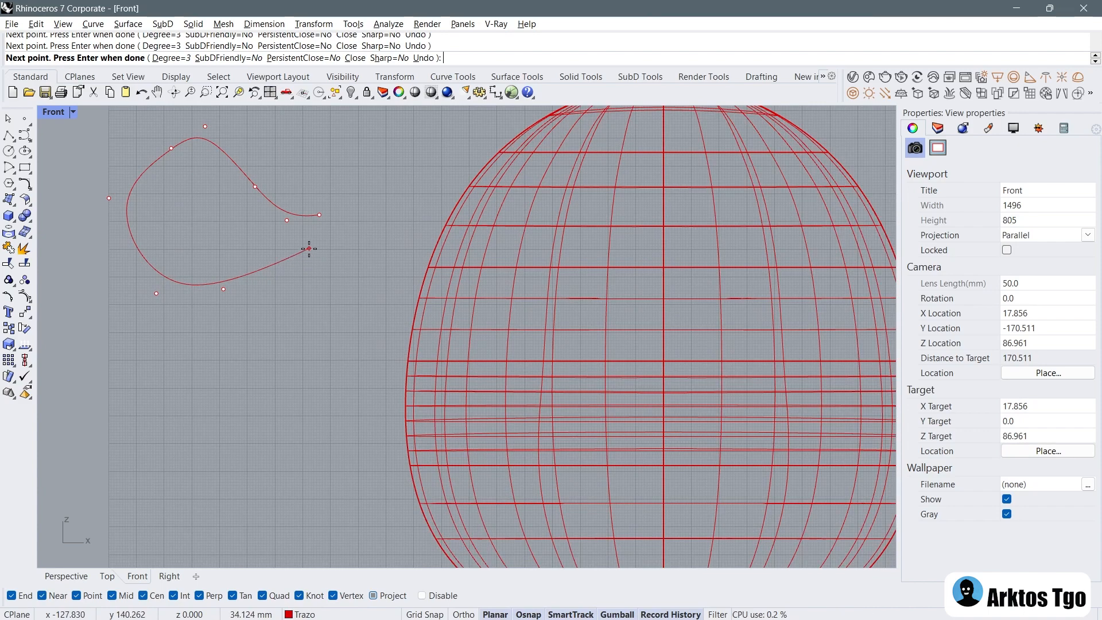
click(315, 200)
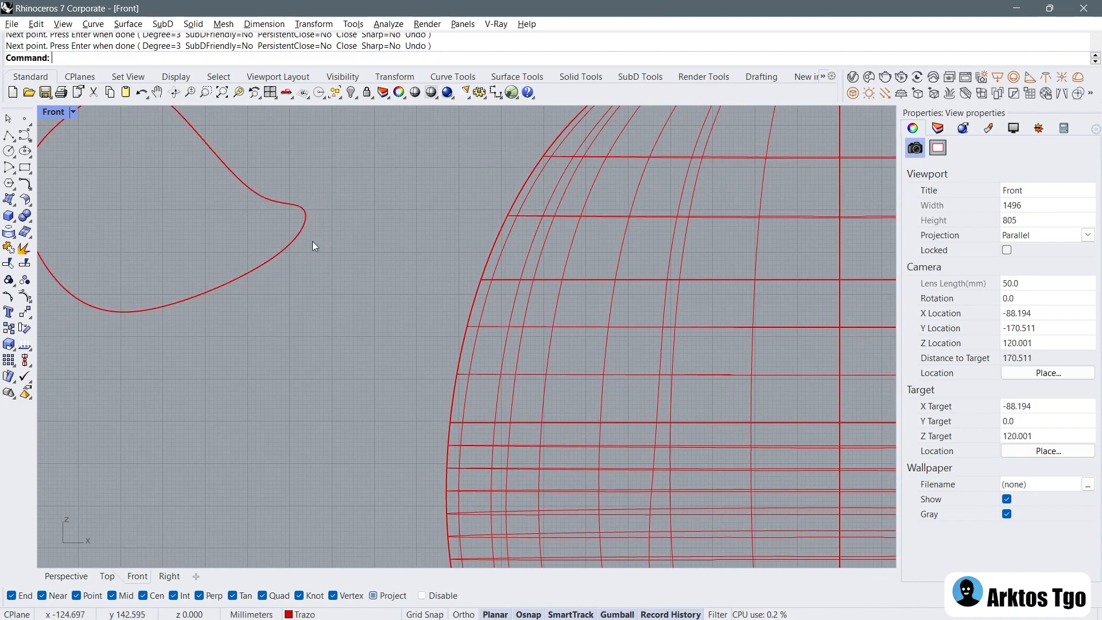
Step: Show the control points of the closed curve beside the head
scroll(312, 243, down, 3)
right_drag(218, 206, 273, 288)
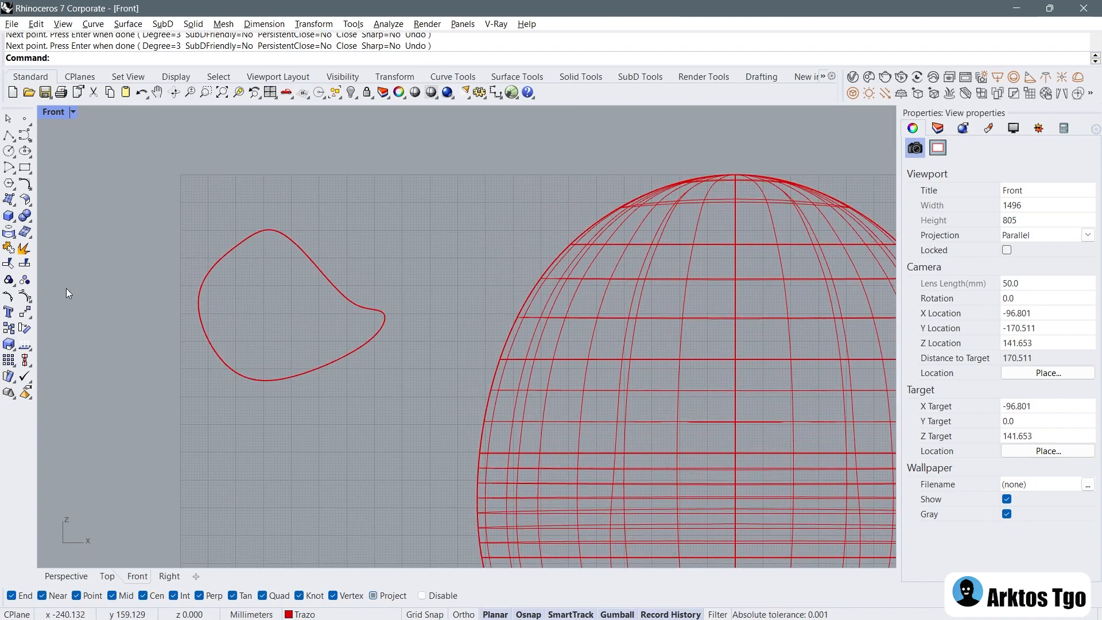
click(29, 286)
click(213, 255)
key(Return)
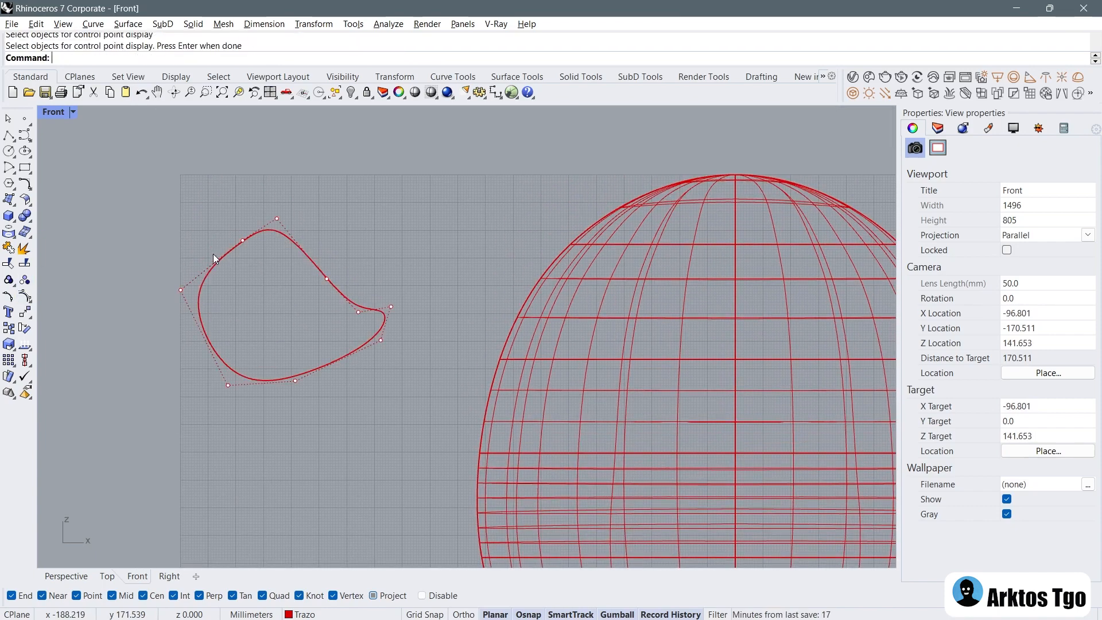
Step: Reshape the closed curve by moving its upper control points outward and raising the head-side points to remove the narrow end
mouse_move(243, 241)
mouse_down()
mouse_move(260, 215)
mouse_move(236, 221)
mouse_up()
scroll(253, 224, up, 2)
click(343, 292)
drag(343, 291, 378, 254)
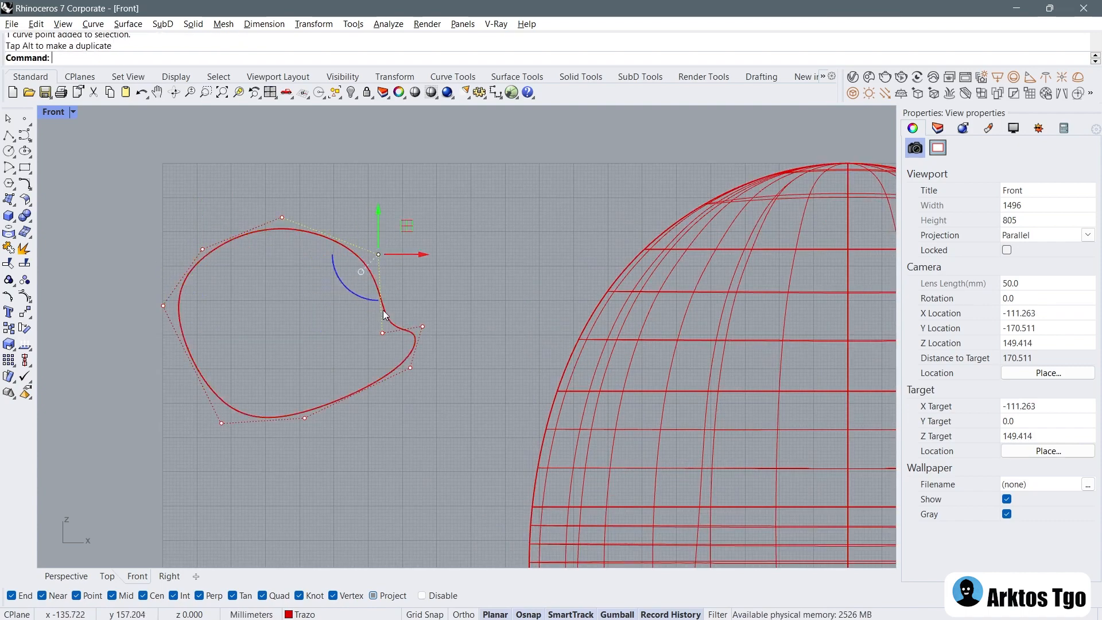
click(383, 332)
drag(413, 299, 376, 239)
Step: Adjust the closed curve's control points on the side away from the head to even out its outline
drag(215, 354, 243, 424)
right_drag(278, 364, 292, 316)
drag(134, 246, 207, 279)
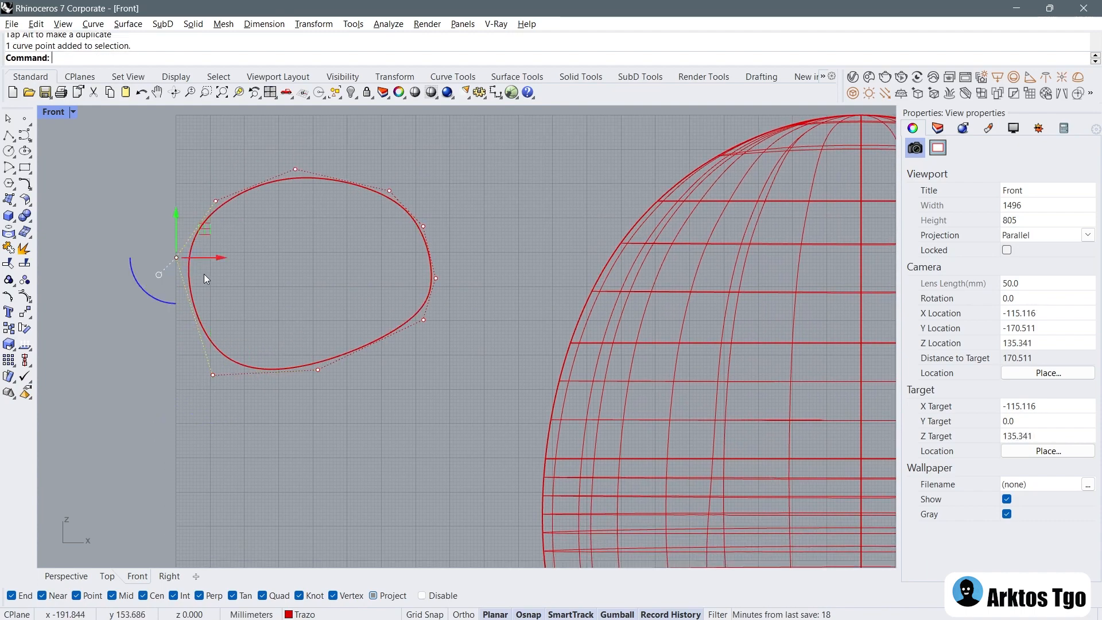
drag(205, 229, 207, 257)
scroll(225, 260, down, 3)
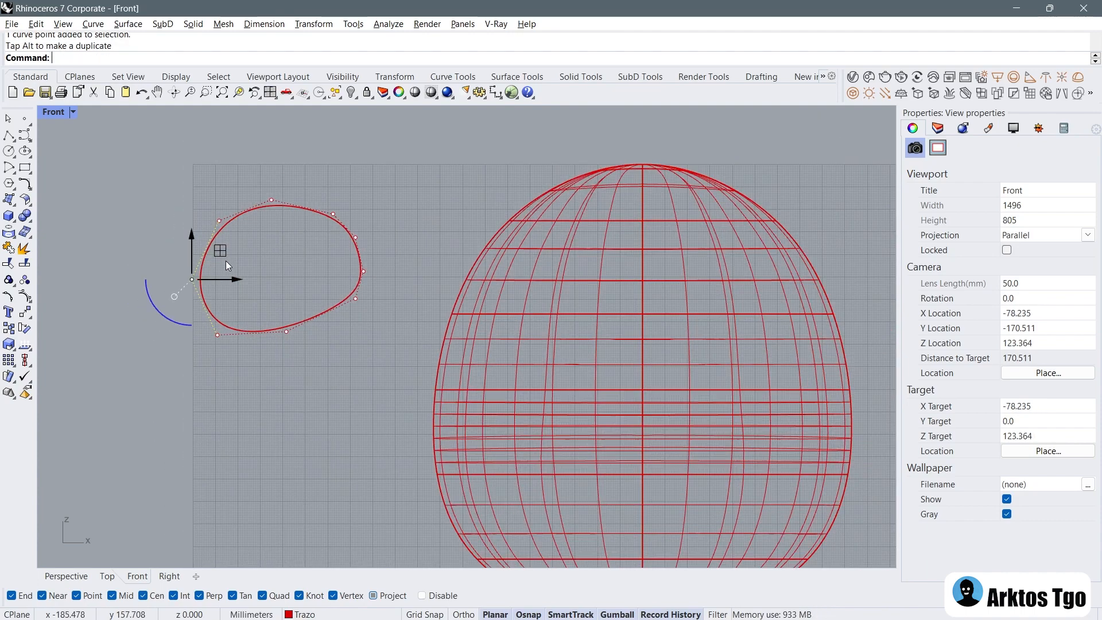
Step: Move the closed curve's lower control points outward to round its underside
scroll(264, 262, up, 2)
drag(168, 351, 205, 376)
mouse_move(182, 320)
mouse_down()
mouse_move(191, 305)
mouse_move(282, 371)
mouse_up()
click(229, 284)
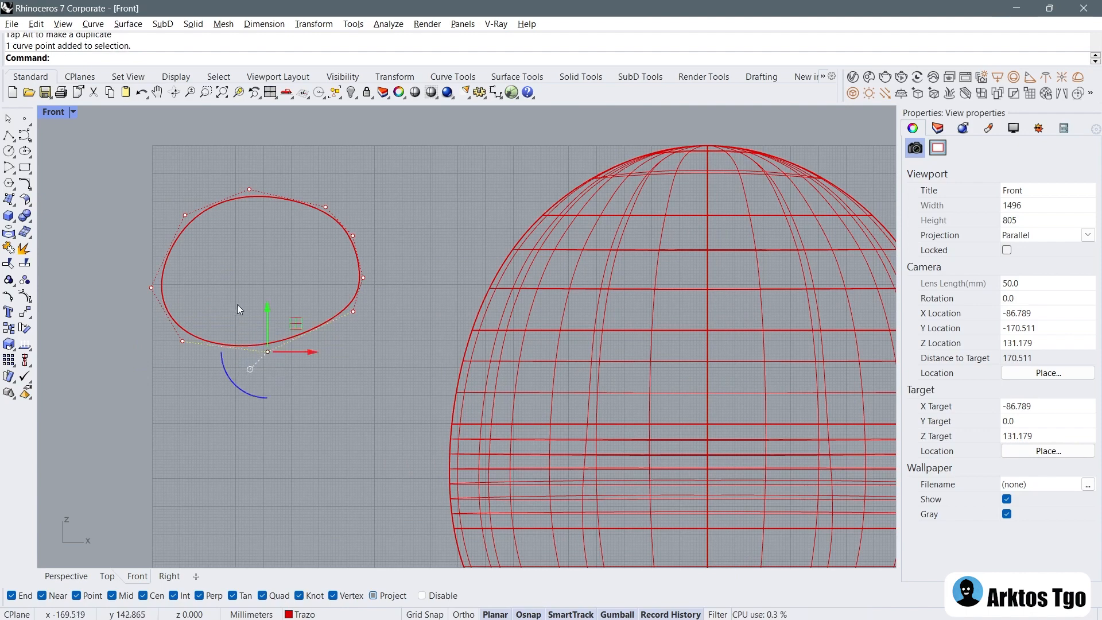
drag(271, 311, 272, 320)
click(307, 291)
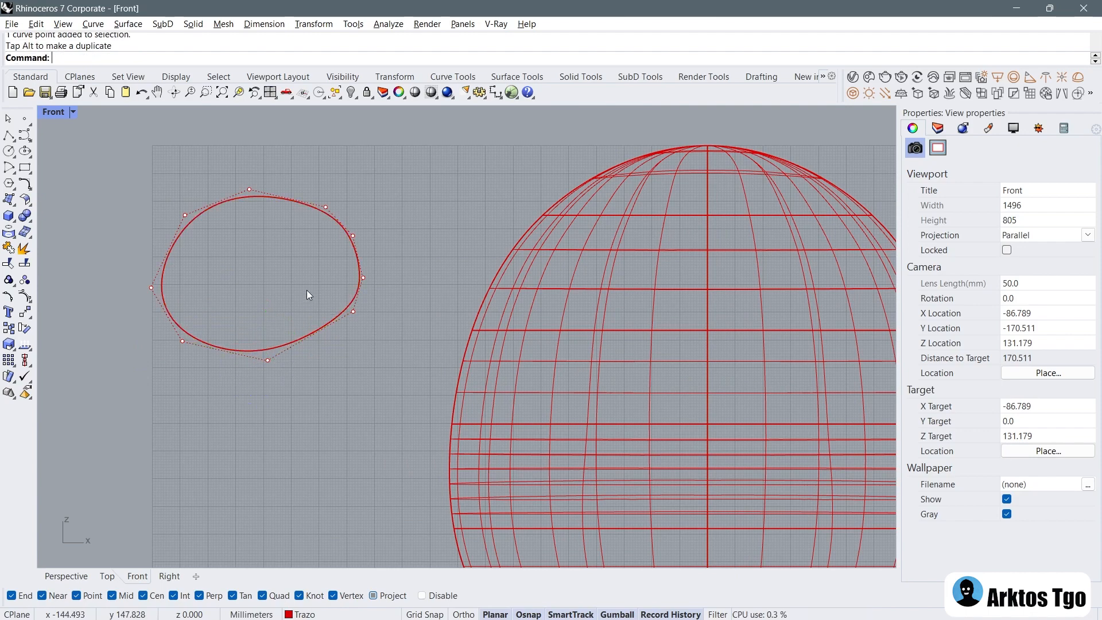
scroll(463, 311, down, 4)
scroll(604, 304, up, 3)
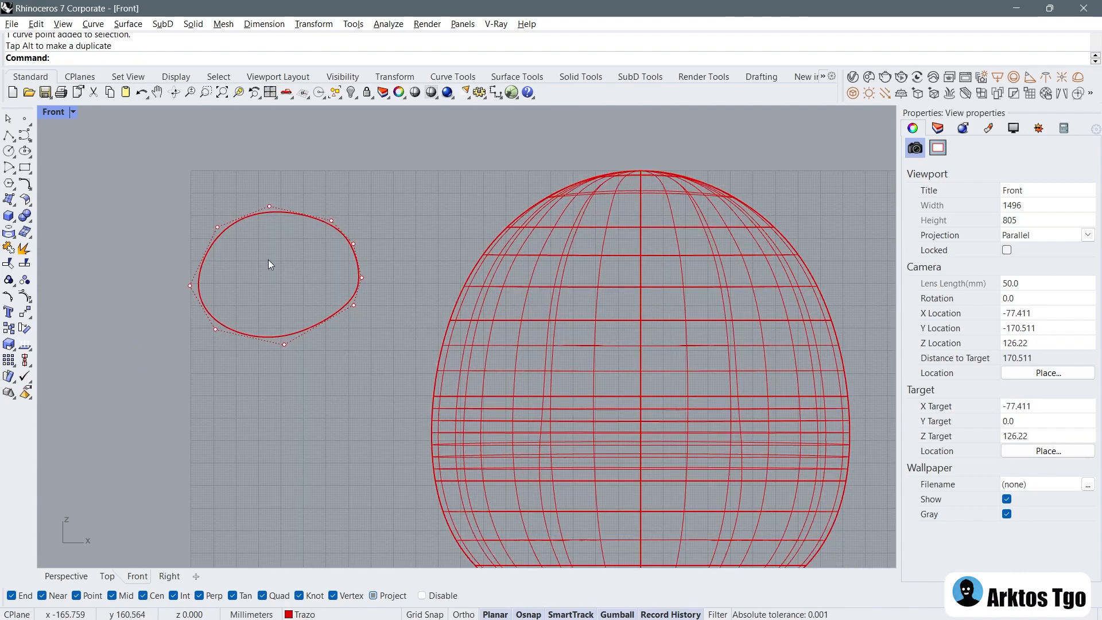
Step: Pull the closed curve's outermost control point slightly inward and nudge the upper head-side points to finish the rounded shape
scroll(267, 260, up, 2)
drag(182, 313, 199, 297)
click(359, 299)
drag(410, 290, 439, 255)
drag(394, 206, 444, 287)
drag(429, 229, 432, 225)
click(438, 188)
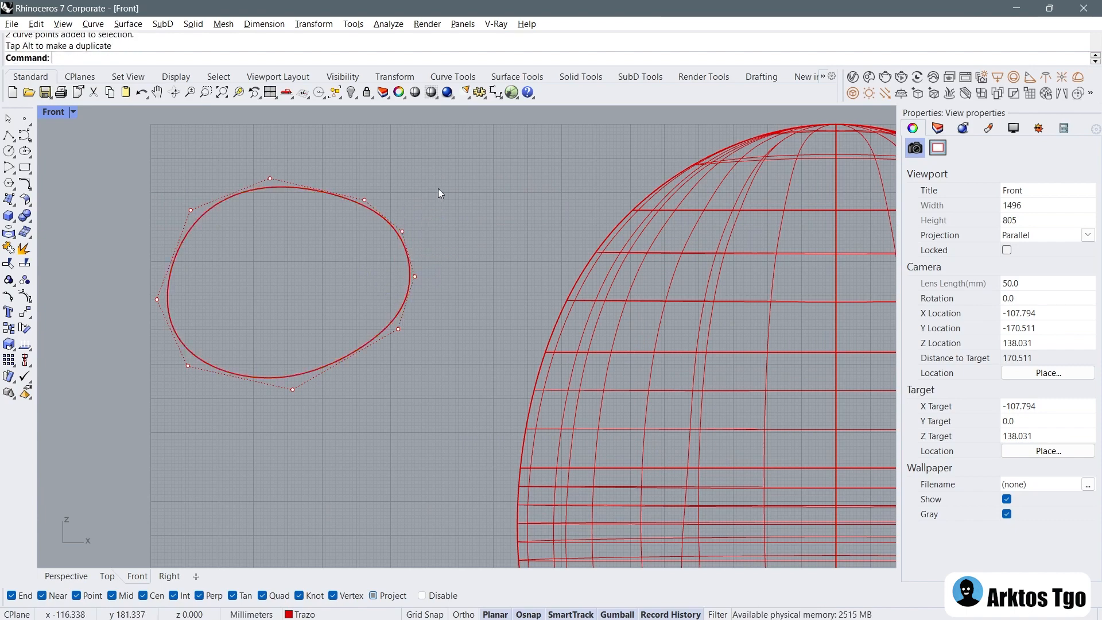
Step: Copy the head surface to the Objeto layer
scroll(376, 241, down, 4)
right_drag(374, 256, 264, 247)
scroll(422, 256, down, 2)
right_drag(422, 256, 421, 242)
click(456, 243)
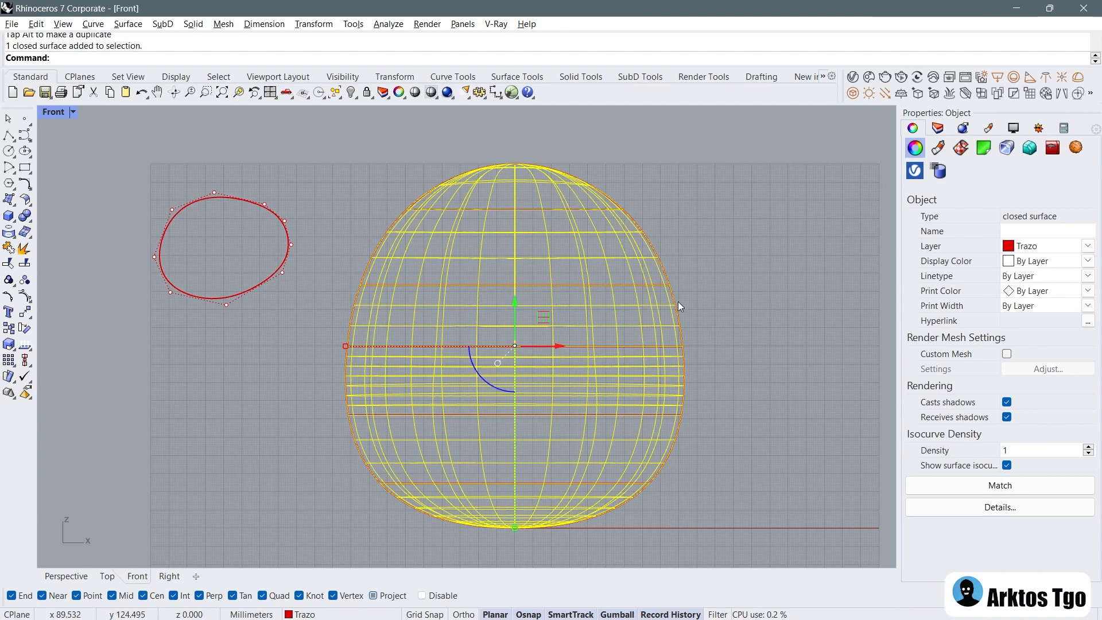
click(938, 128)
click(929, 268)
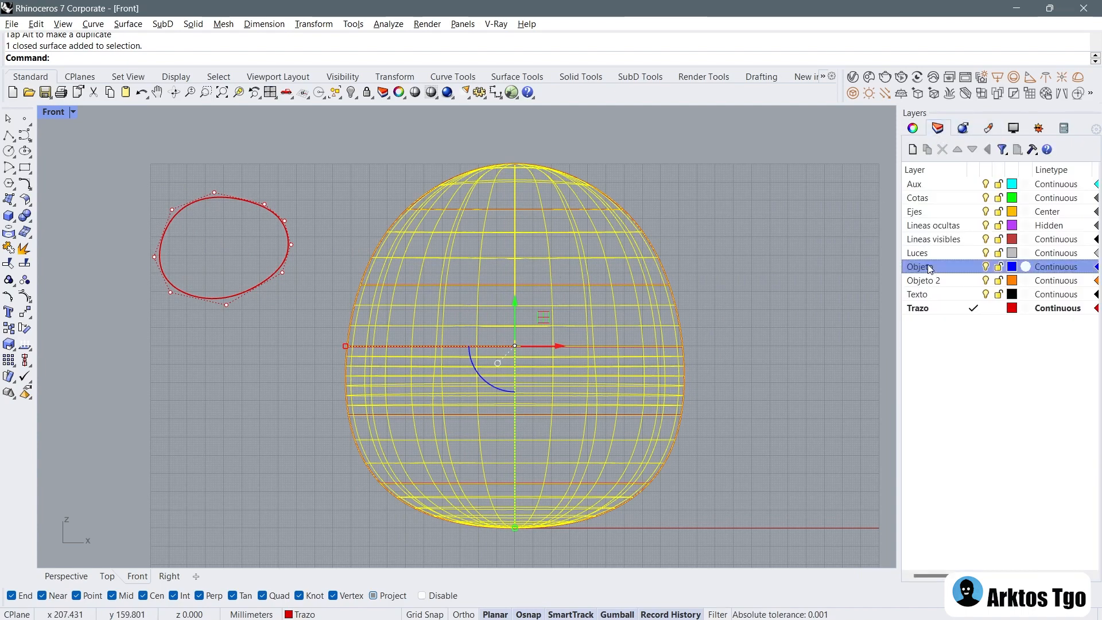
right_click(925, 272)
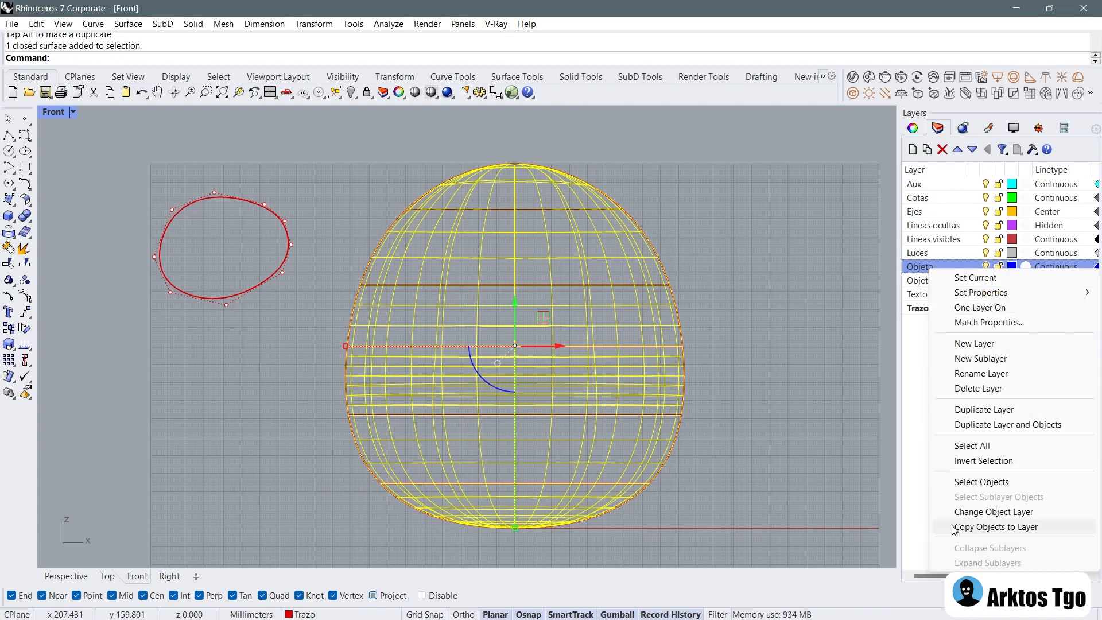
click(983, 526)
Step: Hide the Objeto layer, check that the original head surface is still selectable, and return to the object properties
click(699, 289)
scroll(500, 307, down, 3)
scroll(386, 249, up, 3)
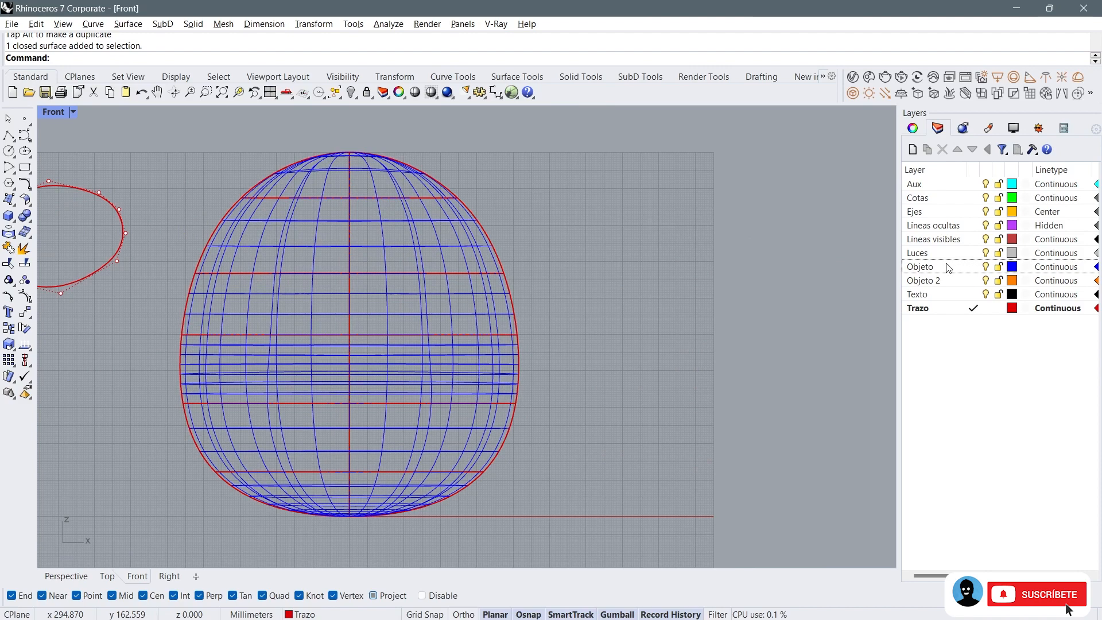
click(986, 266)
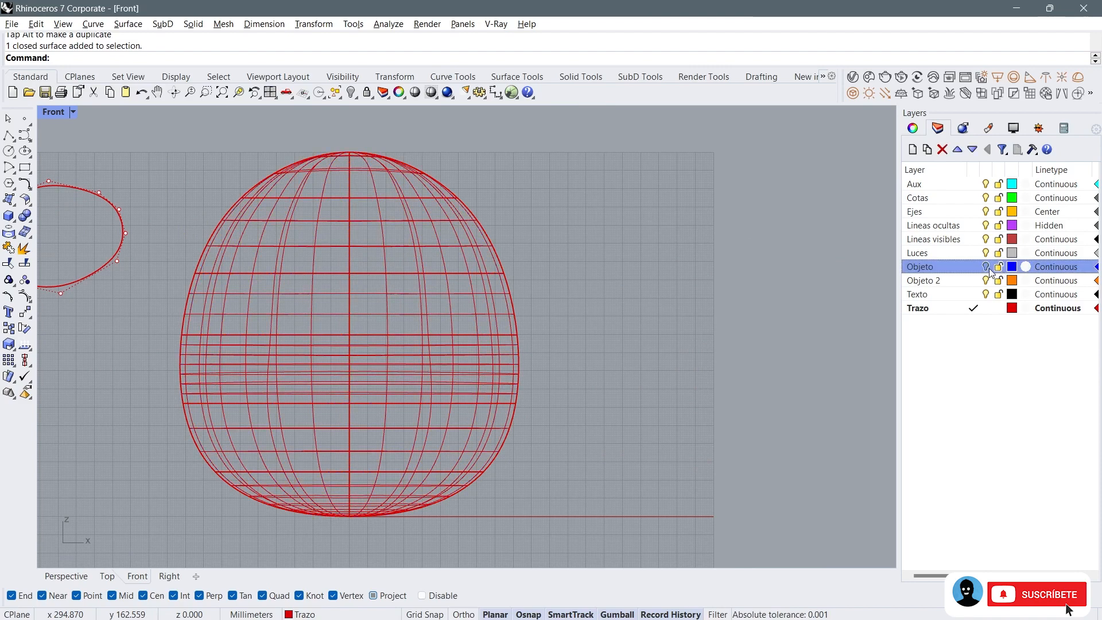
scroll(722, 268, down, 2)
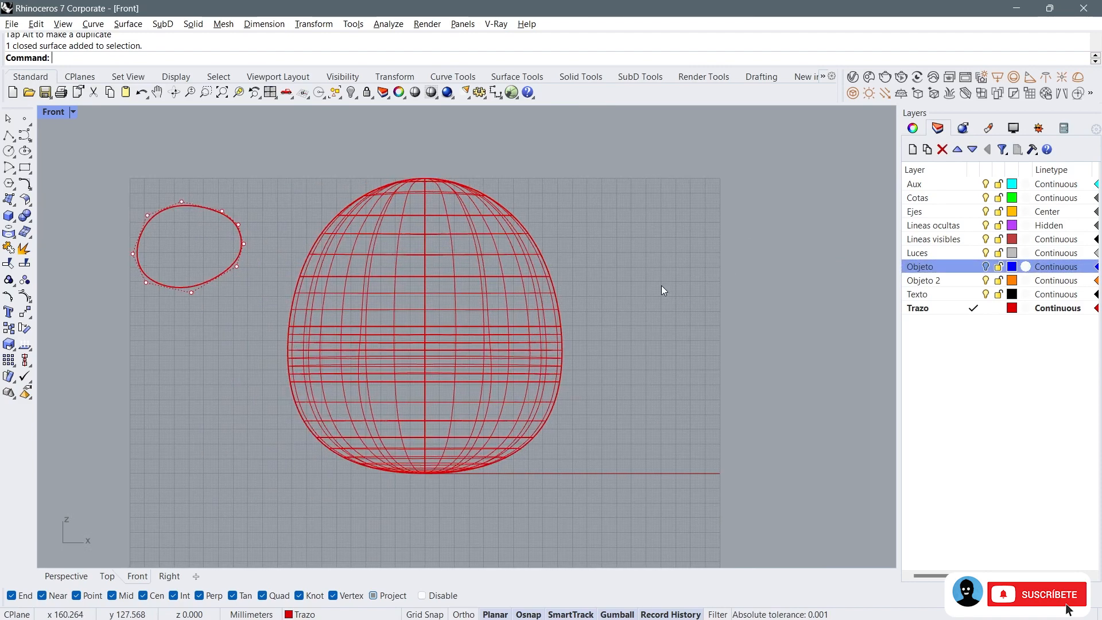
click(460, 229)
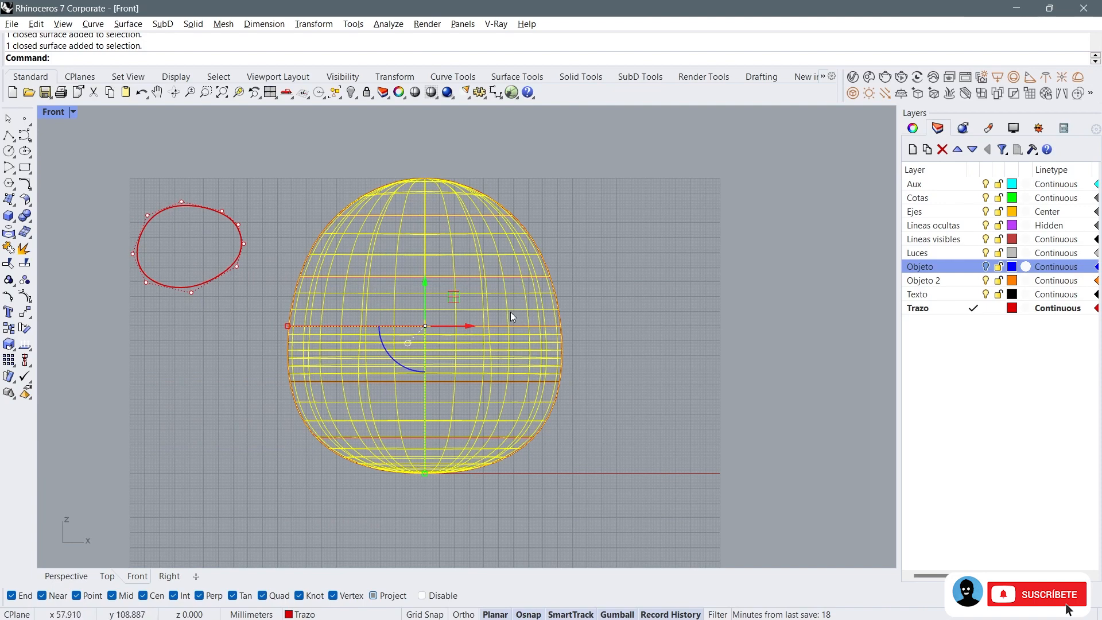
scroll(445, 276, up, 2)
click(697, 225)
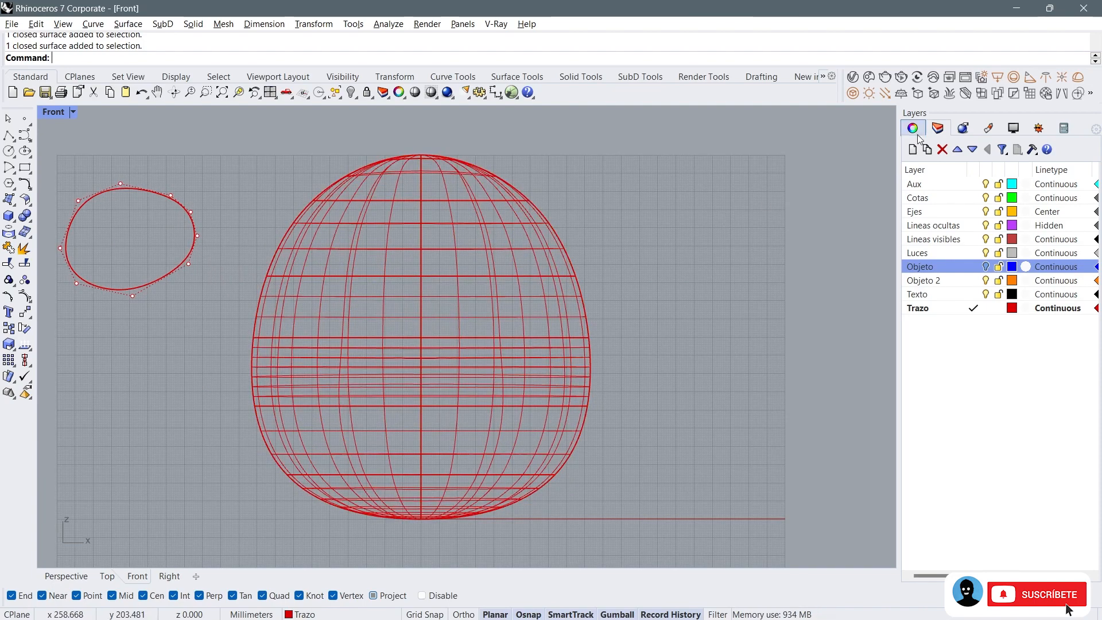
click(920, 129)
right_drag(252, 229, 401, 213)
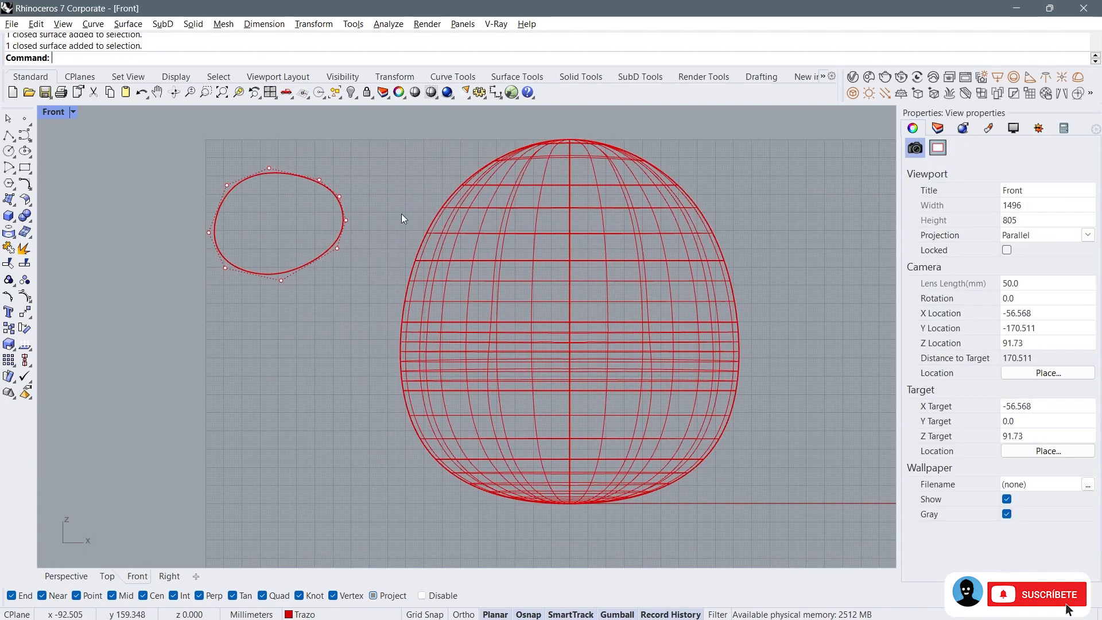
Step: Hide the closed curve's control points and move the curve onto the upper left part of the head in the Front view
click(319, 258)
drag(307, 194, 472, 224)
right_drag(603, 256, 499, 233)
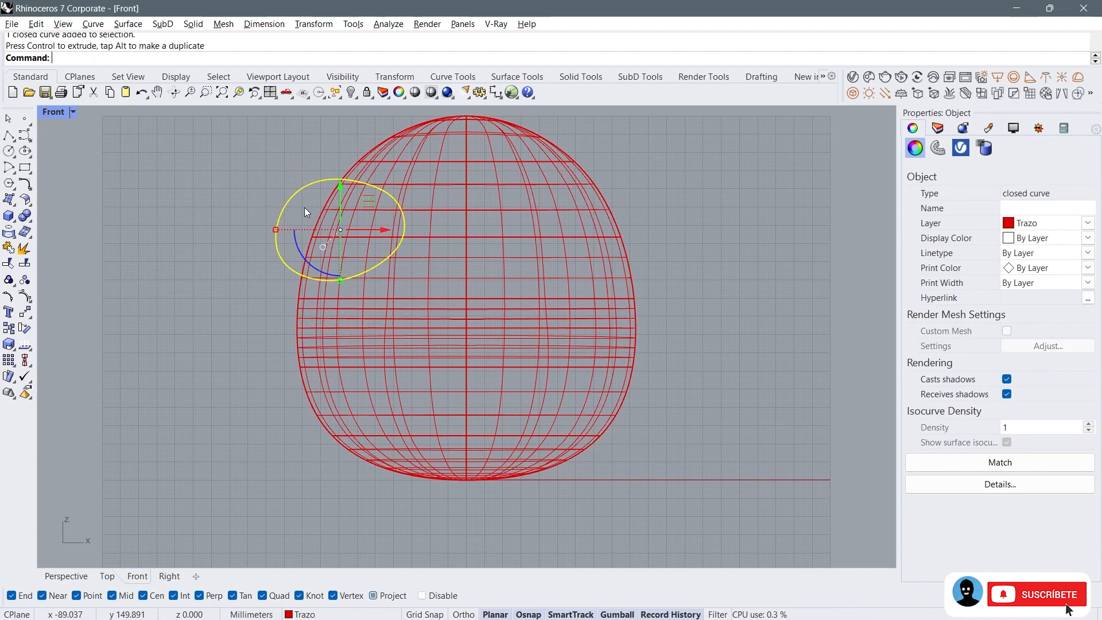
click(360, 201)
click(315, 185)
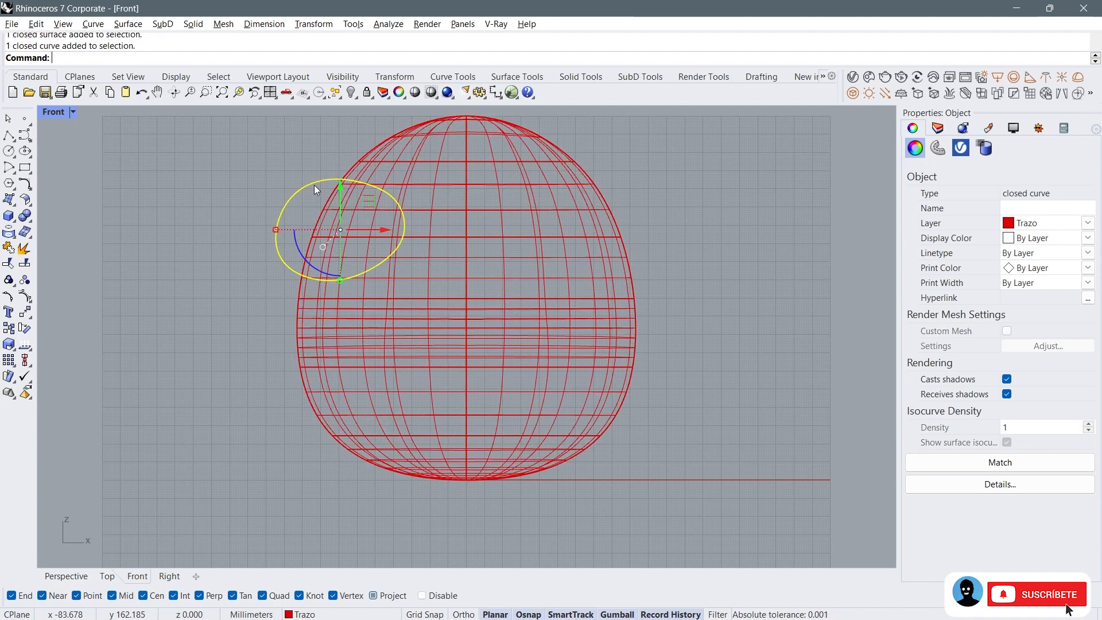
drag(365, 202, 397, 206)
drag(427, 208, 416, 226)
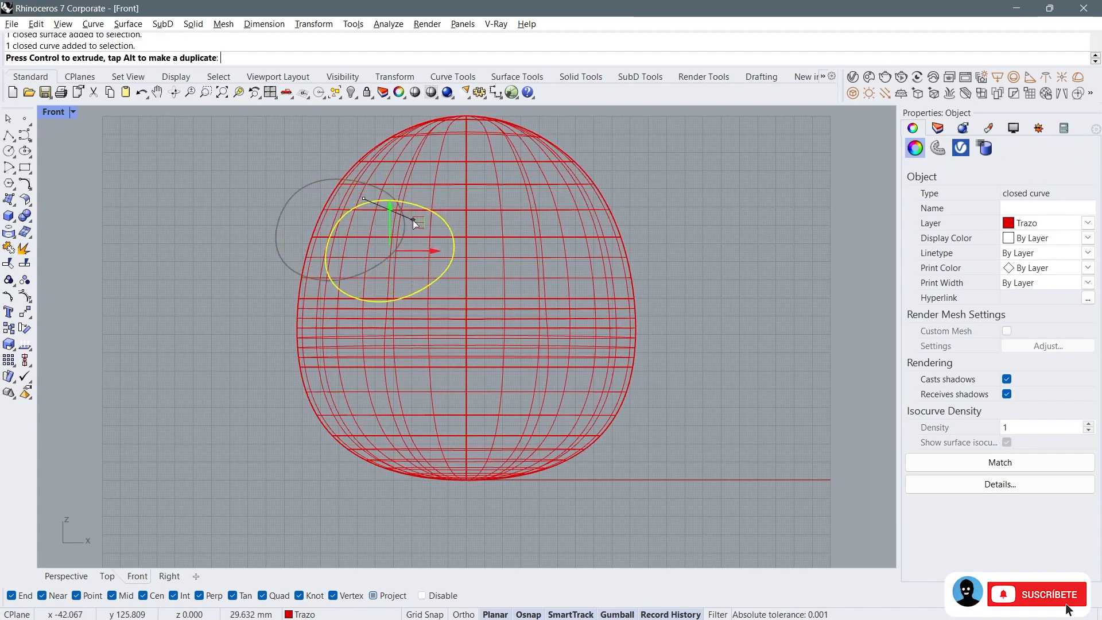
Step: Resize the closed curve uniformly, nudge it up toward the head's centreline, and rotate it slightly counterclockwise
scroll(373, 248, up, 3)
shift+drag(251, 276, 279, 276)
right_drag(477, 250, 495, 233)
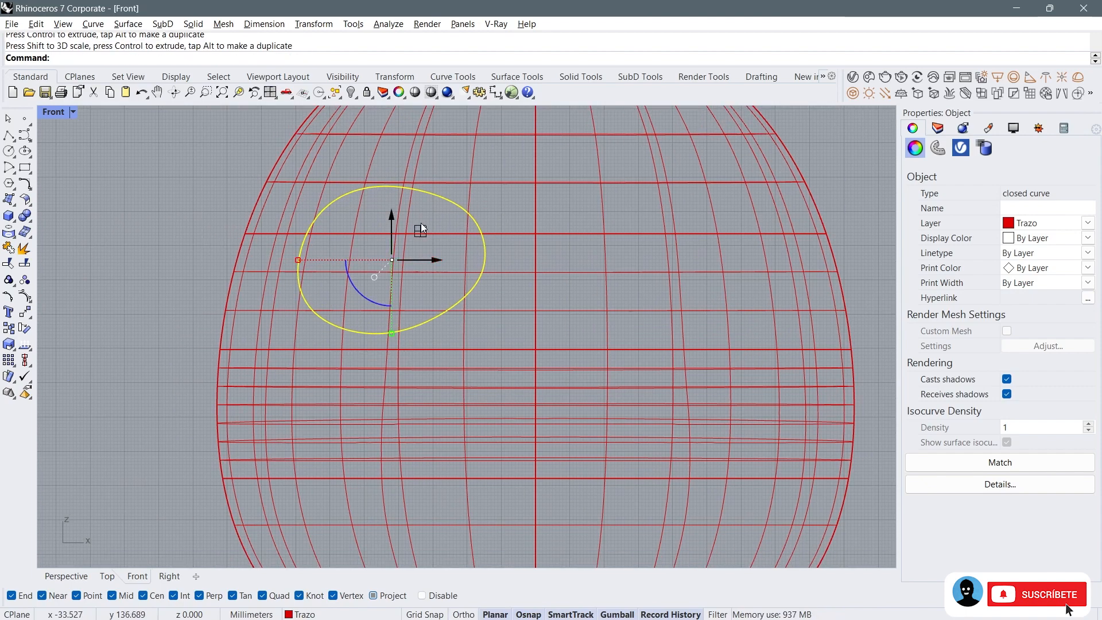
drag(420, 231, 431, 222)
drag(369, 279, 378, 287)
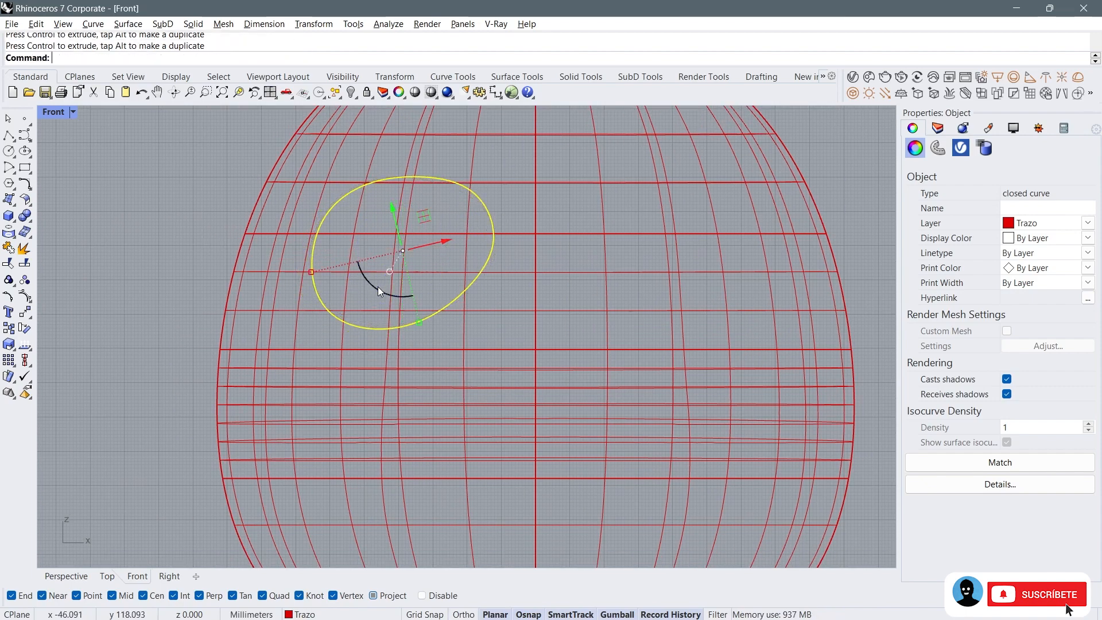
scroll(368, 286, down, 2)
click(428, 220)
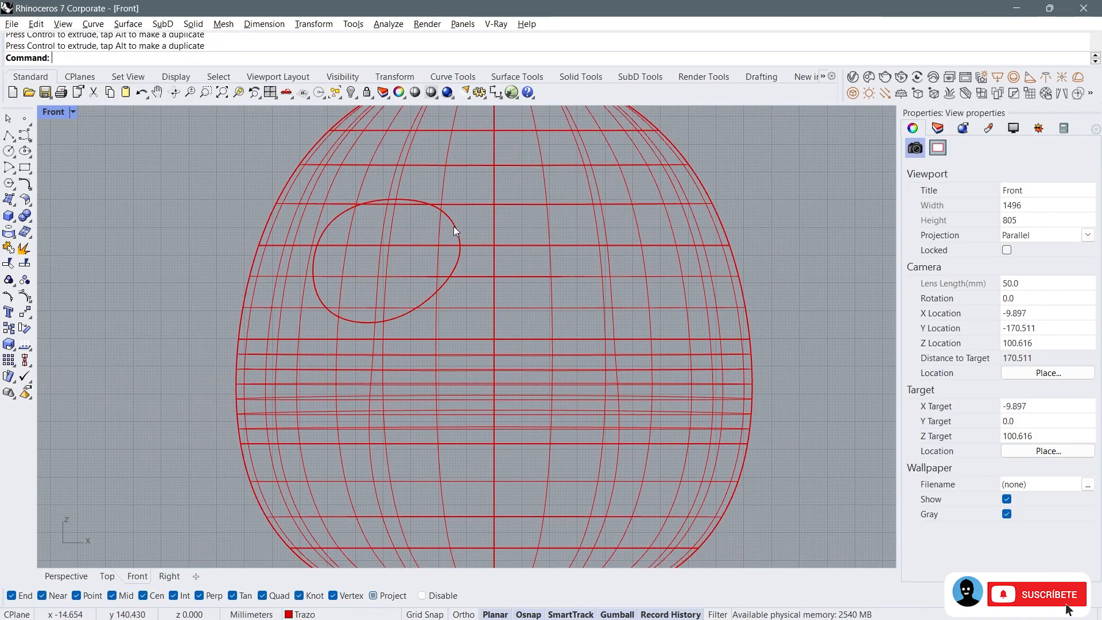
Step: Shift the closed curve slightly down and outward on the head, and fine-tune its size with small scale adjustments
click(453, 226)
drag(424, 229, 379, 277)
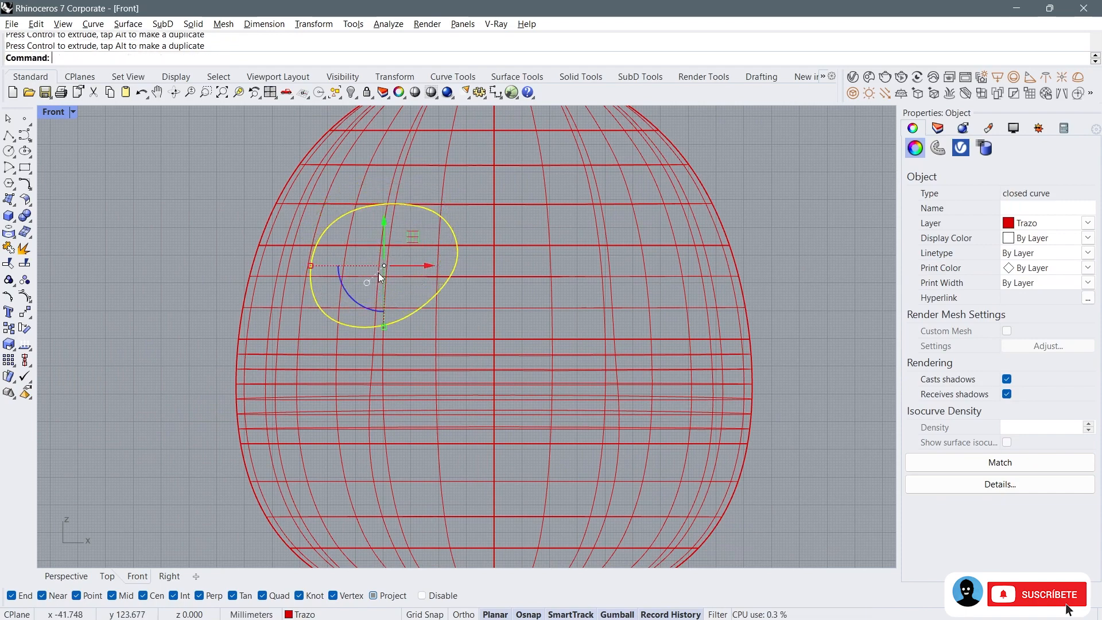
drag(309, 266, 310, 266)
mouse_move(425, 233)
mouse_down()
mouse_move(412, 224)
mouse_move(408, 234)
mouse_up()
scroll(409, 234, down, 5)
scroll(373, 212, up, 5)
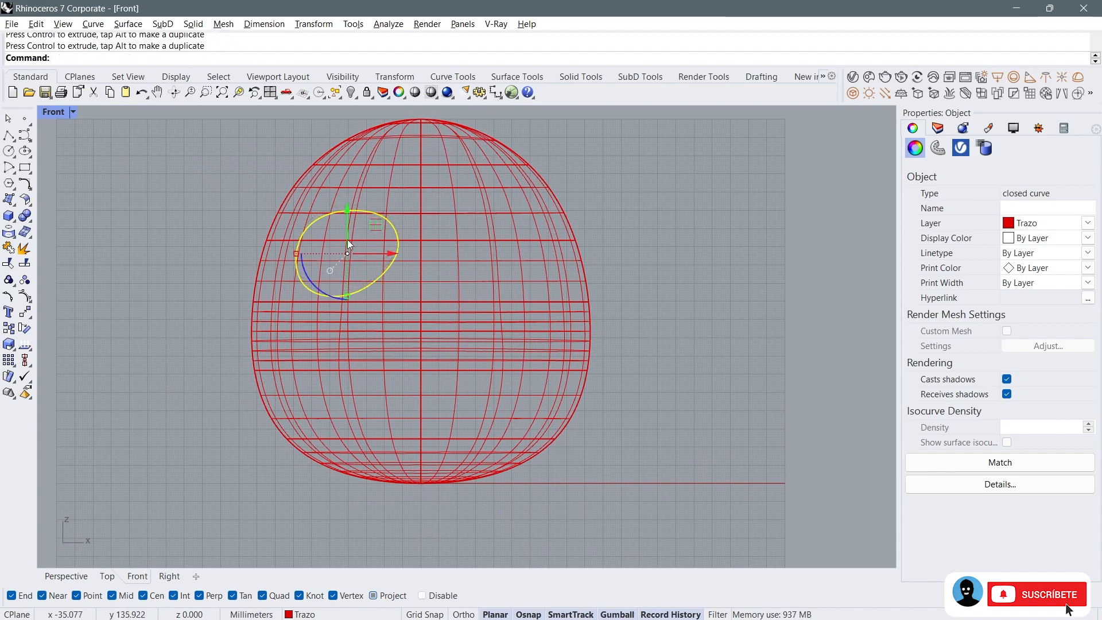
drag(296, 250, 293, 253)
drag(347, 298, 356, 298)
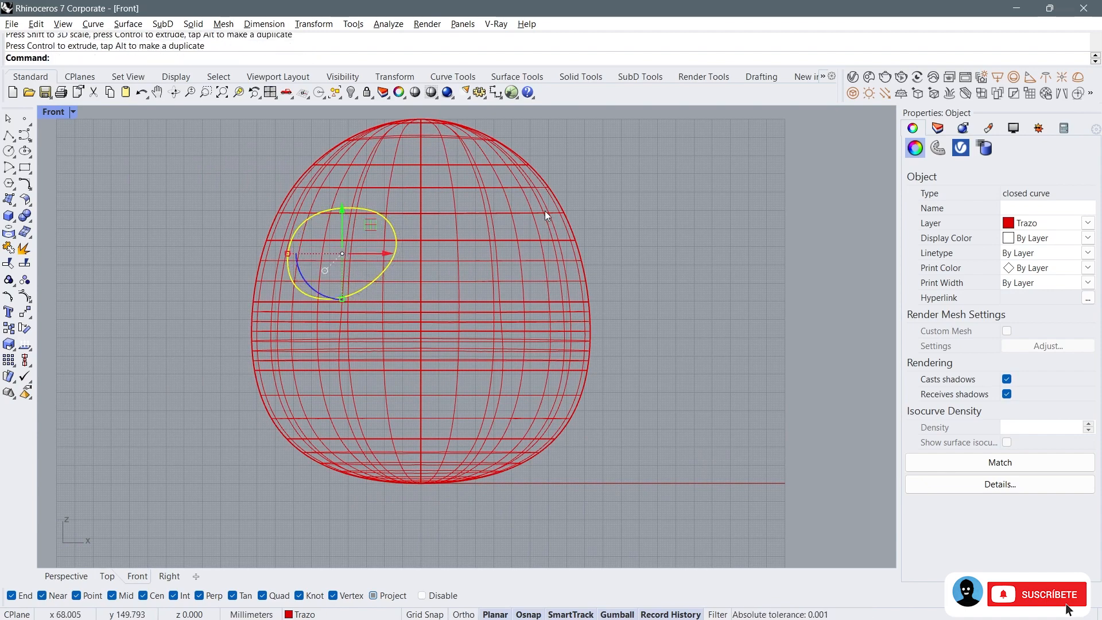
Step: Show the control points of the head's front half-profile and move its upper outer control point outward
click(559, 205)
click(600, 242)
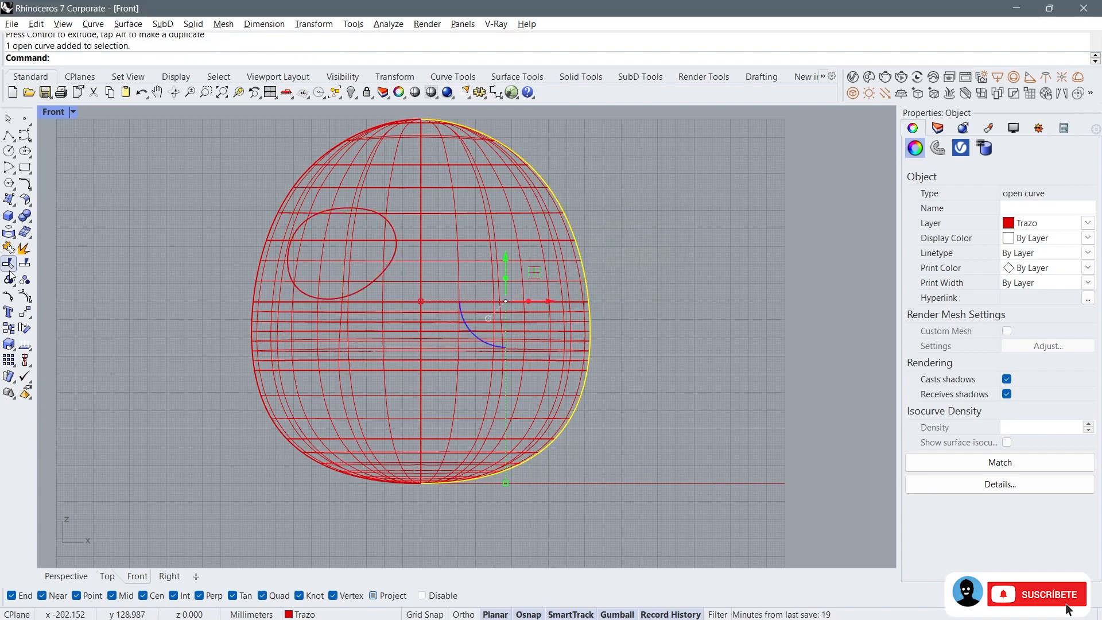
click(25, 295)
click(564, 166)
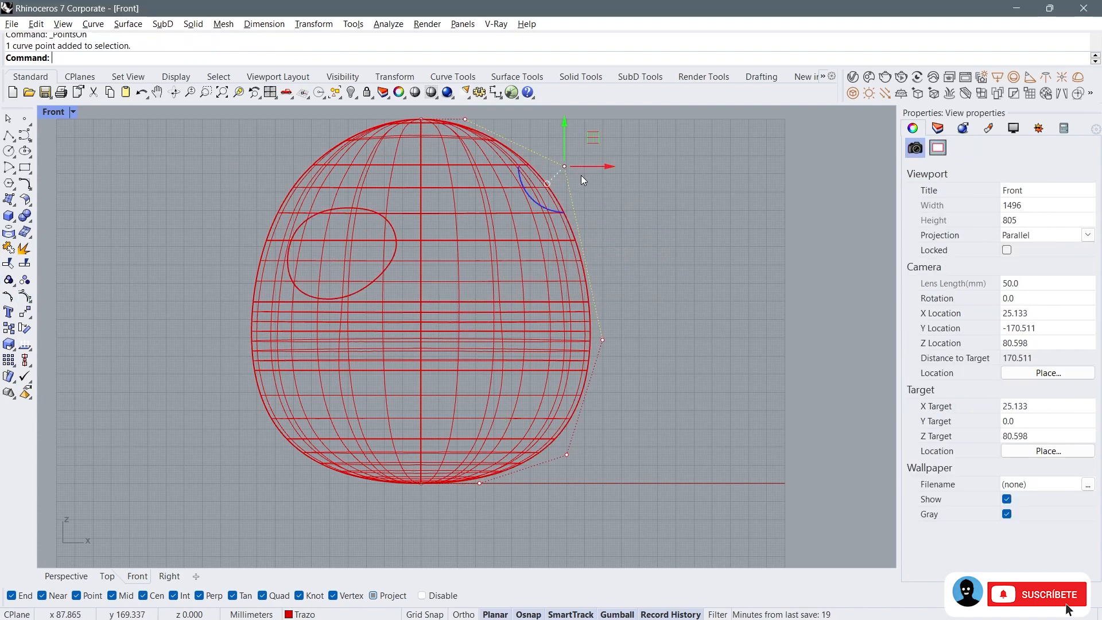
right_drag(580, 174, 582, 195)
drag(595, 159, 582, 180)
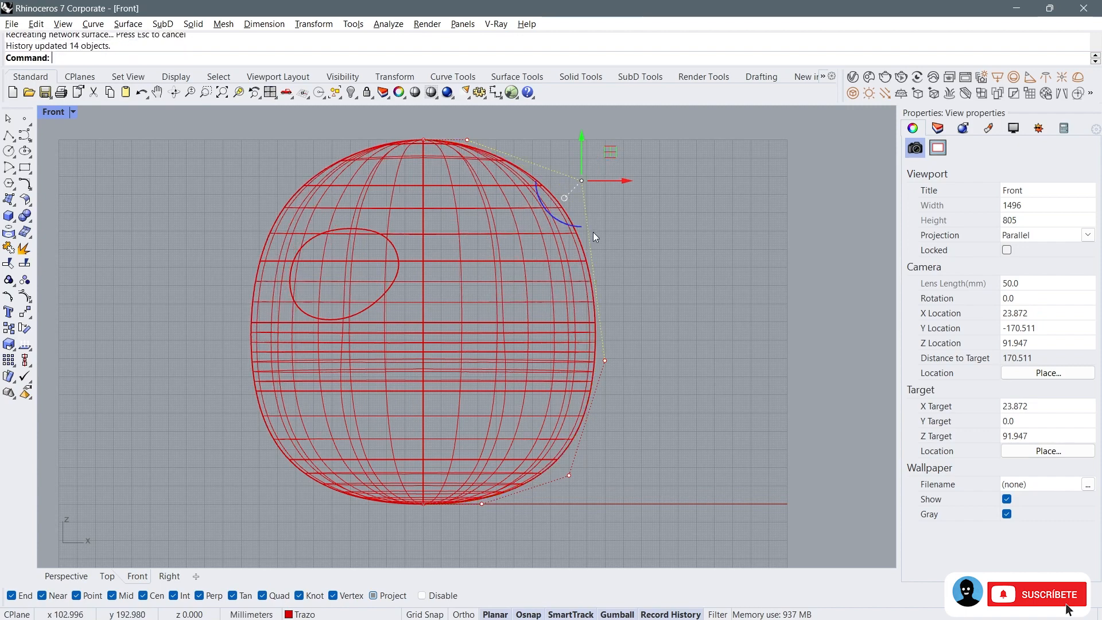
Step: Move the half-profile's two lower outer points outward, raise the upper outer point slightly, and shift the point near the crown outward
drag(555, 503, 631, 378)
drag(631, 420, 642, 397)
click(581, 179)
mouse_move(581, 179)
mouse_down()
mouse_move(581, 154)
mouse_move(582, 170)
mouse_up()
click(468, 140)
drag(469, 142, 483, 141)
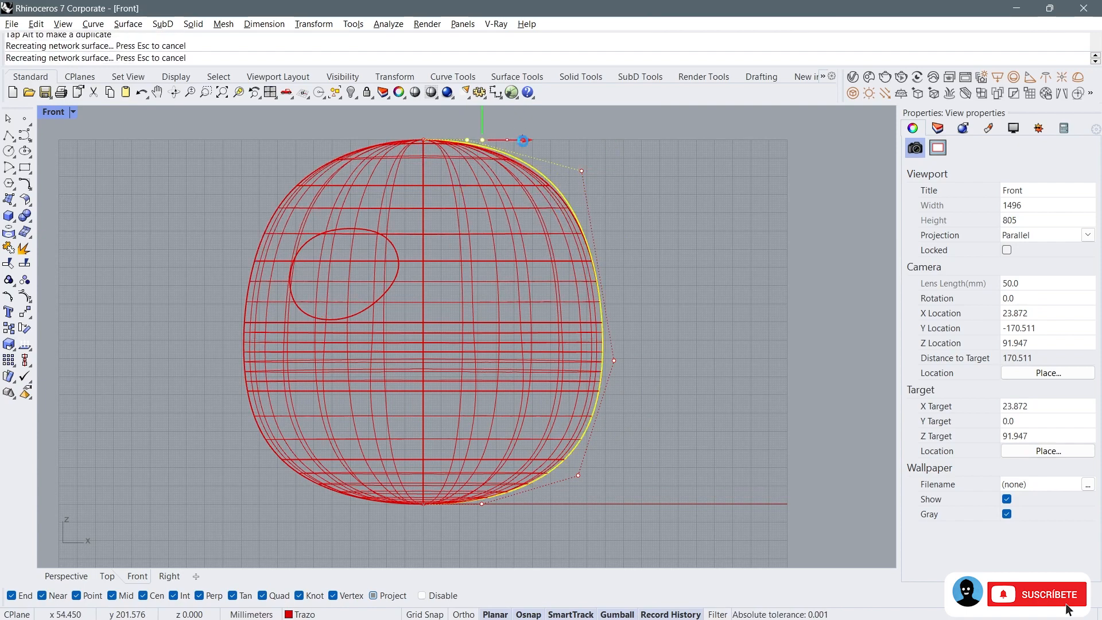
Step: Pull the half-profile's upper outer control point slightly back toward the head's centreline
scroll(499, 187, down, 2)
click(556, 172)
drag(583, 172, 574, 172)
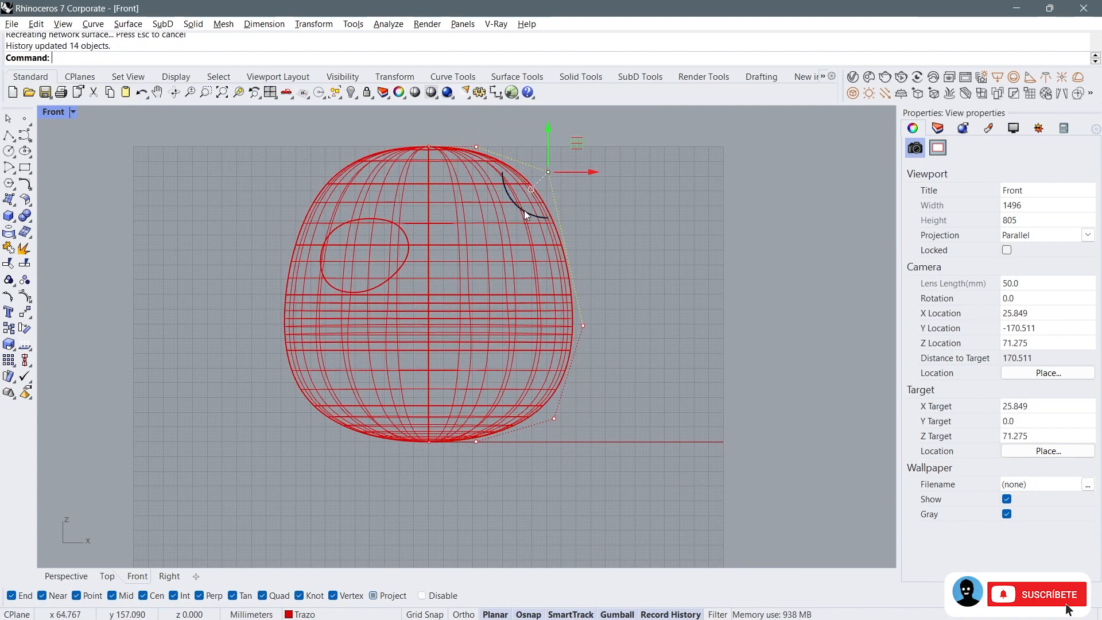
scroll(510, 212, down, 2)
scroll(394, 290, up, 3)
Step: Scale the closed curve slightly on the head, hide the profile's control points, and reselect the closed curve
click(429, 248)
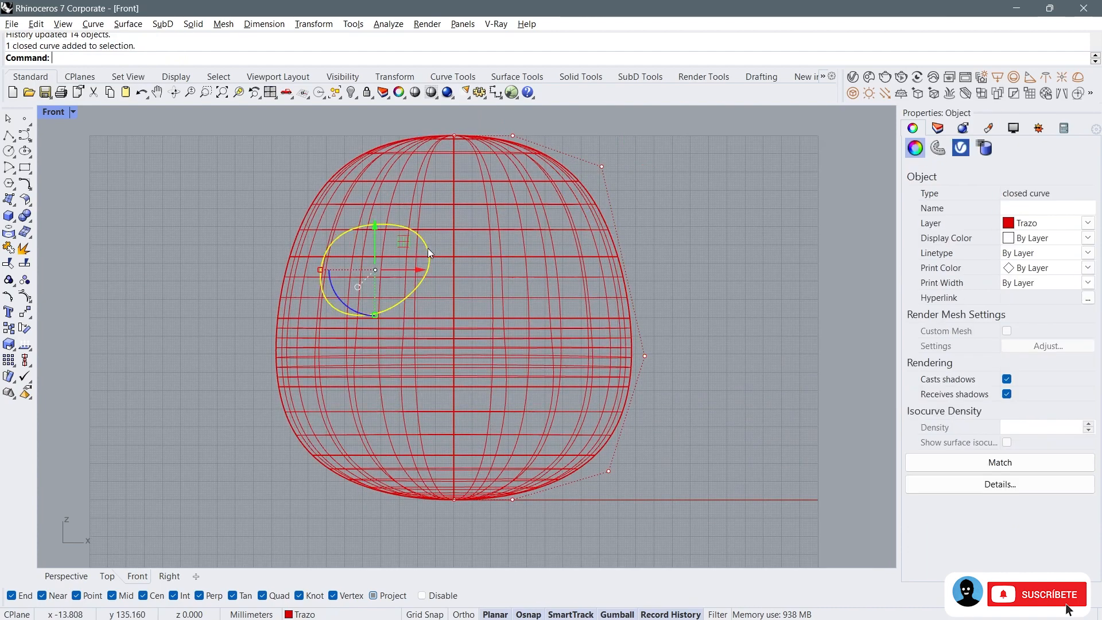
drag(319, 280, 314, 279)
key(Escape)
scroll(406, 257, up, 3)
click(411, 259)
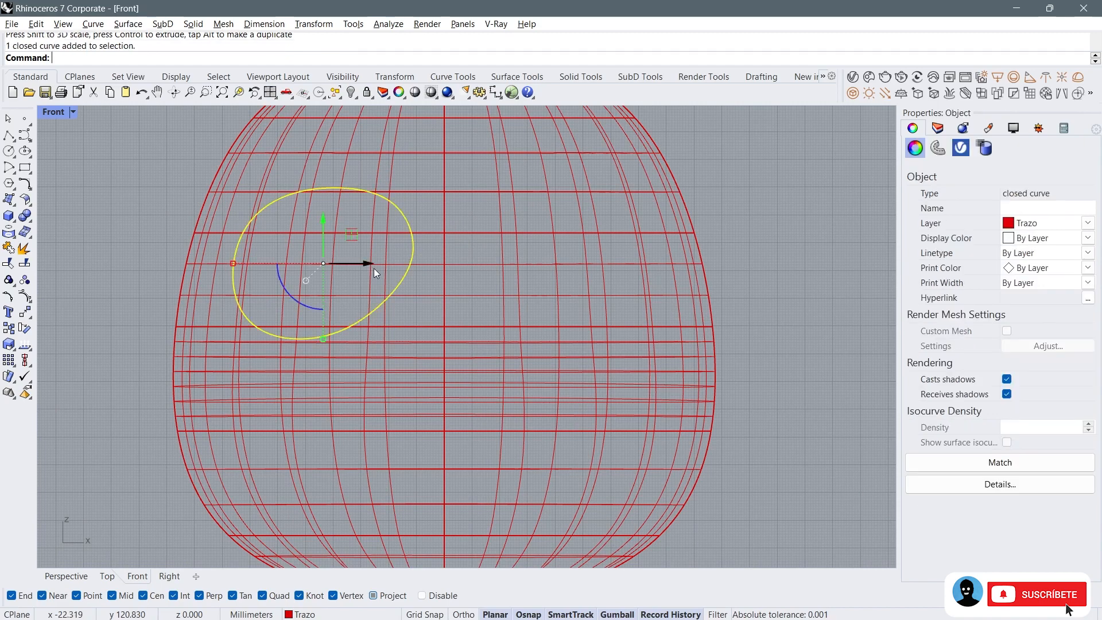
Step: Restore the four-viewport layout and inspect the reshaped head and closed curve in the Perspective, Right and Front views
click(286, 94)
mouse_move(659, 181)
right_down()
mouse_move(545, 182)
mouse_move(662, 183)
right_up()
right_drag(595, 246, 542, 225)
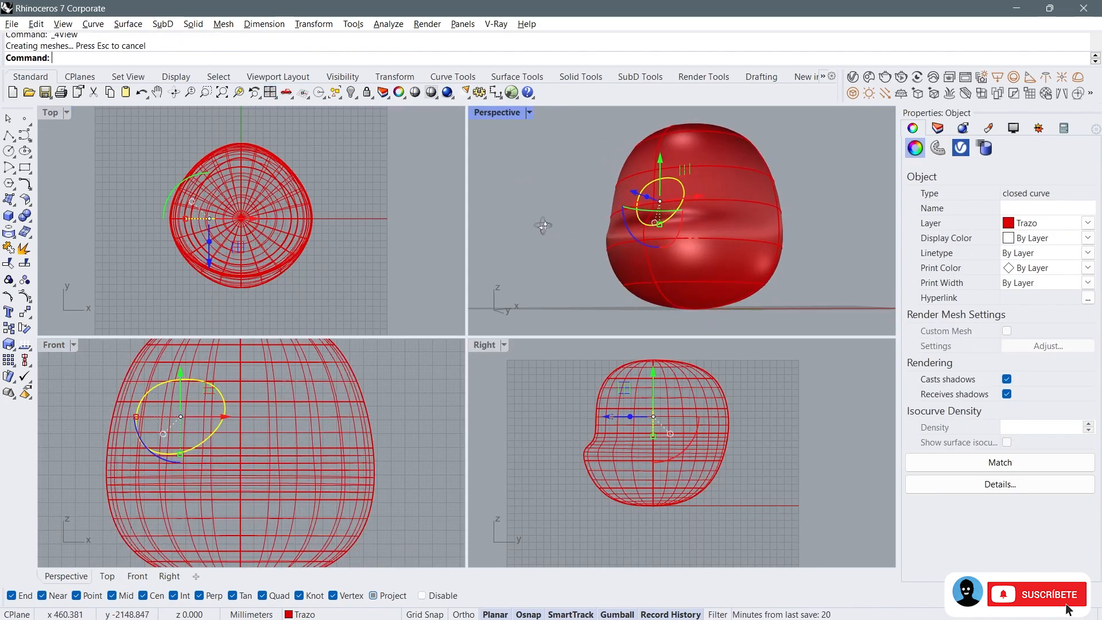
right_drag(647, 437, 584, 422)
key(Escape)
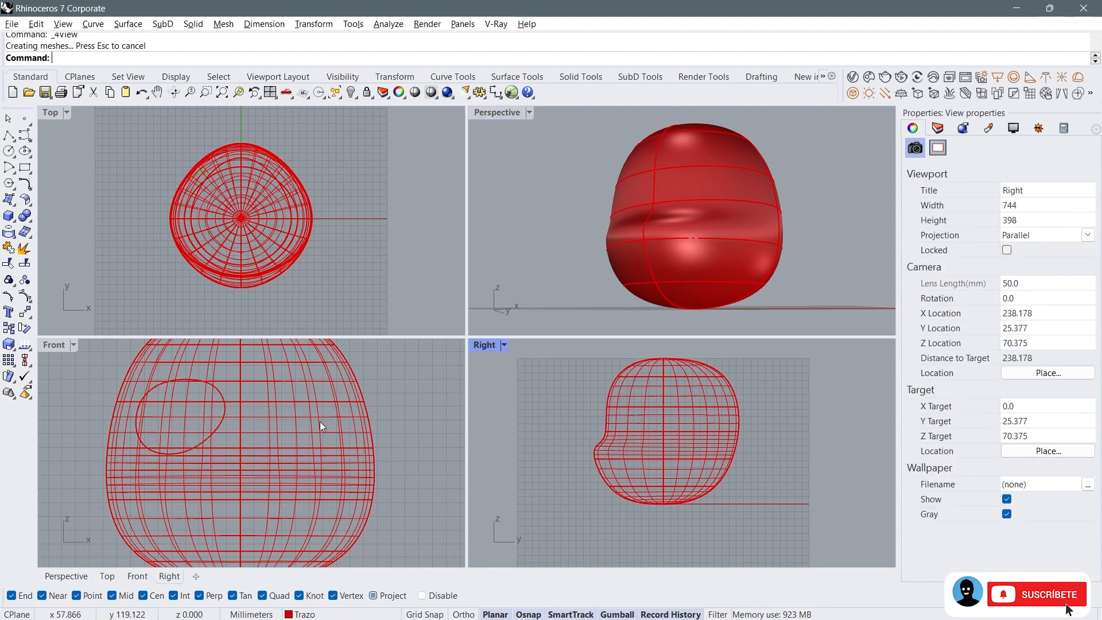
scroll(246, 424, up, 3)
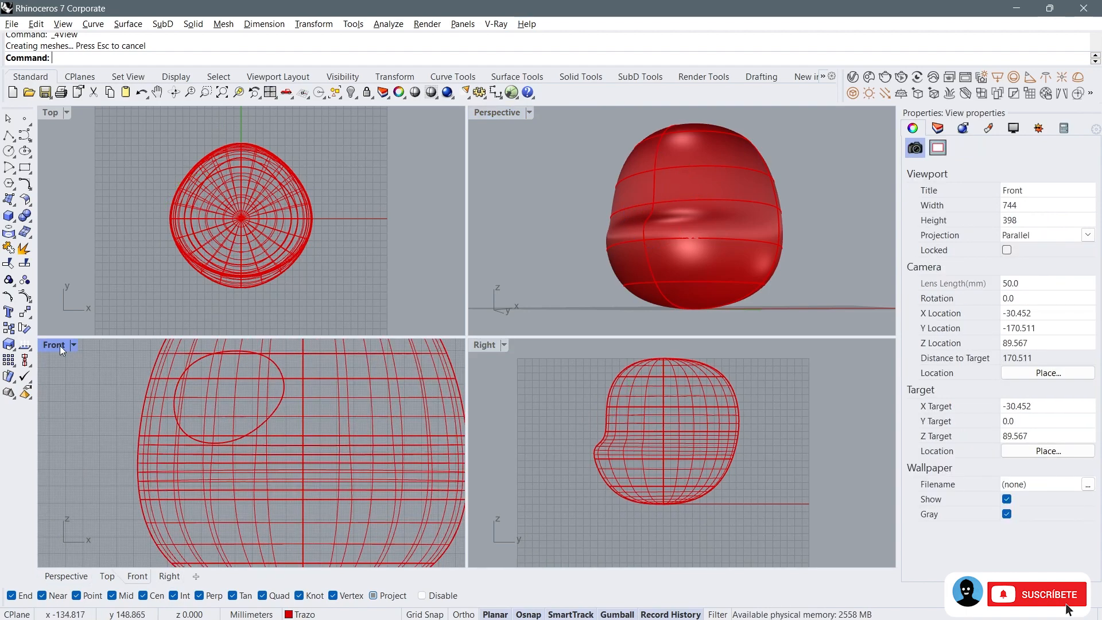
Step: Project the eye-like closed curve onto the head surface from the Front view and restore the four-viewport layout
double_click(59, 345)
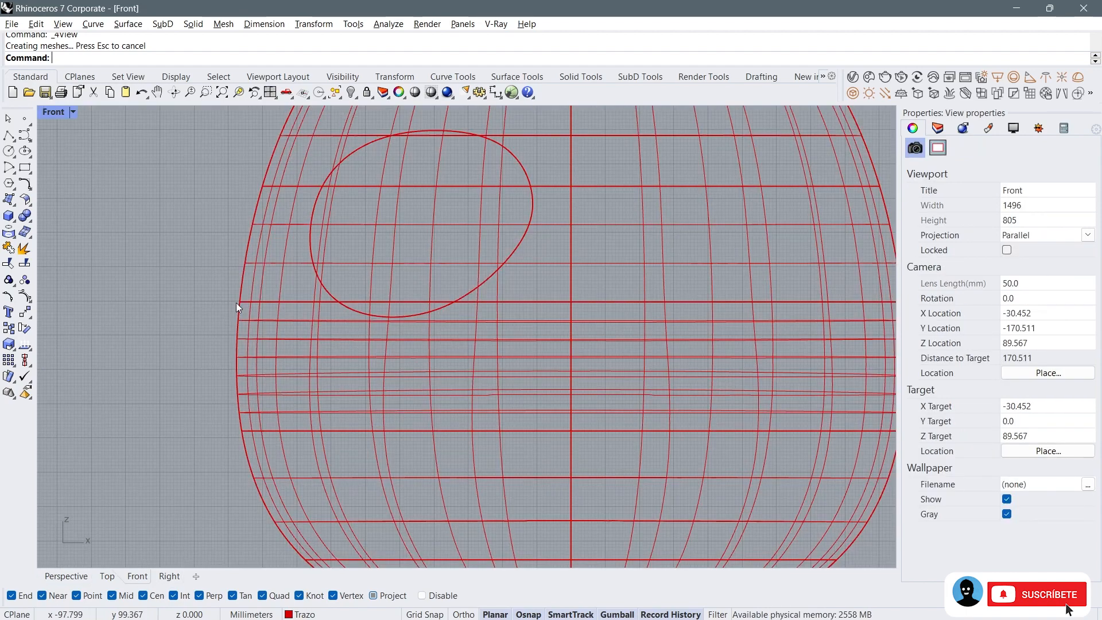
click(9, 233)
click(320, 205)
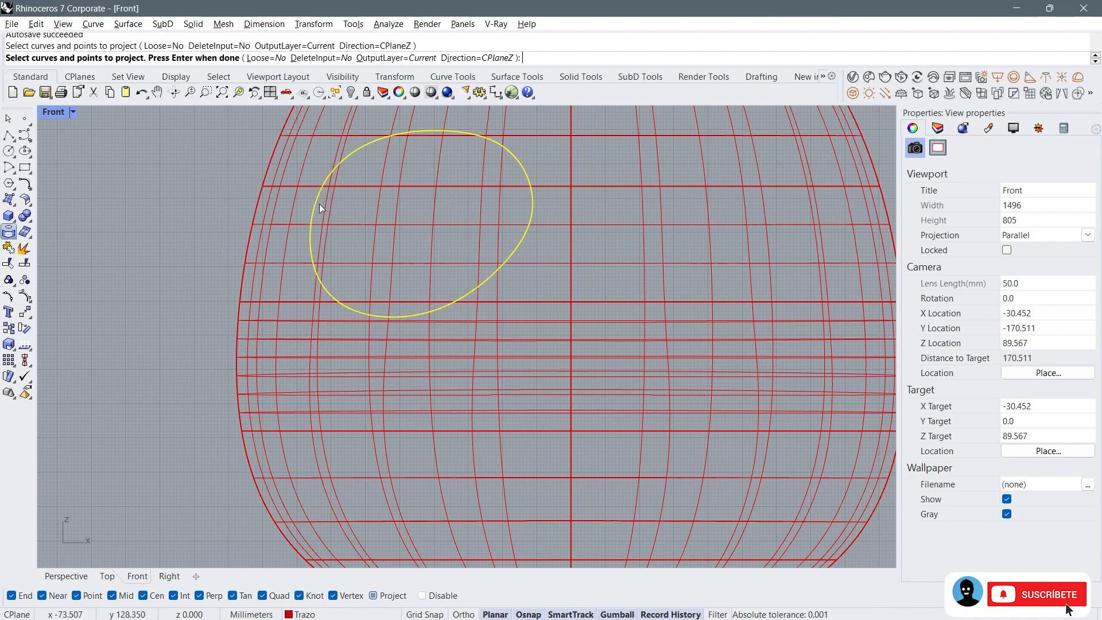
scroll(349, 237, down, 2)
key(Return)
scroll(387, 215, up, 2)
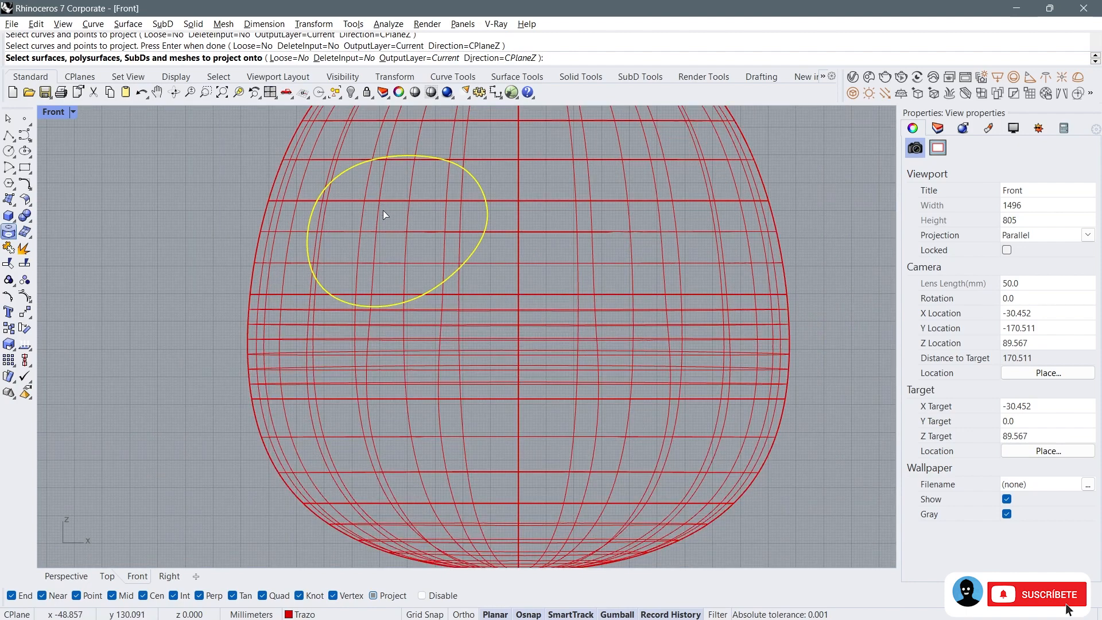
click(380, 204)
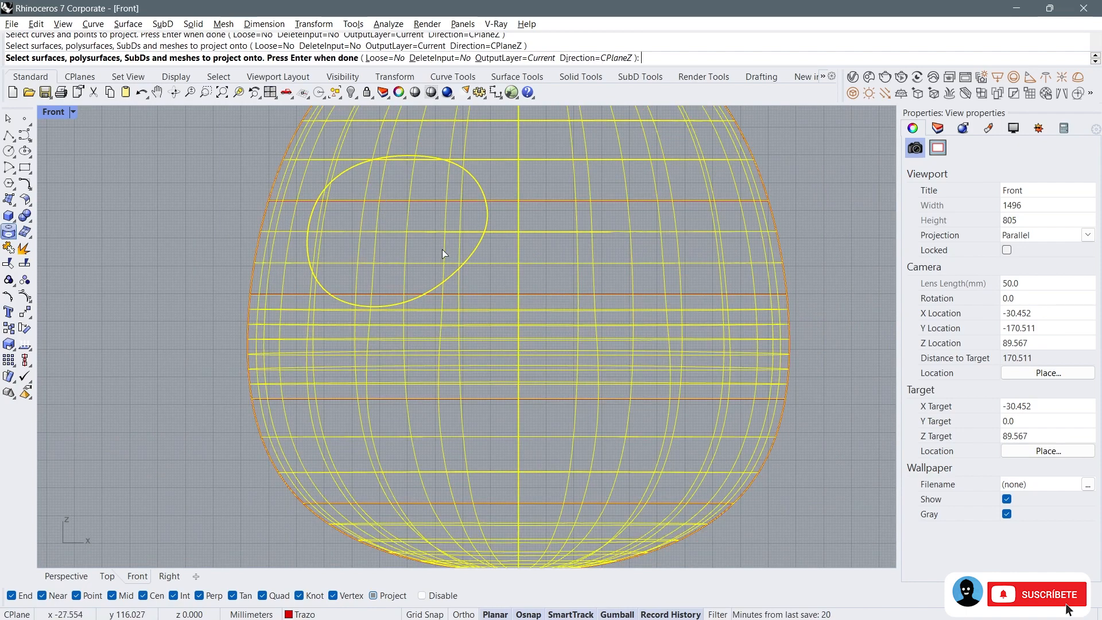
key(Return)
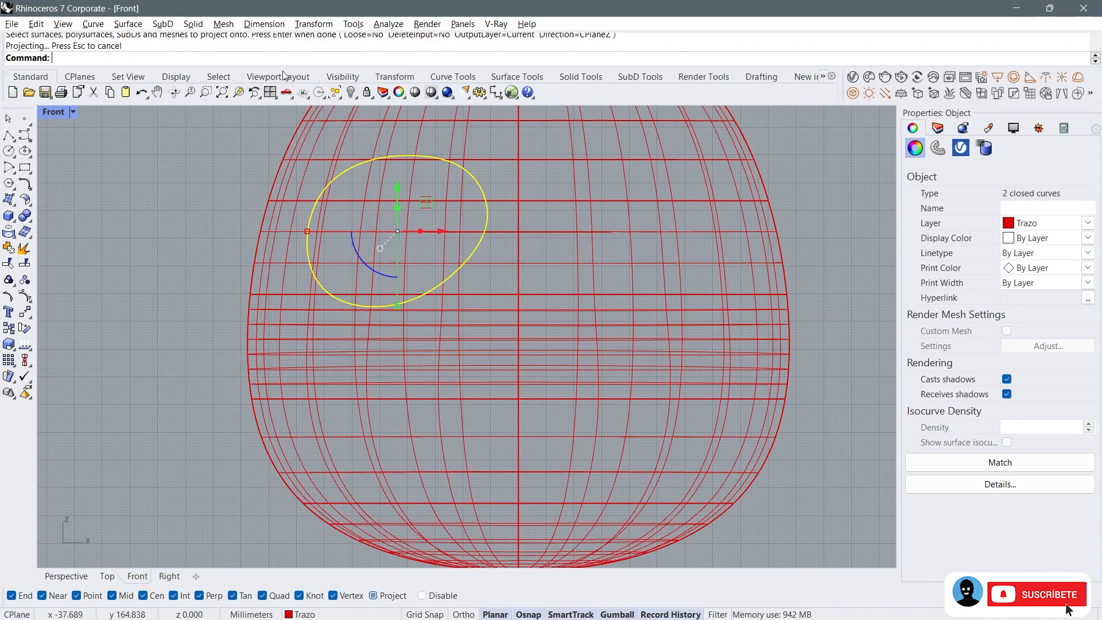
click(271, 92)
right_drag(721, 217, 765, 204)
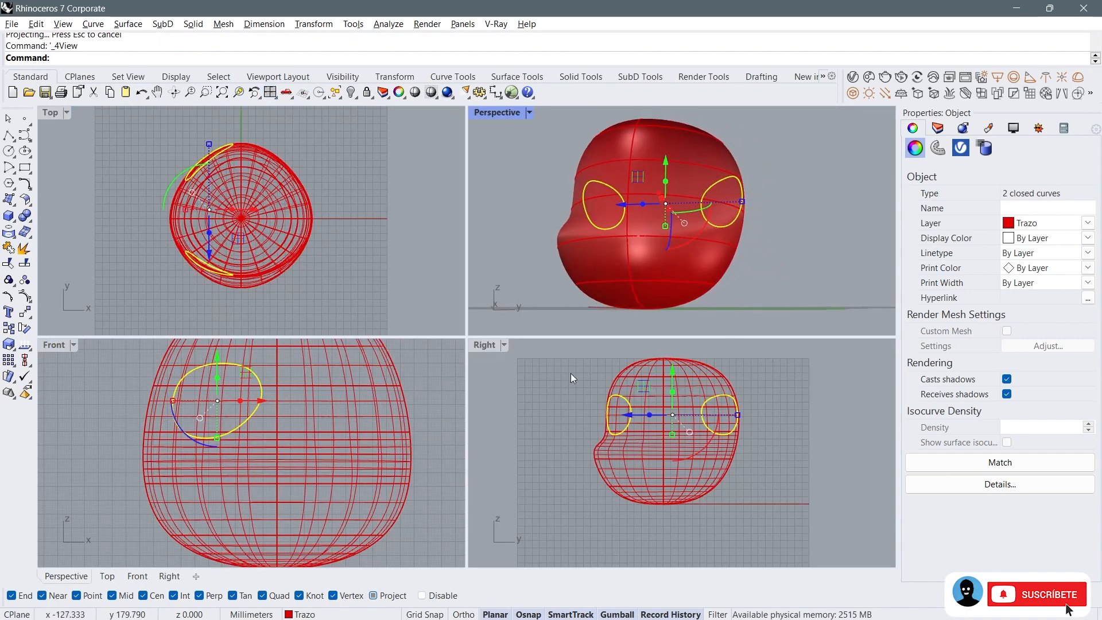
Step: Delete the projected curve on the back of the head, keeping only the projection on the face
ctrl+click(608, 414)
scroll(724, 409, up, 3)
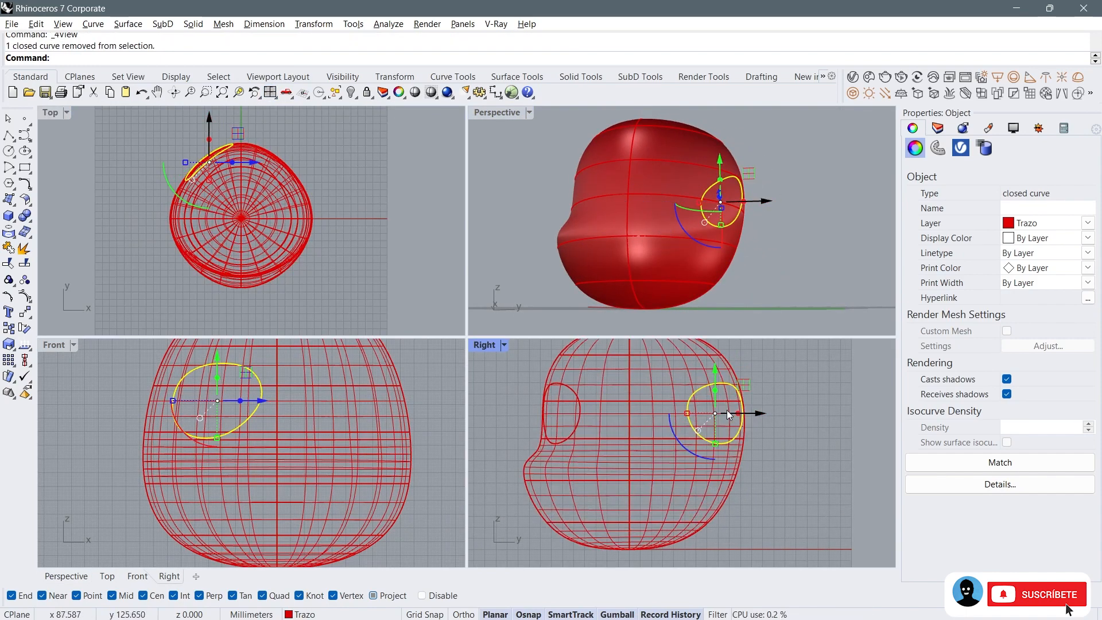
key(Delete)
right_drag(669, 150, 475, 188)
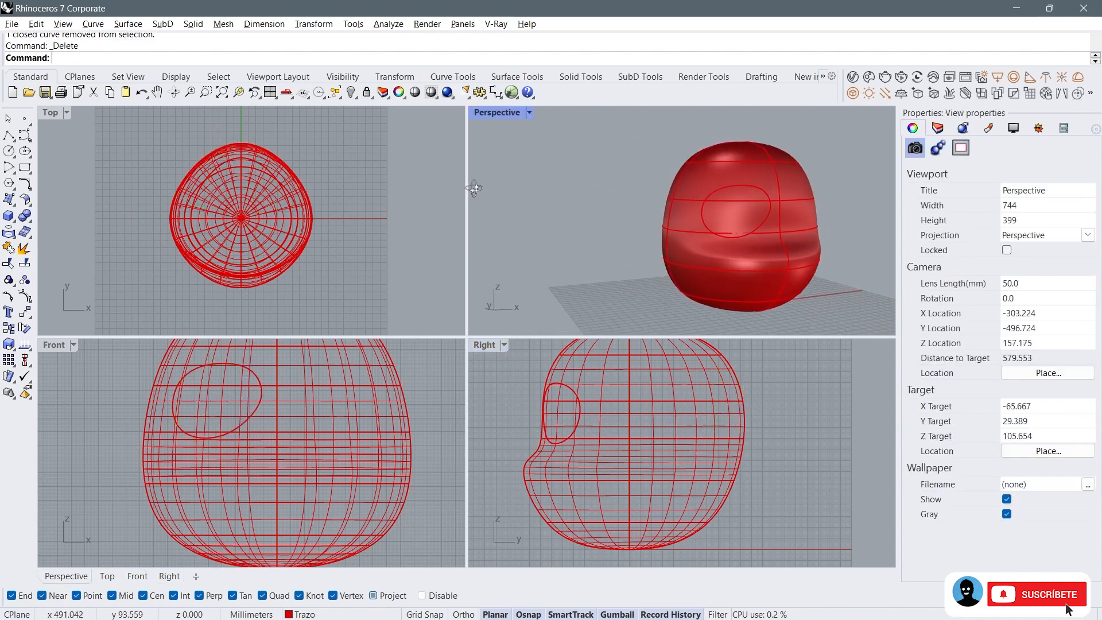
Step: Select the curve projected on the face and examine how it follows the surface in the Perspective and Right views
scroll(435, 225, up, 4)
scroll(763, 212, up, 6)
right_drag(762, 212, 715, 167)
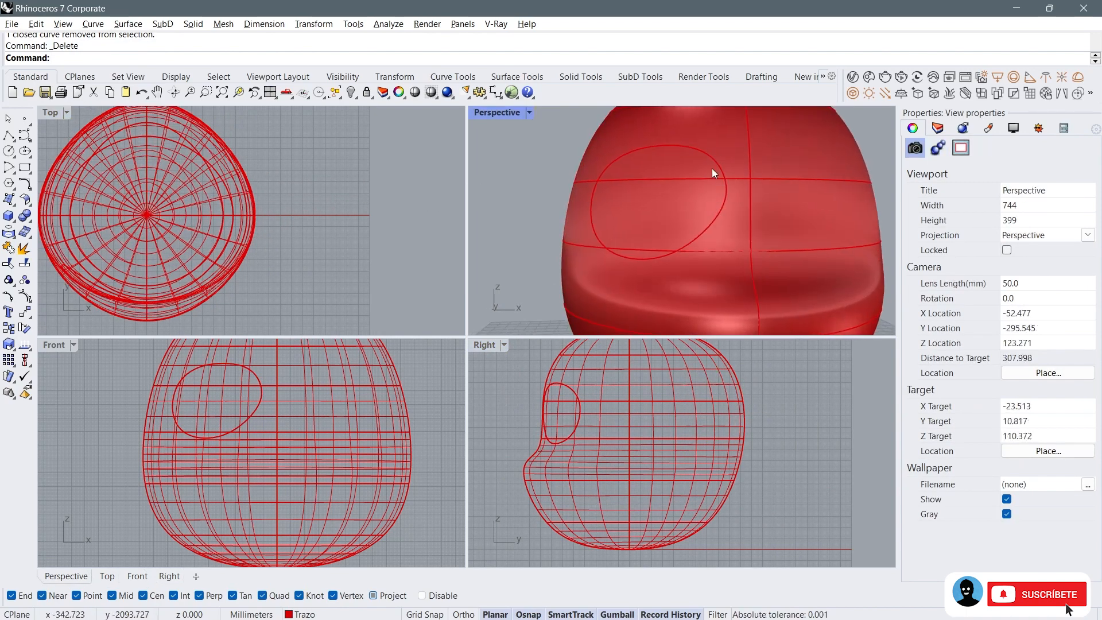
click(694, 150)
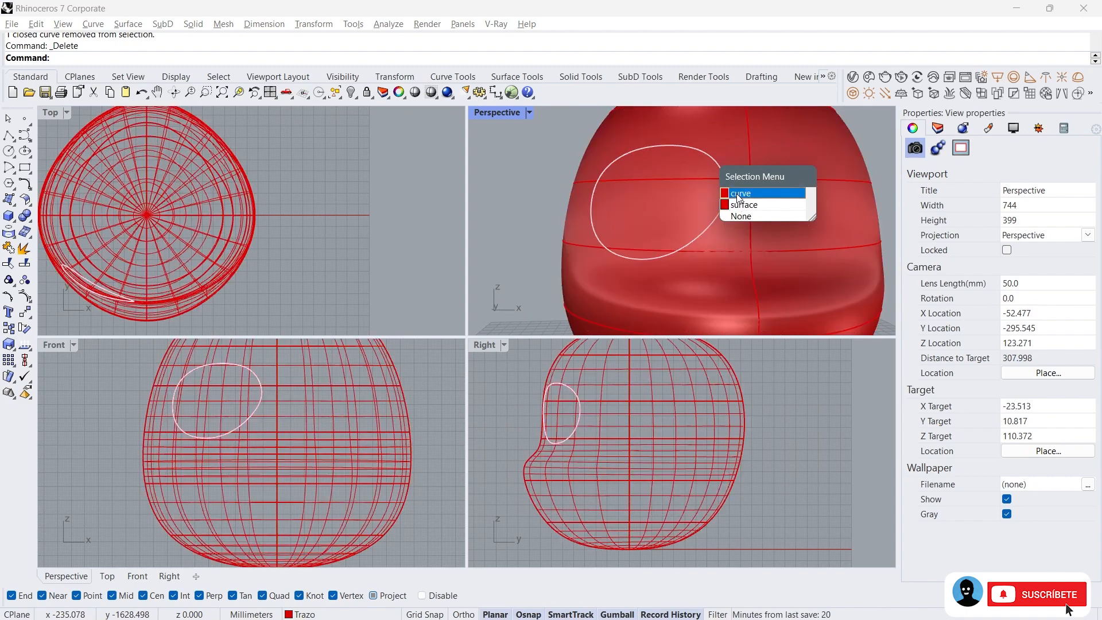
click(740, 193)
scroll(677, 208, down, 5)
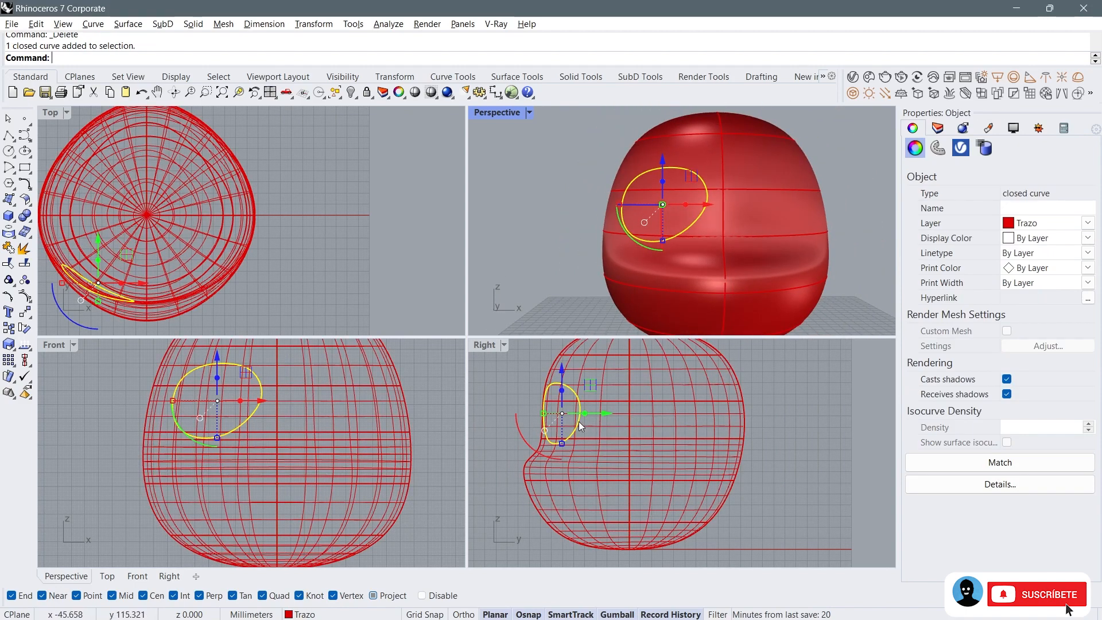
scroll(584, 418, down, 2)
right_drag(575, 416, 589, 408)
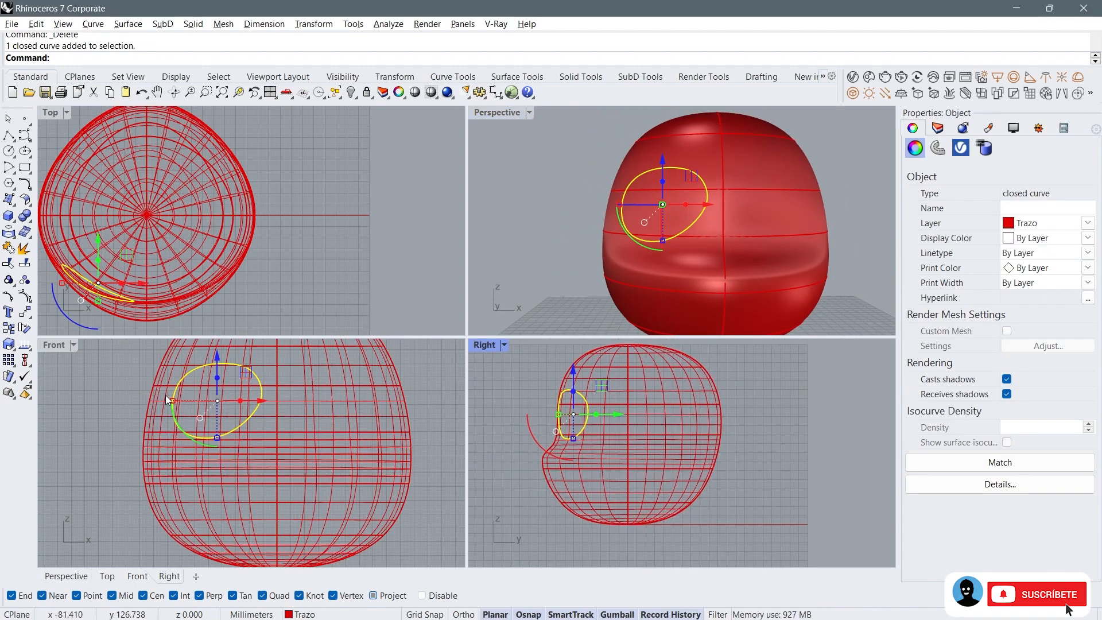
Step: Scale the original flat closed curve down slightly and uniformly so its history-linked projections update
click(126, 377)
scroll(146, 377, up, 3)
click(202, 385)
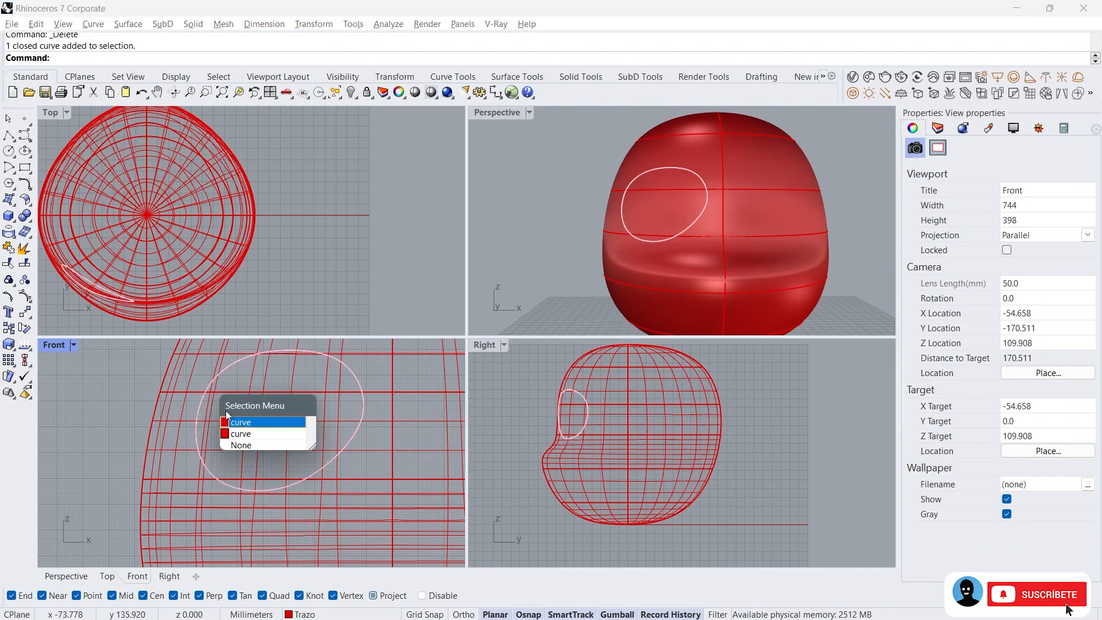
click(241, 434)
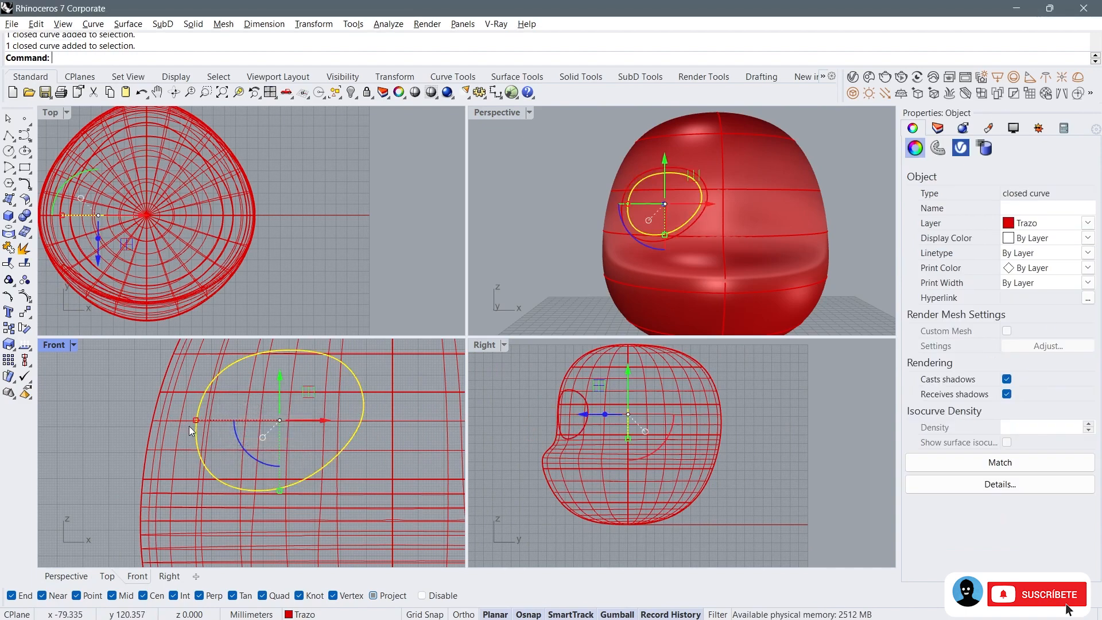
drag(196, 420, 202, 420)
right_drag(555, 304, 551, 303)
right_drag(245, 472, 227, 485)
click(296, 214)
right_drag(558, 161, 535, 167)
Step: Rotate the original flat closed curve slightly clockwise in the Front view
click(212, 386)
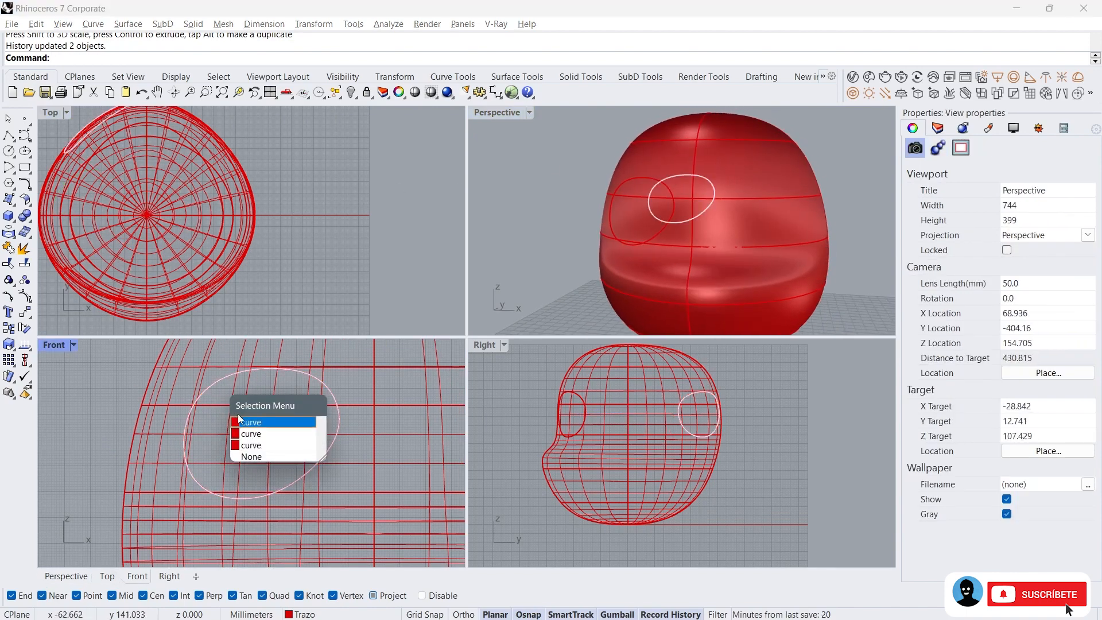
click(264, 446)
scroll(184, 430, down, 3)
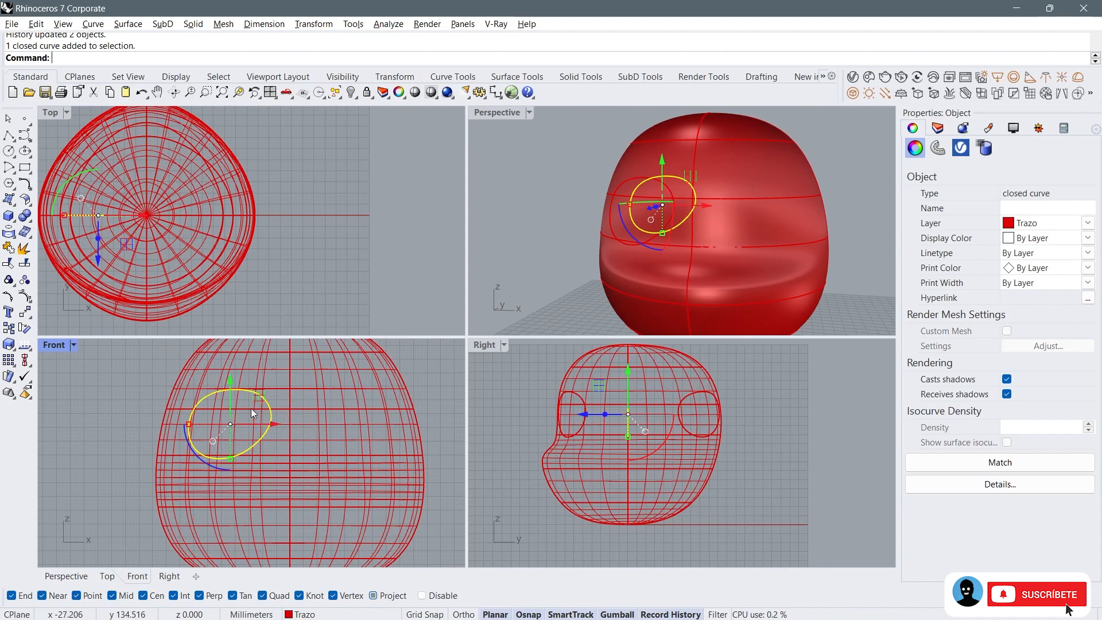
right_drag(238, 414, 244, 404)
drag(200, 448, 197, 437)
right_drag(750, 239, 642, 218)
Step: Delete the regenerated closed curve on the back of the head
scroll(698, 401, up, 8)
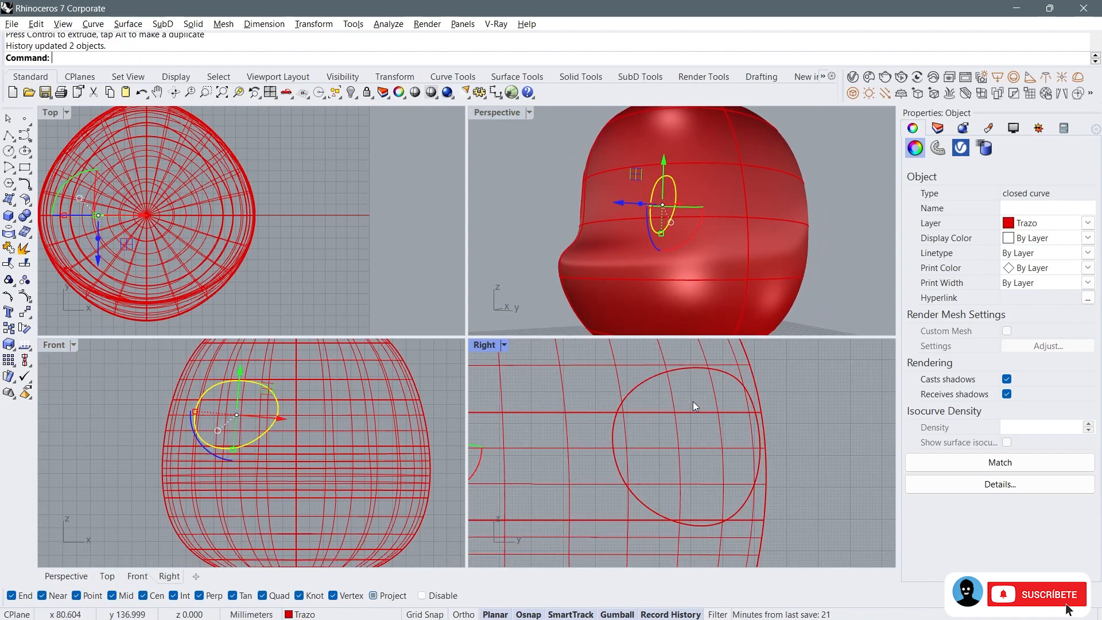
scroll(637, 390, down, 8)
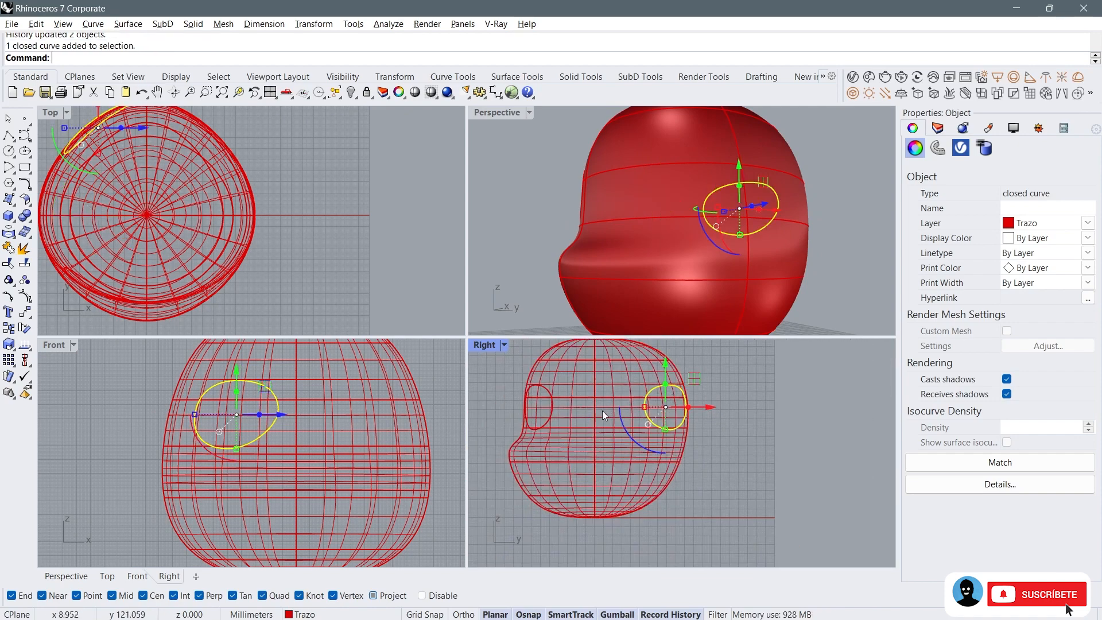
scroll(172, 401, down, 2)
click(115, 392)
scroll(331, 421, down, 3)
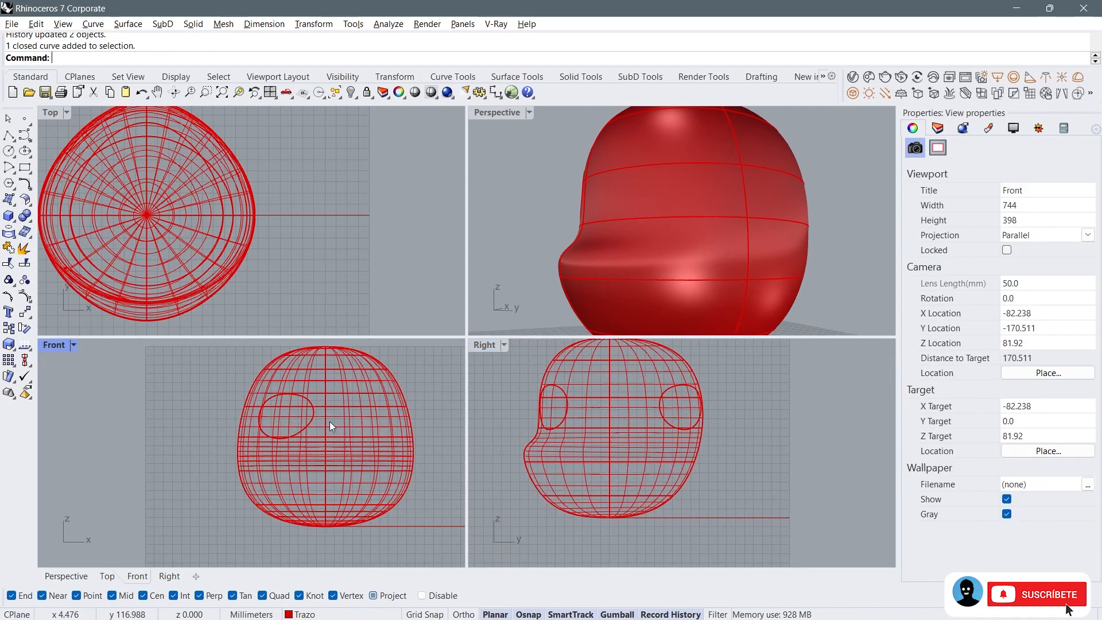
right_drag(330, 421, 287, 408)
scroll(627, 378, up, 5)
click(614, 371)
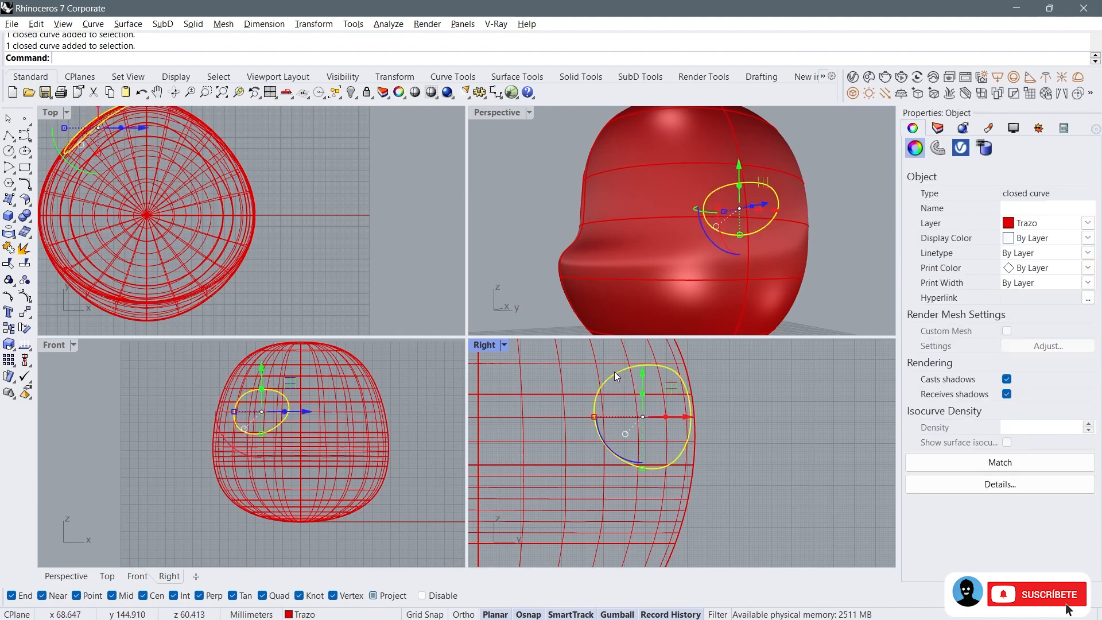
key(Delete)
right_drag(617, 259, 653, 194)
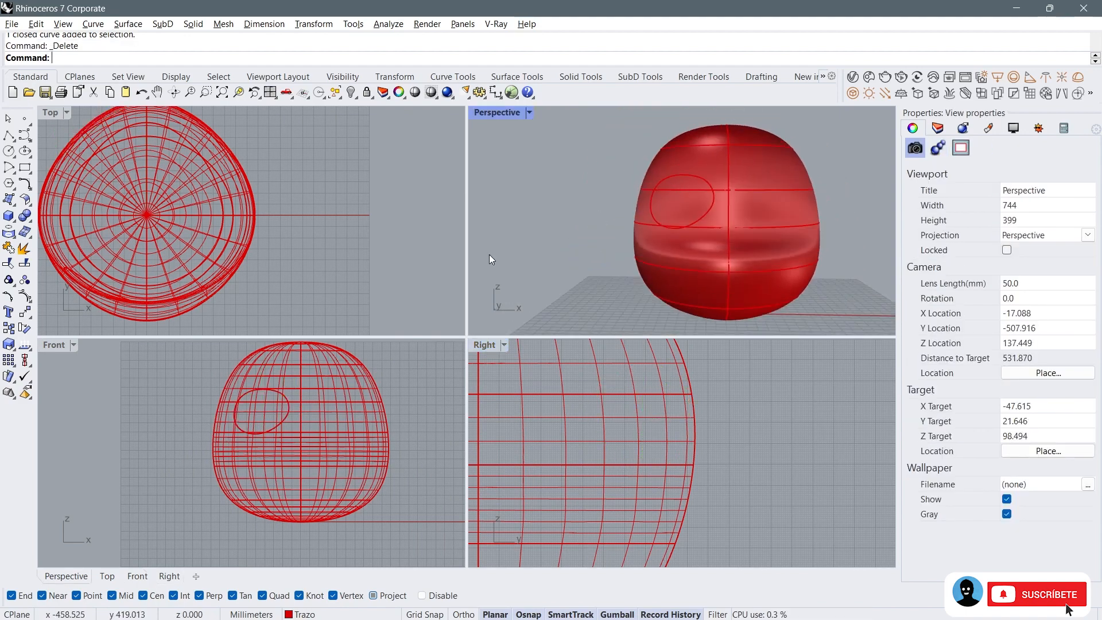
Step: Show the front half-profile's control points and raise the points around the mouth bulge slightly in the Right view
scroll(723, 406, down, 8)
scroll(560, 436, up, 6)
right_drag(573, 433, 590, 425)
scroll(566, 432, up, 6)
click(538, 438)
scroll(592, 418, down, 10)
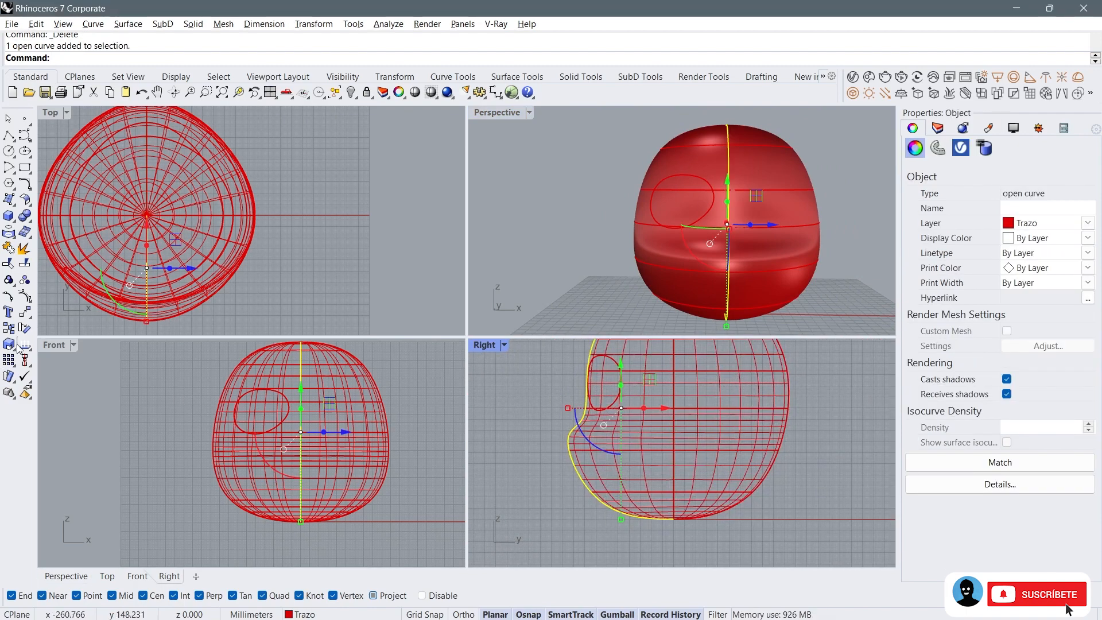
key(F10)
scroll(591, 420, up, 5)
drag(552, 419, 608, 450)
drag(607, 407, 604, 393)
click(542, 403)
right_drag(609, 275, 620, 273)
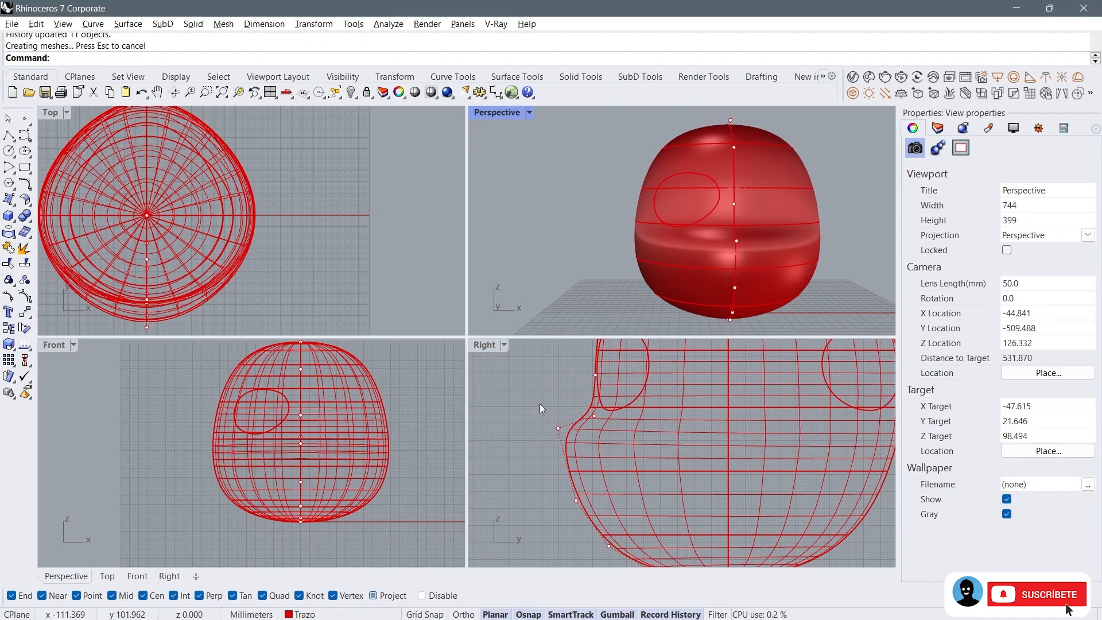
Step: Show the head's side profile control points and pull its lower outer point slightly inward in the Front view
click(390, 451)
key(F10)
click(377, 508)
drag(401, 508, 395, 485)
click(419, 463)
right_drag(608, 247, 629, 261)
right_drag(258, 396, 247, 397)
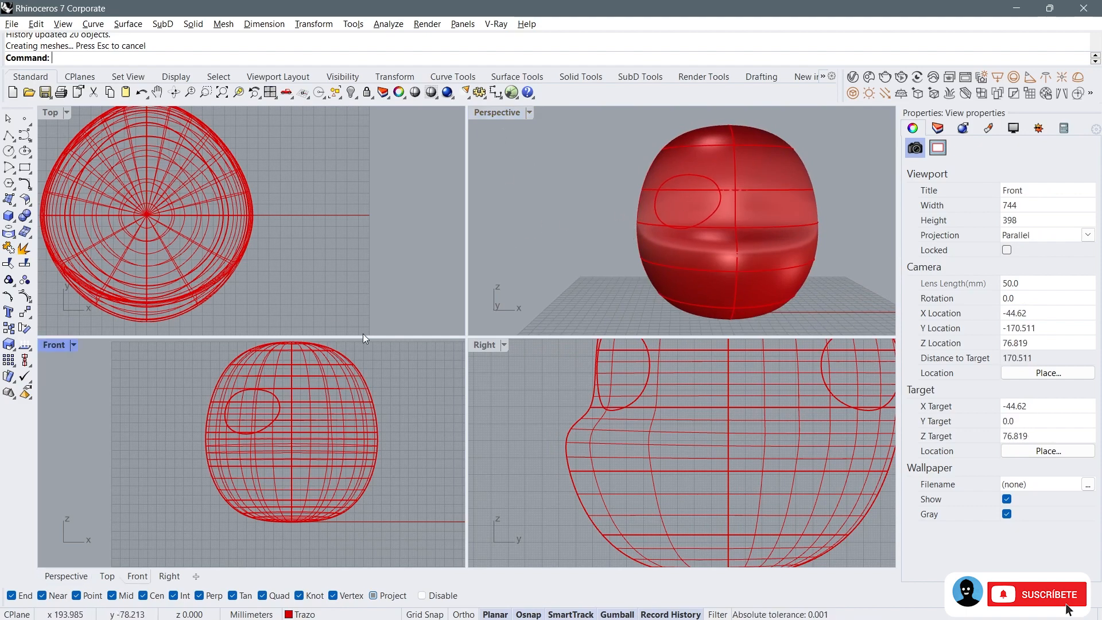
Step: Mirror the projected eye curve across a vertical plane through origin 0 in the Front view, then restore the four viewports
click(711, 216)
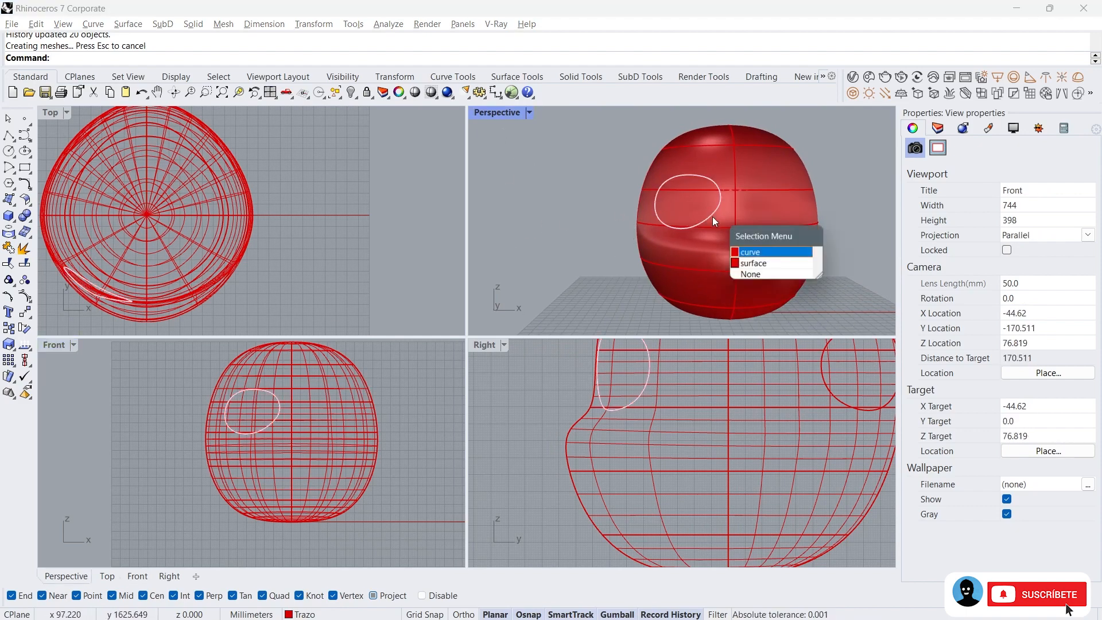
click(757, 254)
right_drag(639, 271, 654, 274)
right_drag(401, 401, 151, 427)
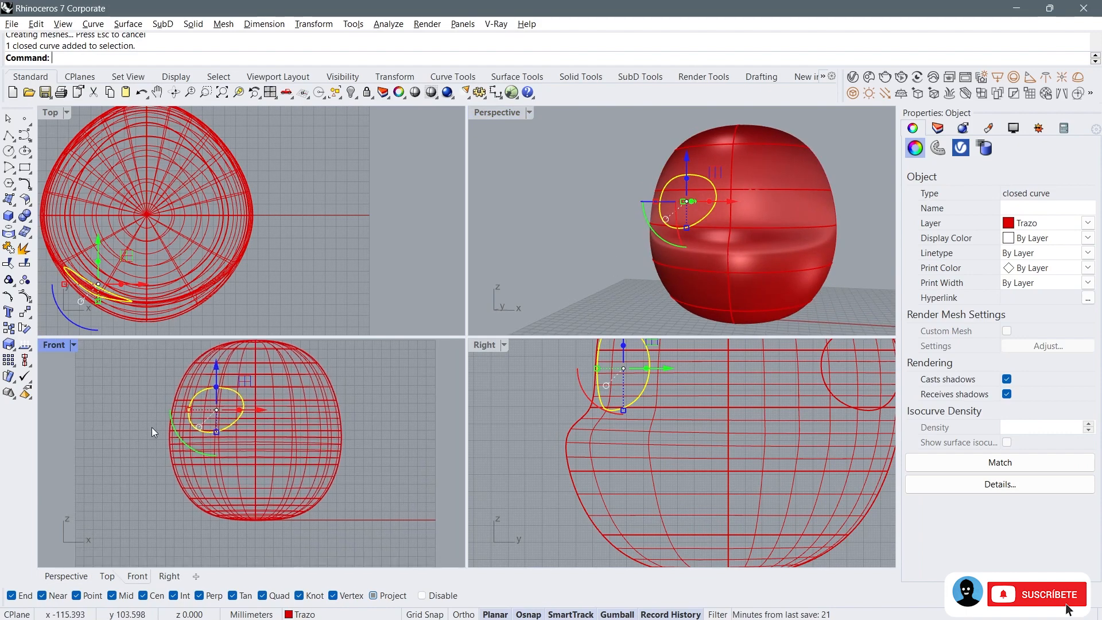
double_click(53, 347)
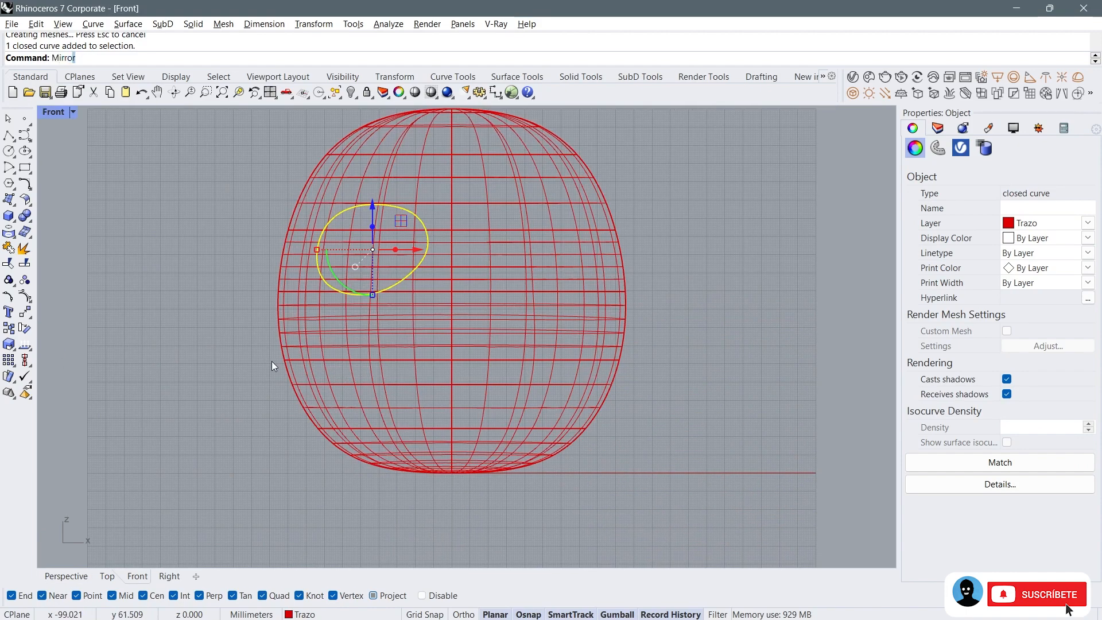
key(Return)
text(0)
key(Return)
key(shift)
click(496, 174)
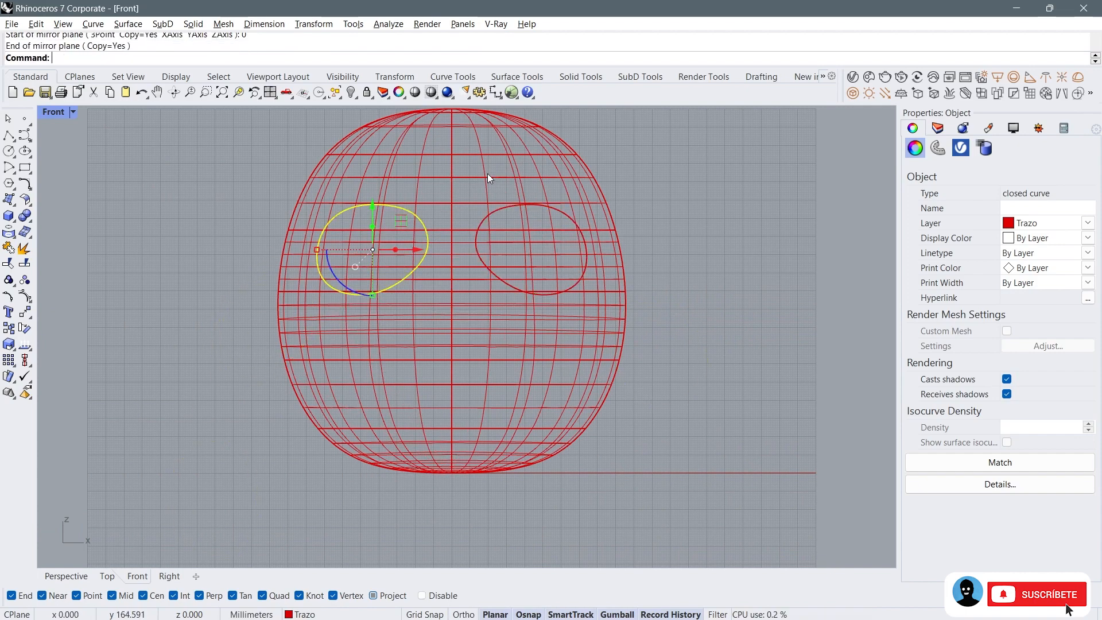
click(268, 93)
click(614, 145)
right_drag(728, 177, 756, 167)
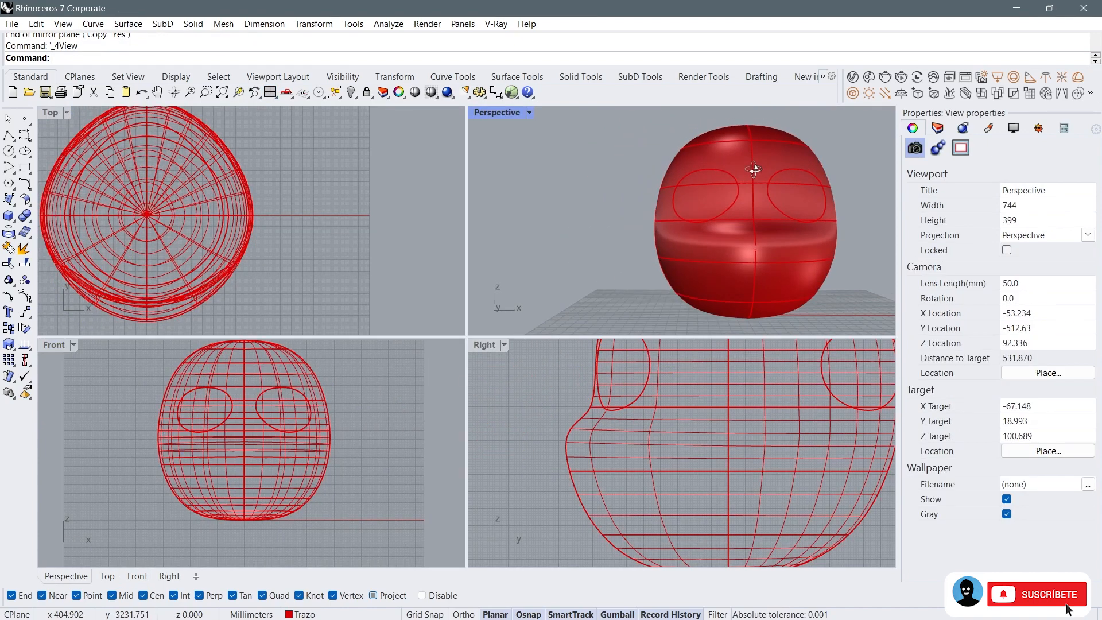
double_click(53, 345)
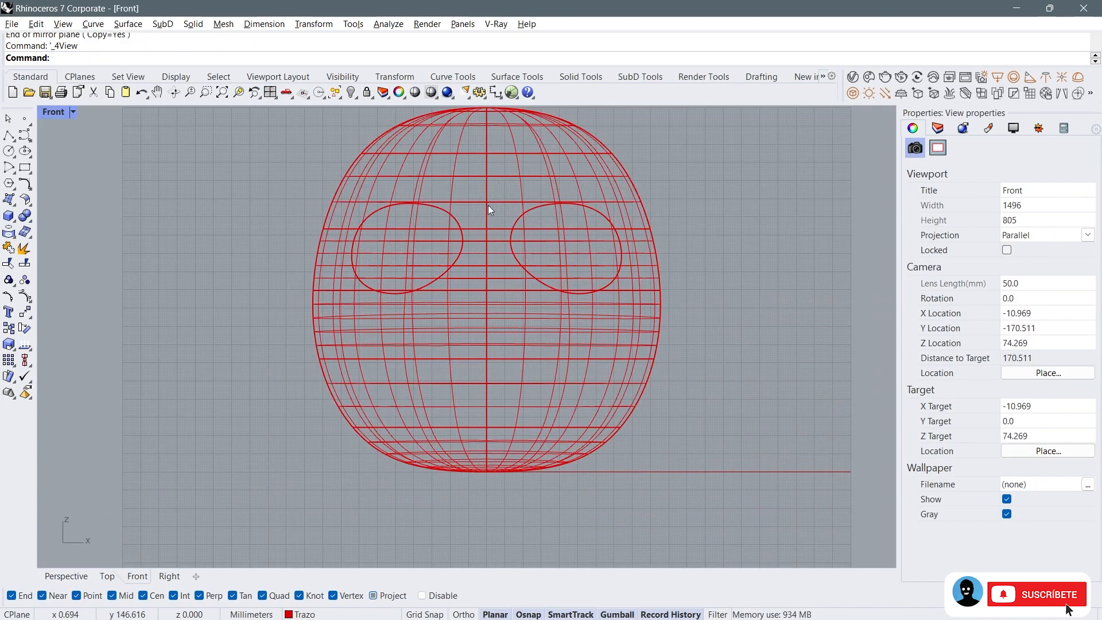
click(457, 219)
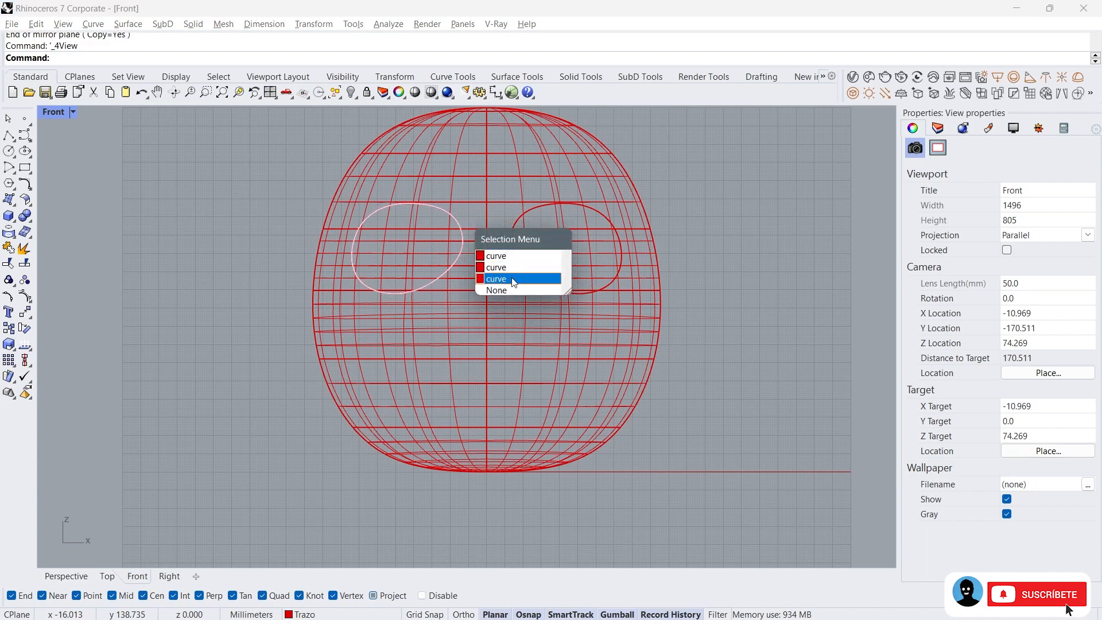
click(512, 289)
click(268, 93)
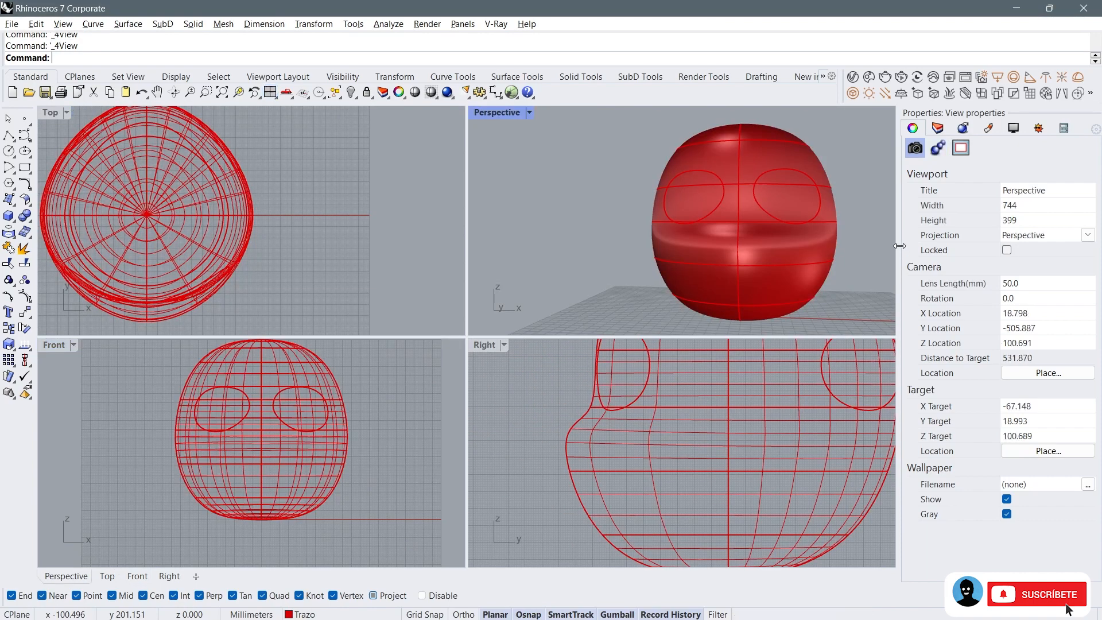
Step: Delete the projected curve on the back of the head, leaving the two eye curves on the face
right_drag(801, 371, 630, 396)
scroll(628, 393, up, 4)
click(636, 366)
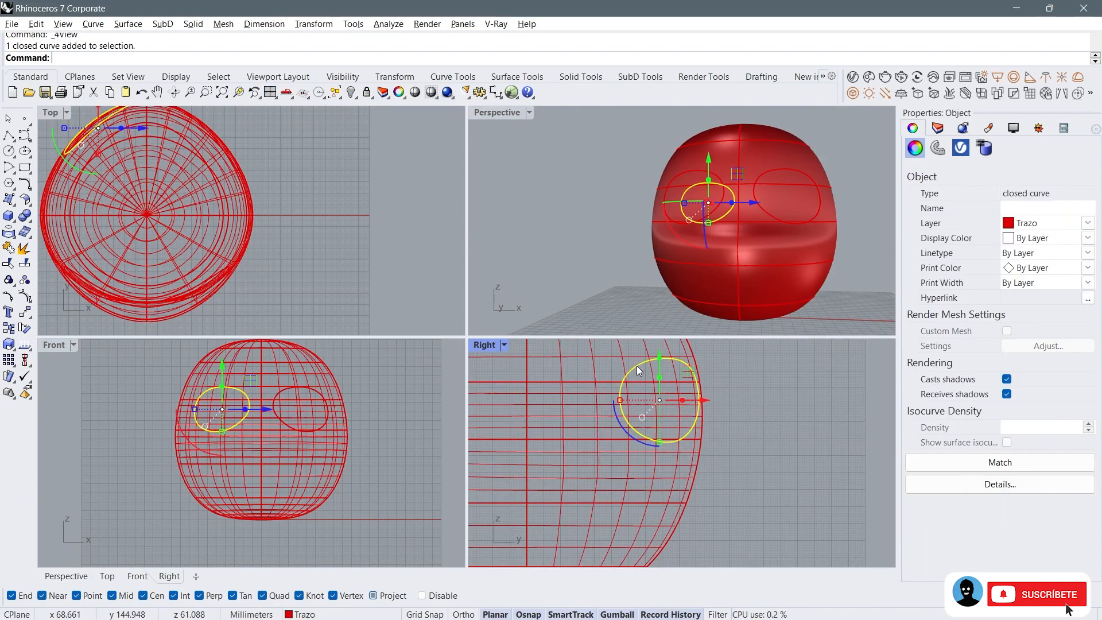
key(Delete)
right_drag(792, 207, 512, 210)
scroll(739, 386, down, 12)
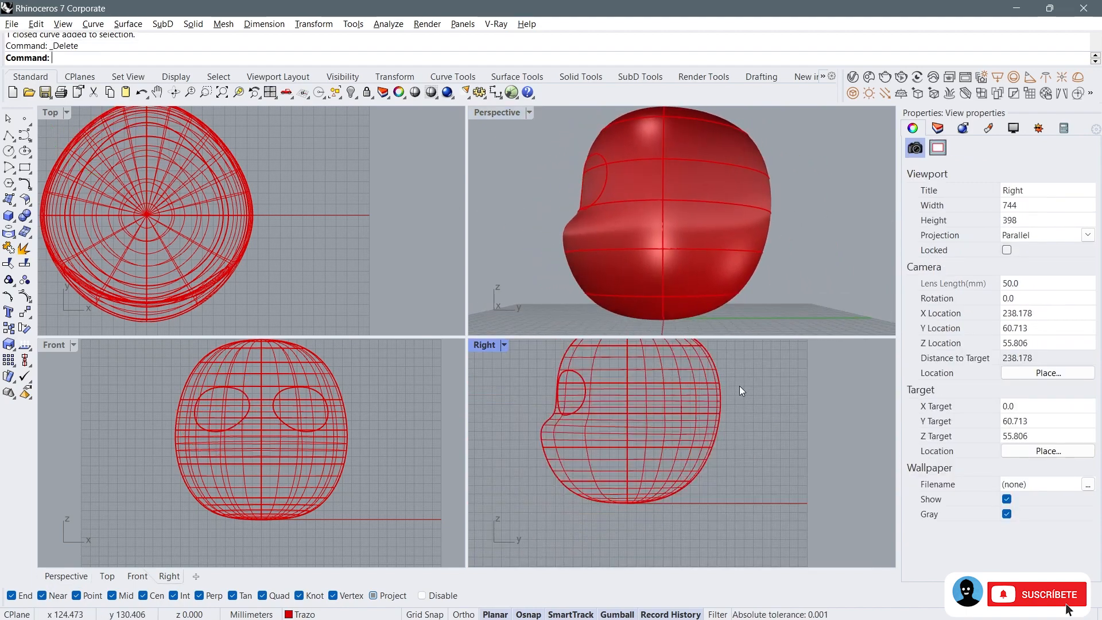
right_drag(619, 268, 629, 203)
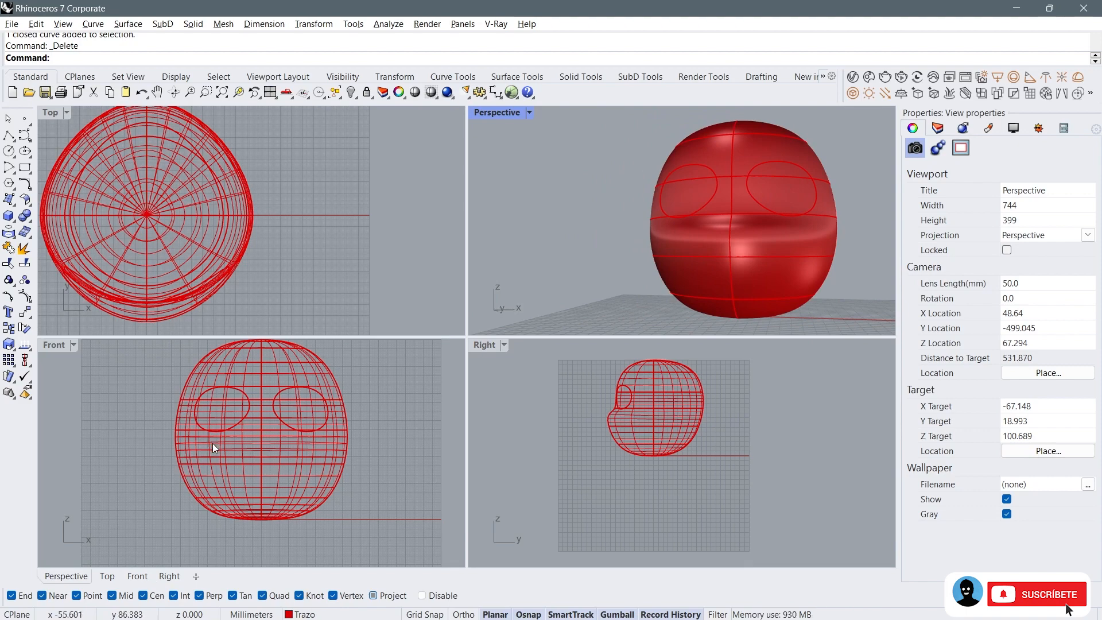
Step: In the maximized Front view, draw an open five-point, degree 3 smile curve in the empty space beside the head
right_drag(158, 426, 149, 412)
double_click(54, 346)
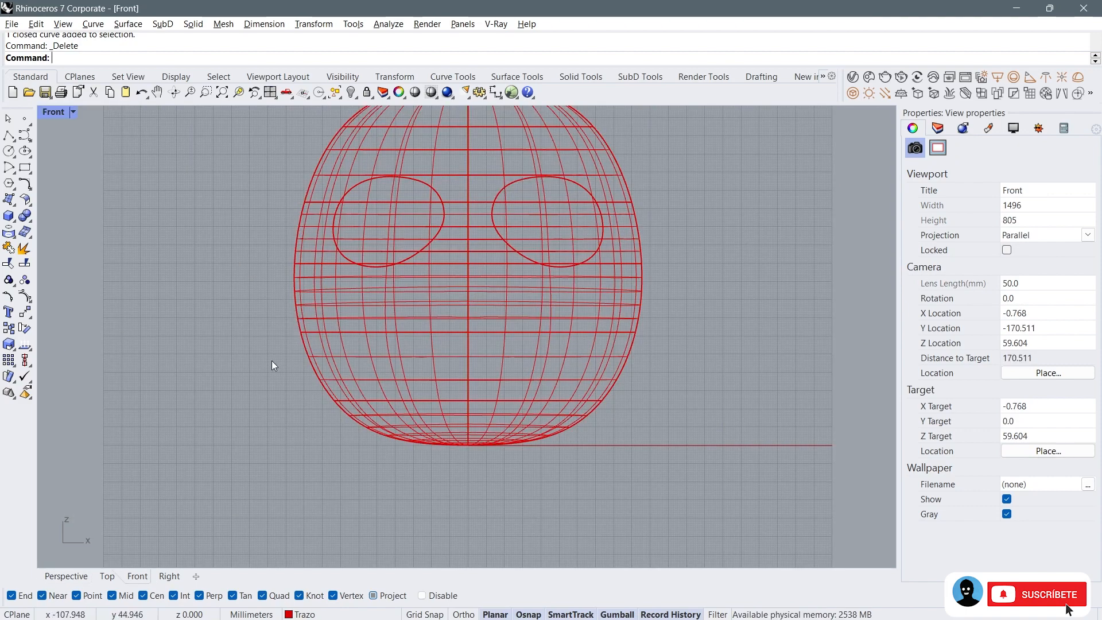
scroll(272, 362, down, 3)
scroll(209, 305, up, 3)
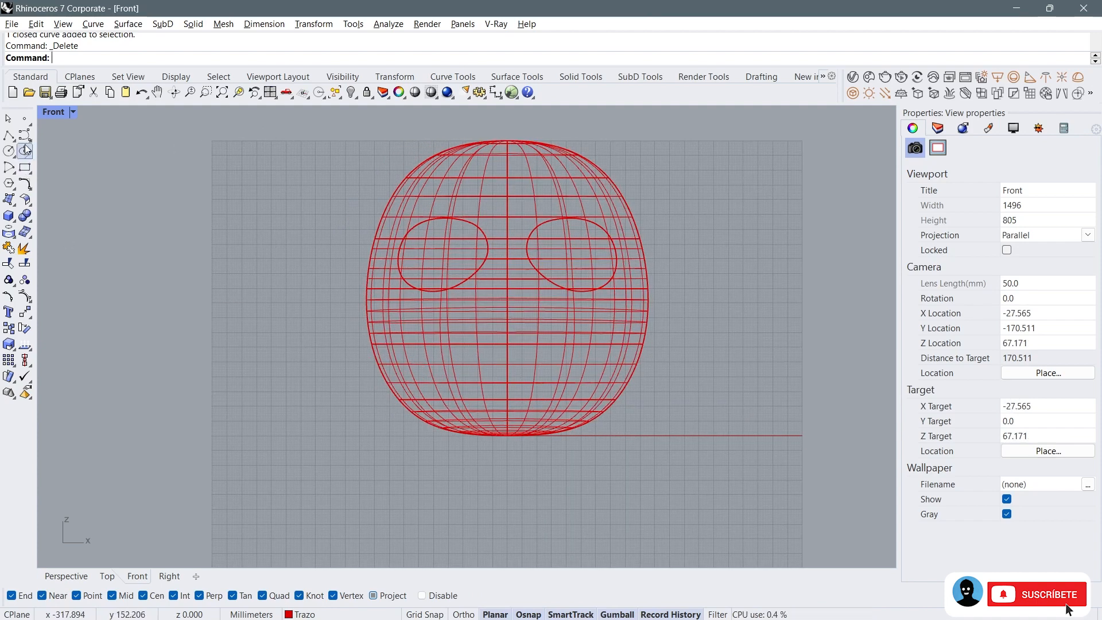
click(25, 135)
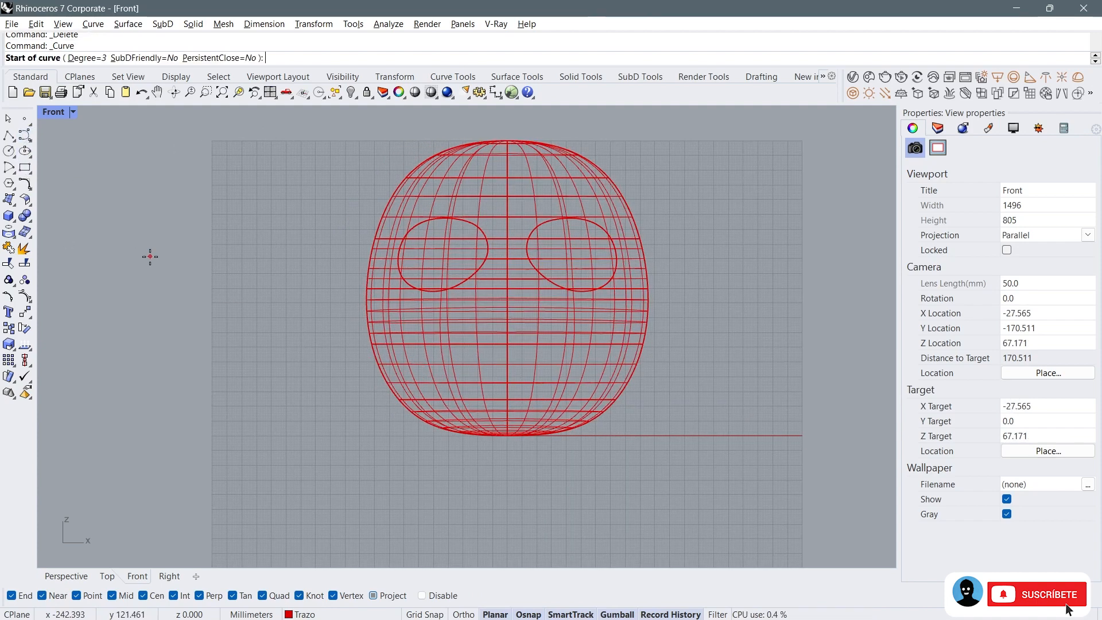
click(113, 230)
click(150, 307)
click(218, 318)
click(276, 314)
click(318, 286)
key(Return)
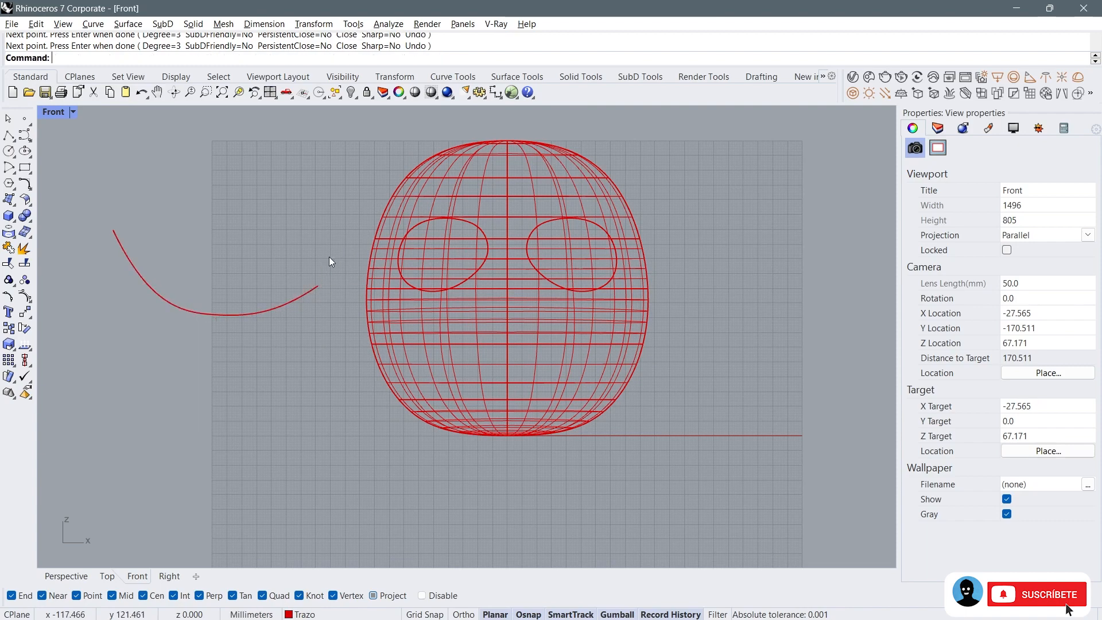
click(278, 306)
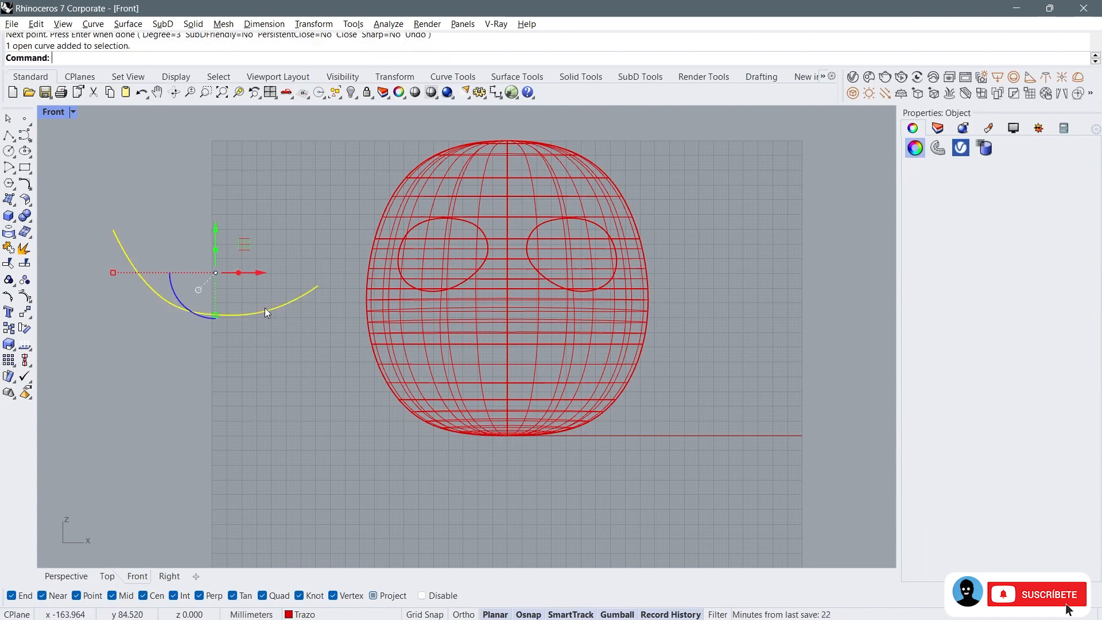
click(181, 234)
Step: Draw half of a mouth curve below the first smile curve, starting with two horizontally aligned points and curving up to the outer corner
right_drag(236, 312, 290, 301)
right_click(283, 357)
scroll(283, 357, up, 2)
scroll(282, 357, up, 1)
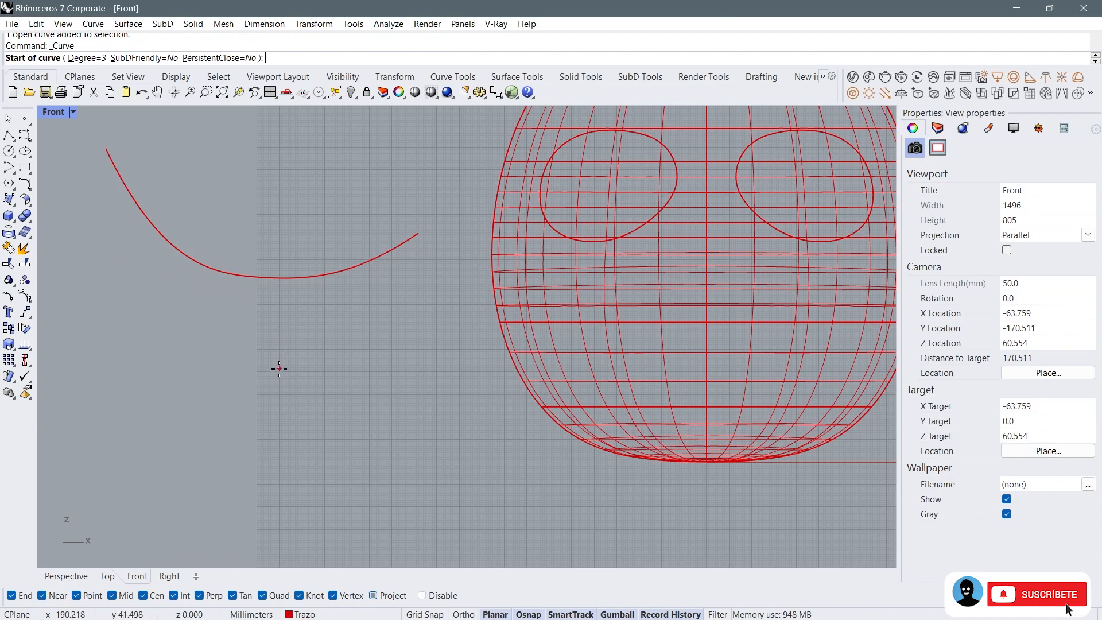
click(279, 368)
key(F8)
scroll(245, 341, up, 2)
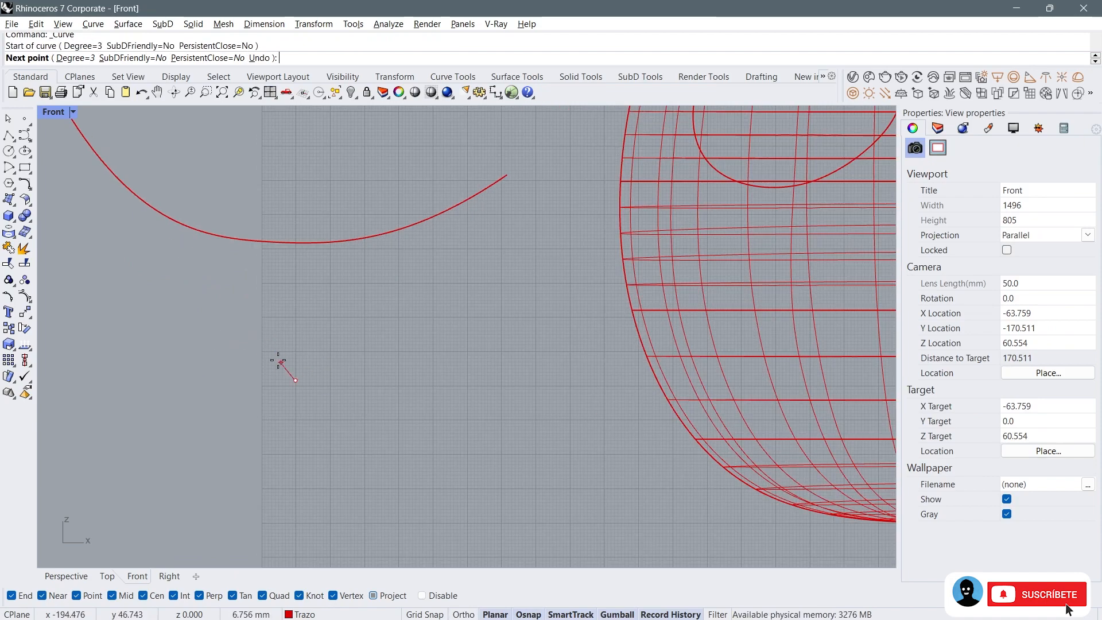
click(209, 366)
key(F8)
scroll(249, 364, up, 1)
scroll(187, 329, down, 2)
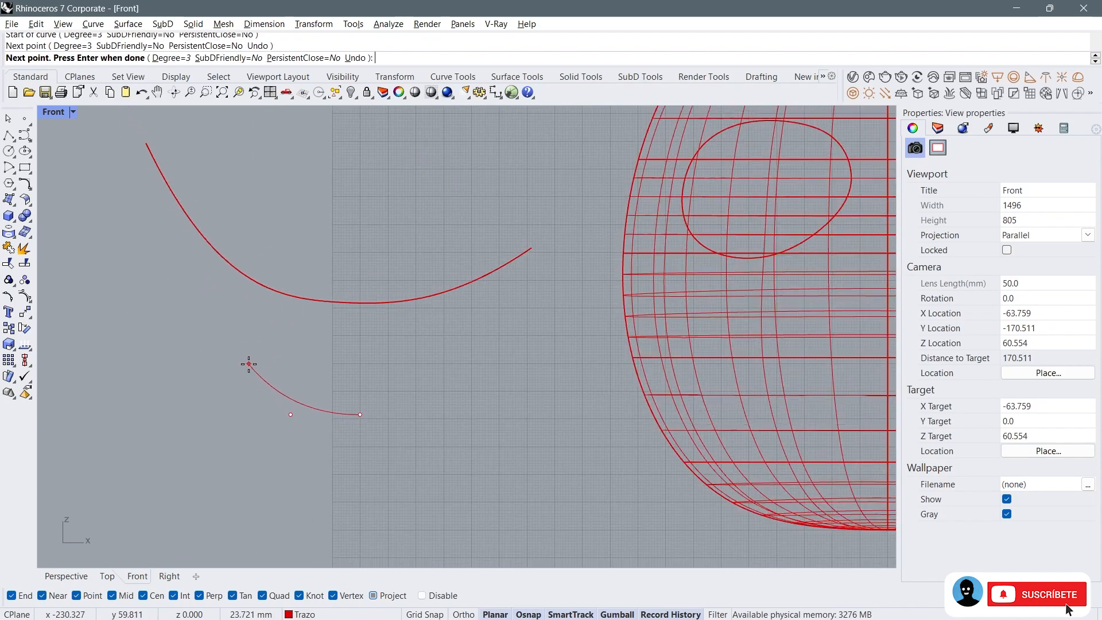
click(188, 357)
click(147, 273)
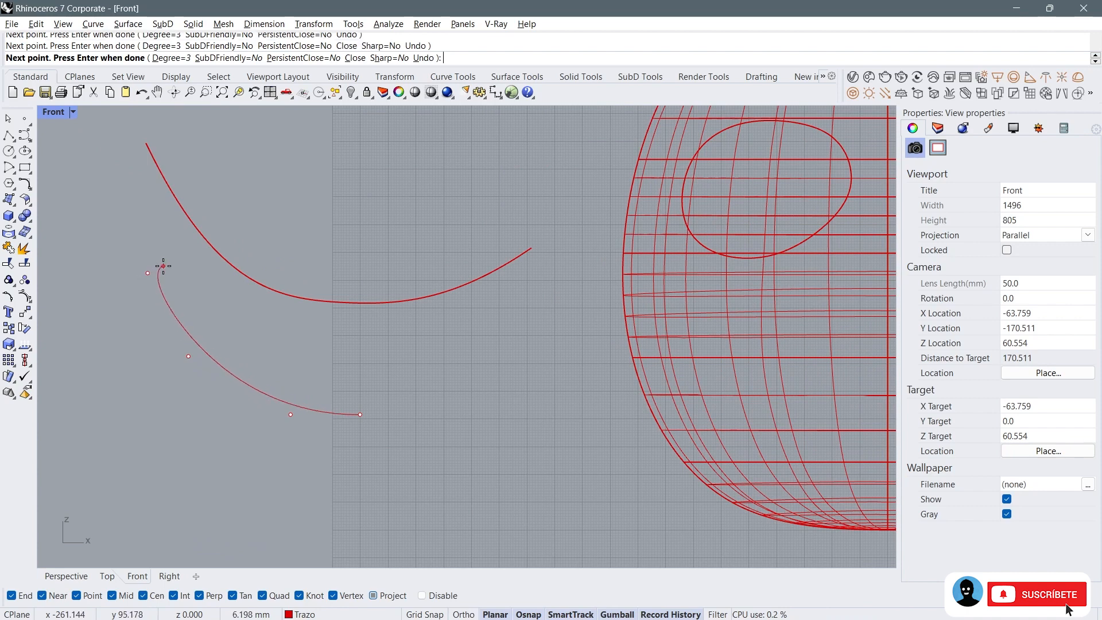
click(152, 253)
key(Return)
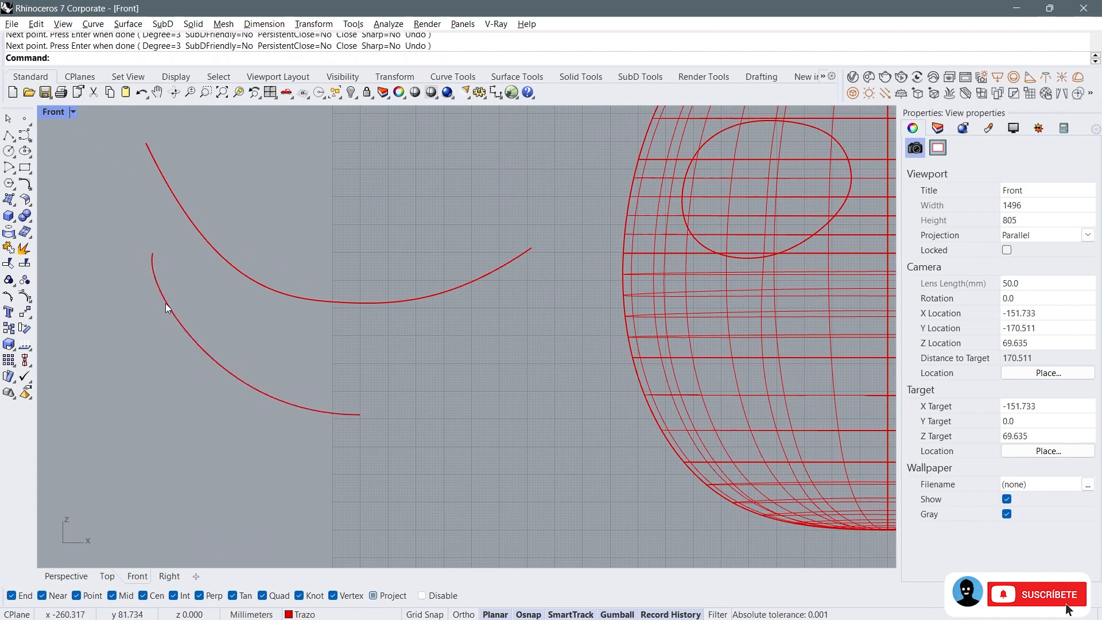
Step: Mirror the half mouth curve across a vertical plane through its lower endpoint, keeping the original
click(167, 303)
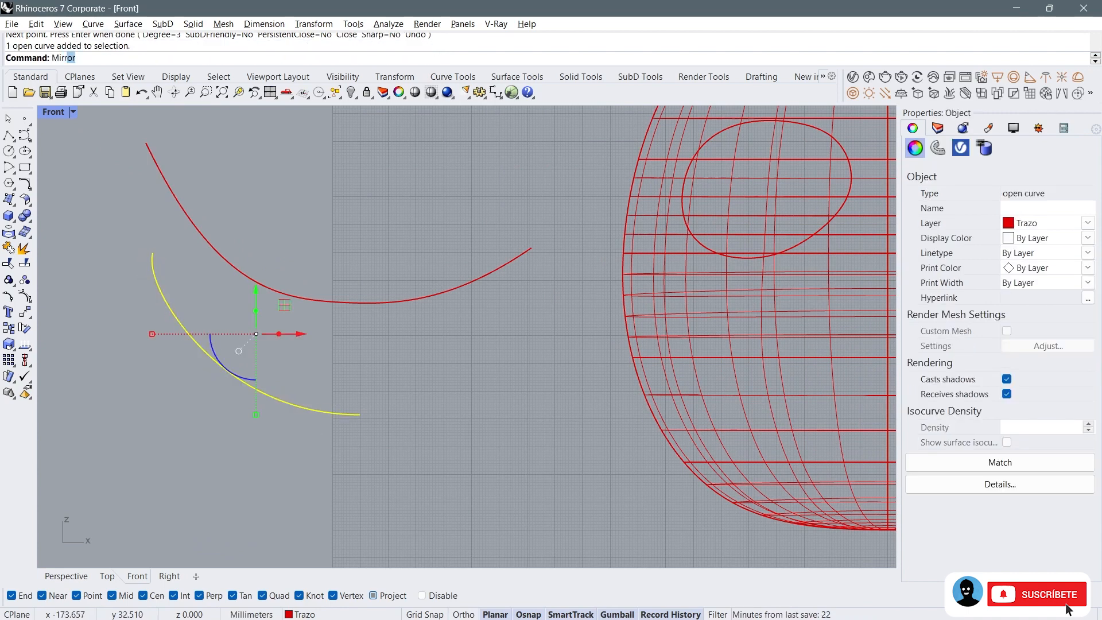
key(Return)
click(360, 414)
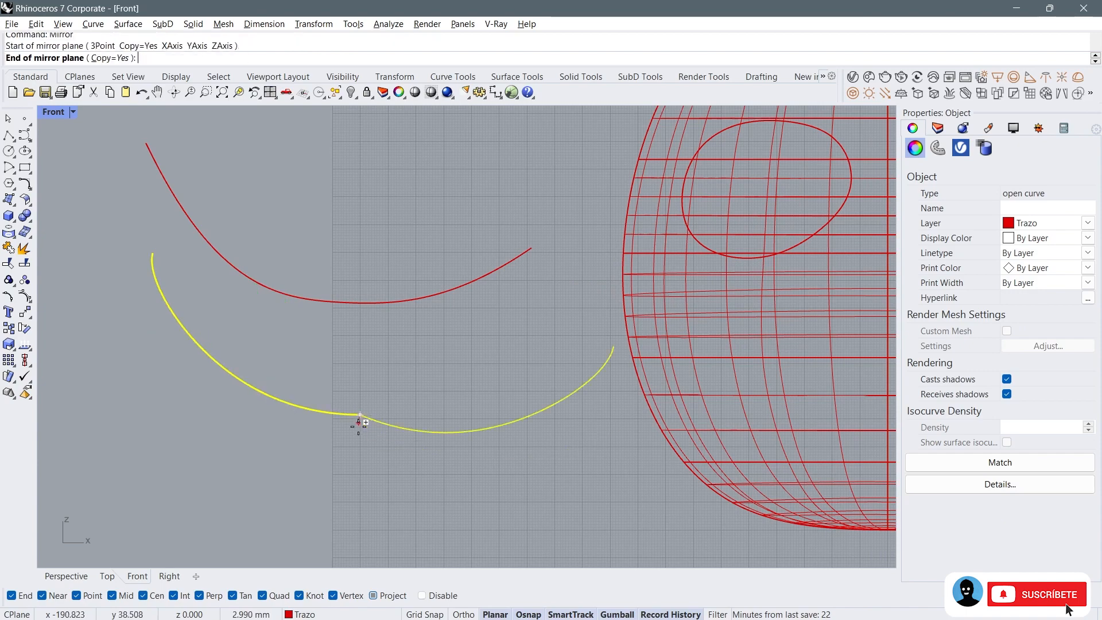
click(361, 451)
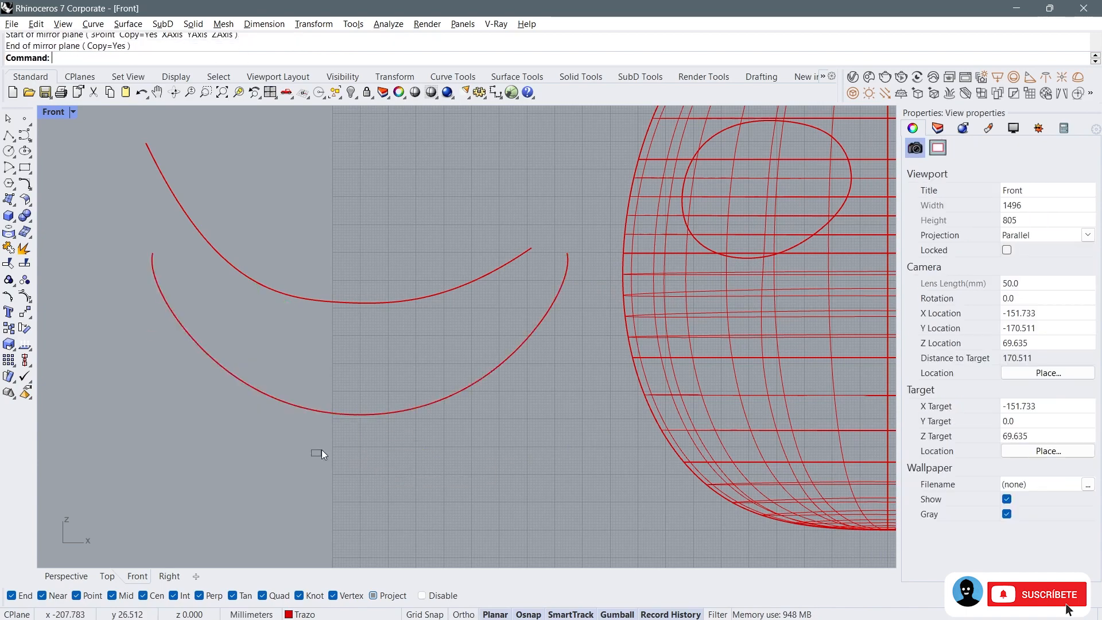
Step: Join the two mouth halves into one open curve and accept breaking their history
click(354, 414)
shift+click(381, 415)
click(386, 428)
drag(387, 430, 333, 396)
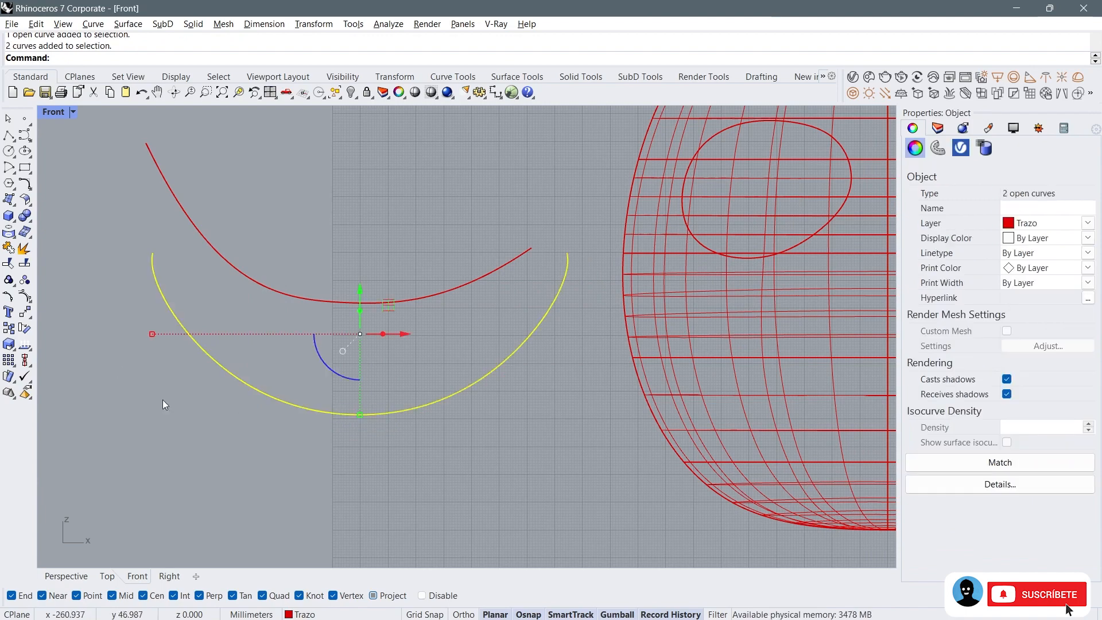
click(9, 250)
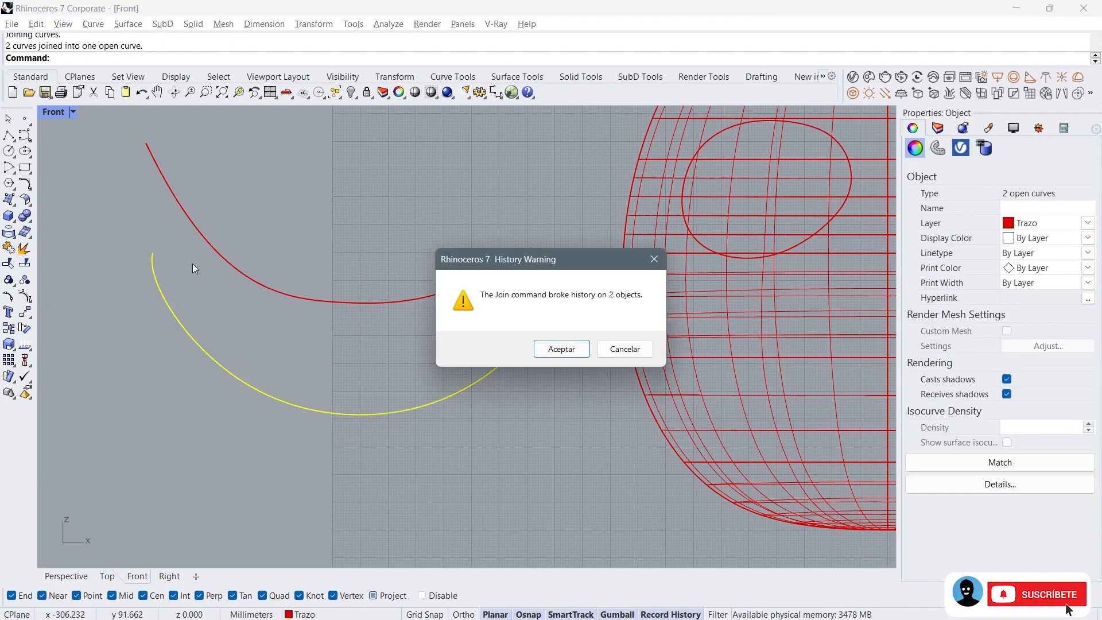
click(559, 348)
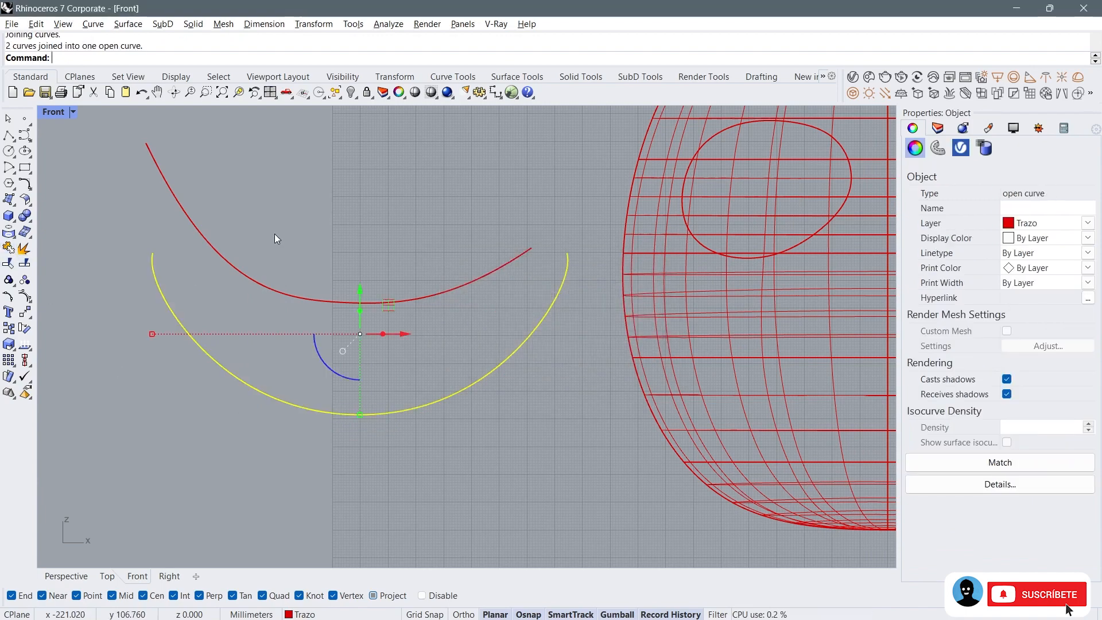
Step: Show the mouth curve's control points and move the pair just below the tips slightly inward and down
click(25, 281)
click(148, 274)
drag(118, 265, 567, 316)
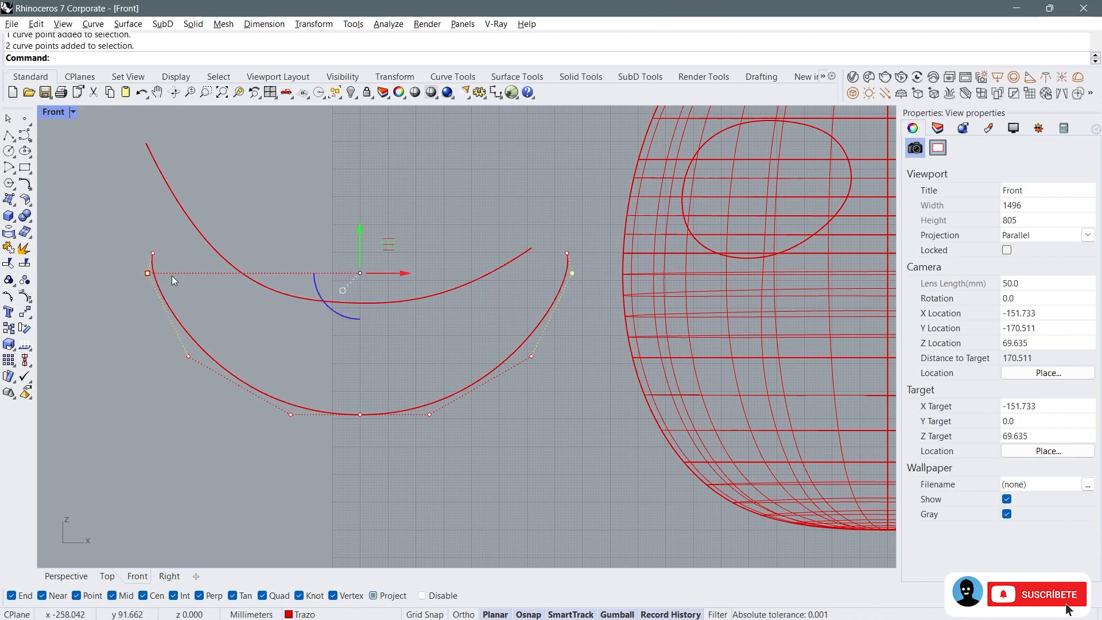
drag(150, 274, 159, 275)
drag(160, 273, 160, 273)
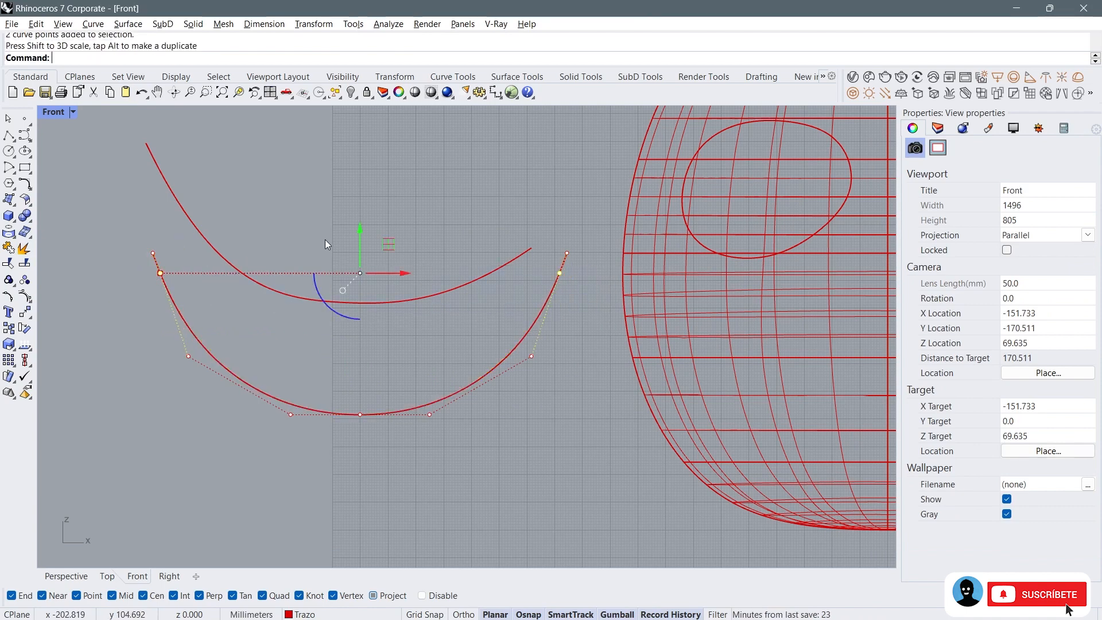
mouse_move(365, 230)
mouse_down()
mouse_move(359, 253)
mouse_move(364, 241)
mouse_up()
key(Escape)
drag(122, 239, 571, 262)
mouse_move(352, 207)
mouse_down()
mouse_move(362, 194)
mouse_move(360, 207)
mouse_up()
Step: Move the first smile curve up and away from the symmetric mouth curve, and hide the control points
click(185, 213)
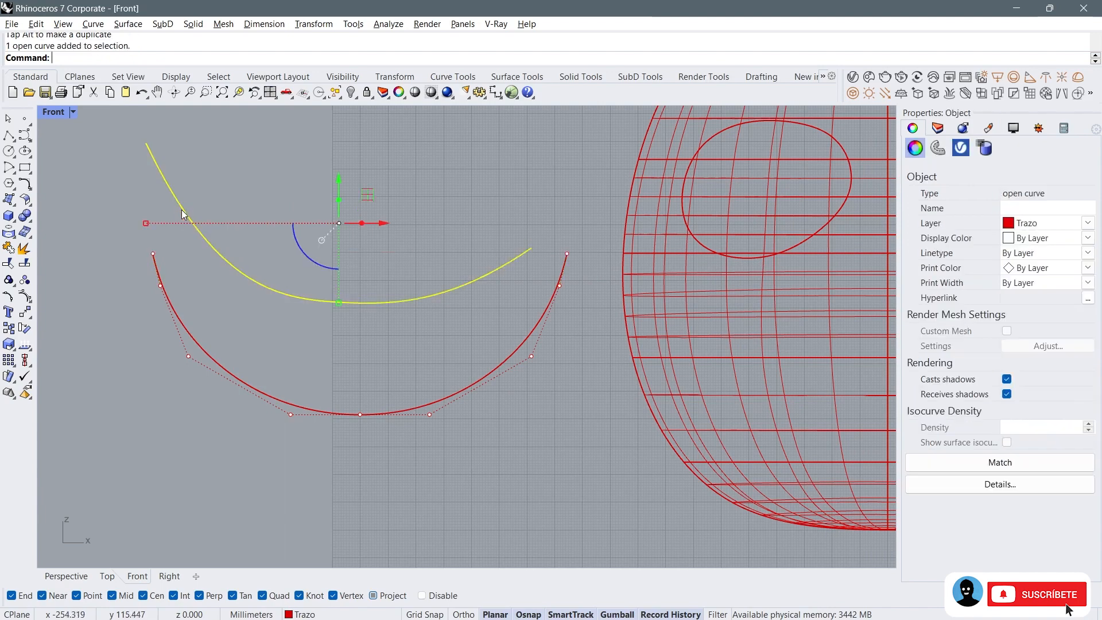
right_drag(301, 217, 290, 245)
scroll(244, 252, down, 5)
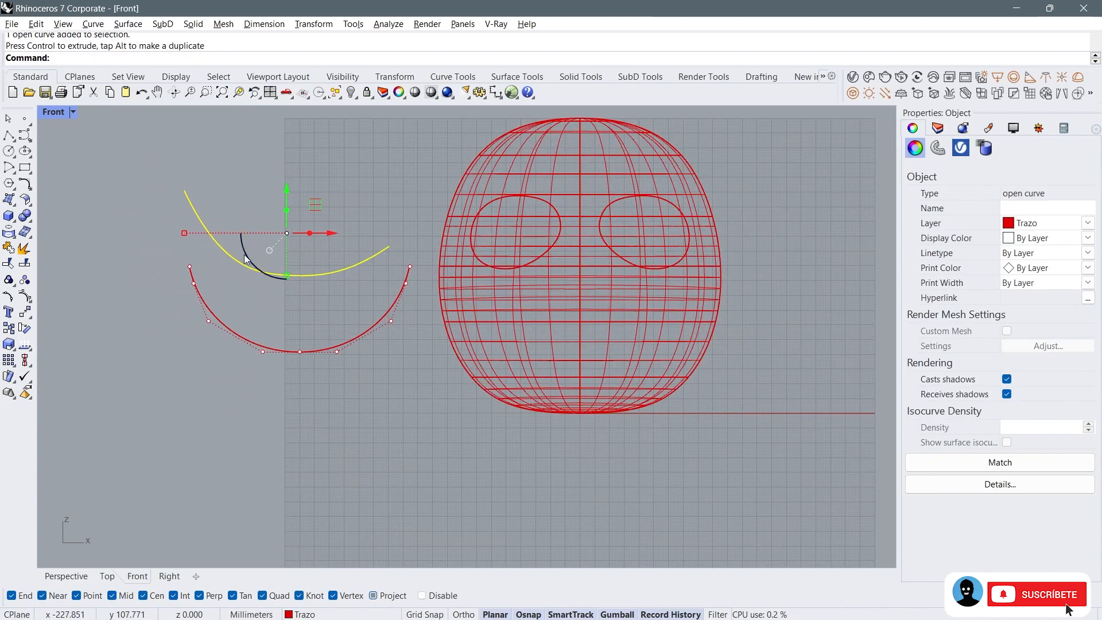
drag(317, 204, 302, 159)
click(240, 333)
click(325, 298)
Step: Move the symmetric mouth curve onto the lower face of the head and fine-tune its size and height
click(218, 322)
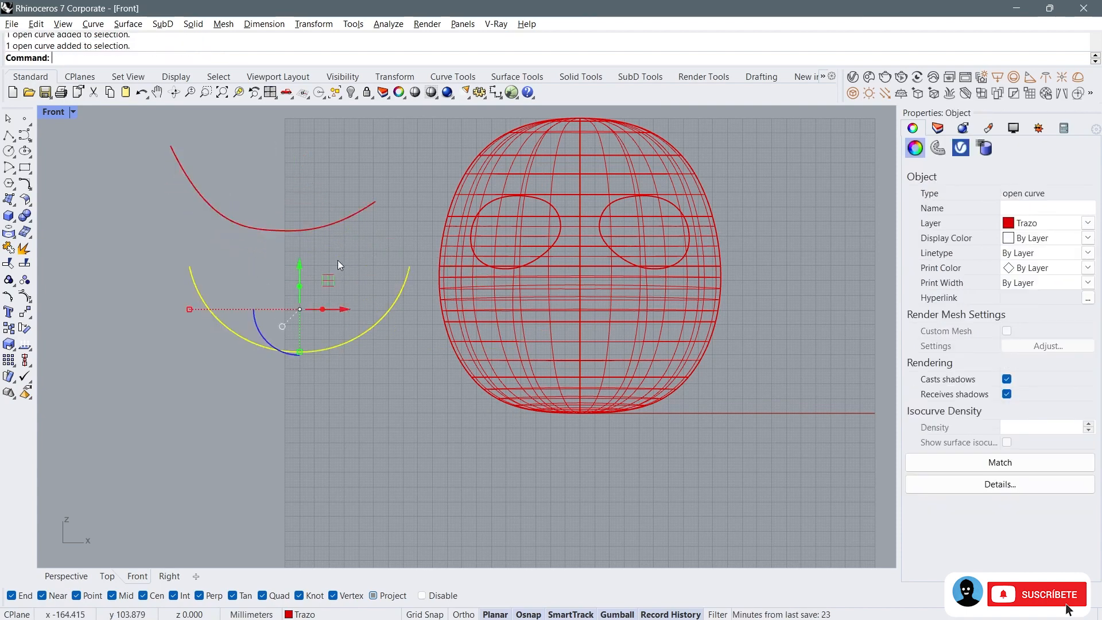
drag(323, 278, 601, 308)
drag(579, 377, 581, 366)
drag(470, 342, 467, 342)
drag(581, 293, 585, 287)
drag(576, 362, 578, 369)
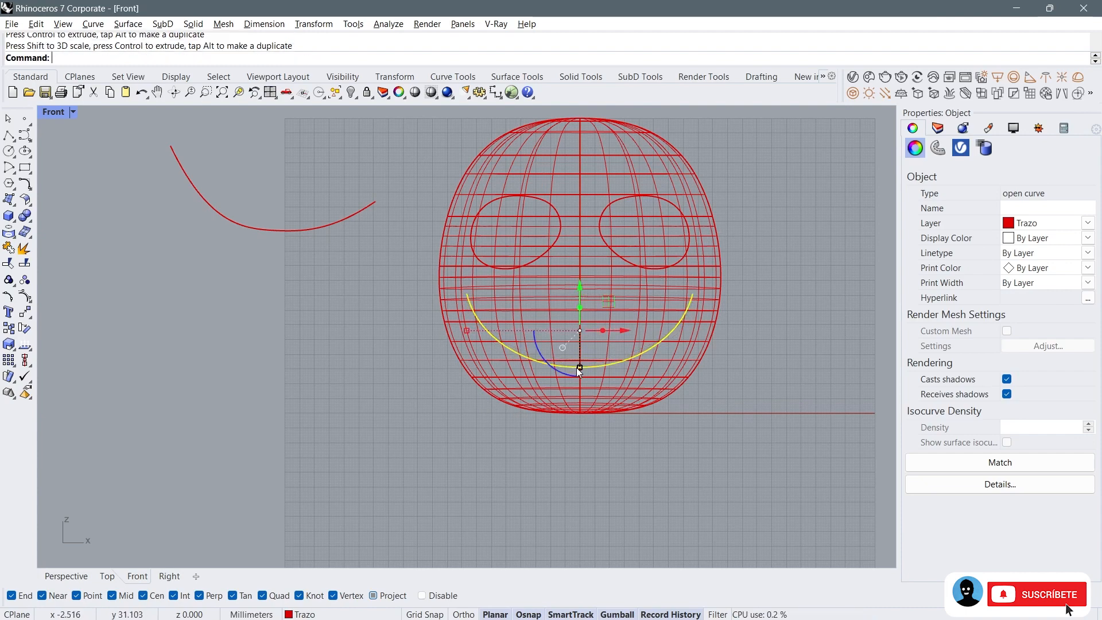
click(578, 294)
key(Escape)
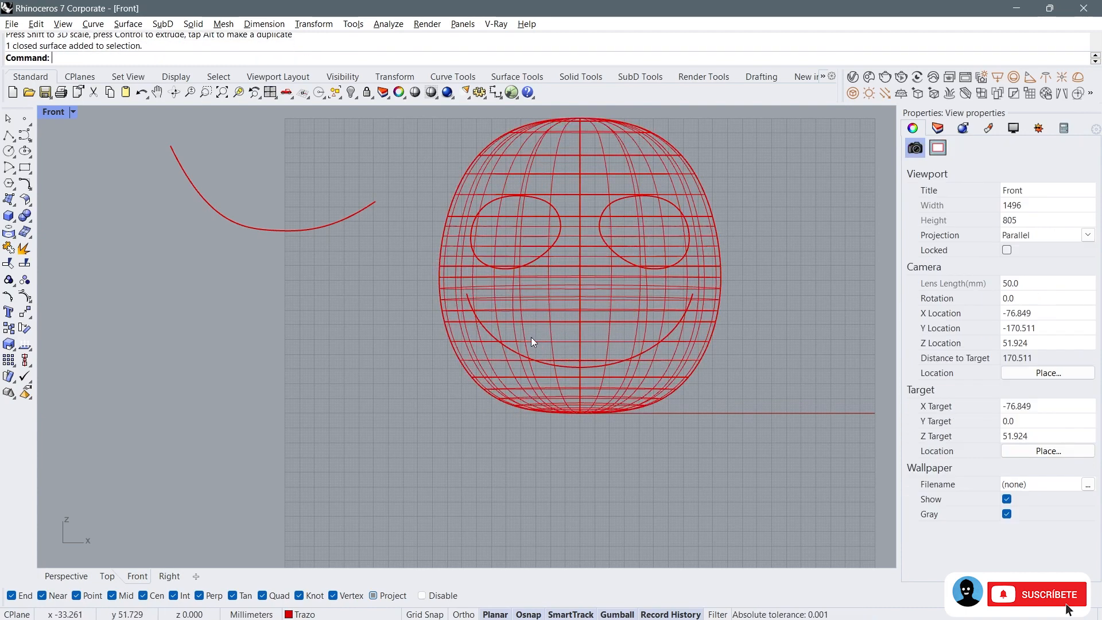
Step: Nudge the mouth curve slightly downward on the head in the Front view
click(496, 339)
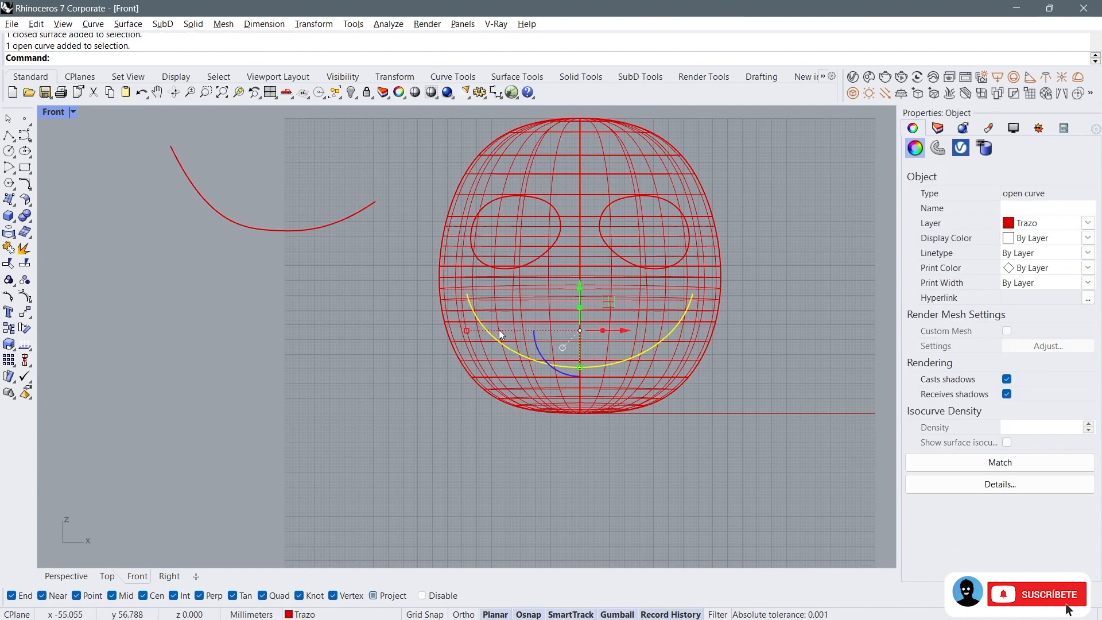
scroll(498, 329, up, 3)
drag(528, 295, 528, 302)
right_drag(437, 342, 379, 342)
scroll(370, 330, down, 2)
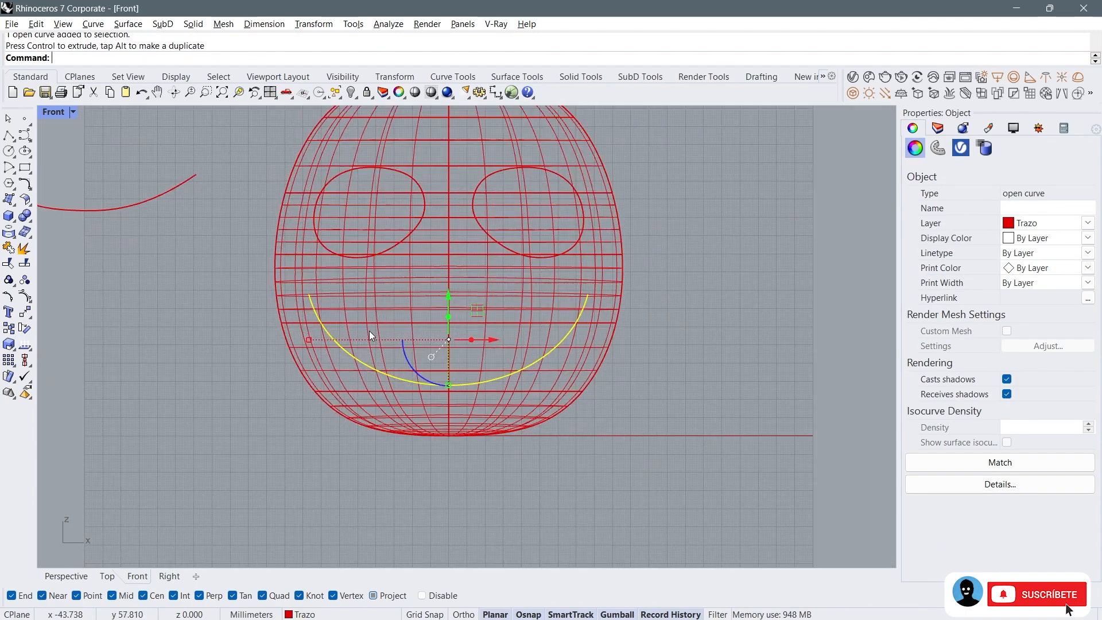
scroll(370, 330, up, 2)
click(233, 342)
scroll(344, 320, up, 3)
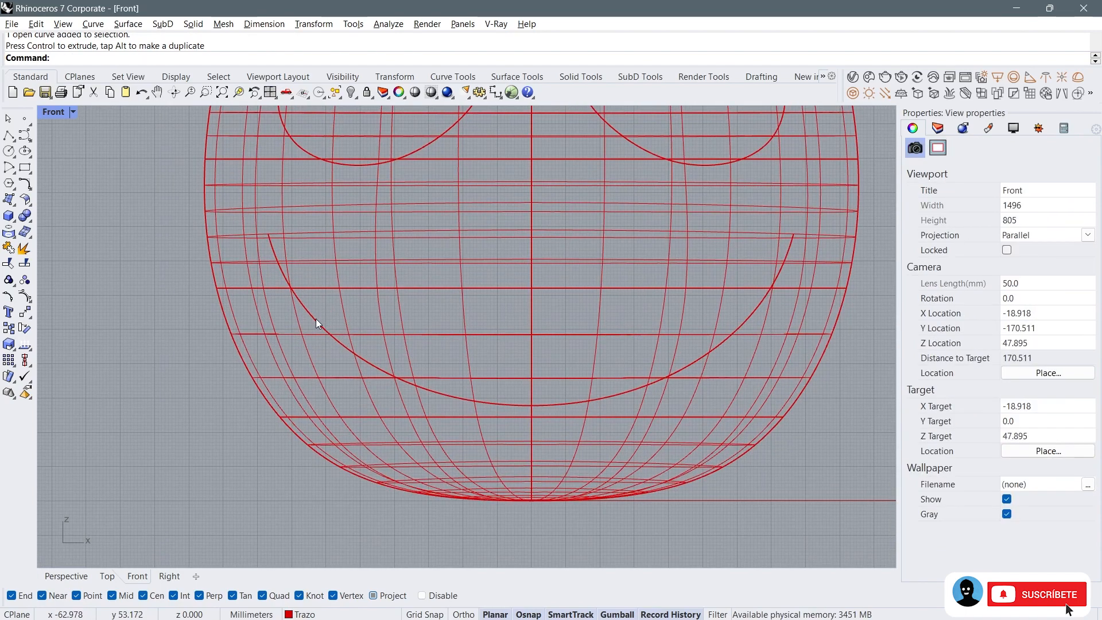
click(316, 319)
right_drag(517, 271, 483, 261)
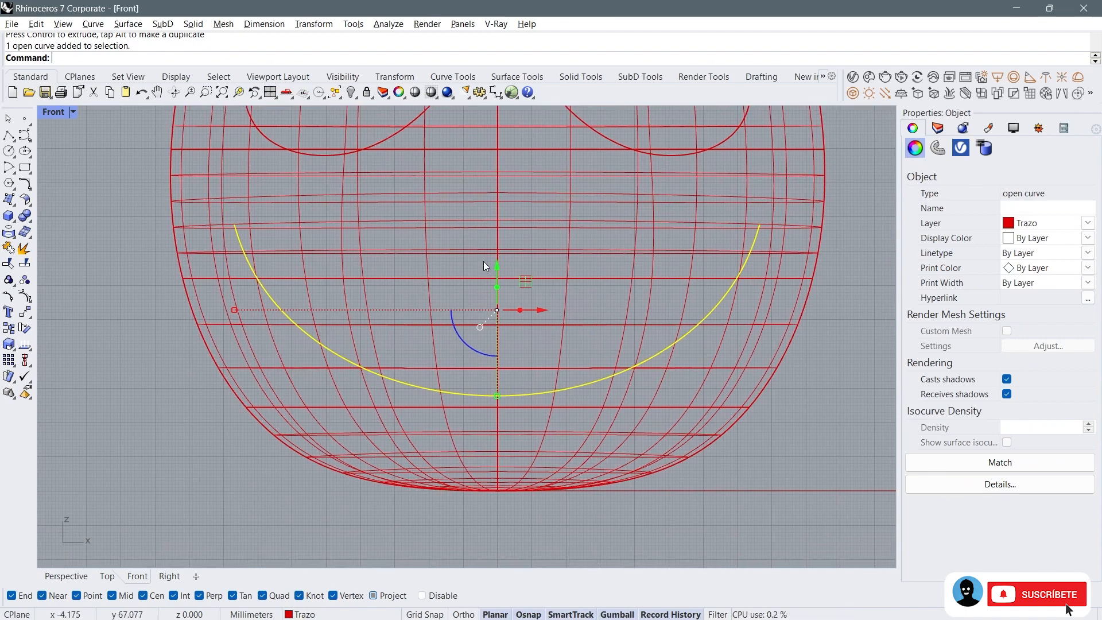
Step: Shift the mouth curve sideways off the head, and align it back by its vertical center to point 0
scroll(543, 308, down, 3)
right_drag(529, 315, 443, 296)
drag(463, 267, 167, 288)
scroll(307, 331, down, 3)
right_drag(307, 330, 368, 326)
click(22, 361)
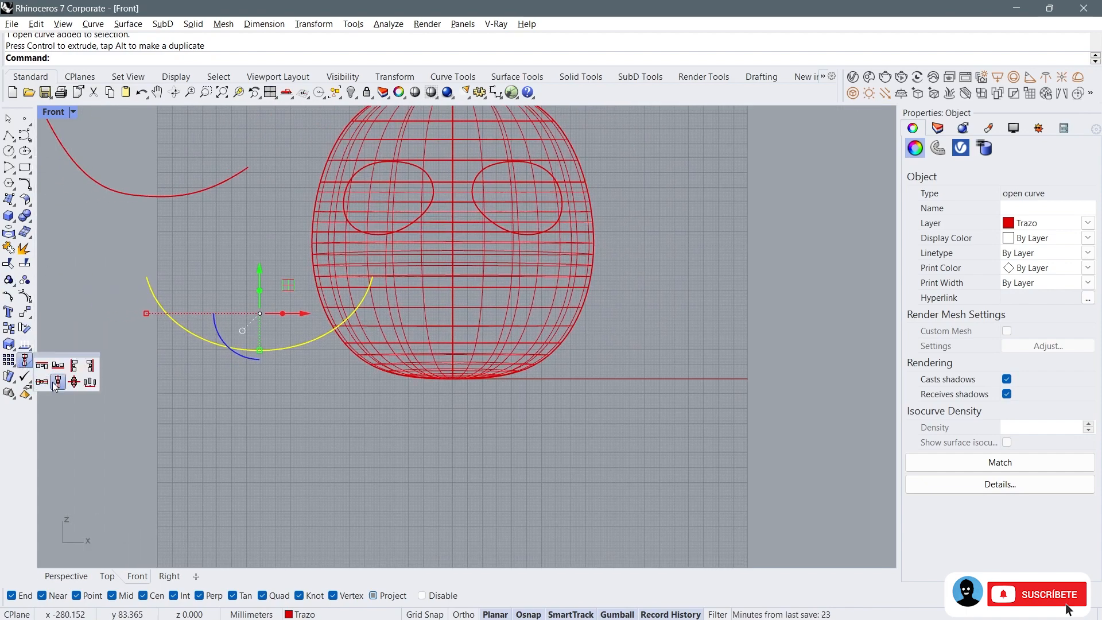
click(57, 382)
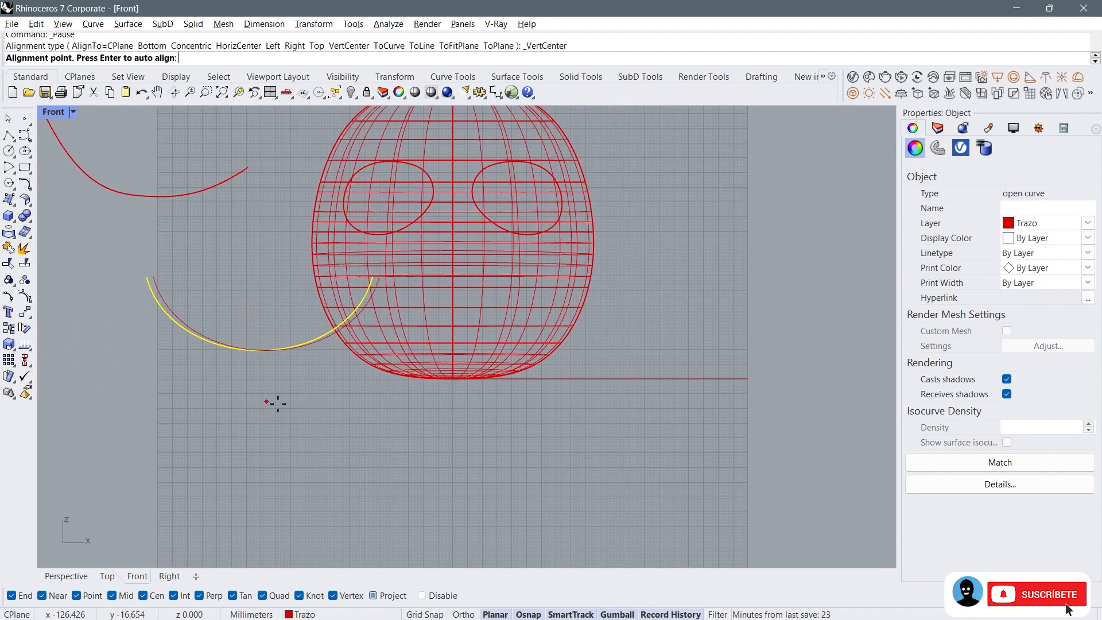
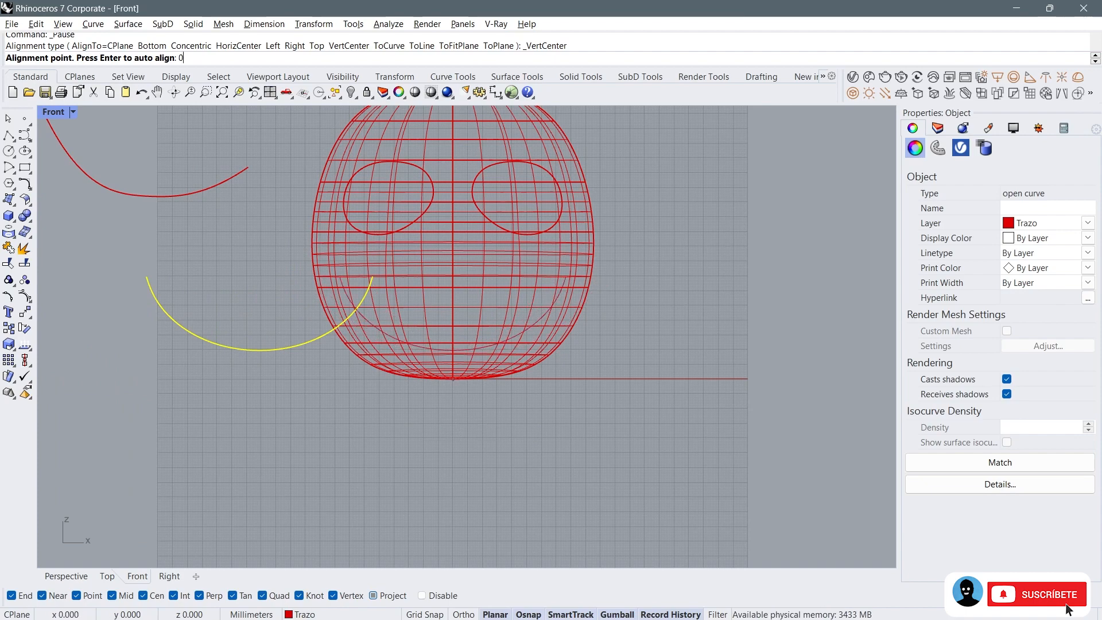
key(Return)
Step: Widen the mouth curve slightly and adjust its height on the lower face
drag(448, 276, 457, 249)
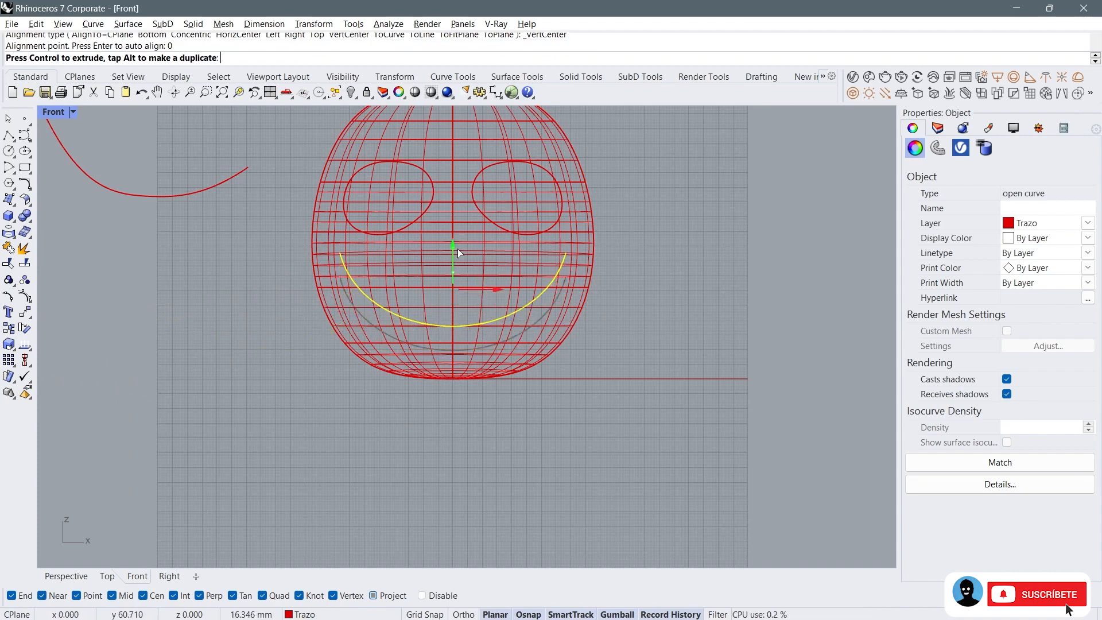
drag(339, 289, 327, 292)
drag(457, 248, 485, 321)
scroll(426, 229, up, 3)
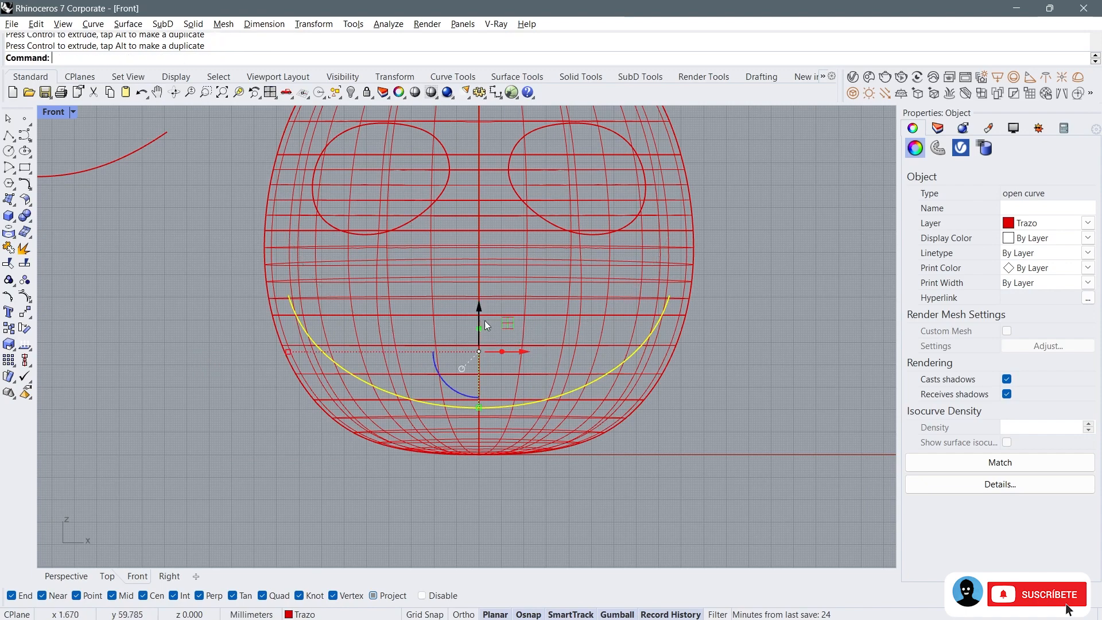
Step: Readjust the mouth curve's vertical depth and raise it slightly on the face
drag(480, 409, 484, 365)
mouse_move(481, 320)
mouse_down()
mouse_move(474, 288)
mouse_move(480, 316)
mouse_up()
drag(480, 371, 483, 412)
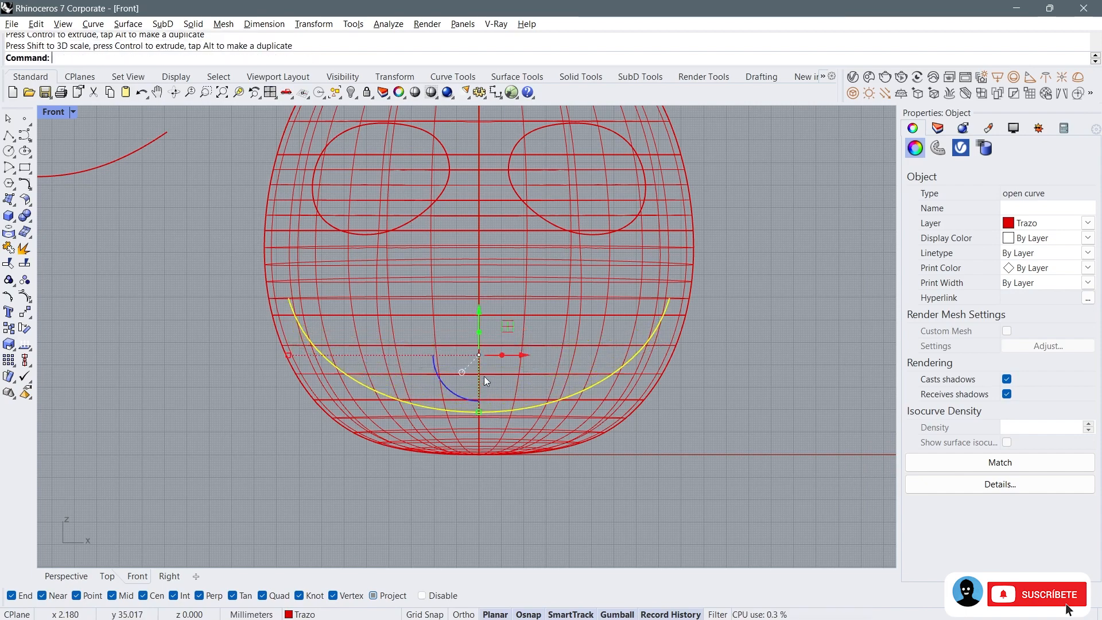
drag(477, 312, 474, 284)
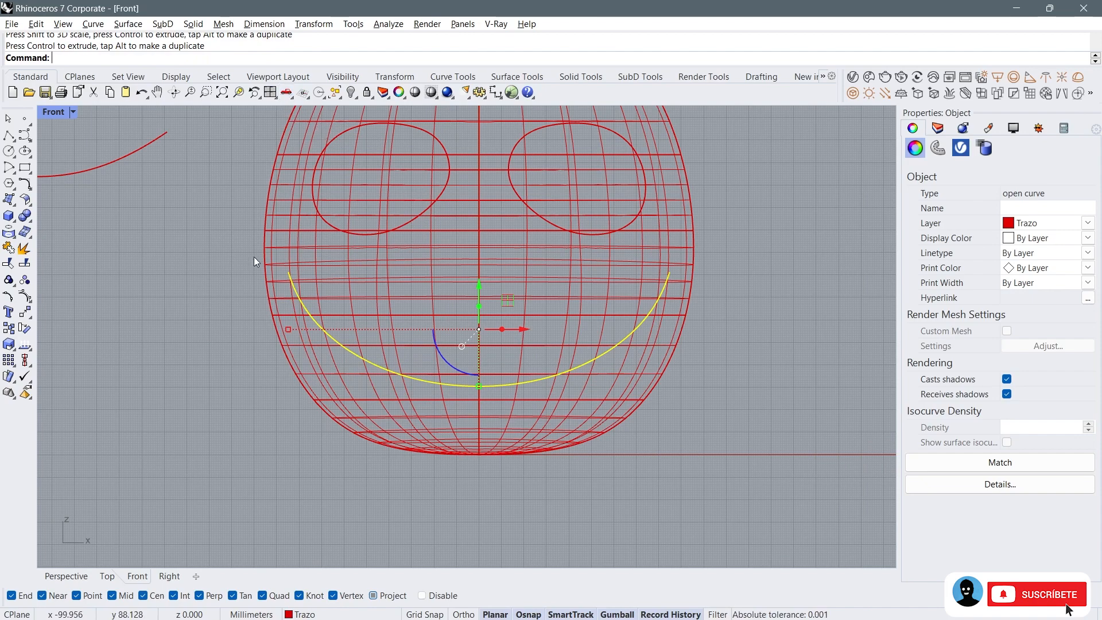
Step: Move the mouth curve horizontally to the empty space beside the head and deselect it
scroll(524, 321, down, 2)
drag(529, 329, 172, 342)
right_drag(173, 342, 331, 342)
key(Escape)
scroll(115, 337, up, 3)
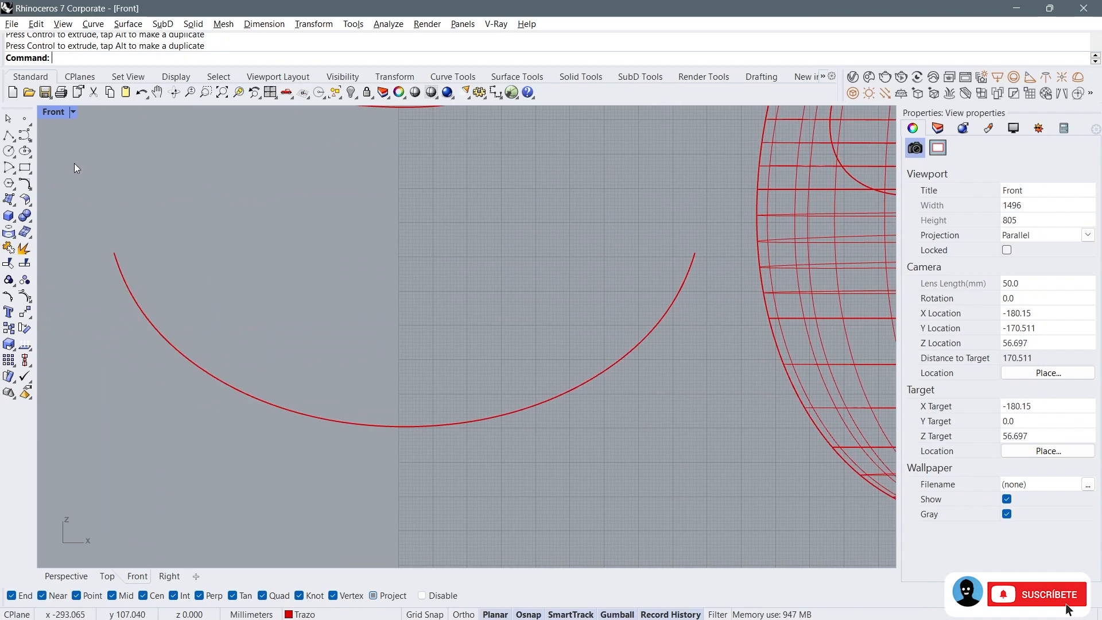
Step: Duplicate the mouth curve slightly below the original and turn on the copy's control points
click(146, 323)
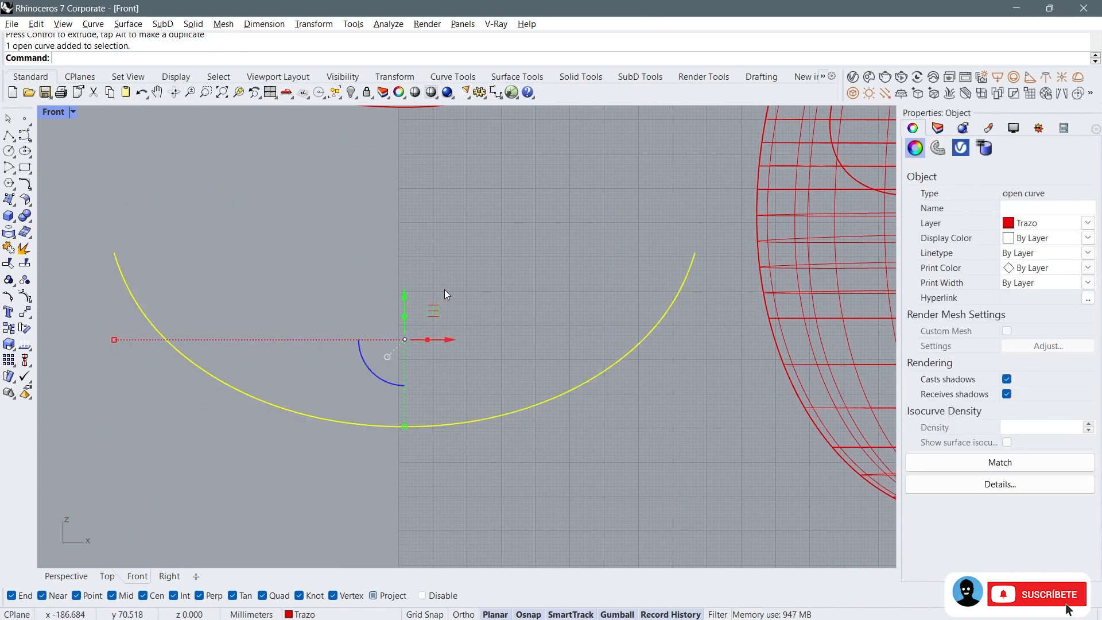
drag(406, 297, 407, 312)
click(24, 297)
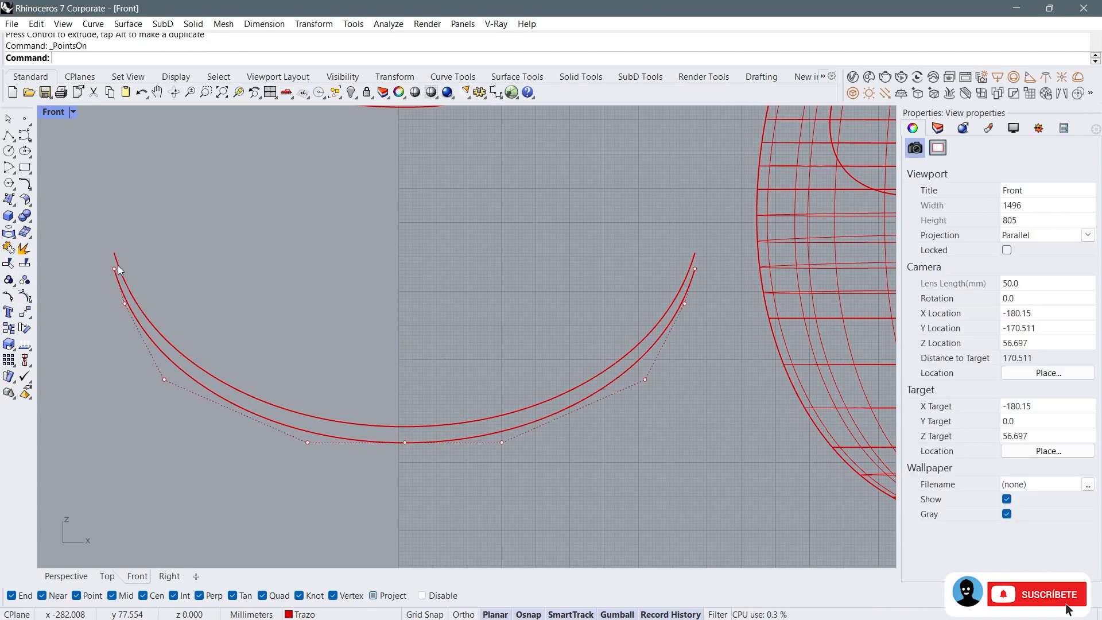
Step: Snap both end control points of the lower copy to the original mouth curve's ends, accepting the history break
click(115, 268)
drag(115, 268, 115, 253)
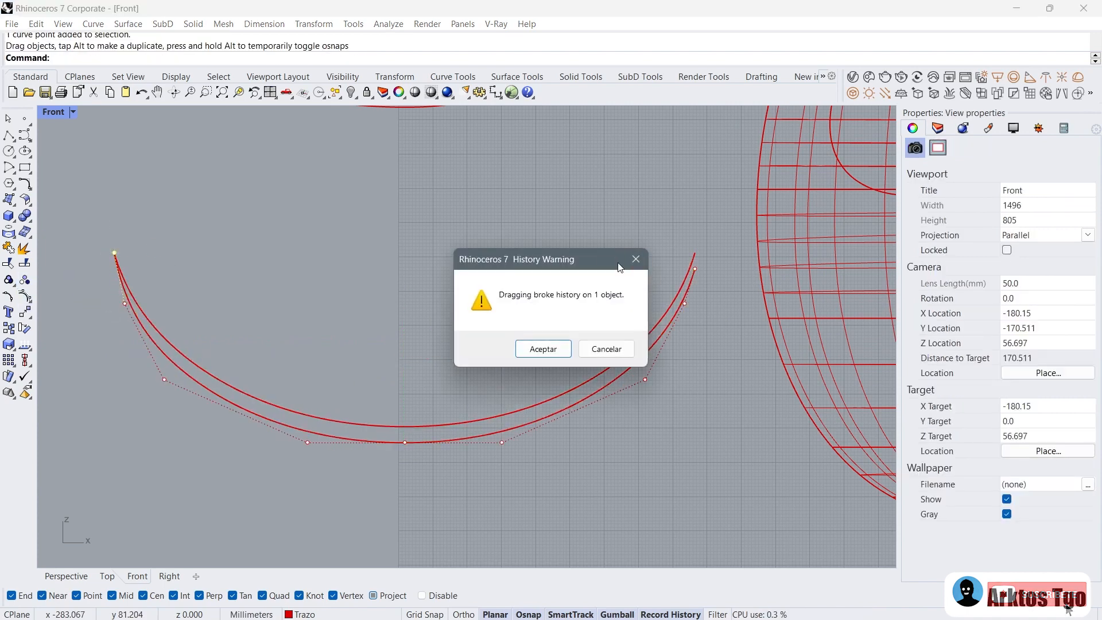
click(543, 349)
click(695, 269)
drag(695, 269, 695, 252)
key(Escape)
scroll(464, 284, down, 4)
scroll(349, 352, up, 4)
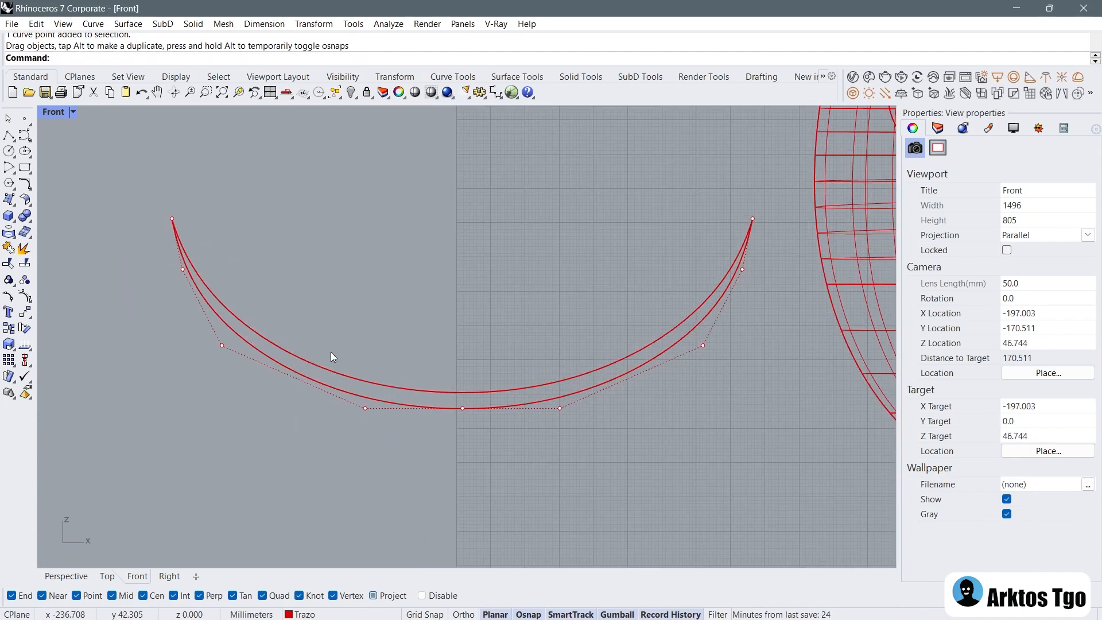
Step: Raise the five middle control points of the lower curve to make the mouth outline thinner
drag(192, 340, 603, 422)
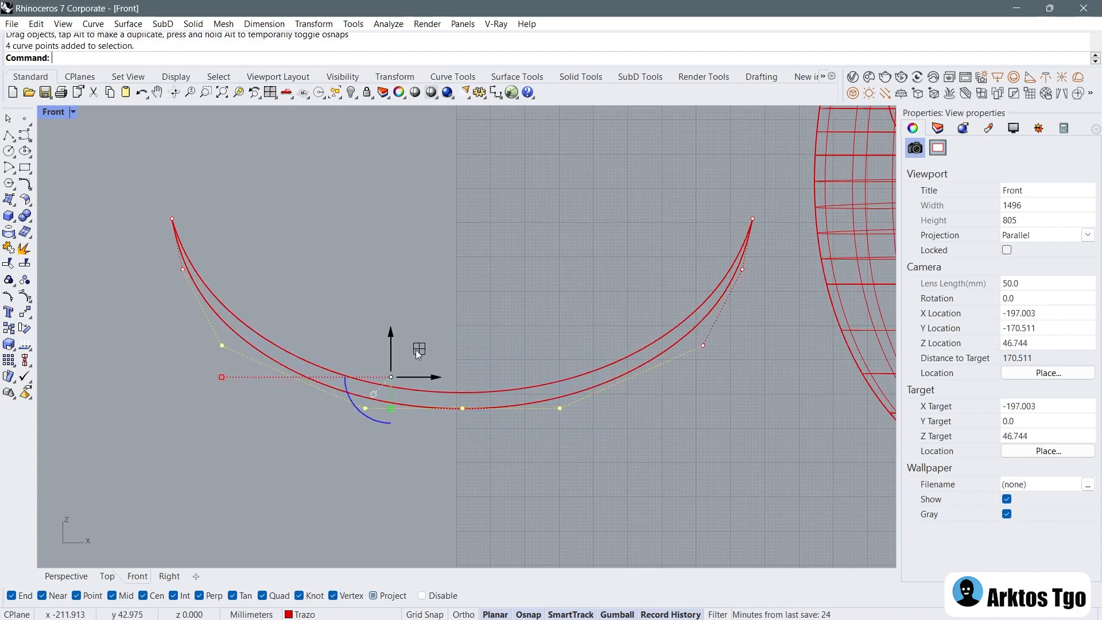
shift+click(703, 346)
scroll(379, 348, up, 3)
drag(508, 353, 512, 341)
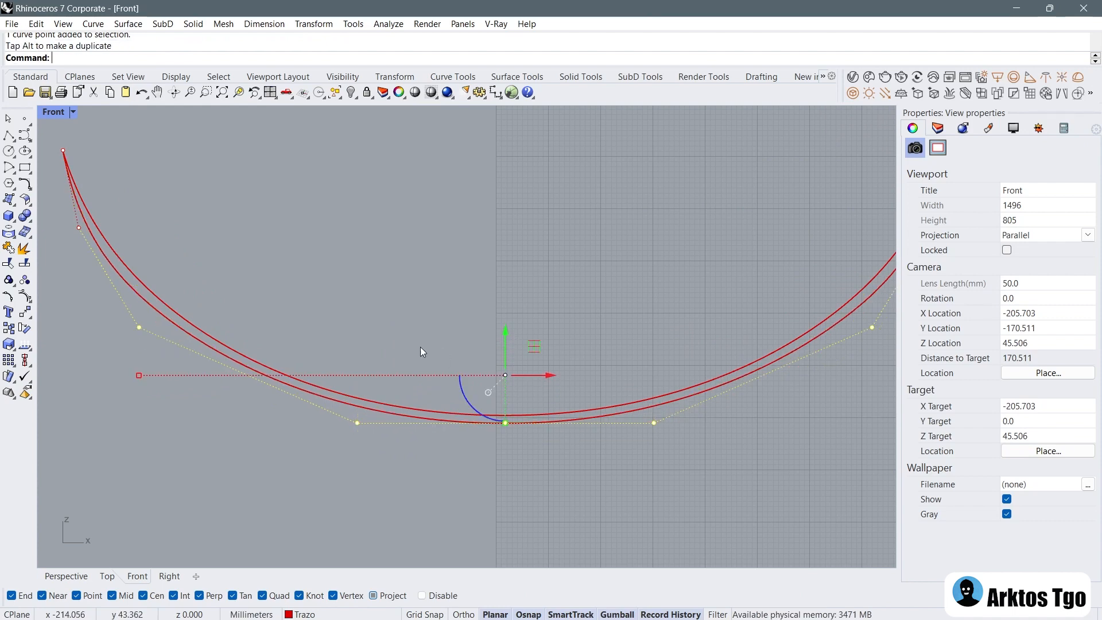
Step: Scale the lower curve's control-point pair beside its ends slightly inward, refine the bottom of the arc, and turn the points off
click(76, 231)
scroll(195, 254, down, 3)
shift+click(696, 225)
scroll(288, 243, up, 5)
drag(170, 246, 184, 243)
scroll(185, 243, down, 4)
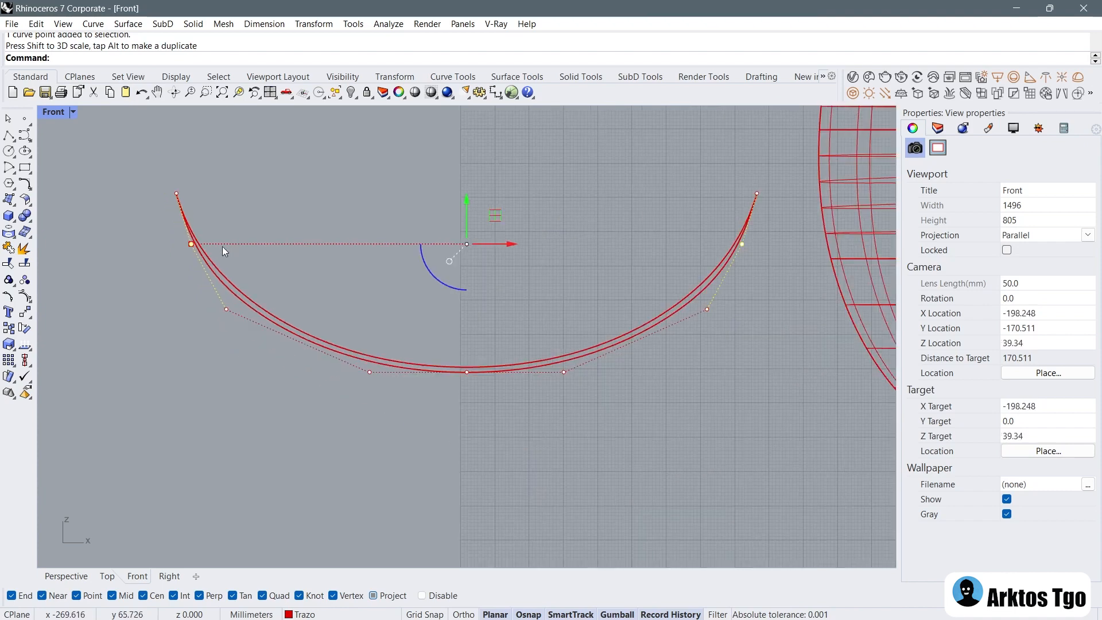
mouse_move(451, 340)
mouse_down()
mouse_move(477, 384)
mouse_move(463, 334)
mouse_up()
click(239, 360)
right_drag(262, 319, 236, 311)
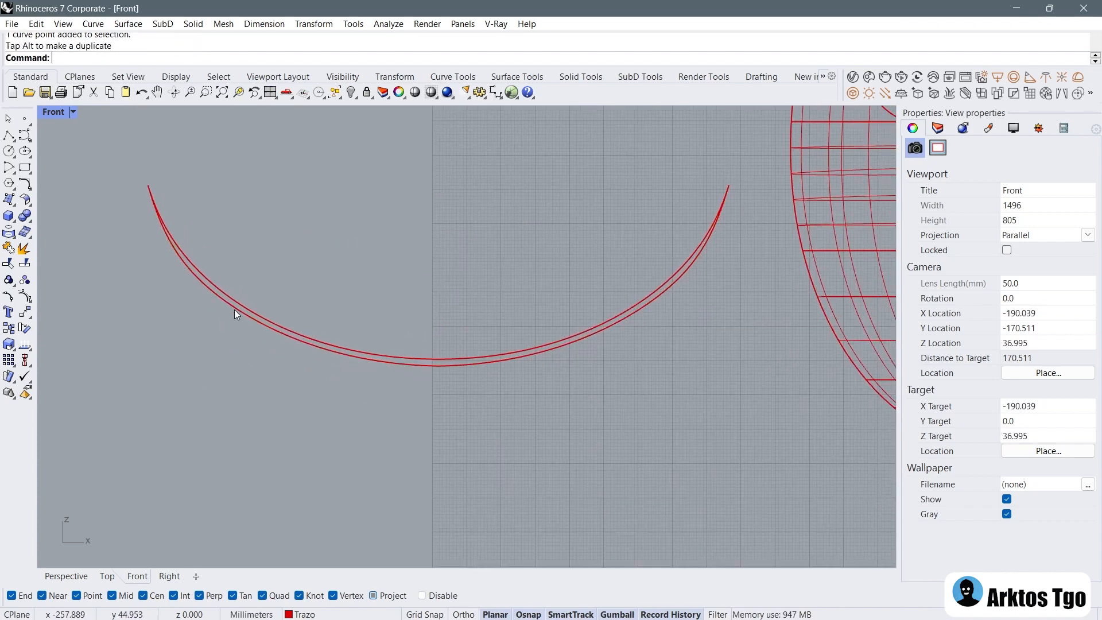
scroll(201, 280, up, 3)
click(232, 304)
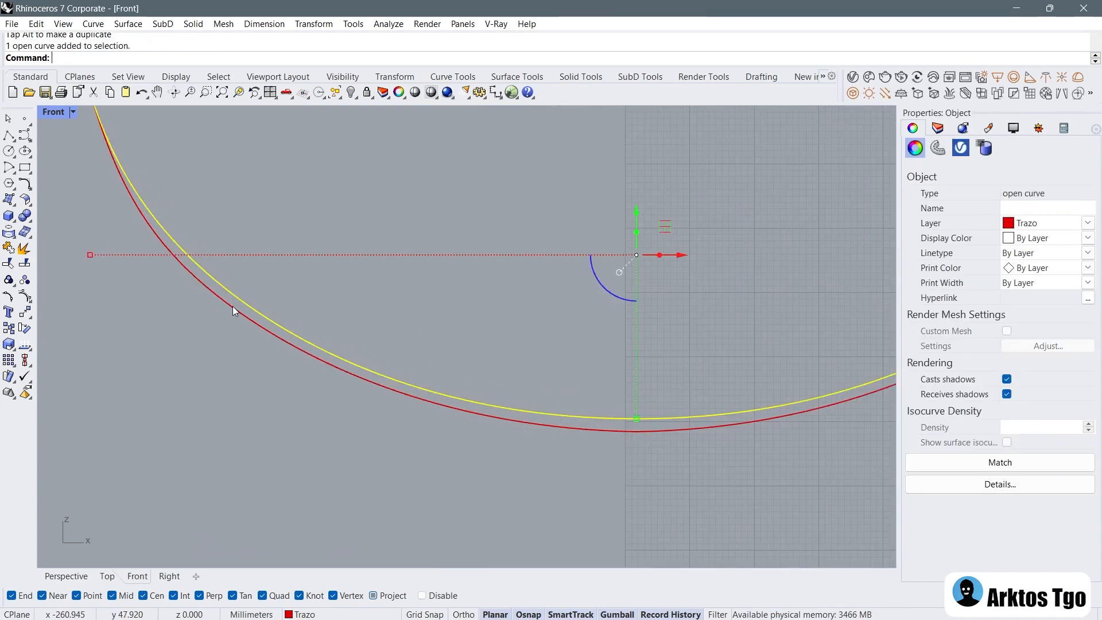
click(245, 309)
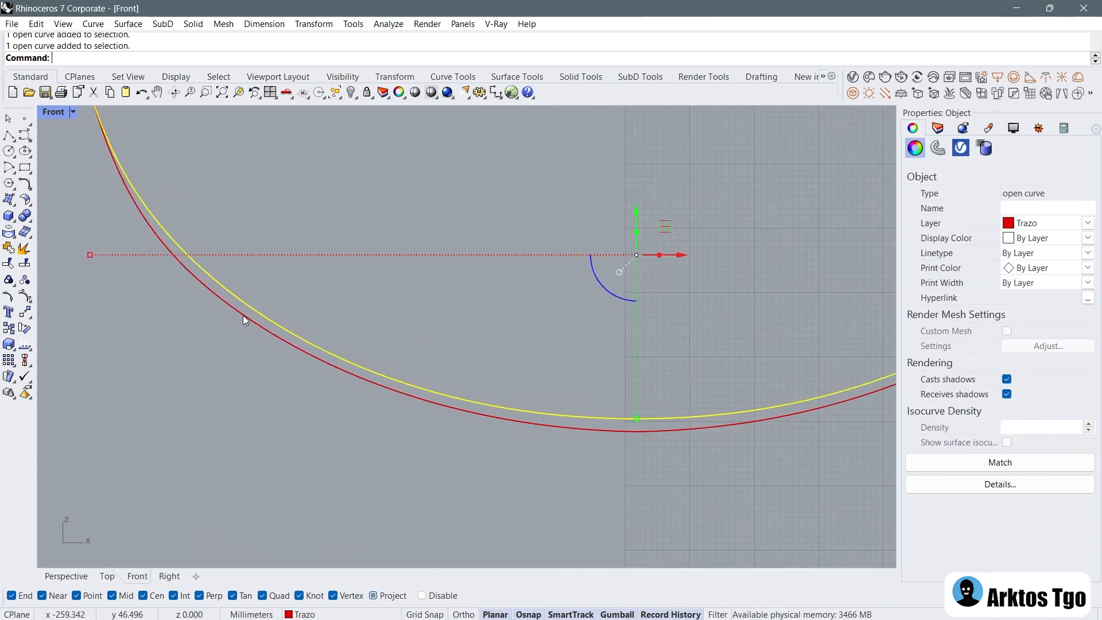
drag(266, 299, 259, 346)
scroll(258, 346, down, 8)
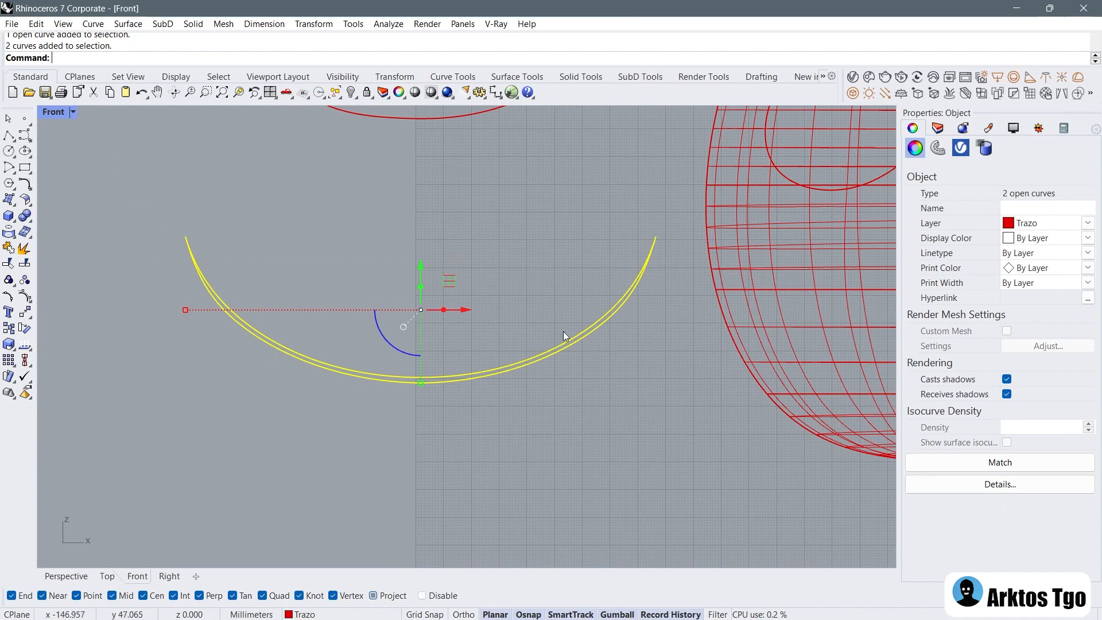
key(Escape)
right_drag(260, 279, 230, 262)
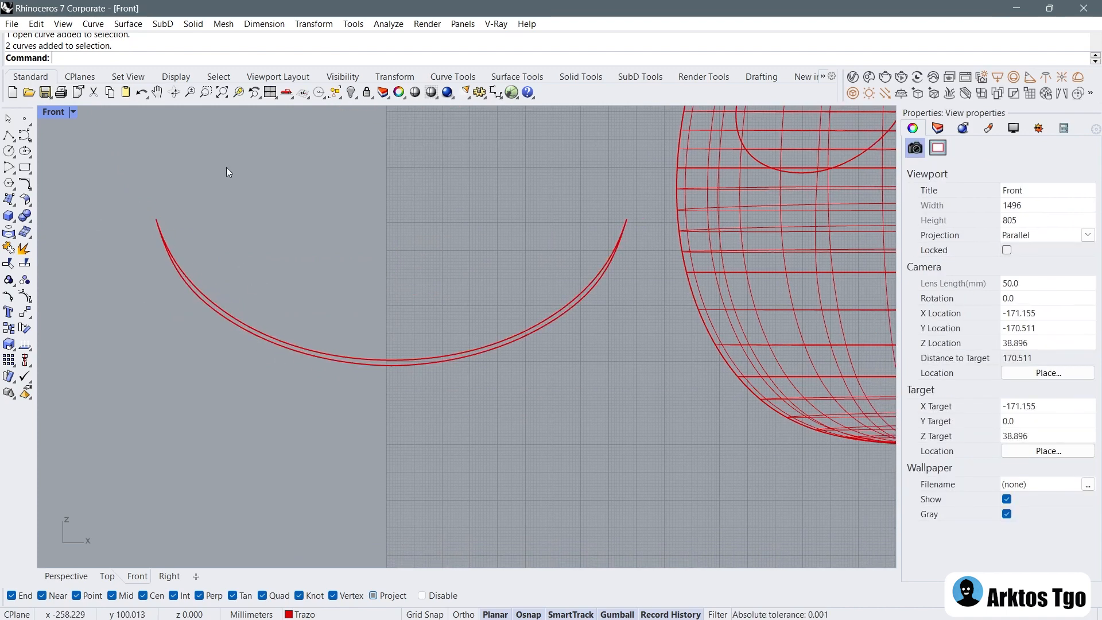
Step: Draw a short three-point degree 3 curve crossing both mouth curves just below their left tip
click(25, 135)
scroll(166, 233, up, 6)
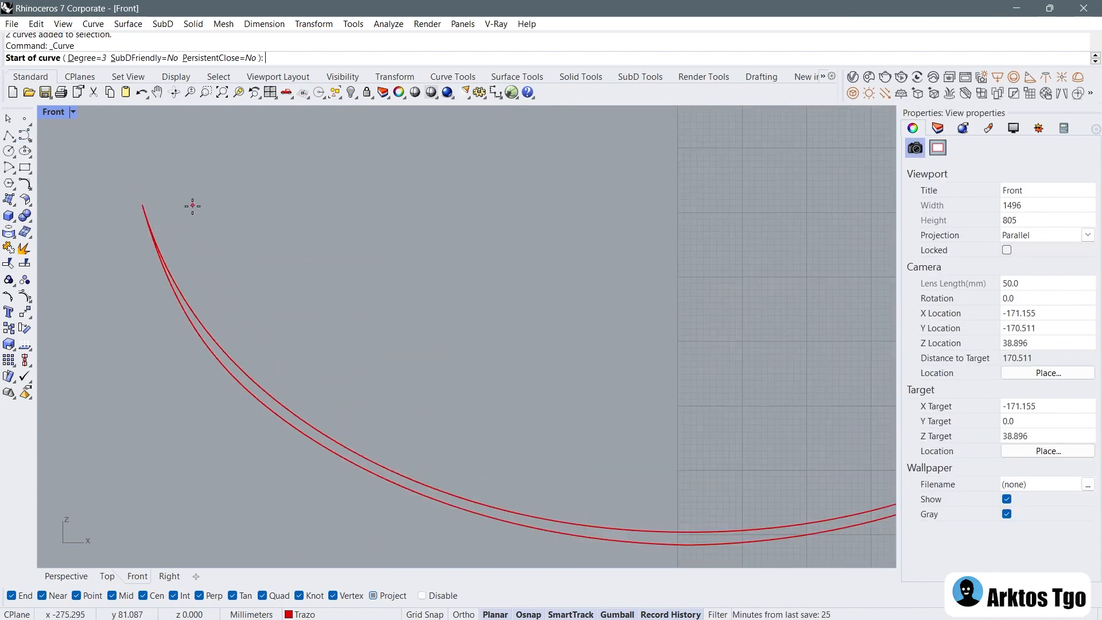
scroll(236, 209, down, 6)
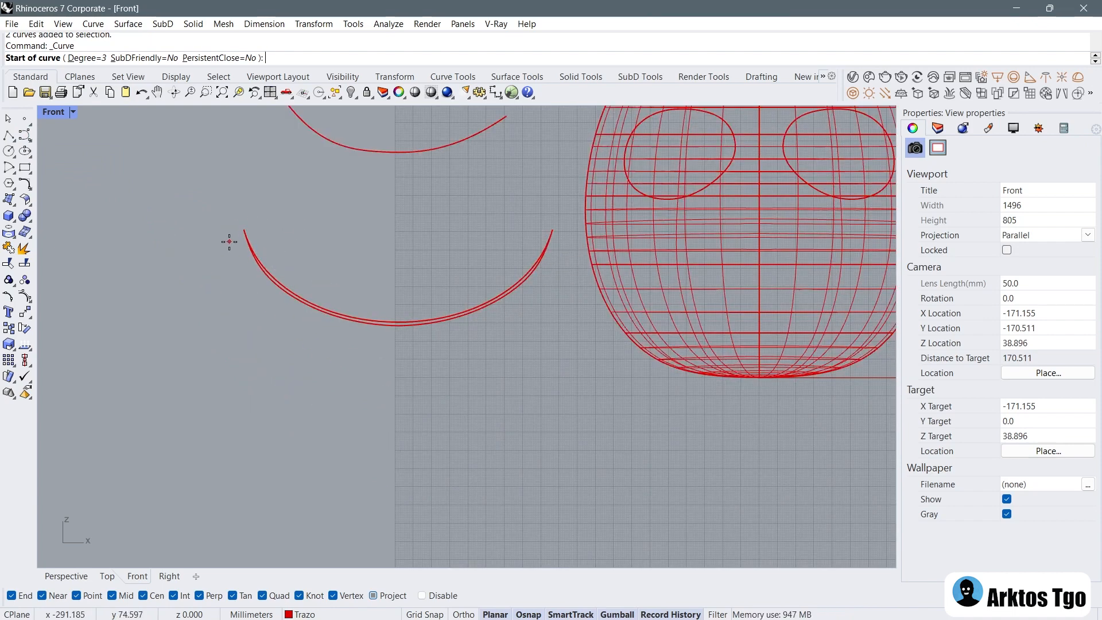
scroll(222, 233, up, 2)
scroll(222, 236, up, 2)
scroll(305, 234, up, 2)
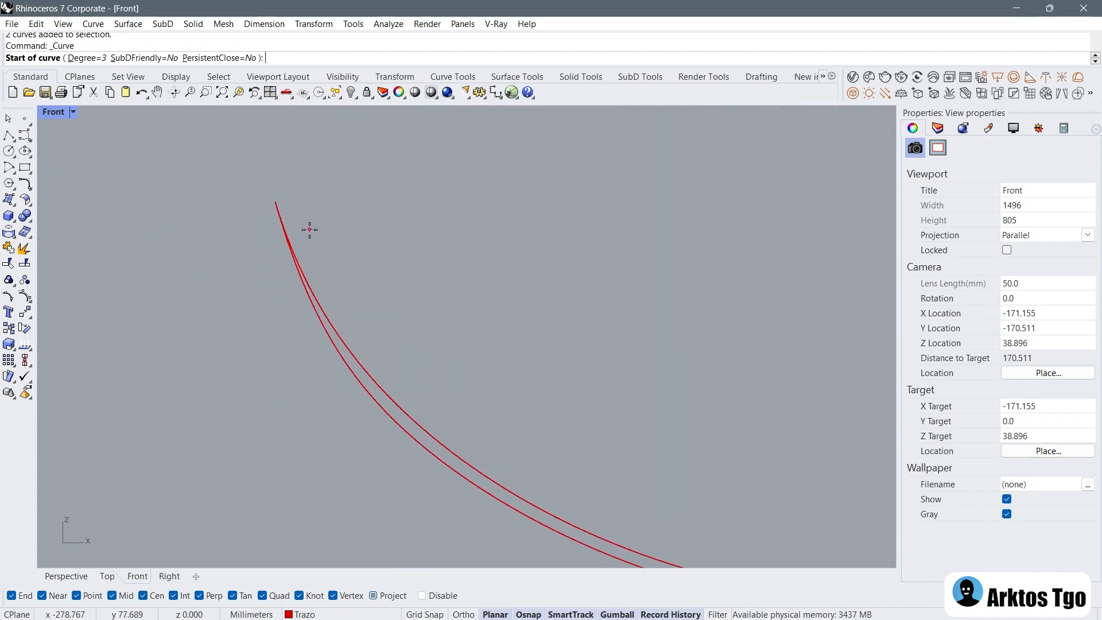
click(334, 228)
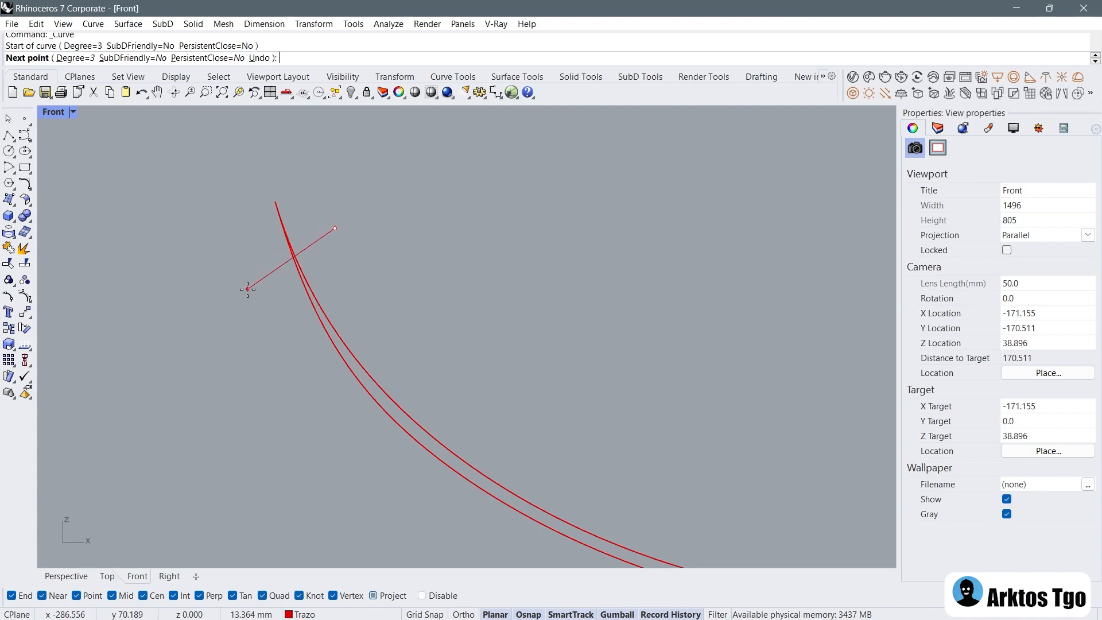
click(272, 248)
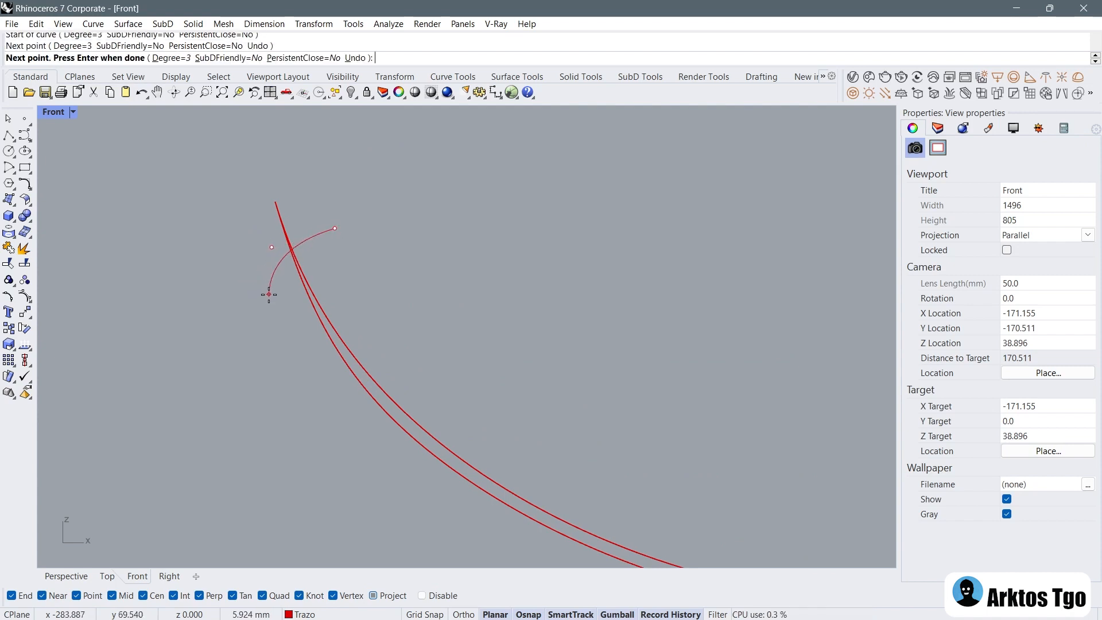
click(269, 295)
right_click(271, 290)
Step: Draw a second short three-point curve across the mouth curves, farther down from the first crossing curve
right_drag(282, 291, 224, 217)
right_click(243, 231)
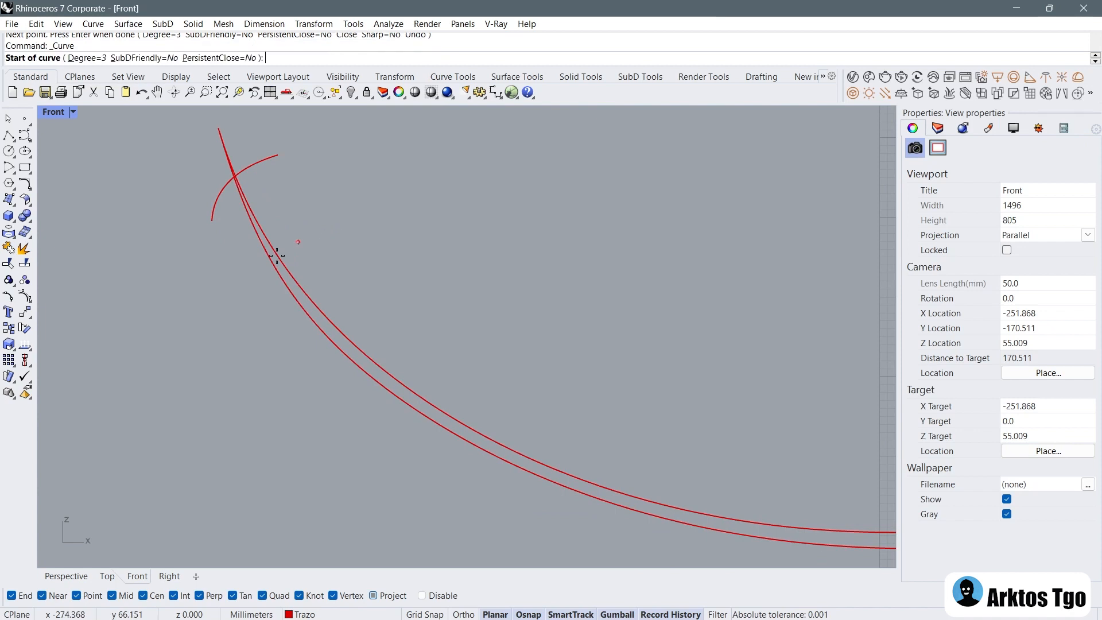
click(309, 250)
click(264, 268)
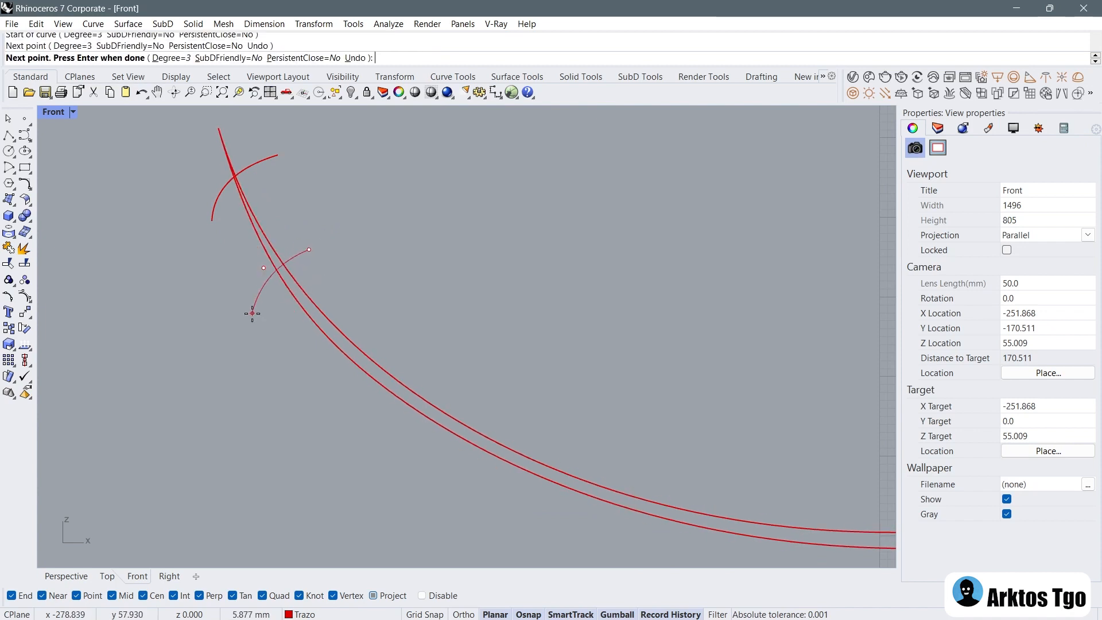
click(262, 313)
right_click(415, 273)
Step: Draw a third, slightly longer three-point curve across the mouth curves, below the second one
right_drag(416, 273, 320, 264)
scroll(320, 265, down, 2)
right_click(320, 265)
click(319, 267)
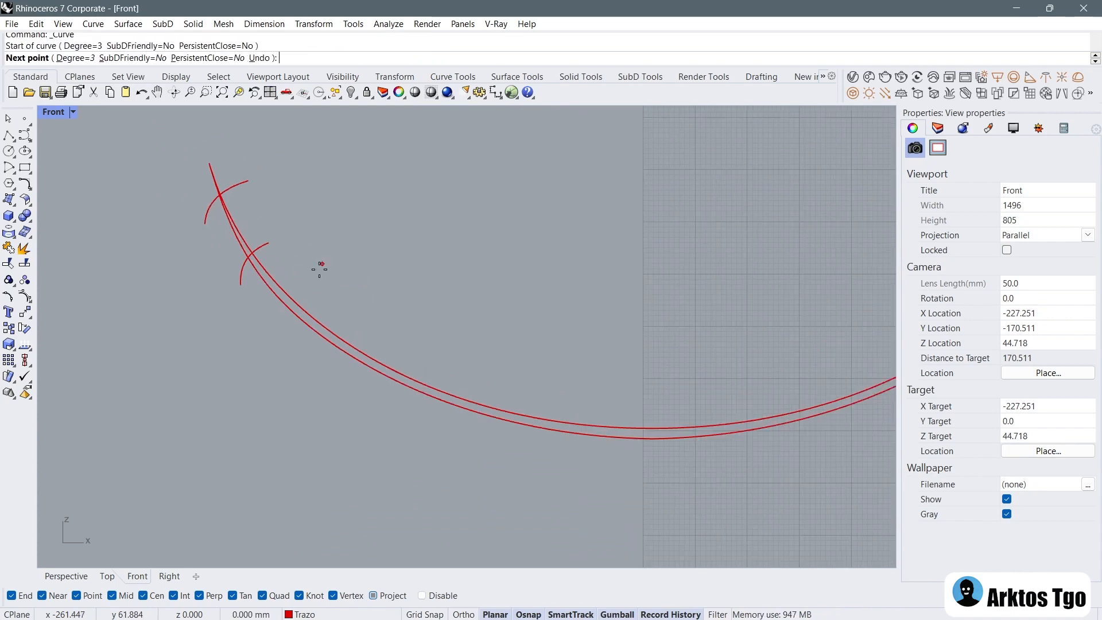
scroll(290, 281, up, 2)
click(293, 279)
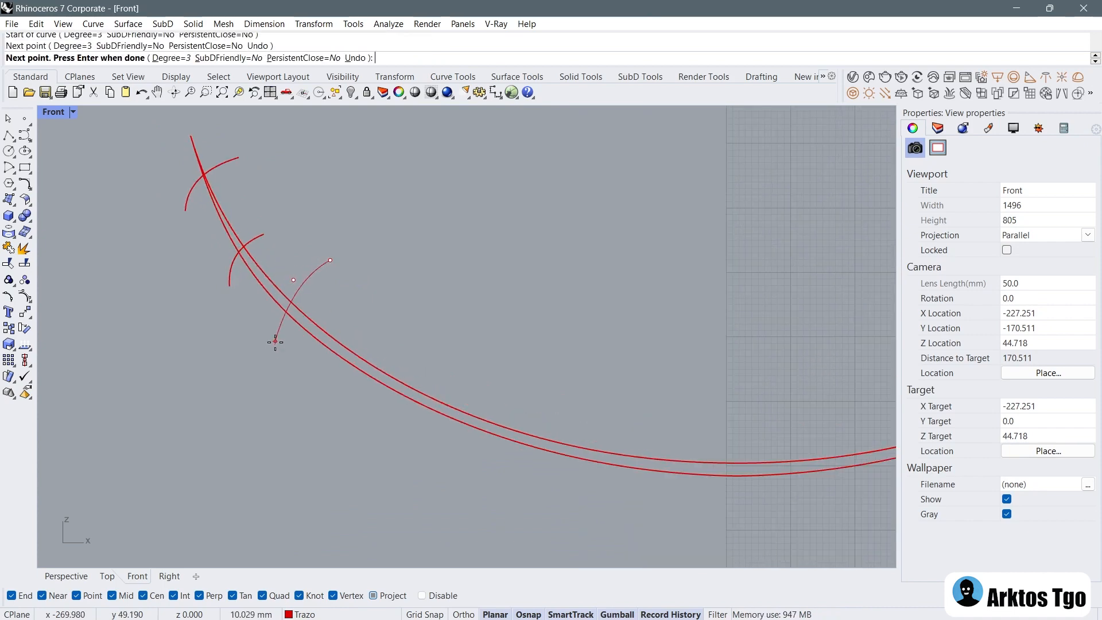
click(294, 340)
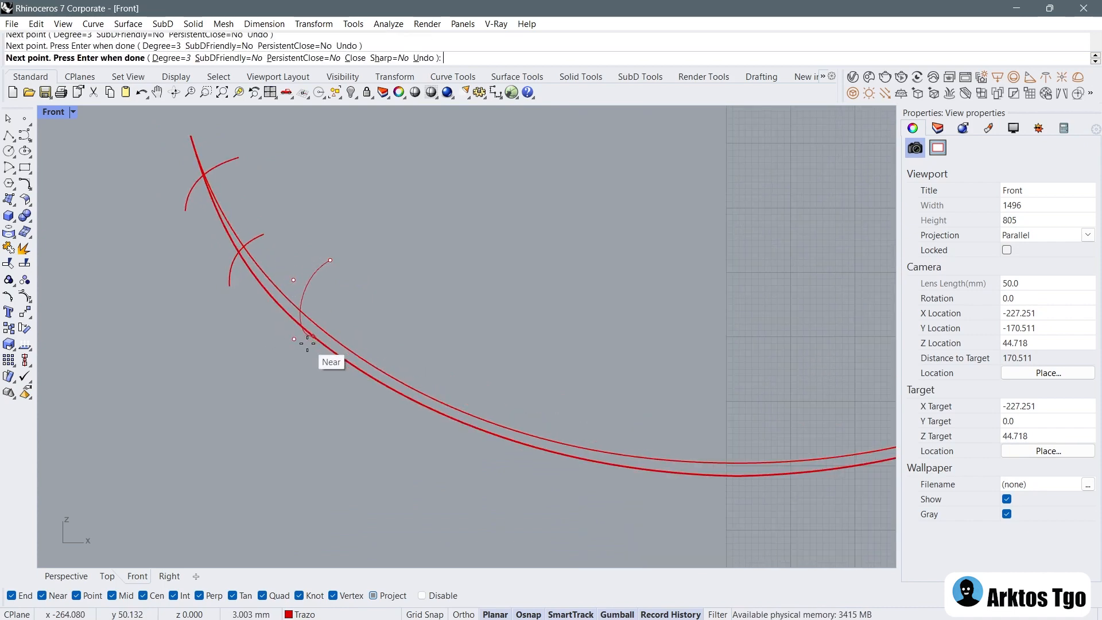
right_click(309, 325)
Step: Shift the second crossing curve slightly to the right along the mouth and deselect it
right_drag(309, 325, 270, 291)
click(221, 201)
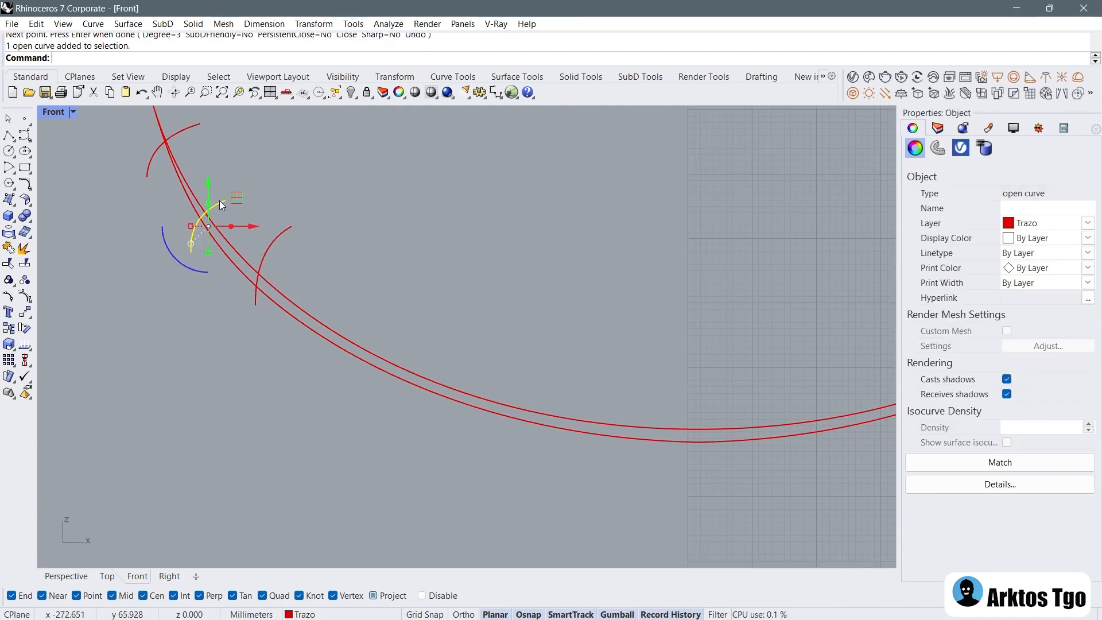
scroll(220, 201, up, 4)
drag(232, 211, 241, 210)
scroll(254, 223, down, 4)
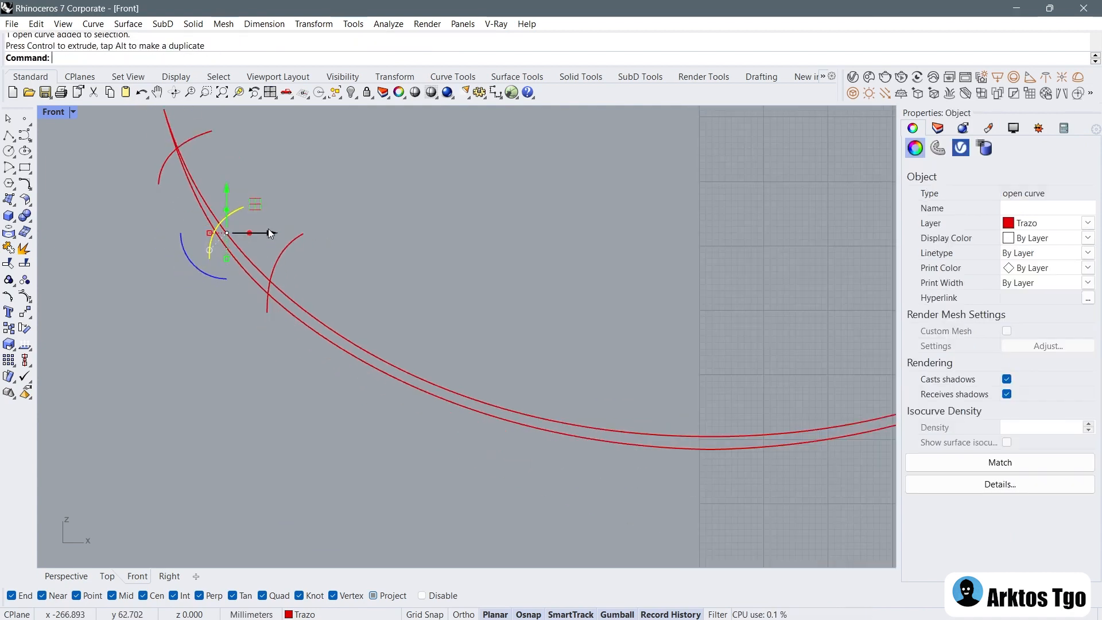
key(Escape)
Step: Draw a fourth short three-point curve across the mouth curves, beyond the third one
right_drag(294, 246, 320, 248)
right_click(320, 248)
click(307, 238)
scroll(283, 278, up, 3)
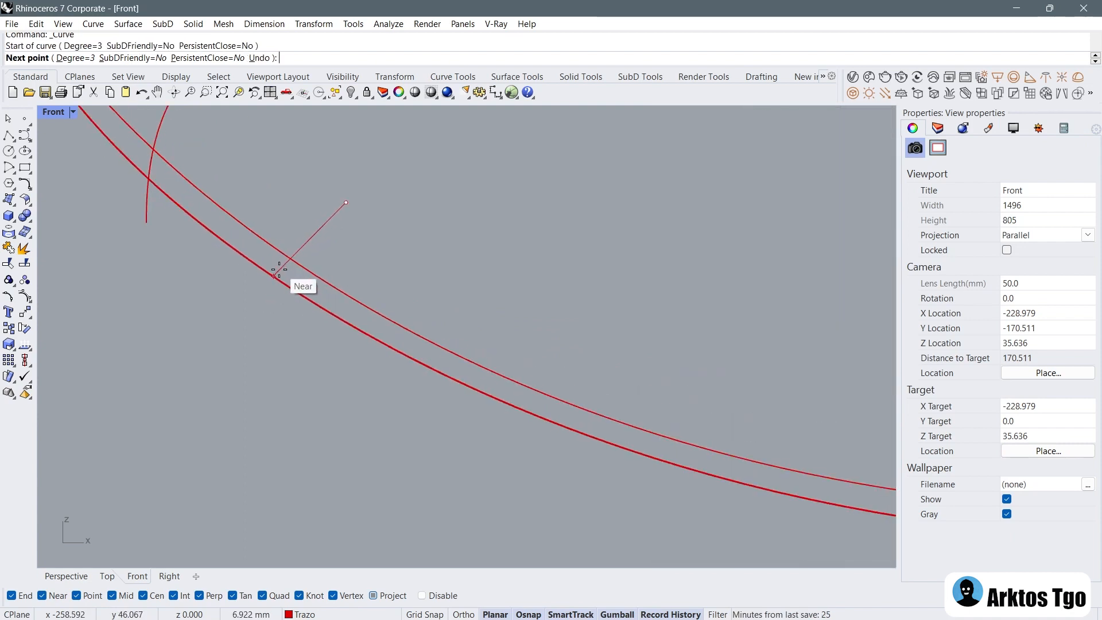
click(287, 271)
click(298, 329)
right_click(298, 328)
Step: Rotate the third crossing curve slightly clockwise and reposition it across the mouth curves
middle_click(299, 328)
right_drag(214, 222, 259, 335)
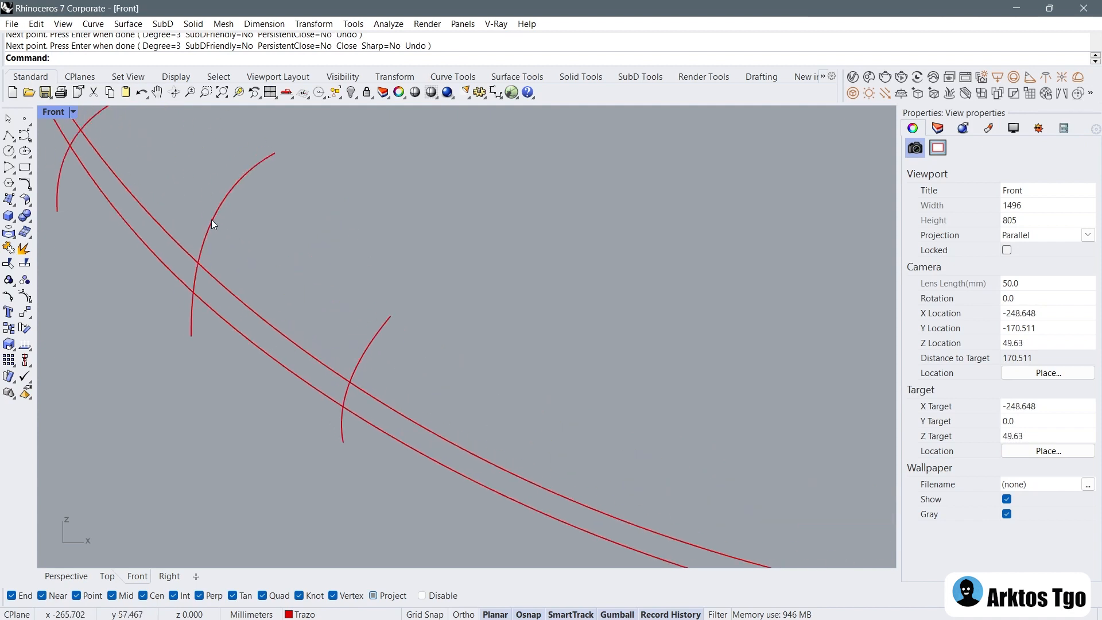
click(211, 219)
right_drag(214, 252, 214, 262)
drag(202, 283, 195, 276)
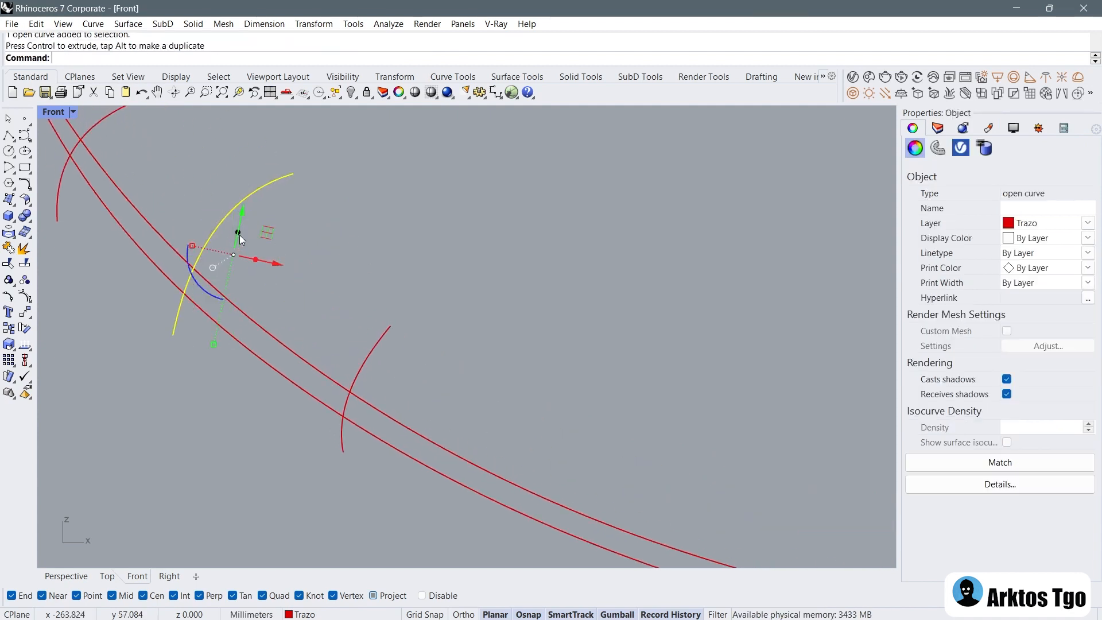
drag(264, 235, 261, 256)
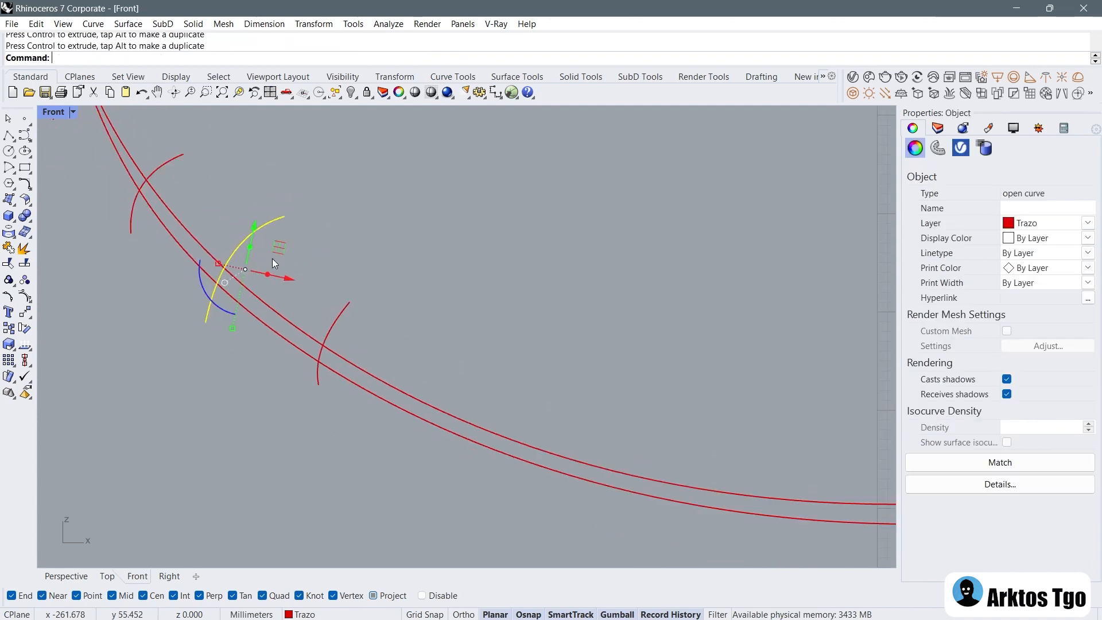
scroll(272, 259, down, 8)
click(477, 280)
Step: Widen the fourth crossing curve slightly, readjust its position along the mouth, and deselect it
scroll(470, 275, down, 6)
scroll(353, 259, up, 6)
click(384, 302)
scroll(389, 305, up, 4)
drag(376, 366, 350, 360)
scroll(351, 360, down, 4)
click(446, 352)
right_drag(446, 352, 354, 280)
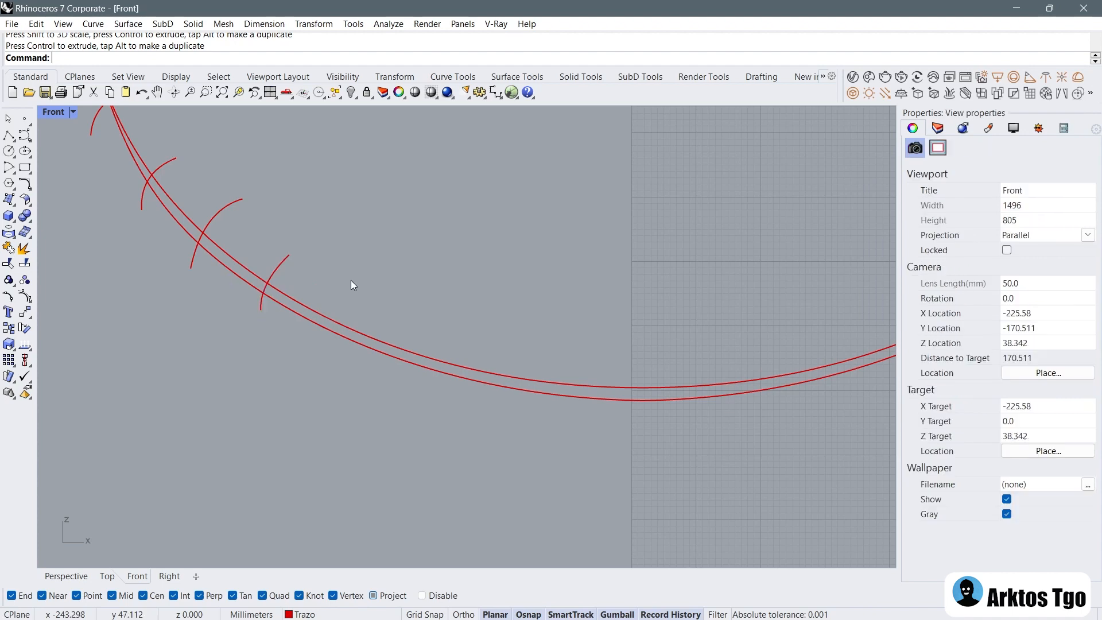
scroll(288, 294, down, 7)
click(285, 288)
scroll(287, 287, up, 2)
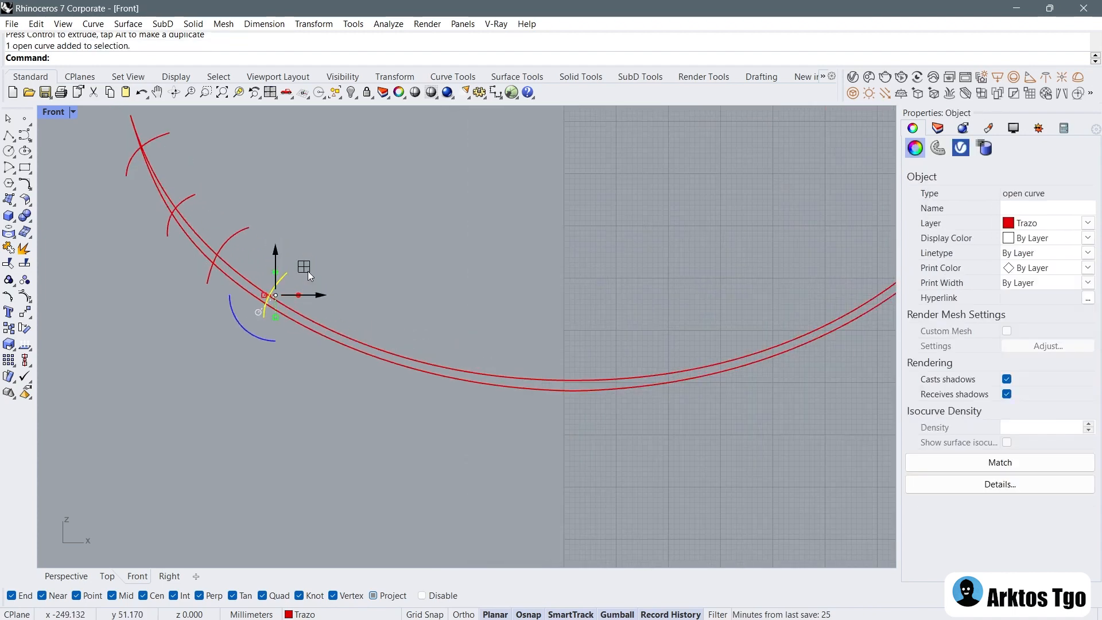
key(Escape)
Step: Draw a fifth short three-point curve across the mouth curves, between the fourth one and the mouth's center
click(27, 139)
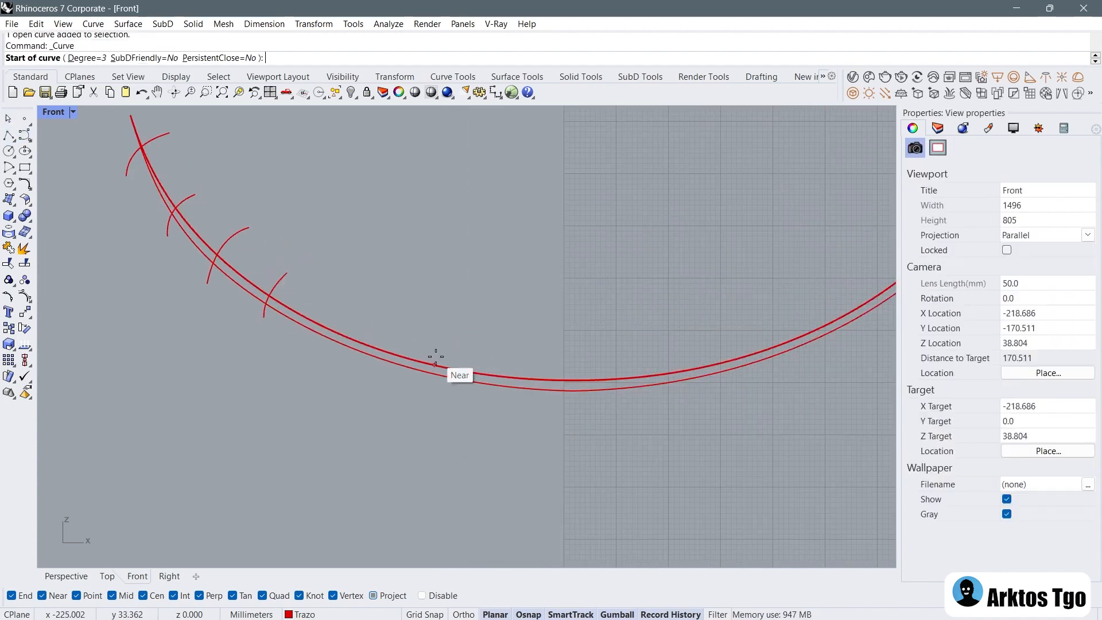
click(360, 302)
scroll(333, 335, up, 8)
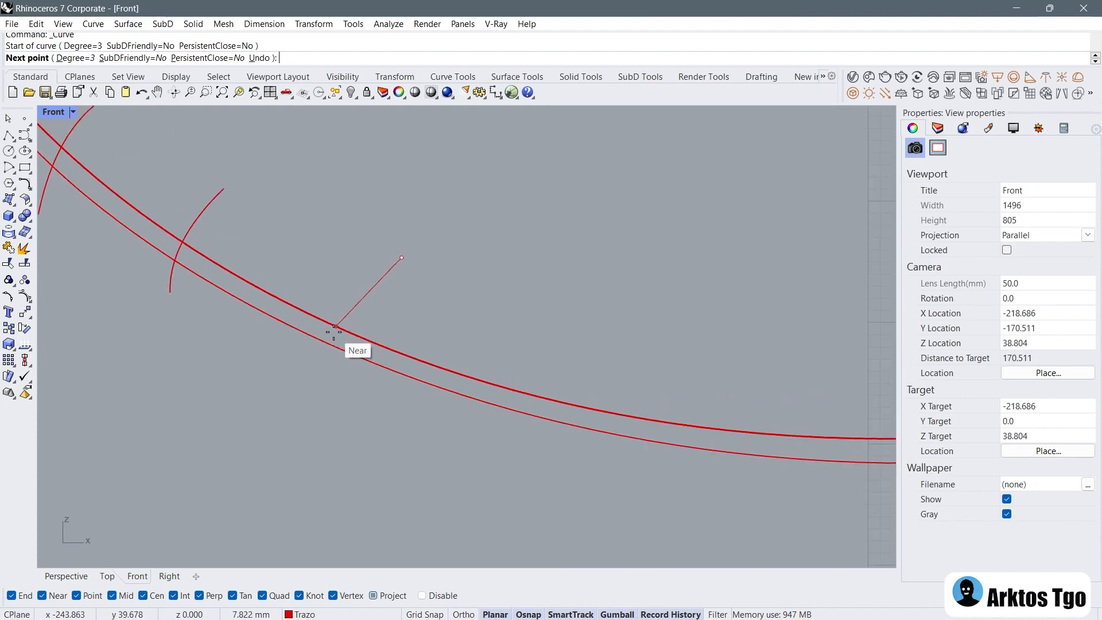
click(336, 327)
click(338, 390)
right_click(338, 389)
Step: Draw a sixth short three-point curve across the mouth curves, closer to the center than the fifth
scroll(339, 389, down, 6)
right_drag(448, 368, 372, 290)
right_click(364, 278)
click(374, 273)
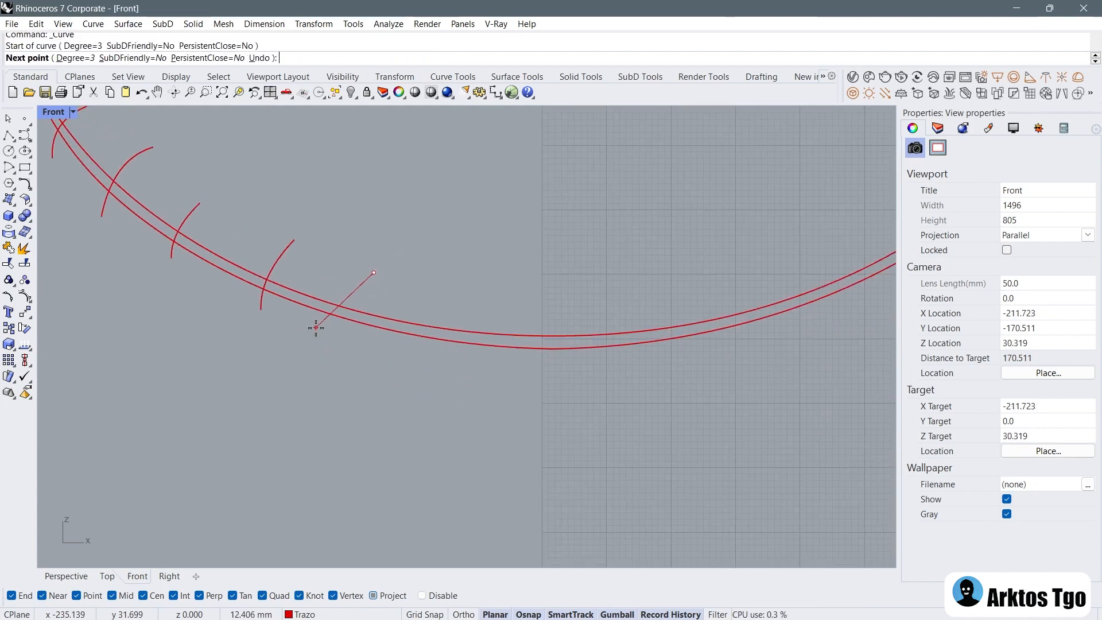
click(325, 302)
click(329, 343)
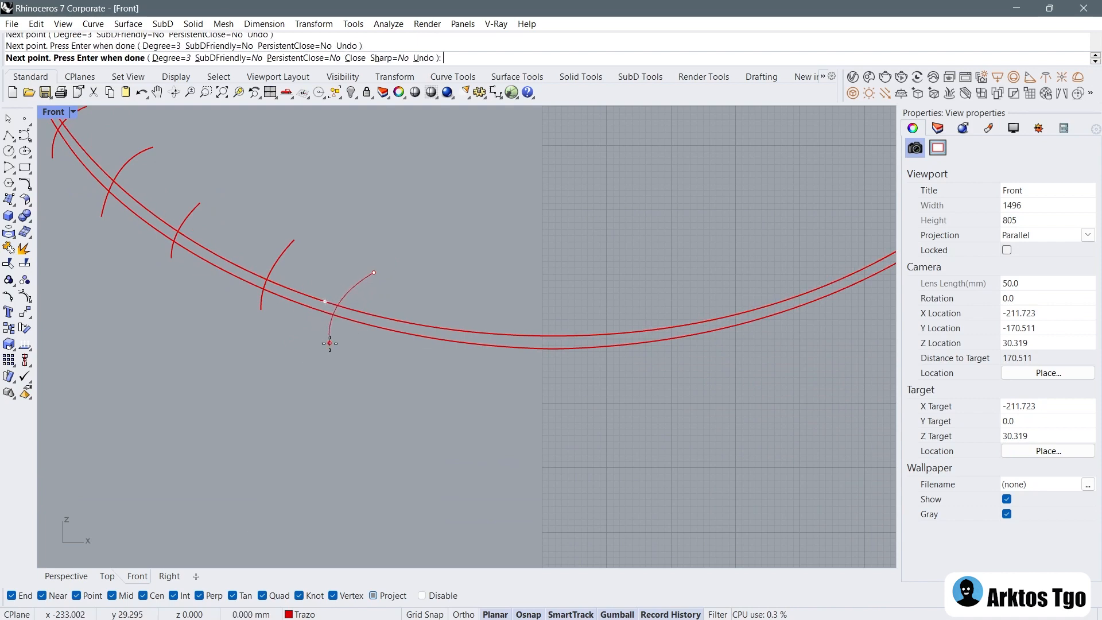
right_click(394, 319)
Step: Draw a seventh short three-point curve across the mouth curves, closer to the mouth's center than the sixth
right_drag(411, 293, 418, 287)
right_click(458, 292)
click(449, 279)
click(430, 303)
click(432, 351)
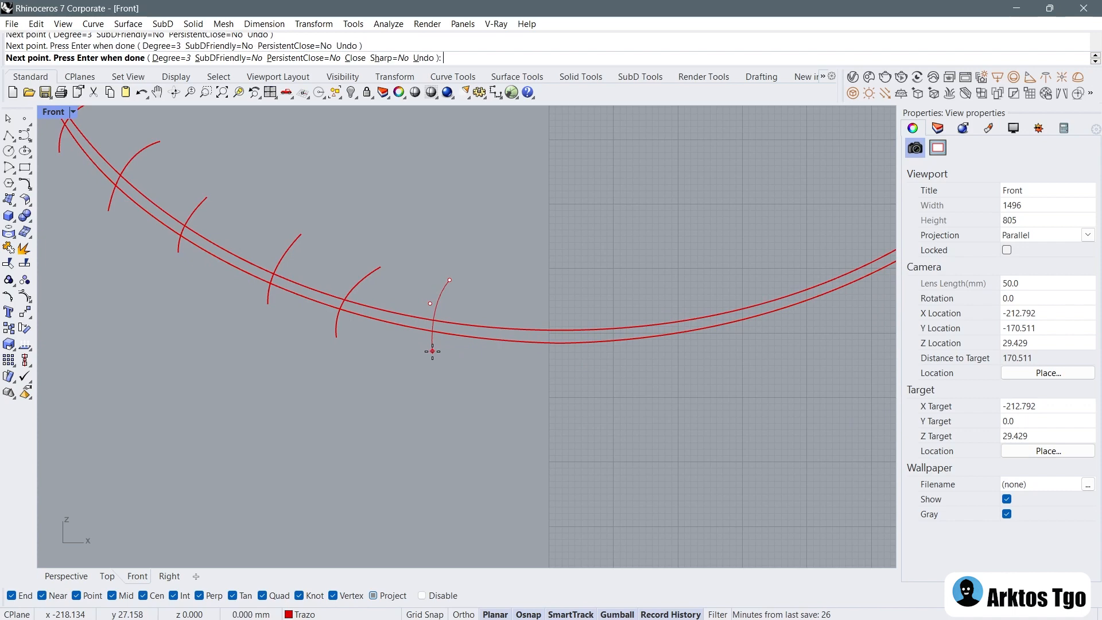
right_click(493, 324)
Step: Draw a straight vertical two-point curve crossing the mouth curves at the mouth's center
scroll(535, 295, down, 10)
scroll(562, 308, up, 14)
right_click(452, 288)
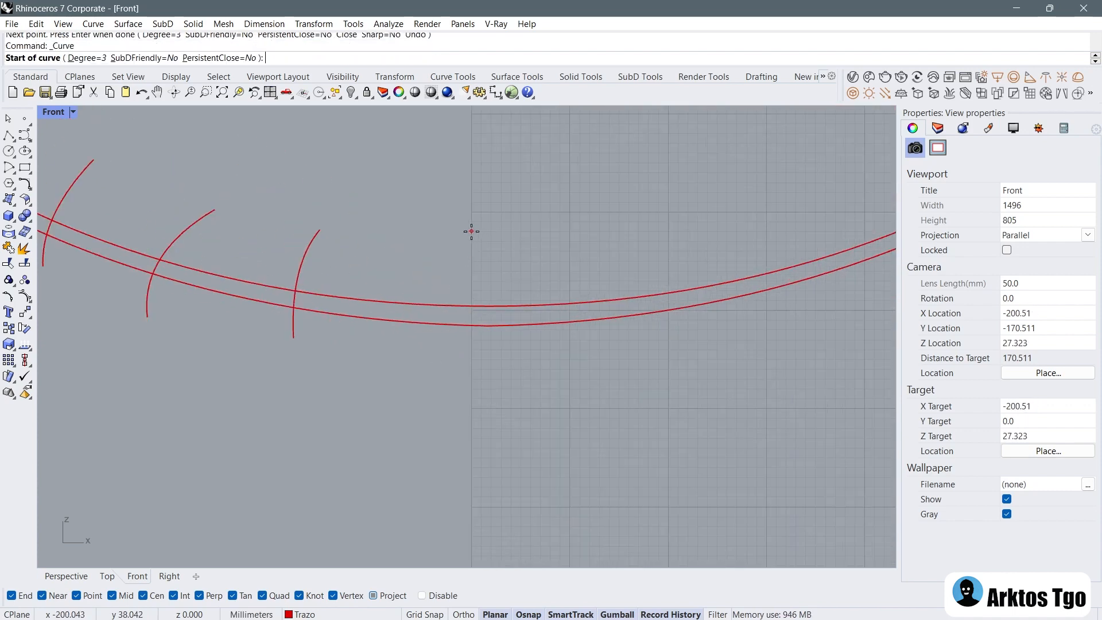
click(471, 231)
key(F8)
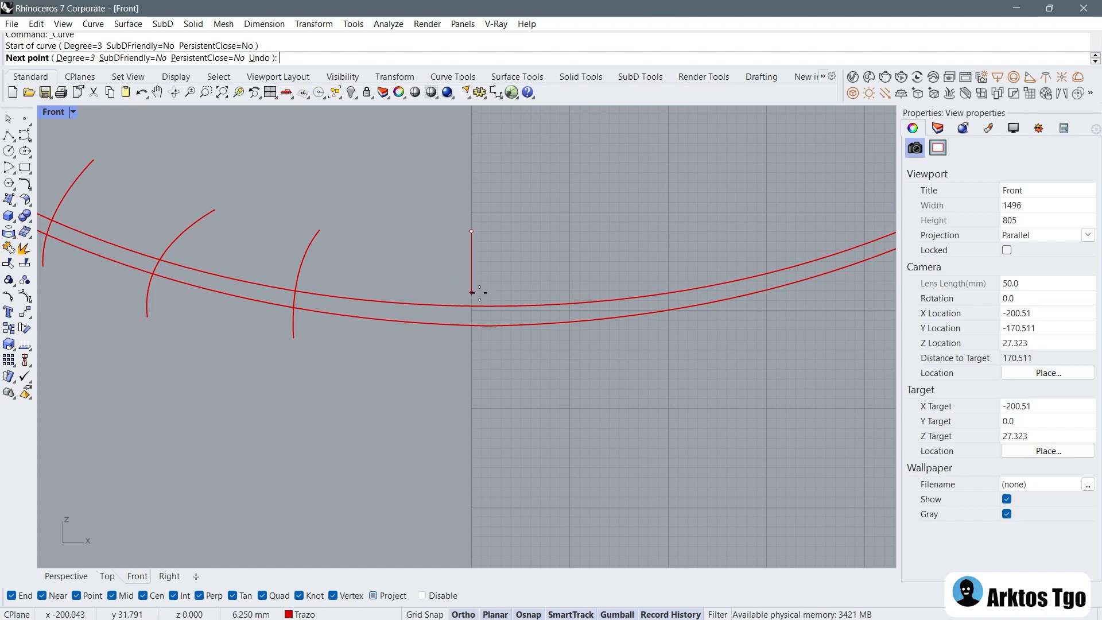
click(479, 371)
key(Return)
scroll(476, 315, down, 5)
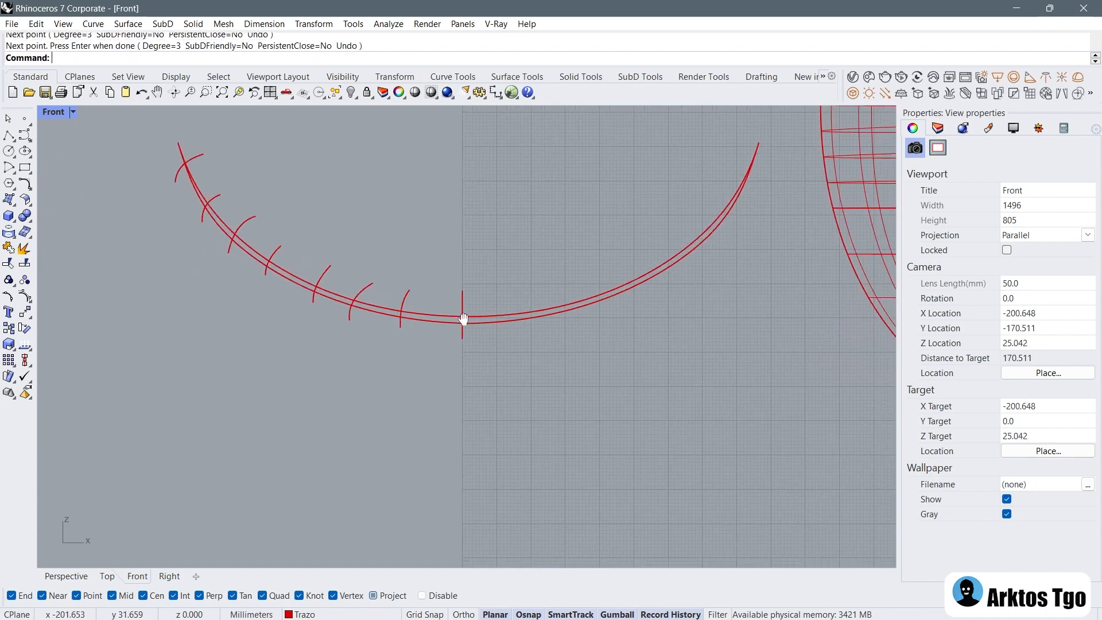
Step: Draw an eighth short three-point curve across the mouth curves, between the seventh one and the vertical center line
scroll(375, 304, up, 4)
key(Return)
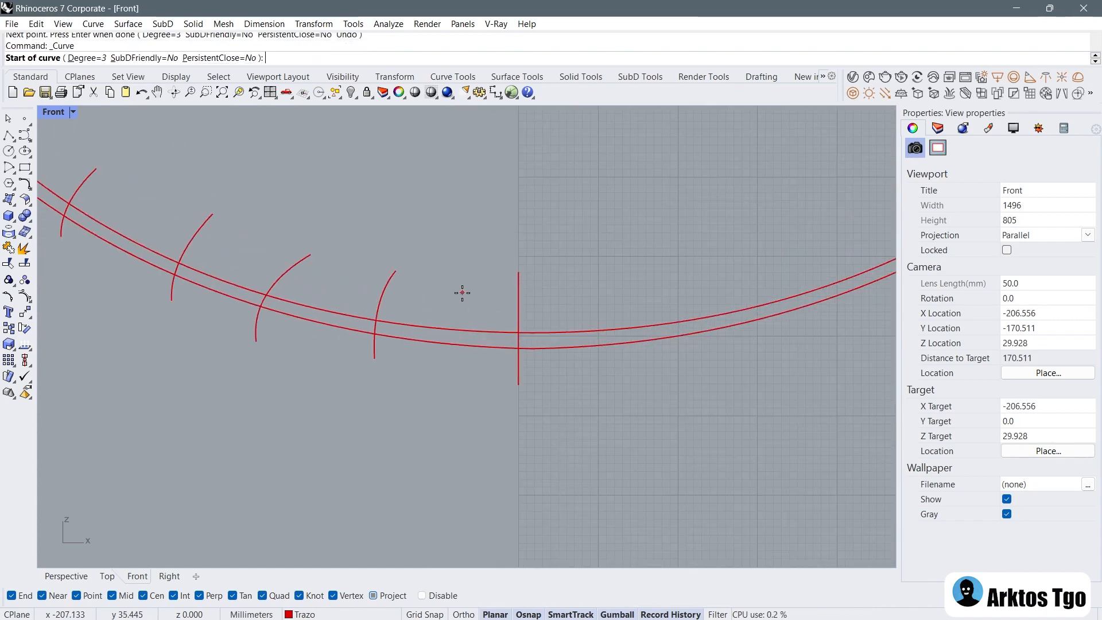
click(463, 291)
click(448, 319)
click(455, 369)
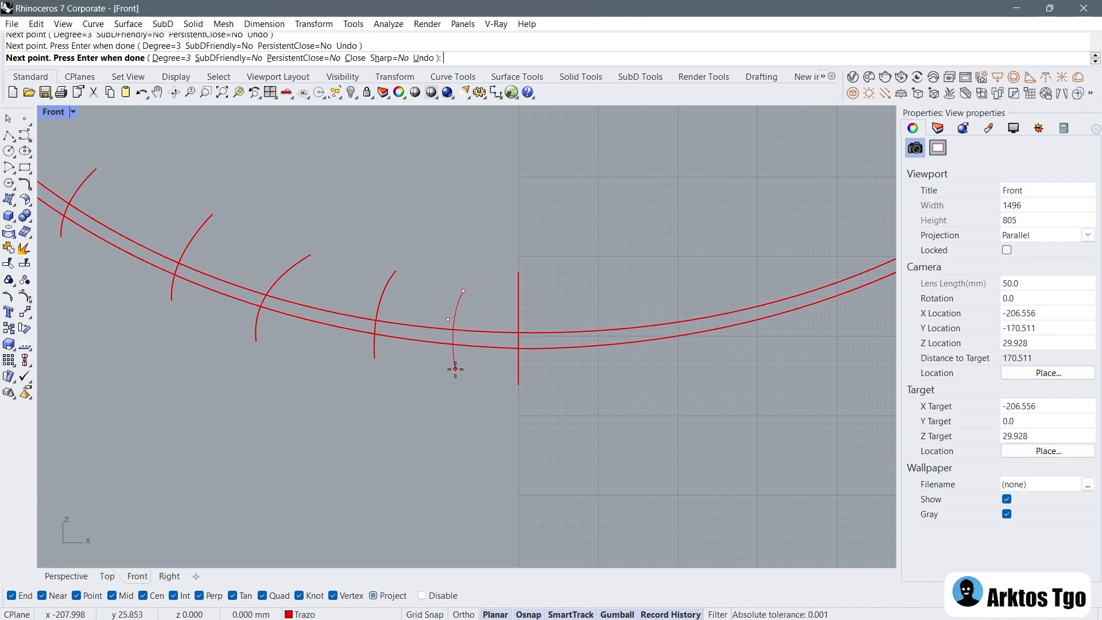
key(Return)
Step: Try to mirror the eight crossing curves to the other half of the mouth about its vertical center line
scroll(407, 339, down, 4)
scroll(226, 194, down, 2)
drag(226, 197, 447, 365)
scroll(450, 321, up, 3)
right_drag(414, 299, 389, 296)
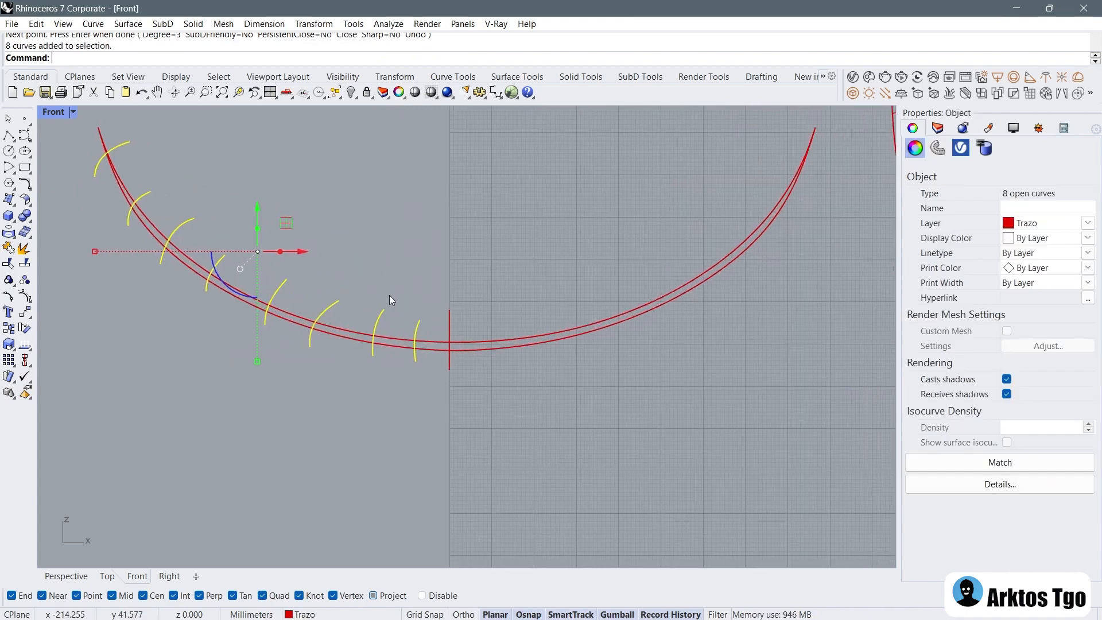
text(Mirror)
key(Return)
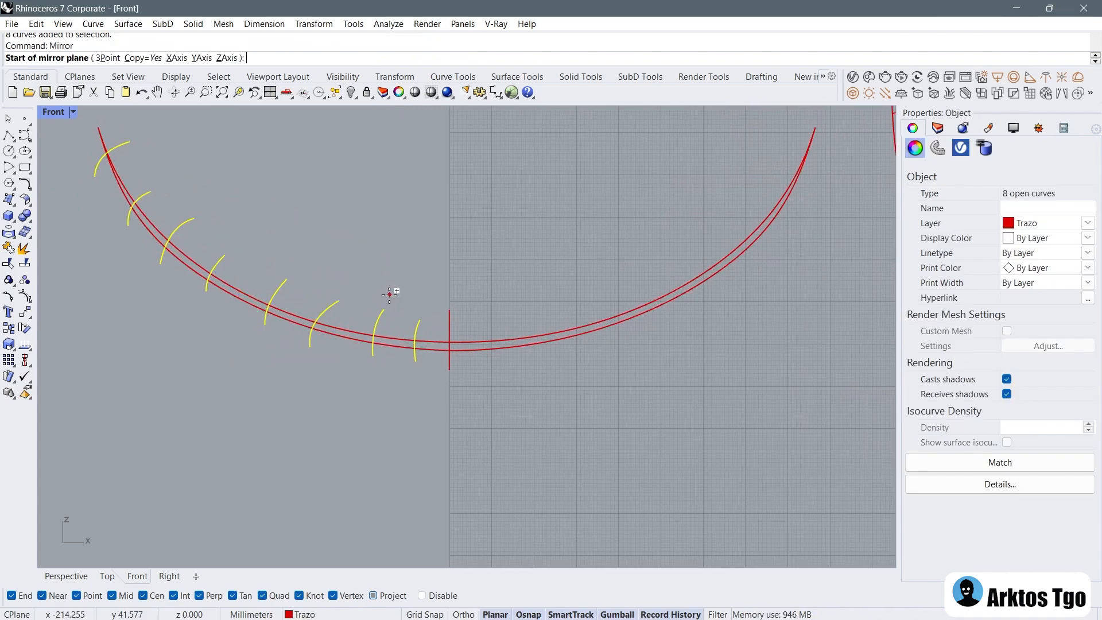
click(450, 340)
shift+click(467, 305)
click(498, 270)
scroll(498, 270, down, 4)
right_drag(497, 268, 481, 269)
scroll(481, 273, up, 5)
Step: Align the vertical center line with the middle of the mouth's lower curve using the VertCenter alignment
click(410, 313)
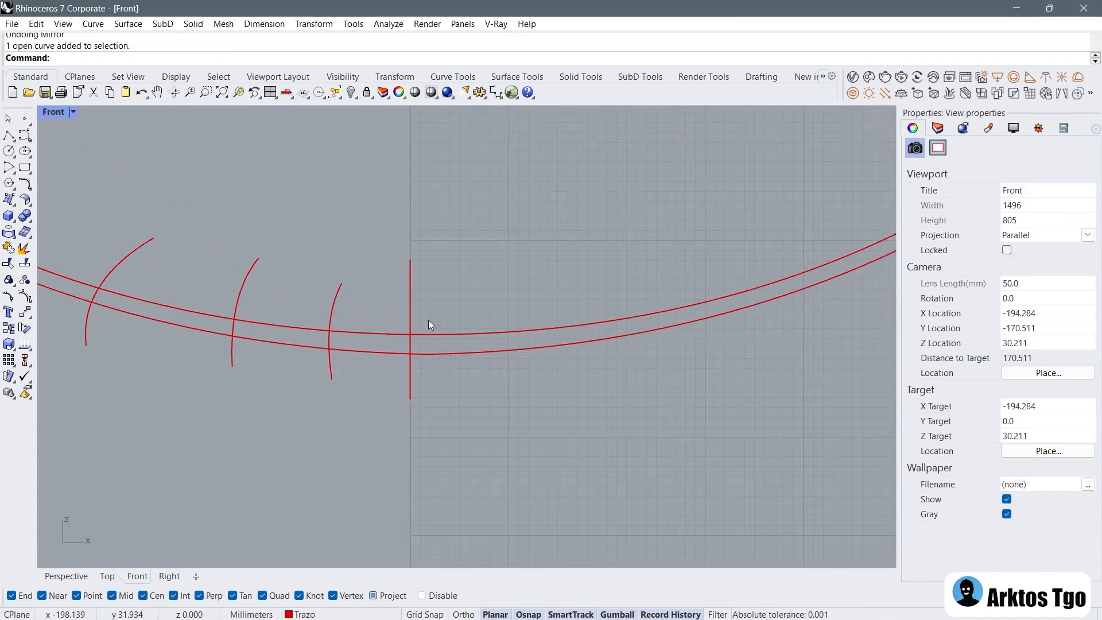
click(25, 363)
click(59, 373)
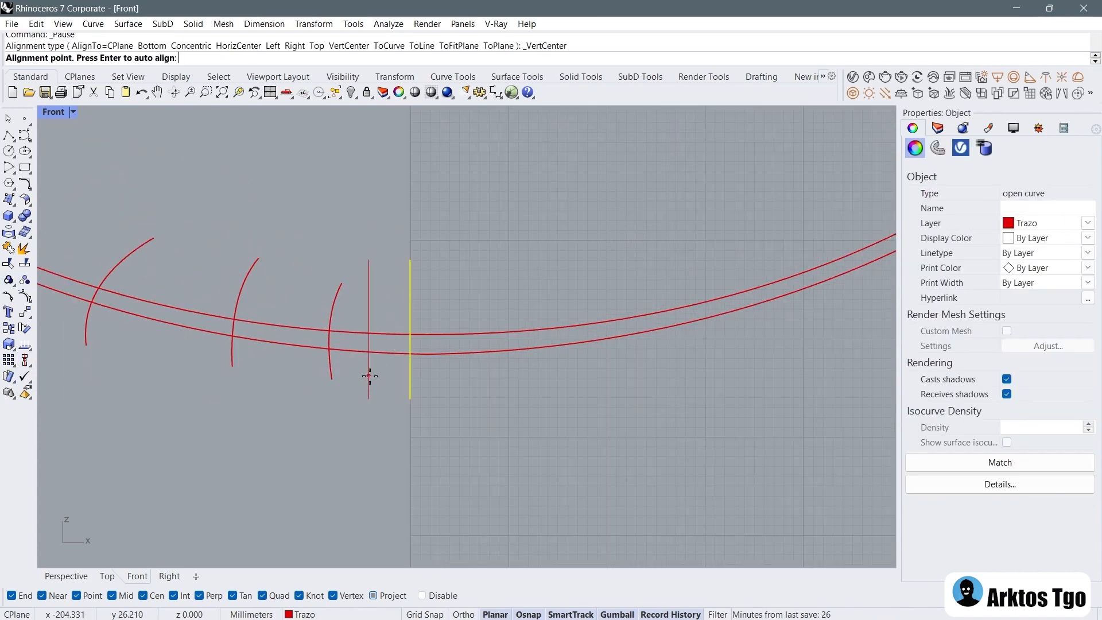
click(428, 355)
scroll(426, 364, down, 6)
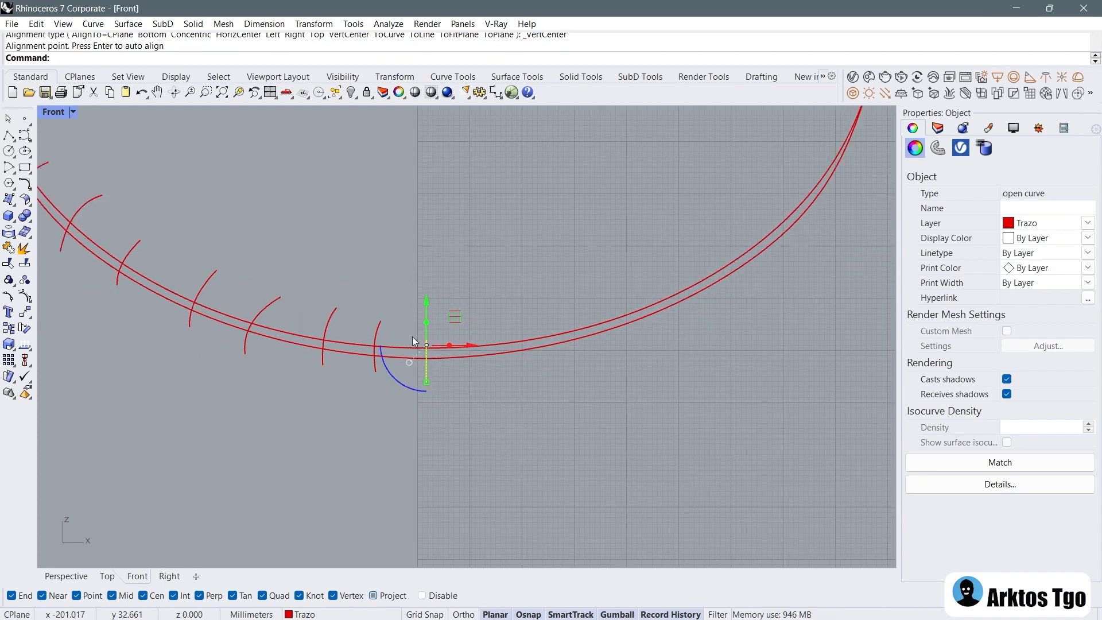
Step: Try to mirror a copy of the eight crossing curves about the realigned vertical center line
click(379, 313)
scroll(377, 313, down, 6)
right_drag(377, 313, 429, 341)
drag(194, 212, 482, 401)
scroll(468, 343, up, 4)
text(Mirror)
key(Return)
click(448, 333)
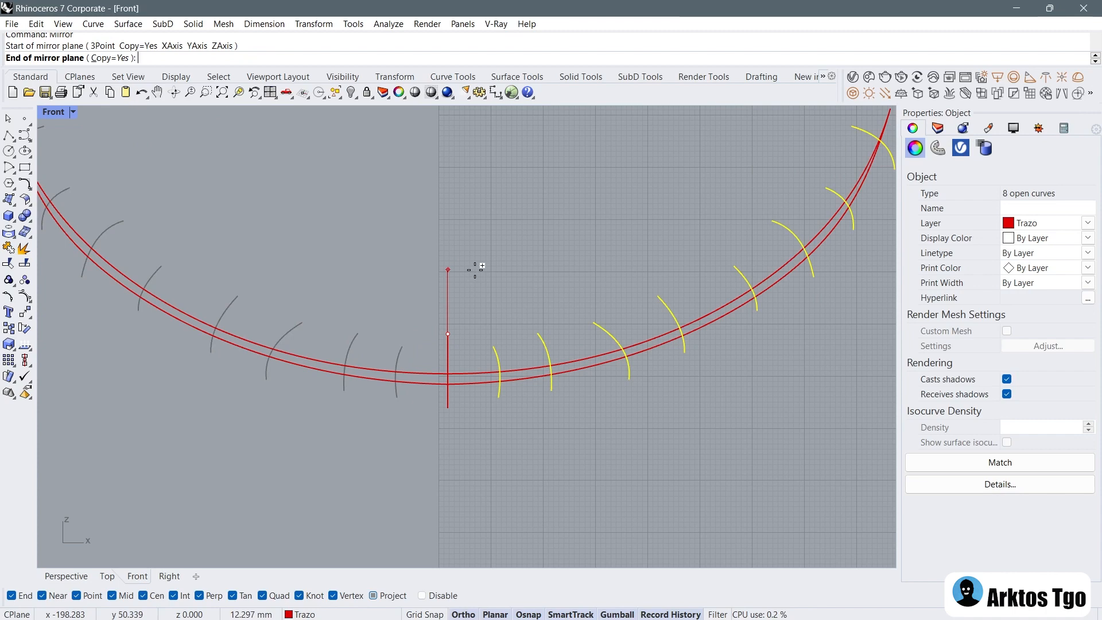
shift+click(473, 274)
scroll(327, 315, down, 3)
scroll(278, 258, up, 6)
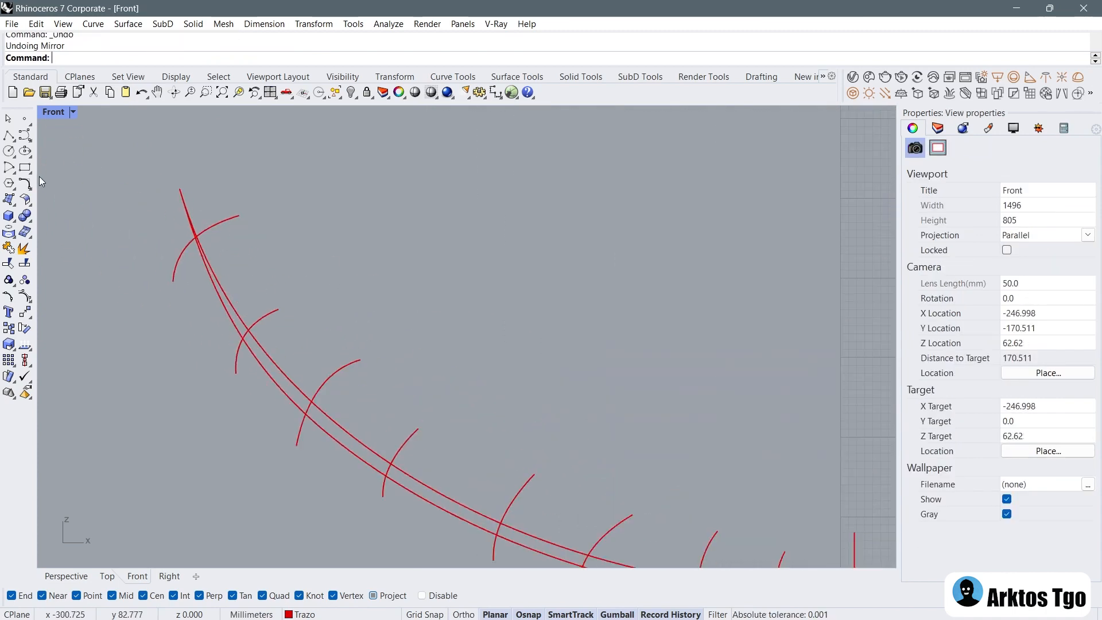
Step: Start an Offset of the outermost crossing curve and set its cap style to Round
click(25, 186)
click(187, 193)
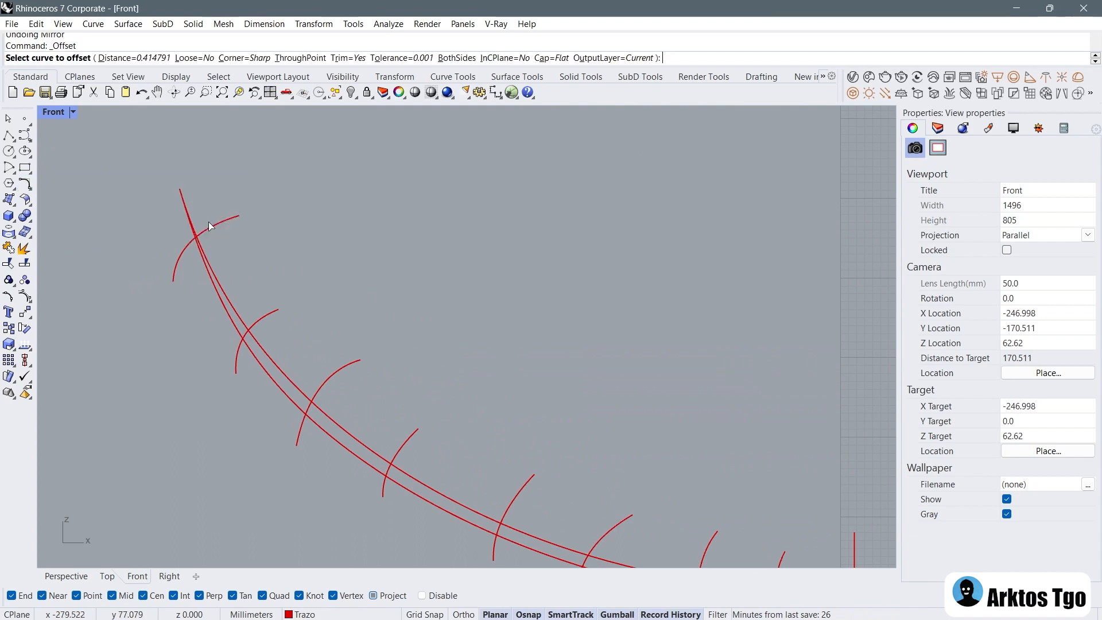
scroll(215, 226, up, 3)
click(219, 229)
scroll(252, 263, up, 3)
scroll(230, 271, down, 2)
scroll(181, 271, up, 2)
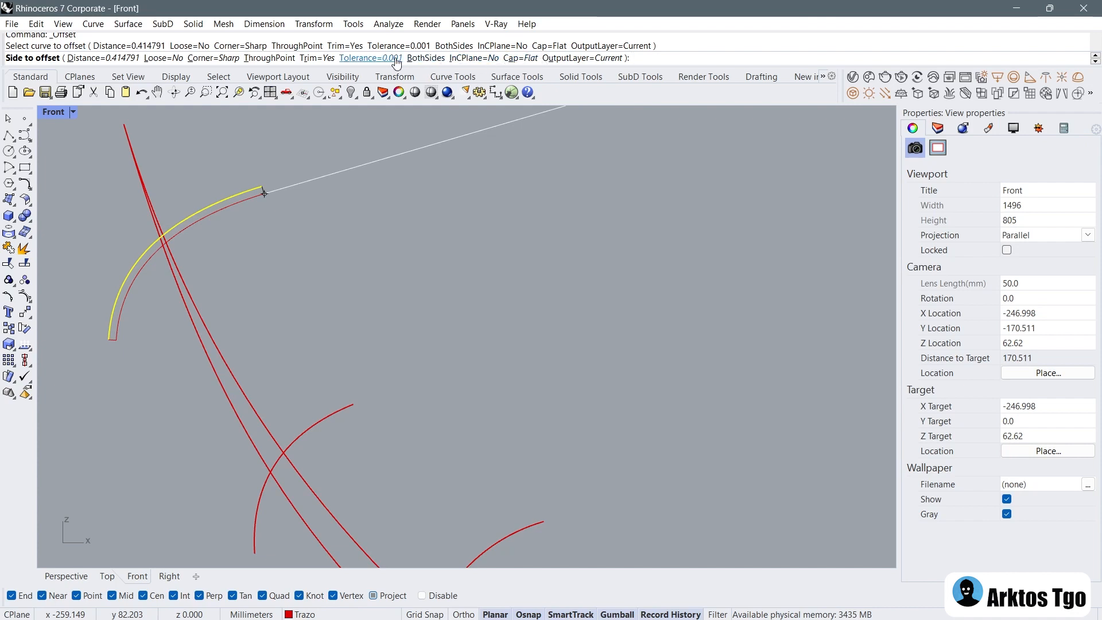
click(519, 59)
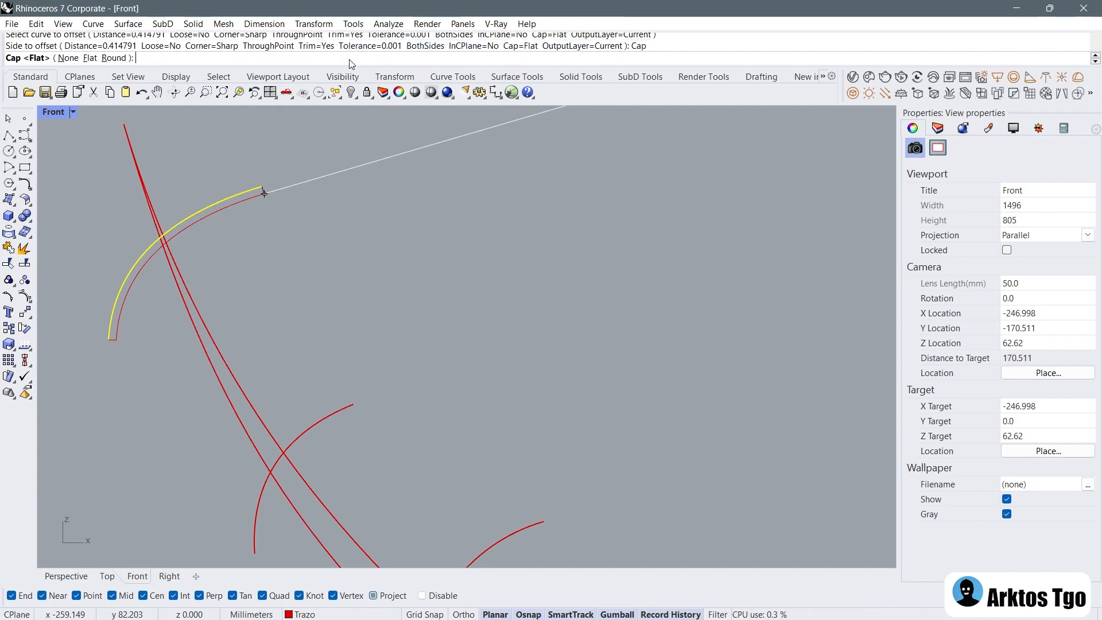
click(114, 58)
scroll(287, 198, up, 5)
scroll(321, 202, down, 5)
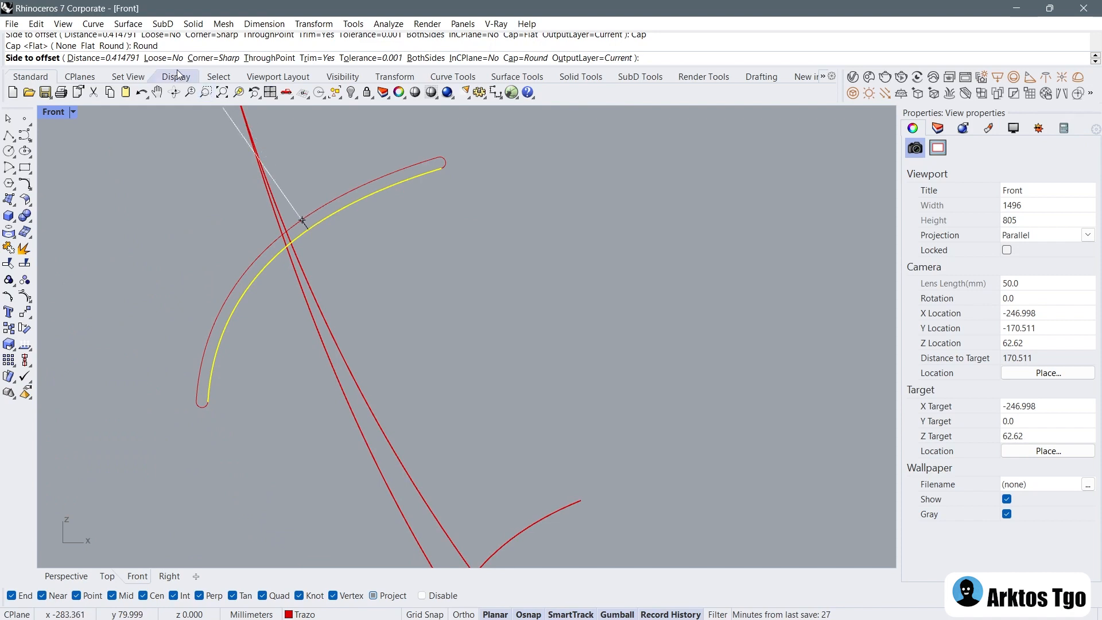
Step: Try to offset the outermost crossing curve through a point just beside it
click(264, 58)
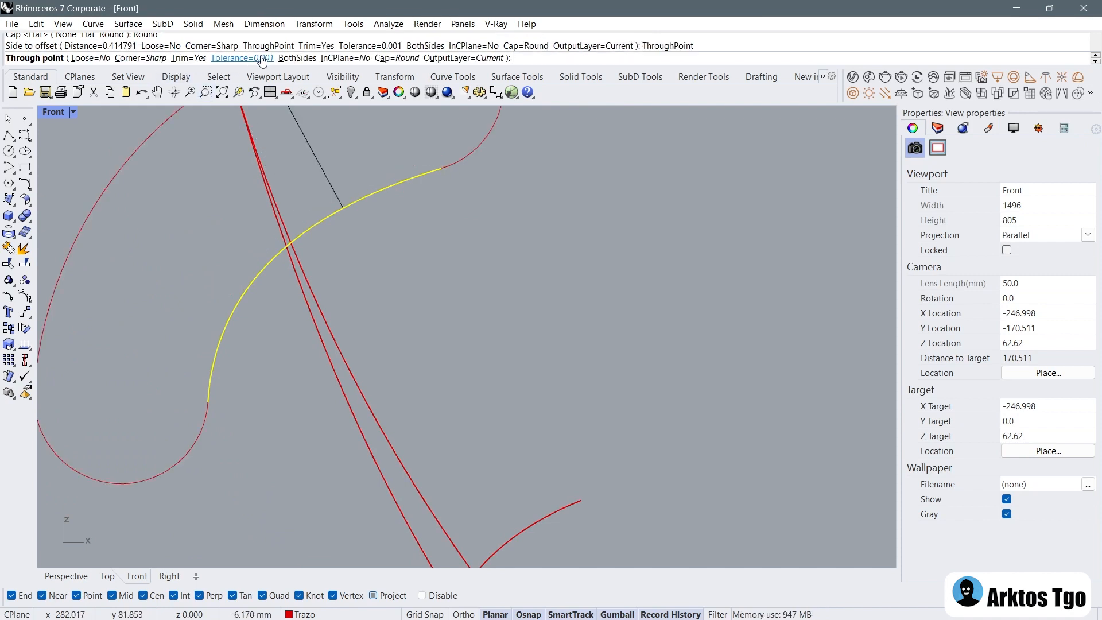
scroll(354, 268, down, 4)
scroll(339, 253, up, 3)
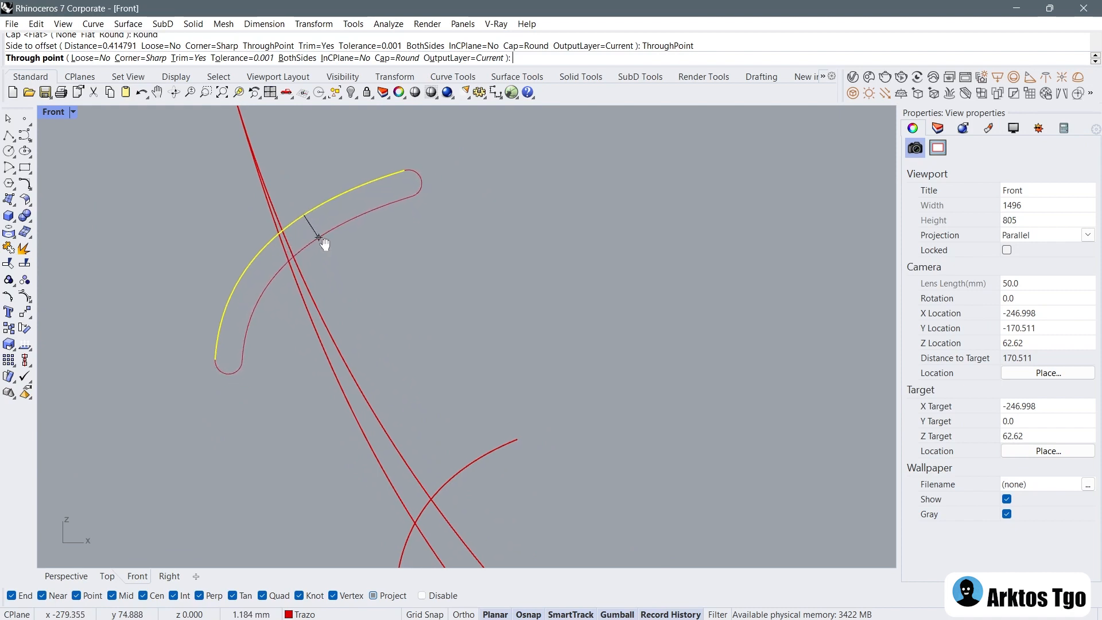
right_drag(317, 234, 273, 202)
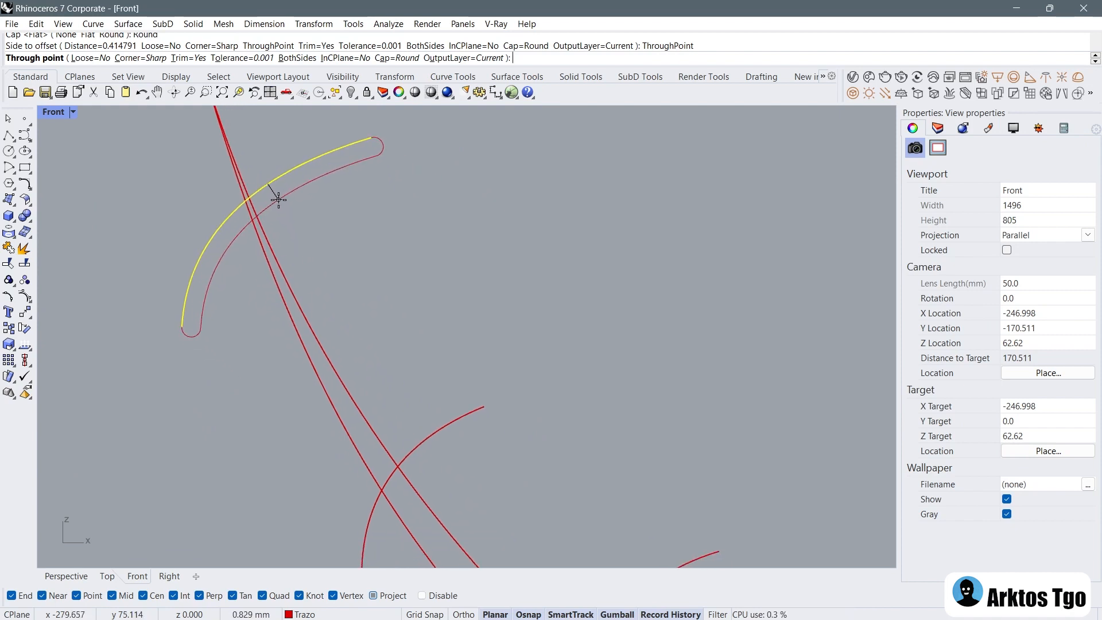
scroll(279, 199, down, 4)
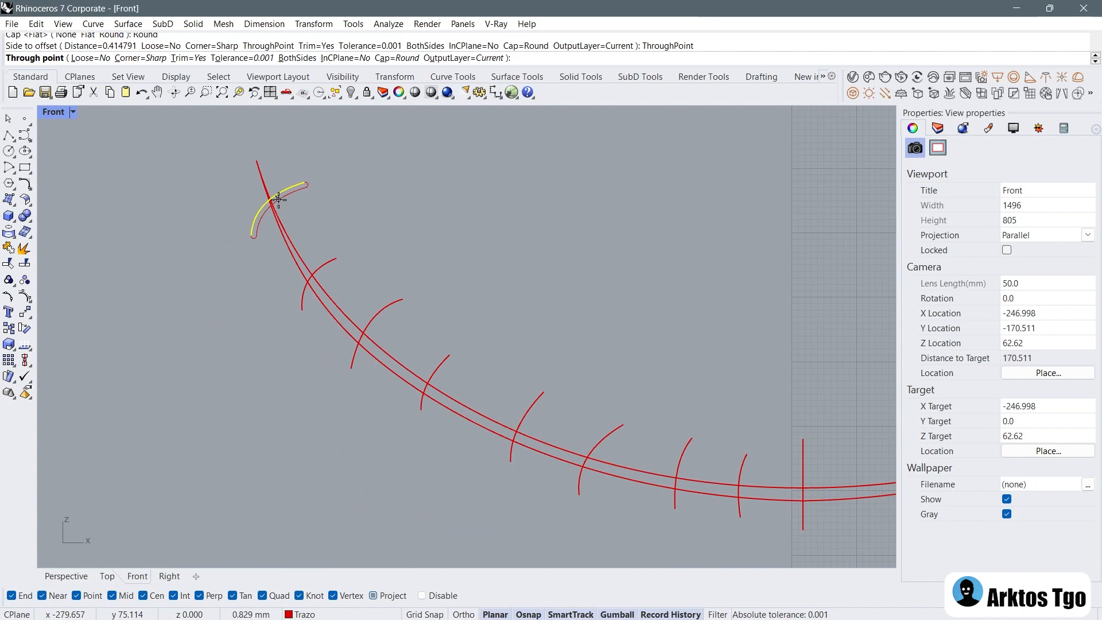
click(278, 199)
scroll(285, 216, down, 3)
scroll(282, 199, up, 5)
key(Return)
click(270, 182)
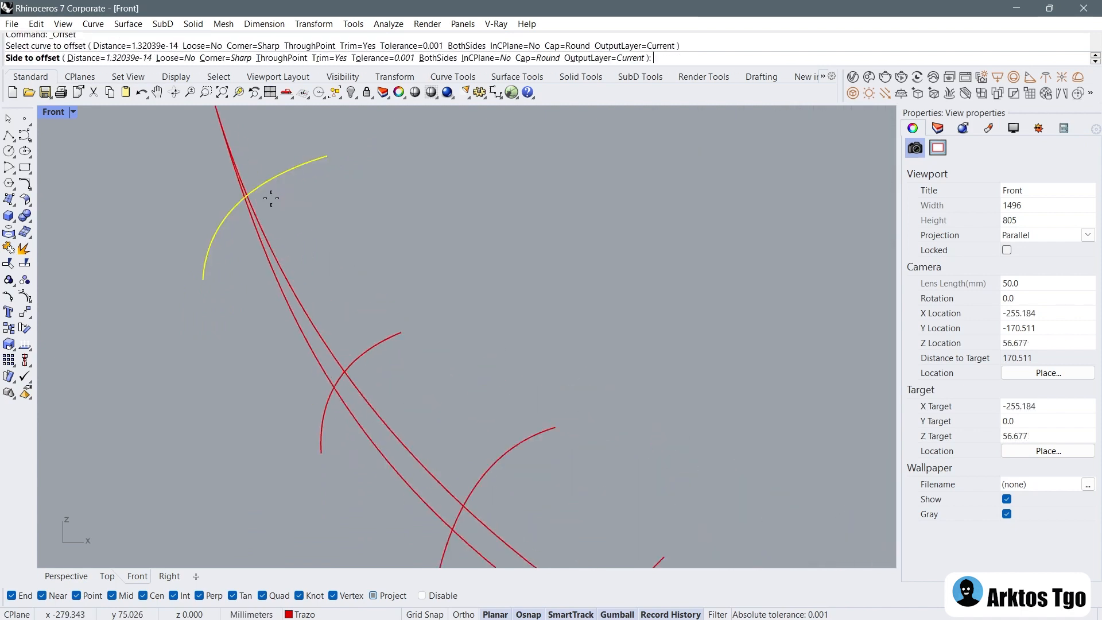
scroll(271, 199, up, 2)
key(Escape)
click(269, 173)
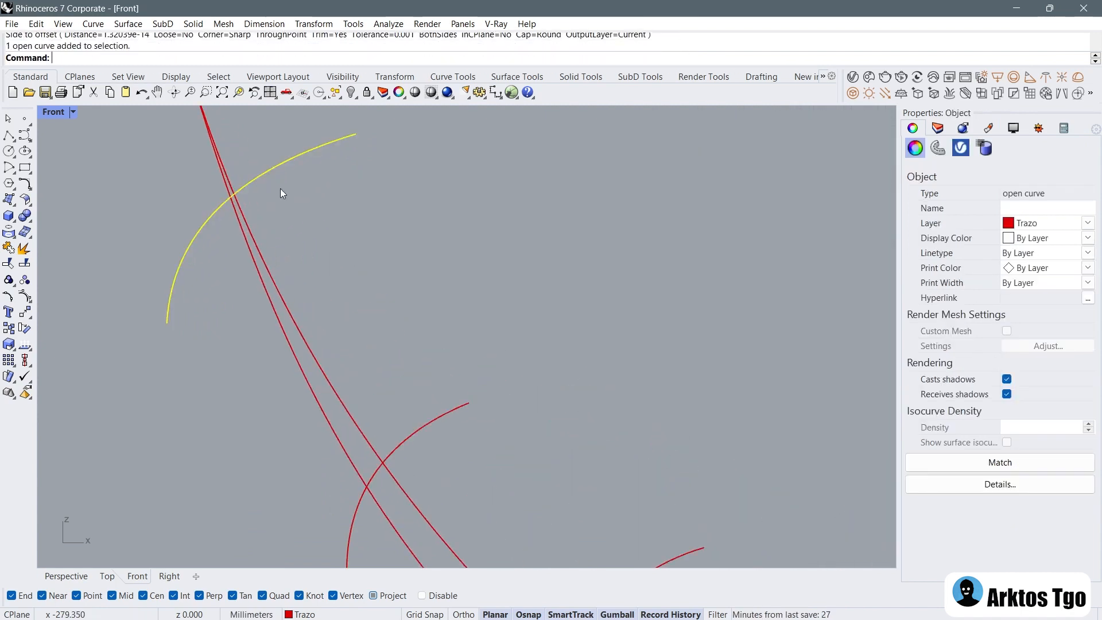
key(Return)
key(Escape)
Step: Undo the offset attempt and the alignment of the vertical center line
key(ctrl+z)
key(ctrl+z)
scroll(310, 201, down, 4)
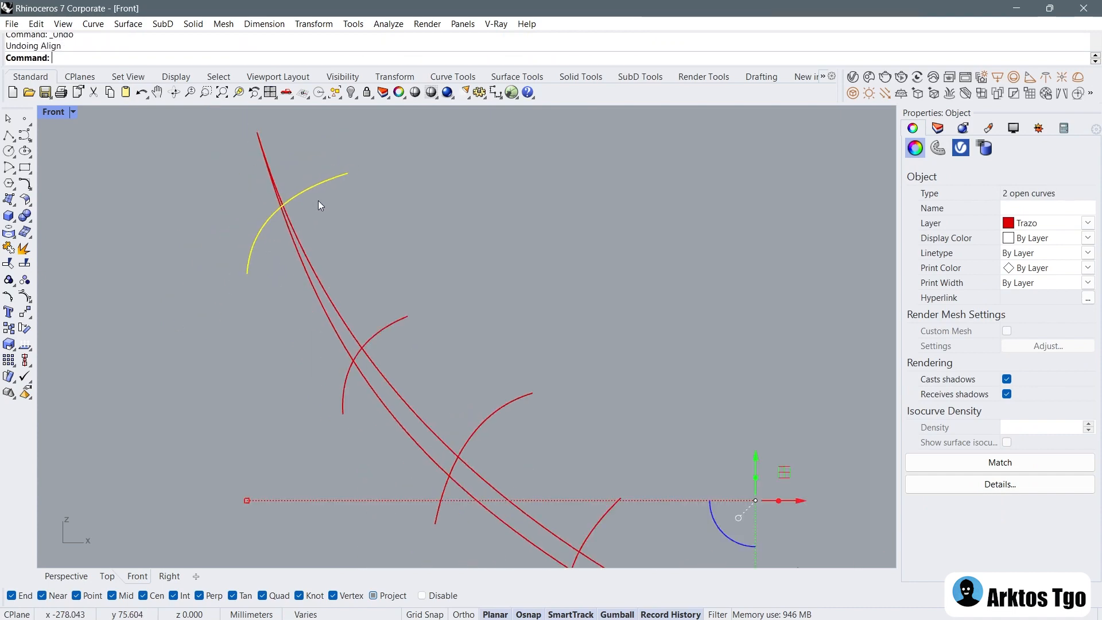
Step: Offset the outermost crossing curve about 0.8 mm through a point beside it, with round caps, to form a closed stitch
scroll(309, 201, down, 1)
scroll(295, 201, up, 6)
text(Offset)
key(Return)
click(304, 202)
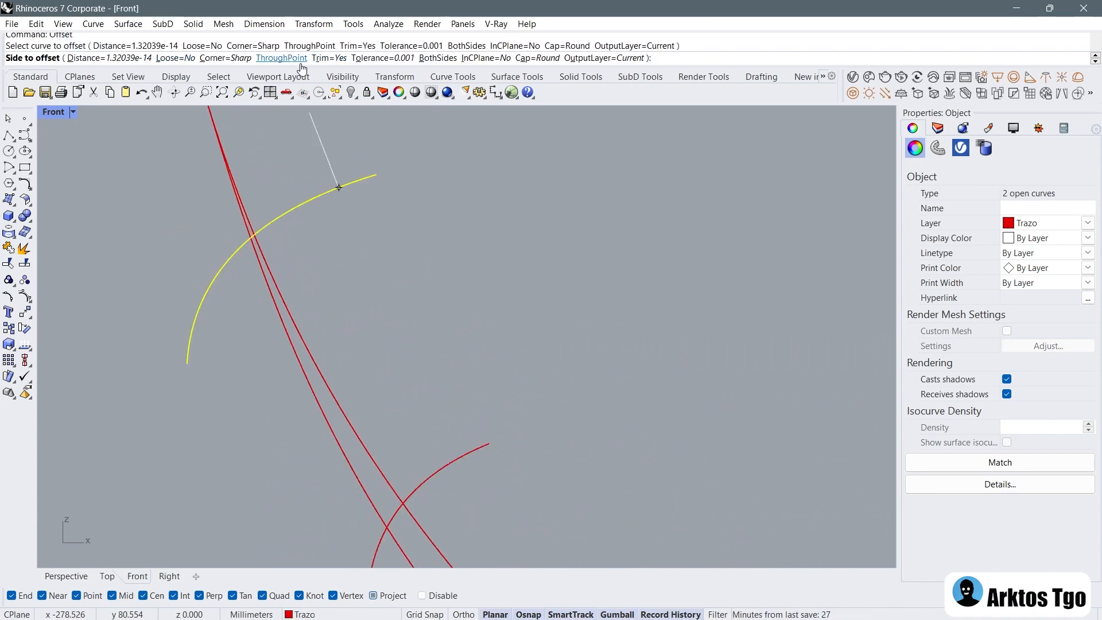
click(283, 58)
click(318, 215)
scroll(318, 218, down, 4)
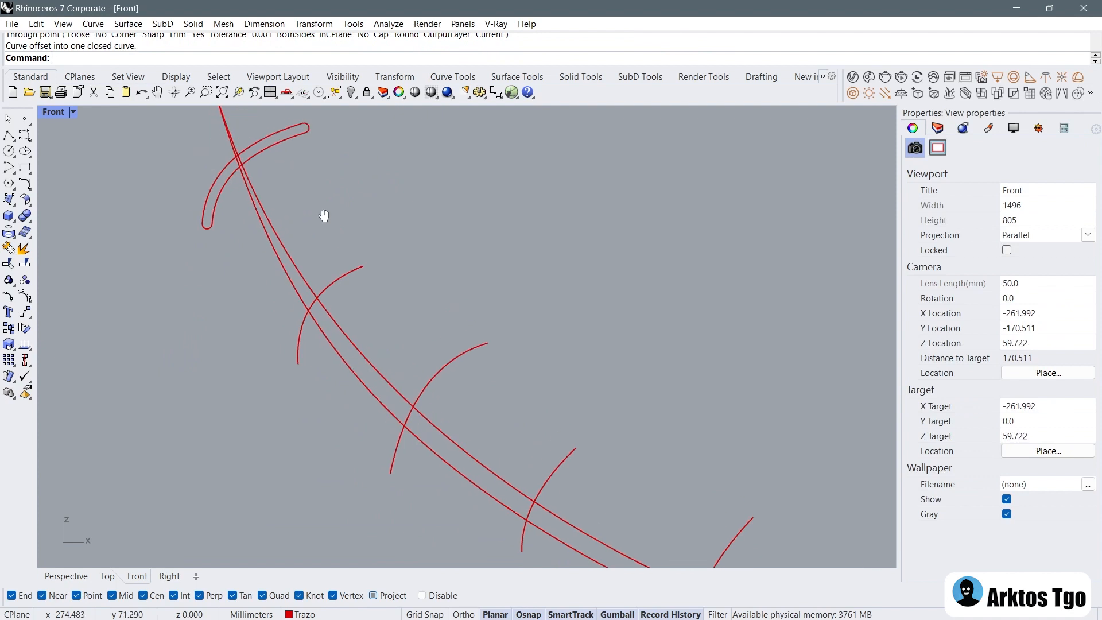
Step: Offset the second, third and fourth crossing curves by the same distance with round caps, making each a closed stitch
click(342, 309)
key(Return)
click(367, 347)
right_drag(422, 395, 357, 225)
click(365, 240)
key(Return)
click(427, 286)
click(514, 354)
key(Return)
click(543, 387)
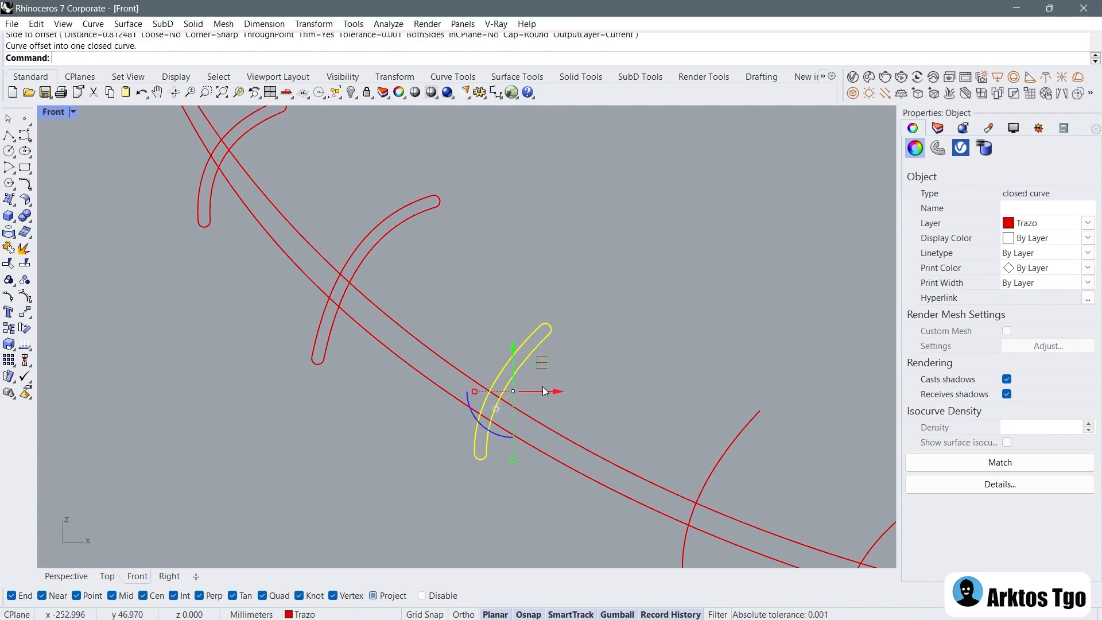
Step: Offset the fifth and sixth crossing curves by the same distance into round-capped closed stitches
right_drag(542, 386, 292, 198)
click(446, 297)
key(Return)
click(551, 326)
click(618, 345)
key(Return)
click(680, 363)
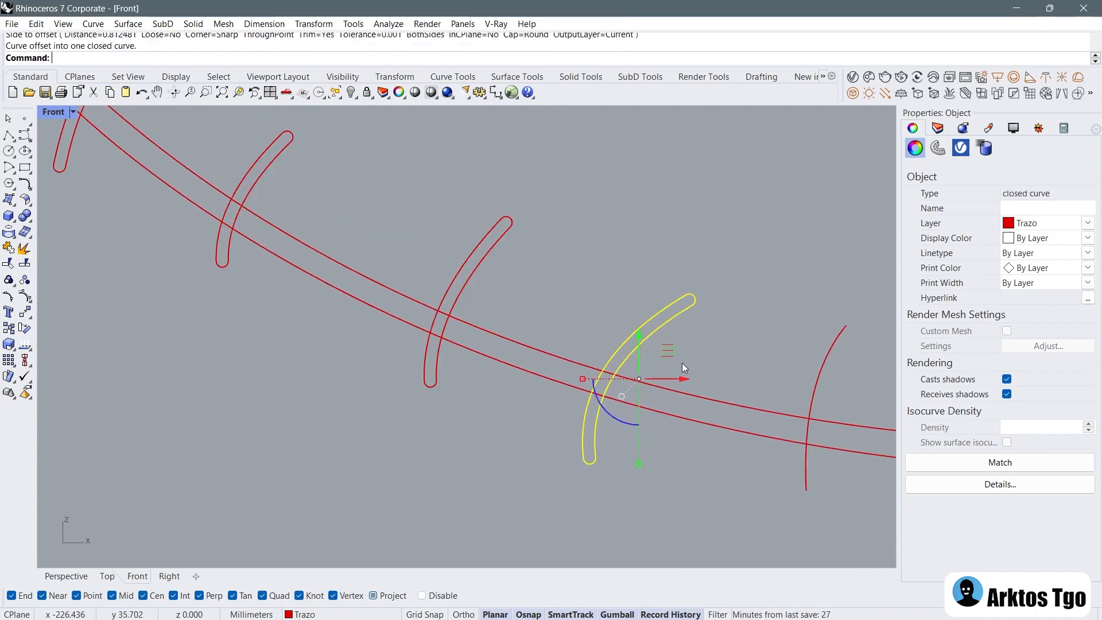
Step: Offset the seventh and eighth crossing curves by the same distance into round-capped closed stitches
right_drag(681, 363, 373, 272)
click(438, 295)
key(Return)
click(487, 290)
click(584, 302)
key(Return)
click(635, 312)
Step: Offset the vertical center line to both sides through a point about 0.37 mm away, with round caps
click(704, 304)
right_drag(705, 304, 418, 296)
scroll(528, 302, up, 3)
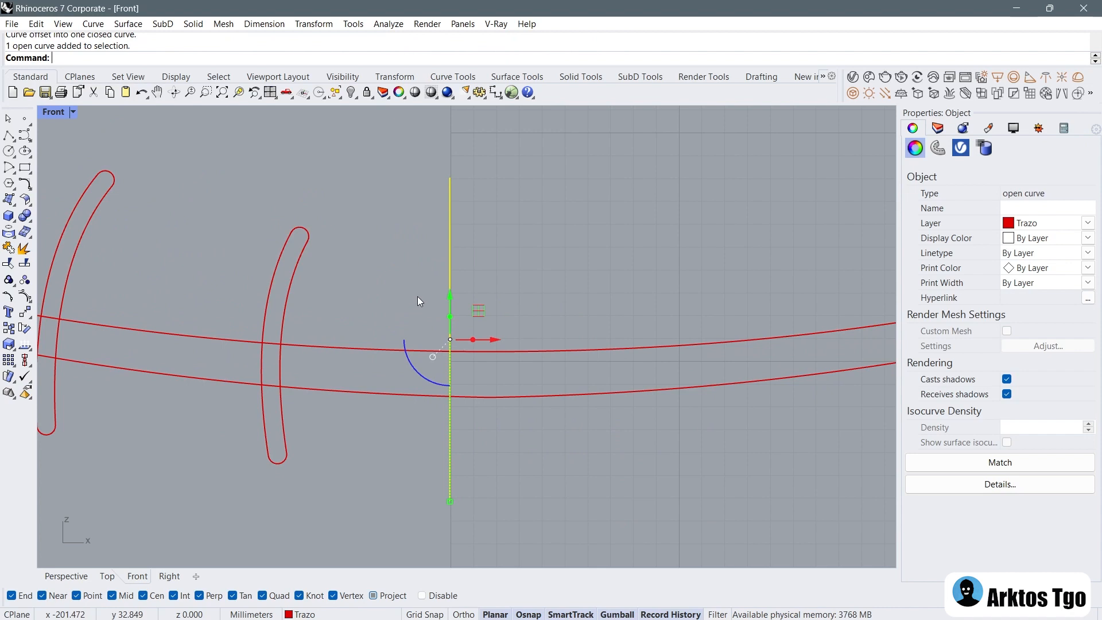
key(Return)
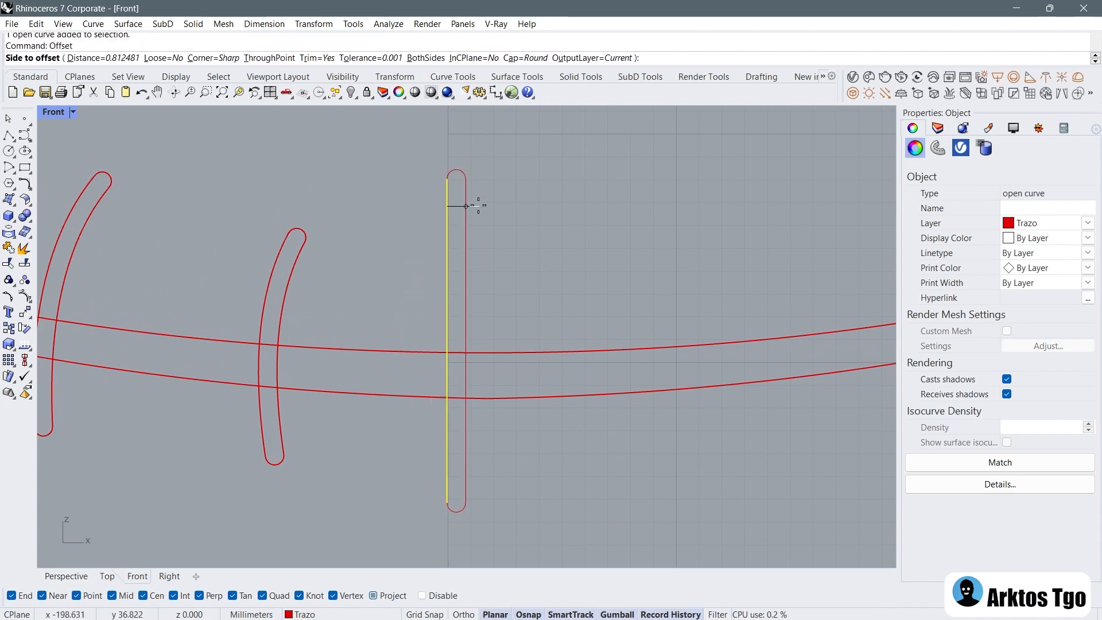
scroll(465, 206, up, 4)
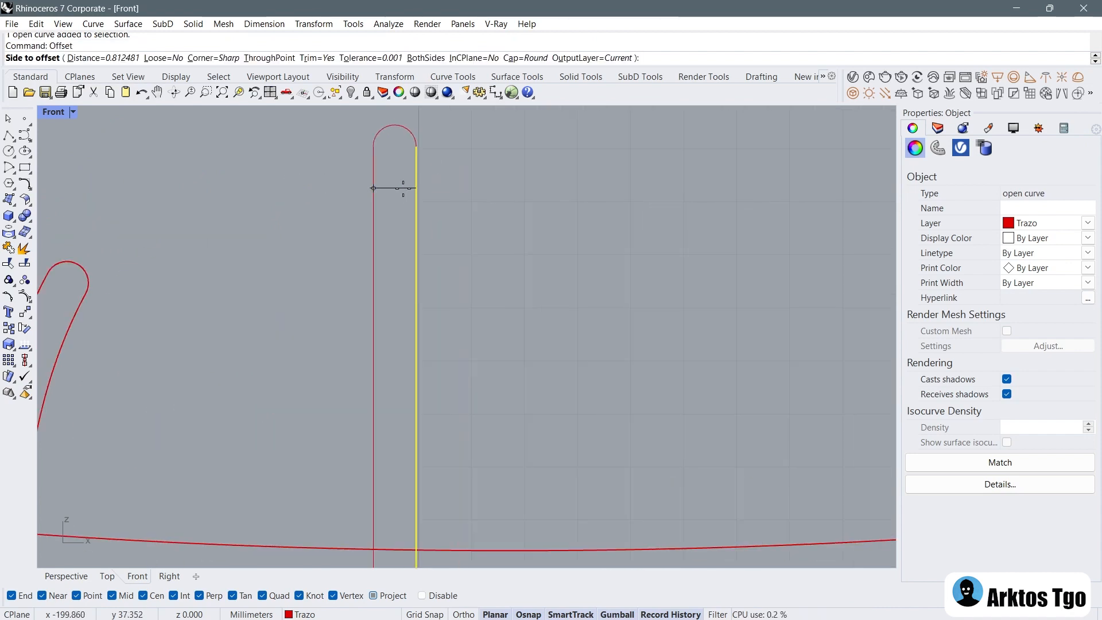
click(431, 58)
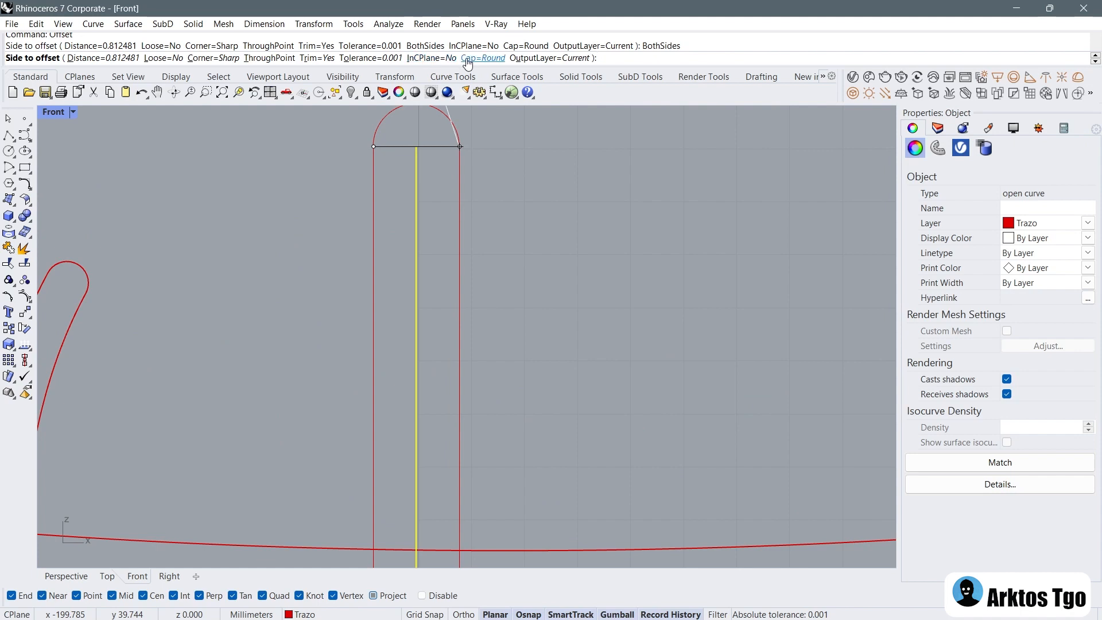
click(268, 58)
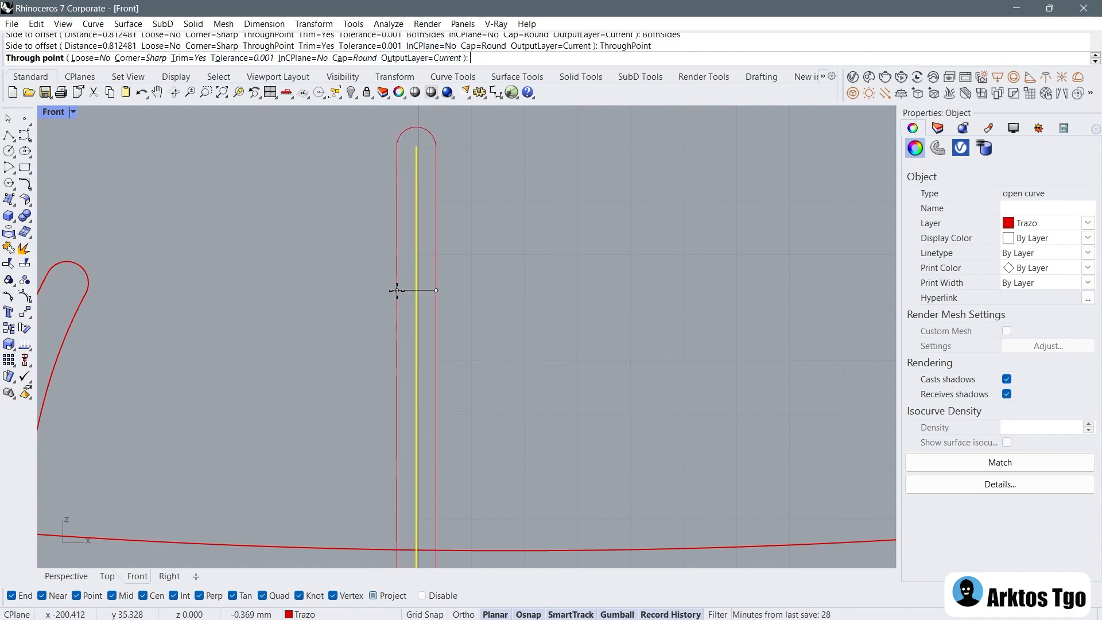
click(397, 290)
scroll(397, 291, down, 5)
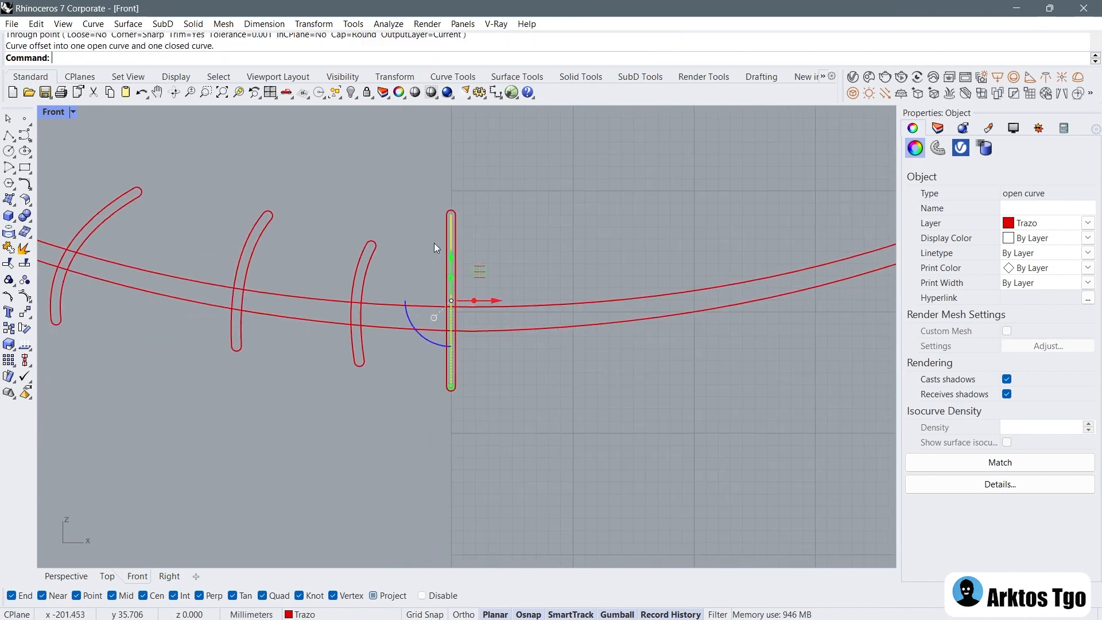
Step: Delete the original vertical line inside the center stitch, and select the remaining closed outline
key(Delete)
key(Return)
scroll(453, 295, up, 3)
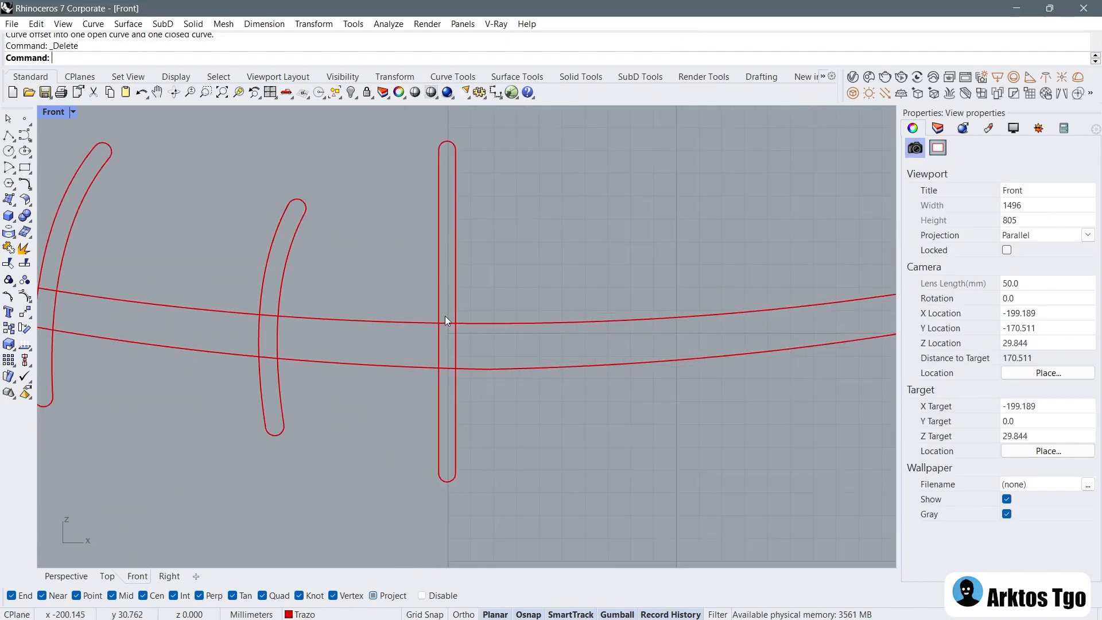
click(455, 300)
scroll(444, 312, down, 6)
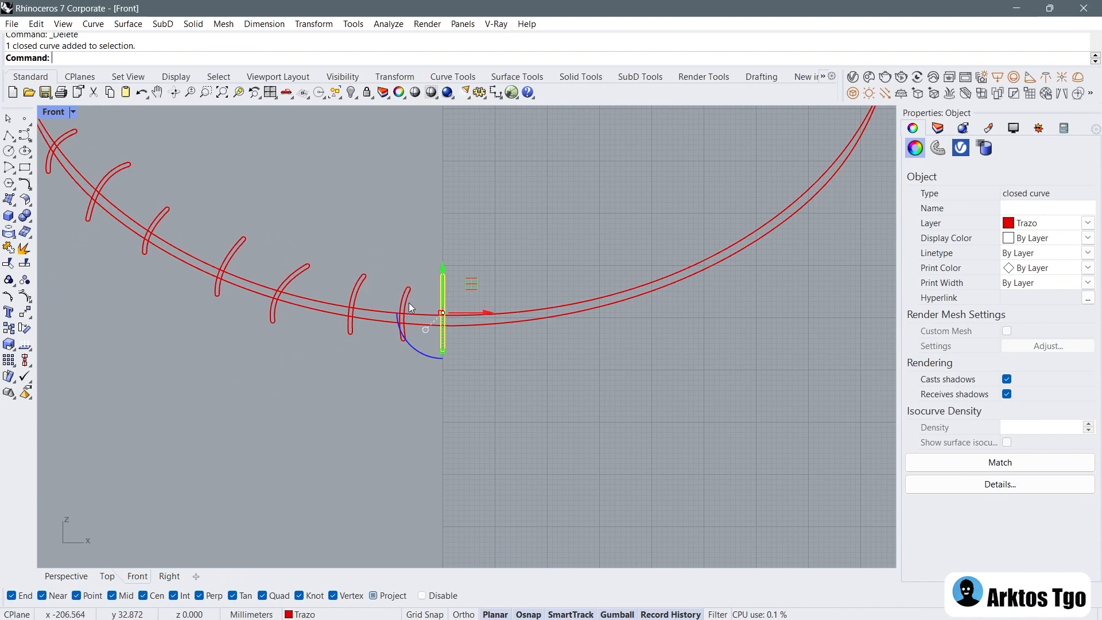
Step: Mirror a copy of the eight closed stitches to the other half of the mouth about the center stitch's vertical axis
click(116, 184)
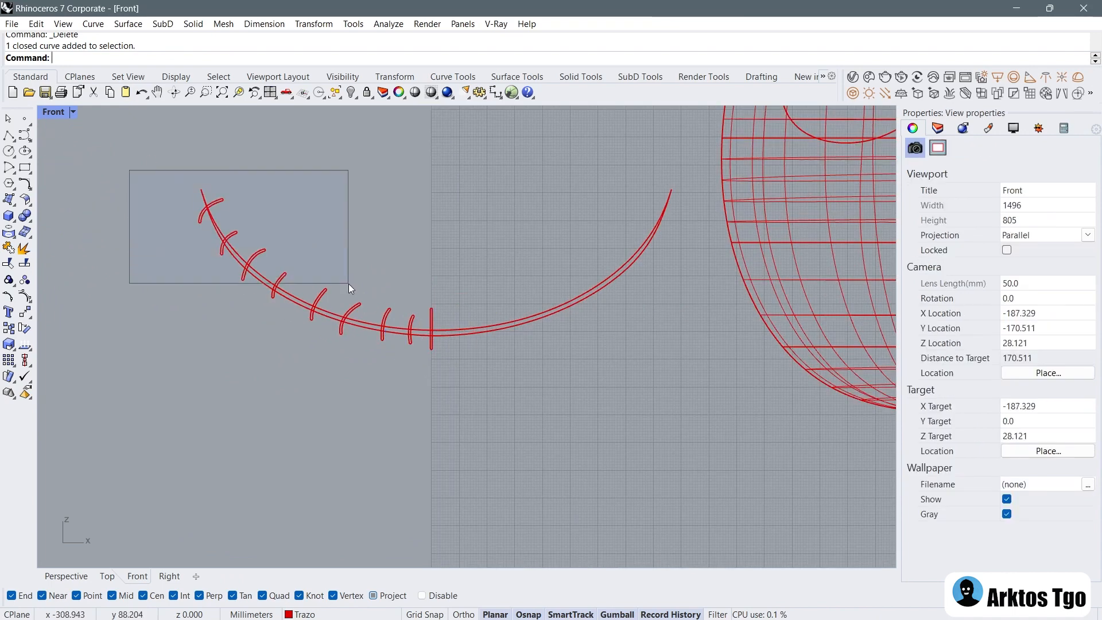
drag(422, 370, 423, 371)
scroll(424, 338, up, 10)
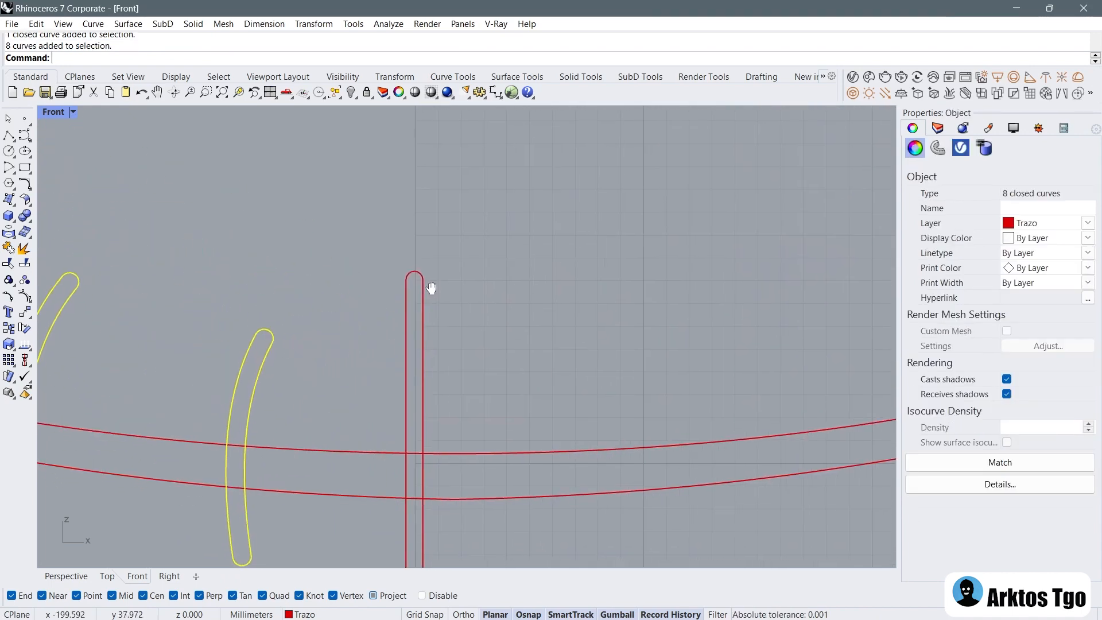
key(Return)
scroll(423, 281, up, 3)
click(422, 279)
click(426, 165)
scroll(379, 147, down, 10)
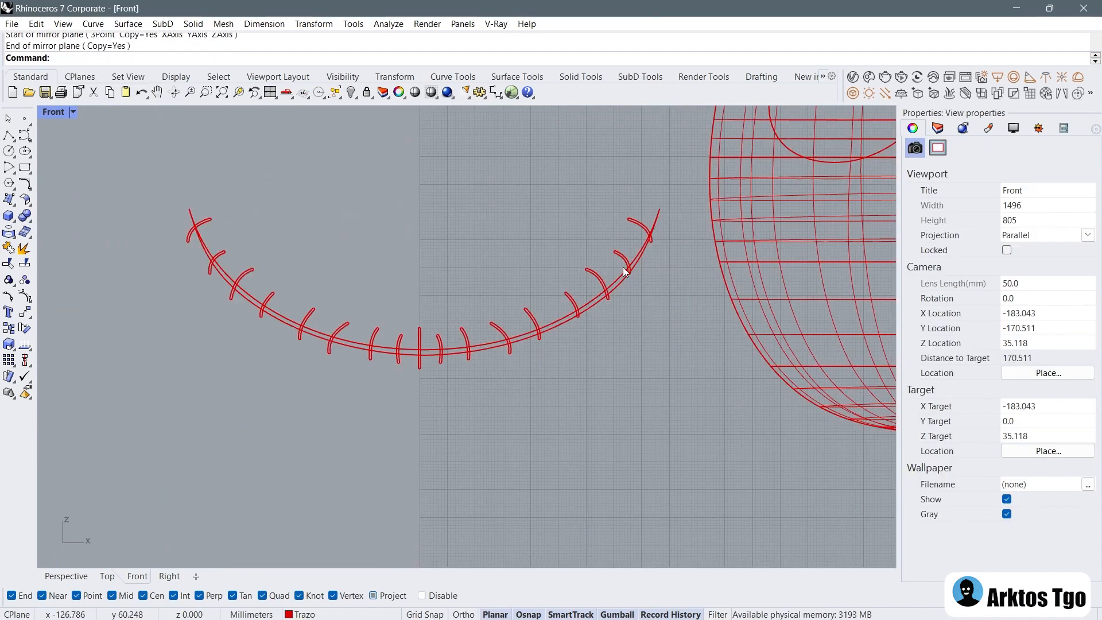
Step: Move the fifth stitch right of the smile's centre slightly outward and rotate it to follow the curve
scroll(561, 312, up, 2)
scroll(659, 276, down, 2)
scroll(696, 254, up, 2)
scroll(636, 264, down, 2)
scroll(583, 293, up, 2)
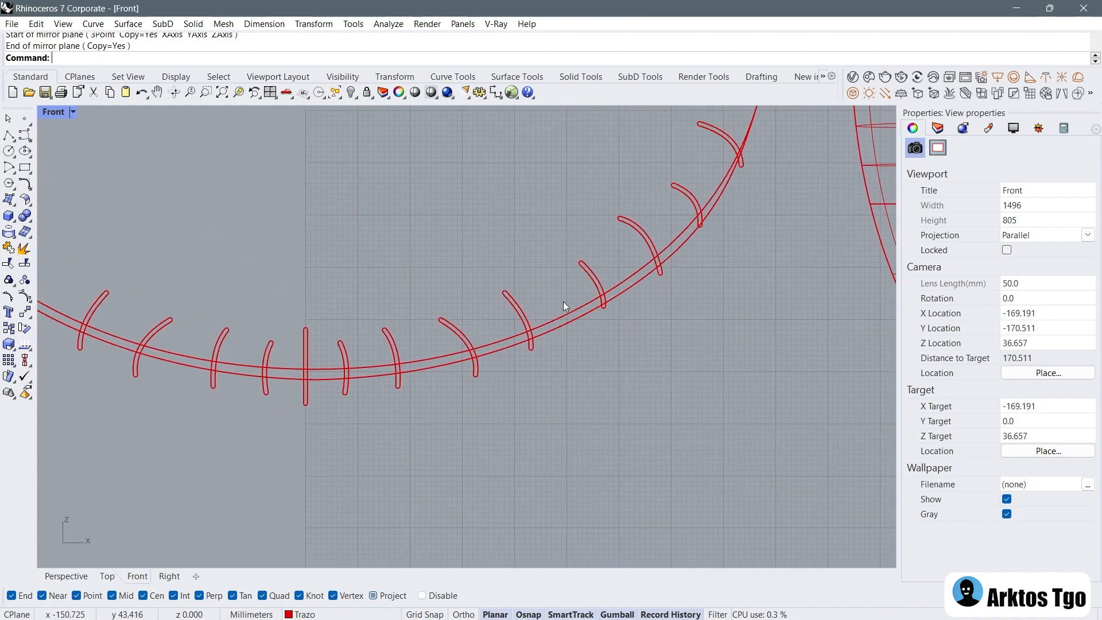
scroll(563, 302, up, 3)
click(593, 267)
drag(593, 267, 630, 268)
click(554, 354)
drag(576, 336, 564, 335)
right_drag(631, 311, 528, 334)
click(591, 327)
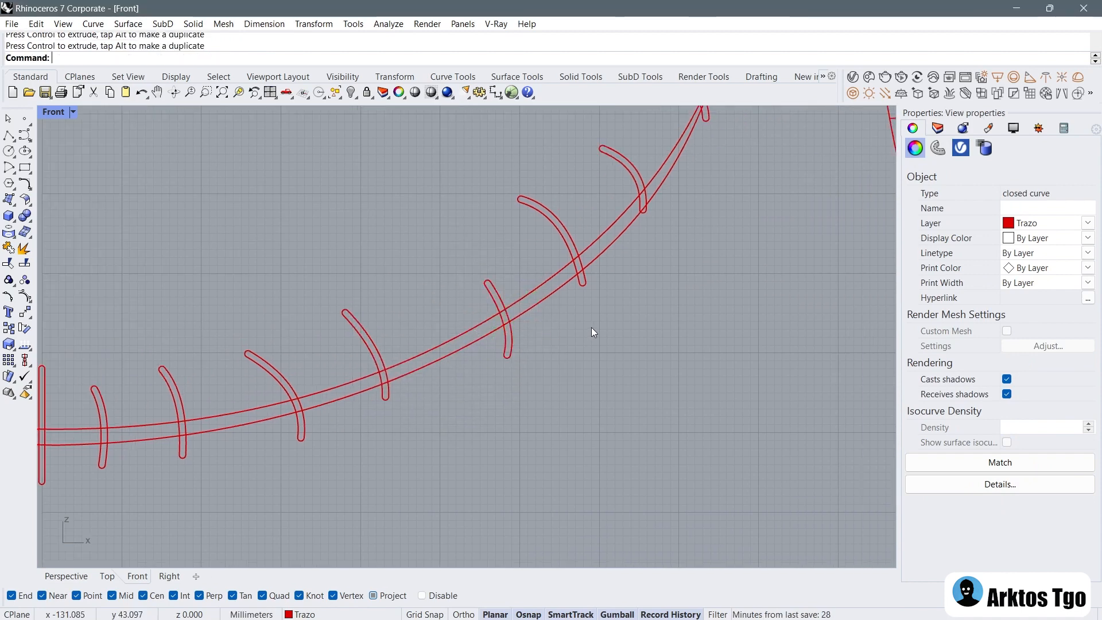
Step: Move the long sixth stitch right of centre slightly outward and down, accept the history warning, and rotate it
click(583, 281)
drag(586, 206, 603, 242)
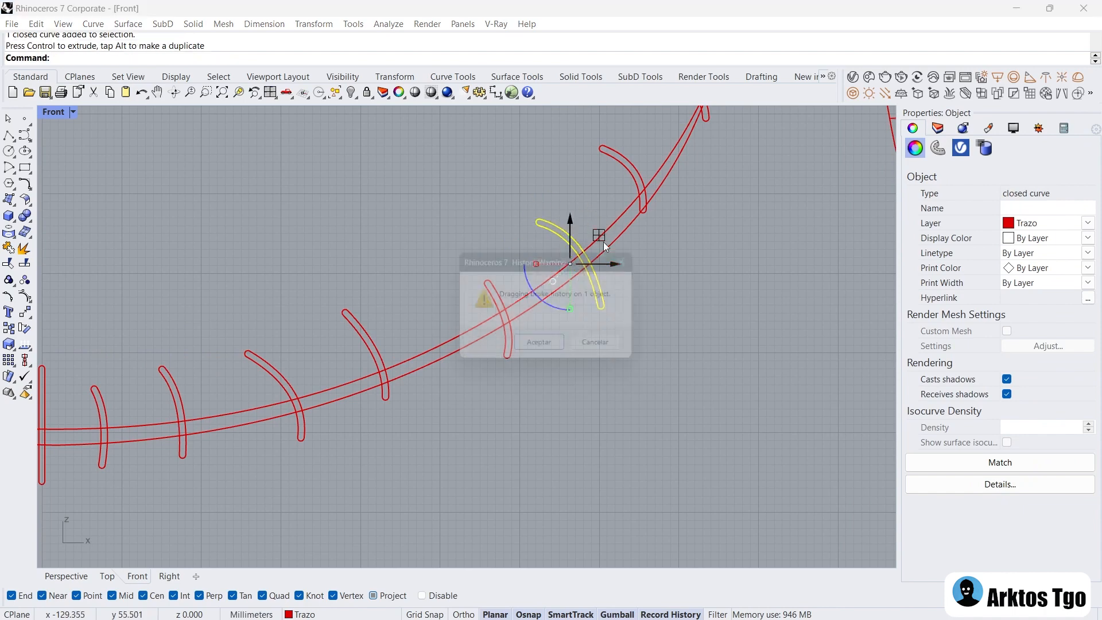
click(539, 347)
drag(570, 312, 547, 309)
click(659, 300)
Step: Shift the seventh stitch right of centre along the smile, accept the history warning, and rotate it slightly
right_drag(663, 300, 460, 413)
click(427, 280)
scroll(433, 271, up, 2)
drag(450, 261, 483, 272)
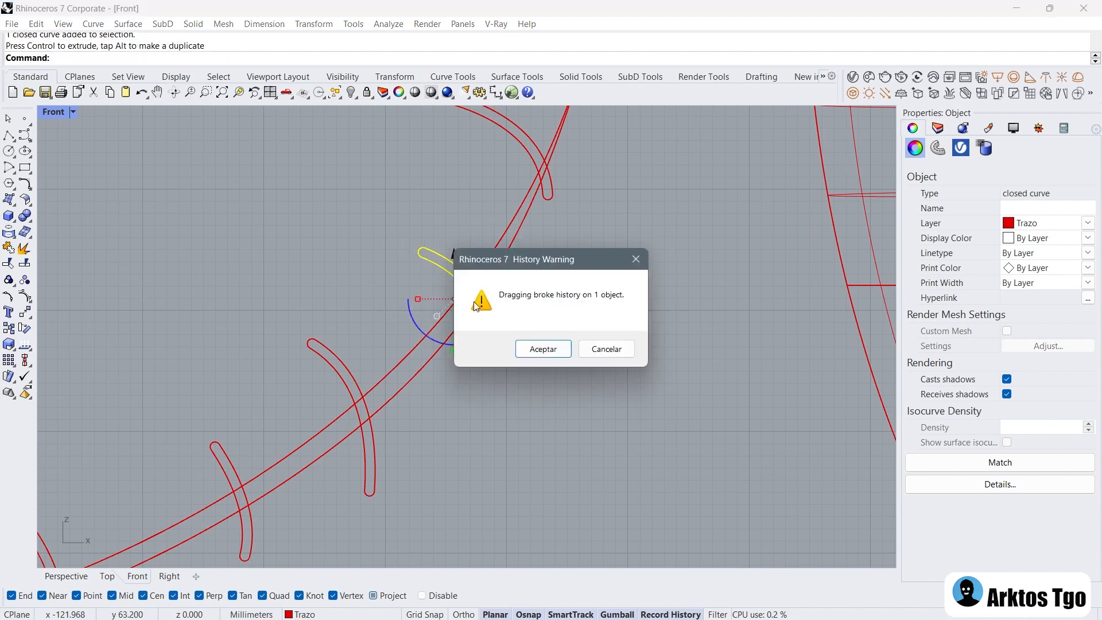
click(542, 349)
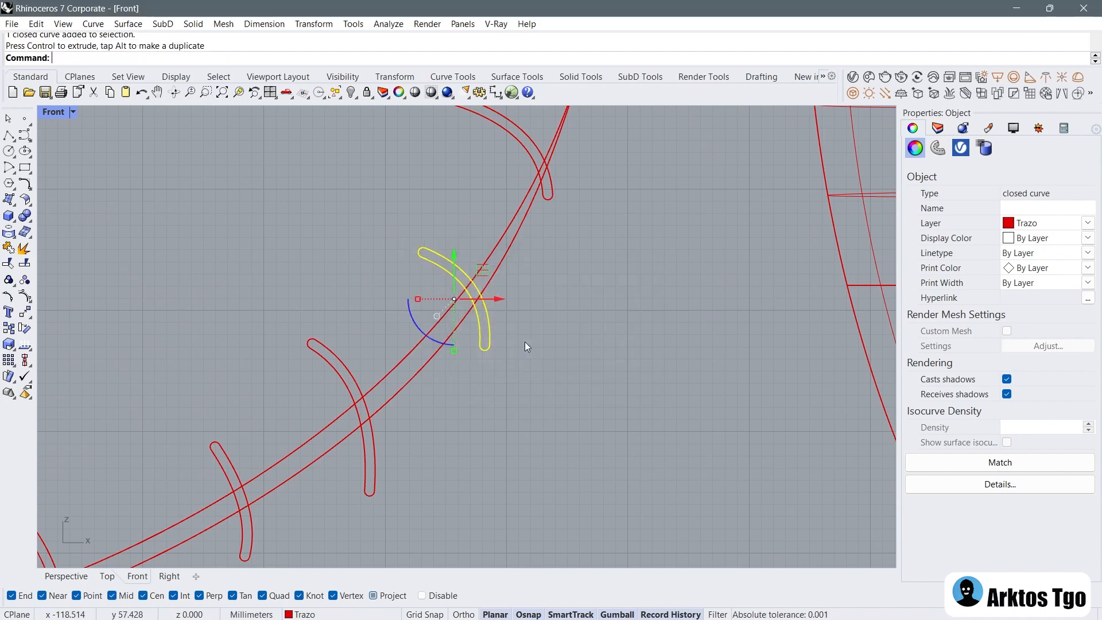
drag(439, 342, 431, 340)
Step: Move the end stitch near the smile's right tip further outward and accept the history warning
right_drag(509, 303, 436, 361)
click(433, 262)
click(478, 253)
right_drag(478, 254, 460, 294)
drag(438, 214, 492, 218)
click(542, 349)
scroll(510, 327, down, 3)
right_drag(511, 328, 615, 282)
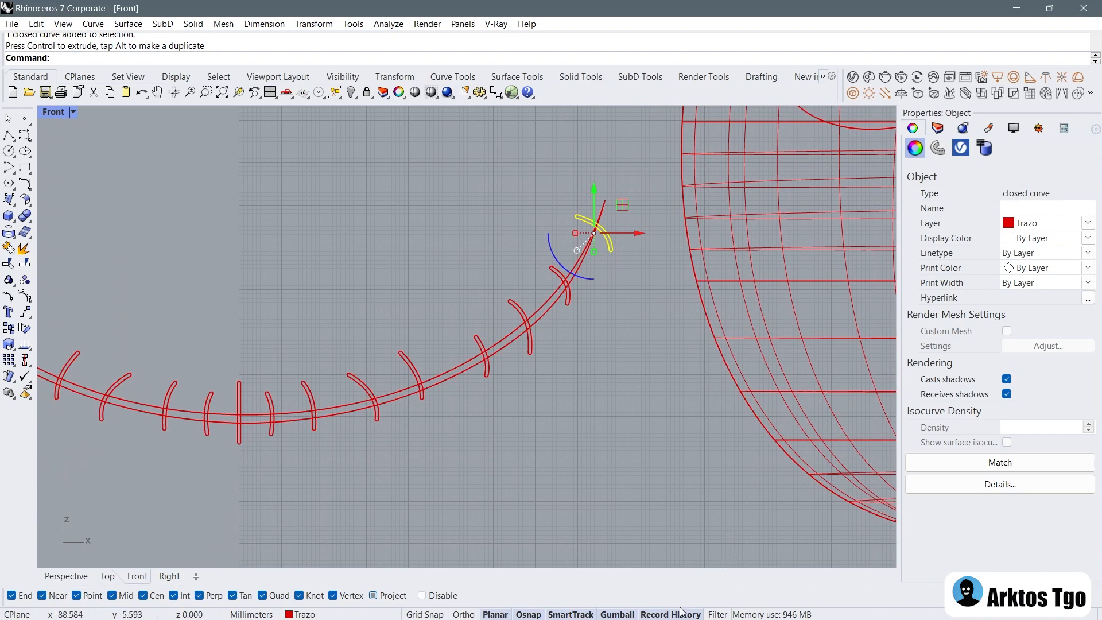
click(673, 518)
Step: Move the fourth stitch right of centre slightly outward and down, accept the history warning, and rotate it
scroll(346, 425, up, 3)
click(461, 342)
drag(474, 319, 498, 339)
key(Return)
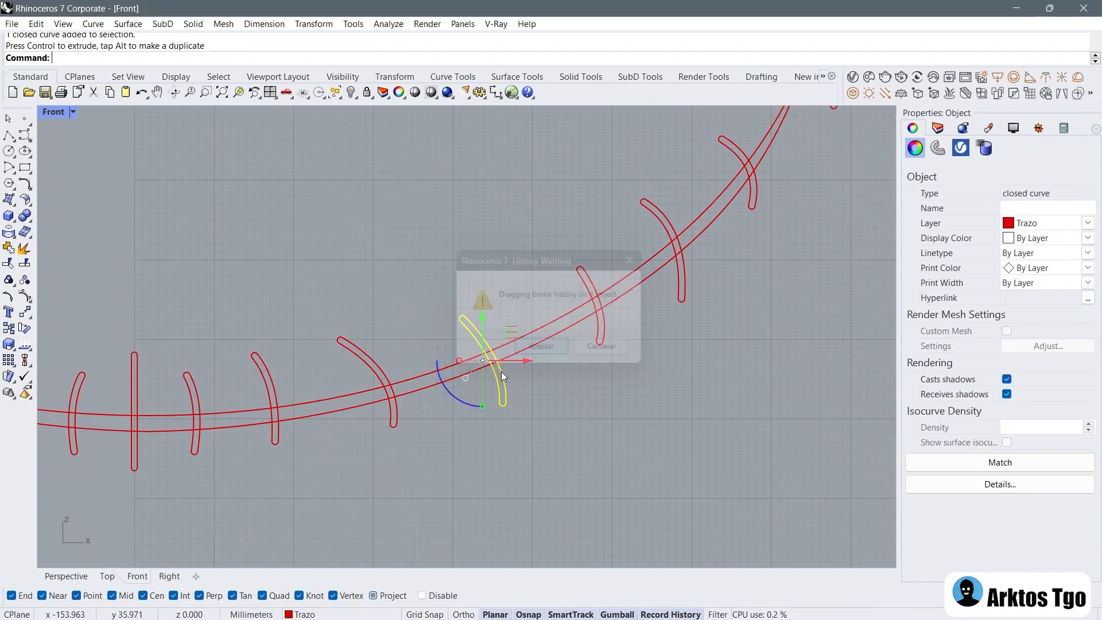
drag(464, 399, 456, 393)
Step: Turn off history recording
click(668, 540)
right_click(677, 614)
click(709, 564)
Step: Rotate the long third stitch right of centre to a more upright angle and nudge it into place
right_drag(424, 378, 604, 384)
scroll(605, 385, down, 2)
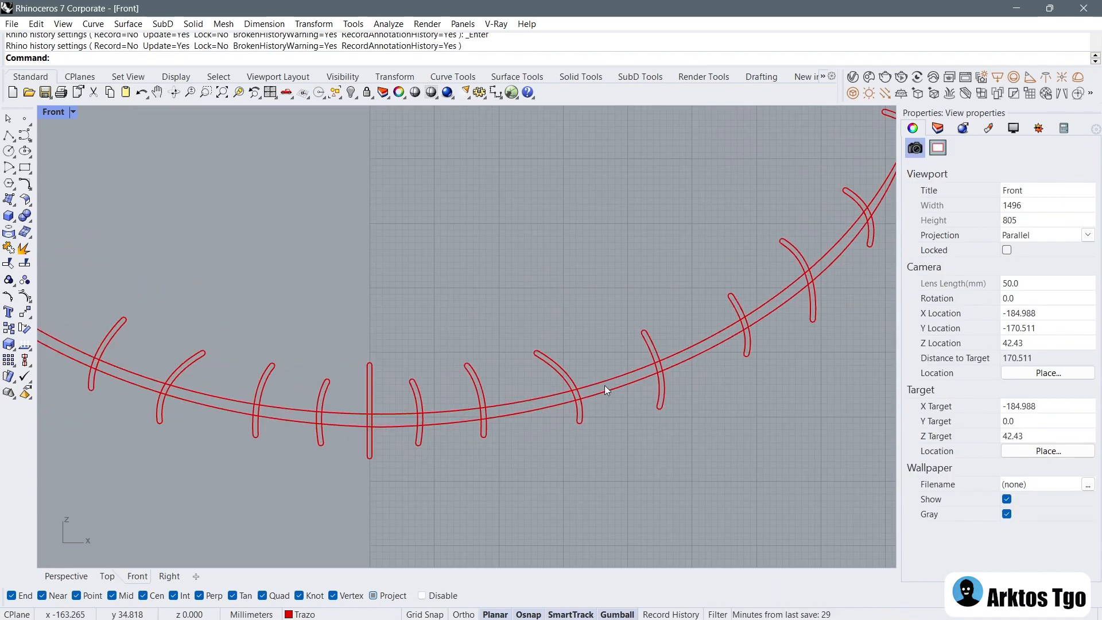
click(573, 375)
drag(539, 429, 519, 429)
click(562, 349)
drag(596, 364, 606, 370)
Step: Adjust the two stitches immediately right of the centre stitch, spacing them further out along the smile
click(416, 360)
right_drag(369, 401, 439, 376)
scroll(439, 377, up, 2)
click(440, 376)
drag(440, 447, 450, 436)
click(494, 368)
drag(524, 363, 638, 354)
click(570, 359)
click(604, 349)
click(542, 348)
click(556, 319)
Step: Lower the end stitch at the smile's right tip slightly and rotate it to cross the curve better
scroll(557, 318, down, 14)
right_drag(556, 319, 471, 351)
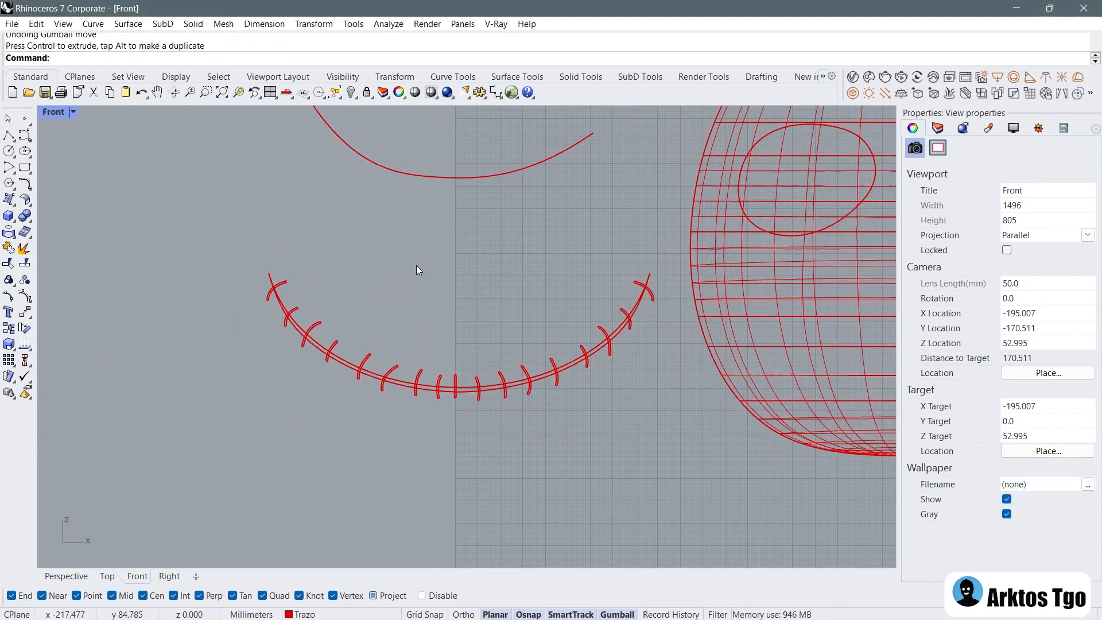
scroll(425, 266, up, 5)
scroll(188, 274, up, 8)
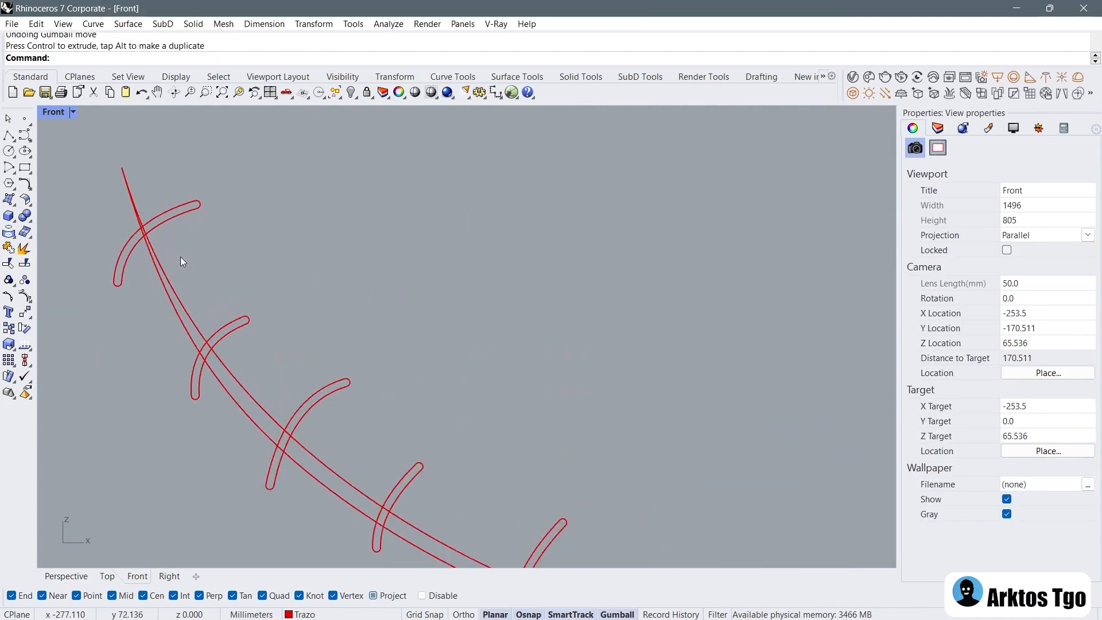
scroll(180, 256, down, 6)
right_drag(676, 397, 487, 377)
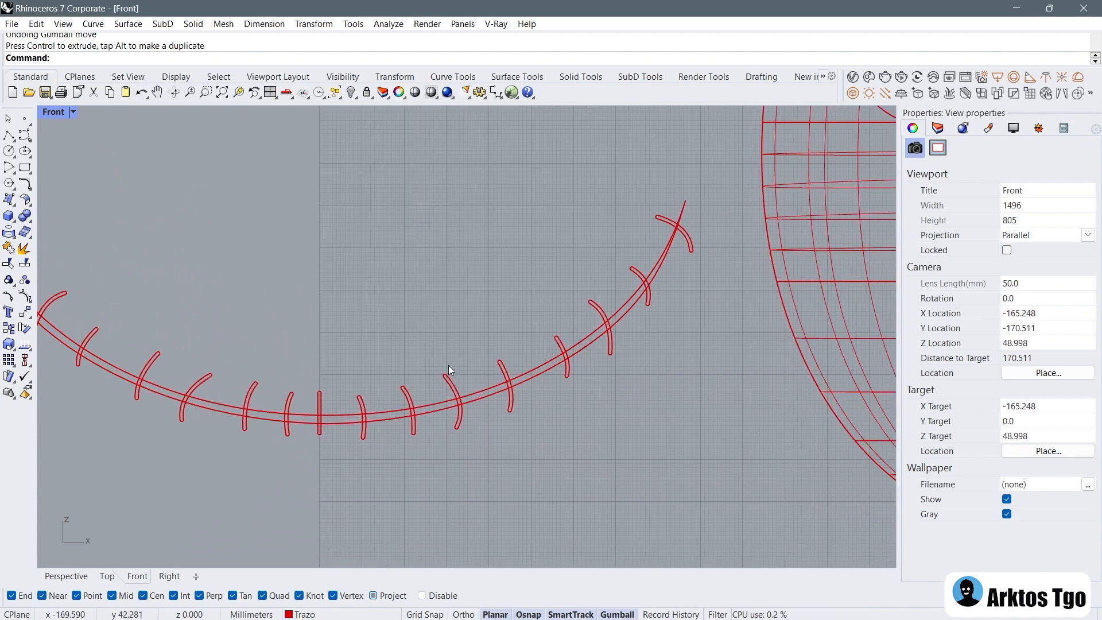
scroll(450, 366, down, 4)
scroll(572, 291, up, 8)
click(639, 278)
drag(646, 238, 639, 252)
drag(574, 310, 566, 302)
key(Escape)
Step: Move the straight centre stitch slightly to the right and down on the smile
scroll(577, 335, down, 8)
right_drag(448, 376, 513, 370)
scroll(398, 418, up, 6)
scroll(398, 419, up, 4)
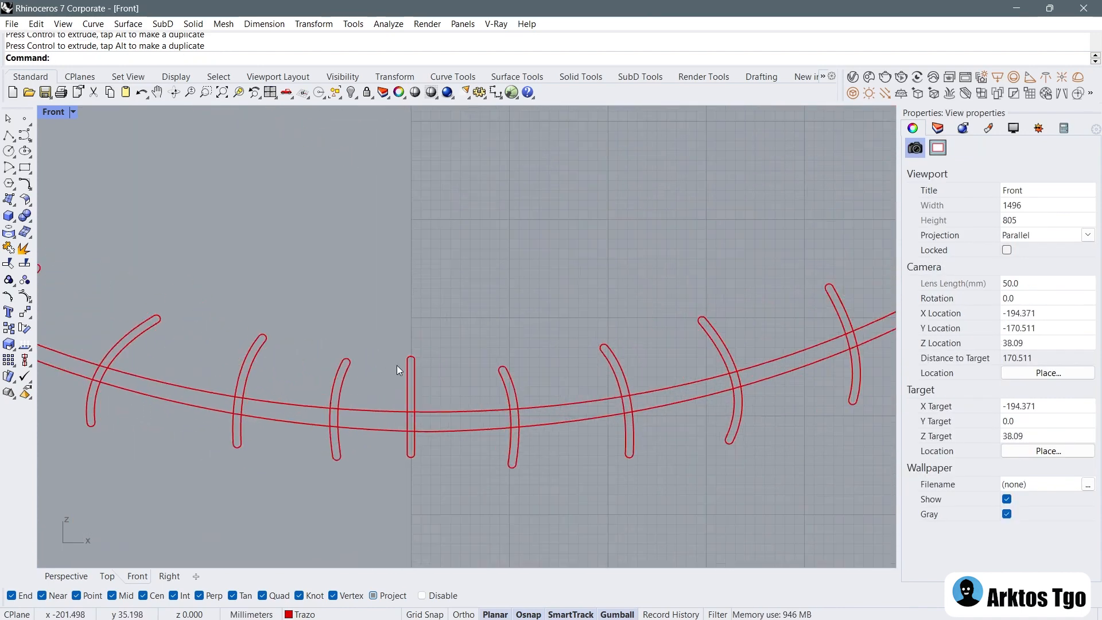
click(411, 374)
drag(449, 407, 465, 406)
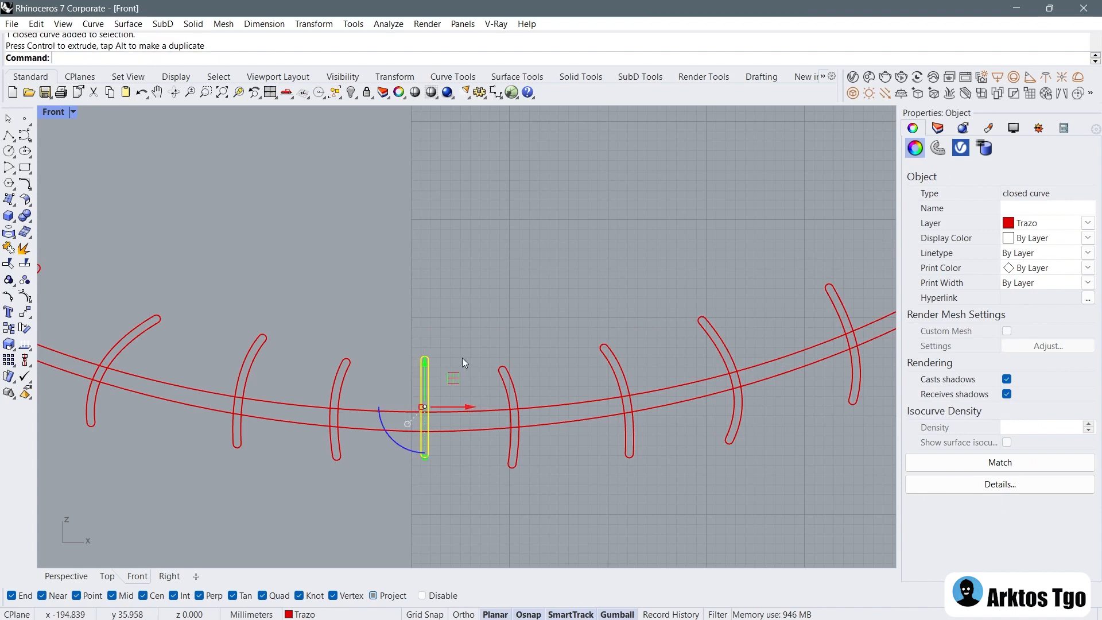
click(463, 351)
scroll(462, 342, down, 6)
right_drag(467, 317, 464, 335)
scroll(439, 390, up, 4)
click(439, 389)
drag(471, 370, 474, 378)
click(482, 345)
Step: Start CurveBoolean with DeleteInput set to All and select the smile curve together with all its stitches
scroll(485, 330, down, 6)
right_drag(487, 329, 478, 365)
click(27, 186)
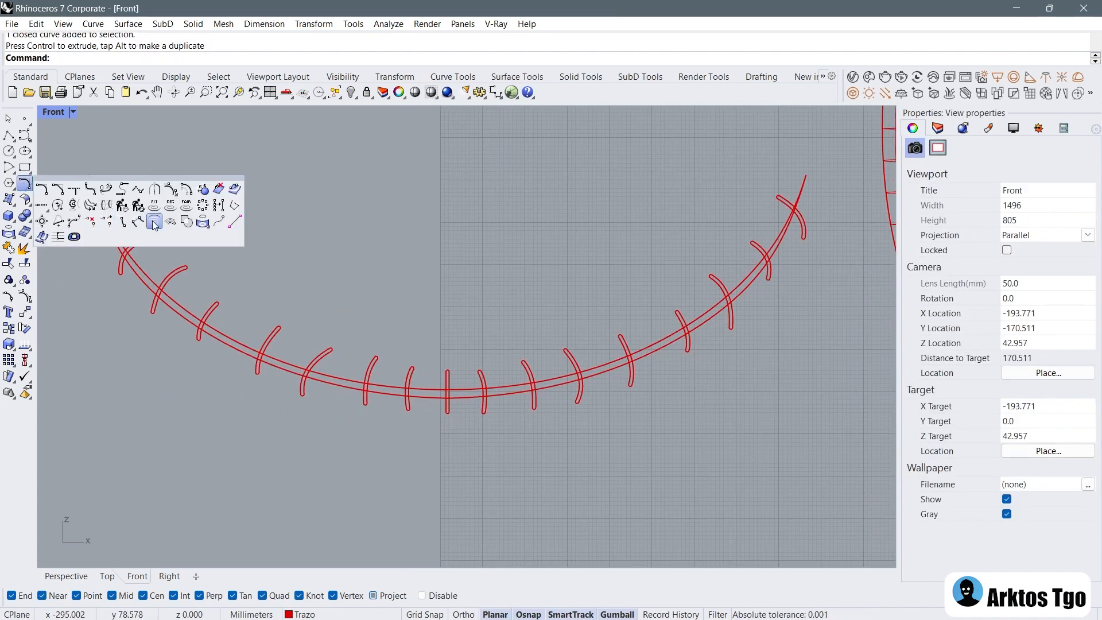
click(185, 223)
scroll(189, 180, down, 1)
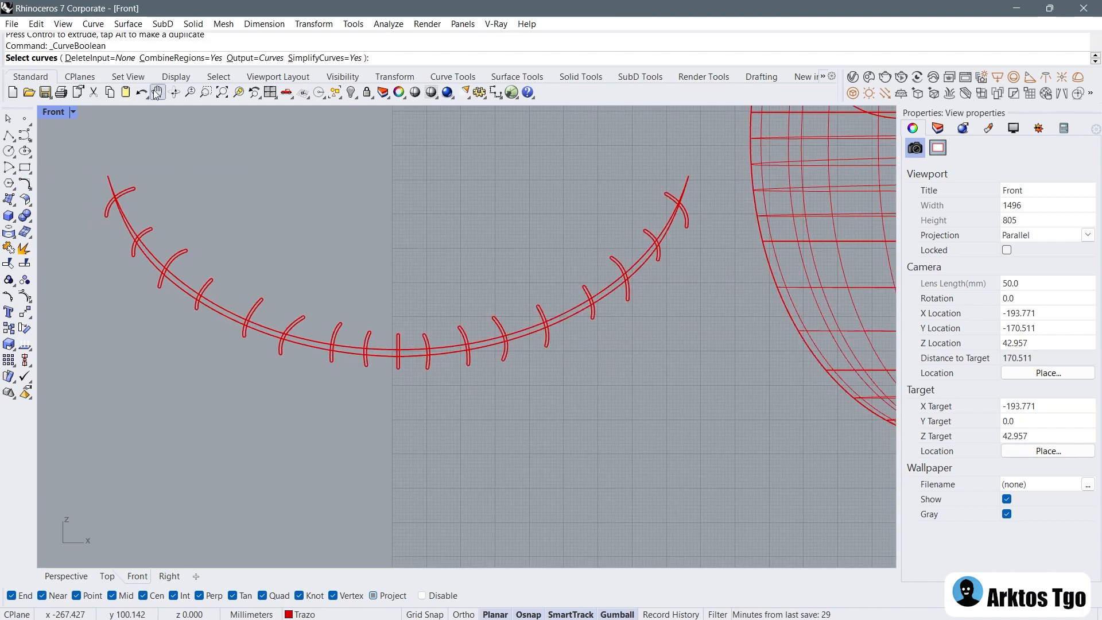
click(85, 58)
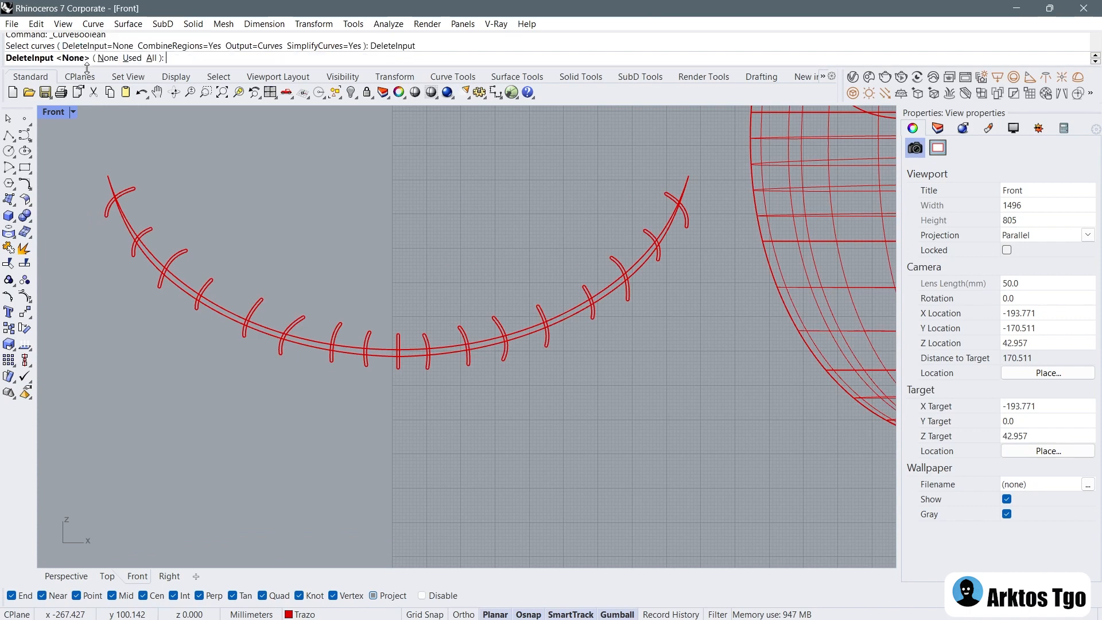
click(155, 58)
scroll(346, 286, down, 1)
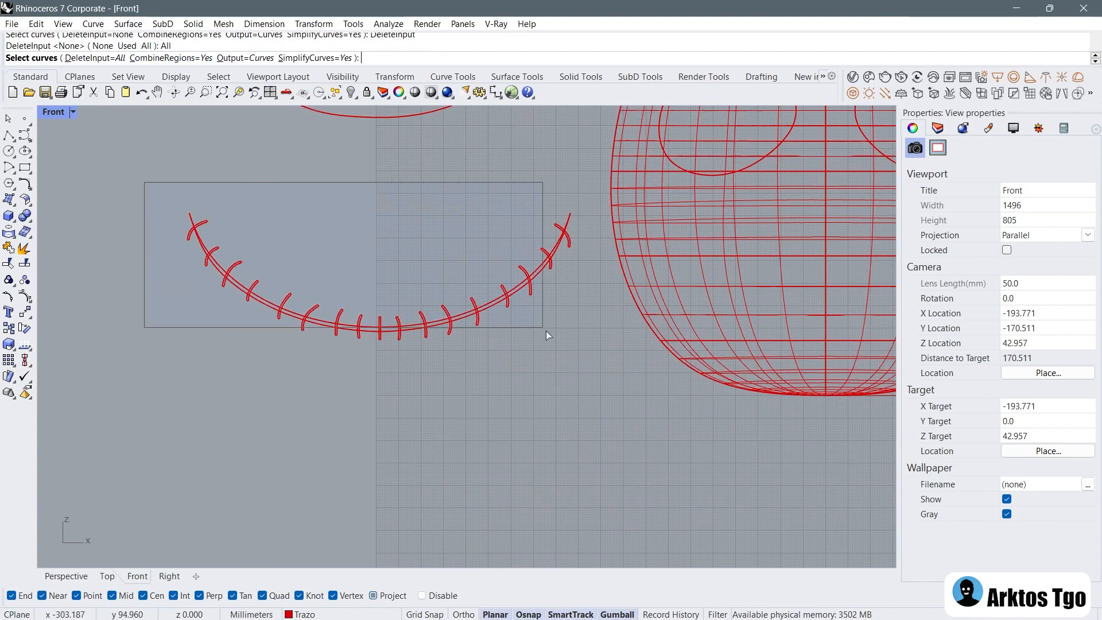
drag(585, 364, 584, 363)
key(Return)
Step: Mark the smile's left tip, the first stitch from that end and the adjoining band segment as regions to keep
scroll(179, 217, up, 4)
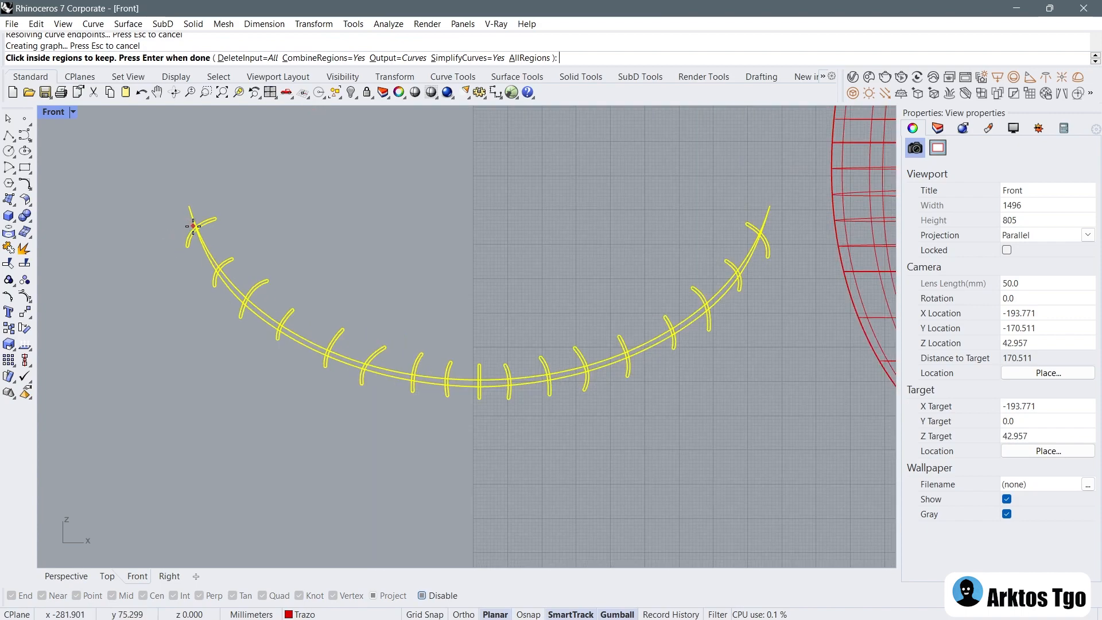
scroll(179, 217, up, 5)
click(214, 179)
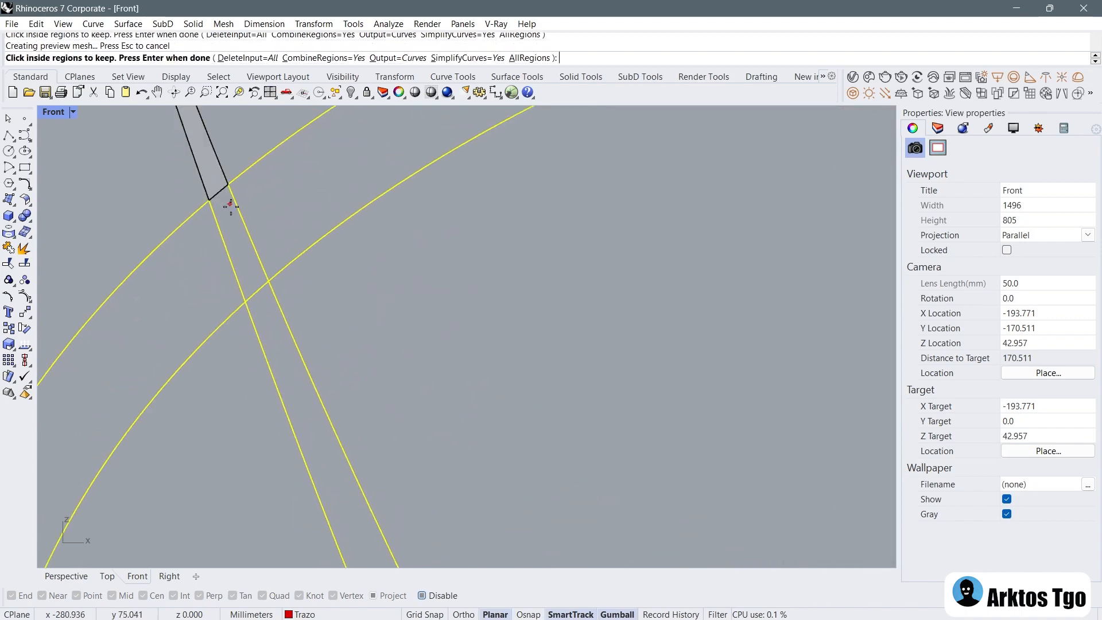
click(247, 218)
click(224, 277)
click(277, 312)
Step: Add both halves and the crossing of the second stitch from the left end, plus its following band segment, to the kept regions
scroll(333, 423, down, 3)
scroll(295, 433, up, 4)
click(270, 417)
click(312, 342)
click(362, 275)
click(322, 413)
Step: Include the third stitch from the left end and its adjoining smile band in the kept regions
scroll(337, 394, down, 3)
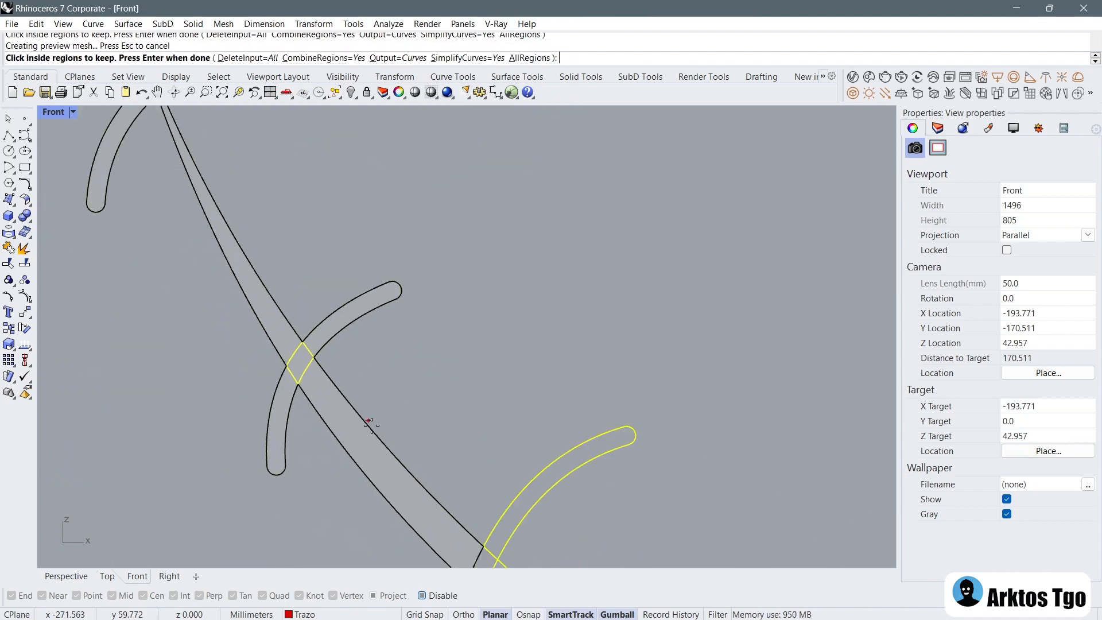
scroll(335, 394, up, 3)
click(345, 401)
click(369, 318)
click(411, 367)
Step: Include the fourth stitch from the left end and the band segment after it in the kept regions
scroll(488, 413, down, 4)
right_drag(539, 442, 332, 214)
scroll(486, 344, up, 6)
click(470, 442)
click(478, 381)
click(512, 319)
click(520, 394)
Step: Include the fifth stitch from the left end and the band segment after it in the kept regions
scroll(506, 390, down, 6)
right_drag(591, 409, 399, 299)
scroll(463, 382, up, 6)
click(435, 398)
click(429, 364)
click(462, 288)
click(470, 376)
Step: Include the sixth stitch from the left end and its neighbouring band segment in the kept regions
scroll(587, 379, down, 6)
right_drag(750, 420, 437, 294)
scroll(435, 316, up, 6)
click(433, 376)
click(458, 331)
click(484, 292)
click(487, 335)
Step: Include the two stitches just left of the straight centre stitch and their connecting band segments in the kept regions
scroll(352, 338, down, 6)
right_drag(350, 338, 147, 240)
scroll(560, 393, up, 6)
click(482, 403)
click(484, 327)
click(487, 275)
click(525, 360)
click(510, 352)
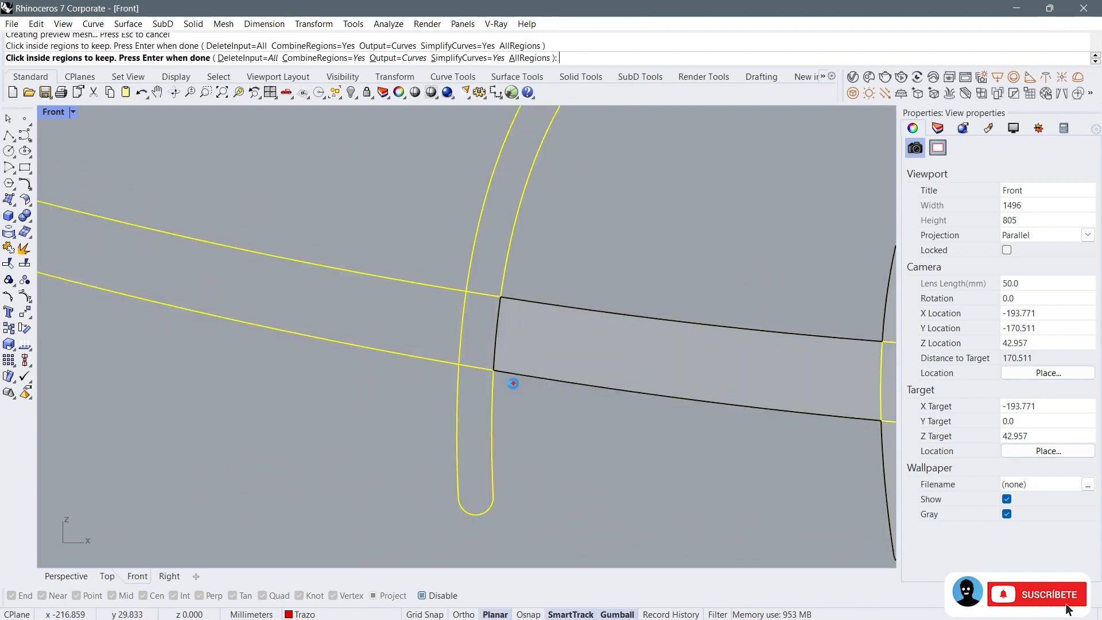
scroll(511, 368, down, 6)
right_drag(511, 367, 259, 335)
scroll(452, 330, up, 6)
click(476, 303)
click(471, 348)
click(480, 413)
click(523, 369)
Step: Include the straight centre stitch and the band segment just right of it in the kept regions
scroll(510, 369, down, 6)
right_drag(661, 368, 503, 314)
scroll(514, 308, up, 6)
click(580, 262)
click(582, 336)
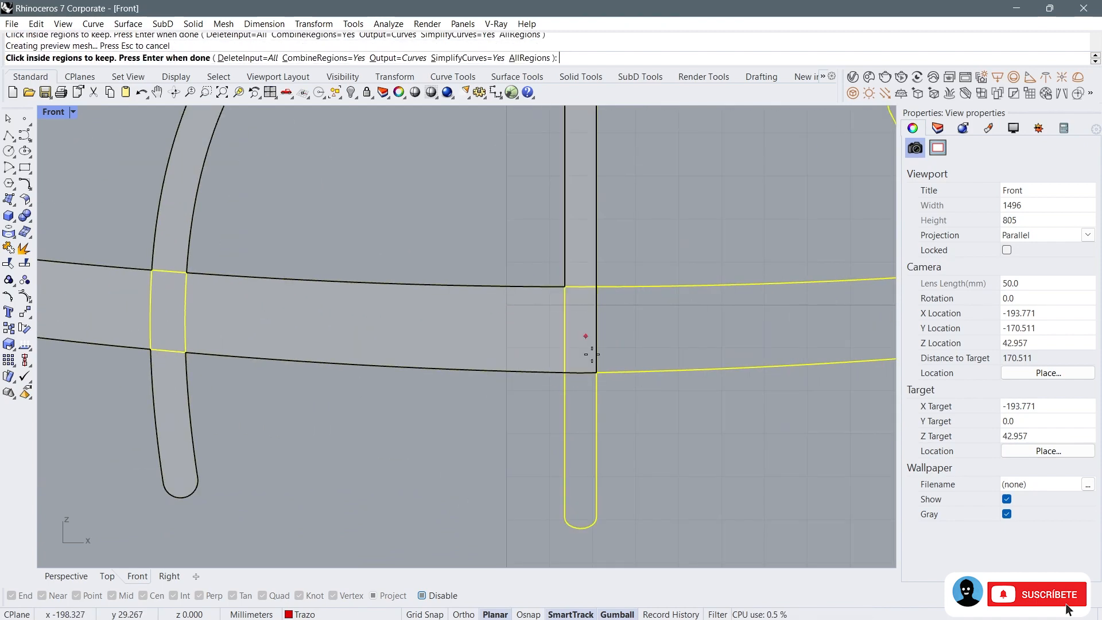
click(581, 397)
click(623, 339)
Step: Include the first stitches right of the centre stitch and their connecting band segments in the kept regions
scroll(623, 338, down, 6)
right_drag(659, 338, 519, 312)
scroll(533, 304, up, 5)
click(549, 271)
click(497, 307)
scroll(487, 287, up, 6)
click(475, 246)
click(491, 304)
Step: Include the next stitches and band segments along the right half of the smile in the kept regions
scroll(435, 310, up, 6)
click(376, 361)
click(408, 352)
click(321, 360)
click(343, 425)
click(367, 351)
Step: Include the last stitches and the tip at the smile's right end, and finish the CurveBoolean
scroll(427, 259, up, 6)
click(416, 246)
click(431, 281)
scroll(454, 302, down, 6)
click(403, 327)
scroll(333, 338, up, 6)
click(338, 354)
scroll(338, 354, down, 6)
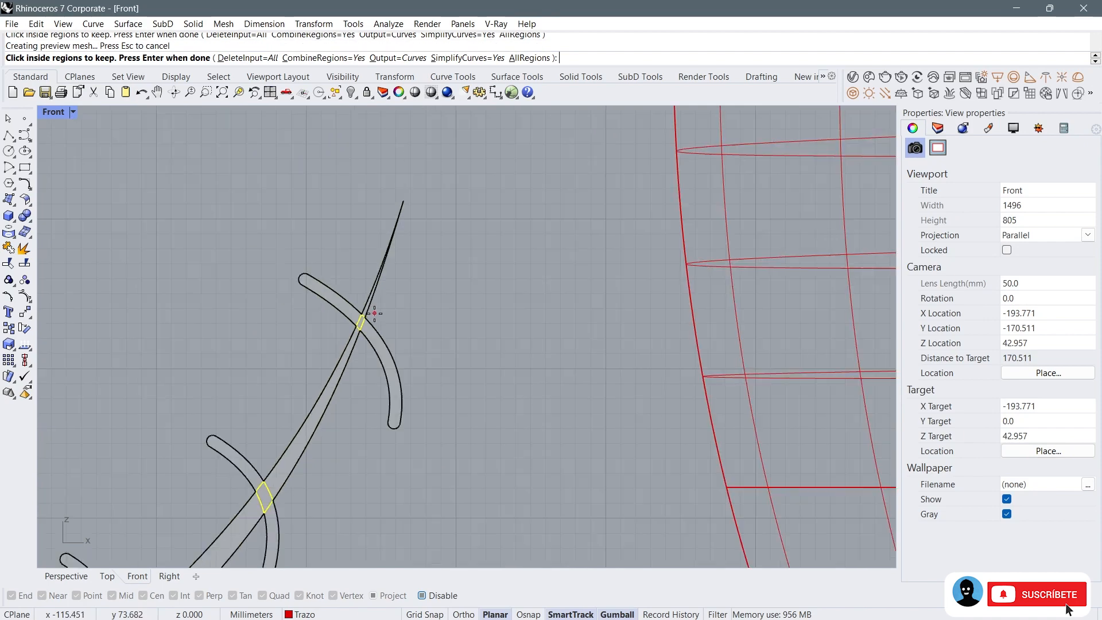
key(Return)
Step: Align the merged smile outline's vertical centre to point 0 so it is centred on the head
scroll(256, 296, up, 4)
click(260, 294)
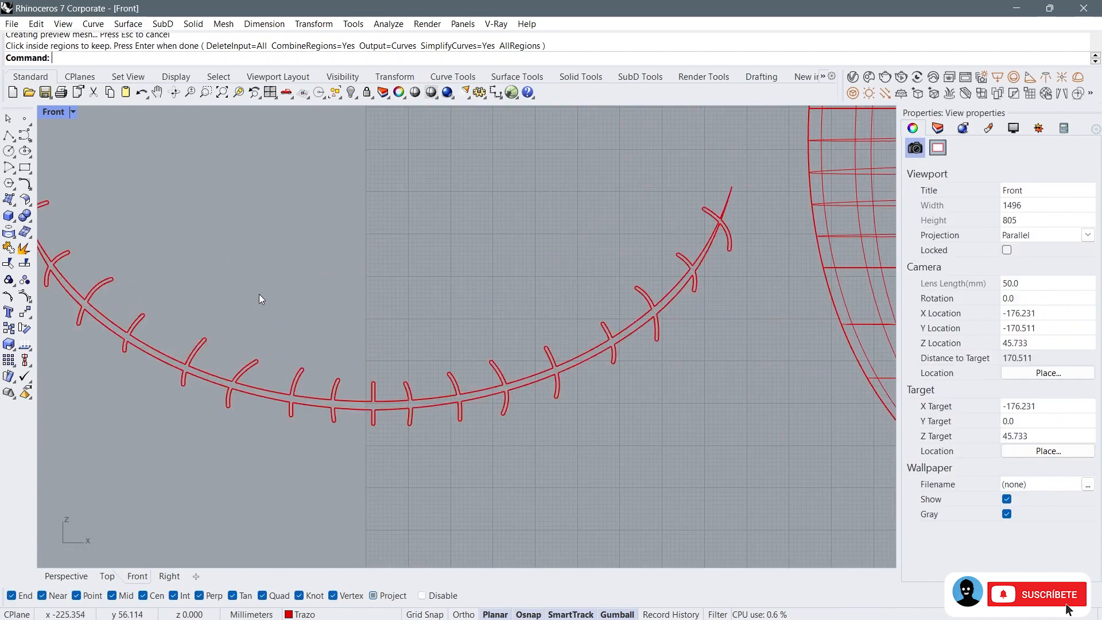
click(295, 374)
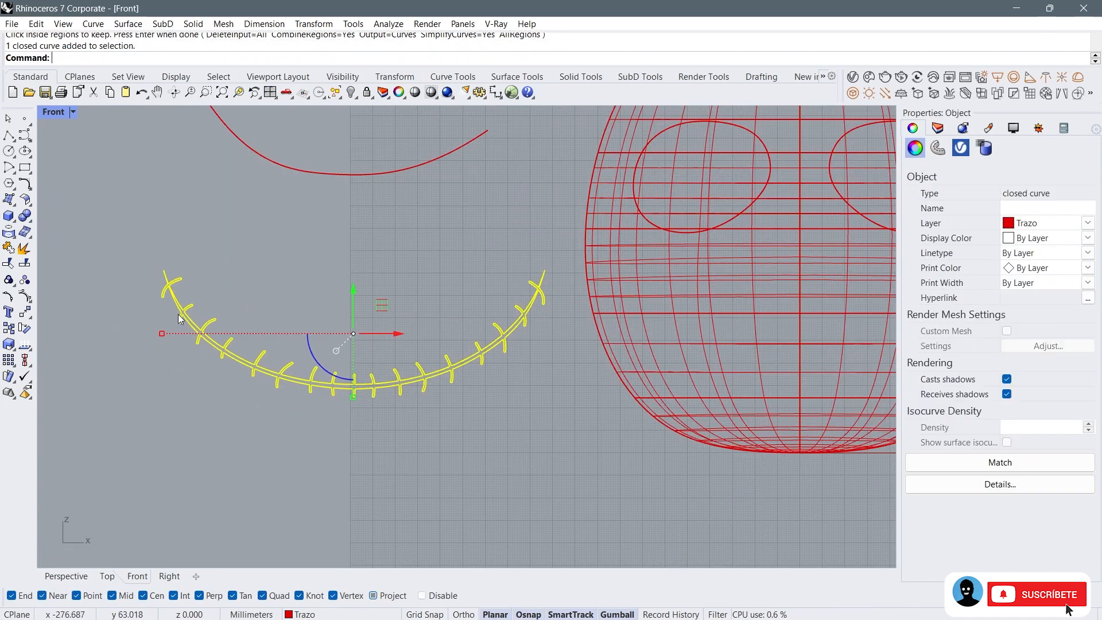
scroll(418, 255, down, 2)
right_drag(383, 264, 166, 236)
scroll(166, 235, down, 2)
right_drag(166, 236, 239, 248)
click(26, 364)
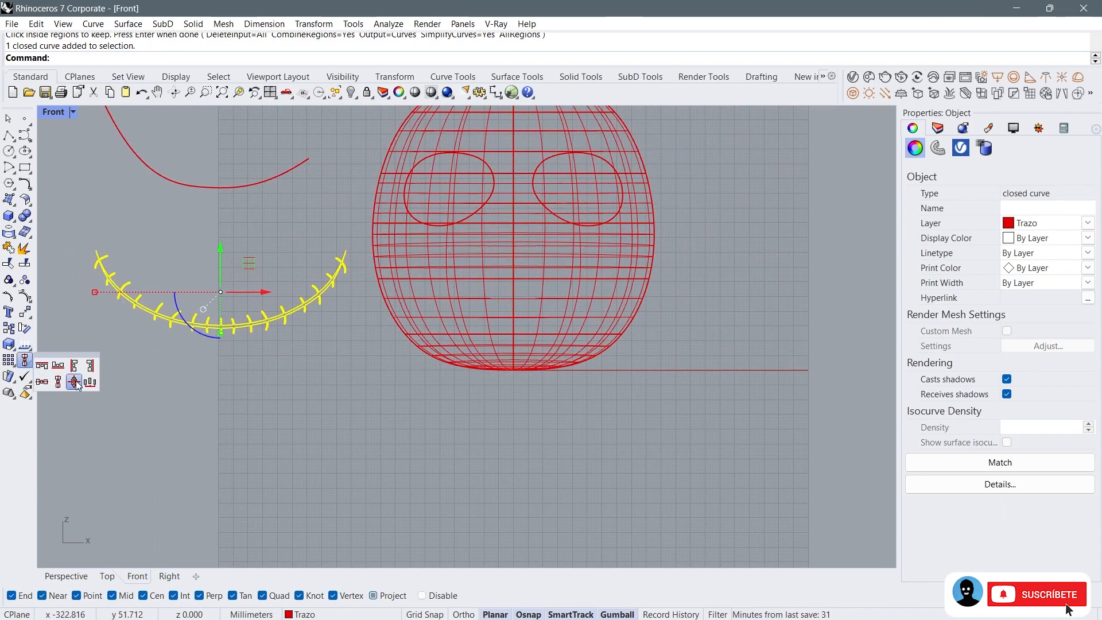
click(75, 380)
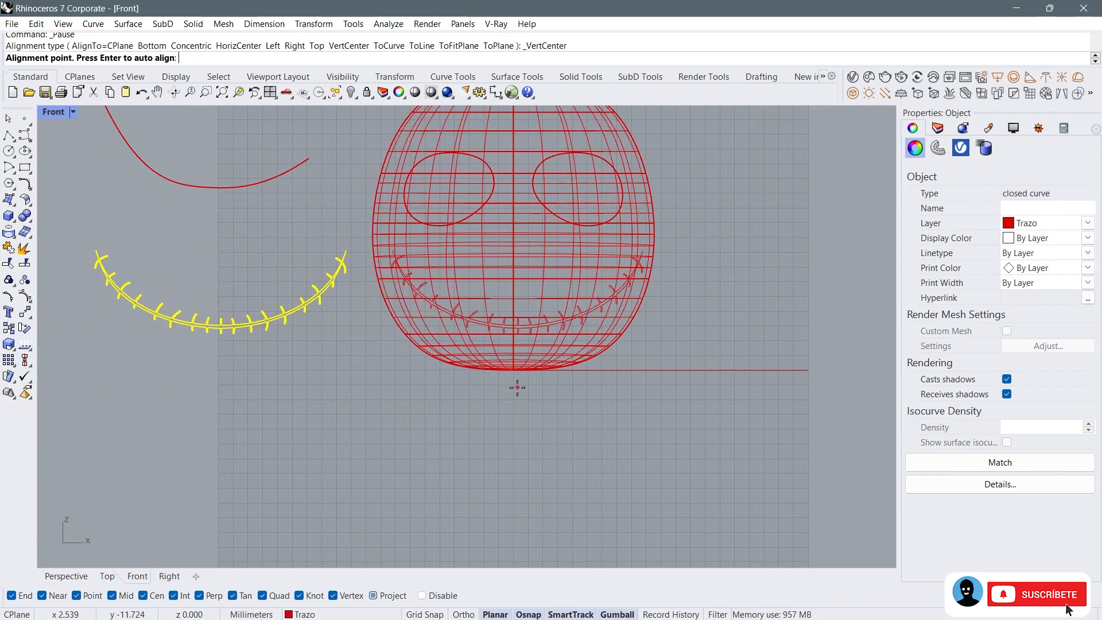
right_drag(517, 388, 451, 393)
scroll(451, 393, up, 3)
text(0)
key(Return)
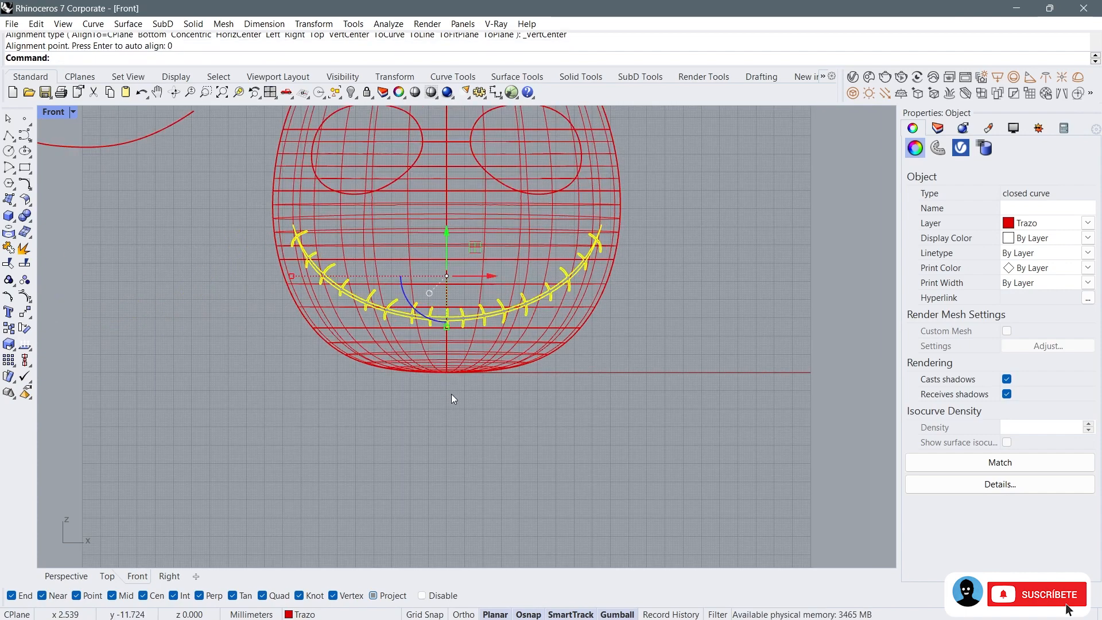
Step: Stretch the smile outline vertically and adjust its position over the lower part of the head
scroll(451, 393, up, 2)
mouse_move(443, 356)
mouse_down()
mouse_move(446, 321)
mouse_move(456, 366)
mouse_up()
scroll(450, 340, down, 2)
right_drag(448, 339, 403, 360)
drag(434, 288, 438, 287)
scroll(445, 280, down, 2)
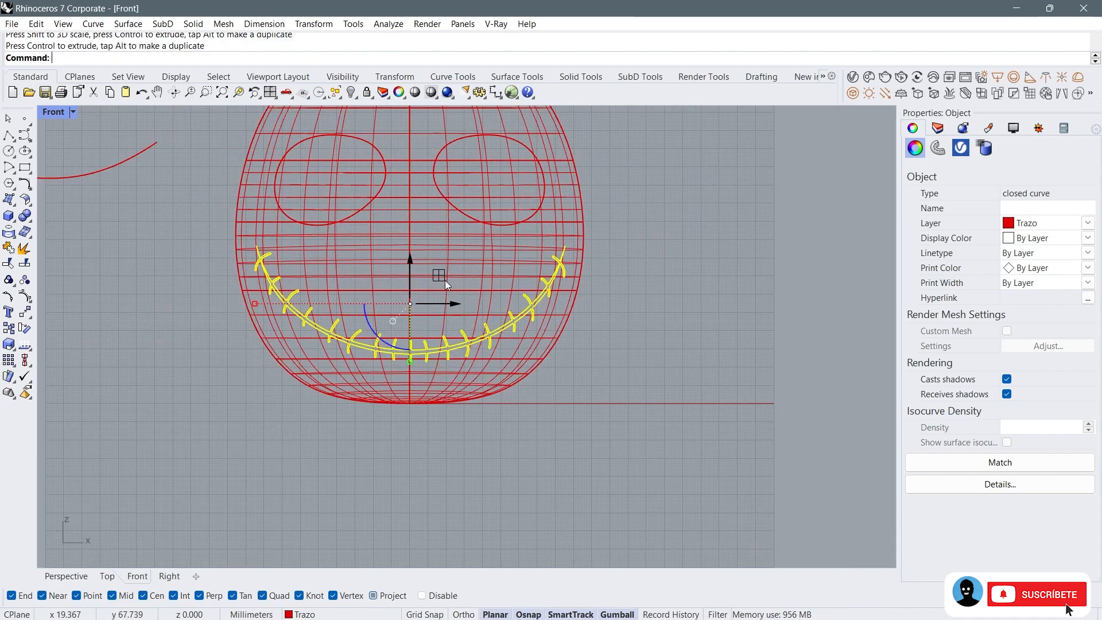
Step: Delete the leftover plain smile curve beside the head
click(192, 267)
key(Left)
key(Up)
click(176, 223)
key(Delete)
Step: Project the smile outline onto the head surface from the front view
scroll(493, 356, up, 3)
click(441, 388)
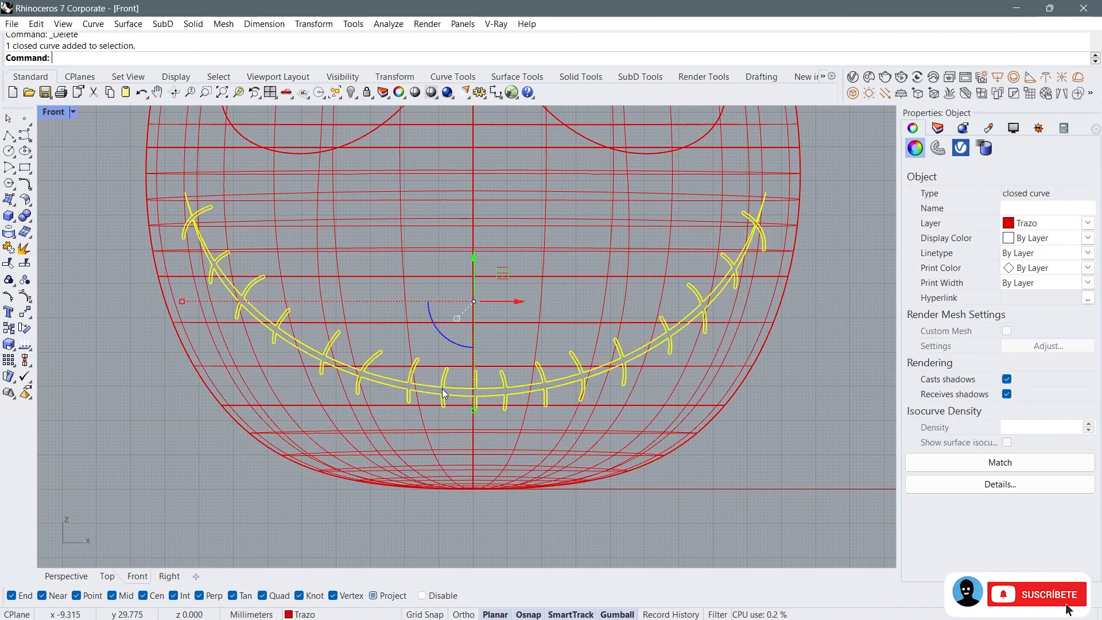
scroll(439, 381, down, 2)
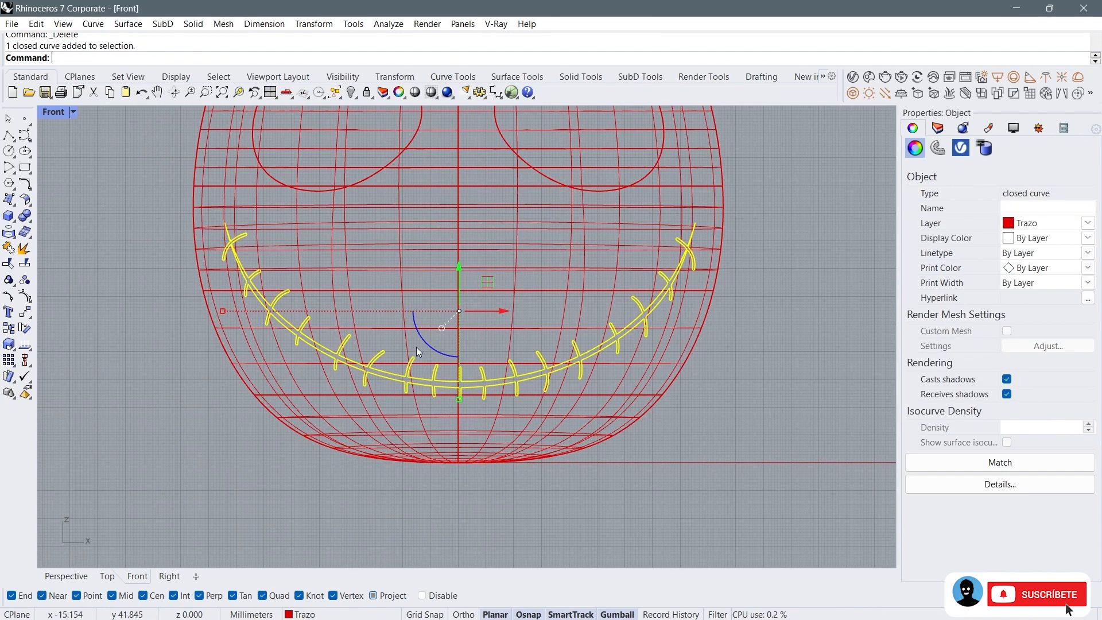
scroll(463, 361, up, 3)
scroll(462, 363, down, 4)
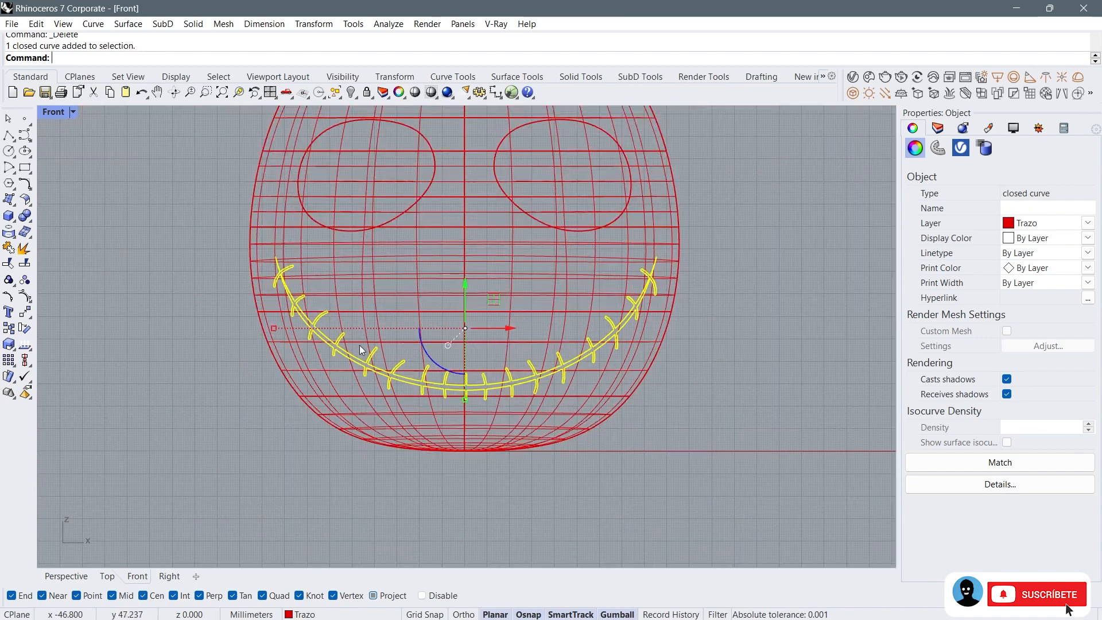
key(Escape)
click(24, 248)
scroll(346, 316, up, 4)
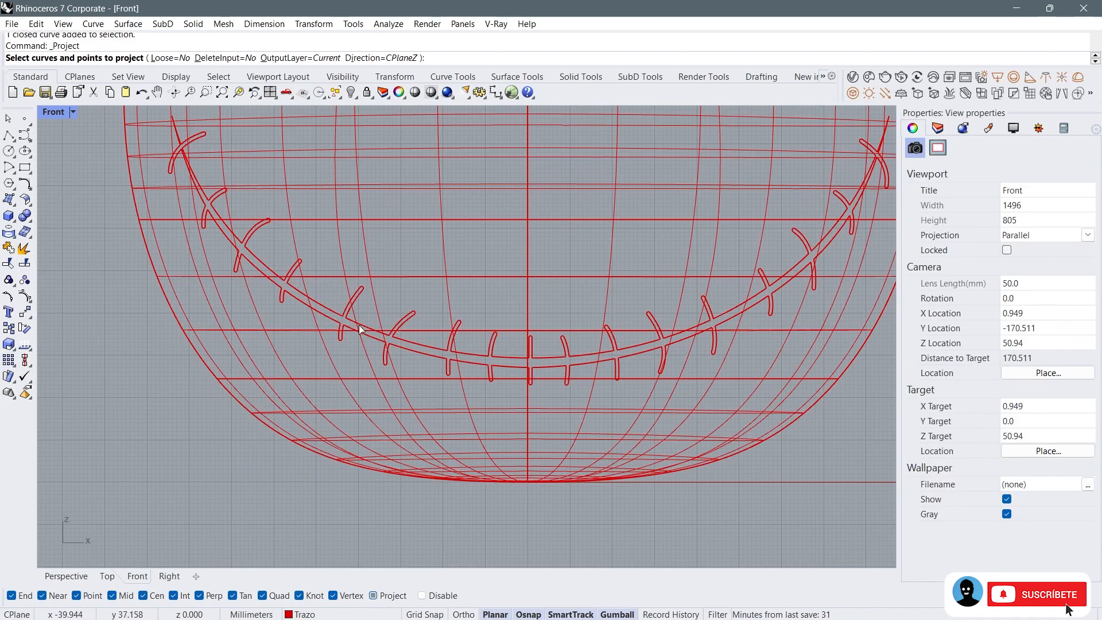
click(347, 317)
key(Return)
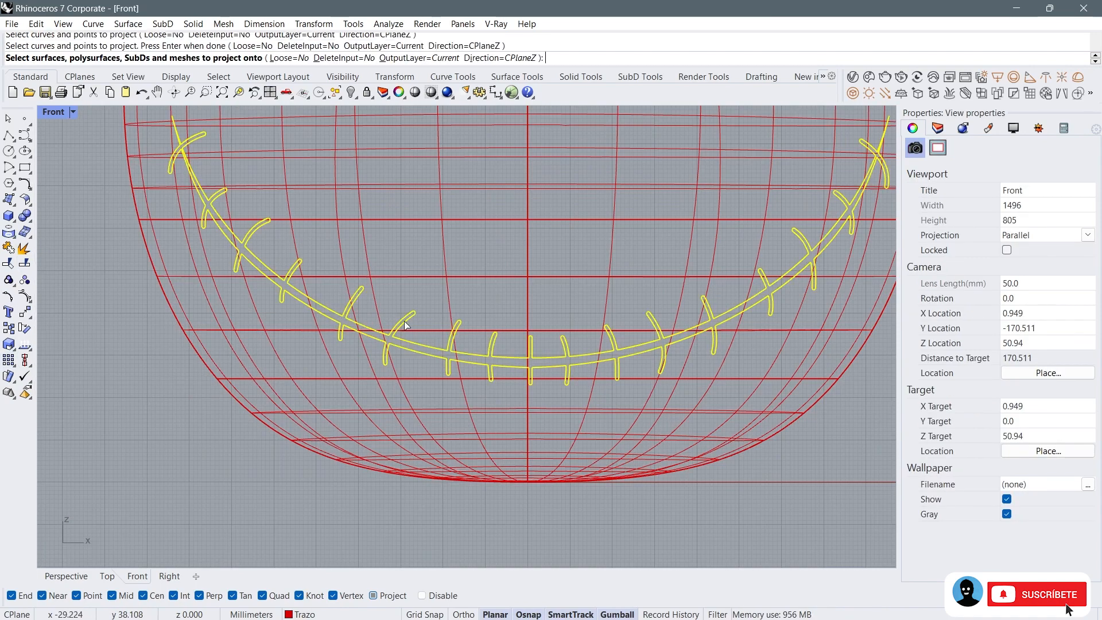
click(448, 311)
key(Return)
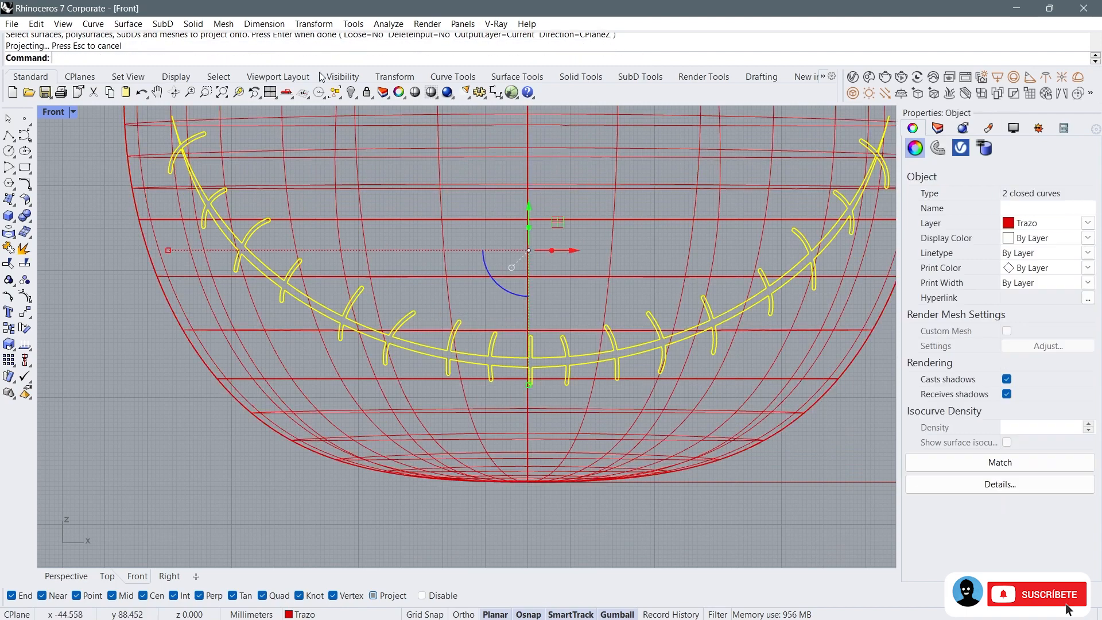
Step: Show the four viewports and delete the projected smile copy on the back of the head
click(285, 93)
ctrl+click(641, 449)
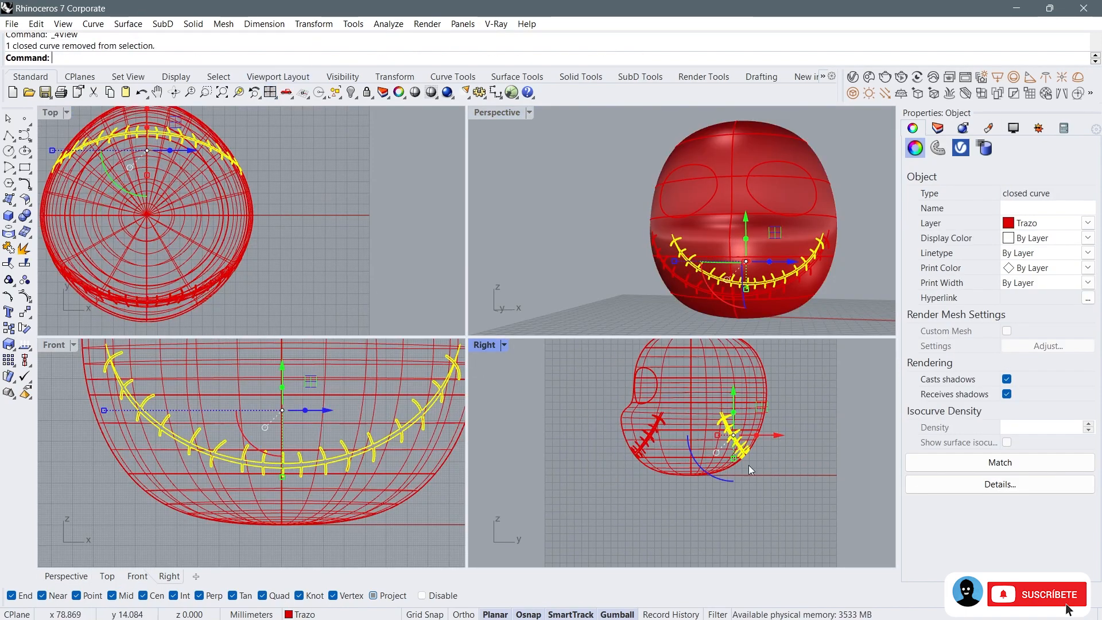
key(Delete)
Step: Examine the projected smile and the eye outlines on the head in the perspective and front views
right_drag(776, 293, 777, 241)
scroll(730, 296, up, 5)
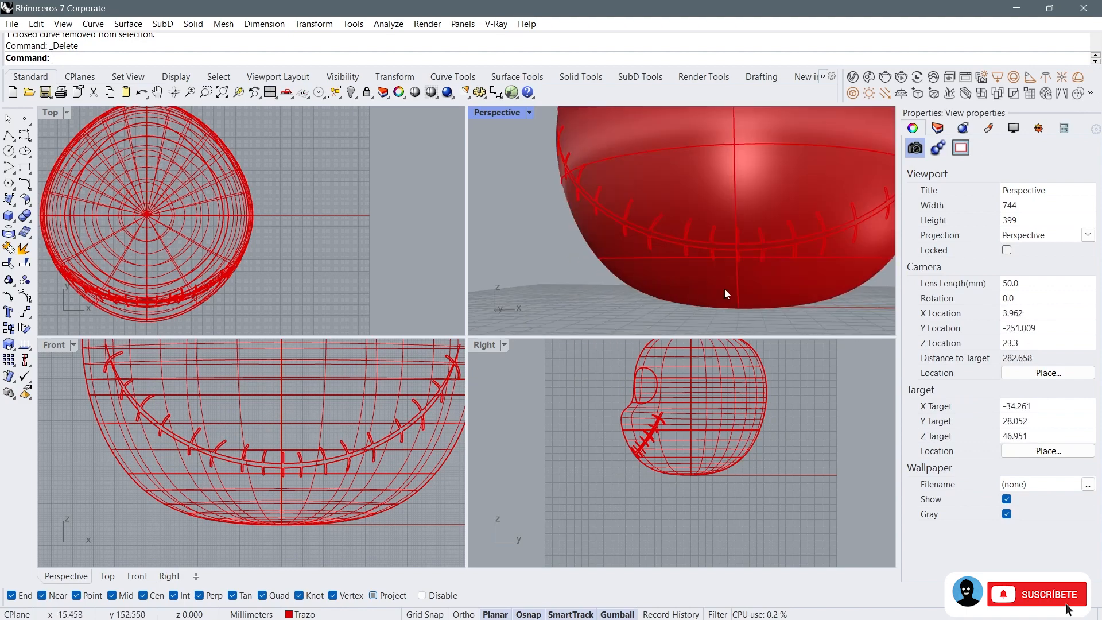
scroll(652, 227, up, 3)
double_click(479, 111)
scroll(485, 333, down, 8)
mouse_move(534, 344)
right_down()
mouse_move(378, 368)
mouse_move(533, 344)
right_up()
click(267, 93)
scroll(212, 465, down, 6)
scroll(272, 408, up, 6)
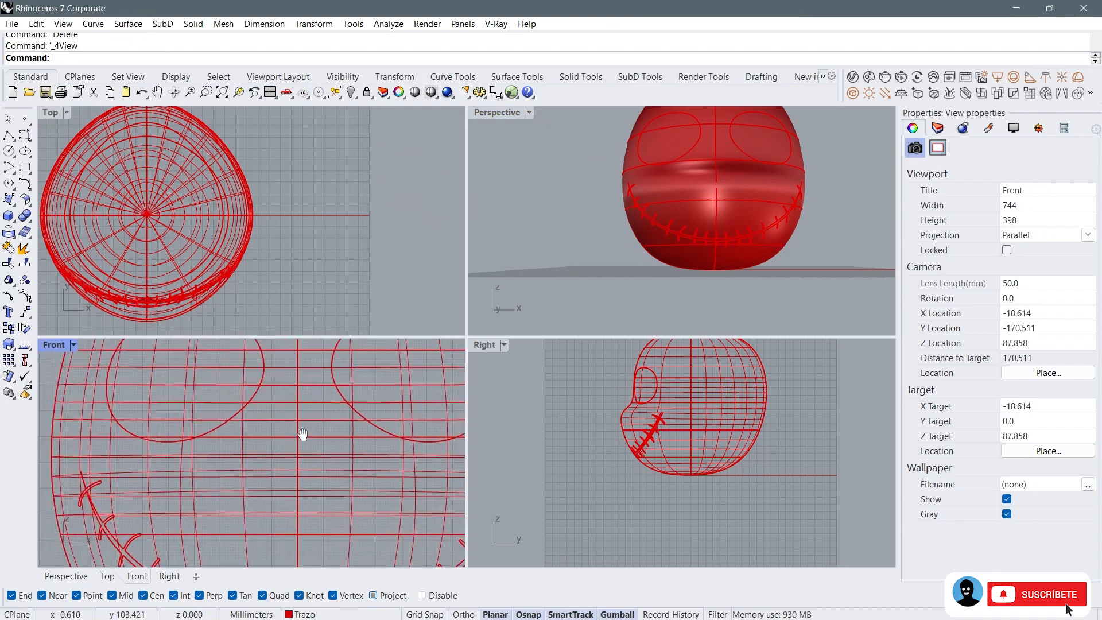
right_drag(698, 178, 683, 199)
scroll(336, 378, down, 5)
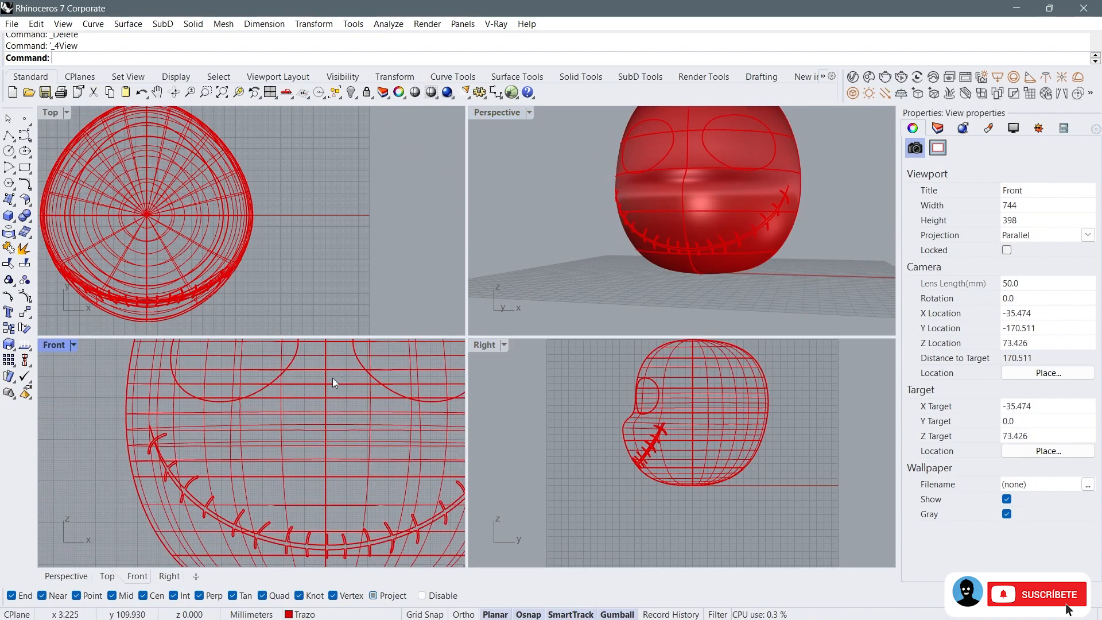
scroll(305, 393, up, 4)
Step: Move the flat left eye curve slightly down in the front view and enlarge it uniformly
click(269, 388)
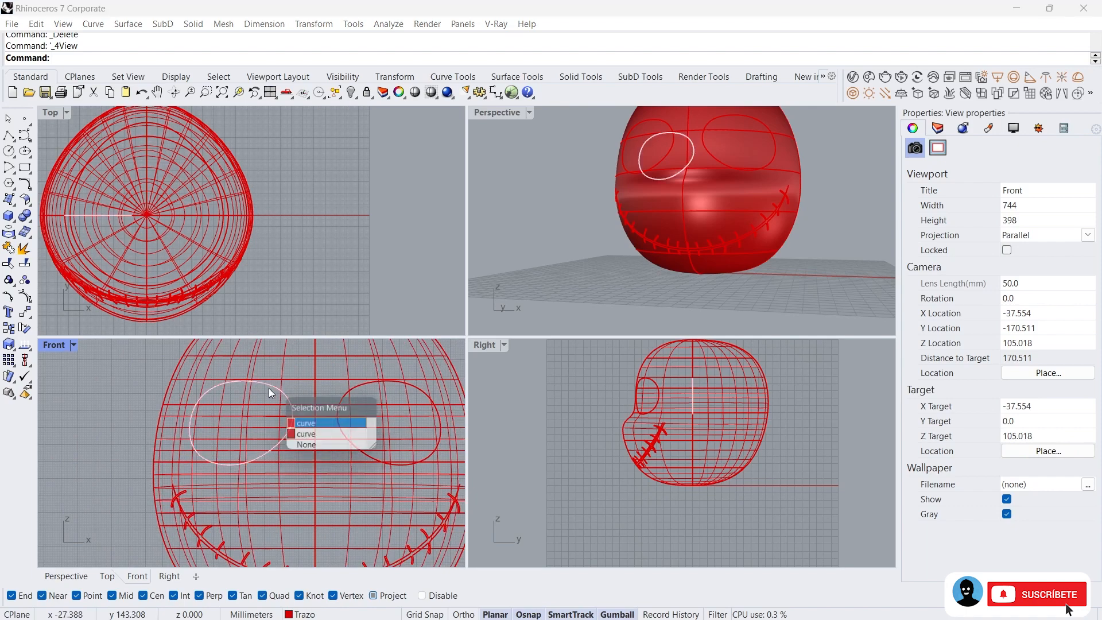
click(313, 423)
drag(274, 395, 274, 400)
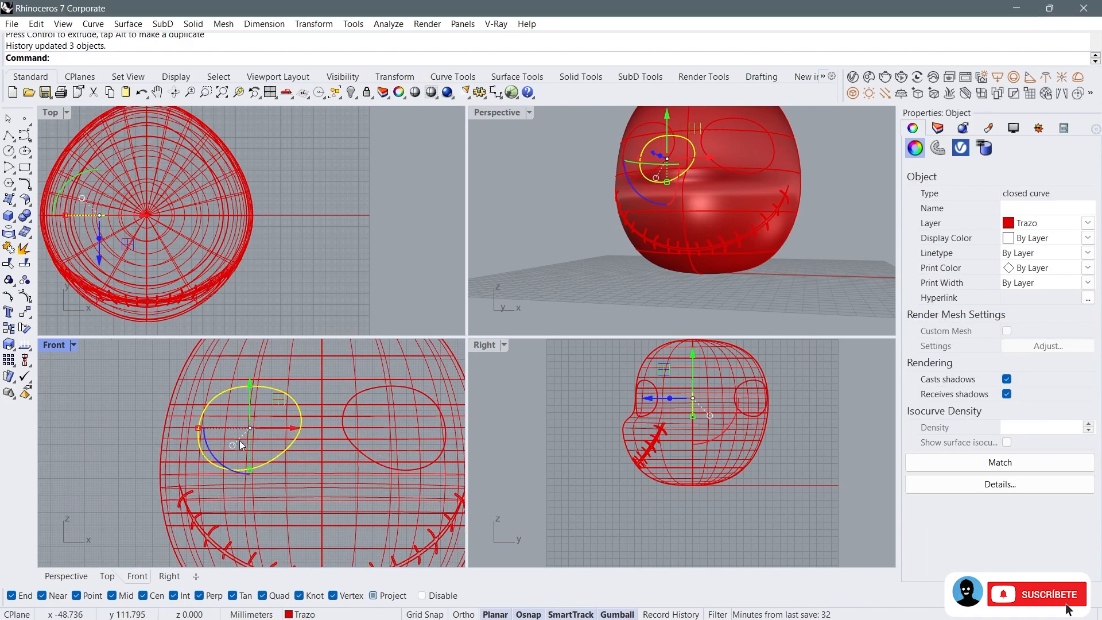
drag(199, 427, 192, 427)
Step: Rotate the left eye curve slightly counter-clockwise and shift it a little outward from the head's centre
mouse_move(736, 169)
right_down()
mouse_move(723, 172)
mouse_move(740, 176)
right_up()
scroll(228, 453, up, 2)
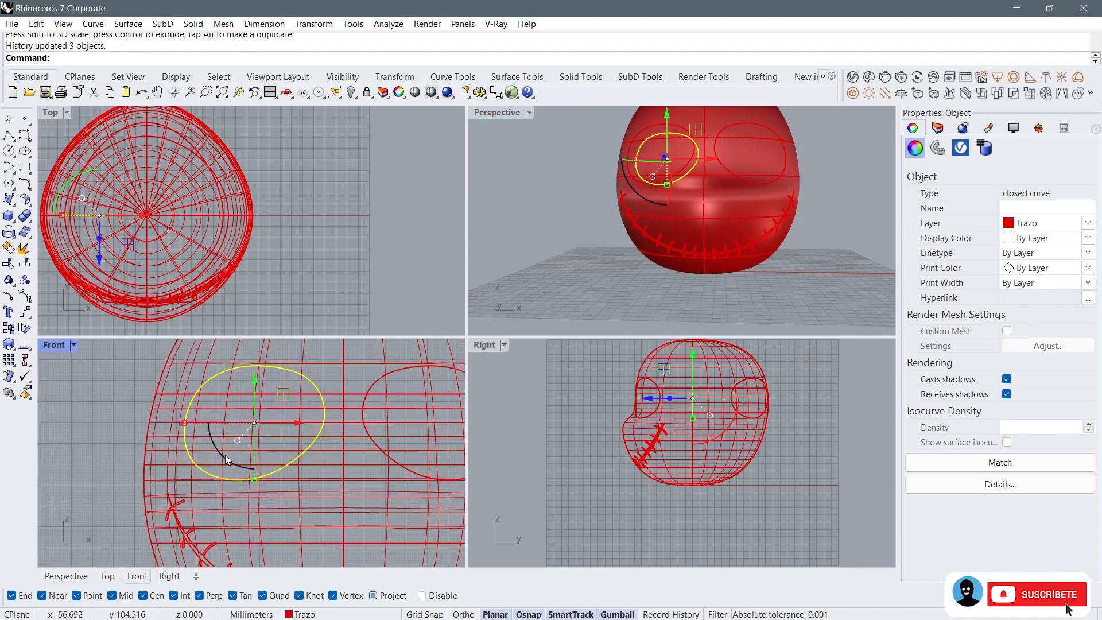
drag(228, 456, 229, 458)
scroll(241, 396, down, 3)
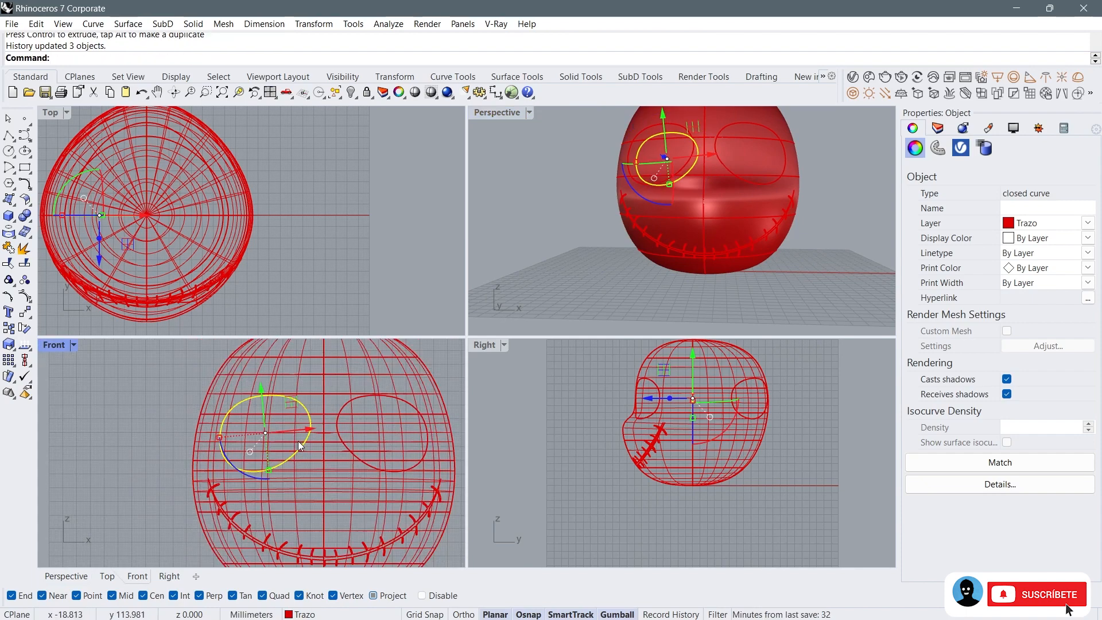
drag(277, 381, 273, 381)
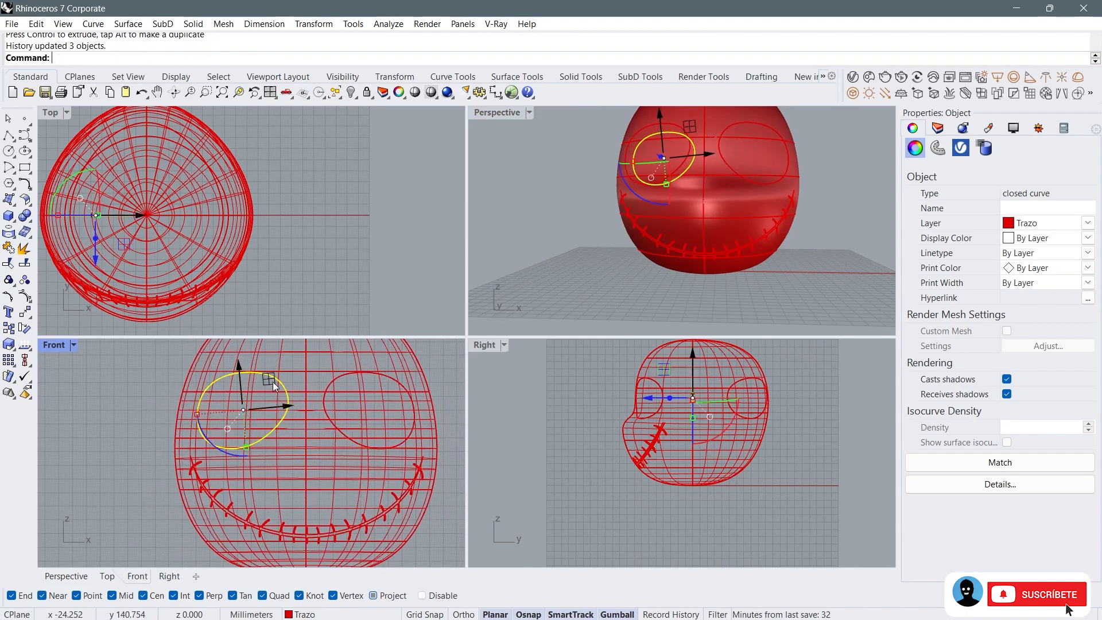
scroll(352, 398, right, 2)
Step: Turn on the control points of the head's profile curve and pull its upper outer point slightly outward
click(407, 391)
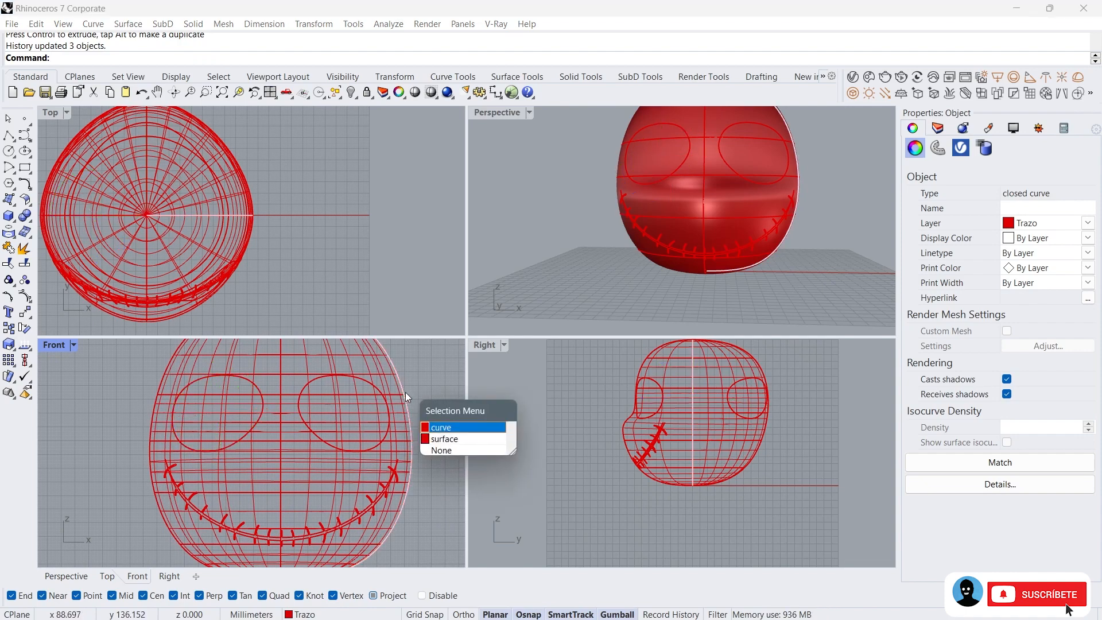
click(428, 424)
scroll(400, 423, down, 2)
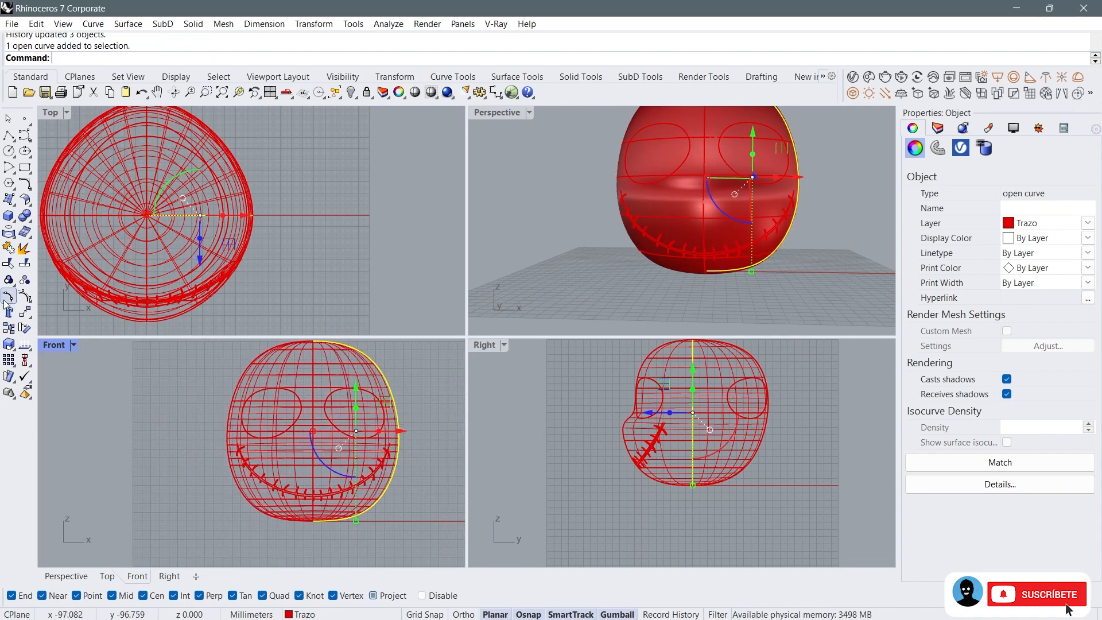
click(26, 302)
click(386, 358)
drag(405, 358, 410, 359)
right_drag(425, 340, 409, 369)
drag(403, 357, 407, 362)
Step: Pull the lower outer control point of the head's profile curve outward and down, and exit point editing
click(392, 478)
drag(420, 449, 424, 459)
key(Escape)
key(Escape)
Step: Delete the unwanted eye curve projected on the back of the head
right_drag(634, 270, 635, 217)
scroll(762, 389, up, 10)
click(702, 368)
key(Delete)
Step: Delete the outdated projected smile from the front of the reshaped head, keeping the flat smile outline
right_drag(549, 123, 548, 125)
scroll(315, 423, up, 5)
scroll(315, 476, up, 3)
scroll(557, 469, down, 8)
scroll(576, 473, up, 8)
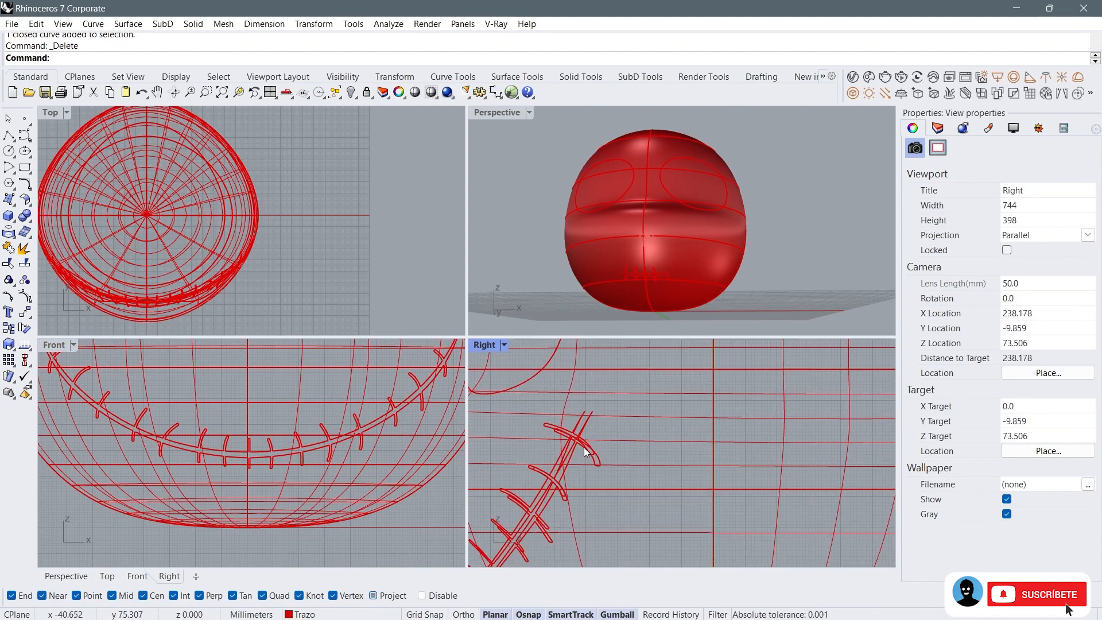
click(373, 419)
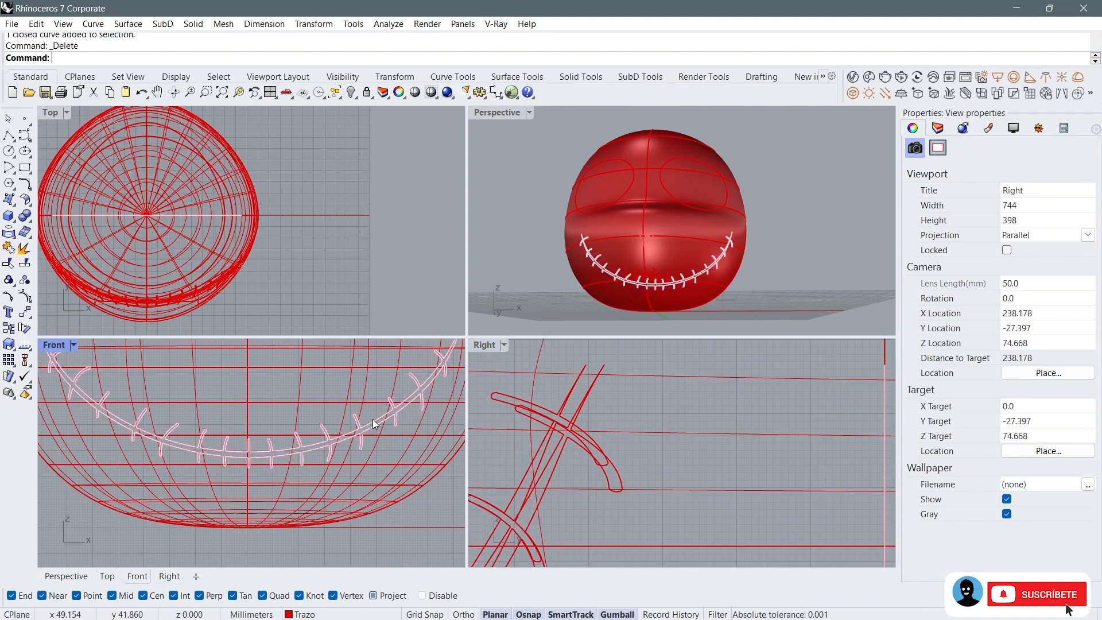
key(Return)
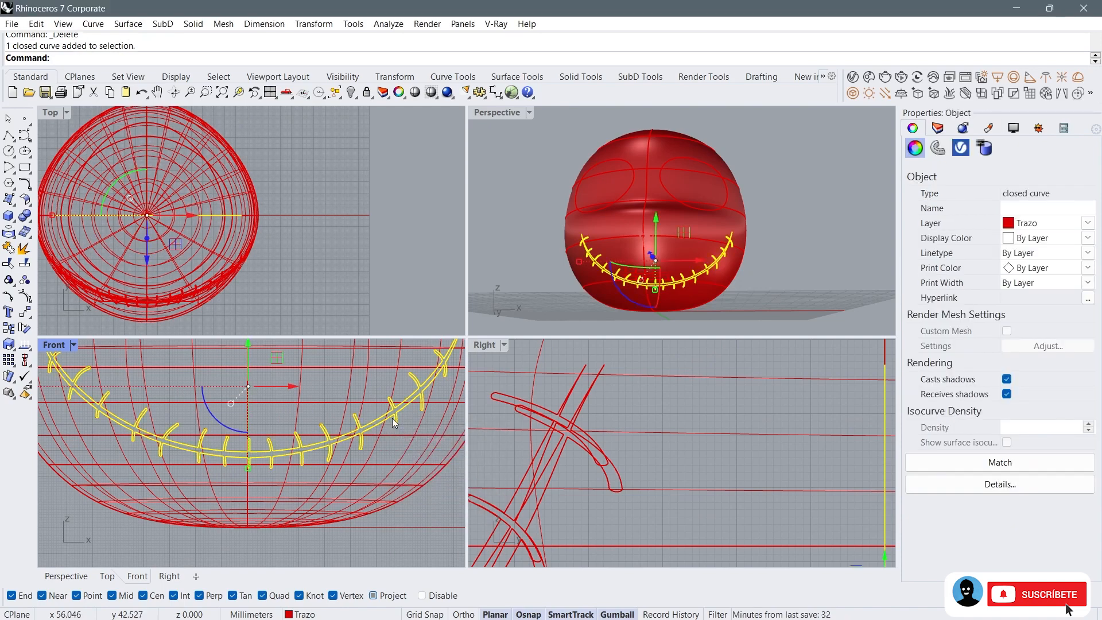
scroll(605, 405, down, 8)
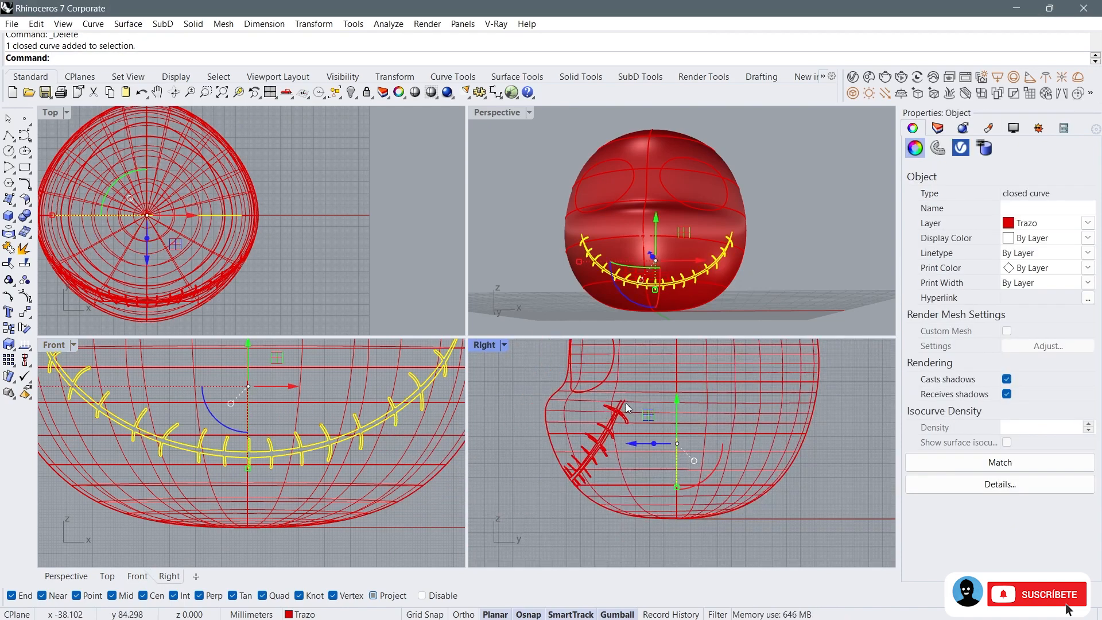
scroll(625, 403, up, 5)
key(Delete)
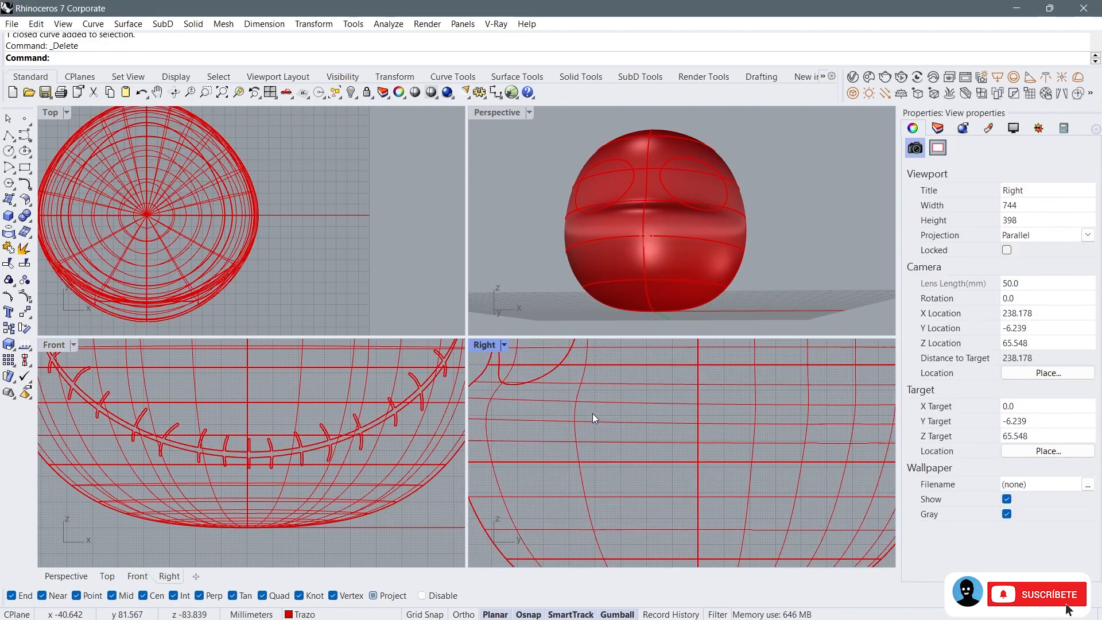
Step: Project the flat smile outline onto the reshaped head and delete the copy on the back
scroll(592, 413, down, 5)
click(8, 232)
click(125, 423)
key(Return)
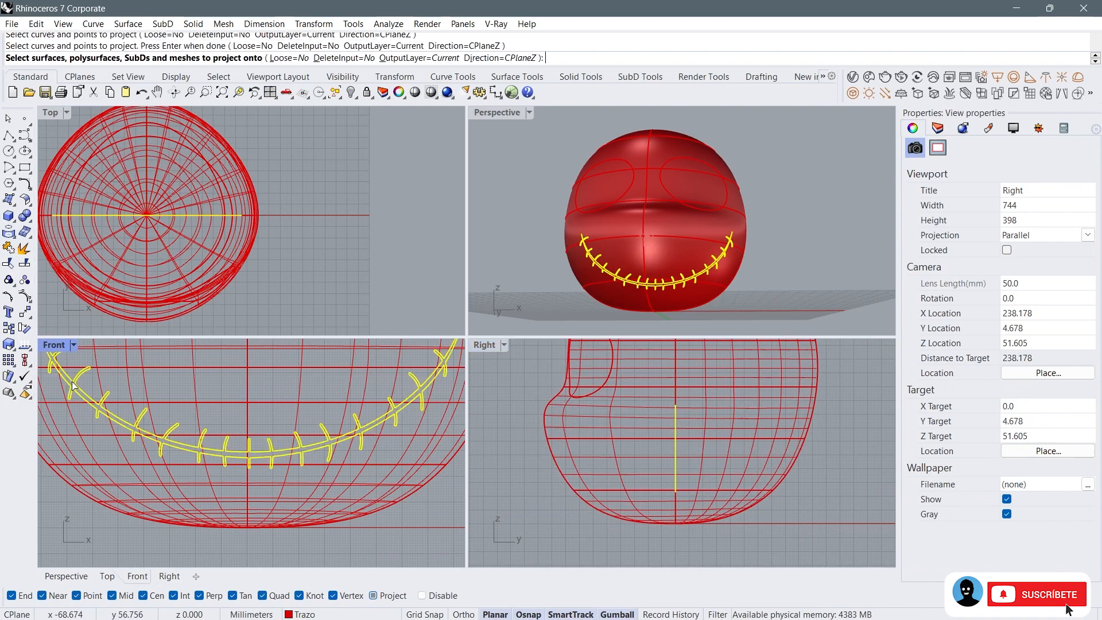
click(126, 435)
key(Return)
ctrl+click(591, 448)
key(Delete)
Step: Draw a small upright ellipse from its center beside the head in the front view
right_drag(757, 334, 622, 209)
scroll(241, 406, down, 8)
right_drag(241, 405, 265, 461)
scroll(249, 432, up, 6)
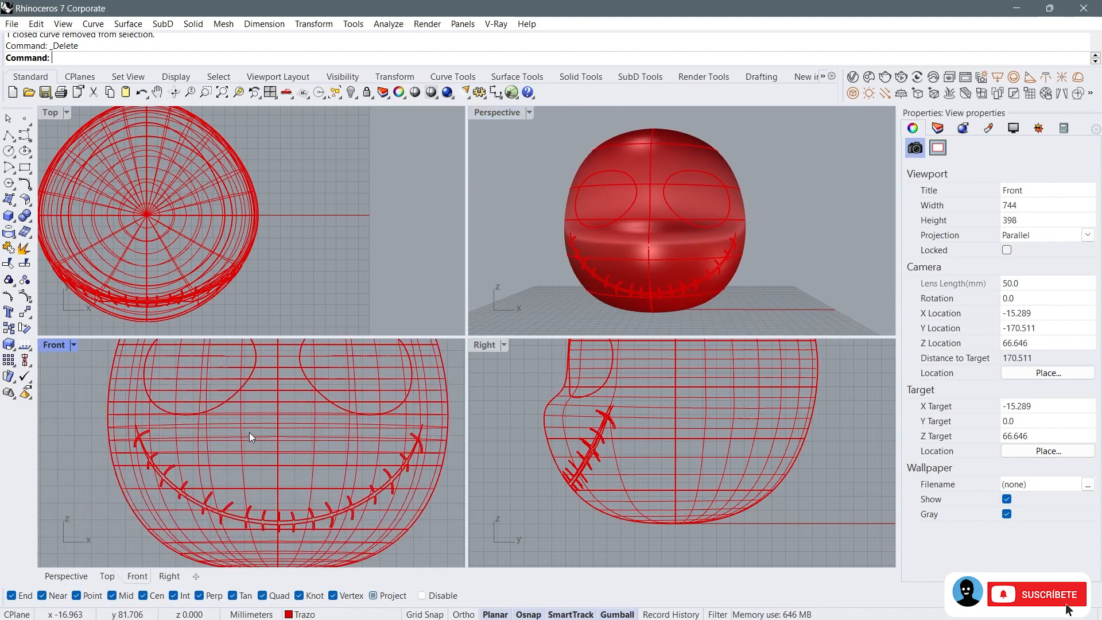
double_click(59, 343)
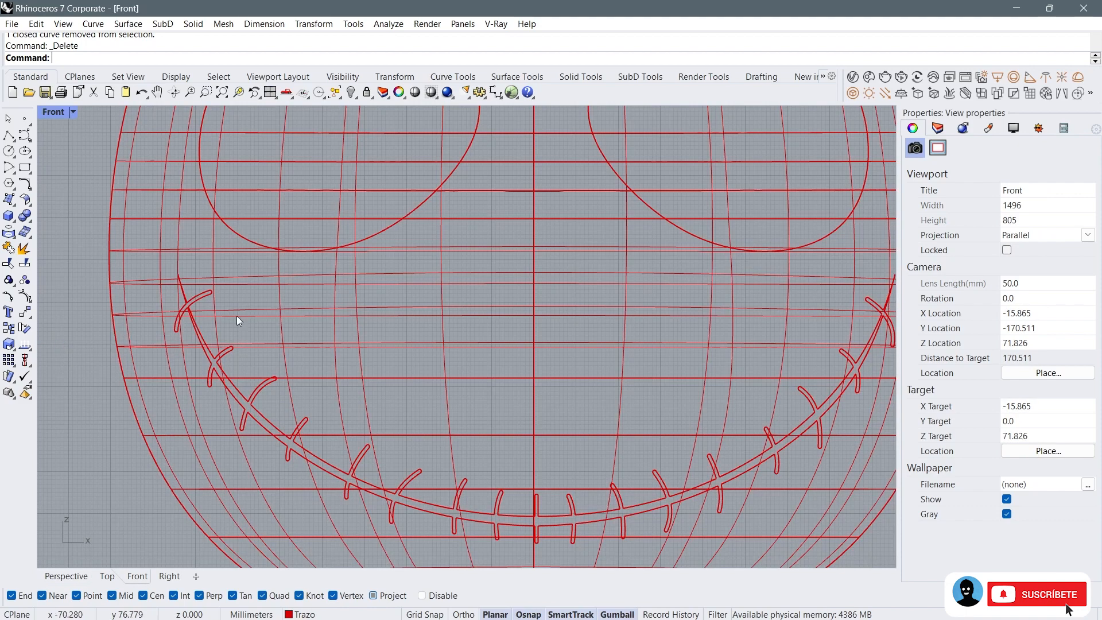
scroll(362, 291, down, 5)
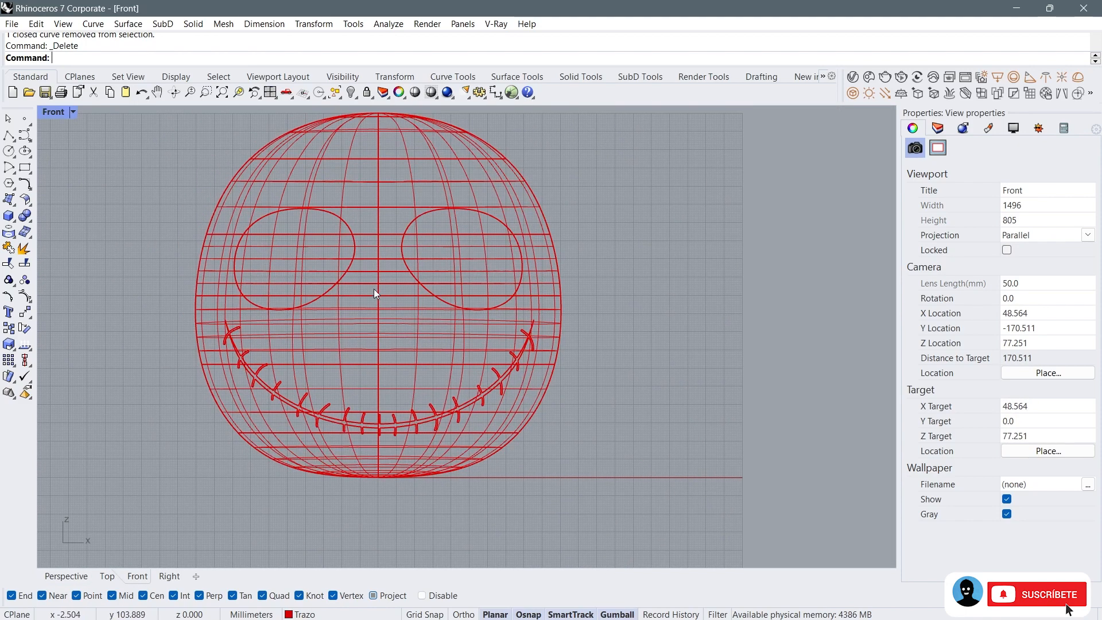
click(31, 151)
click(83, 268)
click(83, 236)
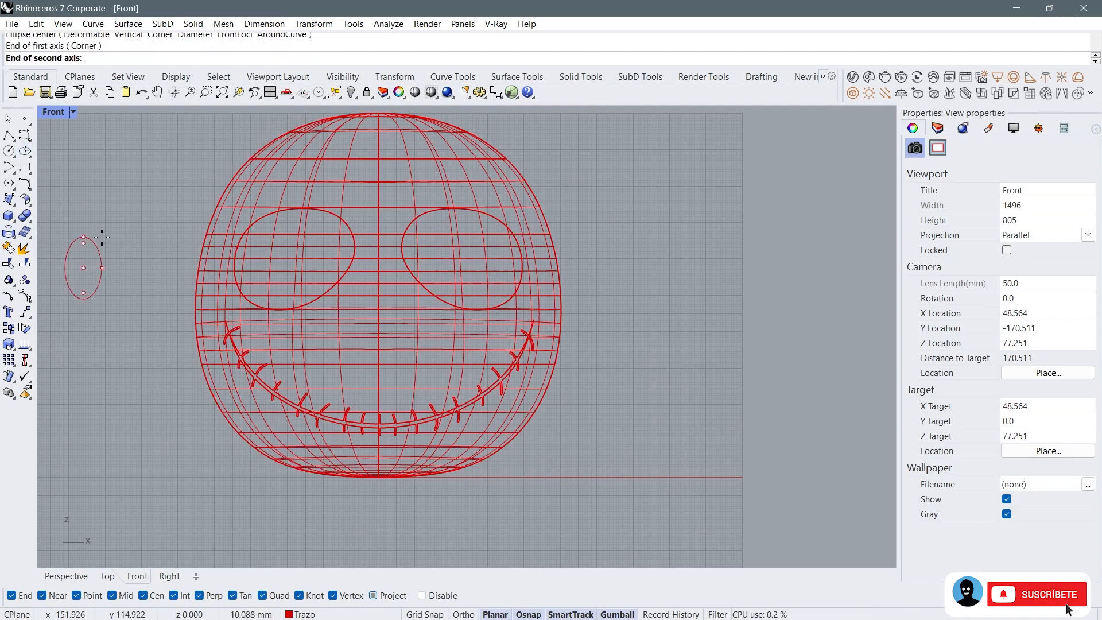
click(102, 238)
Step: Adjust the ellipse's proportions, move it onto the face below the eyes near the centerline, and tilt it as a nostril outline
click(65, 266)
scroll(64, 265, up, 4)
mouse_move(82, 277)
mouse_down()
mouse_move(102, 276)
mouse_move(91, 274)
mouse_up()
drag(165, 259, 689, 339)
scroll(661, 350, up, 4)
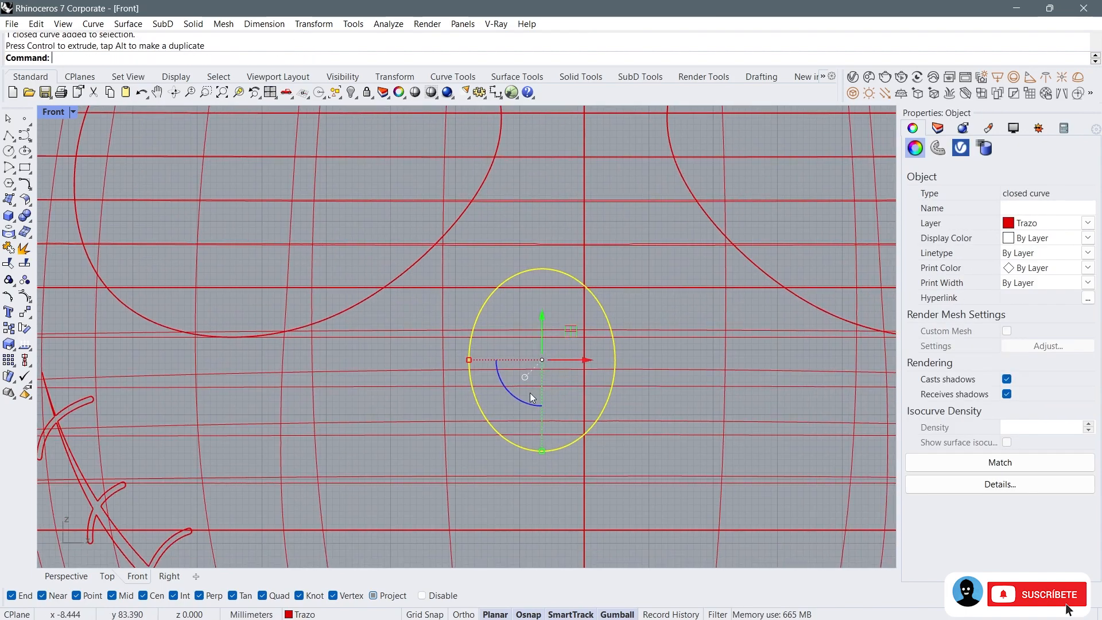
mouse_move(523, 394)
mouse_down()
mouse_move(491, 394)
mouse_move(526, 414)
mouse_up()
drag(578, 344, 569, 322)
scroll(565, 327, down, 8)
right_drag(562, 329, 490, 331)
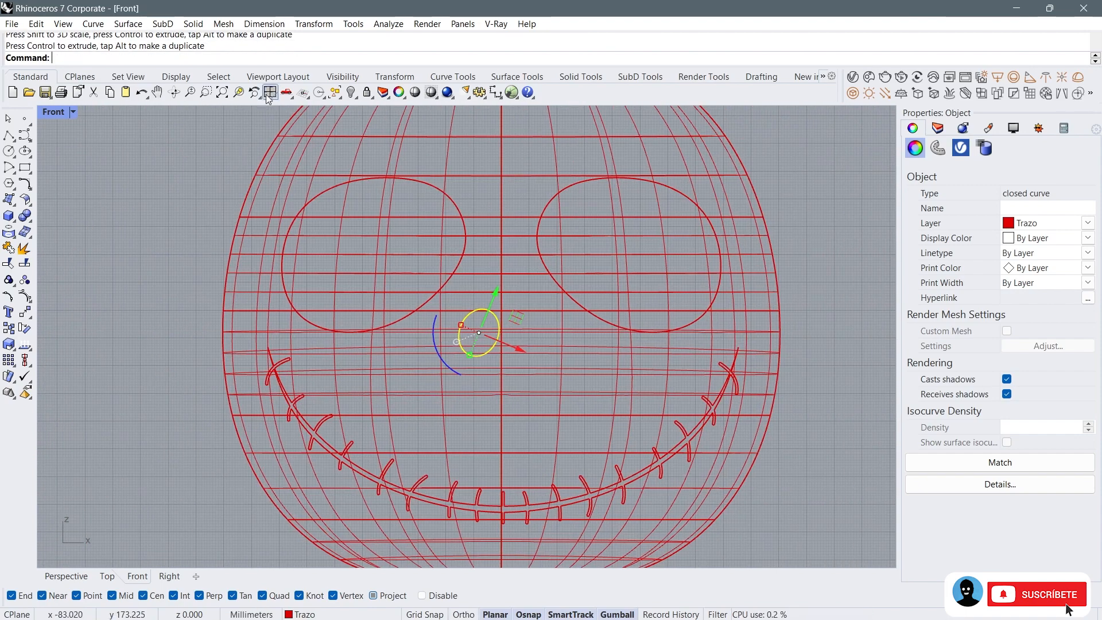
Step: Shift the nostril ellipse slightly down and away from the head's centerline, and scale it down uniformly
click(270, 93)
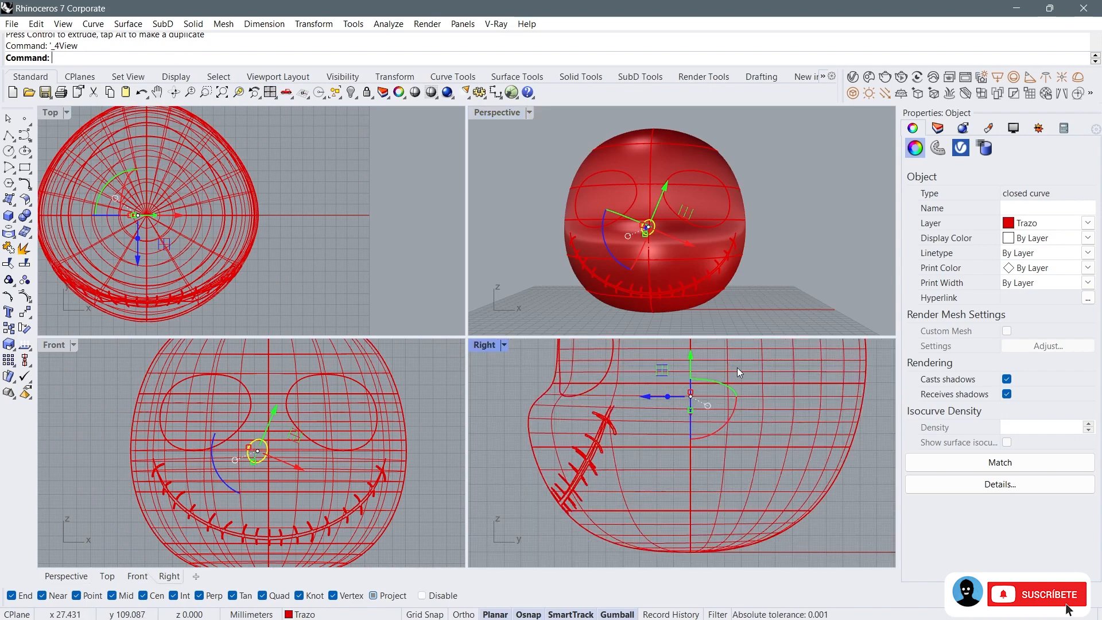
drag(289, 434, 282, 447)
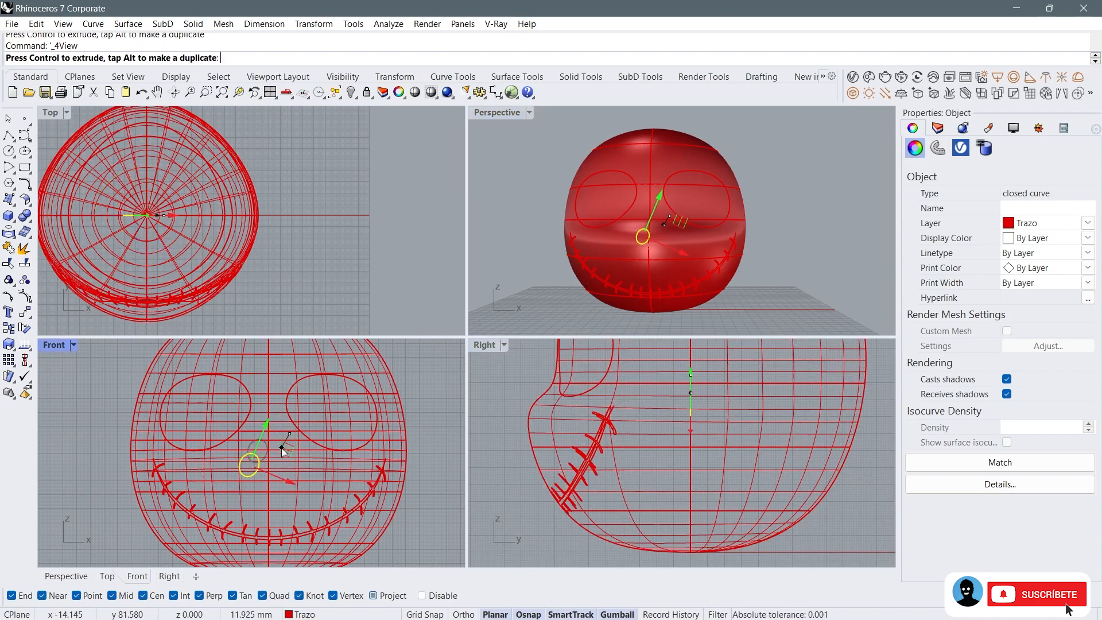
scroll(550, 402, up, 3)
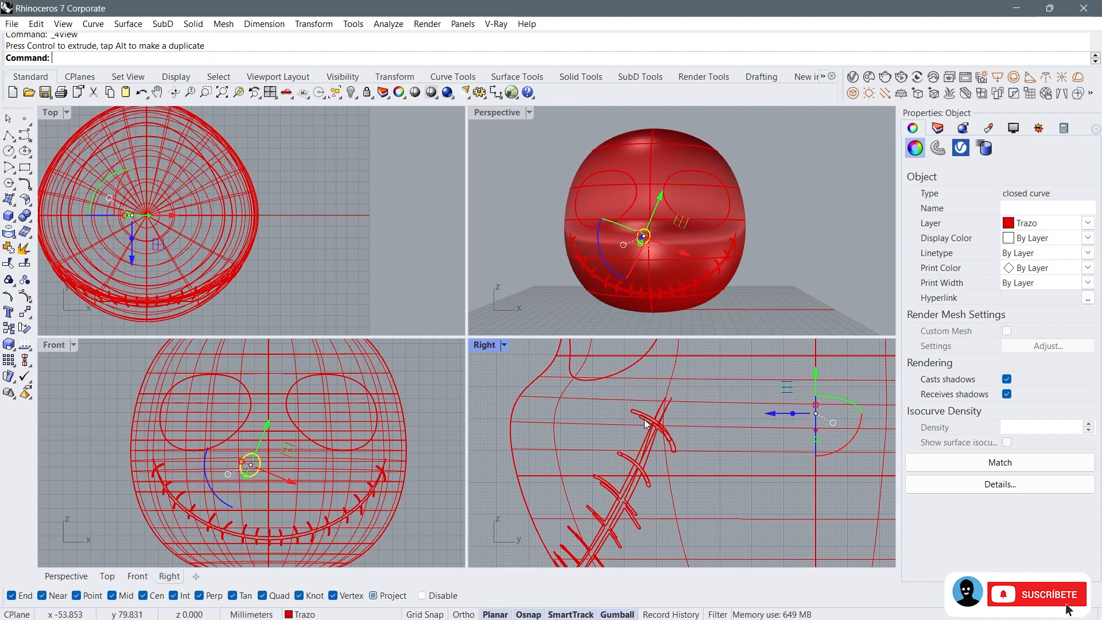
scroll(276, 477, up, 3)
drag(265, 432, 230, 455)
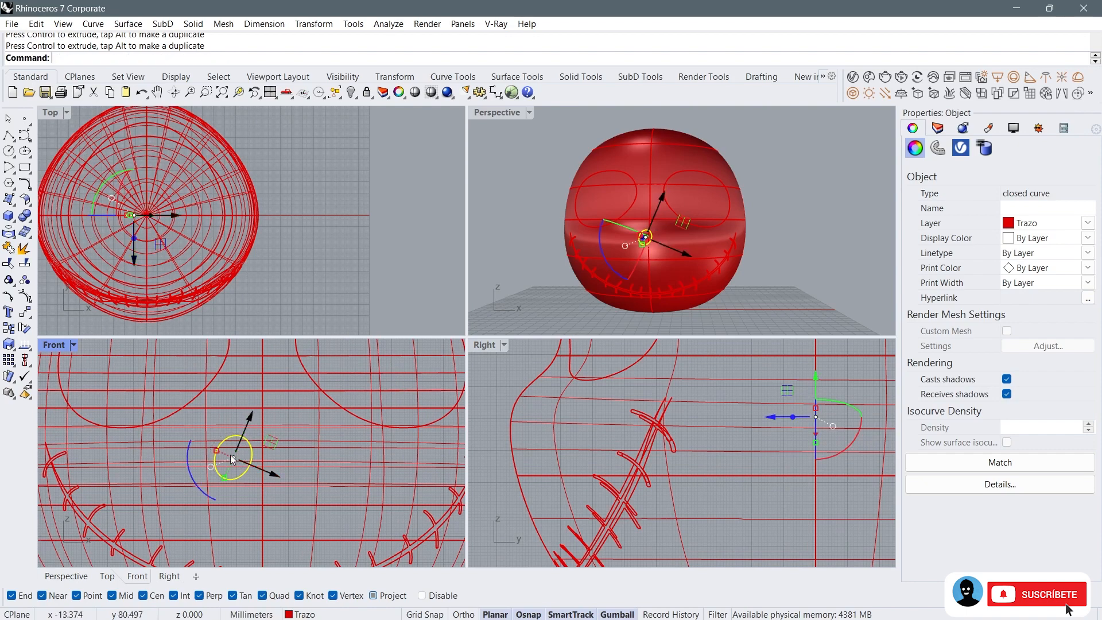
scroll(256, 439, up, 5)
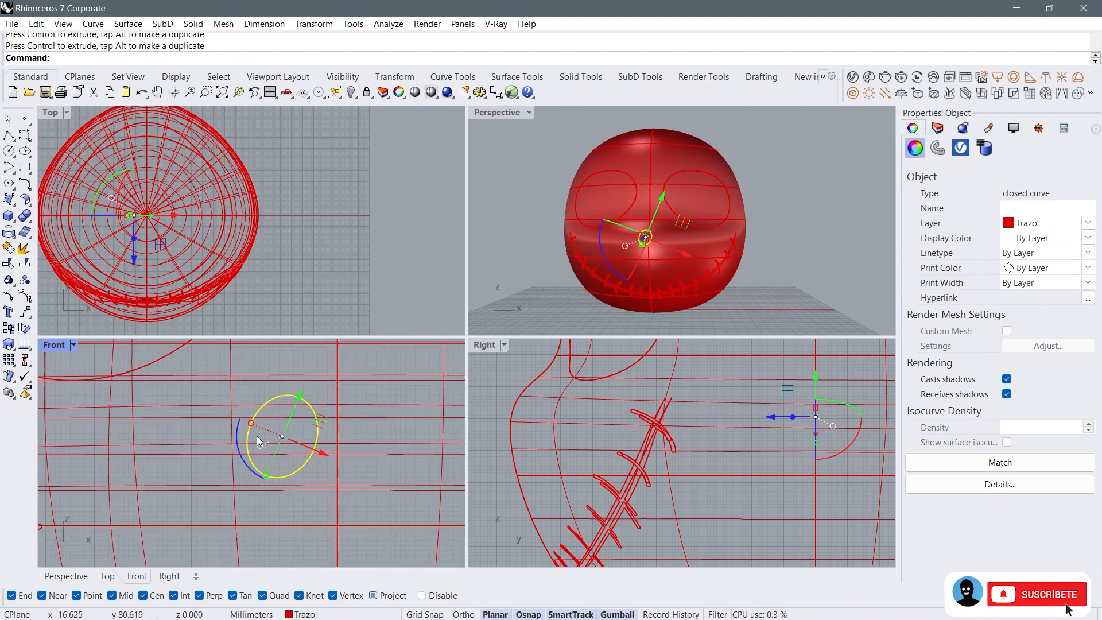
shift+drag(253, 429, 309, 422)
scroll(286, 424, down, 6)
click(312, 425)
scroll(262, 435, down, 3)
click(274, 432)
mouse_move(273, 432)
right_down()
mouse_move(239, 402)
mouse_move(265, 415)
right_up()
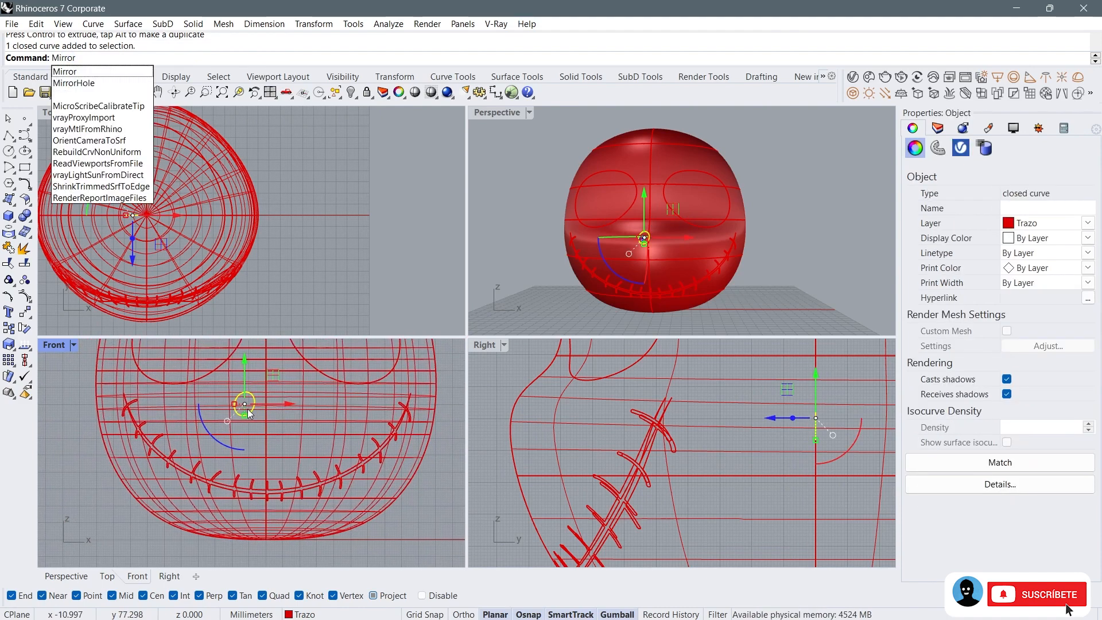
Step: Mirror the nostril ellipse across the head's vertical centerline, starting the mirror plane at 0 and keeping the original
key(Return)
text(0)
key(Return)
scroll(324, 275, up, 2)
scroll(273, 379, up, 8)
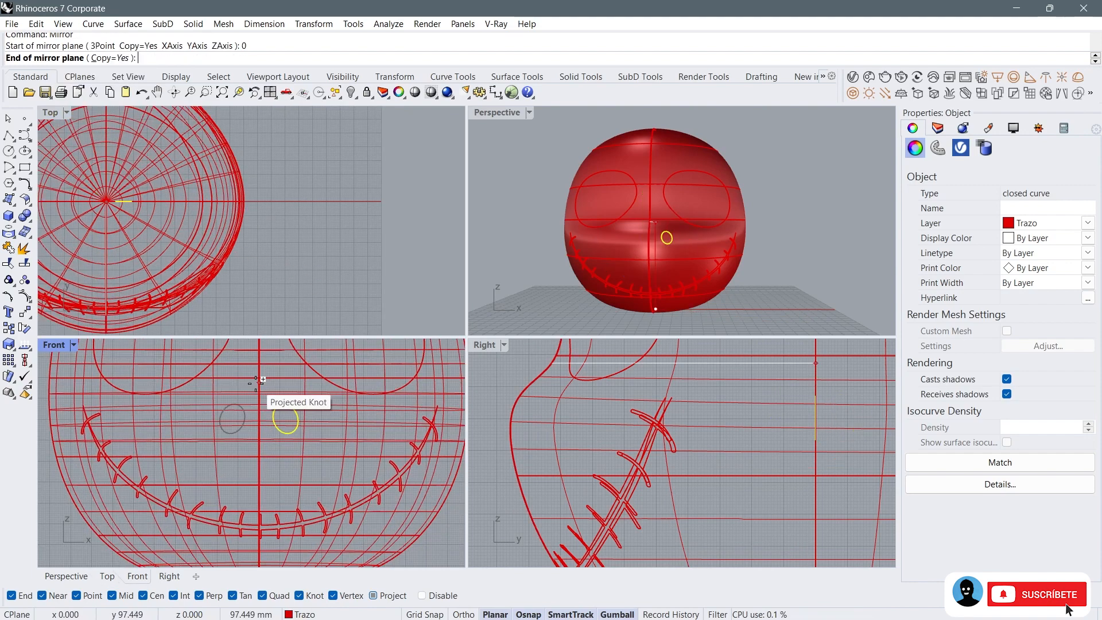
shift+click(266, 425)
click(269, 373)
Step: Project both nostril ellipses onto the head surface and delete the projected copies on the back
click(229, 426)
shift+click(287, 437)
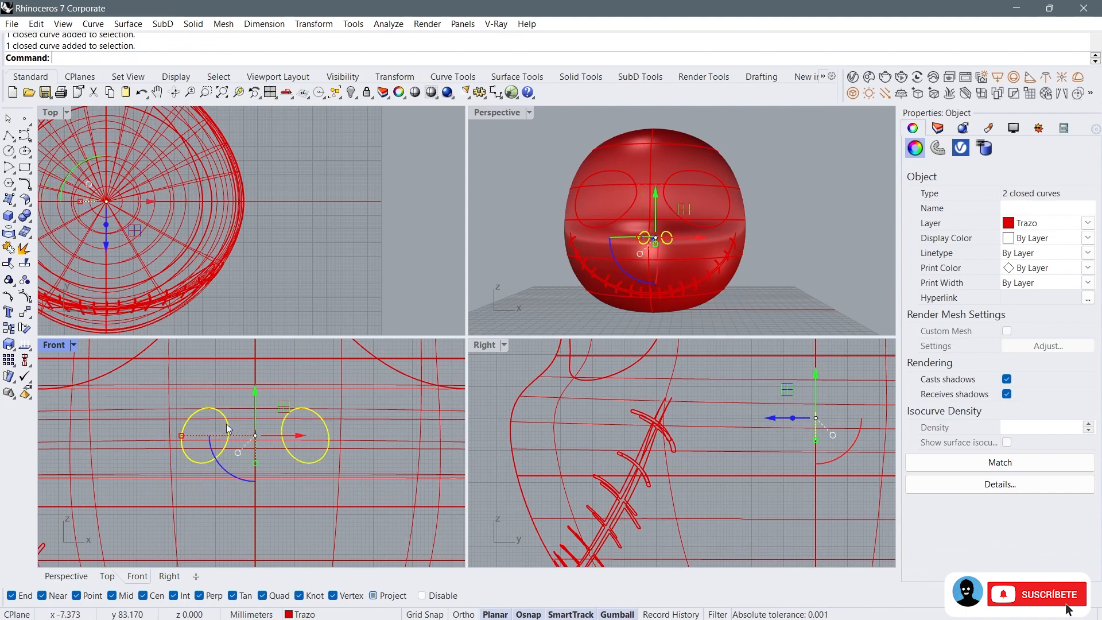
click(11, 265)
click(228, 390)
key(Return)
scroll(611, 421, down, 5)
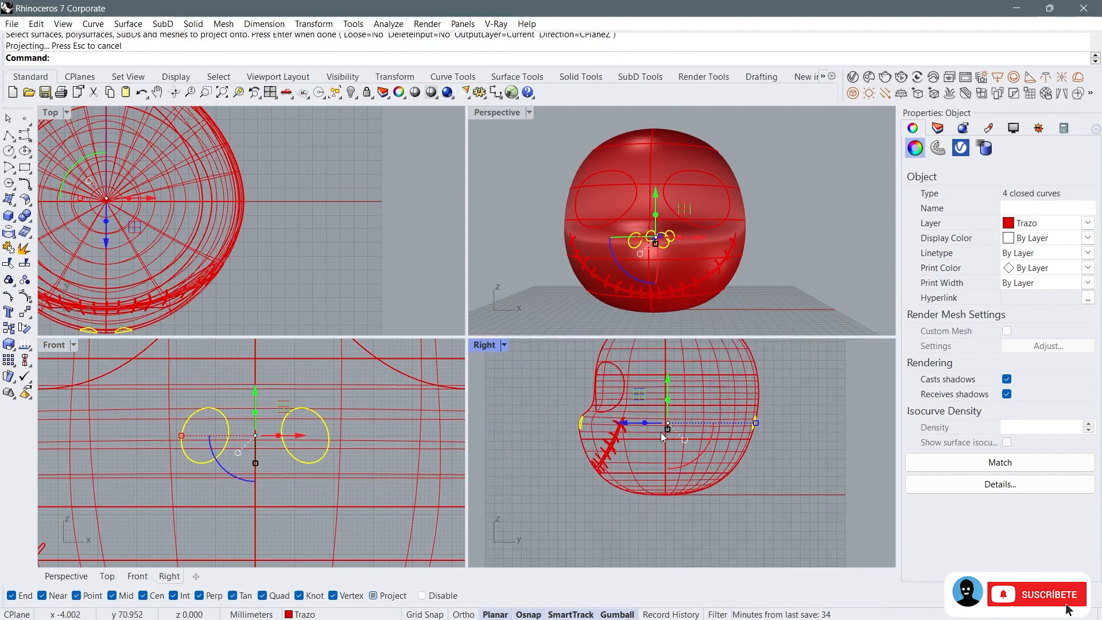
ctrl+drag(562, 472, 680, 397)
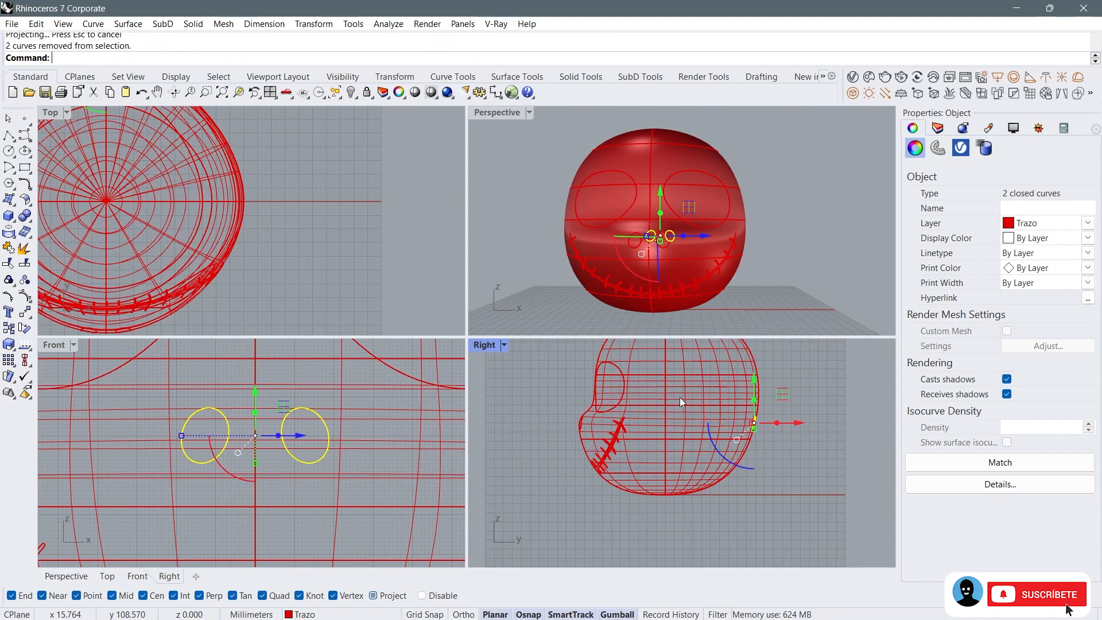
key(Delete)
Step: Start splitting the head surface in the perspective view, choosing both projected eye outlines as cutting objects
right_drag(744, 236, 670, 215)
double_click(495, 111)
right_drag(493, 152, 608, 258)
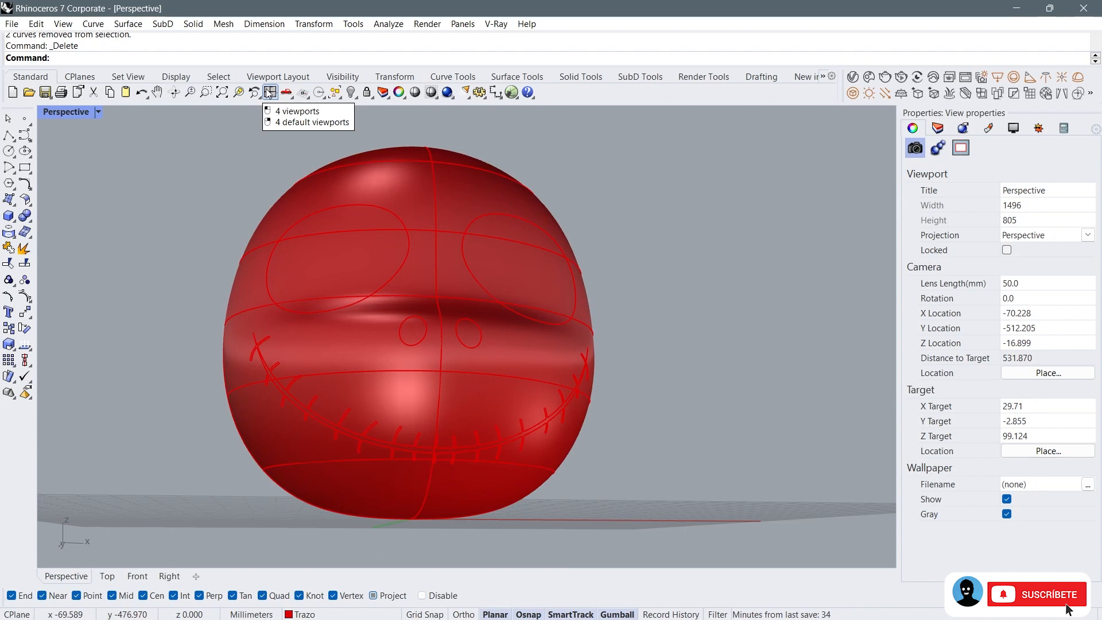
right_drag(485, 298, 445, 222)
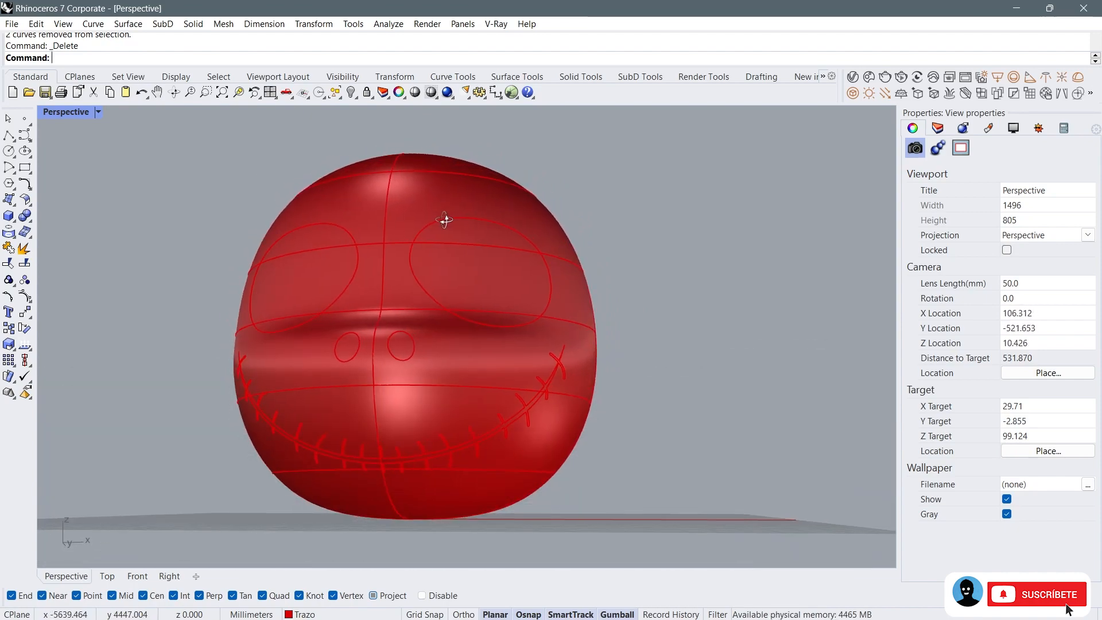
click(25, 264)
click(350, 201)
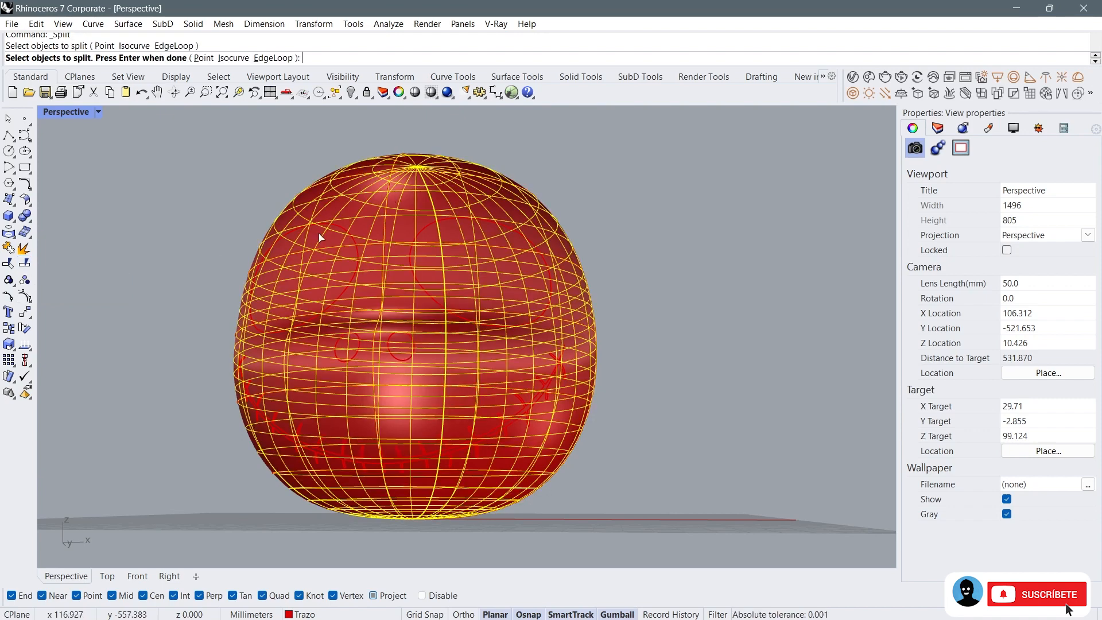
key(Return)
scroll(350, 238, up, 3)
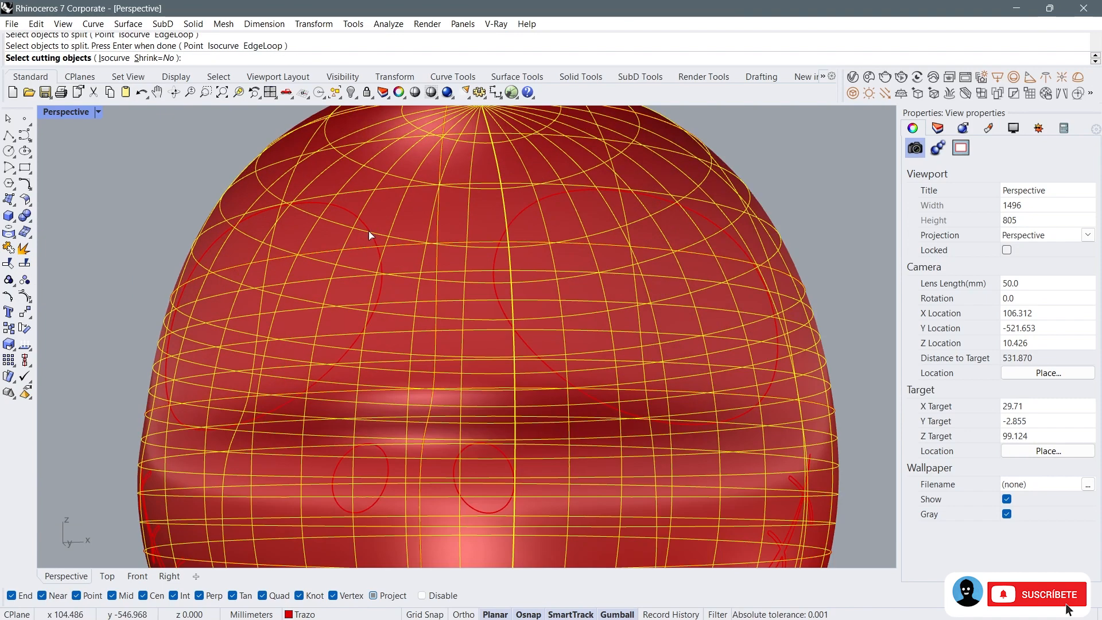
click(370, 230)
click(518, 218)
scroll(518, 218, down, 5)
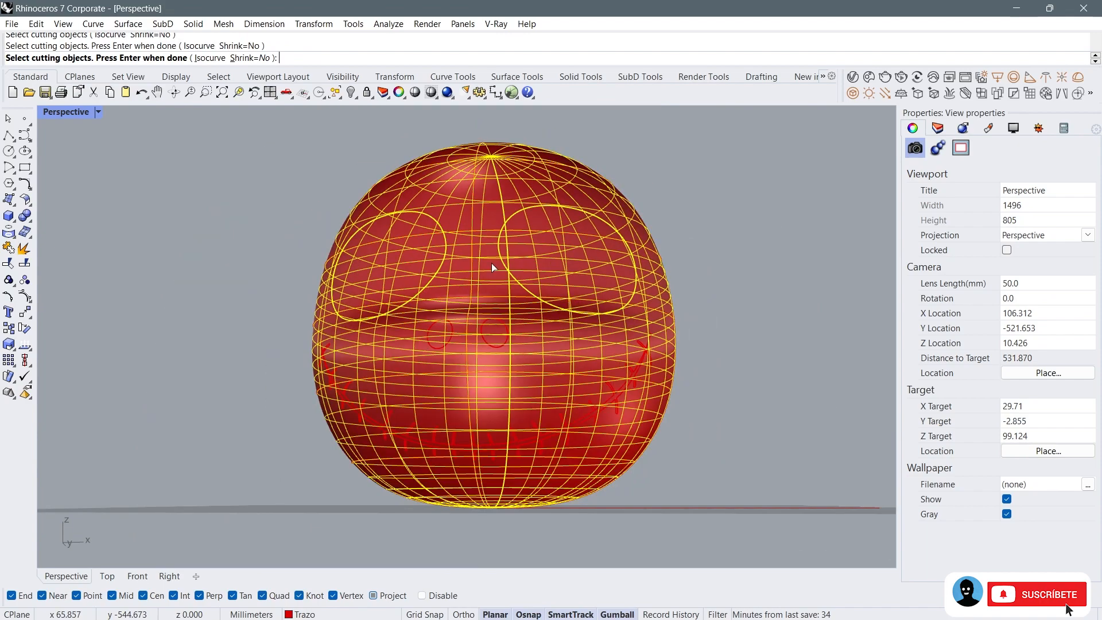
Step: Add both projected nostrils and the stitched smile as cutting objects, complete the split, and accept the history warning
scroll(442, 335, up, 8)
click(362, 303)
click(513, 301)
scroll(514, 302, down, 5)
scroll(489, 375, up, 5)
click(445, 464)
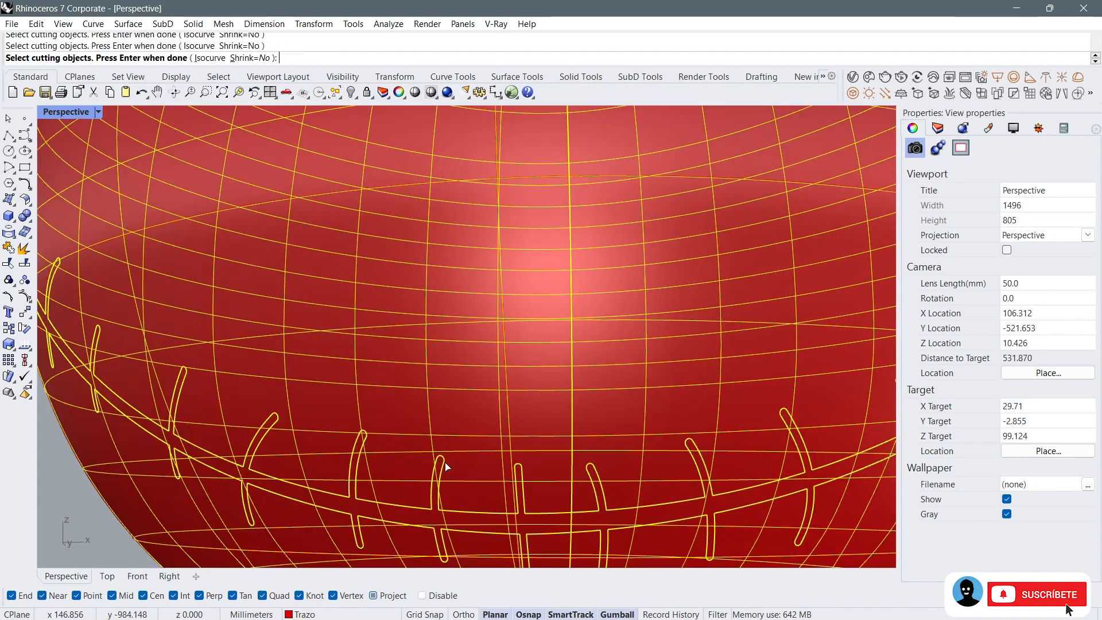
scroll(430, 419, down, 5)
key(Return)
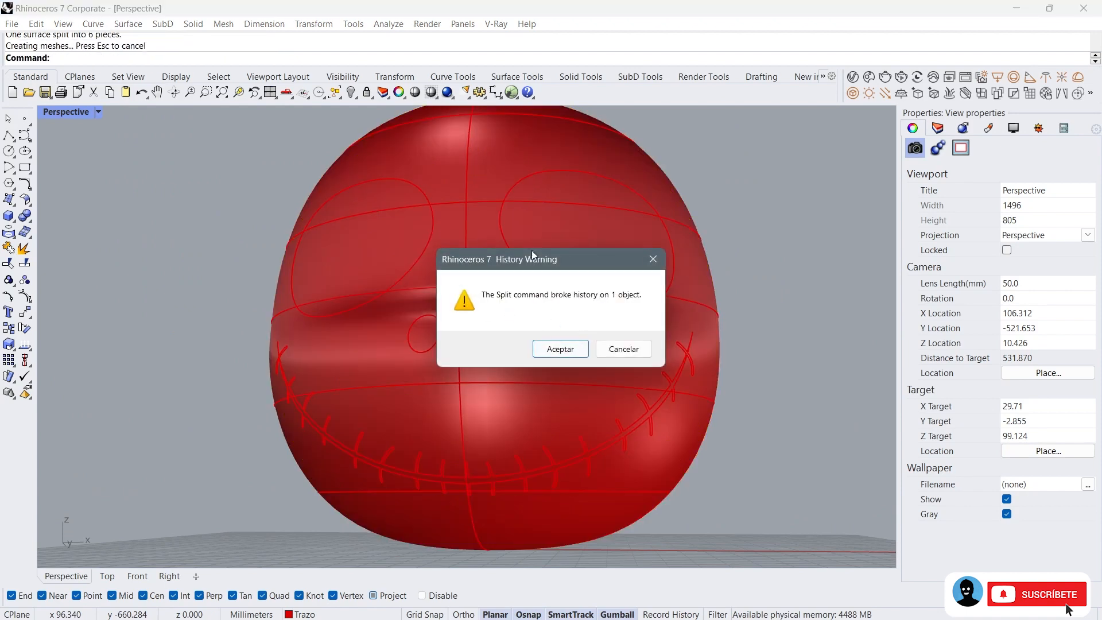
drag(501, 257, 531, 255)
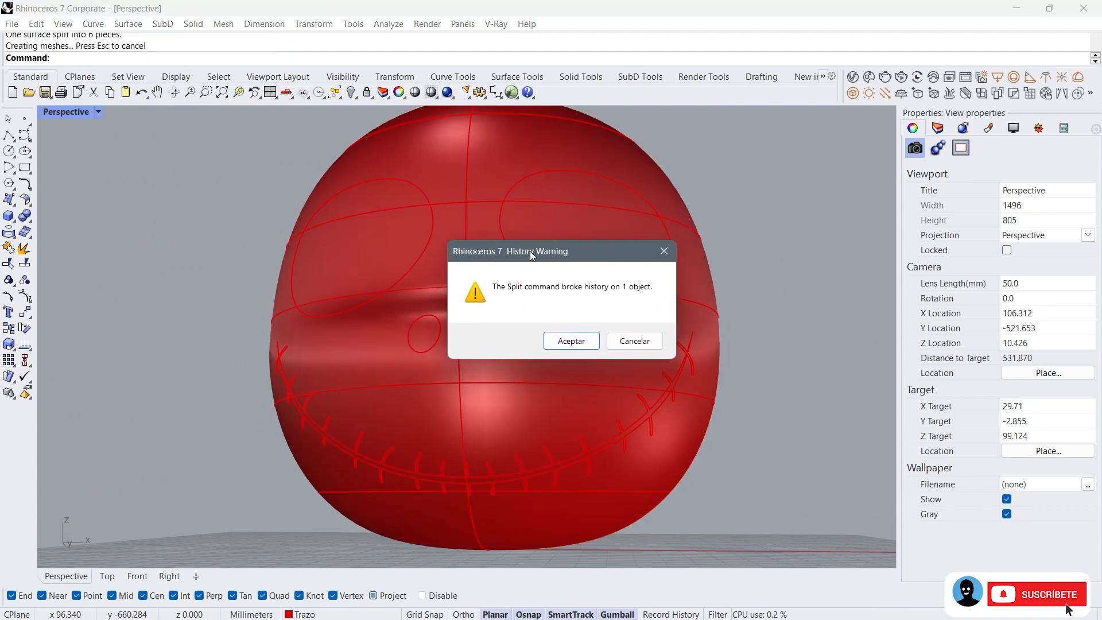
click(574, 339)
Step: Delete the split surface piece inside one eye outline to open the eye socket
right_drag(474, 335, 438, 350)
click(515, 297)
key(Delete)
right_drag(515, 297, 521, 246)
right_drag(390, 289, 480, 270)
Step: Offset the flat outline of the unopened eye inward by about 4 mm in the front view, using the ThroughPoint option
click(270, 92)
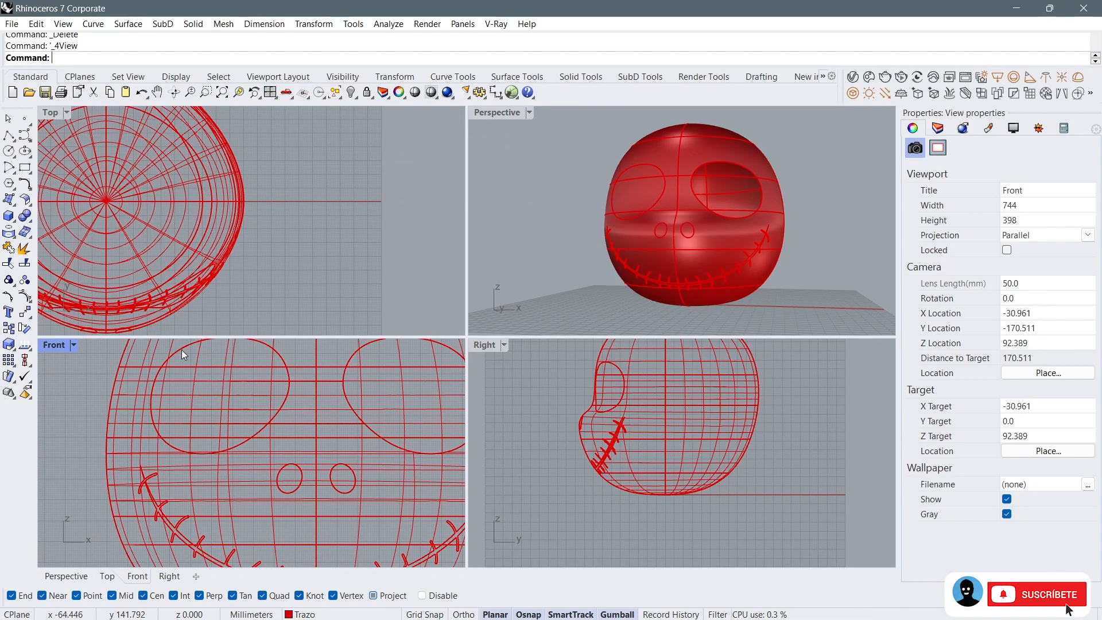
right_drag(180, 358, 186, 366)
click(188, 366)
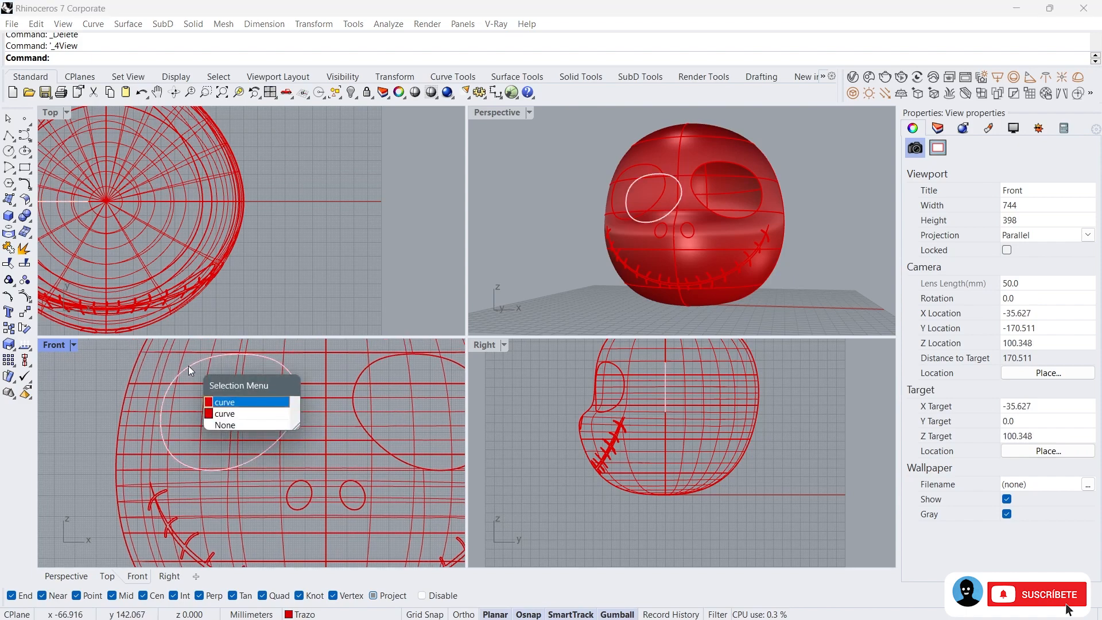
click(224, 403)
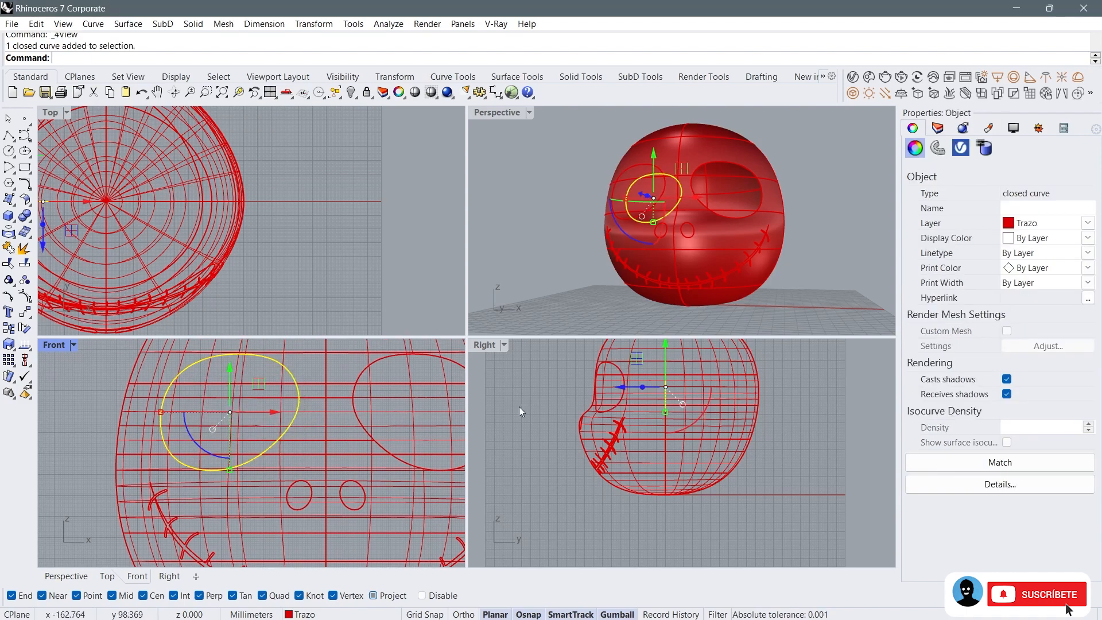
right_drag(133, 399, 189, 405)
scroll(239, 414, down, 1)
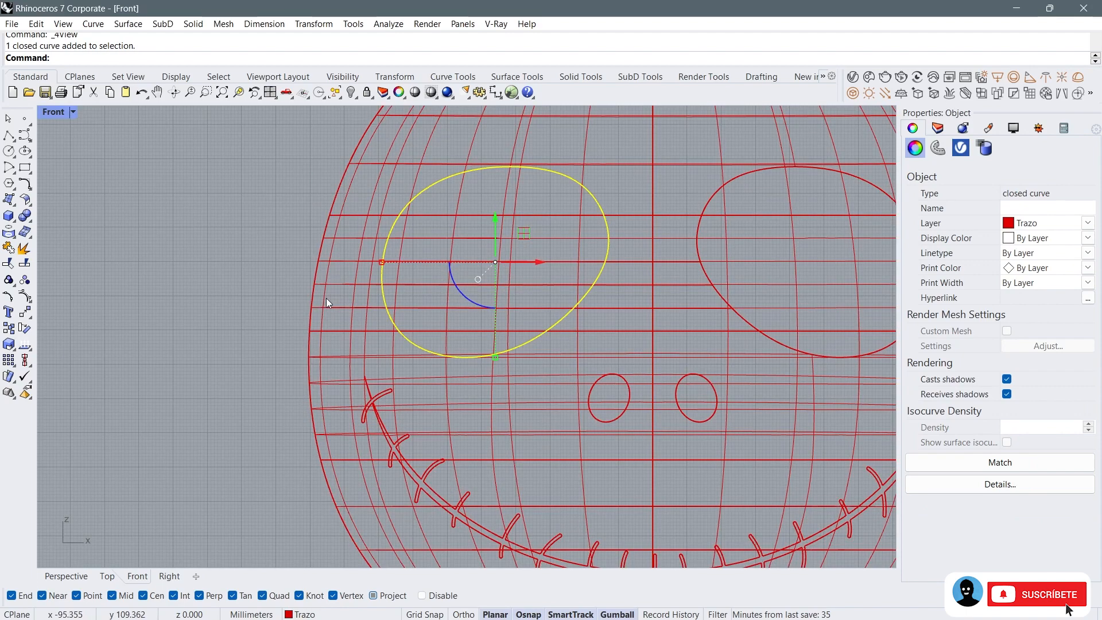
right_drag(325, 297, 285, 313)
text(Offset)
key(Return)
scroll(382, 267, up, 3)
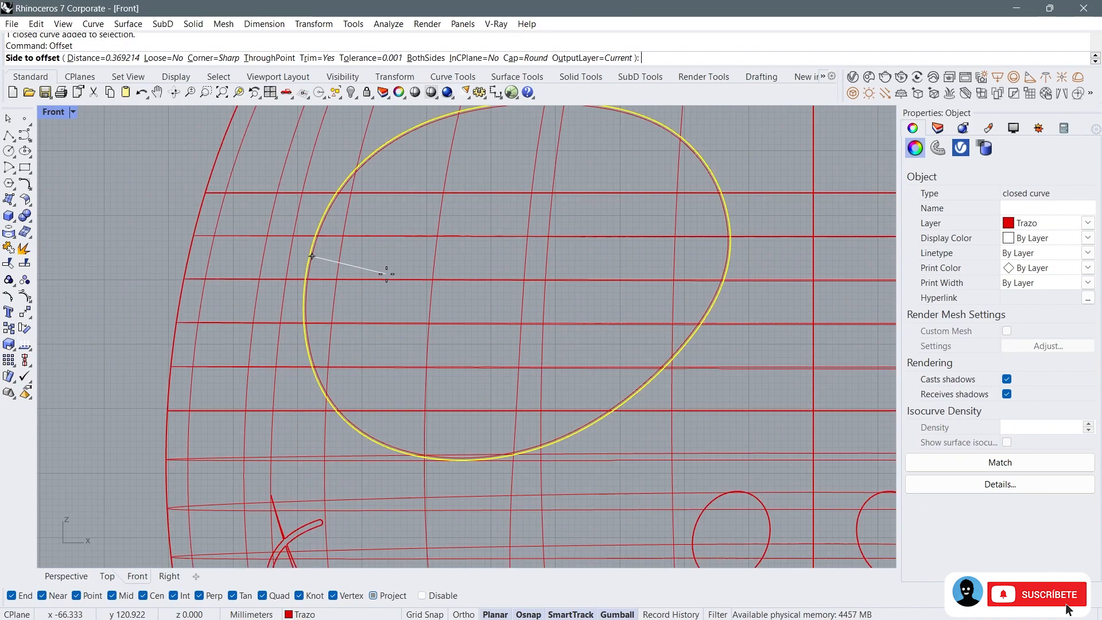
click(270, 58)
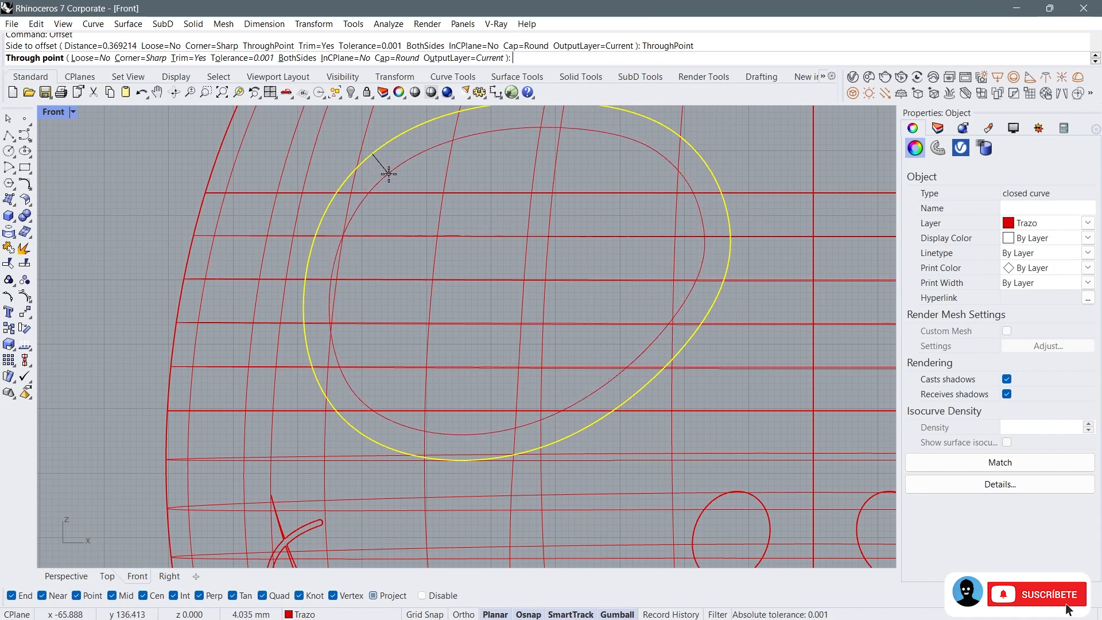
click(391, 173)
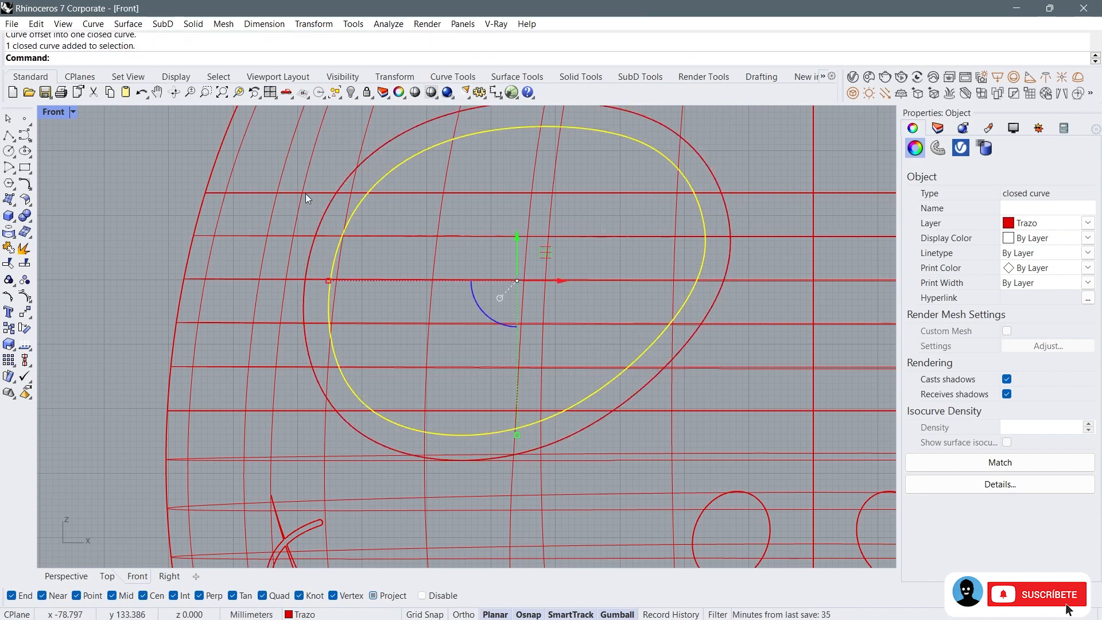
click(196, 134)
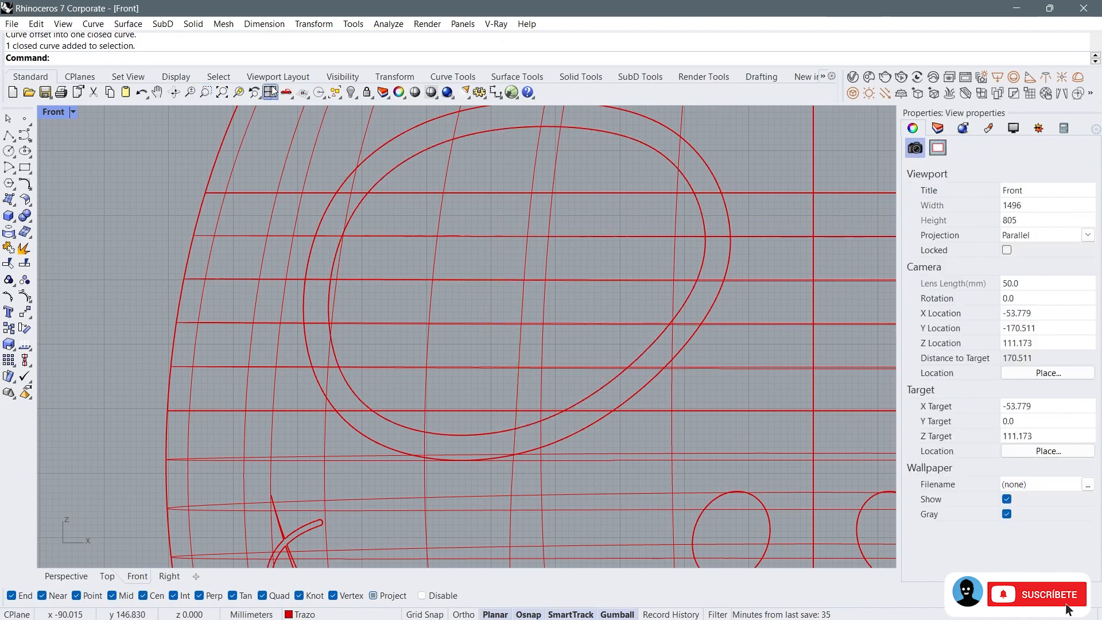
Step: Examine the flat eye outline and its inner offset through the open eye socket in the perspective view
click(270, 92)
right_drag(643, 193, 652, 216)
scroll(607, 202, up, 2)
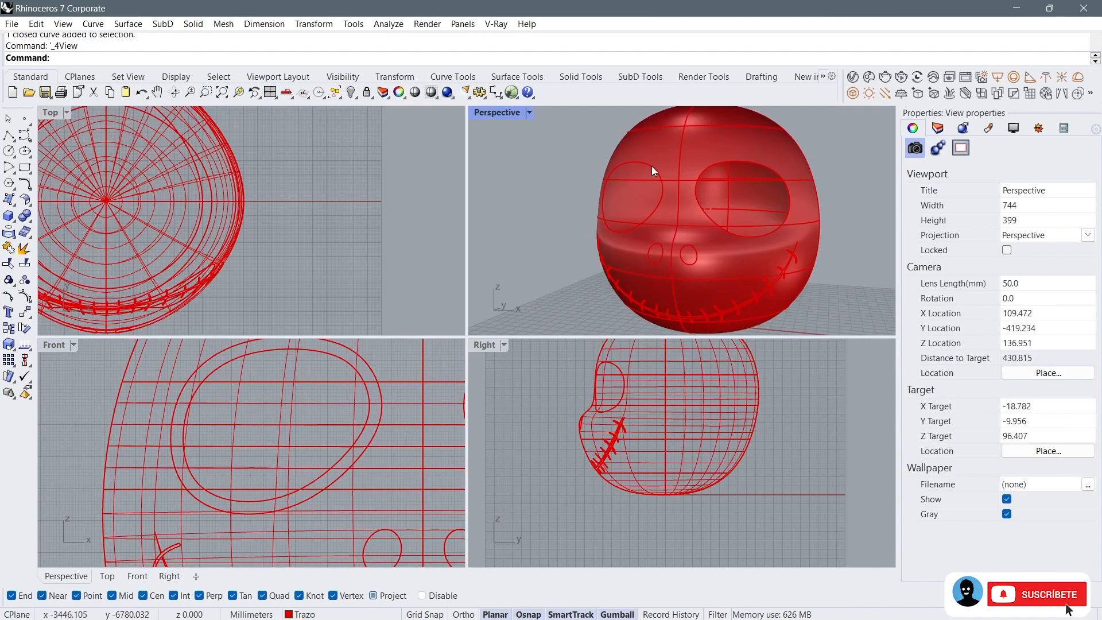
double_click(497, 117)
scroll(416, 247, up, 5)
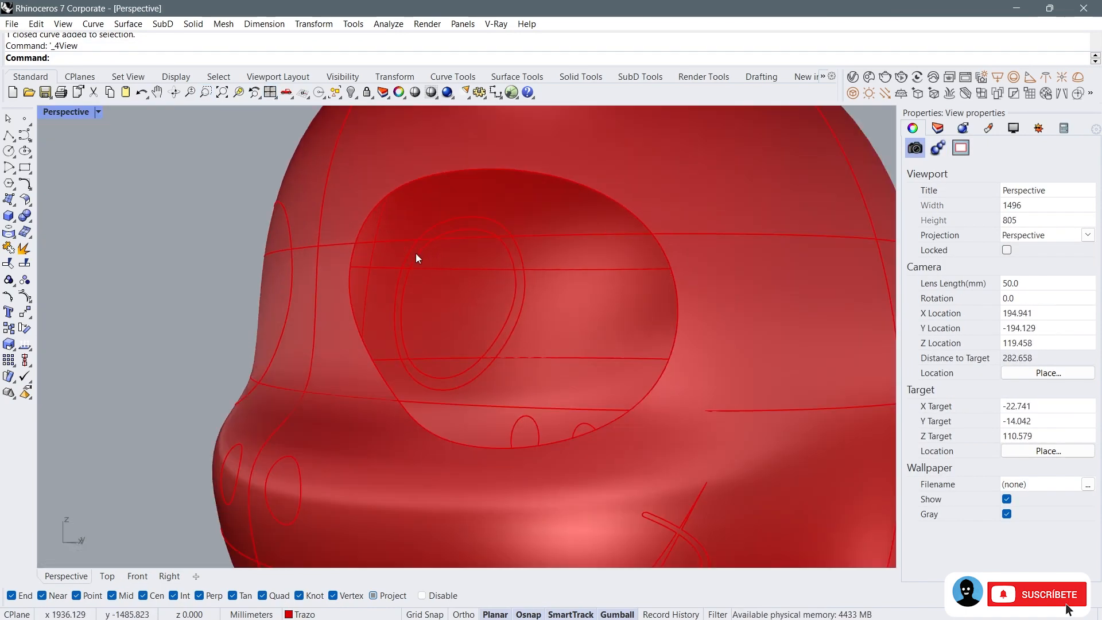
right_drag(421, 224, 420, 251)
scroll(409, 254, down, 4)
scroll(480, 246, up, 5)
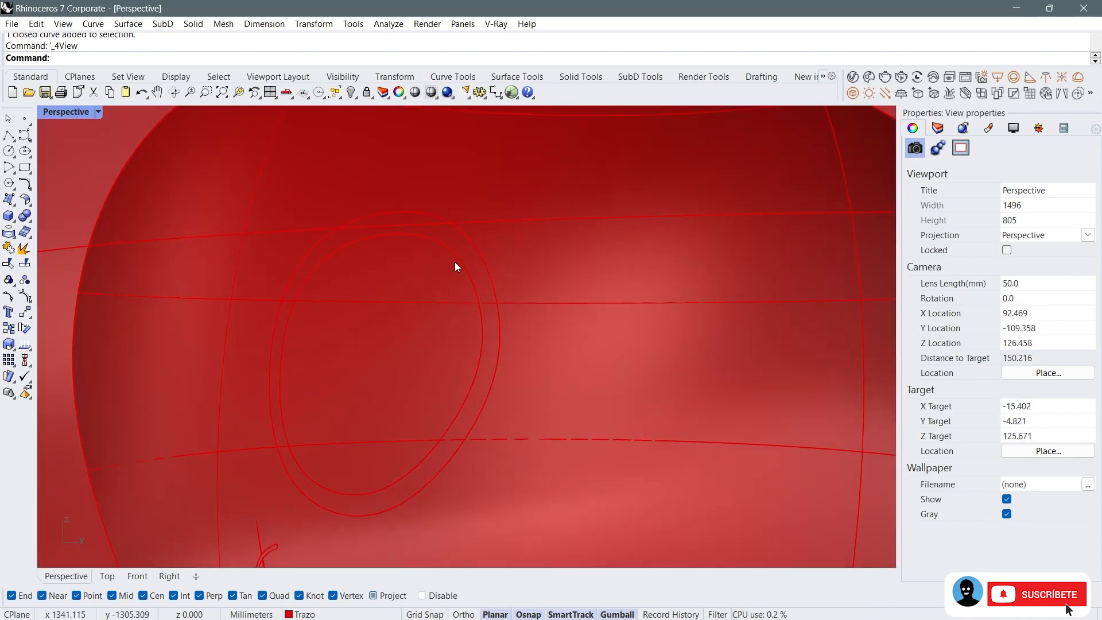
Step: Hide all curves except the flat outline of the unopened eye and its inner offset
scroll(474, 254, down, 3)
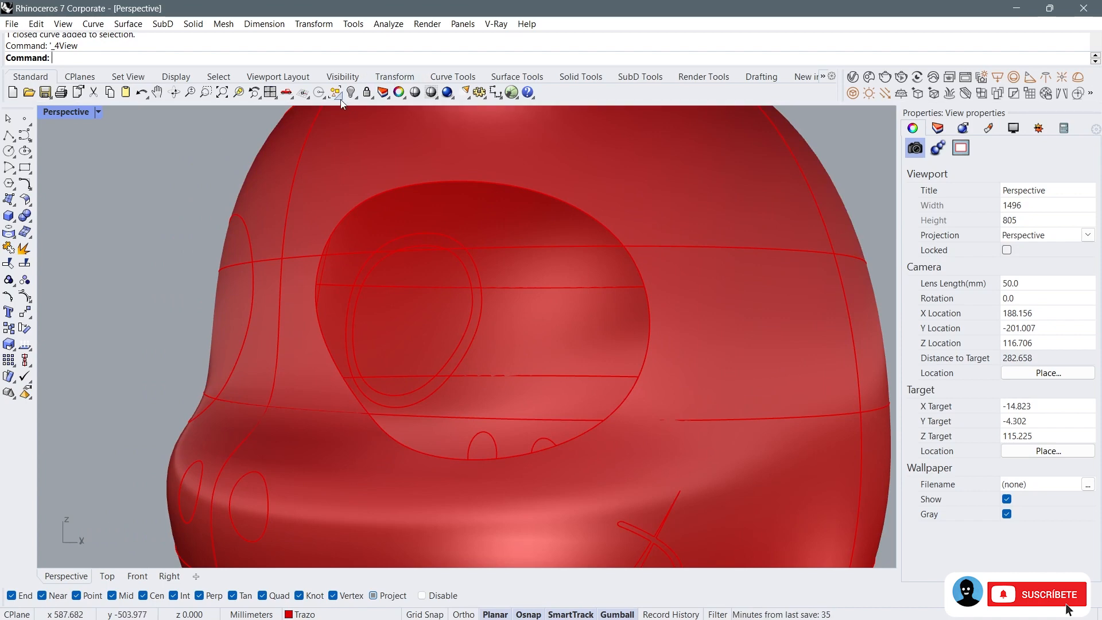
click(337, 94)
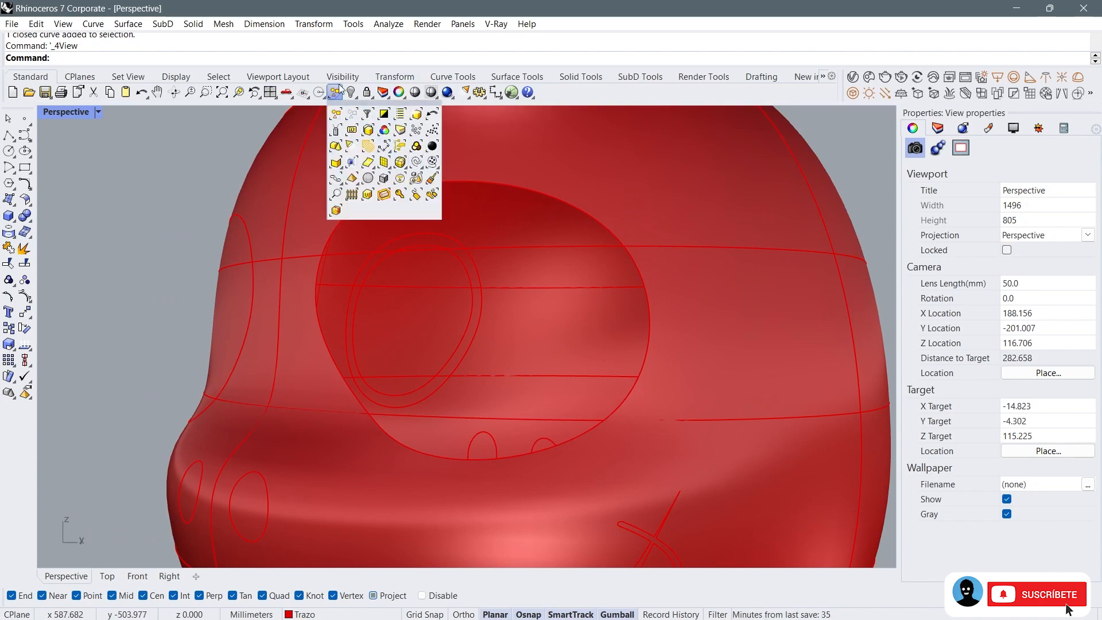
click(416, 163)
ctrl+click(469, 306)
ctrl+click(481, 302)
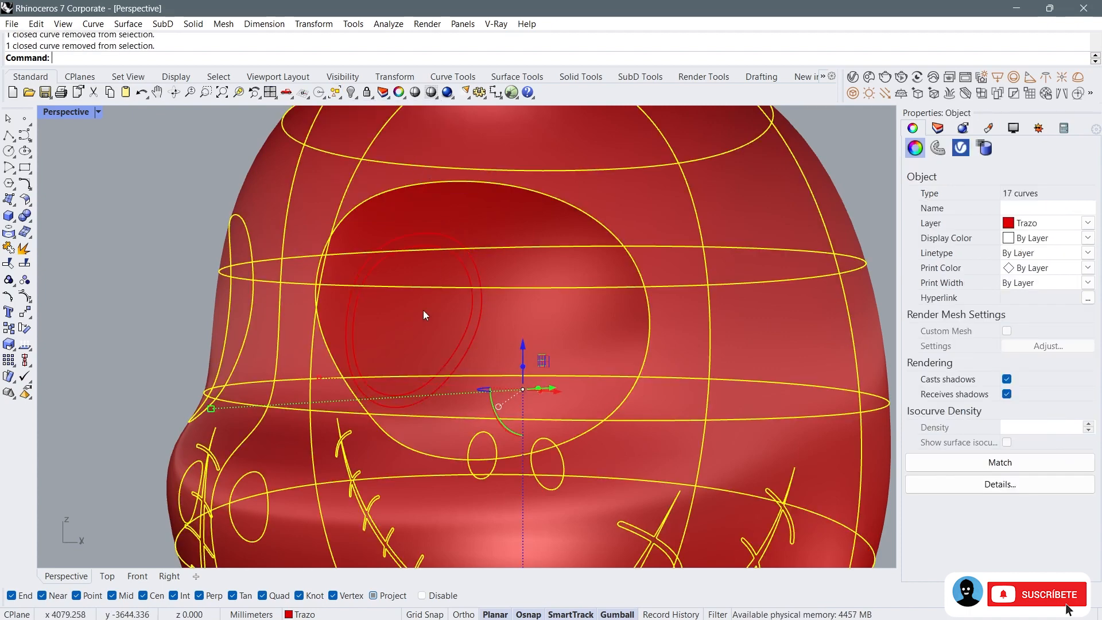
scroll(427, 284, down, 3)
click(351, 93)
Step: Try to move the split surface piece of the unopened eye back into the head and resize it
right_drag(431, 263, 502, 241)
click(422, 247)
right_drag(422, 245, 346, 277)
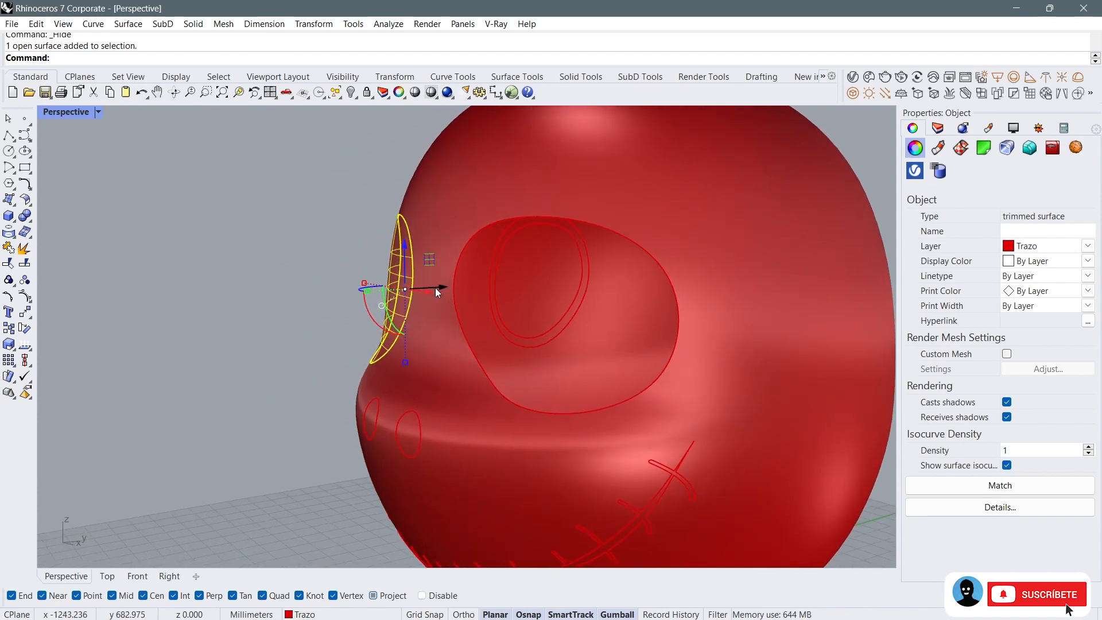
drag(435, 288, 494, 285)
right_drag(493, 285, 369, 297)
drag(336, 286, 347, 285)
right_drag(346, 285, 410, 296)
drag(409, 291, 503, 295)
key(ctrl+z)
right_drag(504, 295, 428, 307)
scroll(428, 307, up, 4)
drag(407, 315, 451, 302)
right_drag(451, 302, 494, 275)
drag(536, 278, 545, 275)
key(Escape)
Step: Delete the split surface piece inside the second eye outline to open that socket
right_drag(459, 281, 551, 252)
click(500, 275)
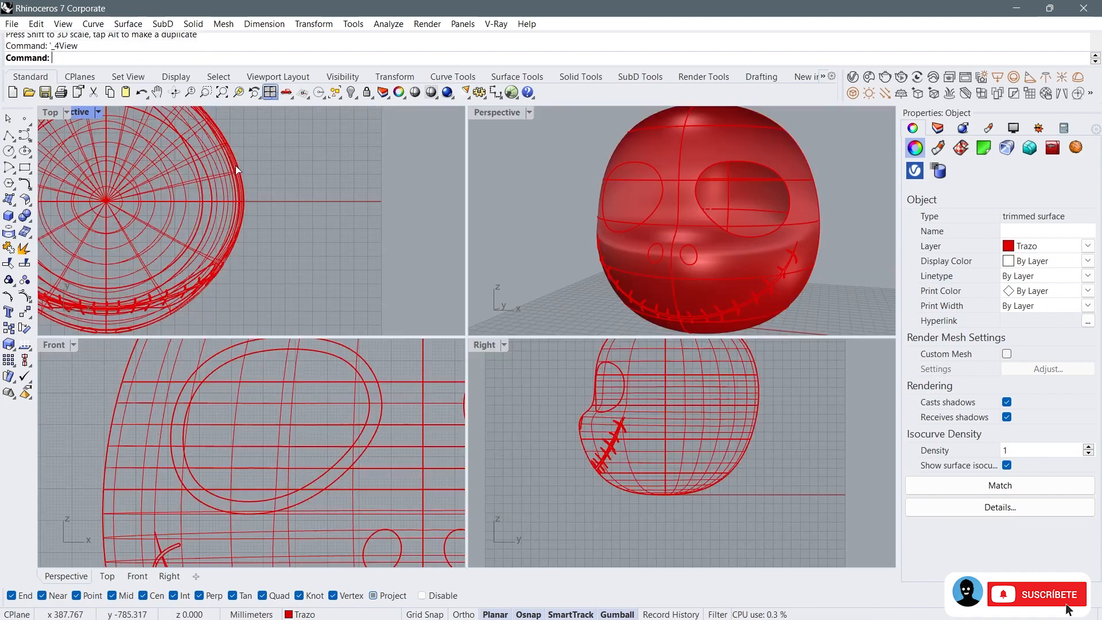
key(Delete)
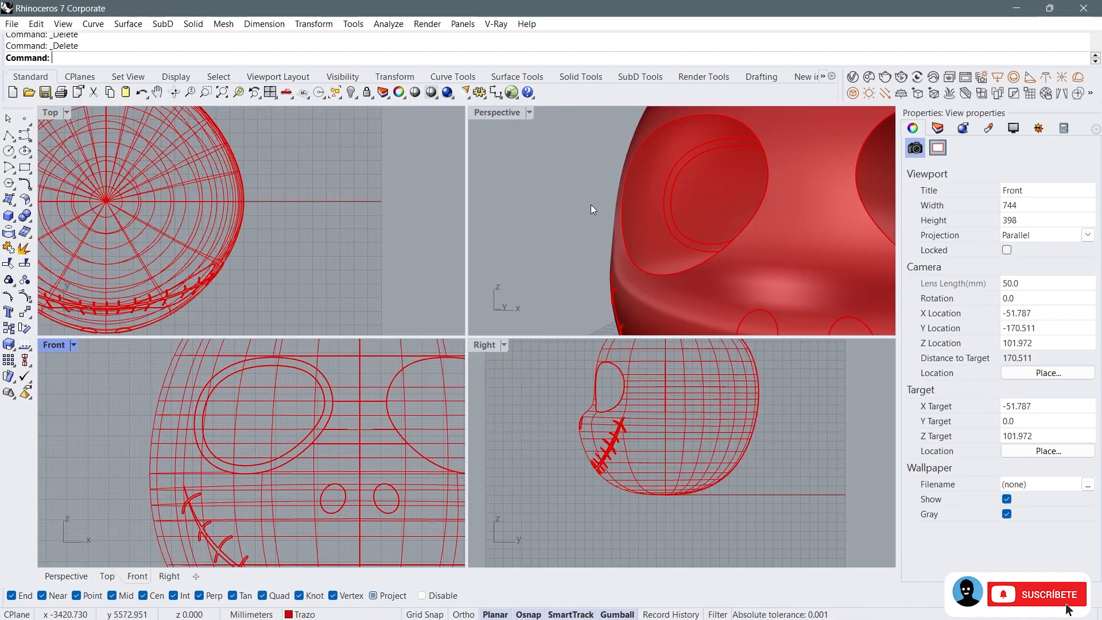
Step: Create a planar surface from the outer flat eye outline and move it forward toward the eye opening
right_drag(591, 207, 542, 172)
right_drag(776, 201, 732, 205)
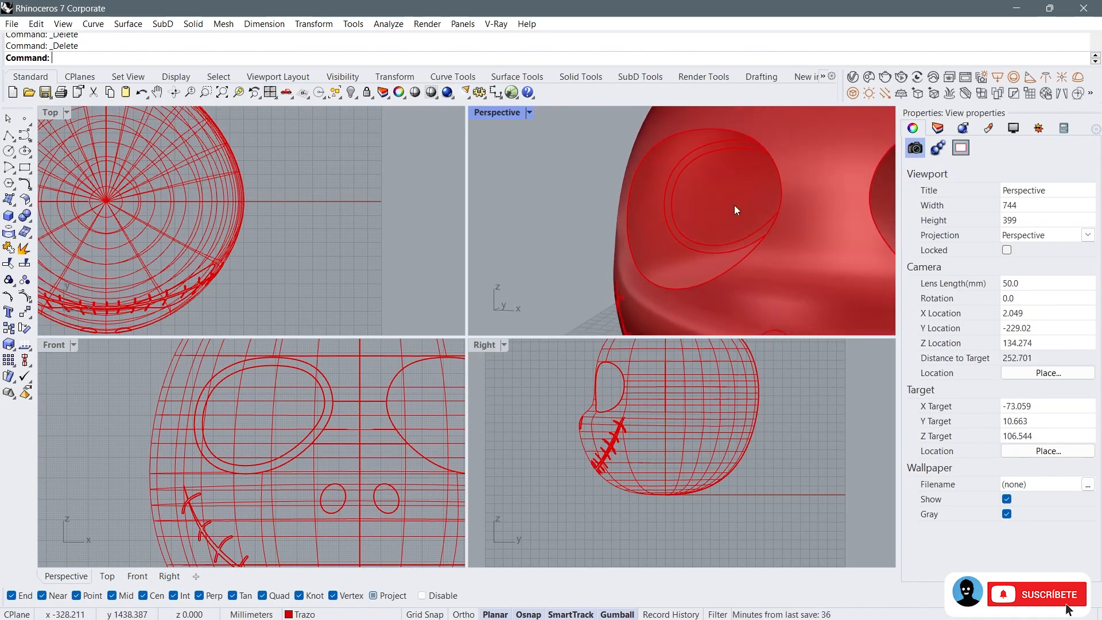
click(687, 154)
right_drag(687, 153, 696, 167)
click(12, 203)
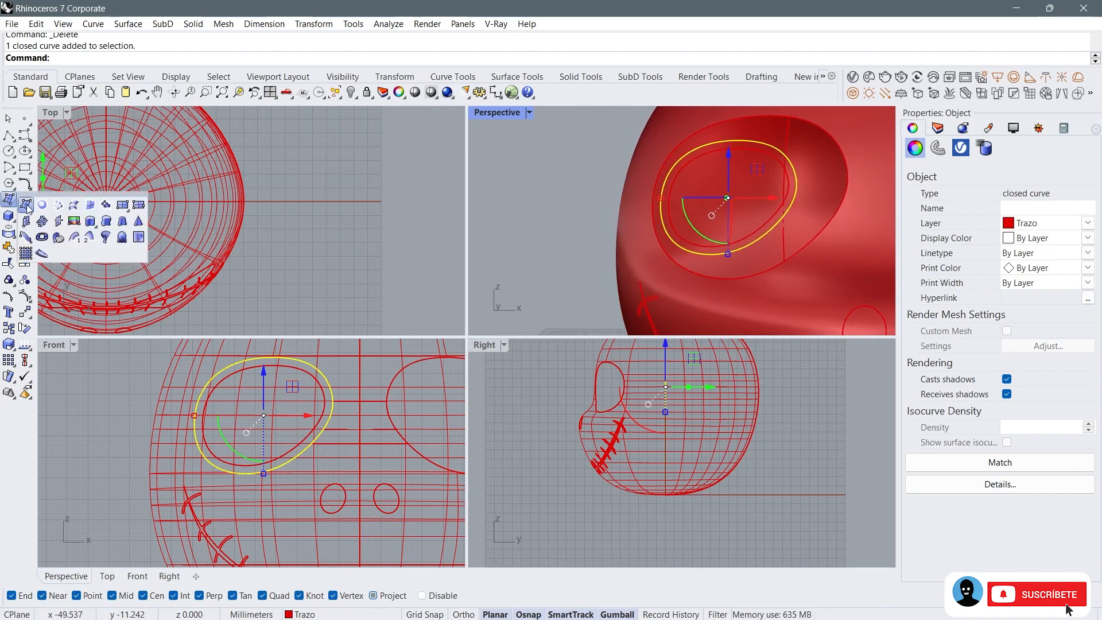
click(39, 209)
right_drag(720, 195, 563, 218)
click(561, 217)
click(757, 214)
right_drag(757, 214, 689, 209)
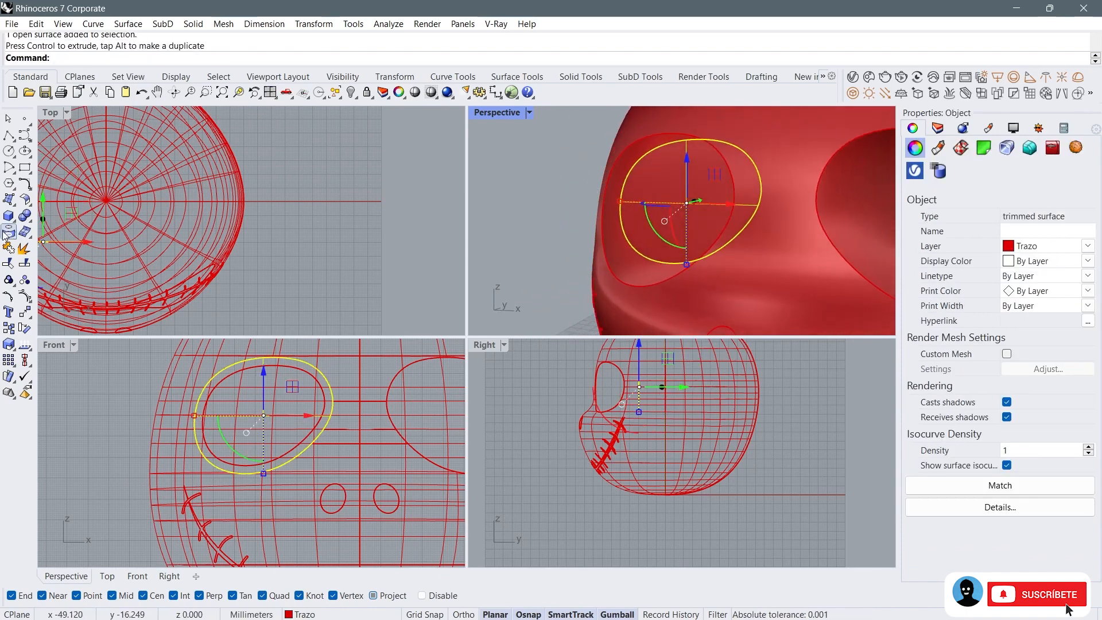
Step: Rebuild the planar eye surface with 3 points and degree 2 in both U and V, deleting the input and retrimming
click(21, 201)
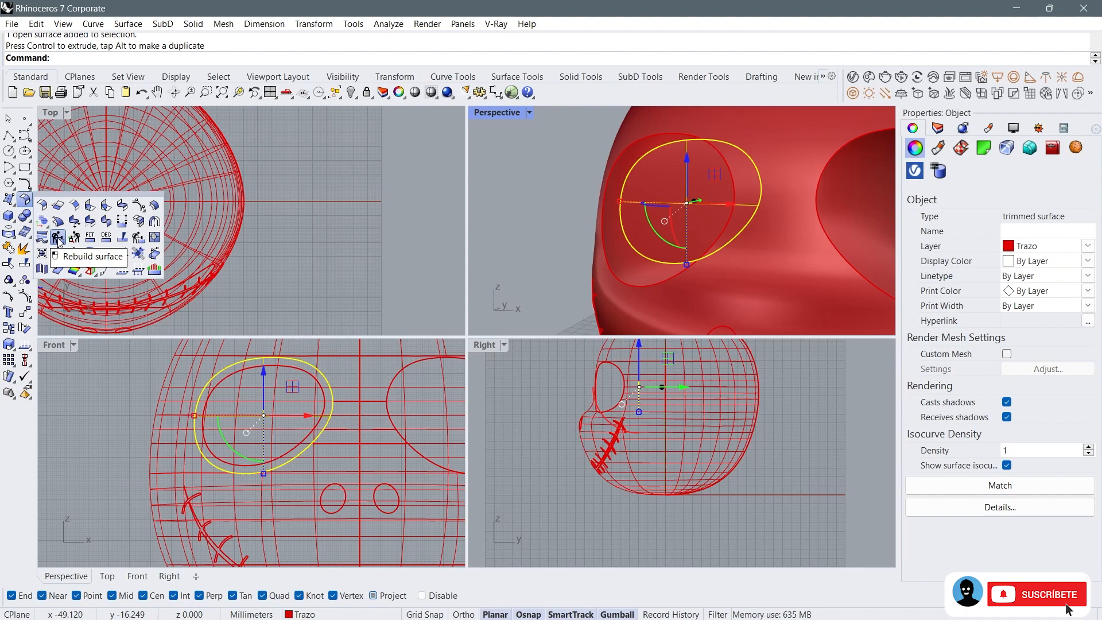
click(58, 239)
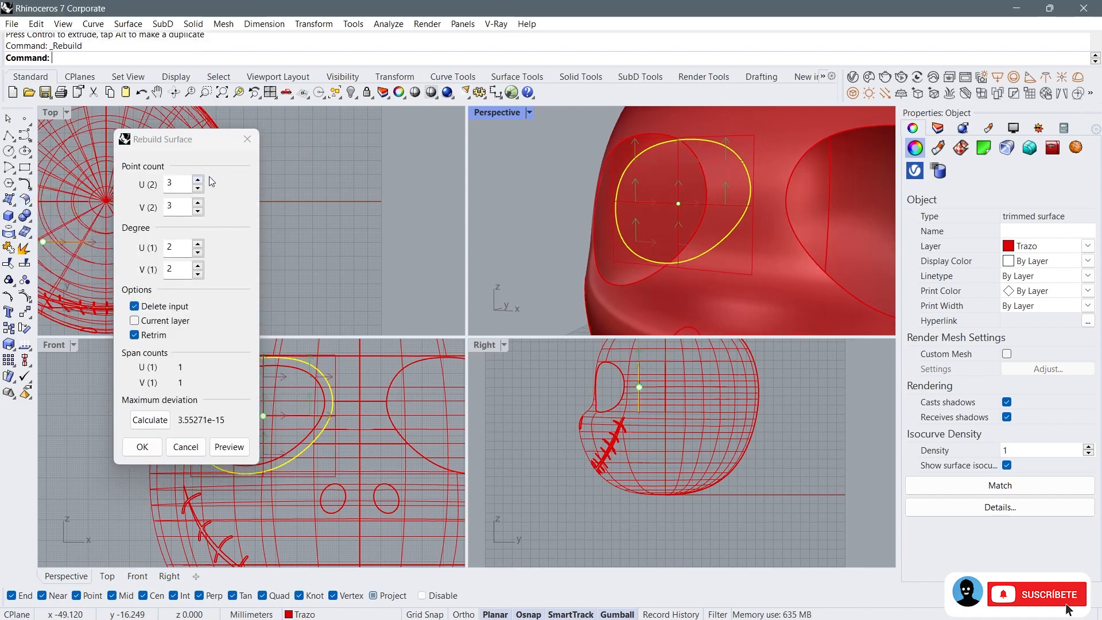
double_click(171, 182)
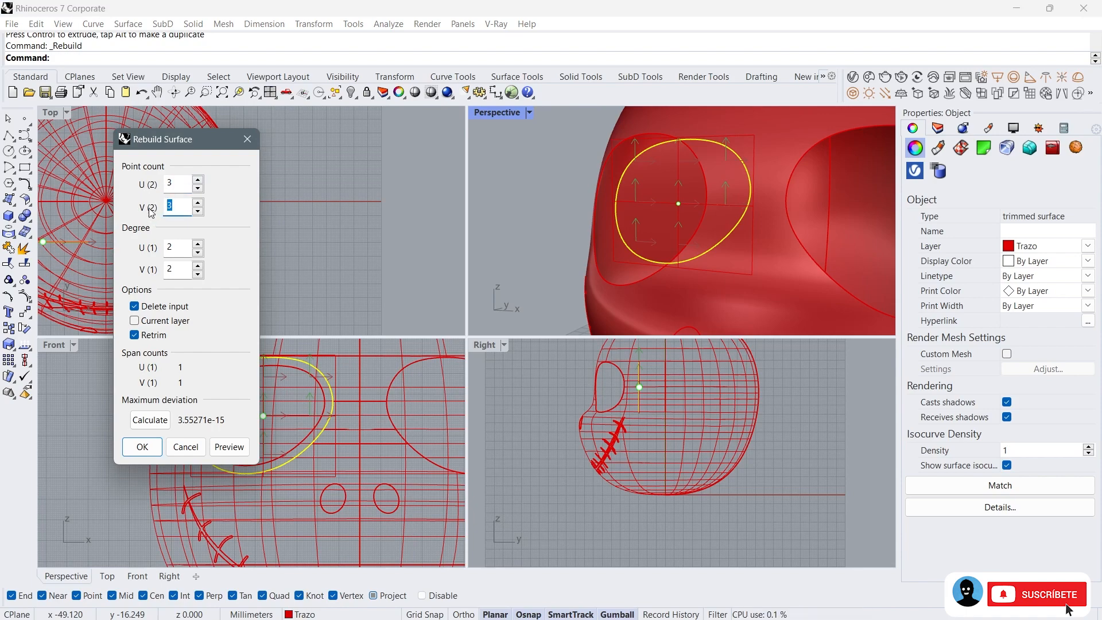
click(156, 447)
Step: Show the eye surface's control points and pull the center point back into the head to dish the surface
key(F10)
scroll(688, 212, up, 3)
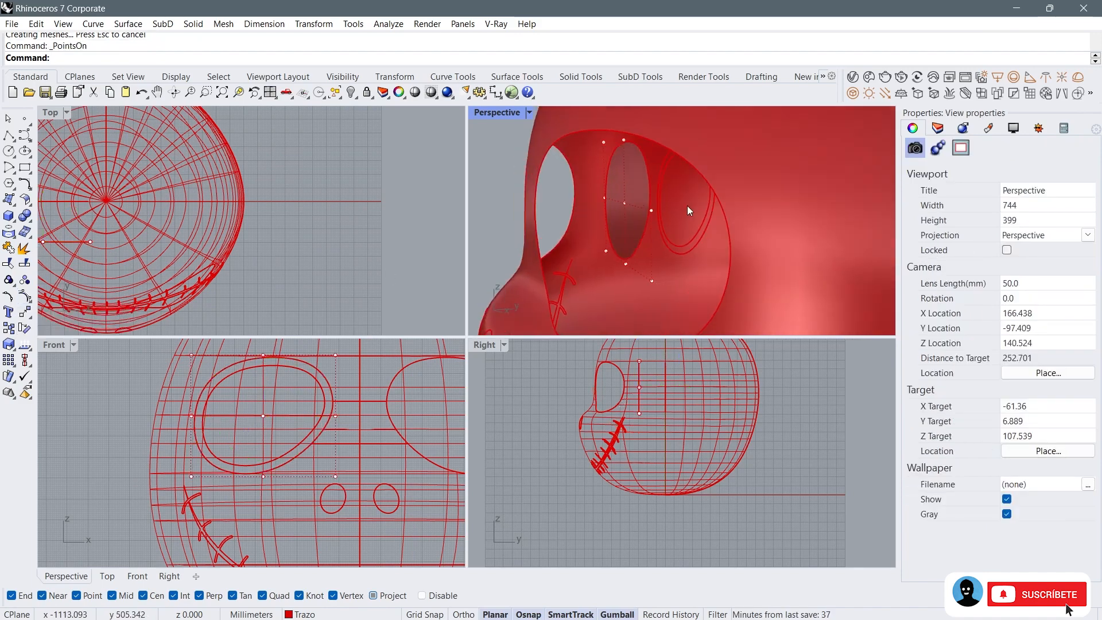
scroll(687, 209, up, 2)
click(616, 204)
drag(656, 204, 757, 192)
right_drag(673, 217, 710, 216)
drag(746, 198, 856, 201)
right_drag(856, 201, 566, 252)
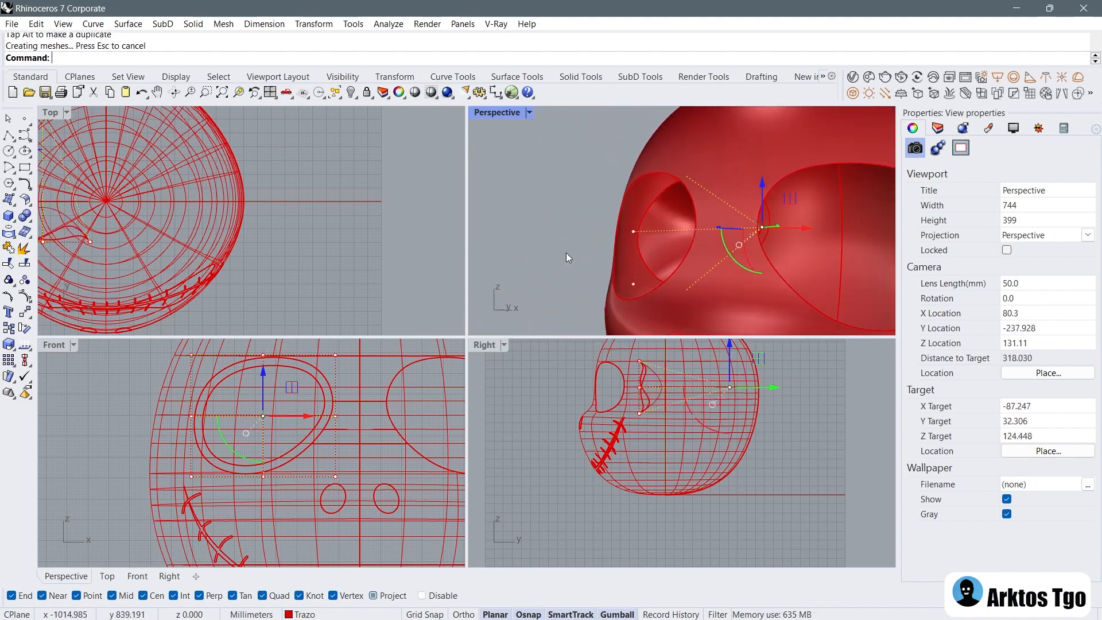
Step: Reposition the dished eye surface along the head's depth so it sits just inside the eye opening
scroll(593, 381, up, 2)
scroll(655, 384, up, 3)
click(660, 396)
drag(709, 407, 653, 412)
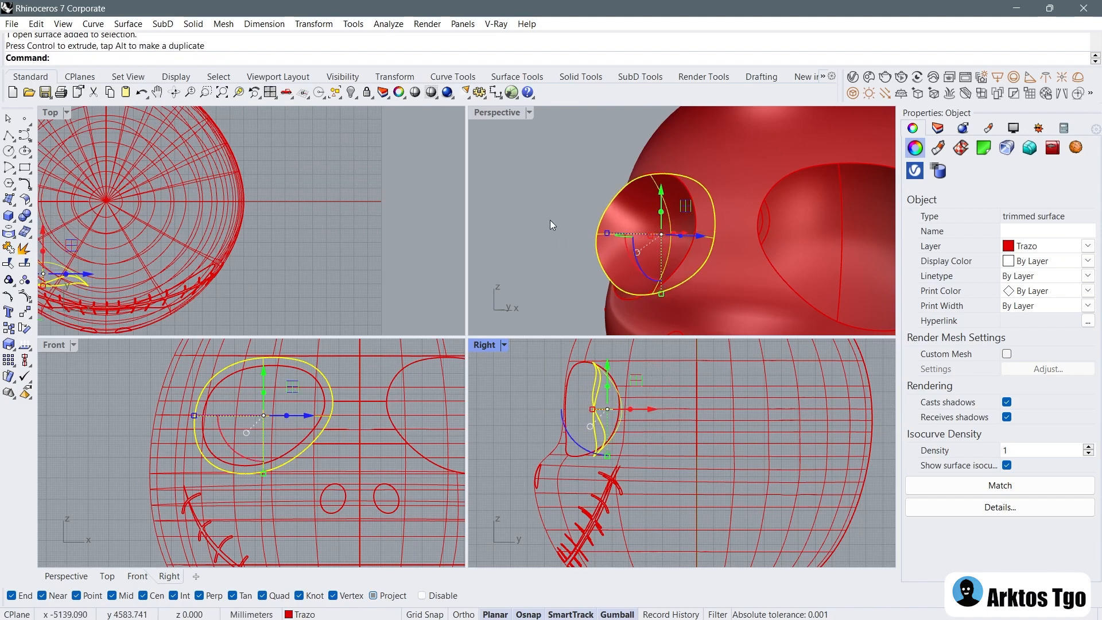
drag(646, 407, 659, 411)
right_drag(660, 259, 689, 260)
drag(684, 225, 691, 222)
mouse_move(697, 221)
right_down()
mouse_move(775, 208)
mouse_move(709, 215)
right_up()
Step: Rotate the dished eye surface in the top view to follow the curvature of the face
right_drag(72, 217, 188, 215)
key(F10)
scroll(163, 218, up, 8)
click(192, 200)
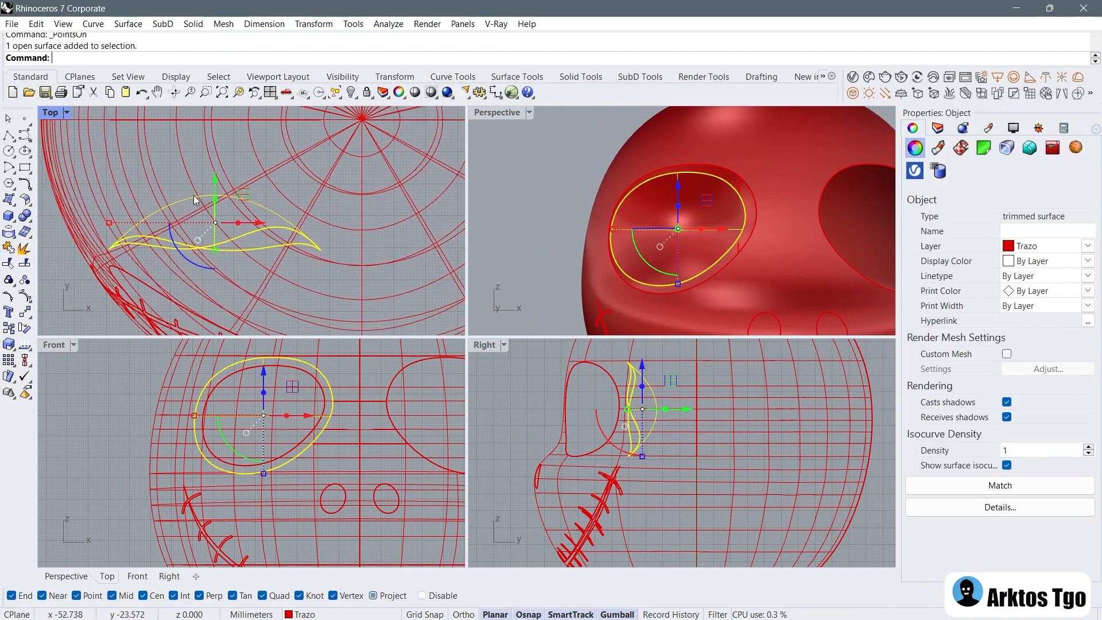
scroll(214, 203, down, 4)
right_drag(195, 224, 259, 190)
drag(238, 203, 225, 182)
key(Escape)
click(252, 163)
drag(296, 172, 305, 183)
Step: Scale the dished eye surface down uniformly and reposition it inside the eye opening
shift+drag(261, 475, 262, 466)
right_drag(637, 167, 611, 188)
scroll(689, 212, up, 6)
drag(681, 238, 662, 254)
right_drag(666, 251, 693, 232)
drag(689, 219, 697, 221)
scroll(698, 223, down, 5)
right_drag(698, 222, 766, 187)
right_drag(679, 202, 600, 195)
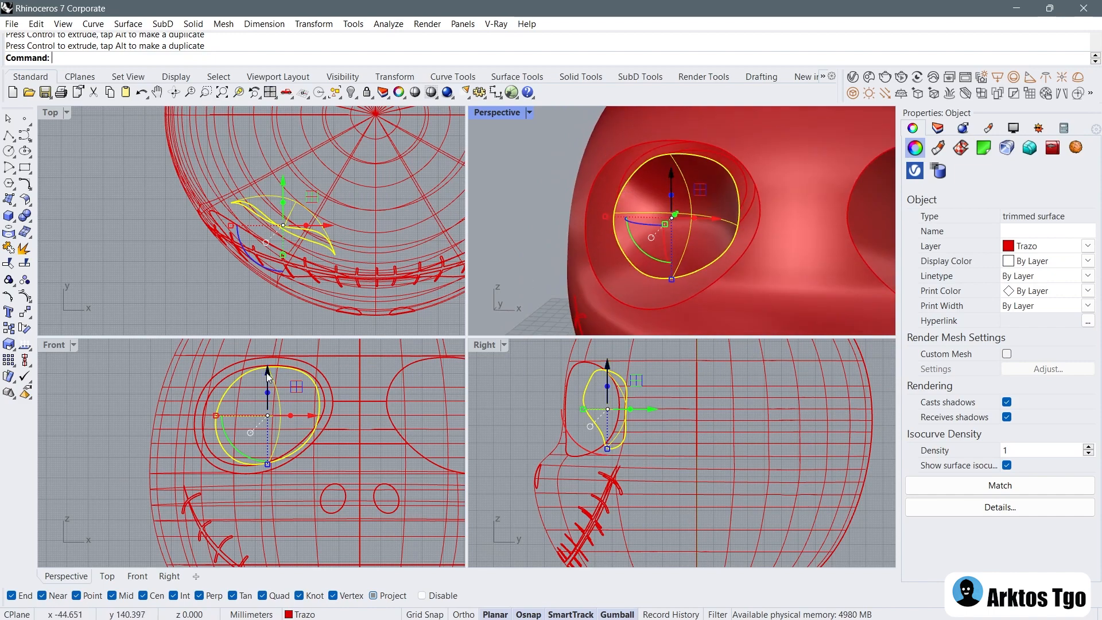
Step: Widen the dished eye surface slightly and shift it sideways in the front view to center it within the eye outline
scroll(216, 422, up, 3)
drag(192, 436, 184, 436)
drag(310, 435, 302, 437)
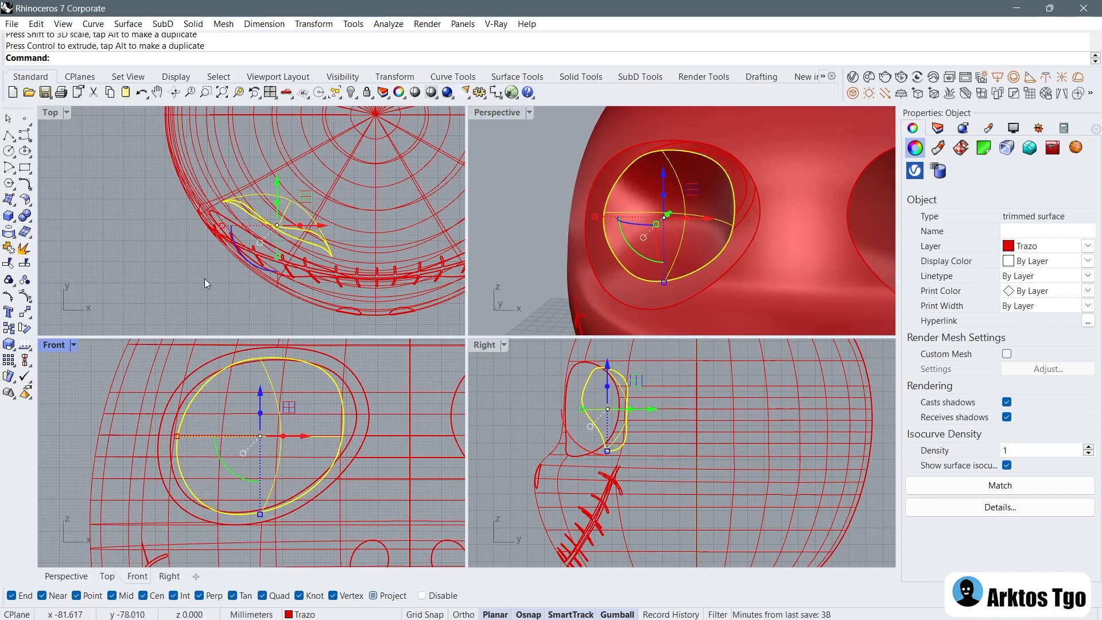
key(Escape)
Step: Examine the dished eye surface and the gap around it from several angles in the enlarged perspective view
double_click(497, 112)
scroll(467, 274, down, 6)
right_drag(339, 309, 404, 284)
scroll(381, 345, up, 5)
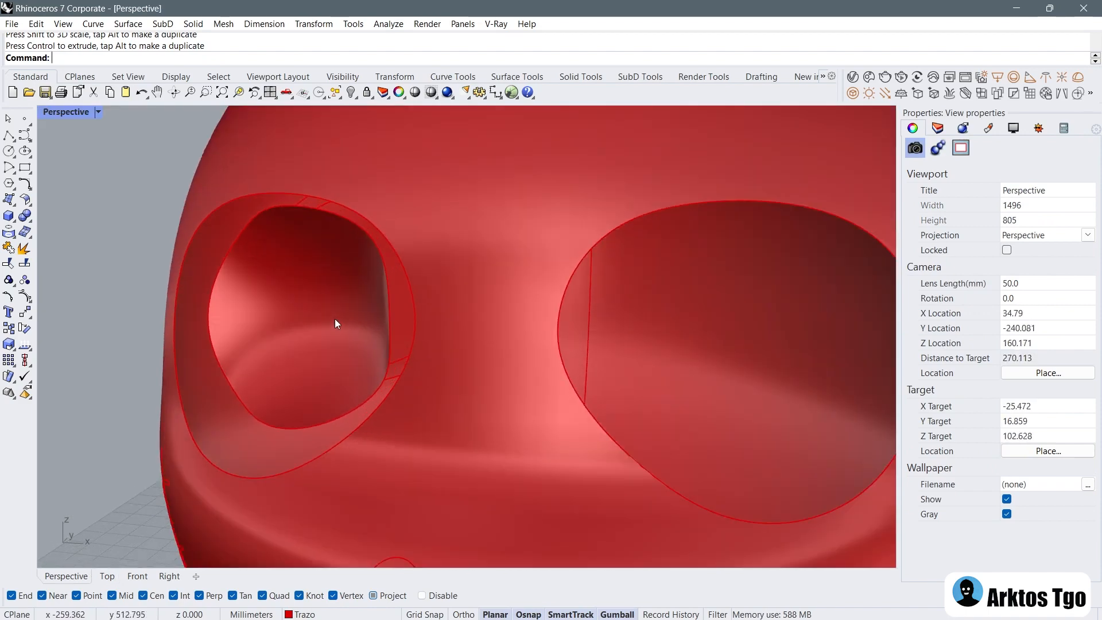
click(335, 318)
right_drag(335, 318, 221, 354)
right_drag(213, 256, 439, 189)
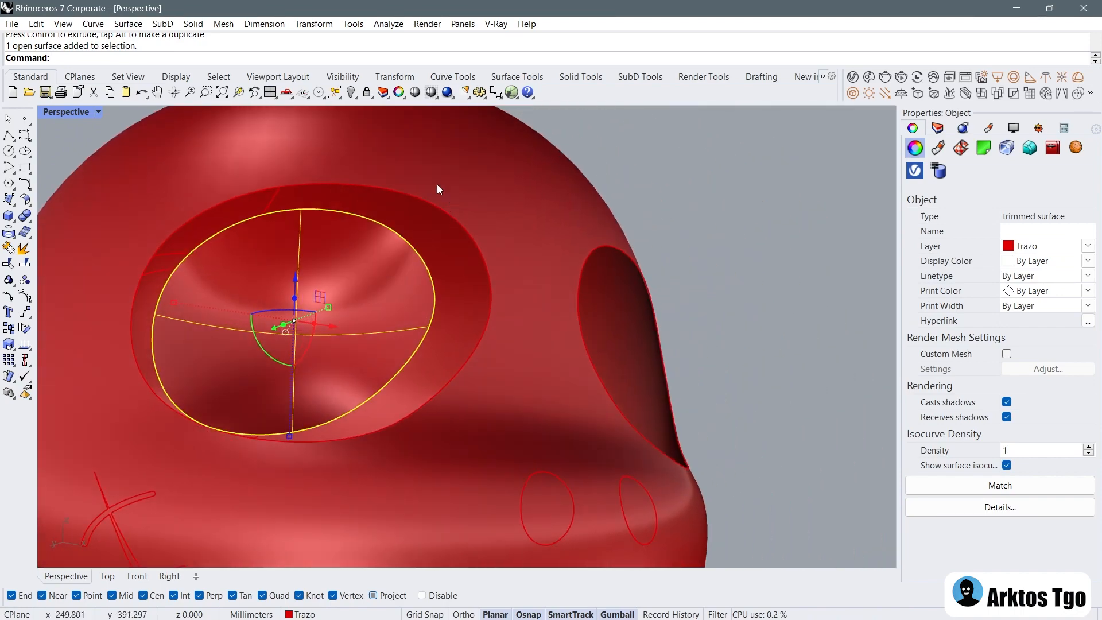
right_drag(308, 285, 258, 250)
click(164, 222)
scroll(288, 318, up, 5)
right_drag(288, 317, 246, 307)
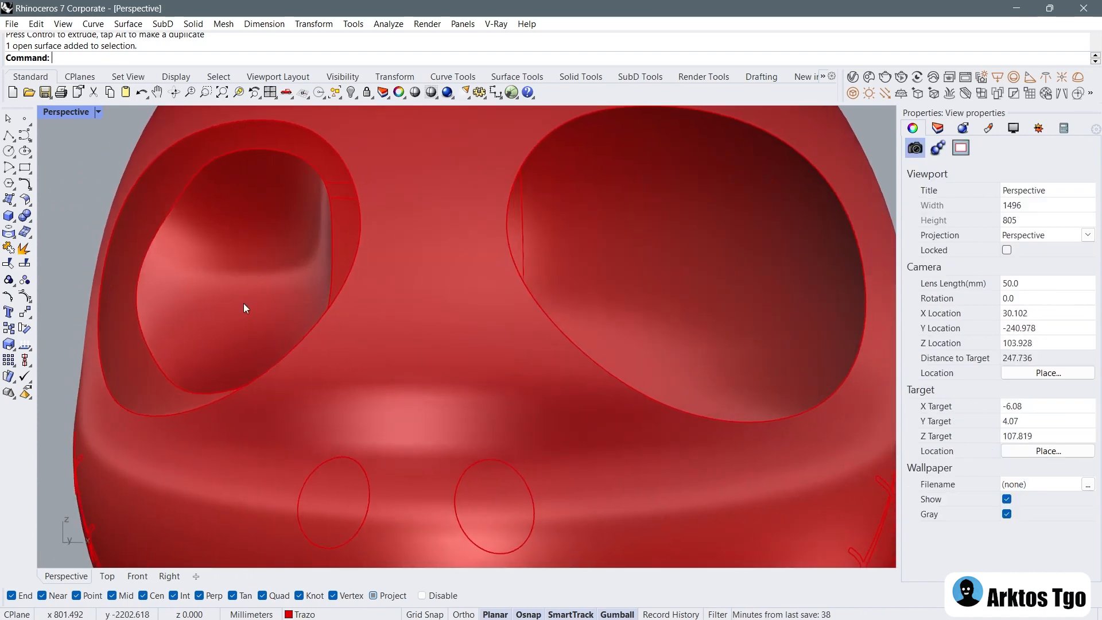
scroll(245, 219, down, 4)
scroll(245, 220, up, 3)
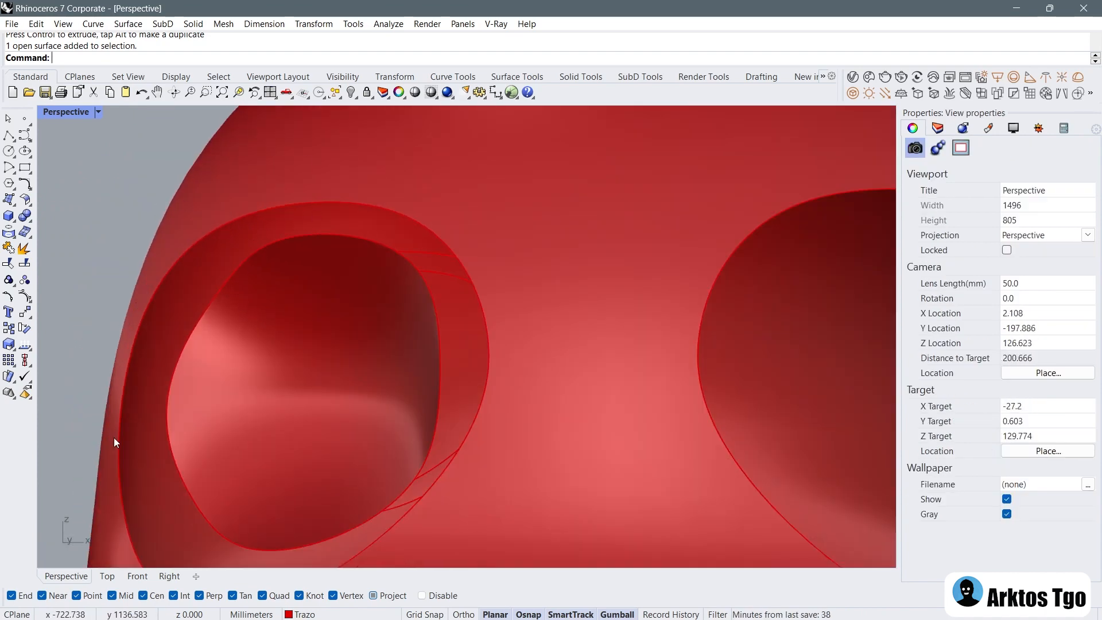
scroll(496, 291, down, 2)
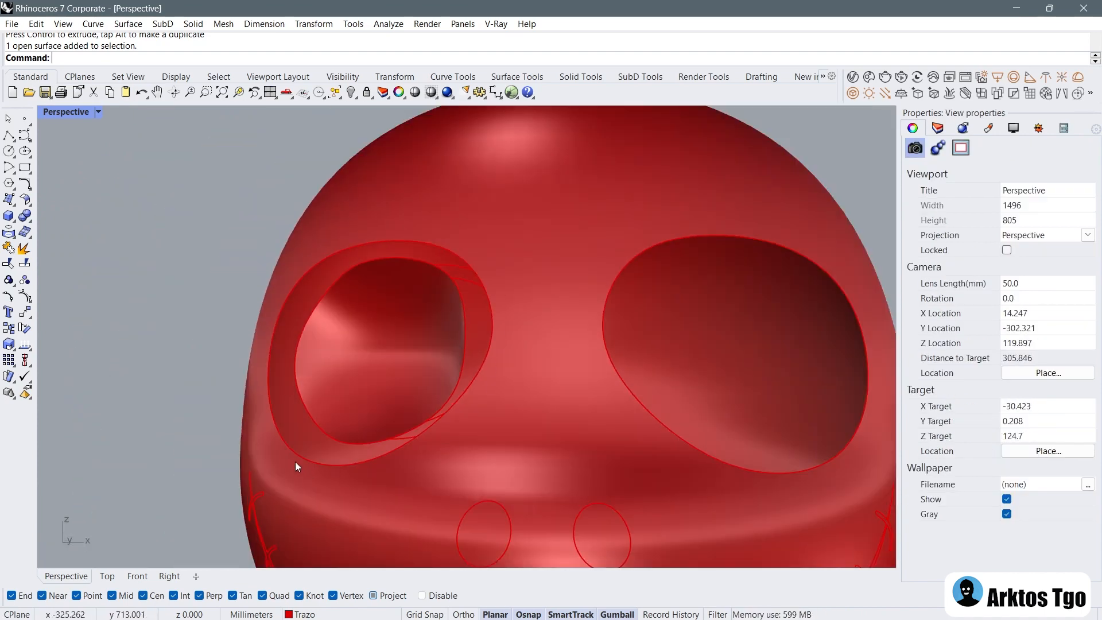
scroll(253, 257, up, 2)
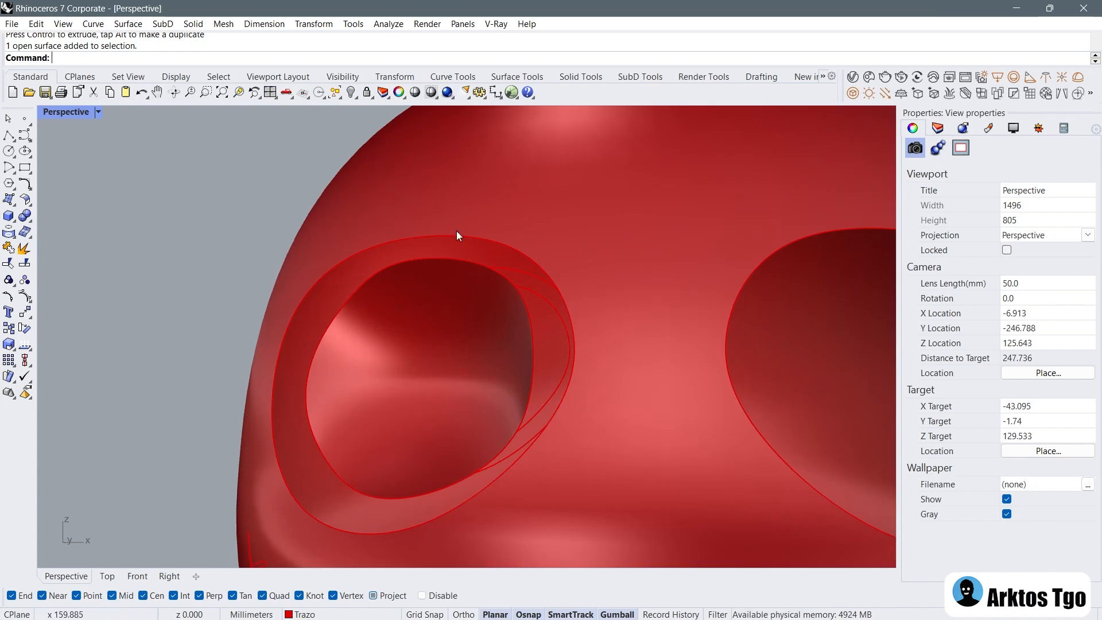
Step: Start a surface blend from the dished surface's rim to the edge of the head's eye opening, accepting the seam points
click(124, 24)
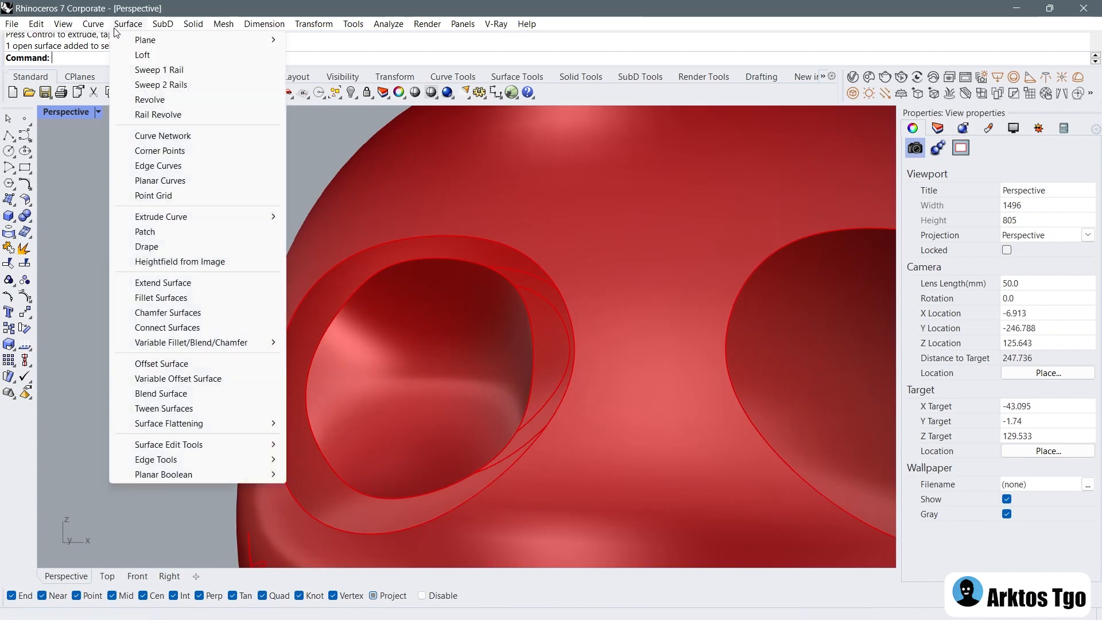
click(180, 394)
click(401, 268)
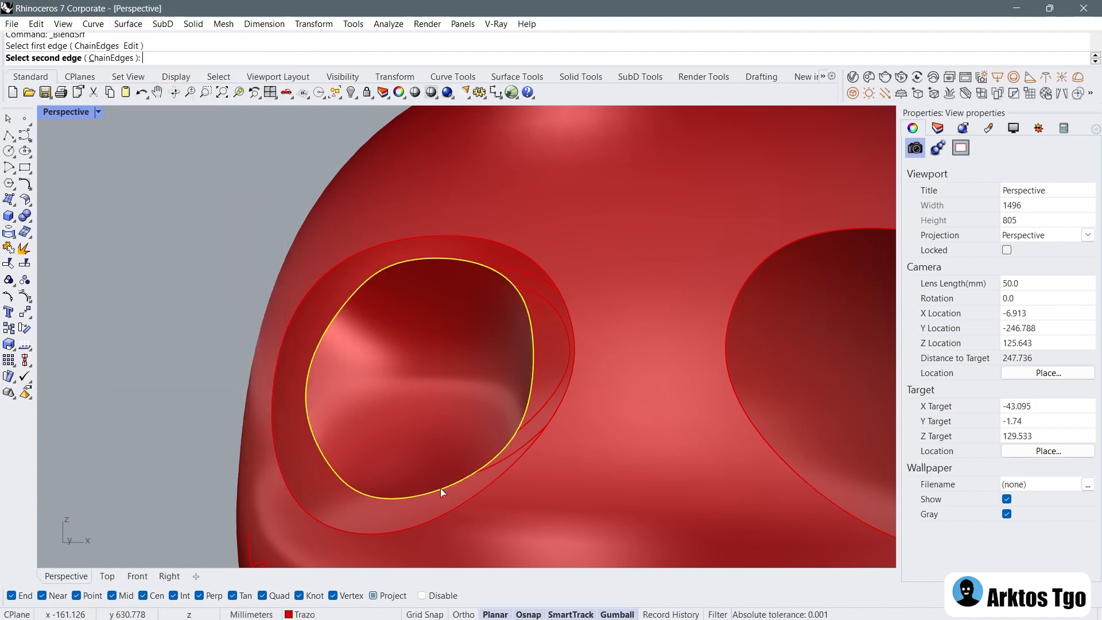
right_drag(367, 359, 448, 223)
click(408, 233)
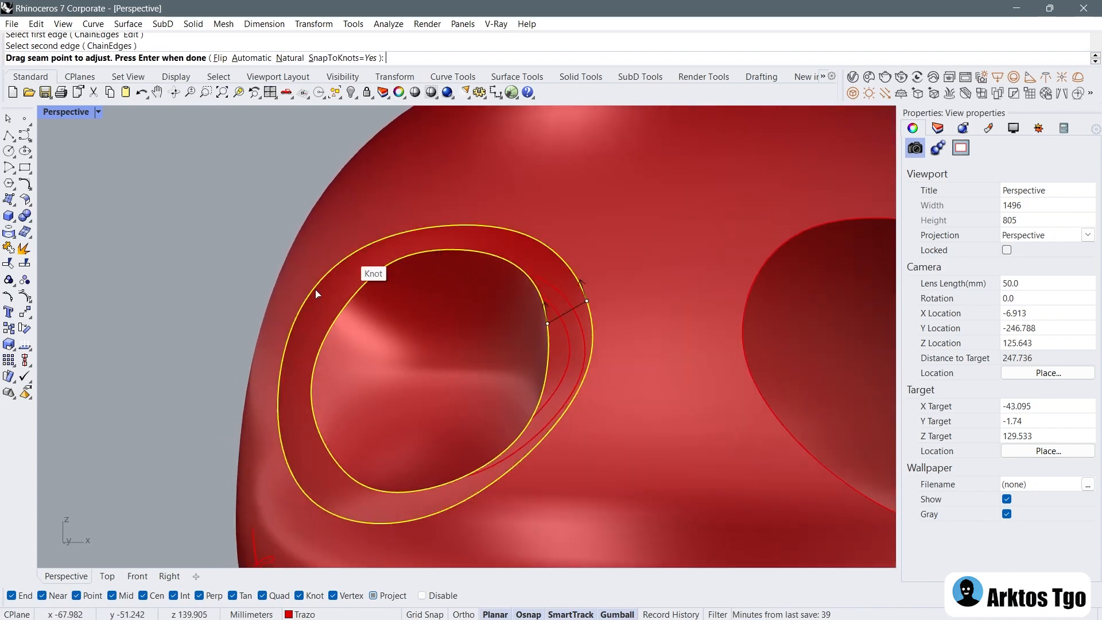
key(Return)
mouse_move(384, 322)
right_down()
mouse_move(436, 320)
mouse_move(374, 333)
right_up()
Step: Set the continuity of both blend edges to Tangency
click(744, 271)
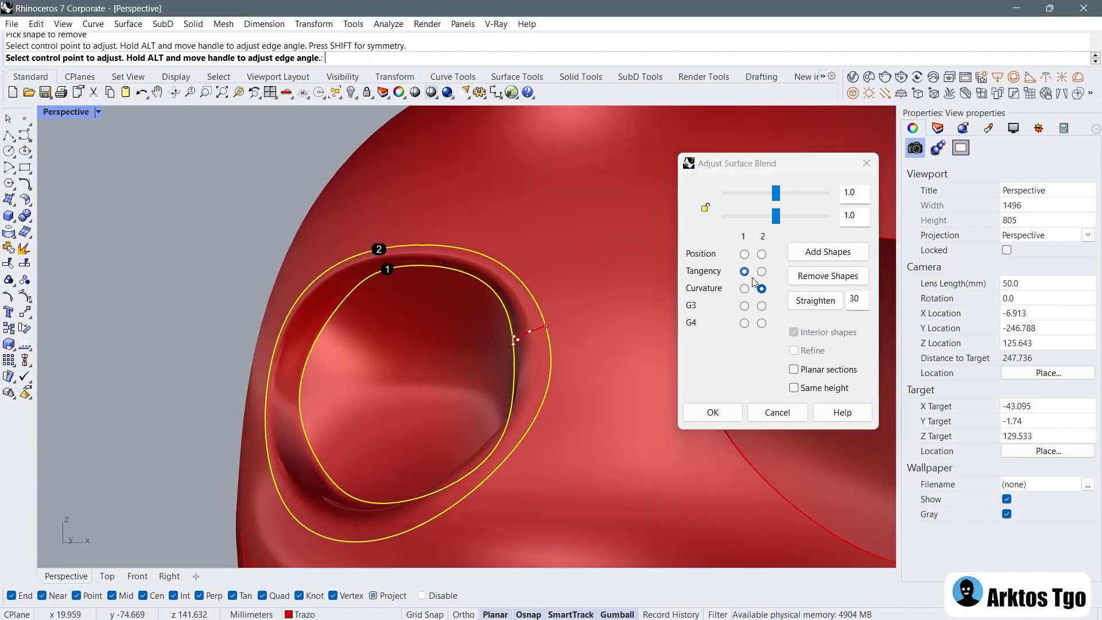
click(762, 271)
right_drag(488, 322, 525, 319)
scroll(525, 319, up, 3)
Step: Adjust the blend's bulge values to 0.5 for edge 1 and 1.087 for edge 2, and create the blend surface
click(704, 208)
drag(776, 215, 755, 198)
scroll(281, 337, down, 3)
right_drag(281, 337, 364, 332)
right_drag(618, 264, 467, 278)
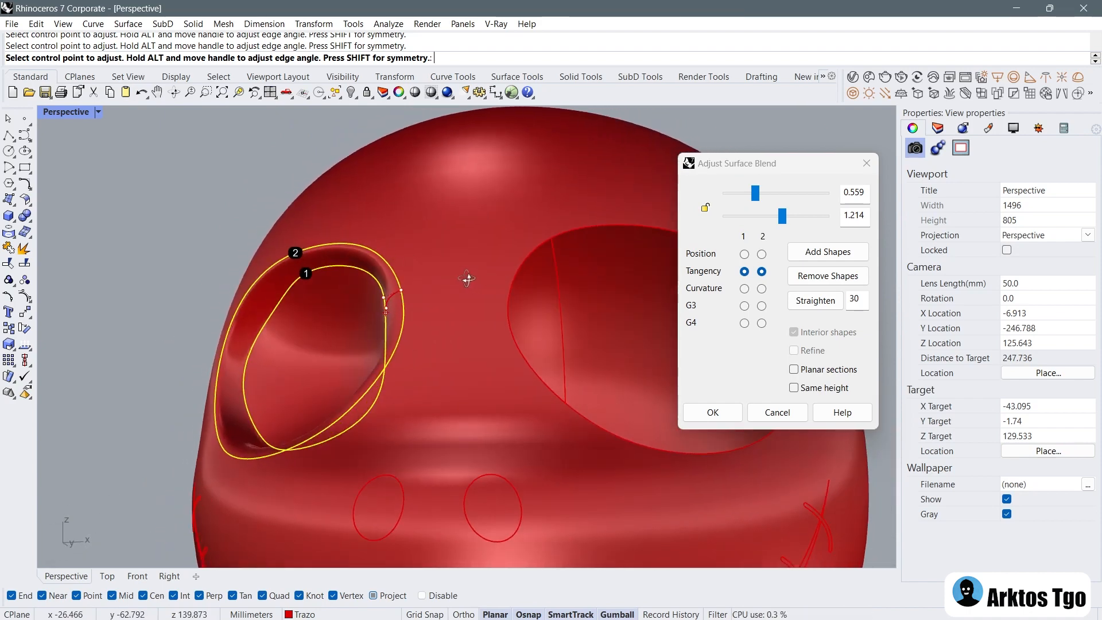
scroll(281, 261, up, 6)
drag(781, 217, 779, 218)
scroll(467, 344, down, 3)
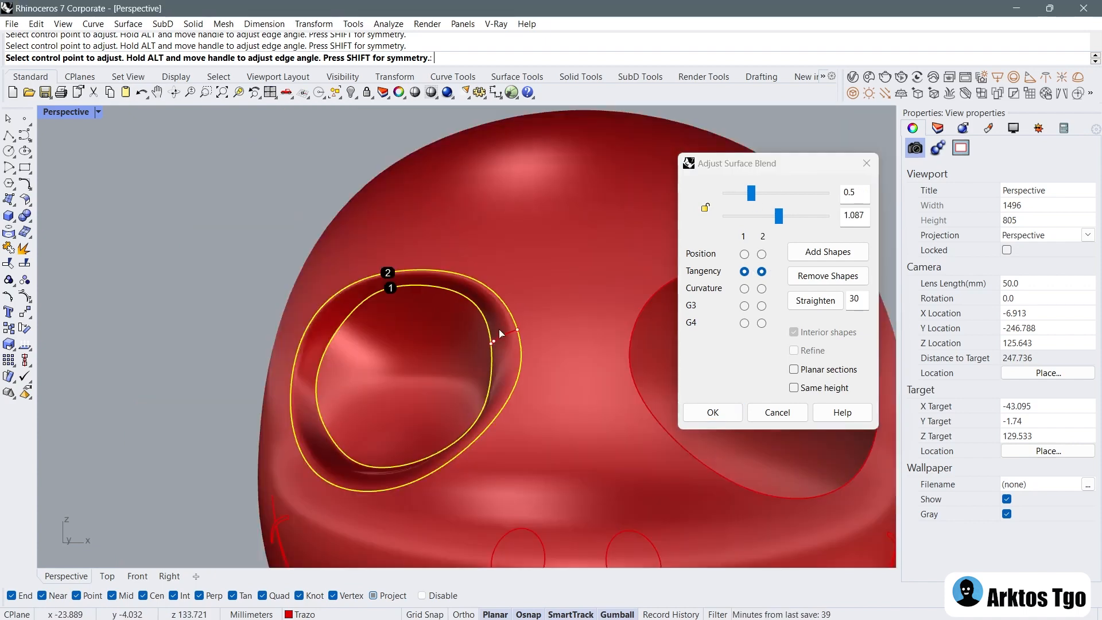
click(712, 411)
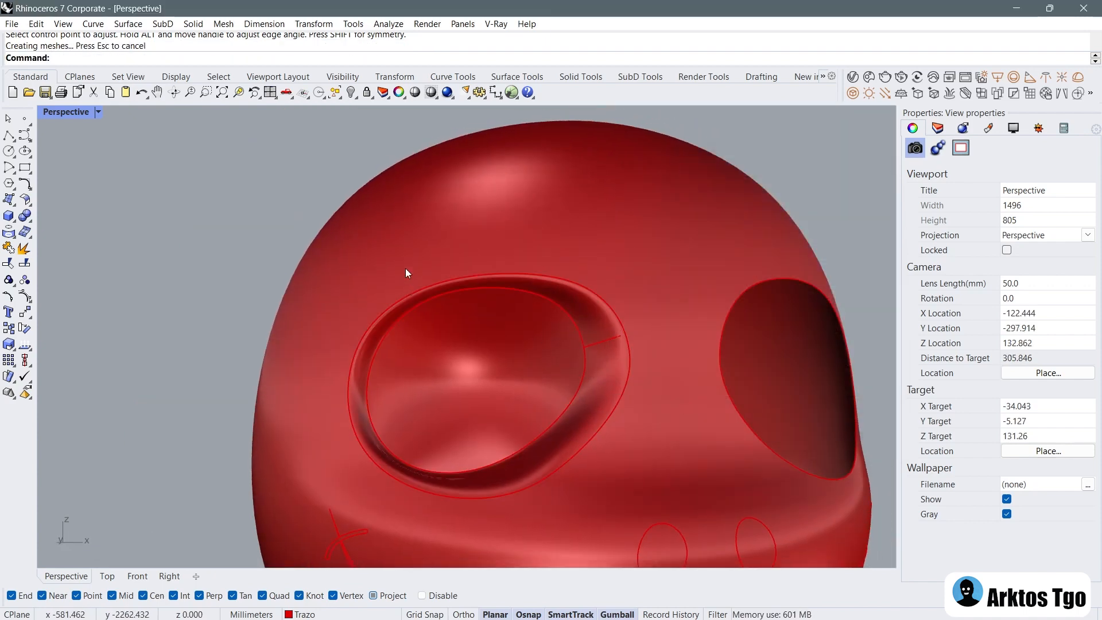
Step: Mirror a copy of the dished eye surface and its blend rim through the origin onto the other eye opening
right_drag(405, 277, 544, 313)
click(544, 313)
right_drag(480, 274, 538, 318)
shift+click(546, 320)
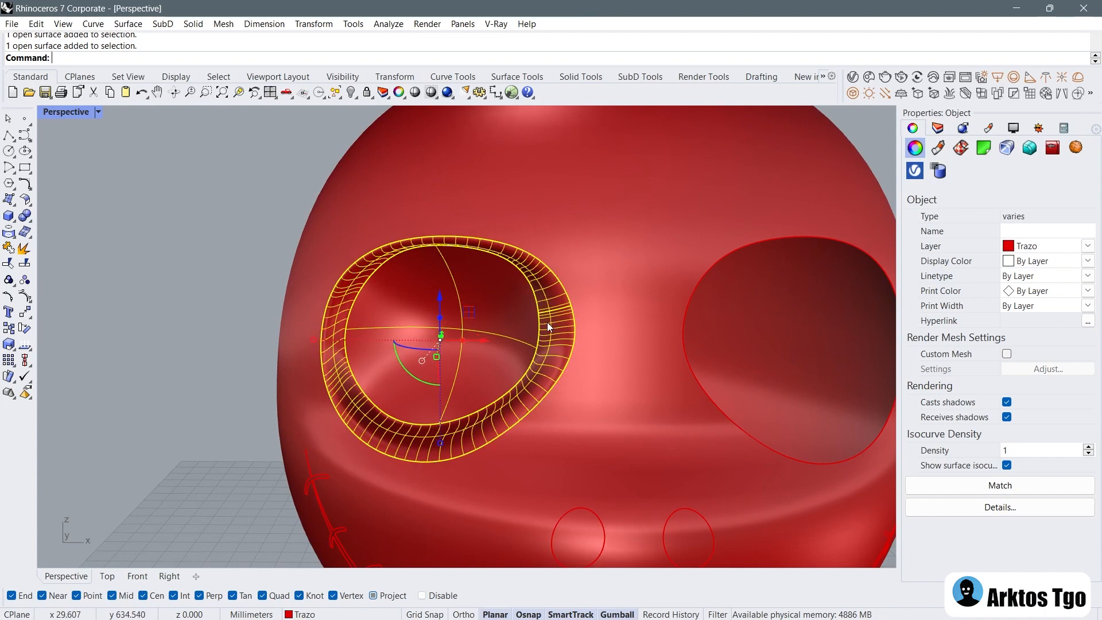
scroll(548, 322, down, 5)
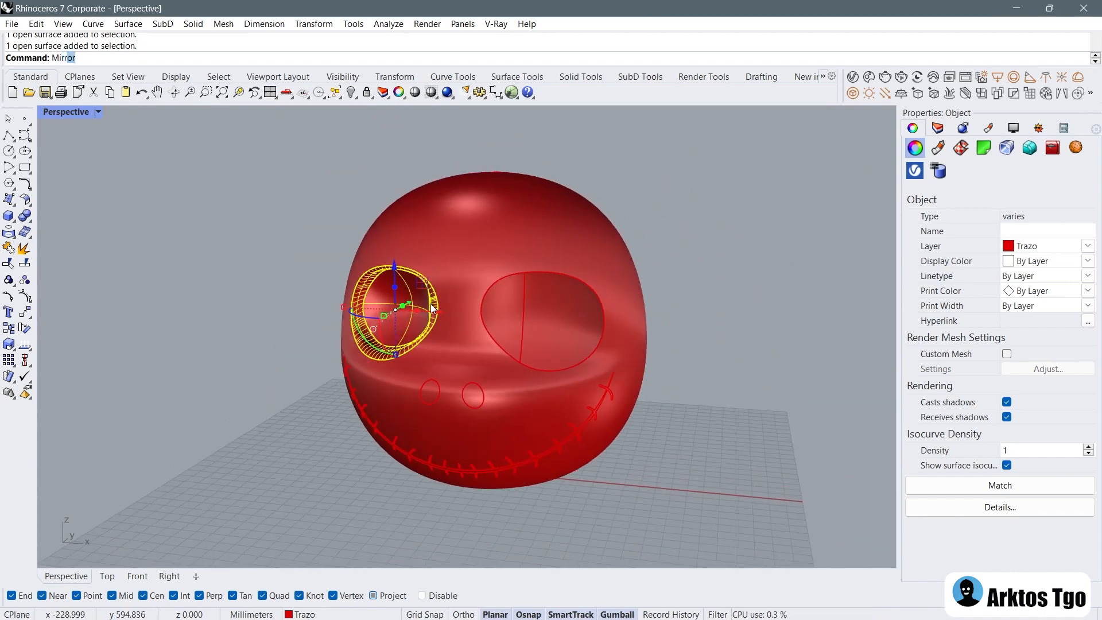
key(Return)
text(0)
key(Return)
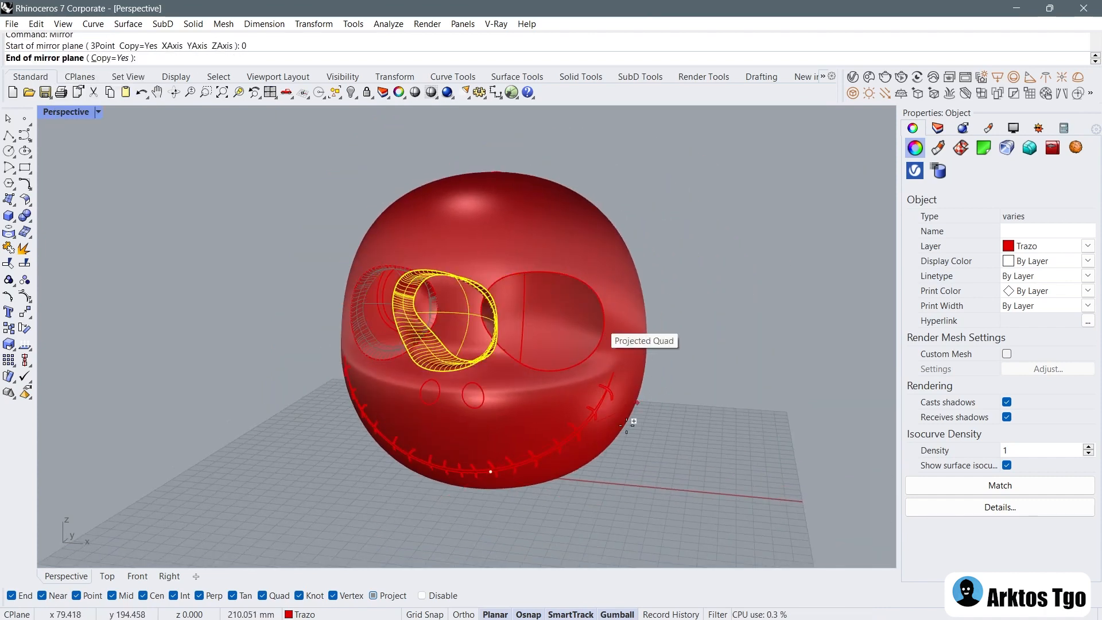
click(450, 526)
key(Escape)
Step: Join the dished surface and its blend rim into one polysurface for each of the two eyes
right_drag(450, 525, 464, 371)
scroll(493, 298, up, 5)
click(511, 345)
shift+click(467, 349)
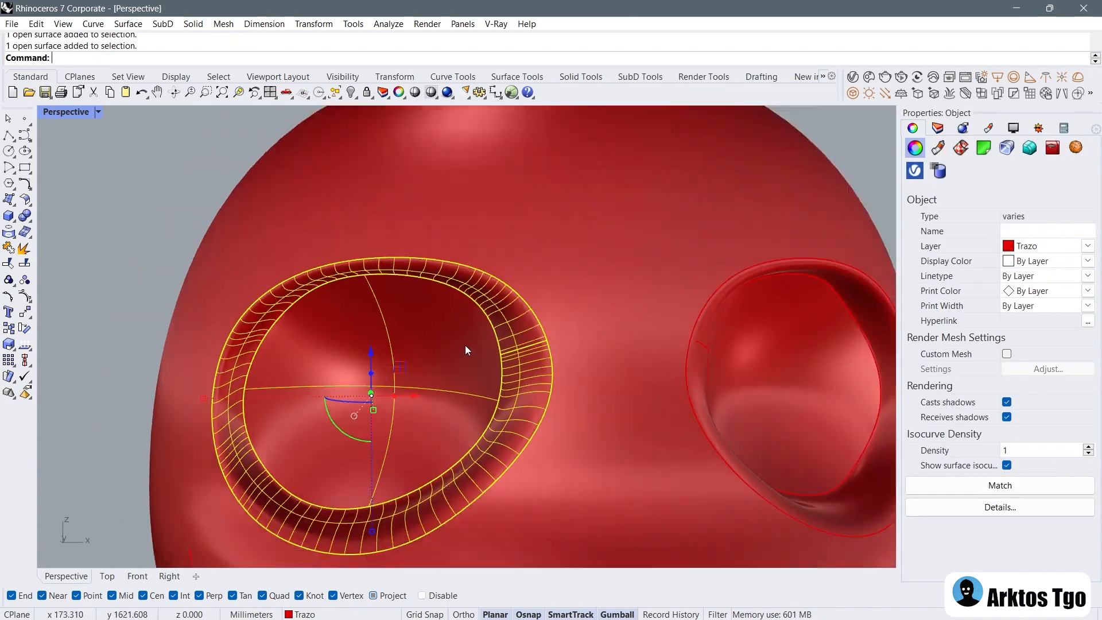
click(5, 252)
click(80, 286)
click(738, 413)
shift+click(808, 344)
right_click(808, 343)
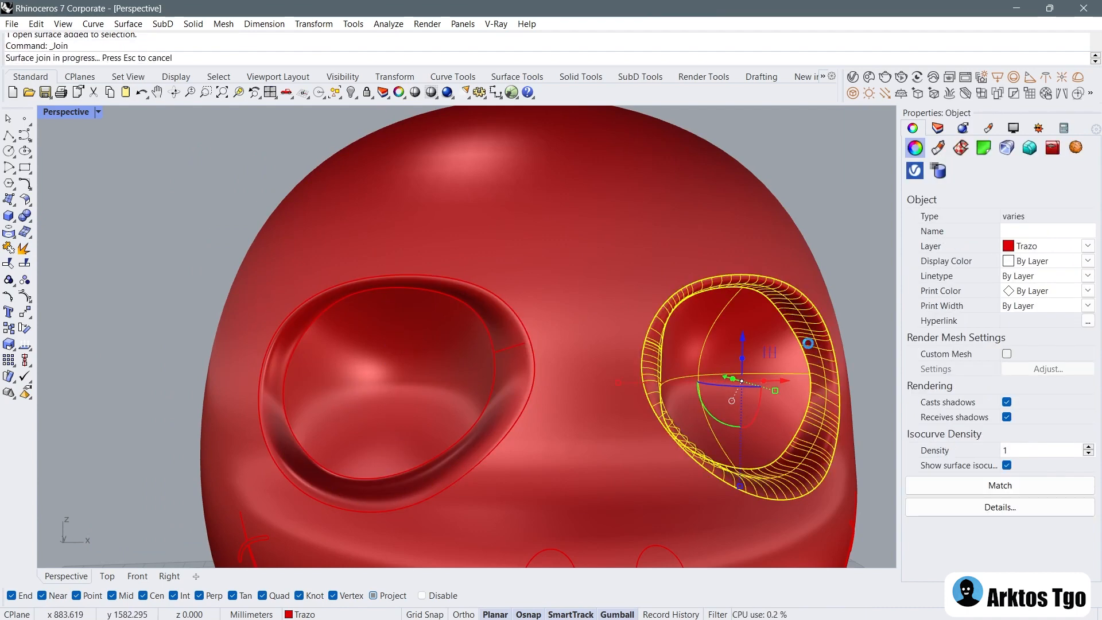
Step: Project the flat closed eye curve from the front view onto the joined eye socket it overlaps
click(270, 92)
click(194, 393)
click(175, 383)
scroll(175, 384, down, 5)
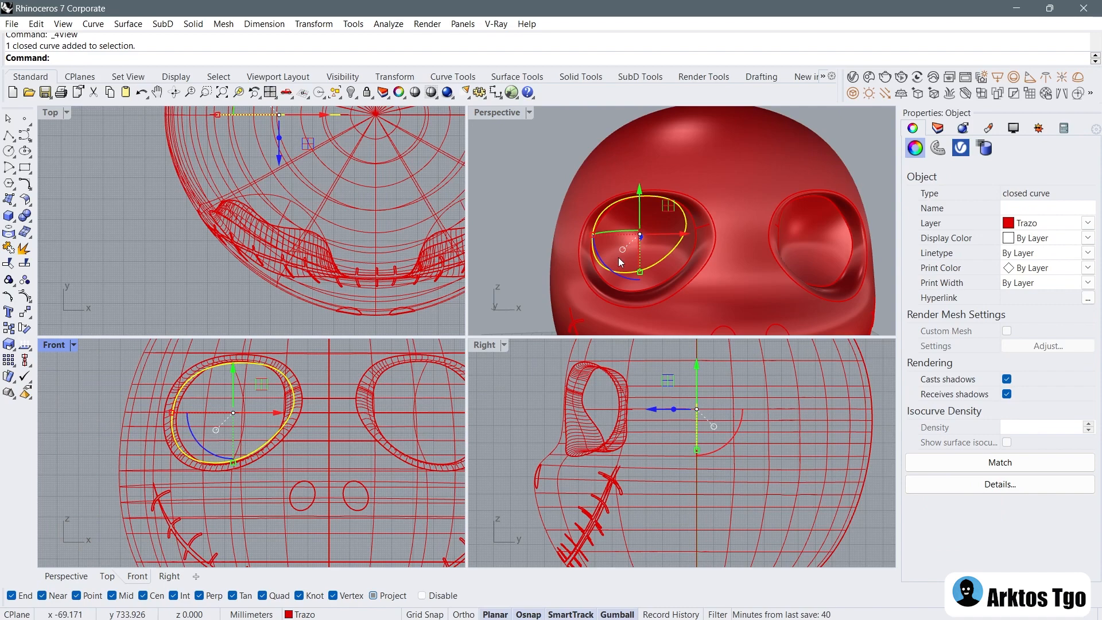
right_drag(618, 257, 618, 230)
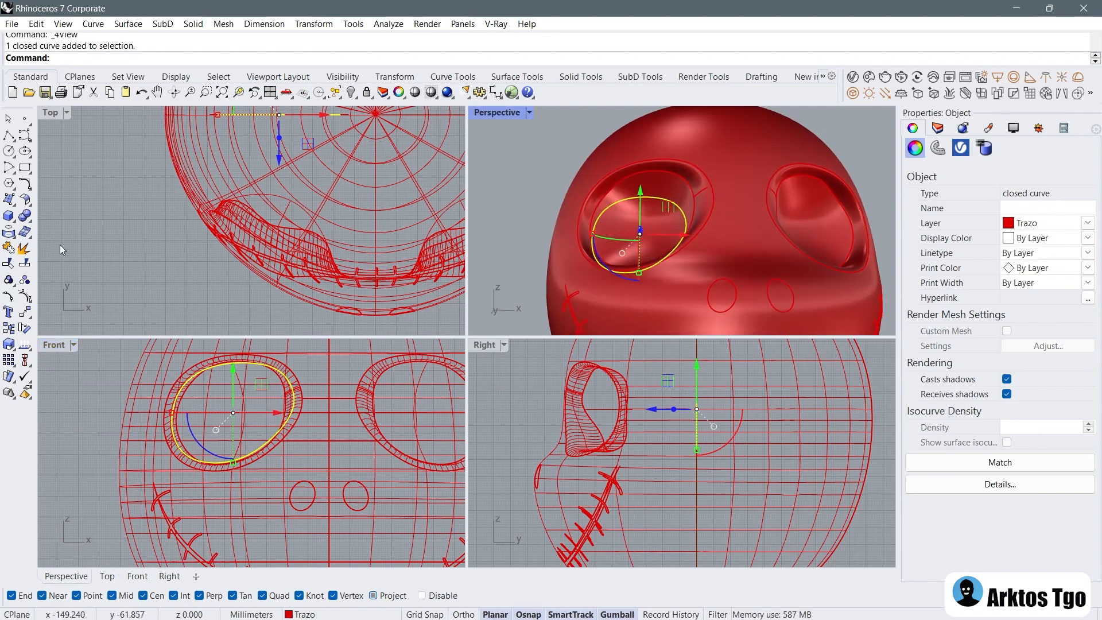
click(77, 243)
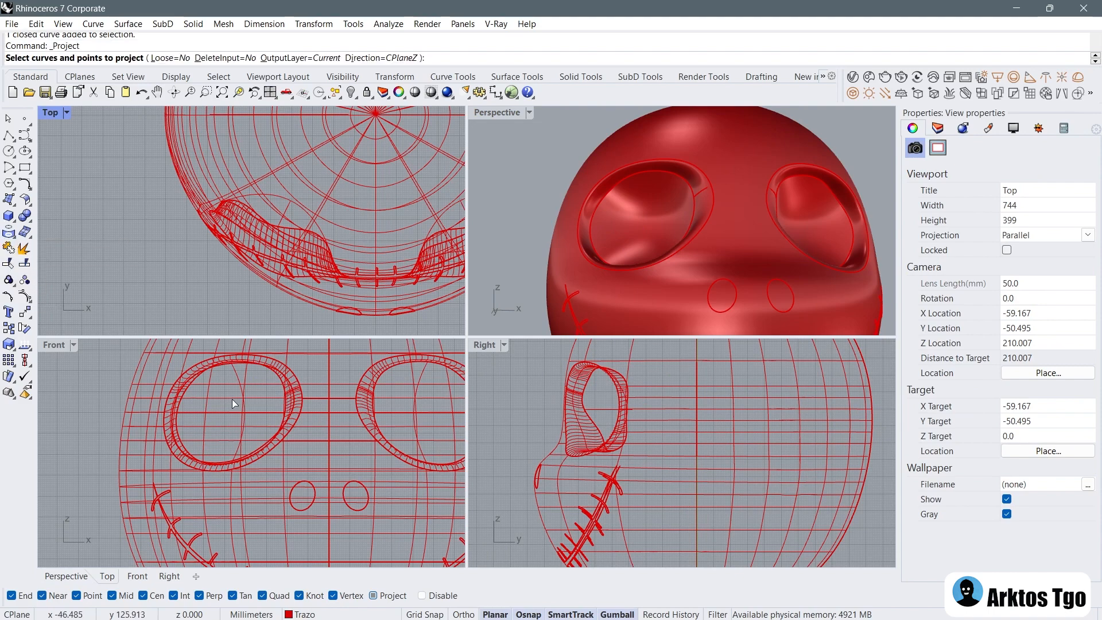
scroll(229, 406, up, 3)
click(160, 398)
scroll(161, 399, down, 1)
key(Return)
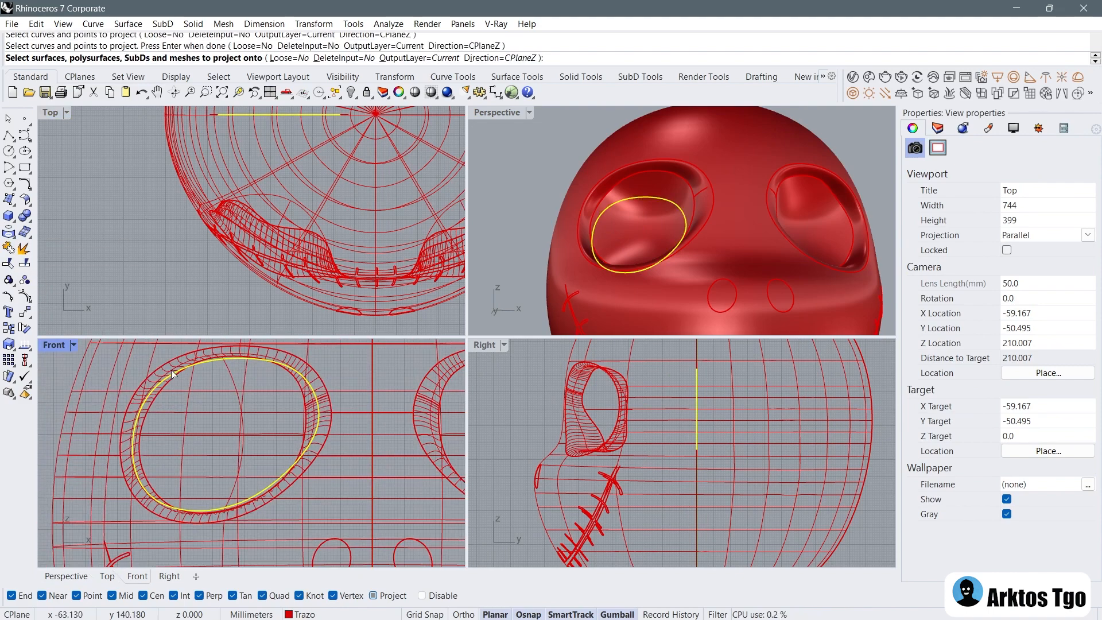
click(171, 369)
key(Return)
Step: Select the projected curve and examine from several angles how it runs along the eye socket's dish and rim
double_click(497, 113)
scroll(333, 253, up, 5)
key(Escape)
click(318, 315)
click(317, 312)
scroll(317, 312, down, 12)
right_drag(318, 312, 457, 347)
scroll(390, 343, up, 5)
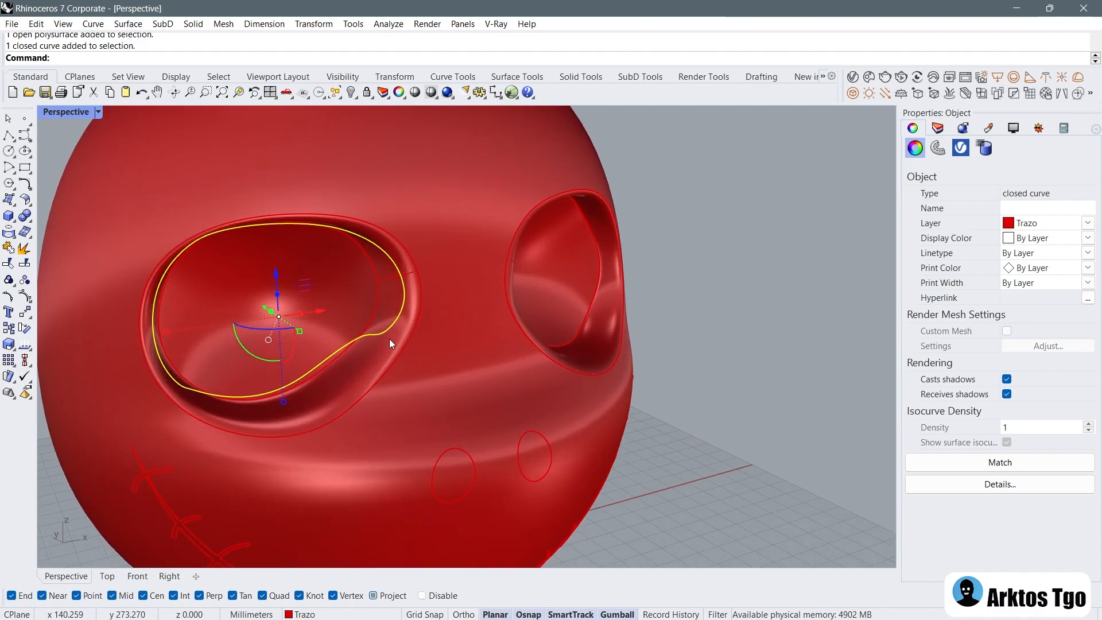
scroll(344, 287, down, 5)
right_drag(262, 222, 288, 192)
Step: Scale and shift the flat closed eye curve in the front view so it follows the middle of the blend rim
click(269, 92)
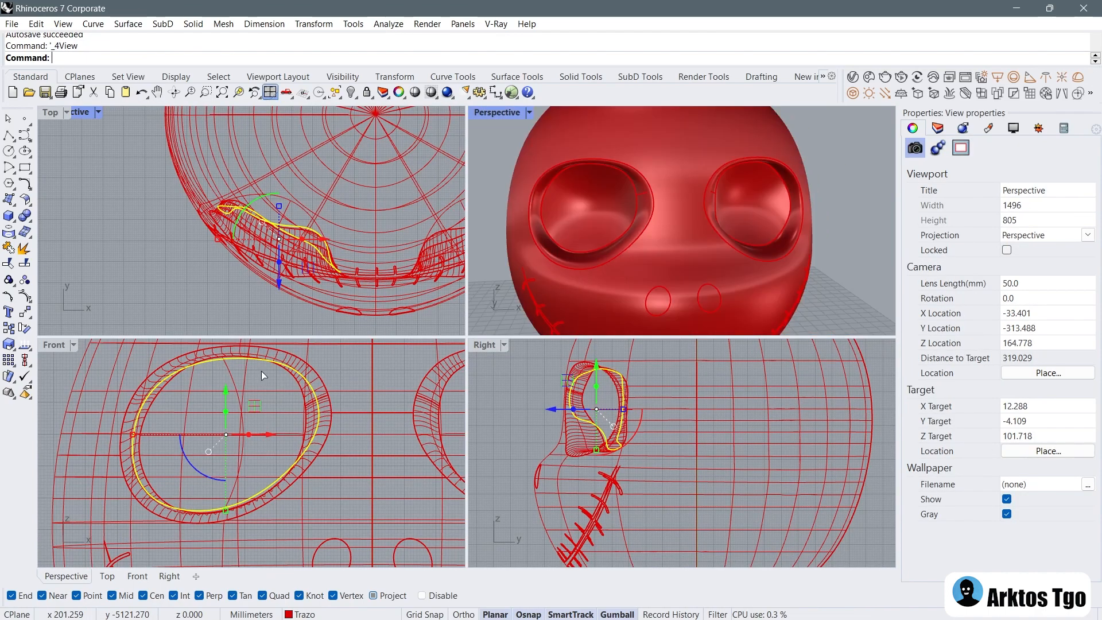
scroll(143, 408, up, 3)
click(114, 404)
scroll(188, 425, up, 3)
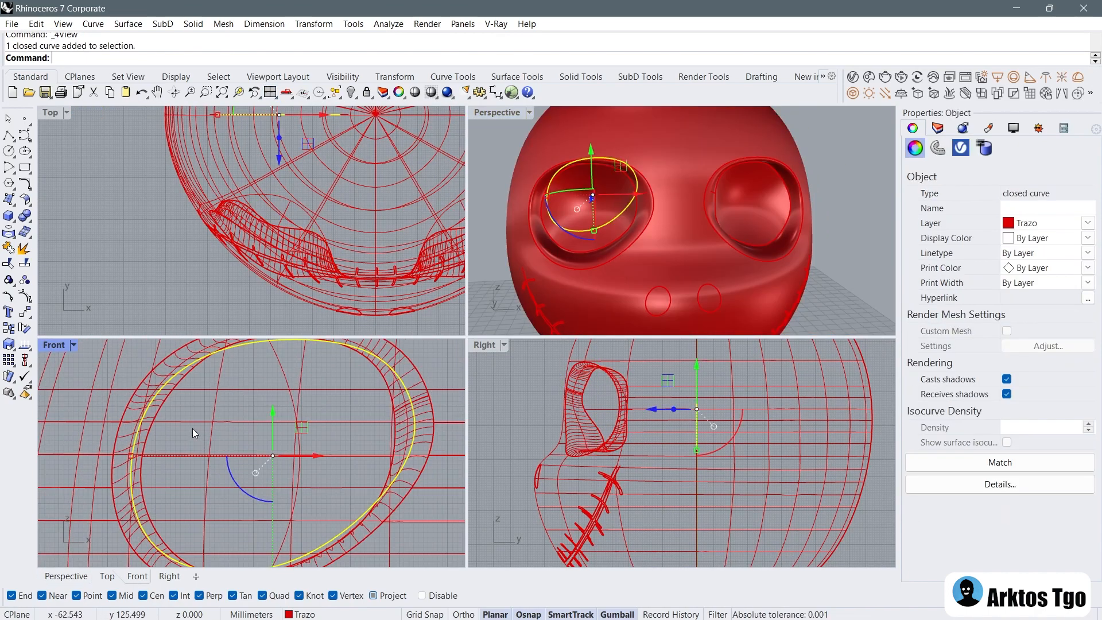
scroll(188, 425, down, 4)
scroll(192, 503, up, 3)
drag(254, 506, 255, 513)
scroll(254, 510, down, 2)
drag(159, 438, 154, 438)
scroll(229, 498, up, 4)
drag(304, 358, 305, 362)
scroll(322, 376, down, 3)
scroll(291, 479, up, 5)
drag(291, 477, 291, 481)
scroll(291, 480, down, 8)
scroll(306, 407, up, 4)
drag(307, 429, 306, 430)
key(Escape)
Step: Delete the mirrored eye socket and the original eye's blend rim, keeping only the original dished surface
double_click(497, 112)
right_drag(358, 315, 430, 312)
right_drag(712, 321, 526, 320)
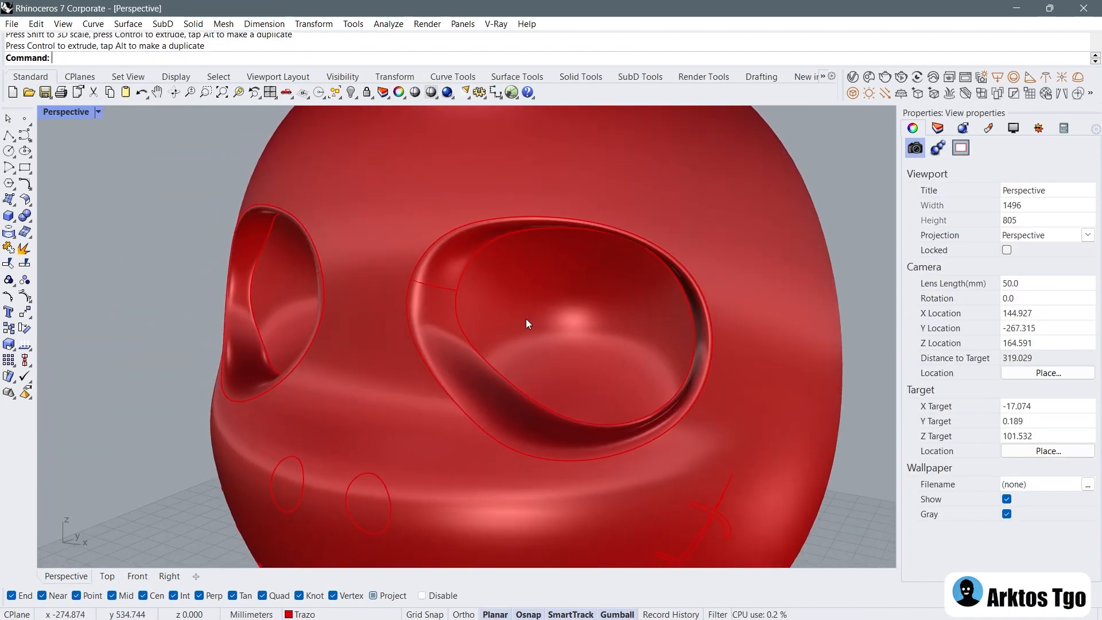
click(568, 293)
key(Delete)
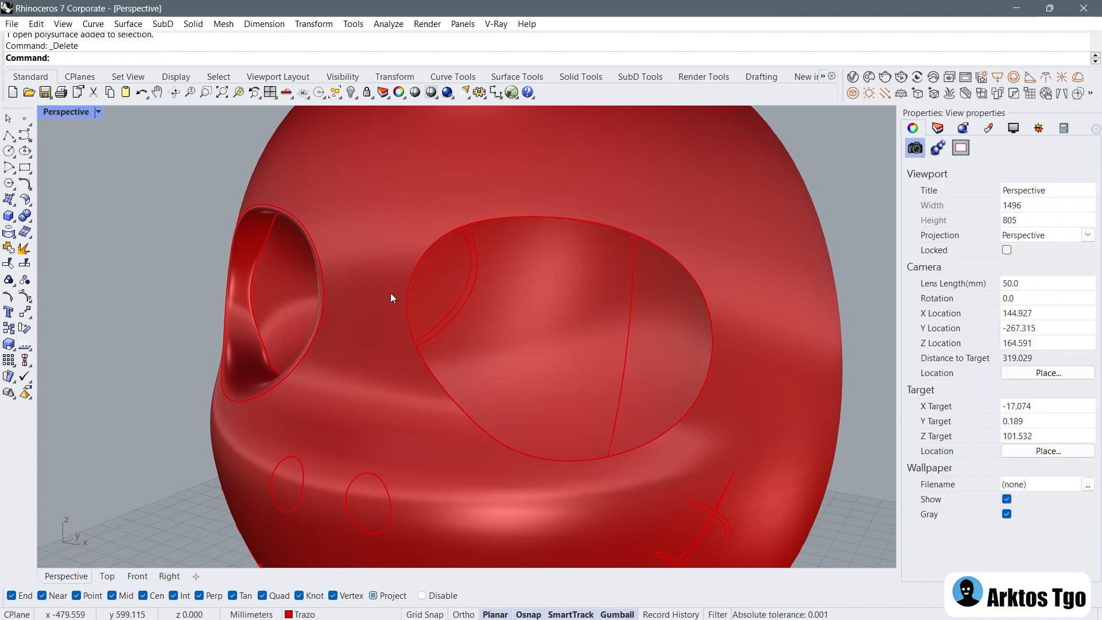
right_drag(390, 297, 410, 302)
click(481, 321)
key(Delete)
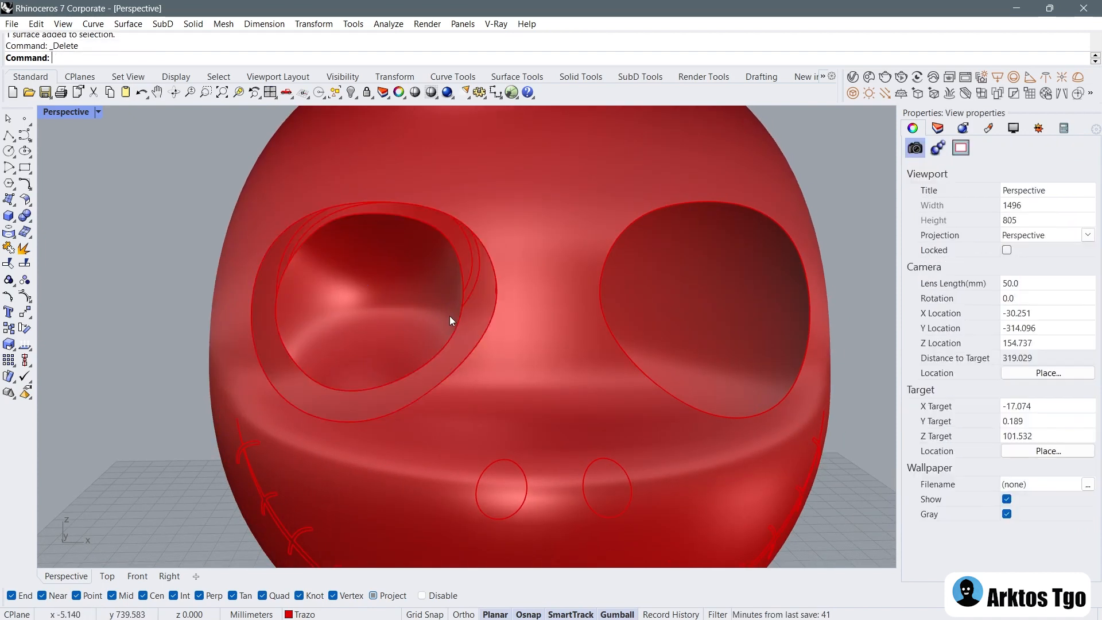
Step: Scale the remaining dished eye surface down slightly in height and width to widen the gap around it
click(356, 319)
right_drag(356, 319, 374, 373)
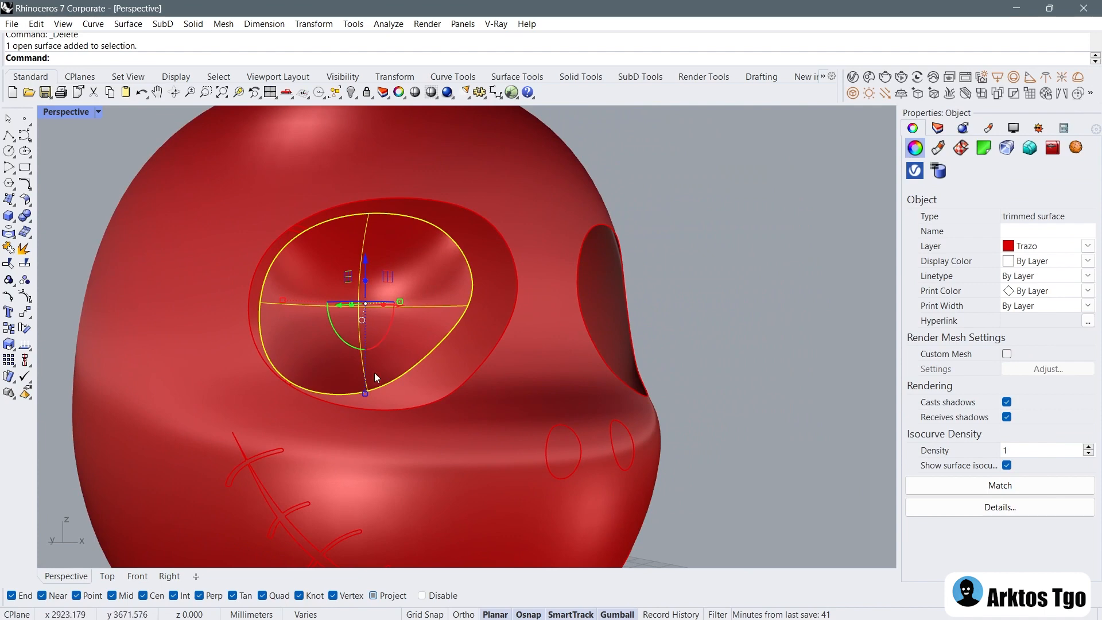
drag(365, 388, 376, 371)
right_drag(377, 370, 319, 307)
drag(321, 311, 340, 310)
right_drag(341, 310, 246, 189)
click(143, 306)
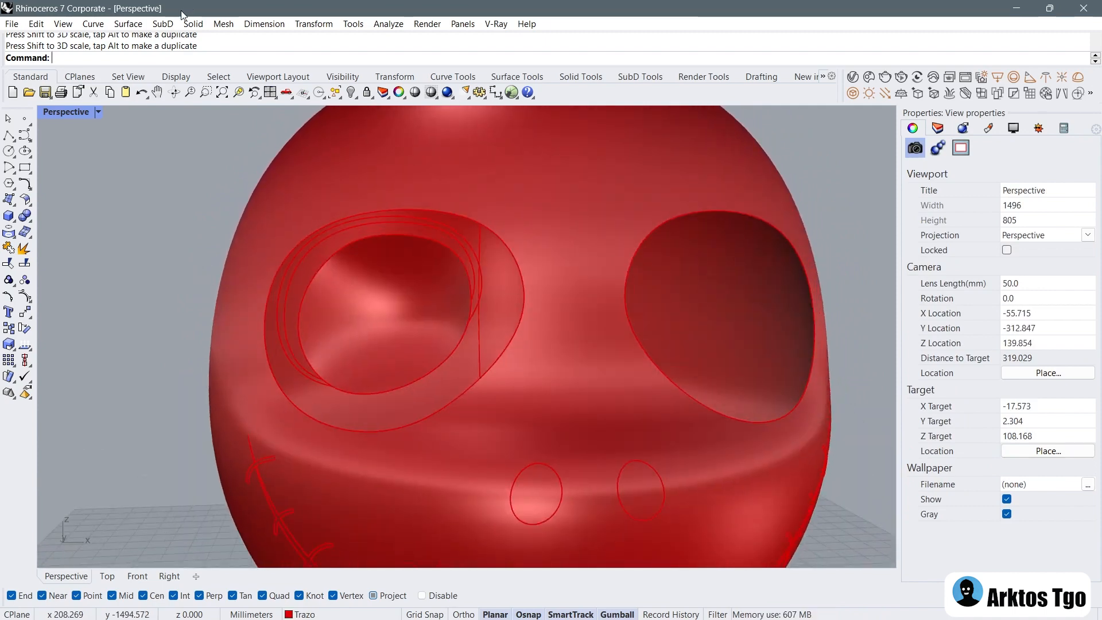
Step: Start a surface blend between the scaled dish's rim and the edge of the head's eye opening, accepting the seam points
click(128, 24)
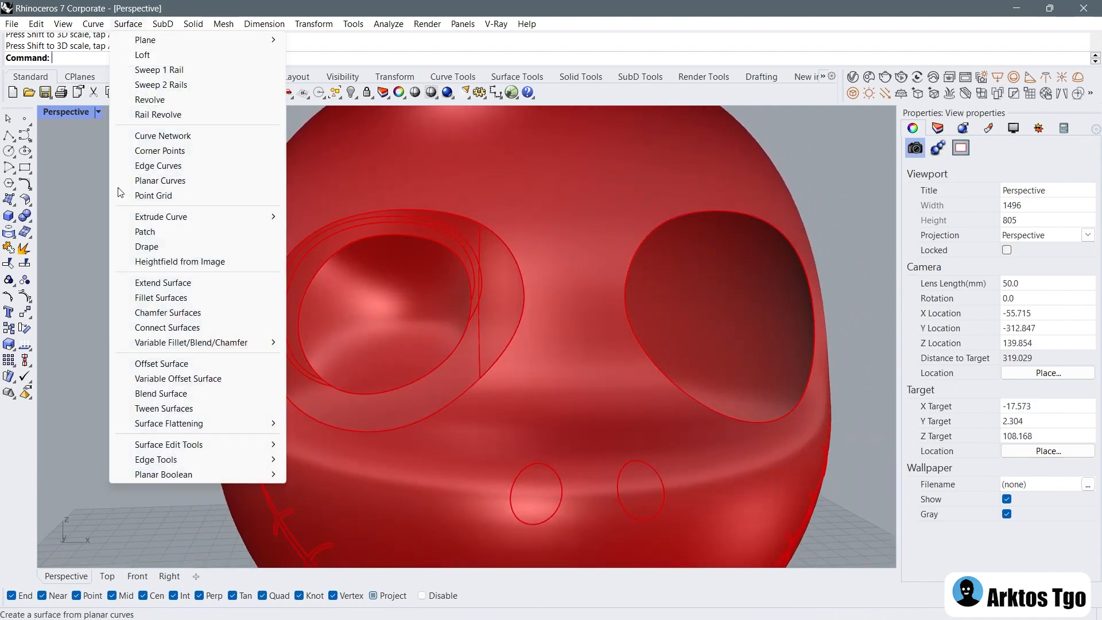
click(167, 394)
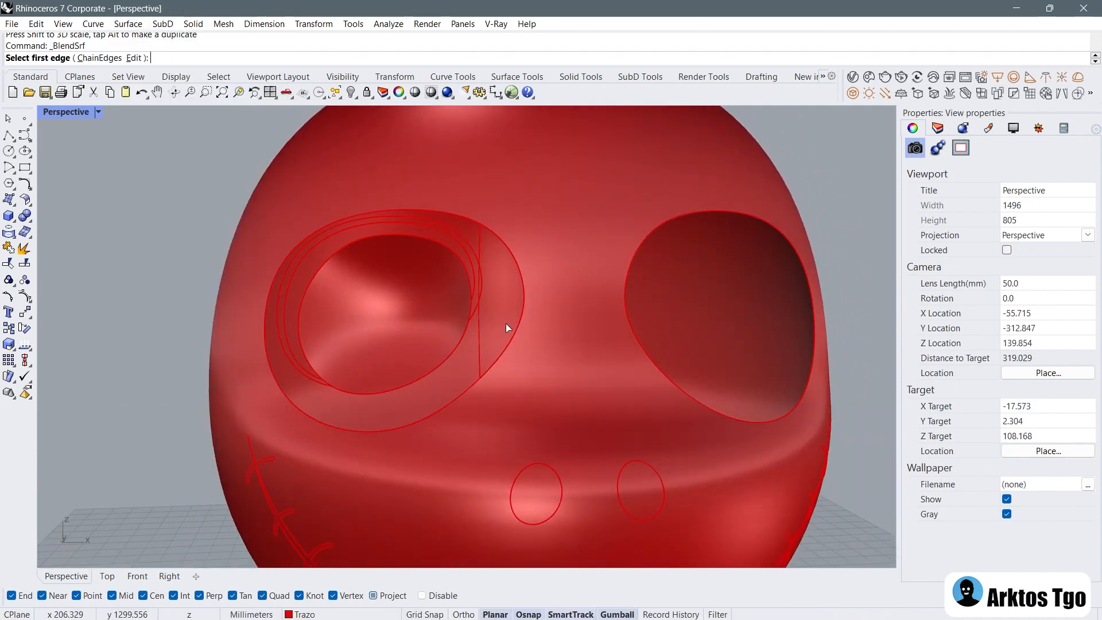
click(377, 214)
right_click(362, 239)
Step: Adjust the blend's bulge values to 0.339 for edge 1 and 1.181 for edge 2, and create it without Same height
right_drag(439, 281, 568, 326)
drag(776, 193, 783, 220)
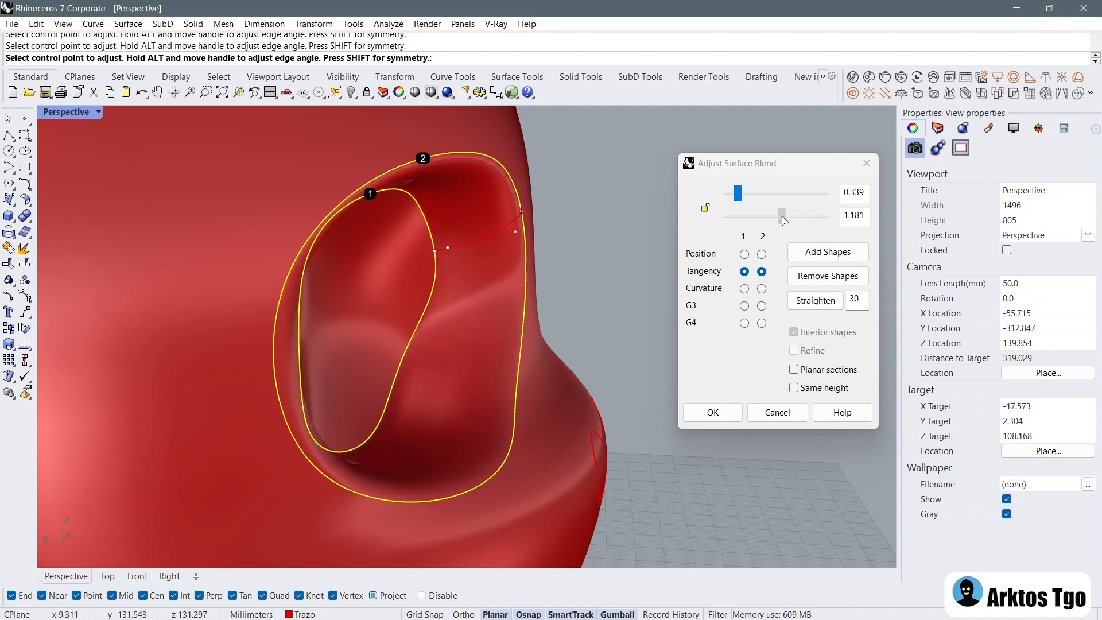
click(794, 387)
click(794, 387)
mouse_move(322, 321)
right_down()
mouse_move(170, 310)
mouse_move(244, 266)
mouse_move(224, 282)
mouse_move(325, 337)
right_up()
click(712, 412)
Step: Check the flat eye curve against the new blend rim, and join the dished surface with that rim
right_drag(580, 362, 479, 314)
click(270, 93)
scroll(198, 391, up, 8)
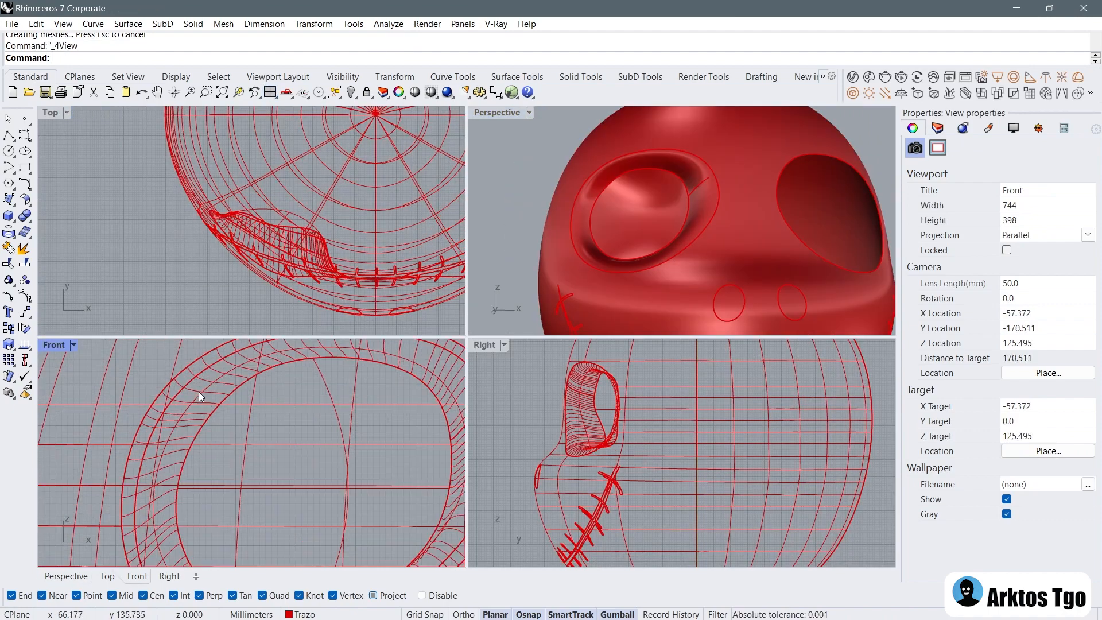
click(182, 394)
scroll(191, 404, down, 6)
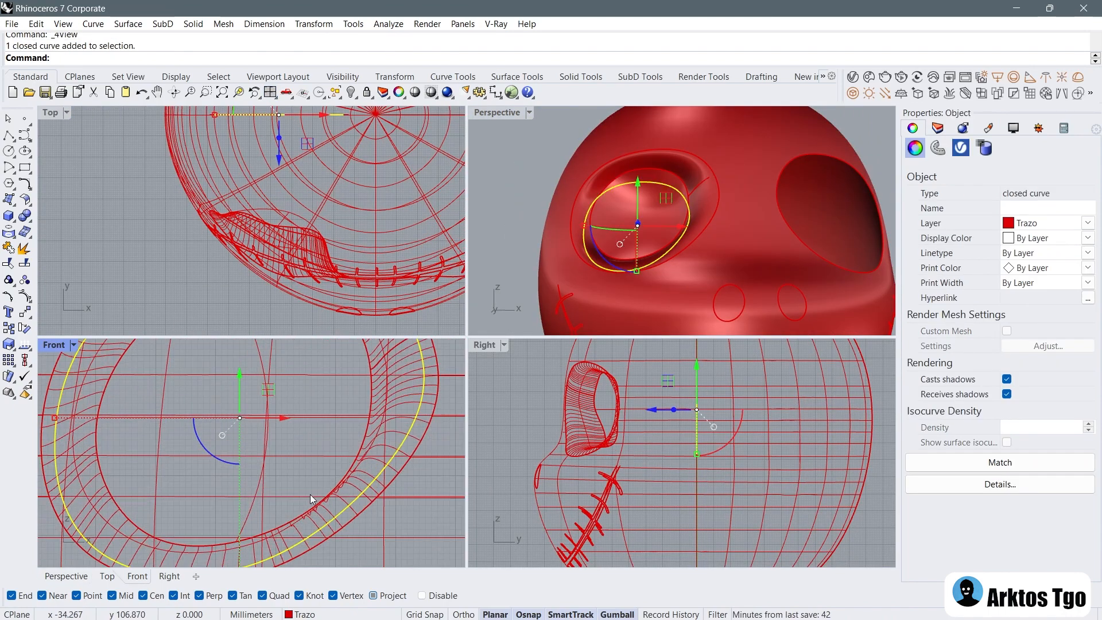
scroll(324, 433, down, 2)
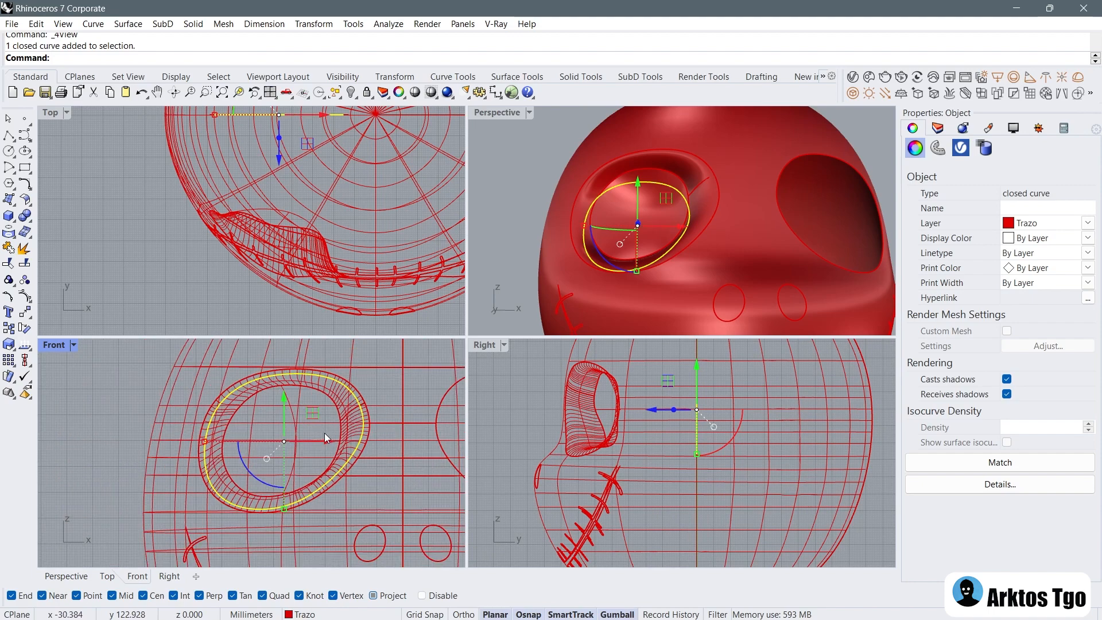
click(518, 167)
scroll(603, 201, up, 4)
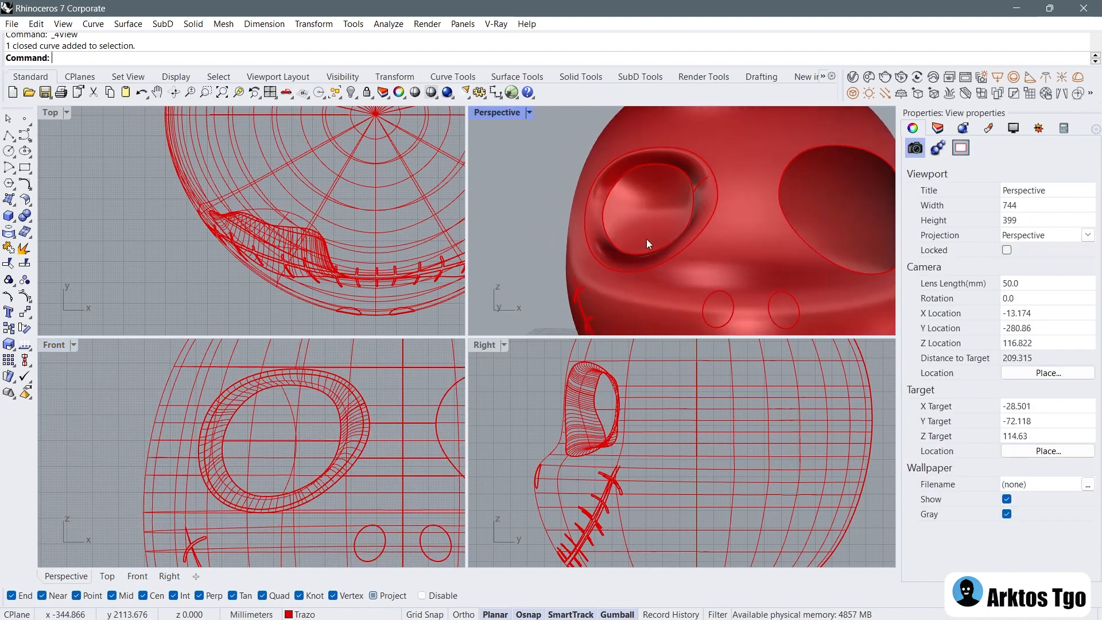
click(637, 230)
shift+click(599, 195)
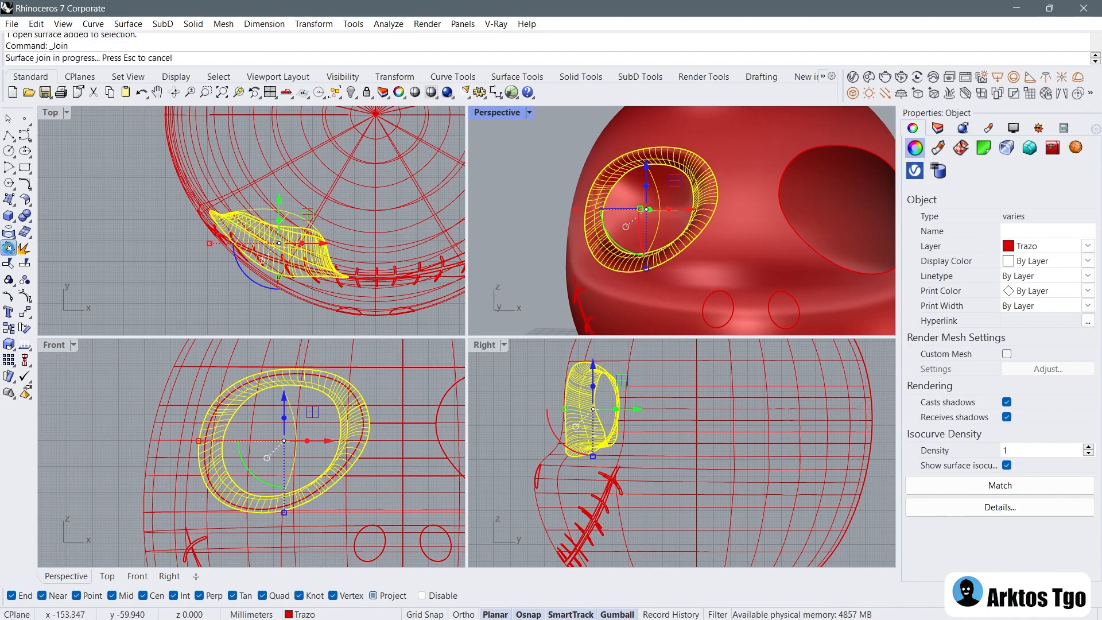
Step: Mirror a copy of the joined eye socket through the origin onto the other eye opening
scroll(308, 237, down, 5)
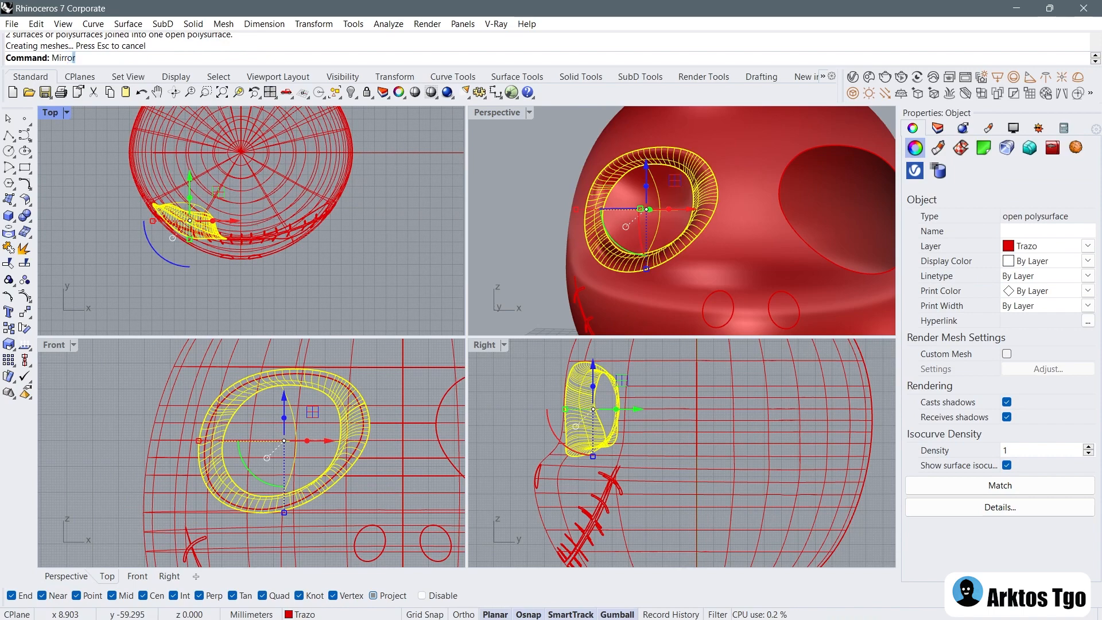
text(0)
key(Return)
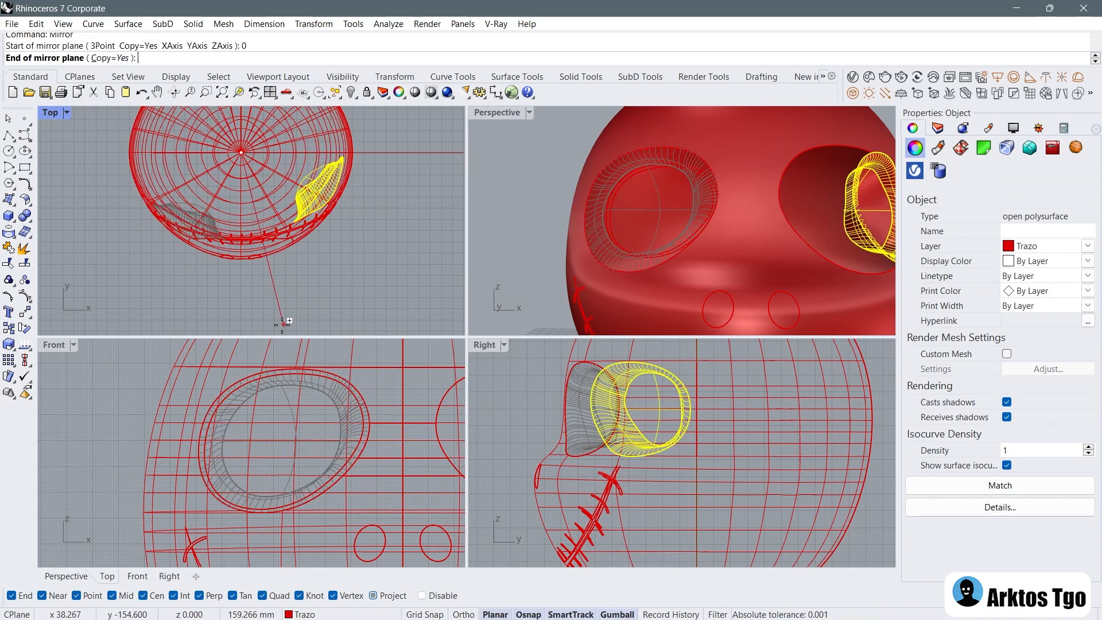
click(275, 304)
Step: Project the resized flat eye curve from the front view onto the original eye socket polysurface
click(80, 352)
scroll(81, 352, up, 2)
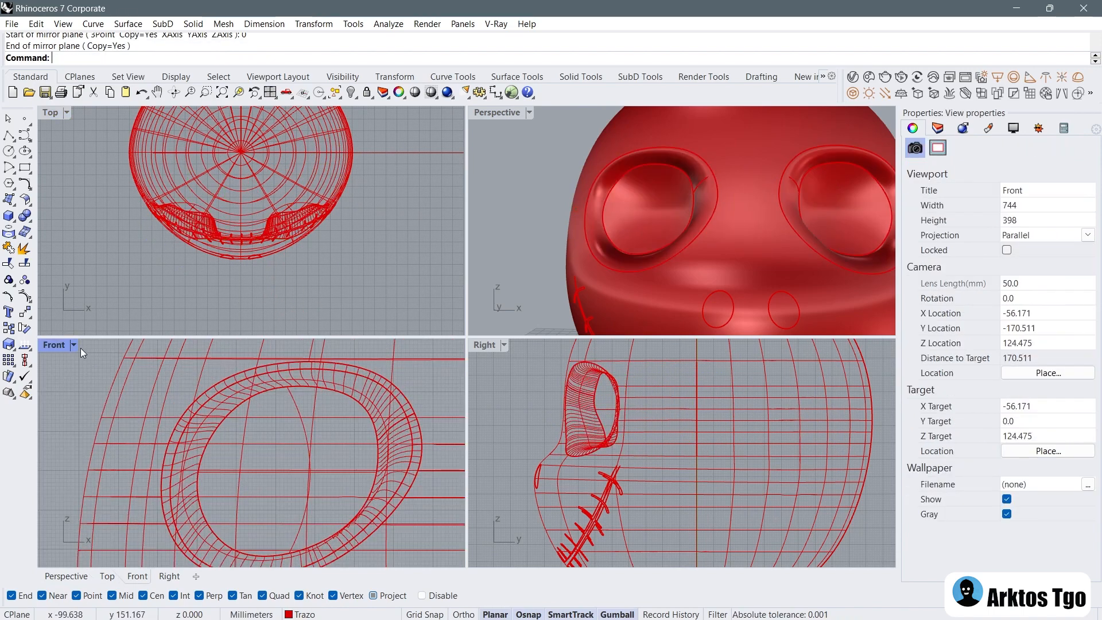
click(25, 237)
scroll(222, 411, up, 3)
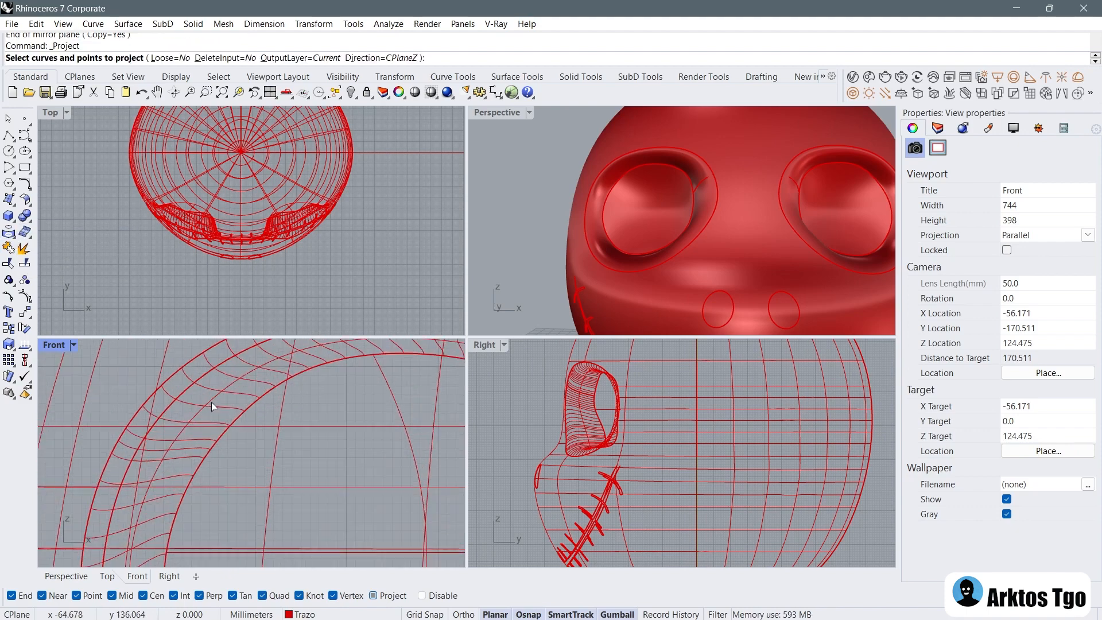
key(Return)
scroll(194, 394, down, 3)
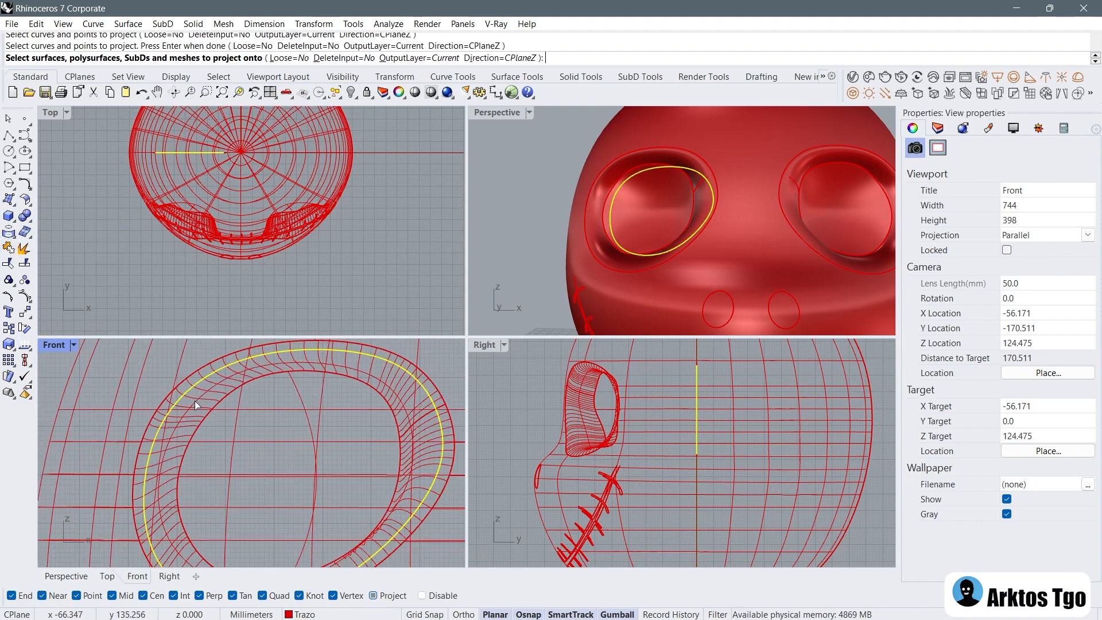
click(201, 400)
key(Return)
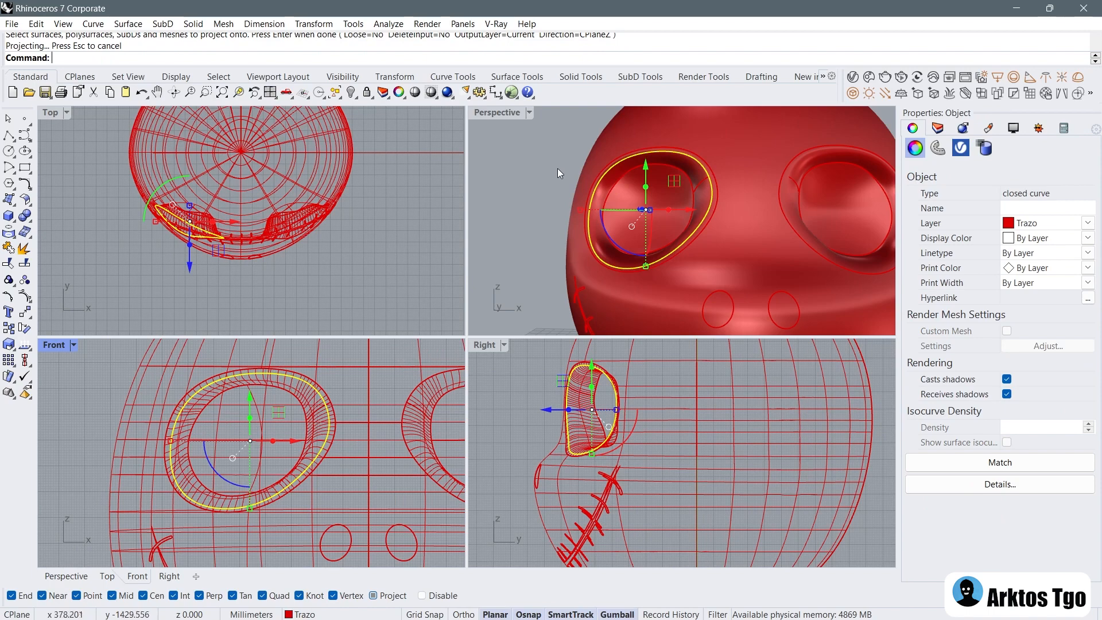
Step: Mirror a copy of the projected curve through the origin onto the other eye socket
double_click(507, 112)
scroll(340, 229, down, 5)
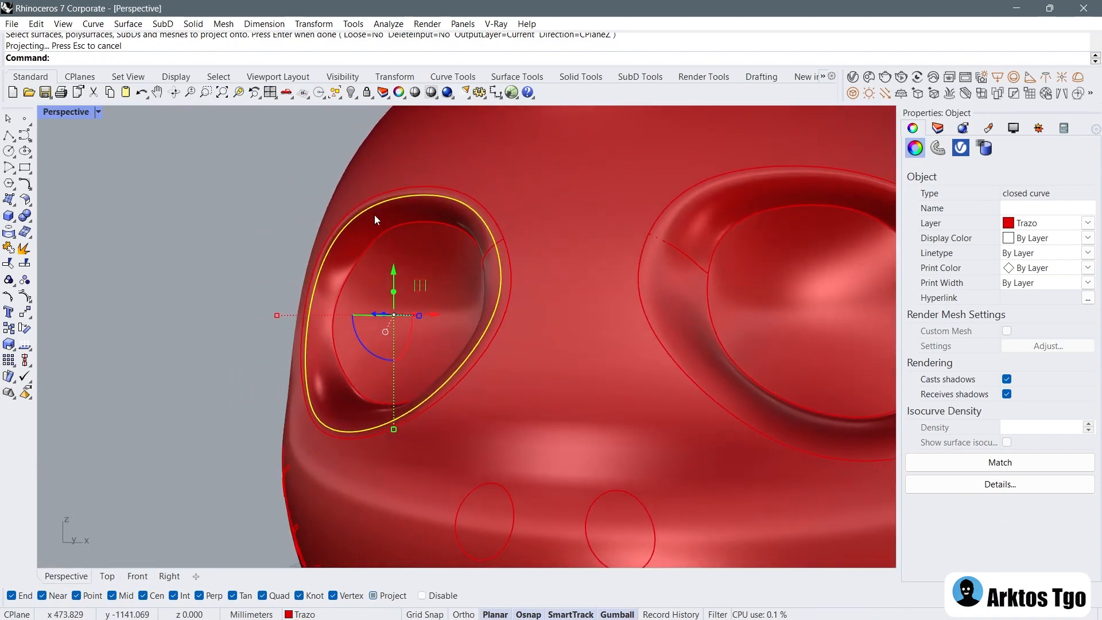
right_drag(339, 219, 403, 295)
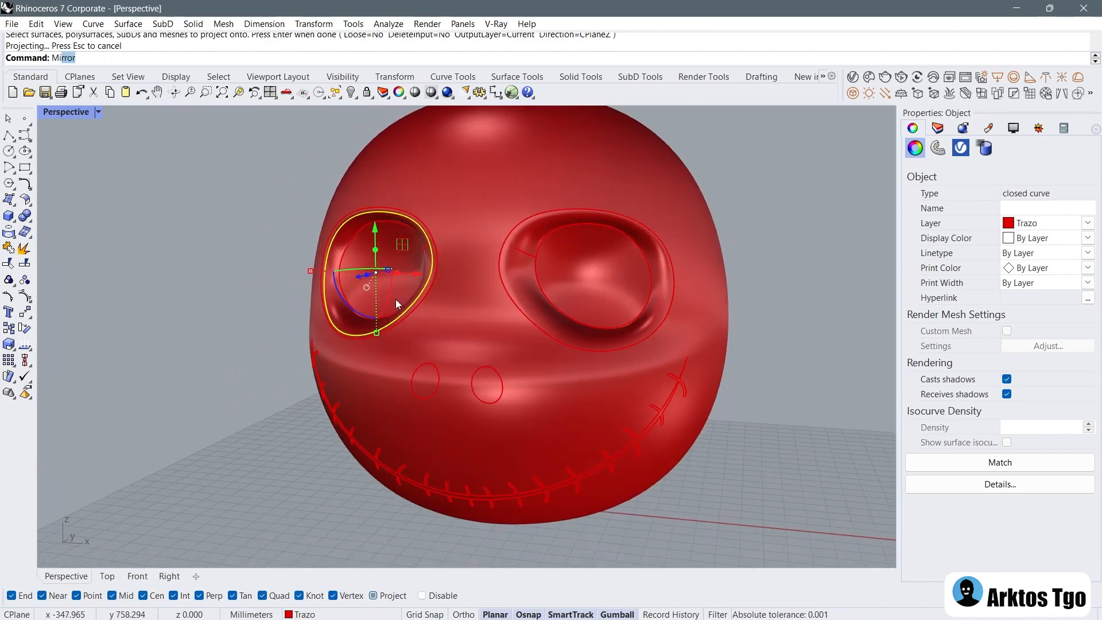
key(Return)
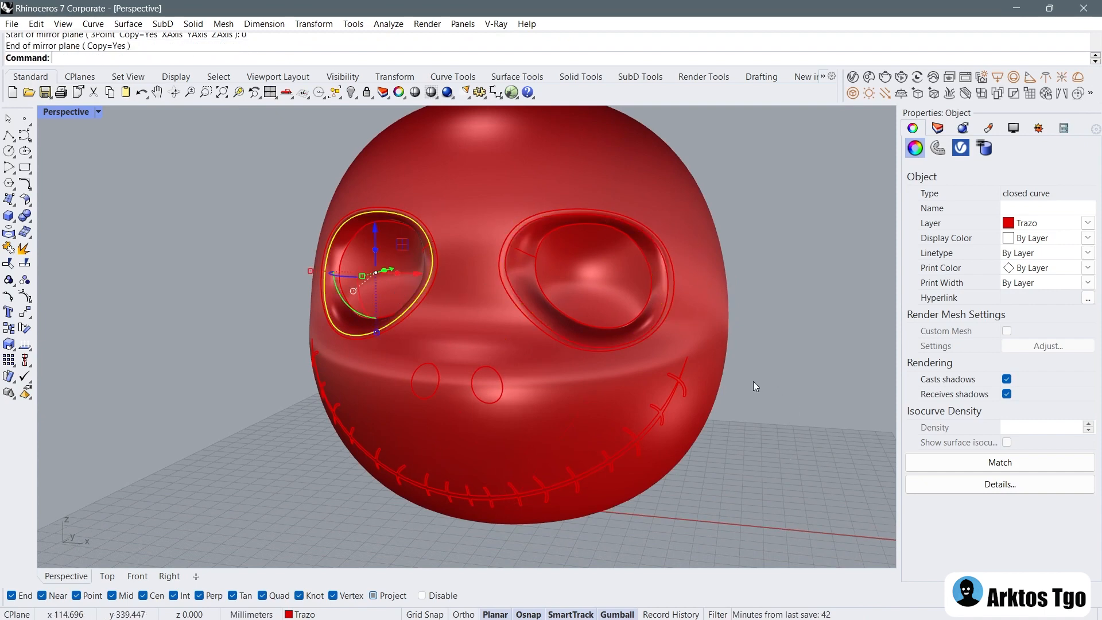
click(755, 381)
Step: Split both eye socket polysurfaces with the projected curves running around their rims
scroll(321, 253, up, 7)
right_drag(294, 242, 324, 252)
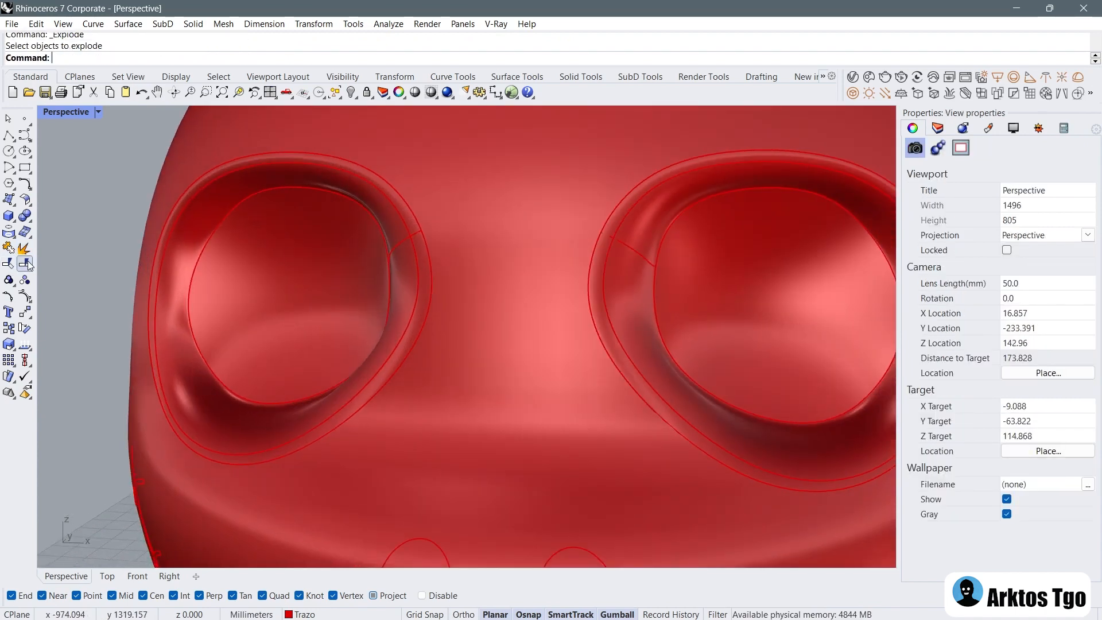
click(295, 249)
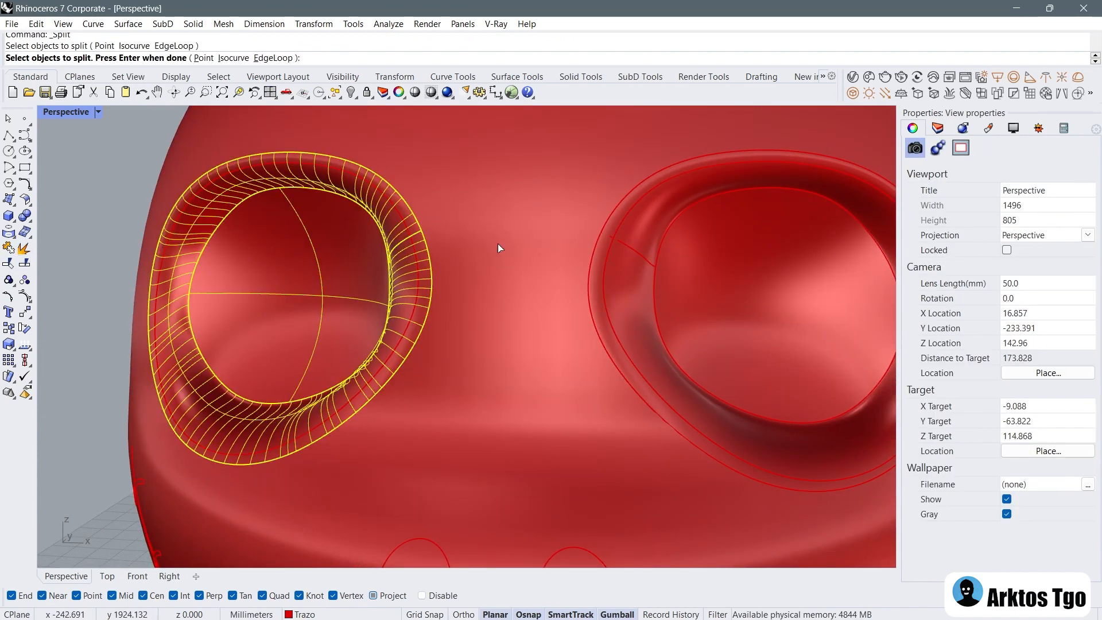
click(699, 247)
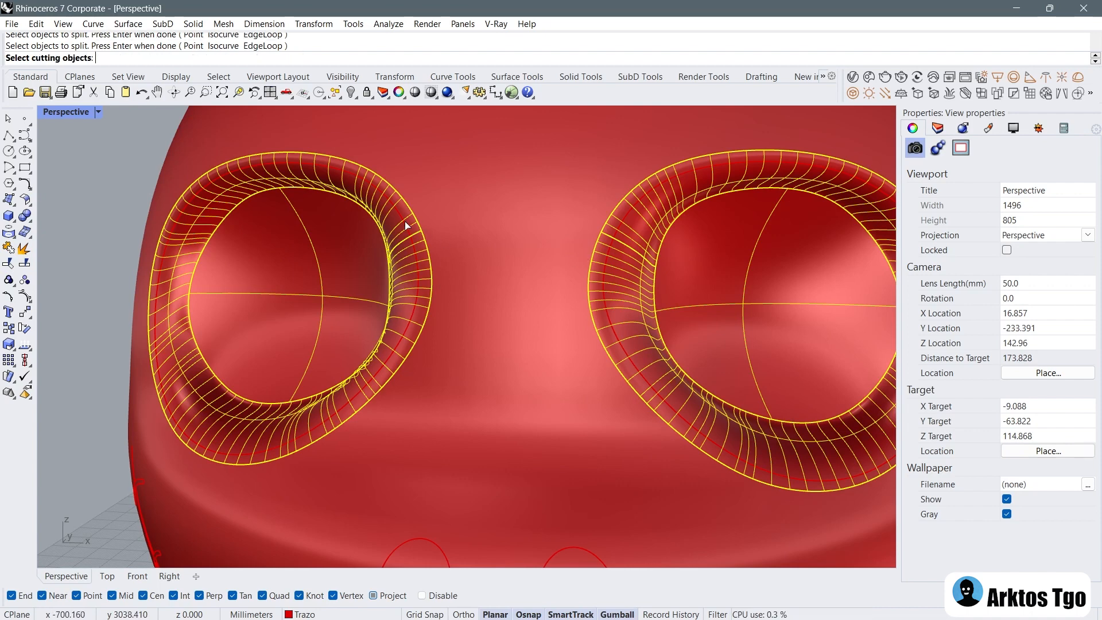
click(610, 223)
scroll(621, 227, up, 8)
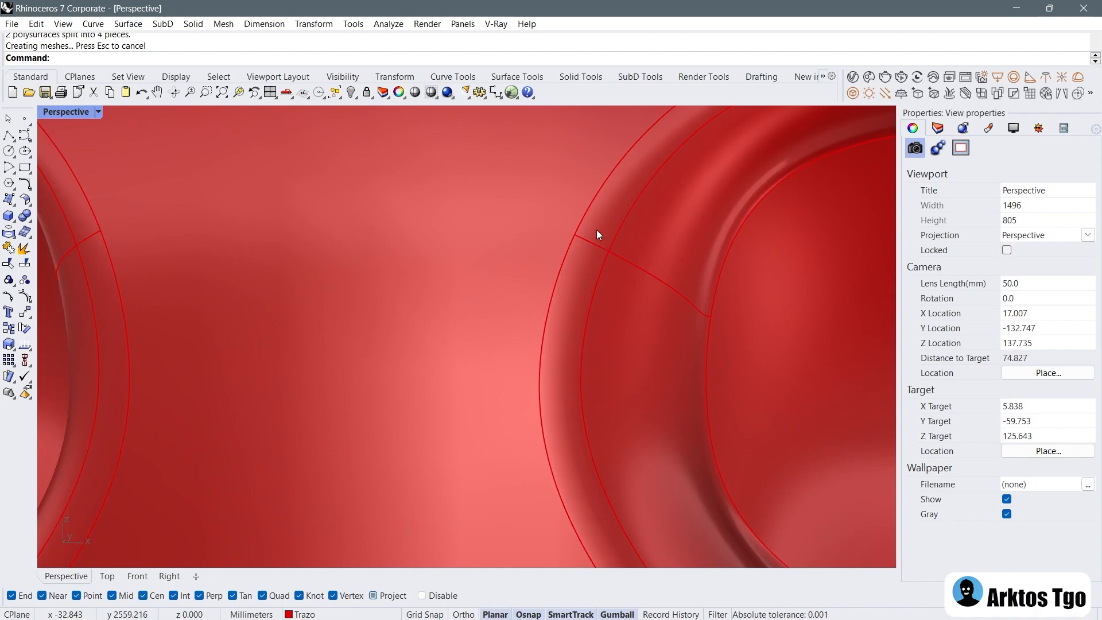
Step: Join the outer rim strips of both eye sockets to the head surface
click(595, 225)
scroll(595, 225, down, 8)
scroll(401, 264, up, 2)
shift+click(397, 254)
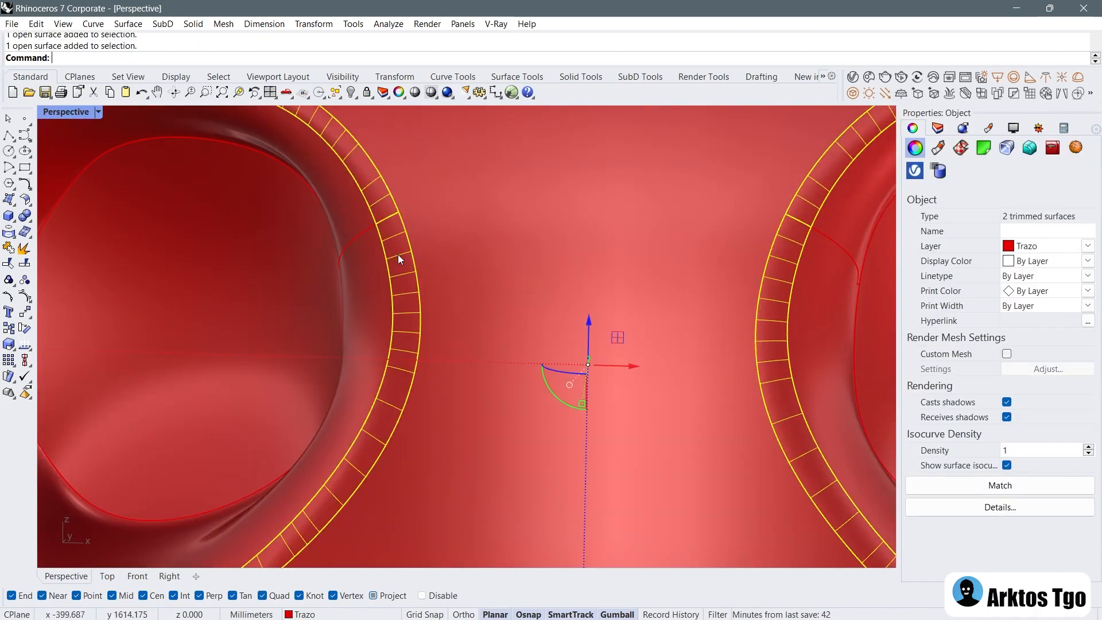
scroll(413, 248, down, 8)
shift+click(434, 254)
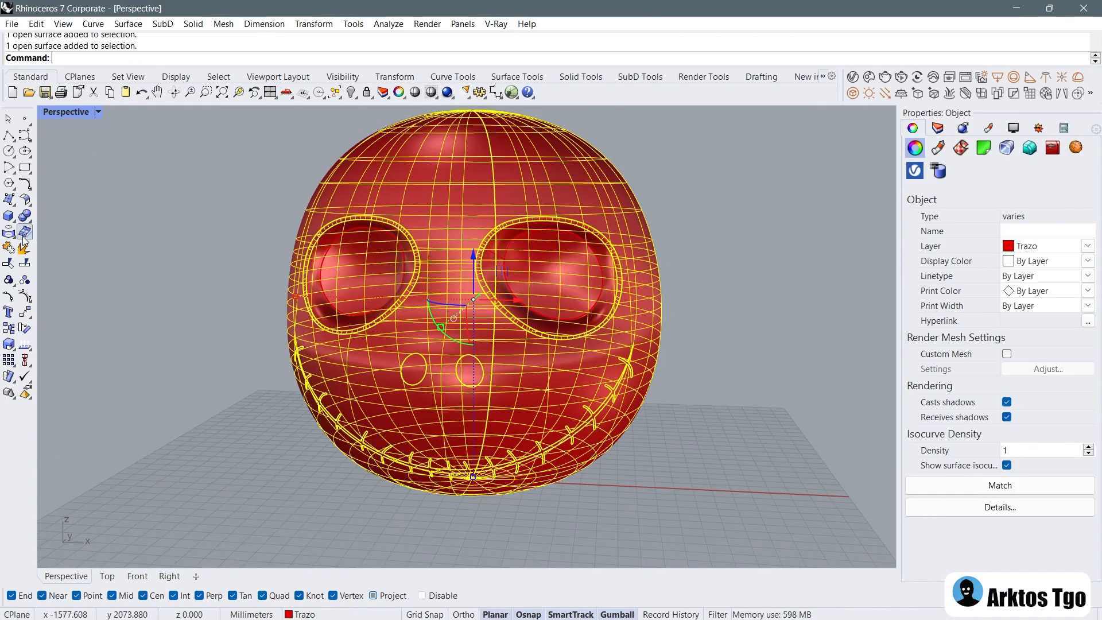
click(199, 277)
Step: Examine both inner eye socket polysurfaces and the split edges around their rims up close
scroll(415, 267, up, 6)
click(379, 262)
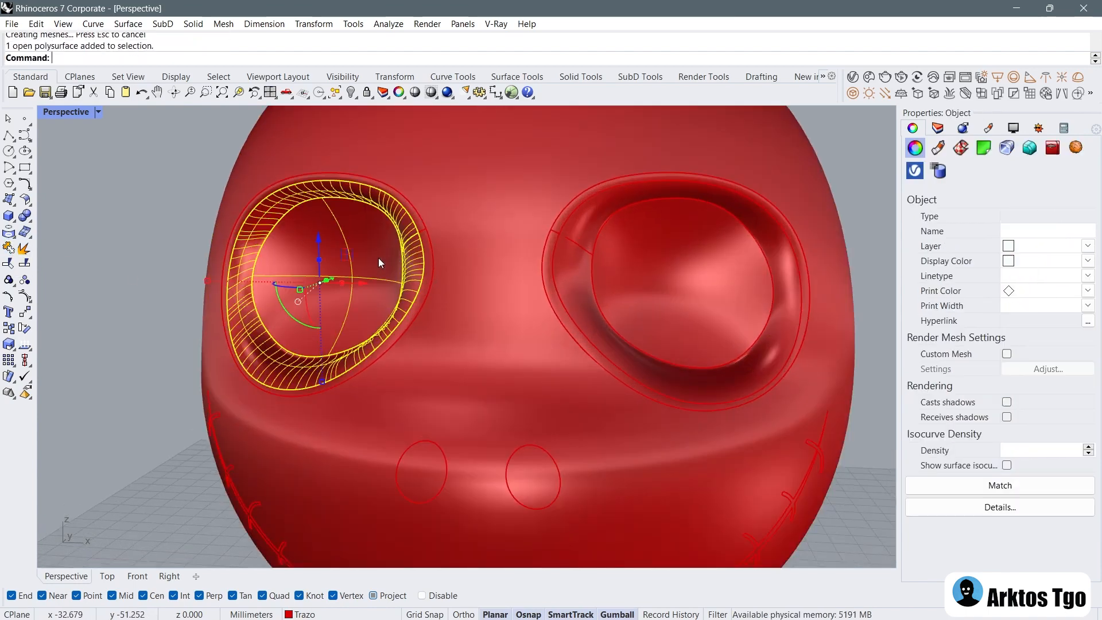
shift+click(666, 271)
scroll(509, 287, down, 5)
scroll(463, 238, up, 8)
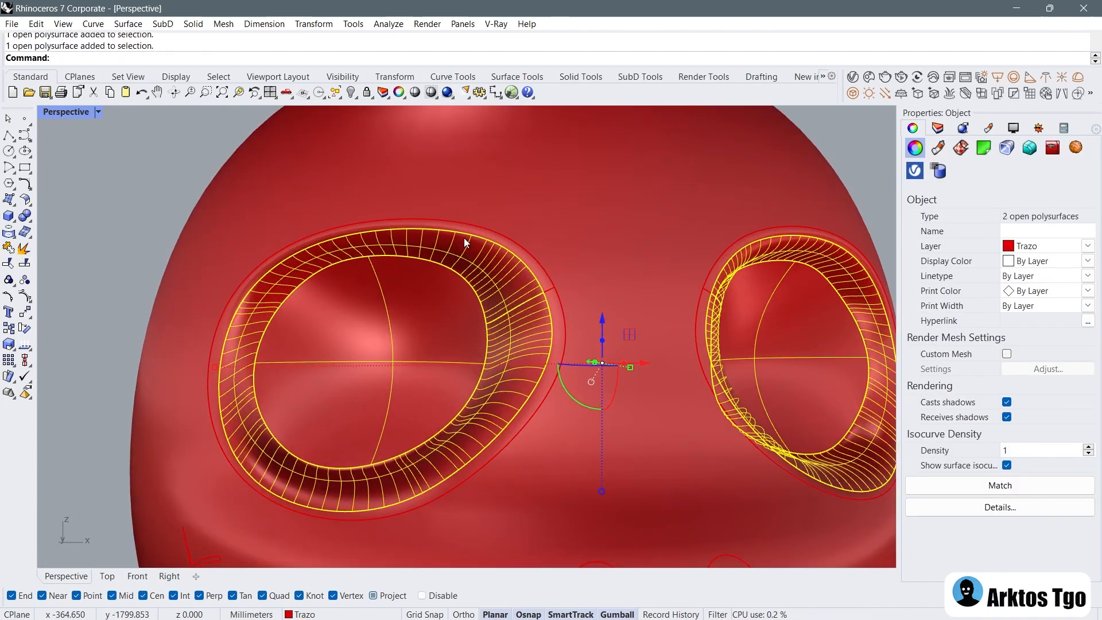
scroll(604, 261, up, 8)
key(Escape)
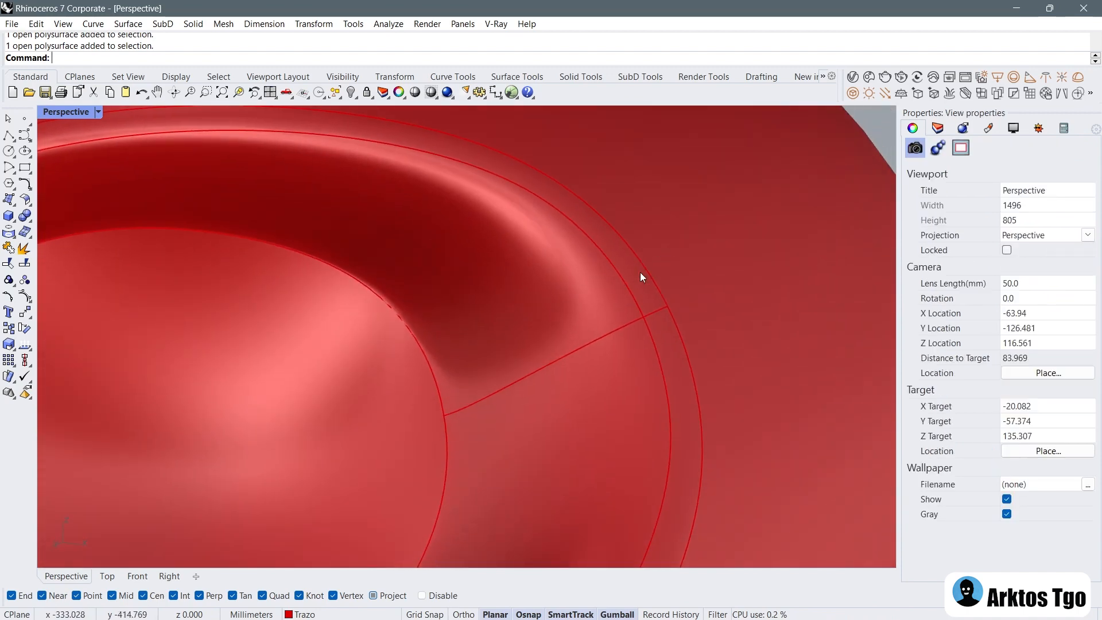
scroll(634, 272, down, 3)
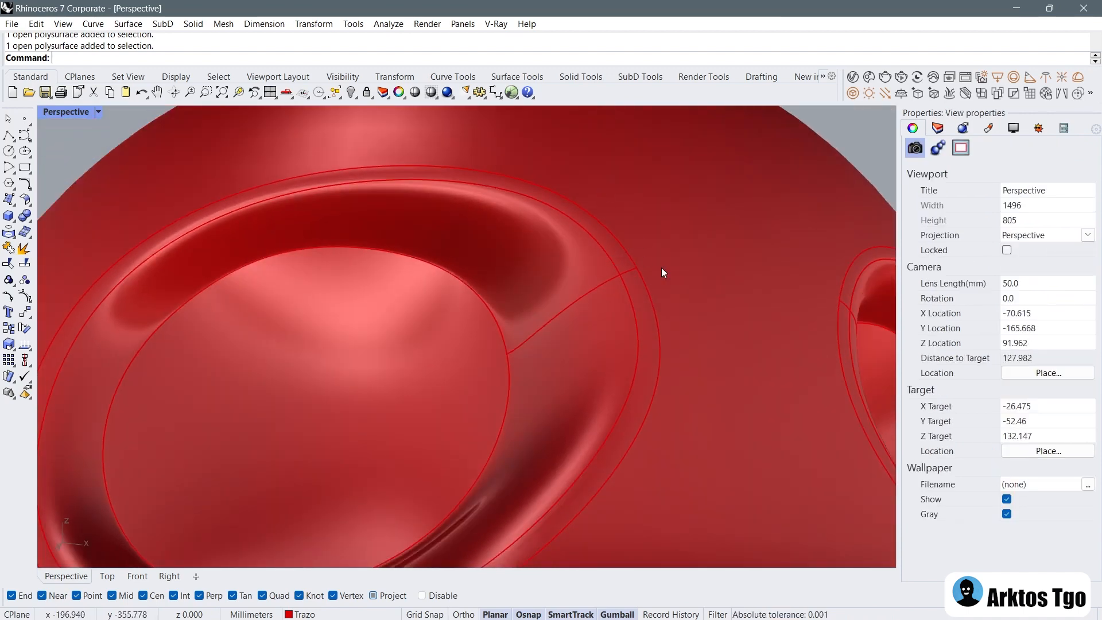
scroll(570, 302, down, 2)
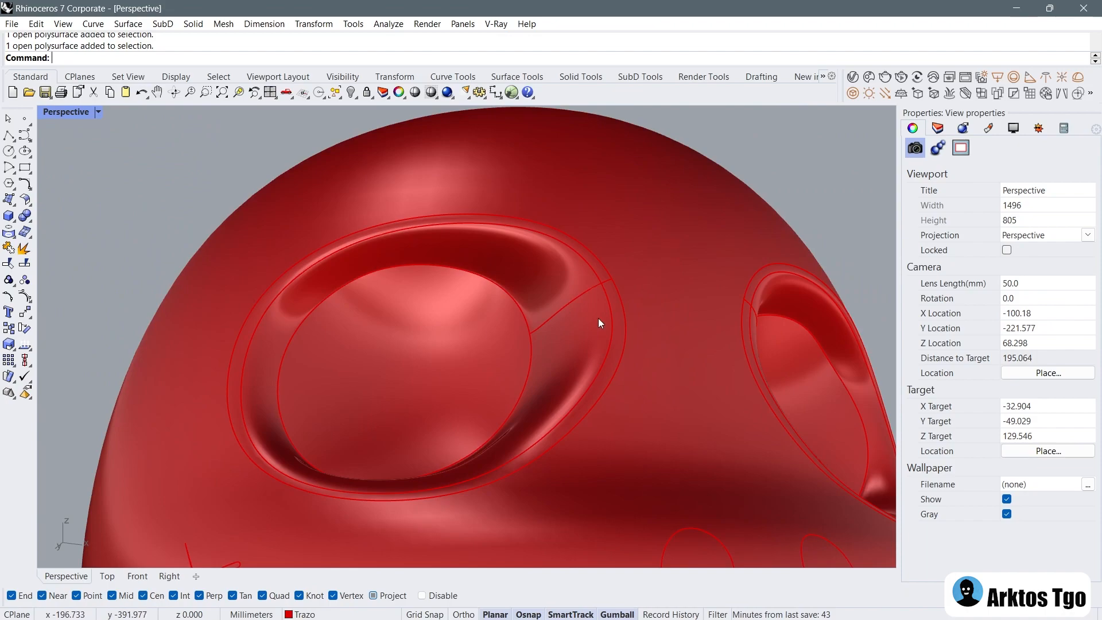
scroll(578, 328, up, 6)
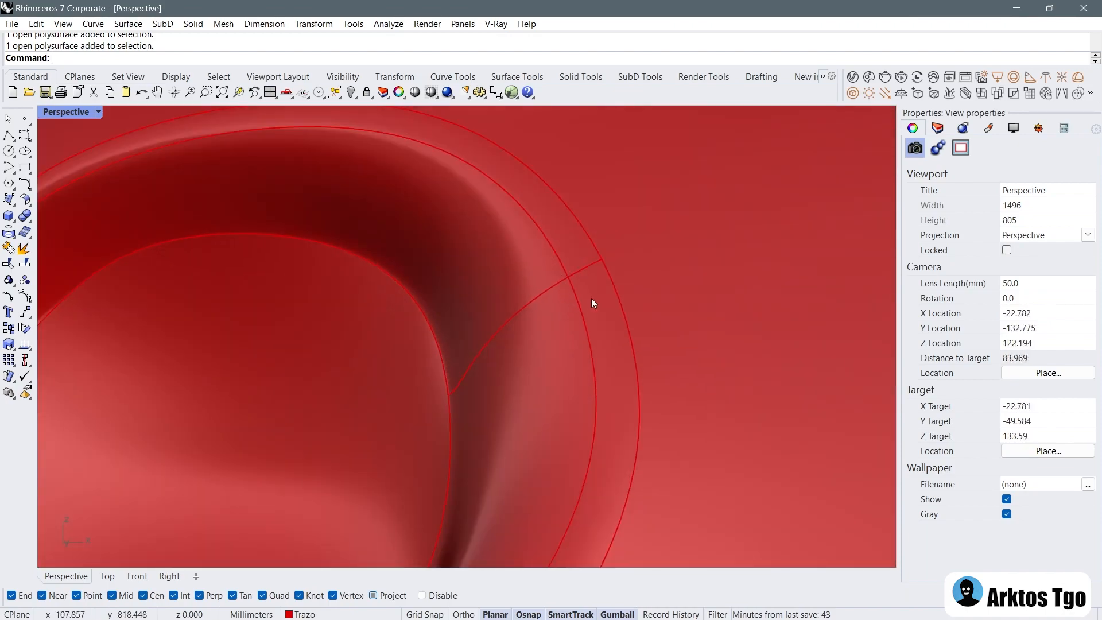
Step: Try to join the remaining outer rim strip on the positive X side eye to the head polysurface
click(591, 298)
scroll(586, 299, down, 5)
scroll(629, 271, up, 5)
shift+click(629, 270)
scroll(383, 279, down, 5)
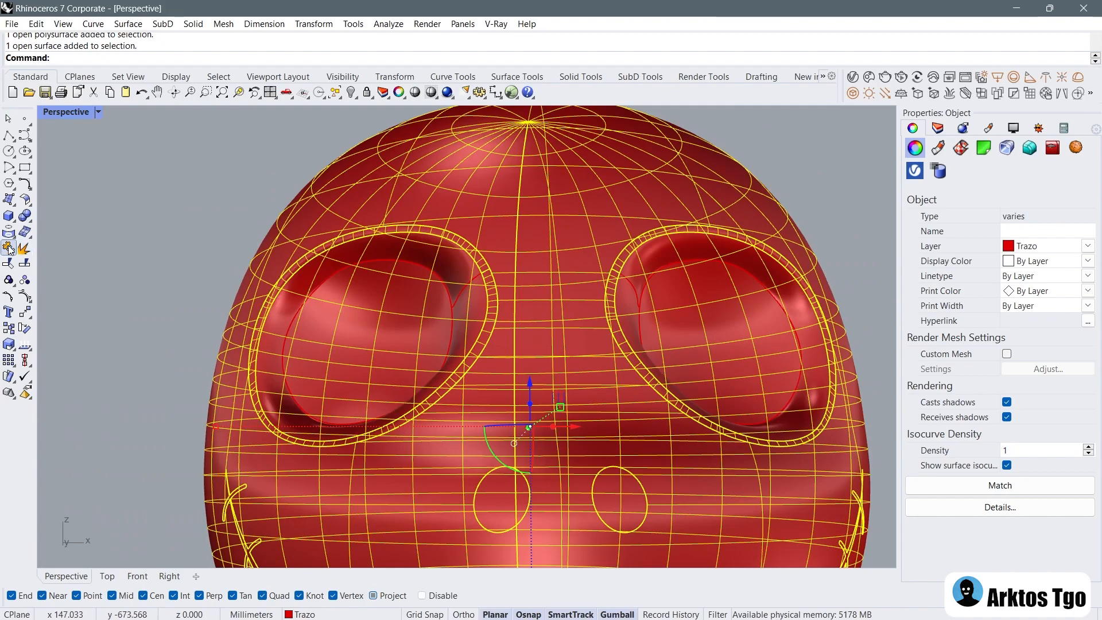
click(67, 246)
click(560, 213)
key(Escape)
right_drag(572, 215, 439, 223)
scroll(559, 213, up, 6)
click(413, 278)
shift+click(373, 277)
scroll(379, 275, down, 5)
click(9, 248)
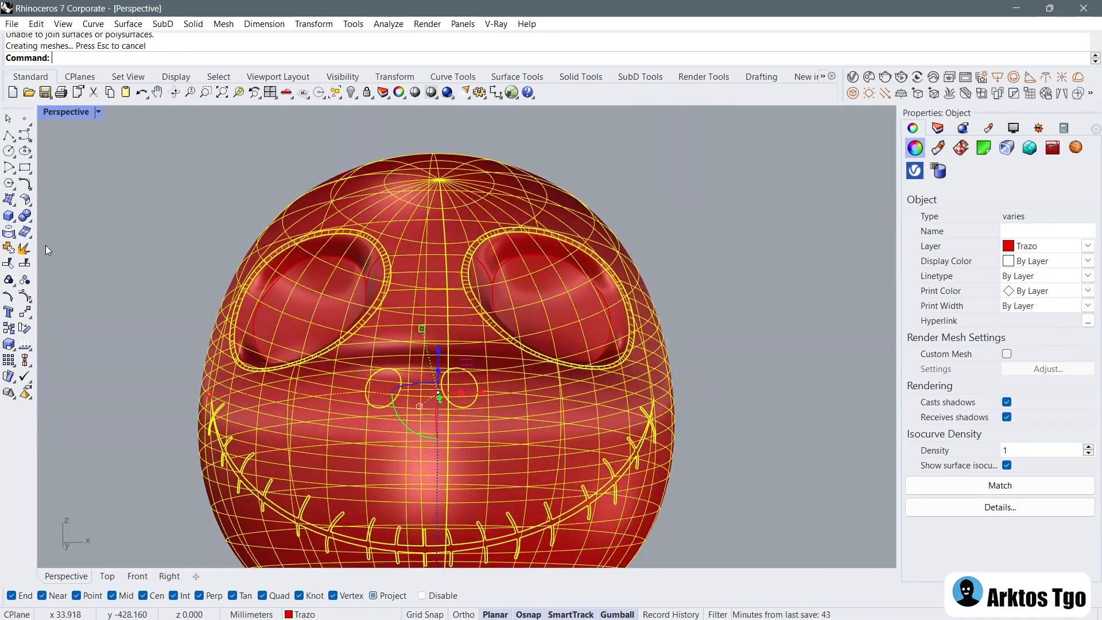
click(84, 242)
Step: Delete the unjoined outer rim strip around the eye on the positive X side
scroll(390, 240, up, 7)
click(390, 240)
scroll(489, 297, down, 6)
right_drag(489, 297, 433, 322)
key(Delete)
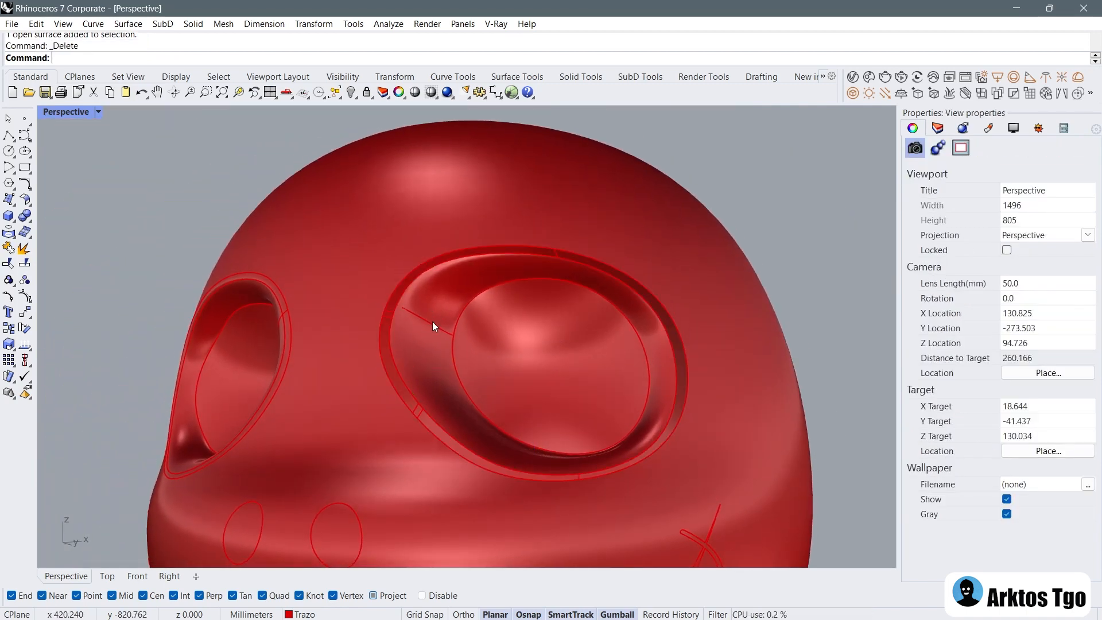
scroll(529, 306, up, 2)
right_drag(529, 306, 458, 298)
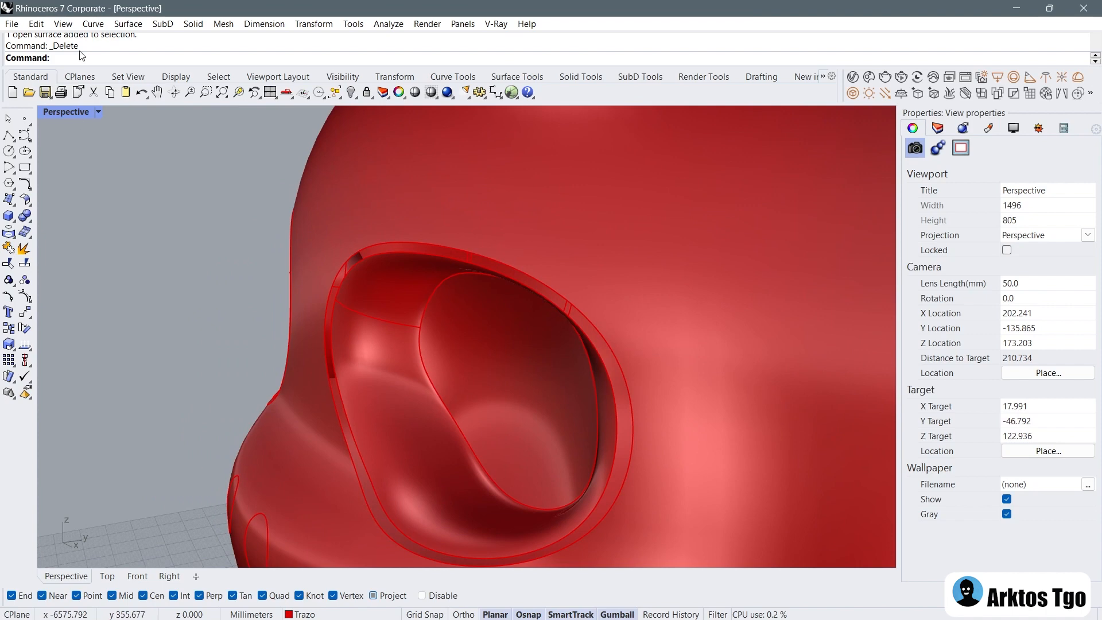
click(128, 24)
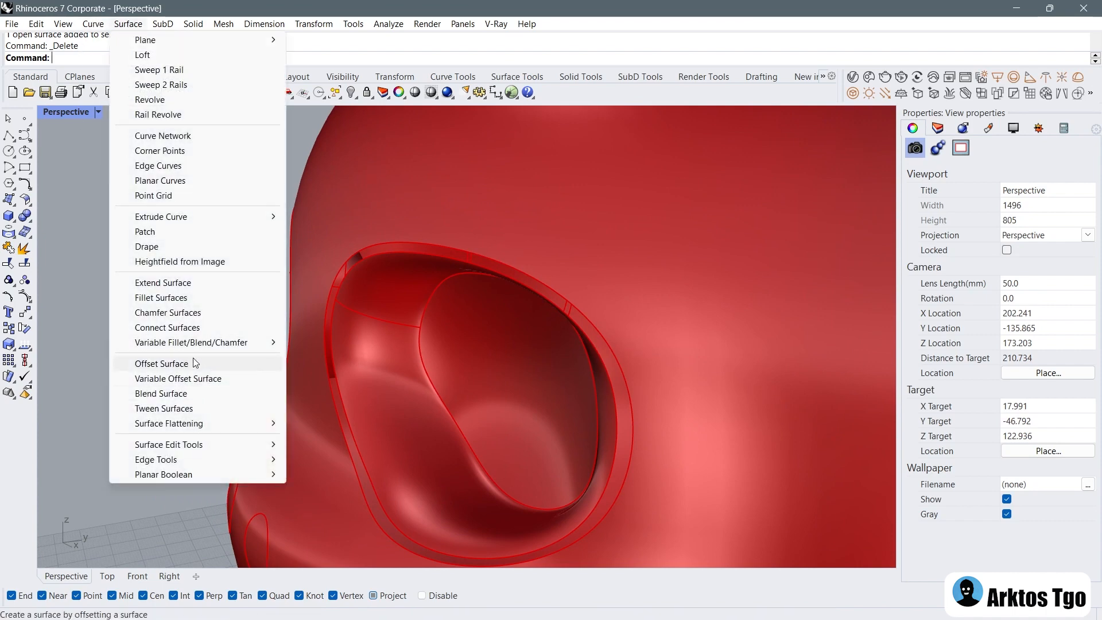
click(180, 394)
click(412, 243)
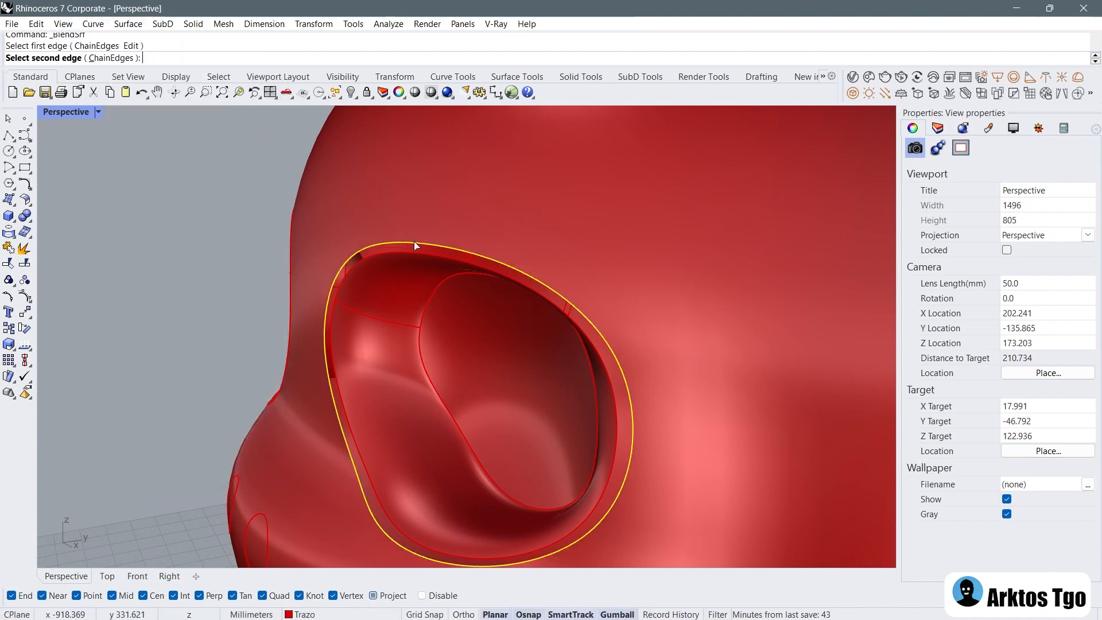
click(409, 253)
scroll(345, 281, up, 5)
click(318, 291)
scroll(345, 278, down, 3)
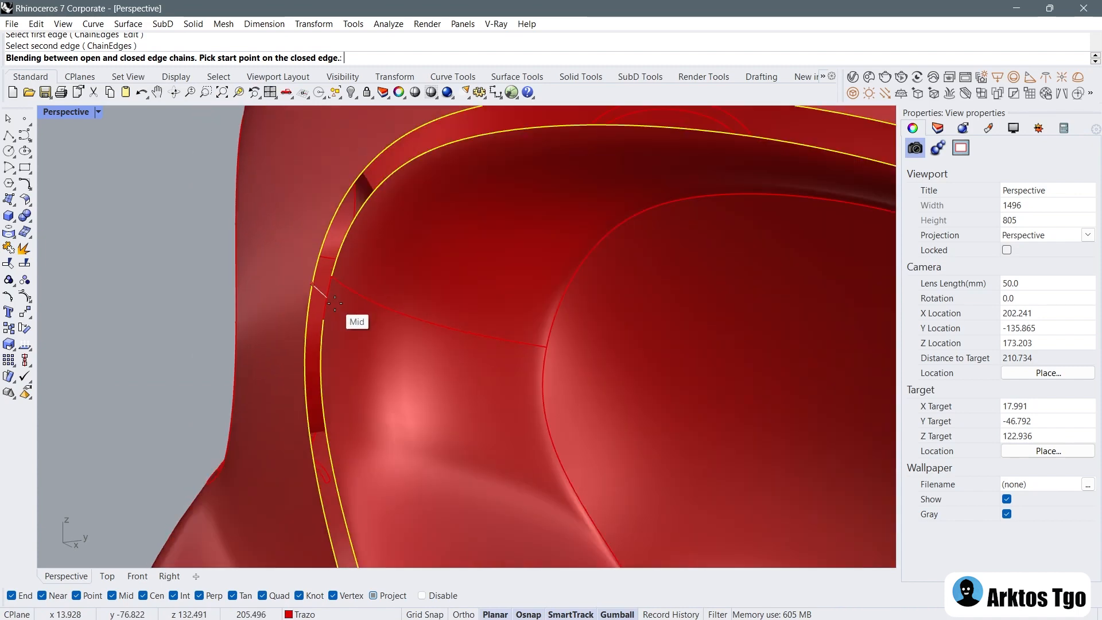
key(Escape)
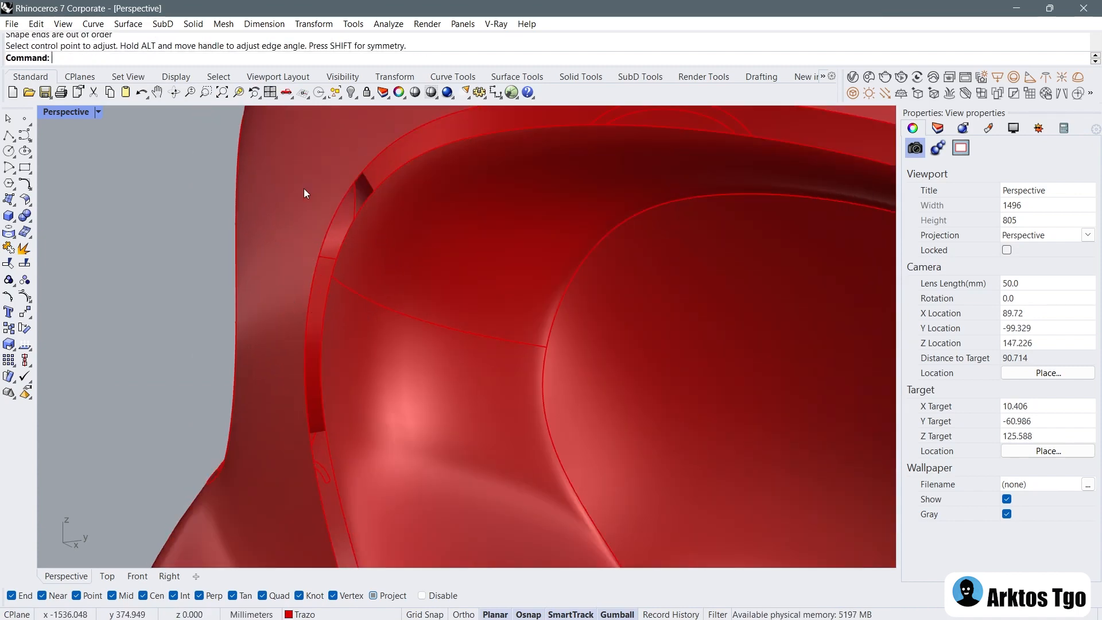
Step: Blend a surface between the head's eye opening edge and the socket's outer edge, picking both with ChainEdges
right_click(98, 182)
click(102, 58)
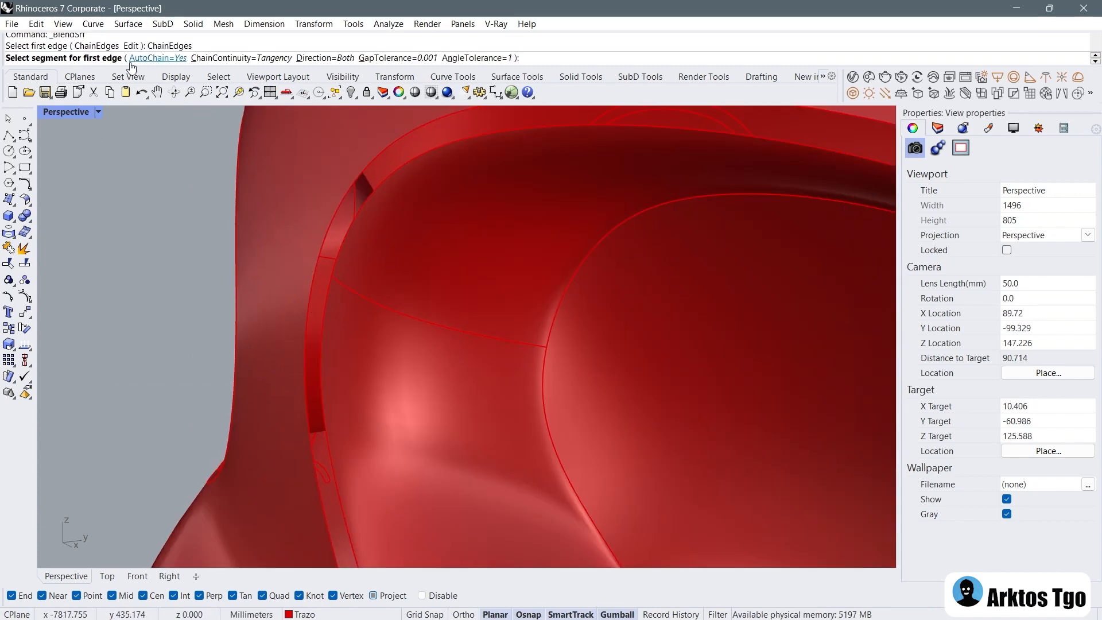
click(340, 199)
scroll(337, 212, down, 1)
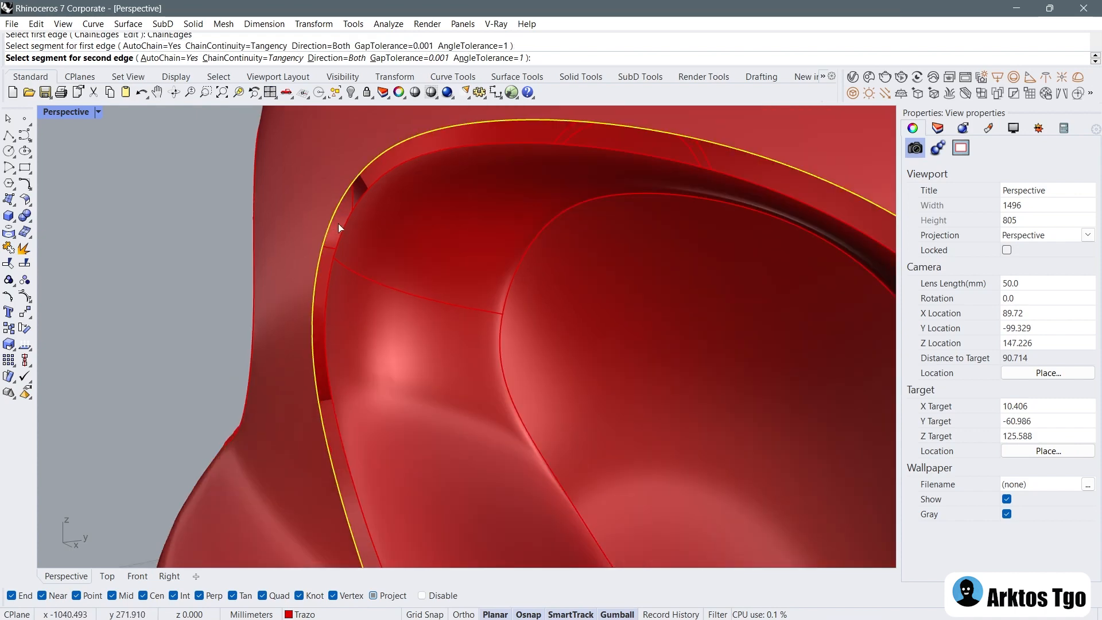
click(343, 231)
key(Return)
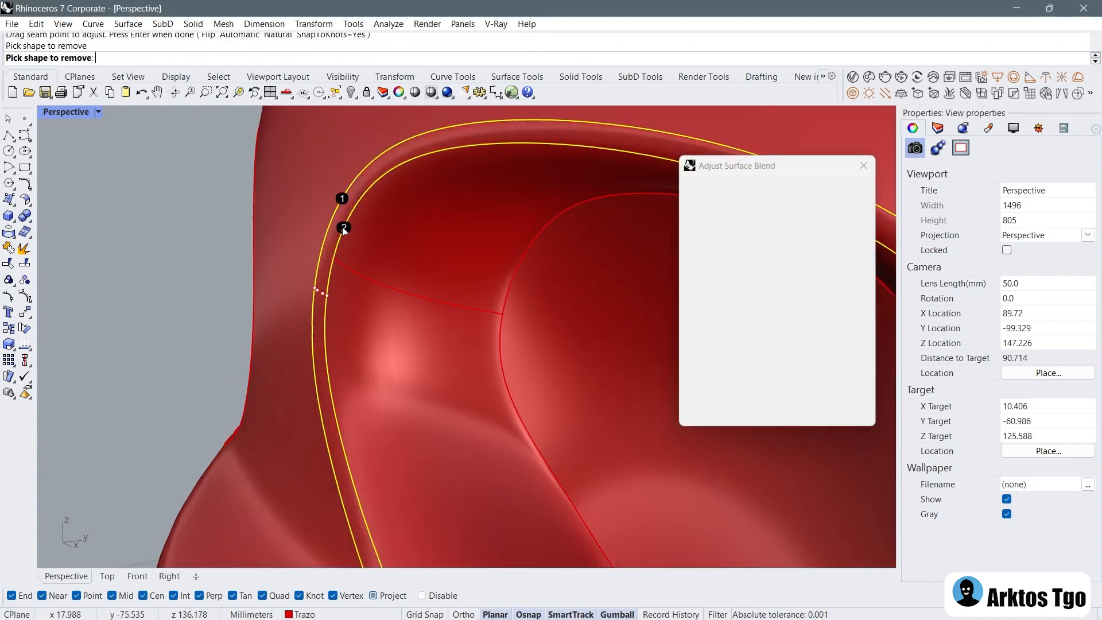
key(Return)
Step: Join the new blend surface around the eye to the head polysurface
right_drag(343, 225, 355, 264)
scroll(370, 245, up, 6)
click(369, 246)
scroll(369, 245, down, 7)
shift+click(436, 269)
scroll(425, 269, down, 7)
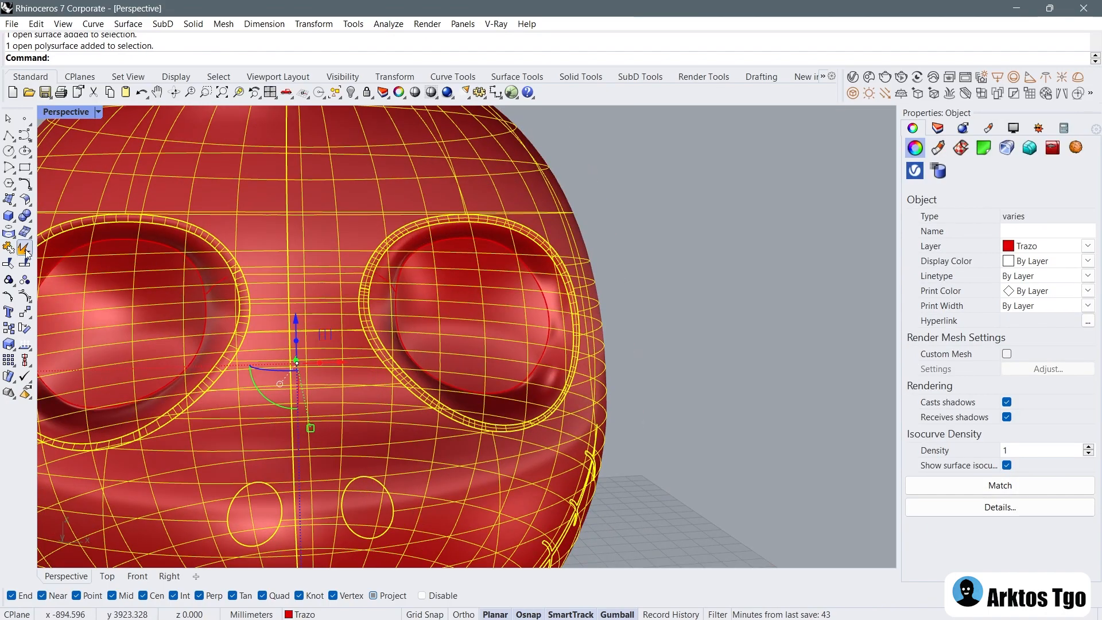
click(692, 246)
click(522, 215)
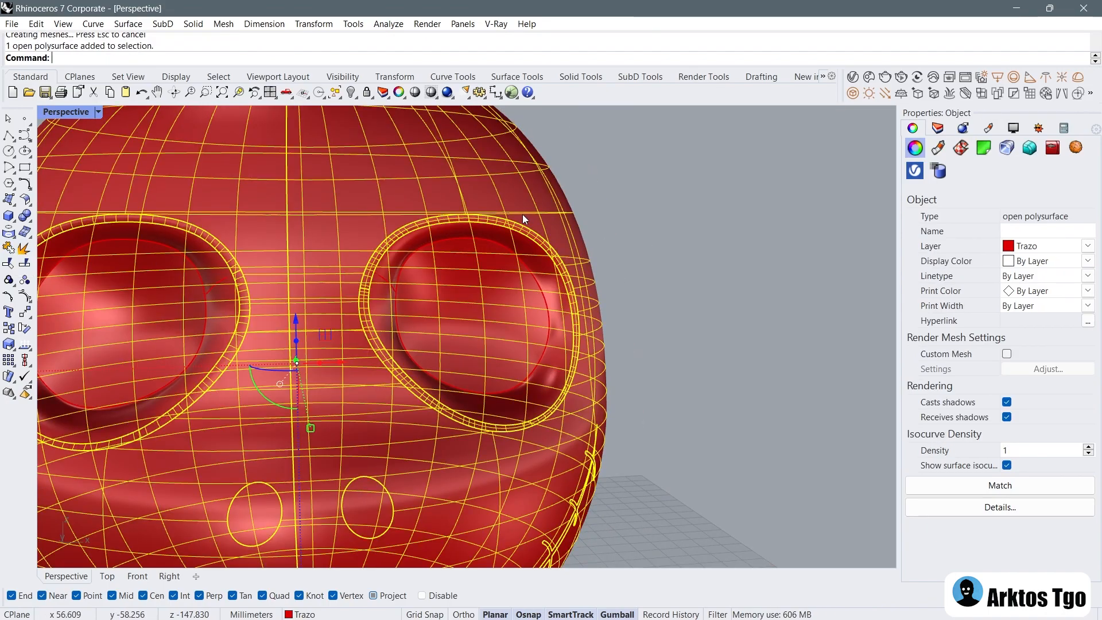
scroll(521, 214, down, 4)
Step: Set the display color of both eye sockets, both nostrils and the stitched smile surface to Black
click(437, 248)
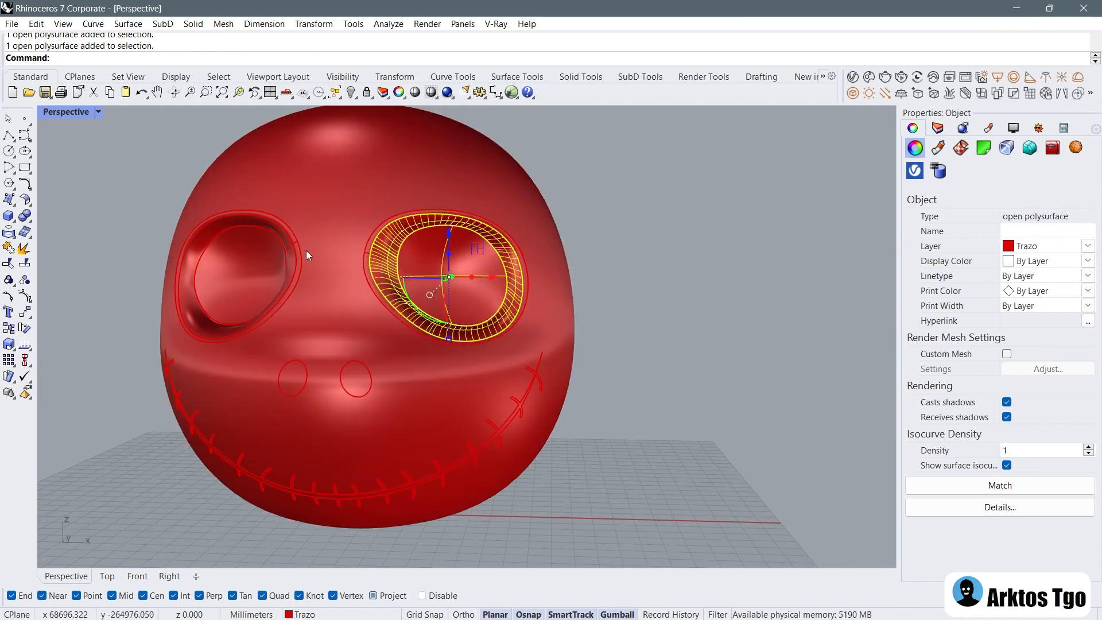
shift+click(354, 252)
scroll(366, 379, up, 5)
shift+click(367, 379)
shift+click(461, 371)
scroll(462, 259, down, 4)
scroll(454, 349, up, 5)
shift+click(485, 384)
scroll(488, 353, down, 4)
shift+right_drag(489, 352, 462, 368)
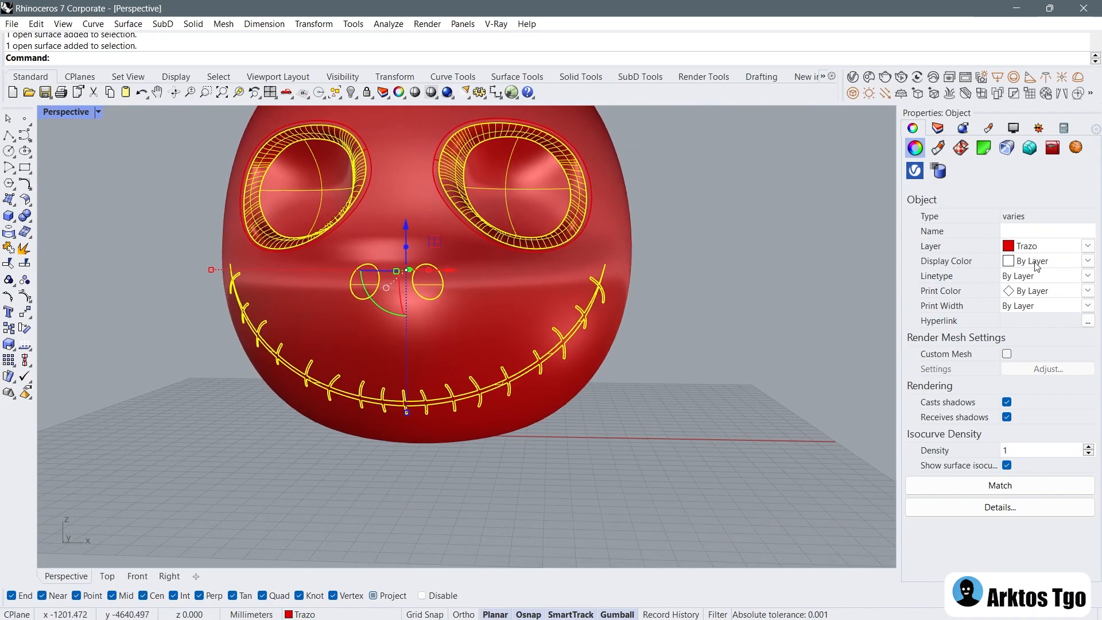
click(1090, 263)
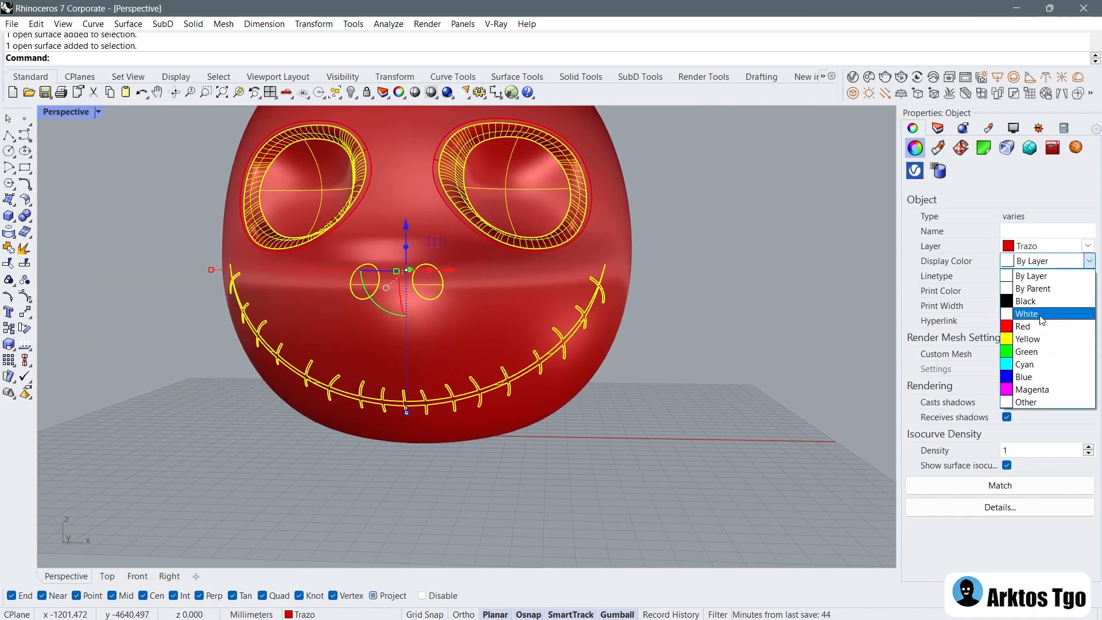
click(1026, 313)
Step: Examine the recolored eye sockets, nostrils and stitched smile on the head from several angles
key(Escape)
right_drag(467, 315, 497, 345)
scroll(479, 240, up, 2)
scroll(459, 239, up, 12)
right_drag(373, 243, 517, 230)
shift+right_drag(648, 224, 372, 246)
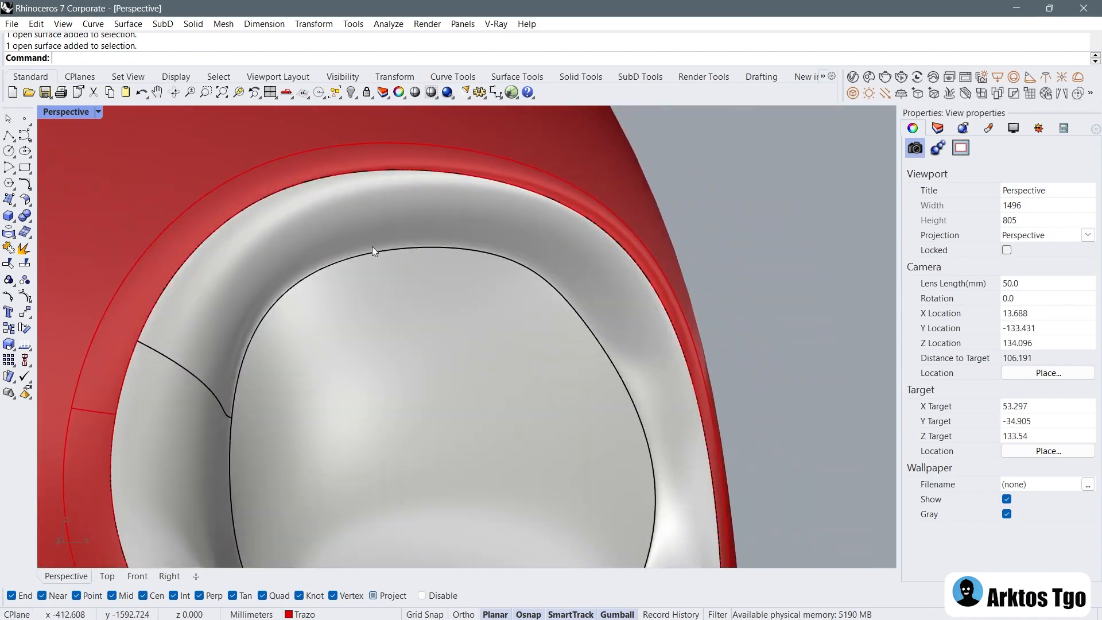
scroll(608, 191, down, 4)
right_drag(619, 246, 511, 198)
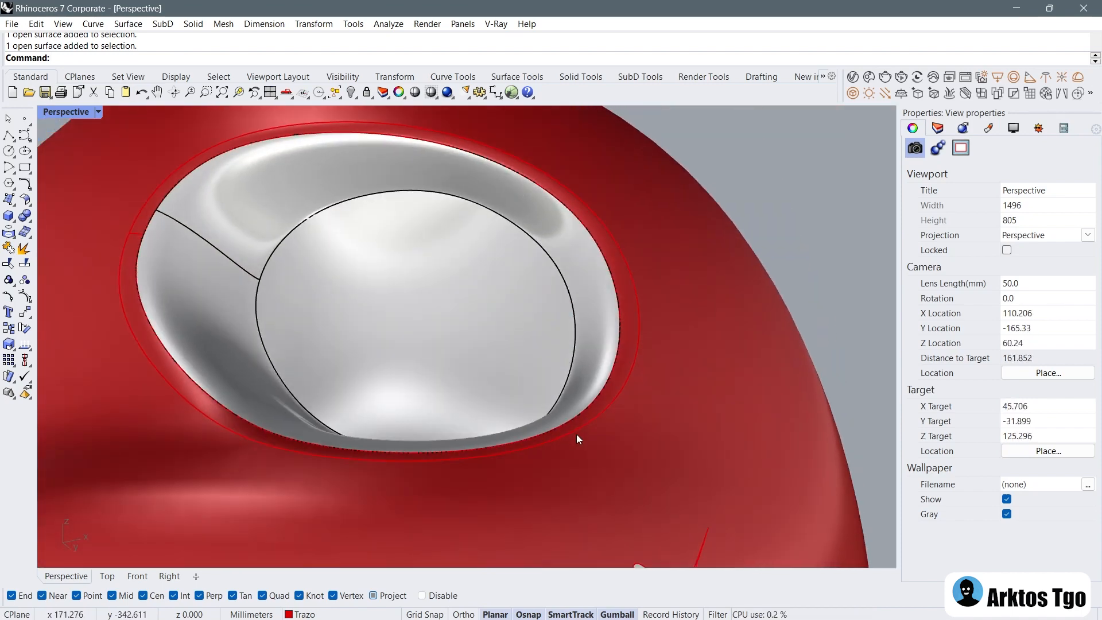
scroll(683, 258, down, 8)
right_drag(545, 284, 601, 354)
shift+right_drag(518, 402, 494, 337)
scroll(454, 377, up, 6)
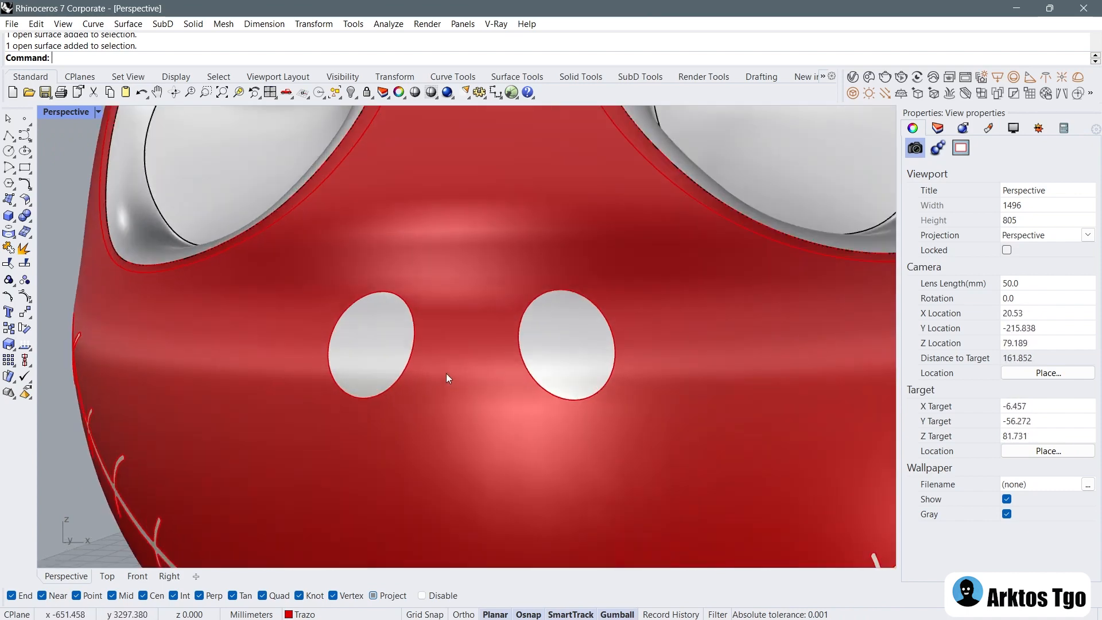
click(346, 332)
click(625, 344)
scroll(510, 345, down, 6)
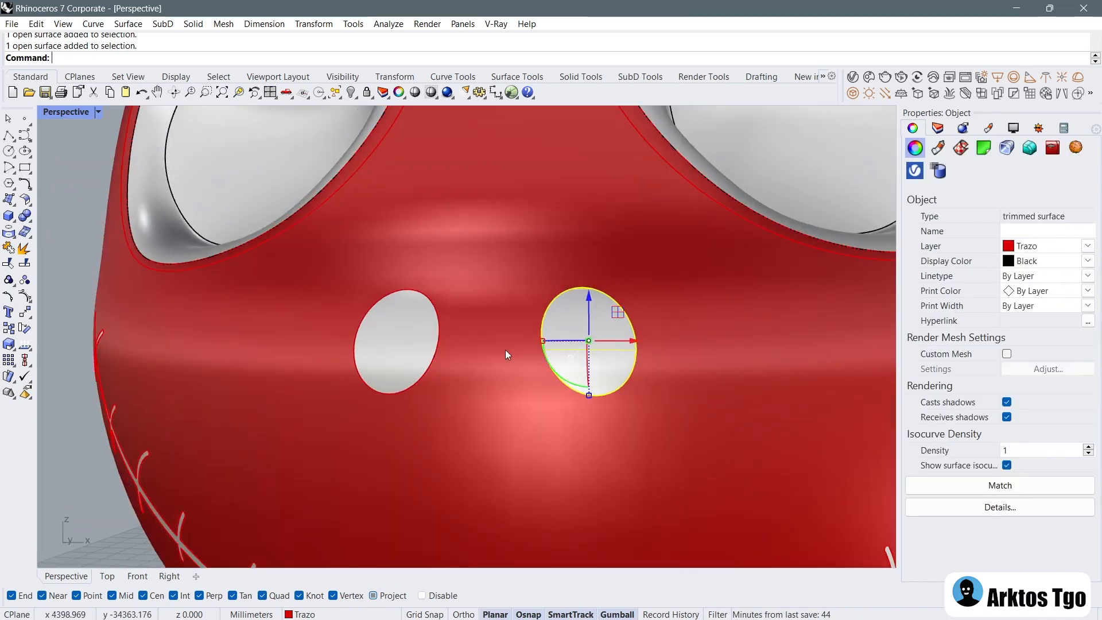
right_drag(511, 346, 374, 350)
right_drag(590, 356, 444, 374)
click(350, 348)
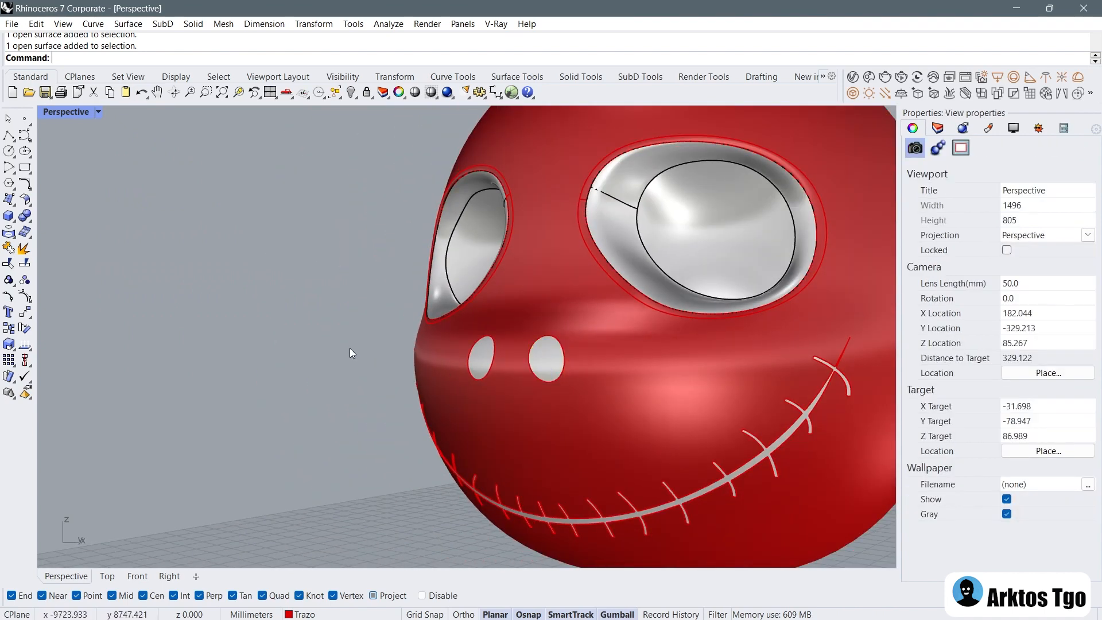
right_drag(350, 348, 463, 345)
scroll(462, 346, down, 5)
scroll(553, 319, up, 2)
right_drag(553, 319, 488, 361)
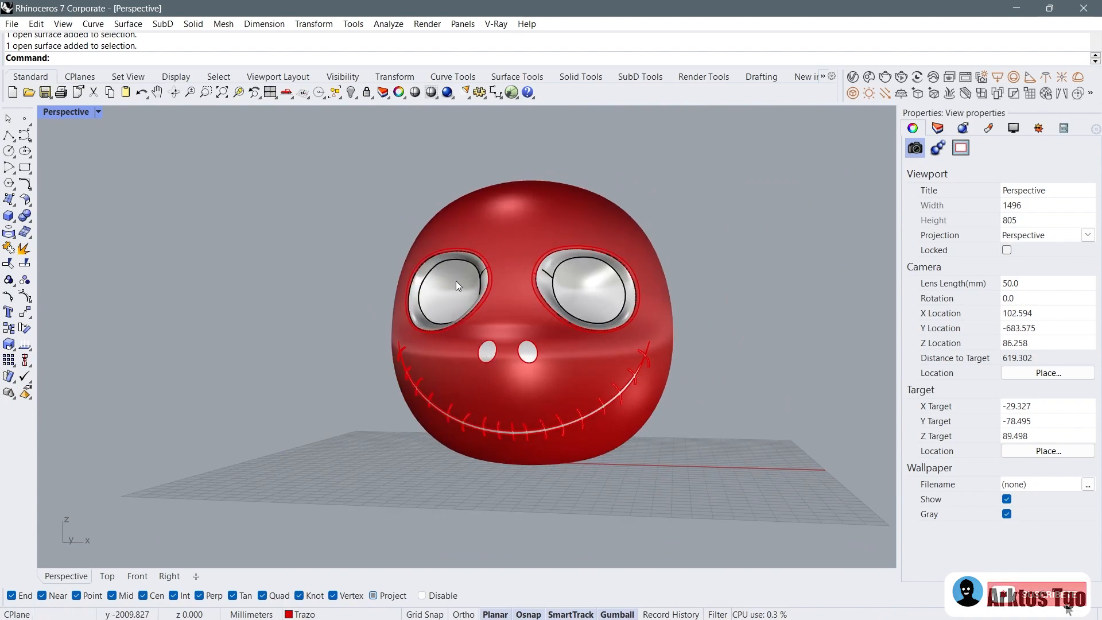
Step: Select both eye sockets, both nostrils and the stitched smile, and assign them a new Plastic material
scroll(442, 289, up, 1)
click(442, 288)
shift+click(662, 267)
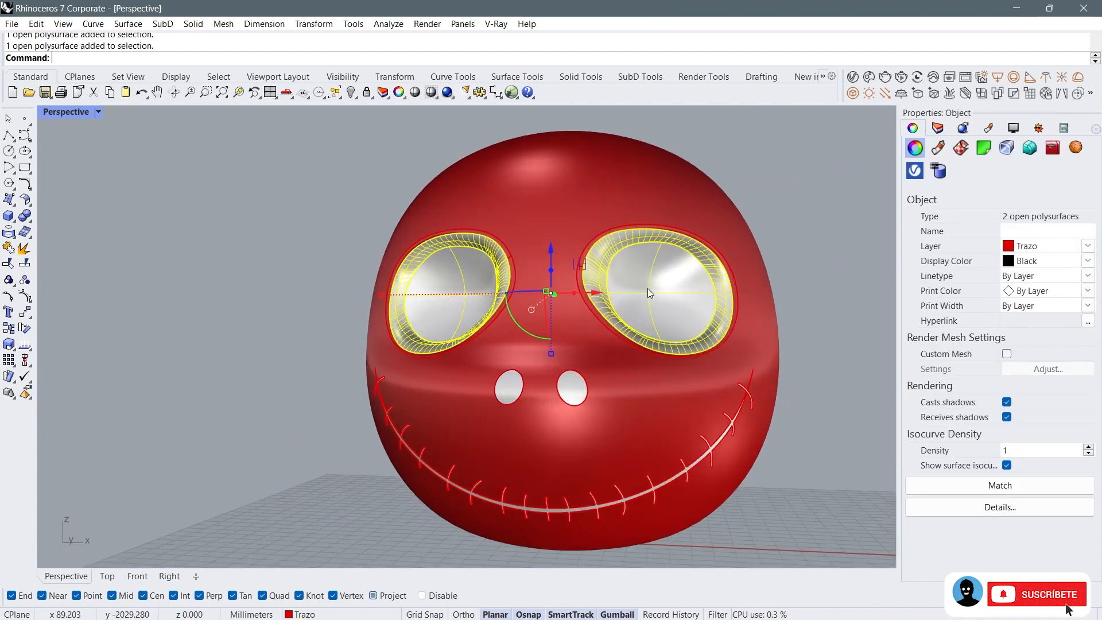
scroll(573, 401, up, 7)
shift+click(573, 400)
shift+click(402, 401)
scroll(506, 432, down, 8)
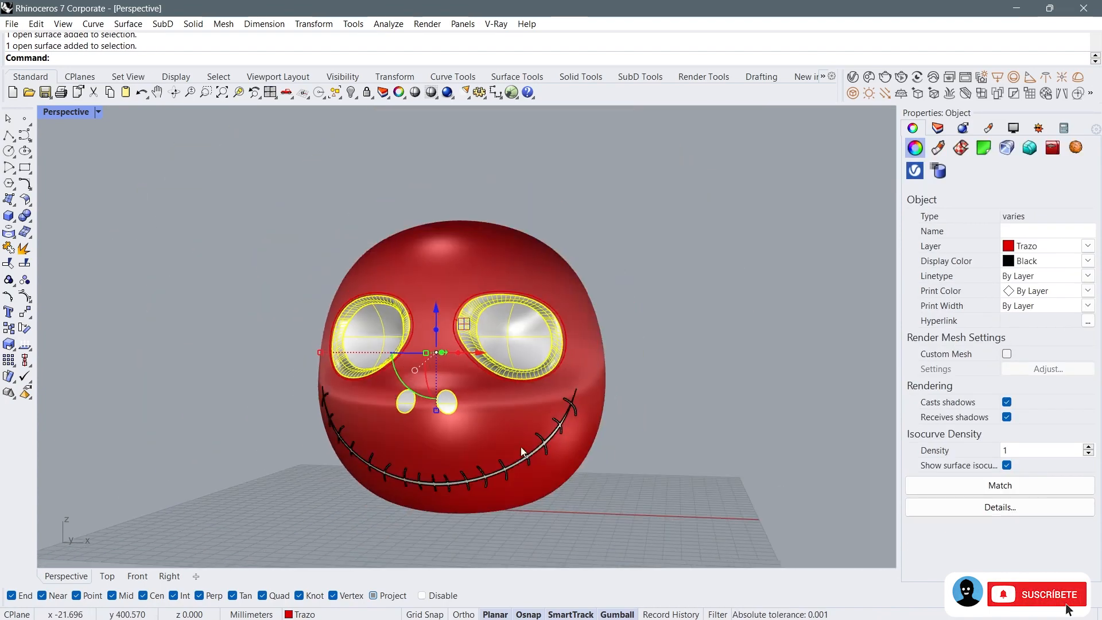
scroll(463, 480, up, 3)
scroll(465, 484, up, 4)
shift+click(495, 462)
scroll(494, 462, down, 6)
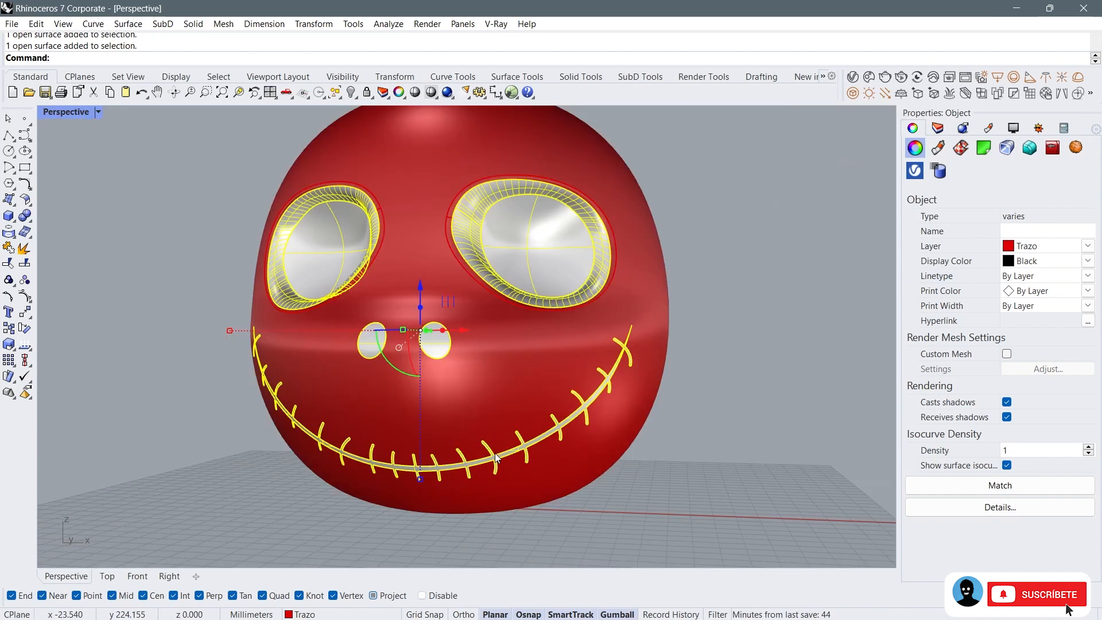
click(938, 147)
click(975, 223)
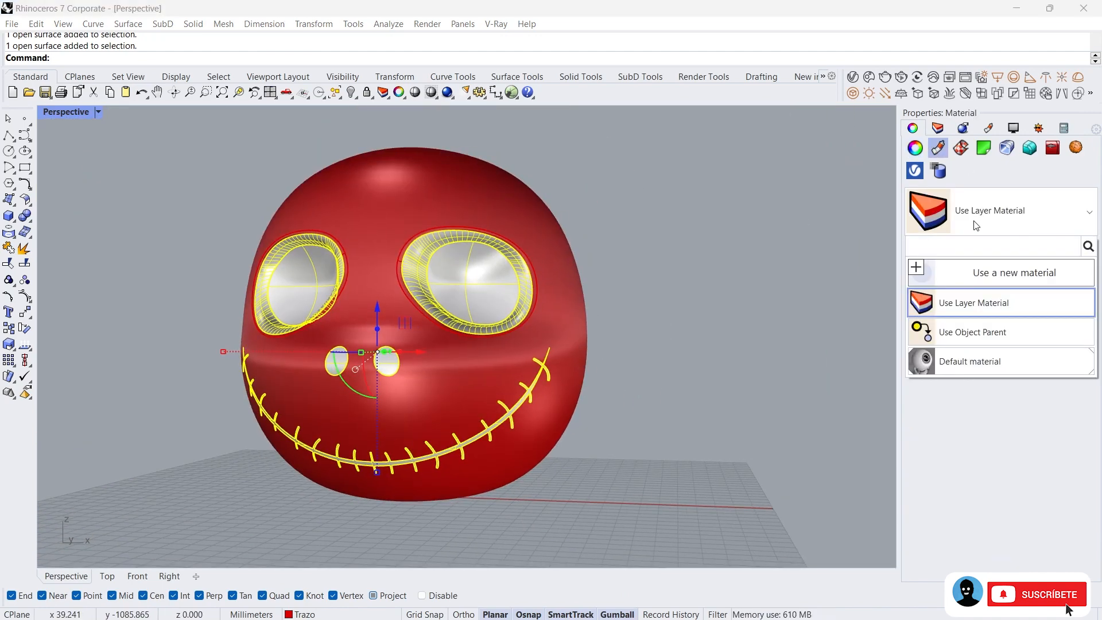
click(947, 274)
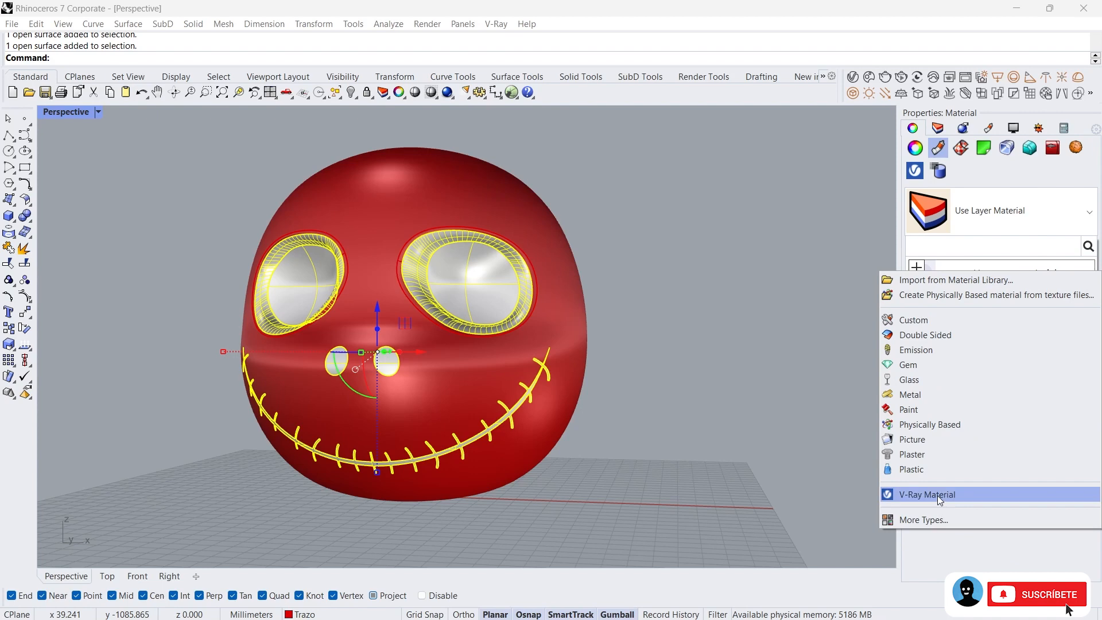
click(923, 469)
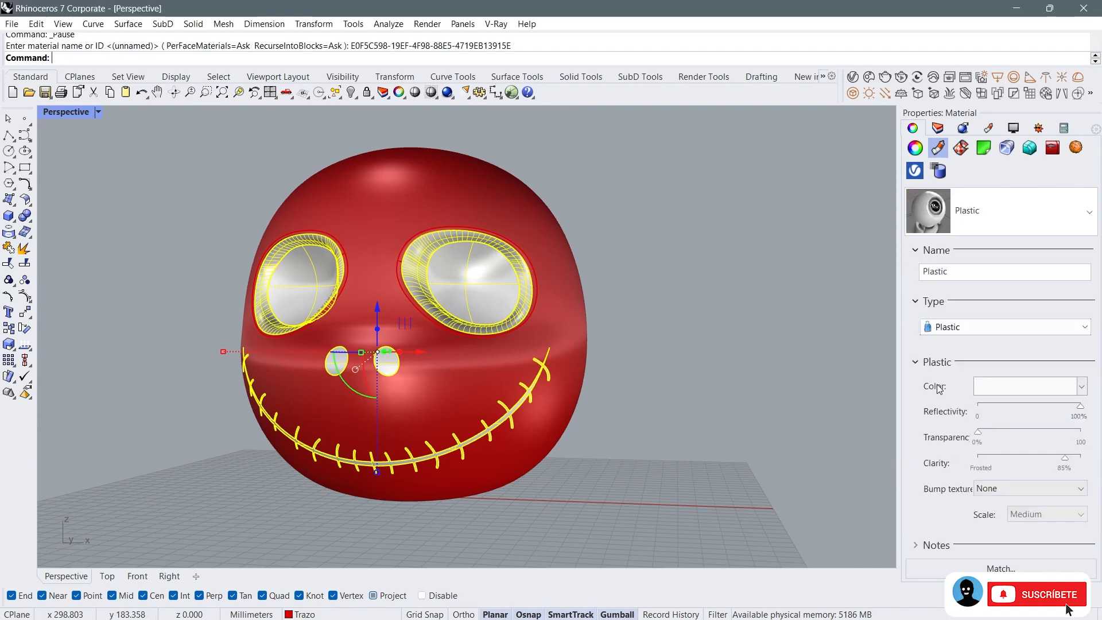
Step: Set the Plastic material's color to black, hex #000000, and deselect the facial features
click(994, 391)
drag(245, 295, 274, 341)
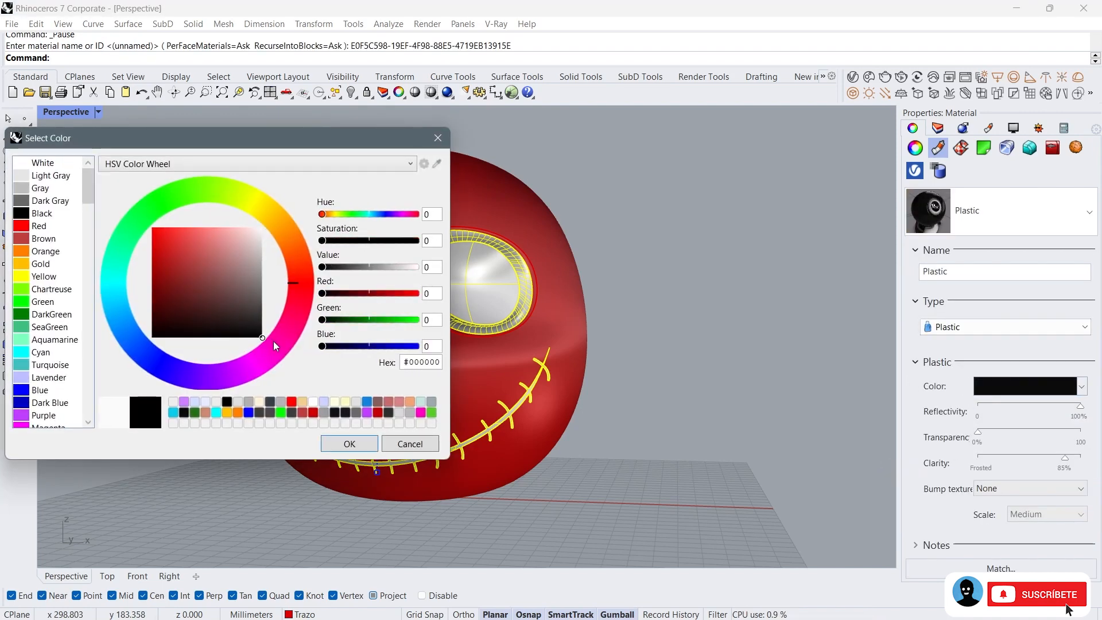
click(344, 444)
click(624, 311)
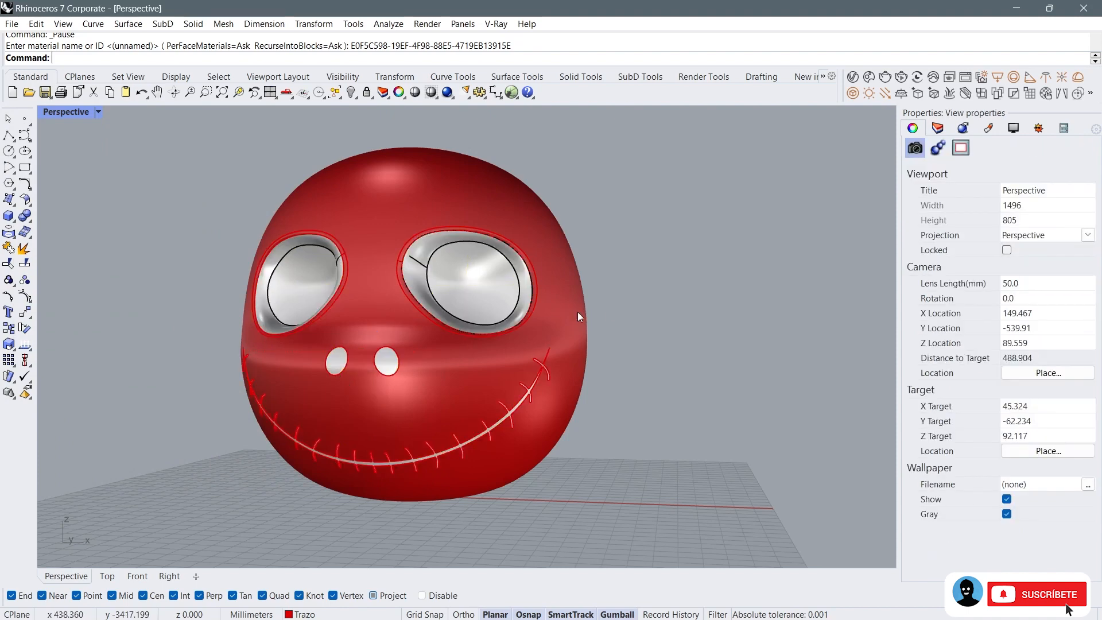
Step: Check the black facial features in Rendered display mode, and return the Perspective view to Shaded
click(98, 113)
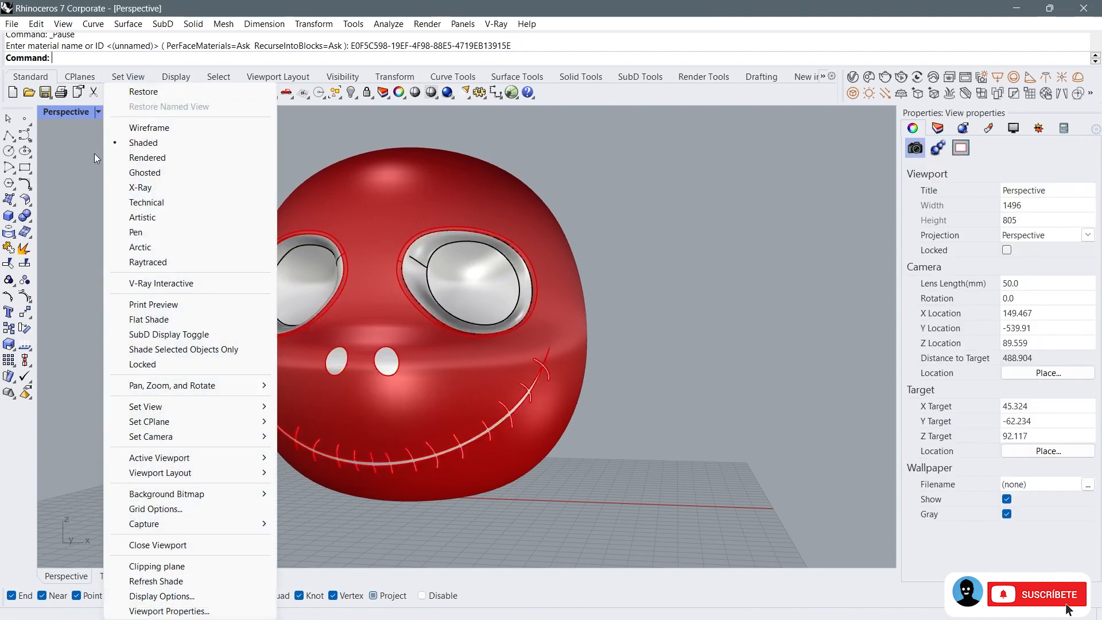
click(154, 156)
right_drag(601, 274, 477, 279)
right_drag(386, 347, 370, 132)
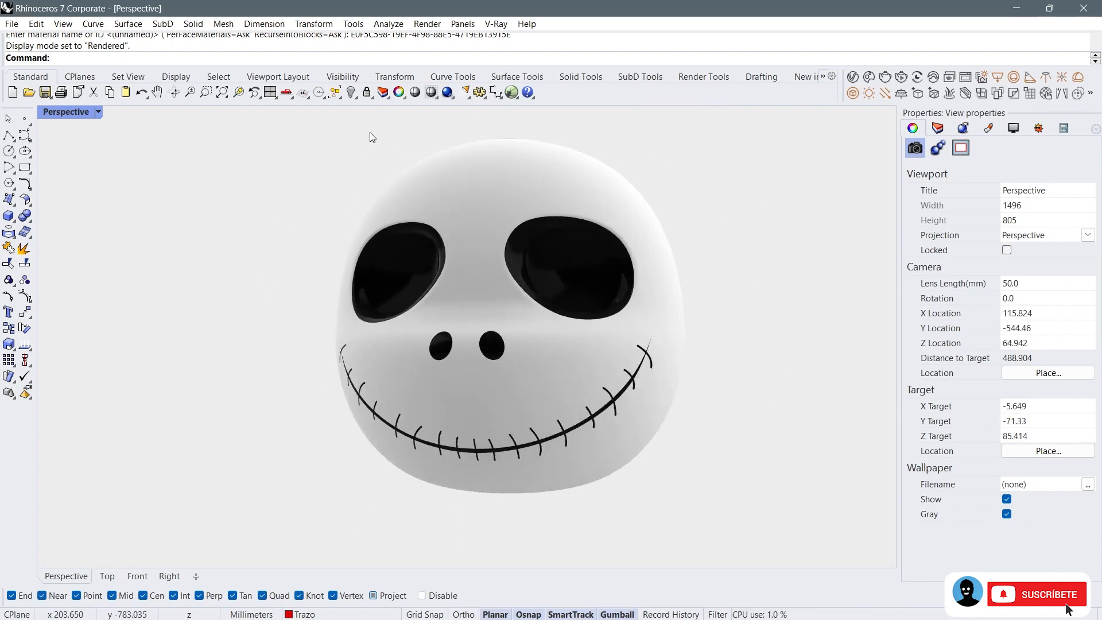
click(98, 112)
click(144, 140)
mouse_move(565, 315)
right_down()
mouse_move(602, 263)
mouse_move(548, 283)
right_up()
Step: In the Right view, draw a three-point degree 3 curve from inside the lower head down below it as the neck path
click(270, 92)
right_drag(335, 357, 322, 409)
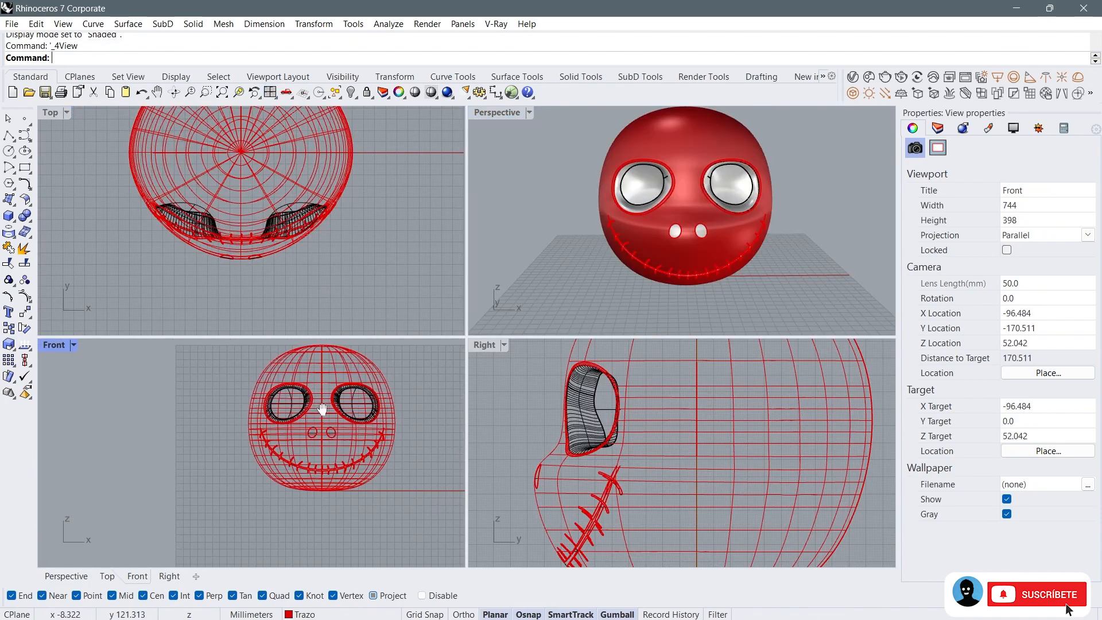
scroll(703, 383, down, 15)
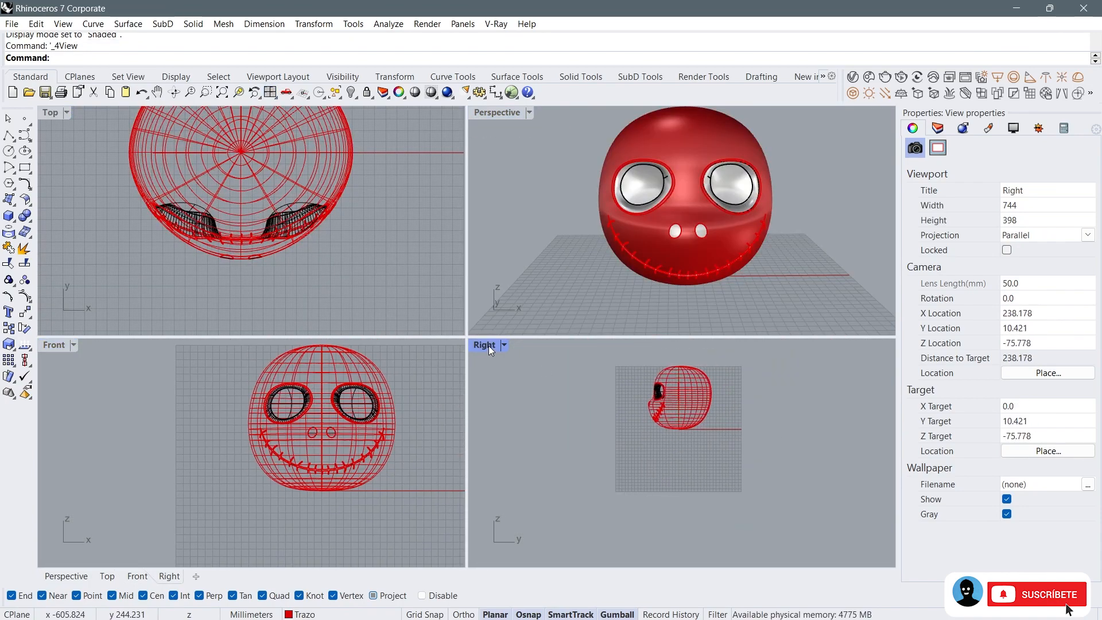
double_click(485, 345)
scroll(436, 239, up, 5)
scroll(516, 261, up, 4)
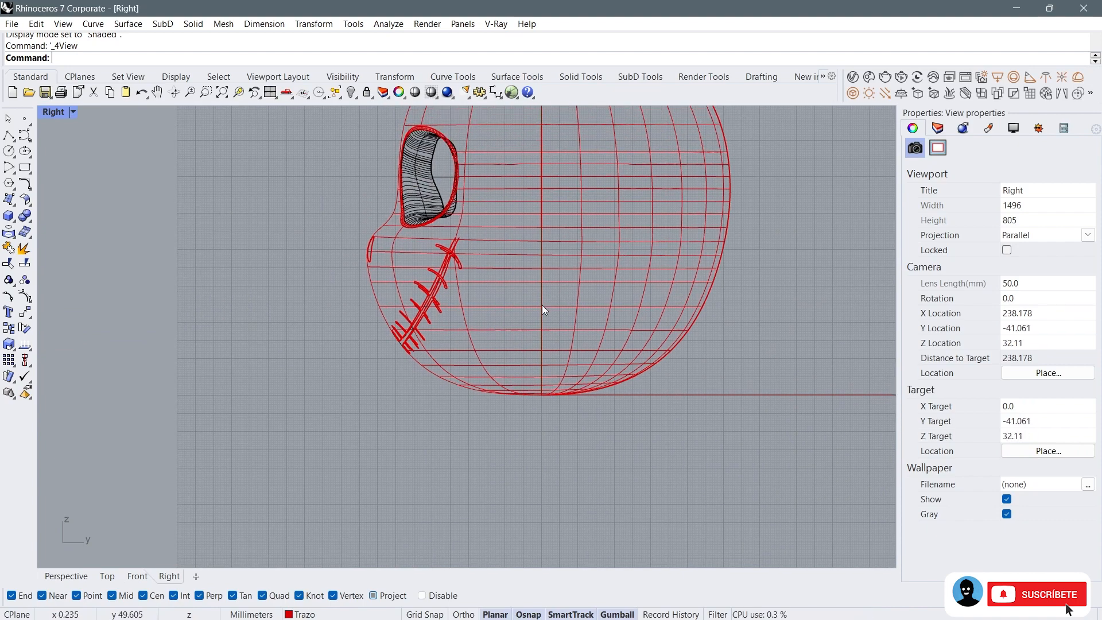
click(24, 137)
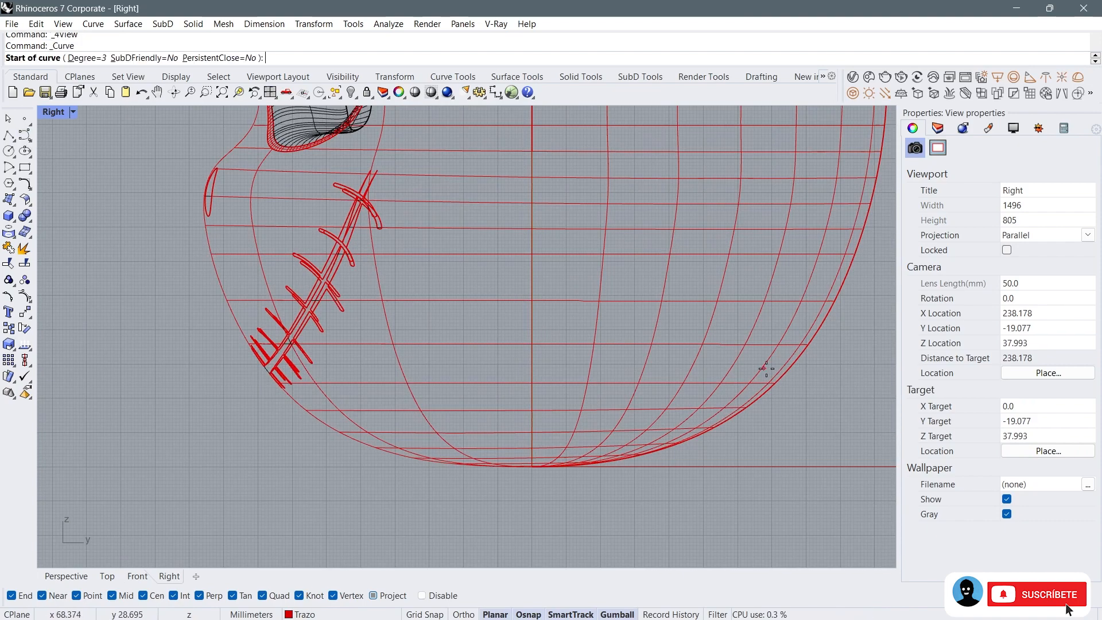
scroll(572, 377, up, 2)
click(566, 300)
scroll(667, 384, down, 3)
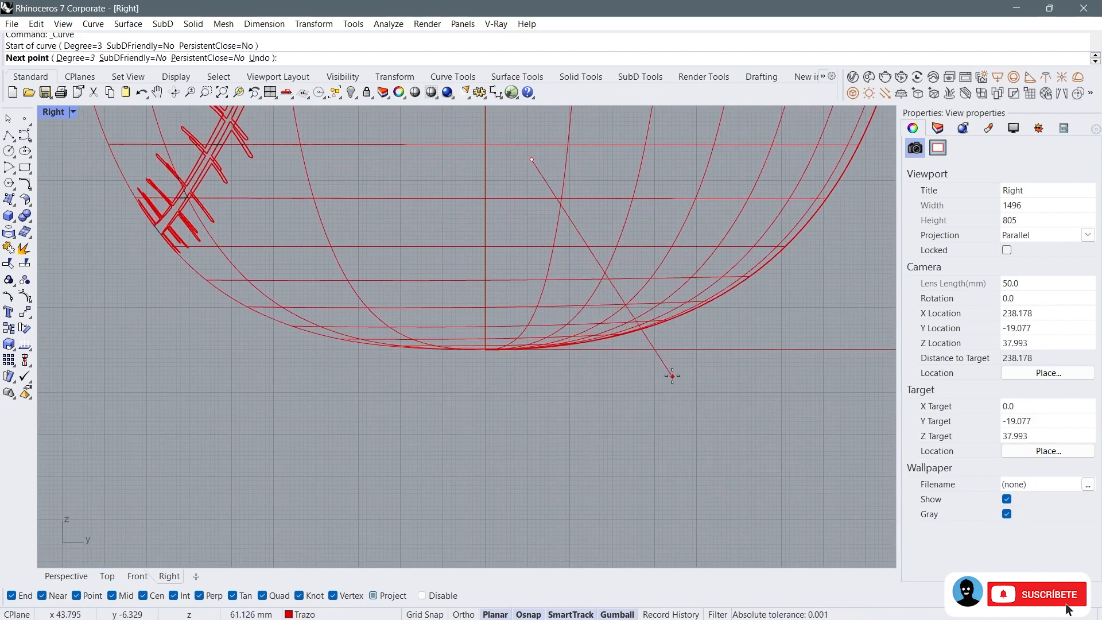
scroll(510, 288, up, 3)
scroll(625, 327, down, 4)
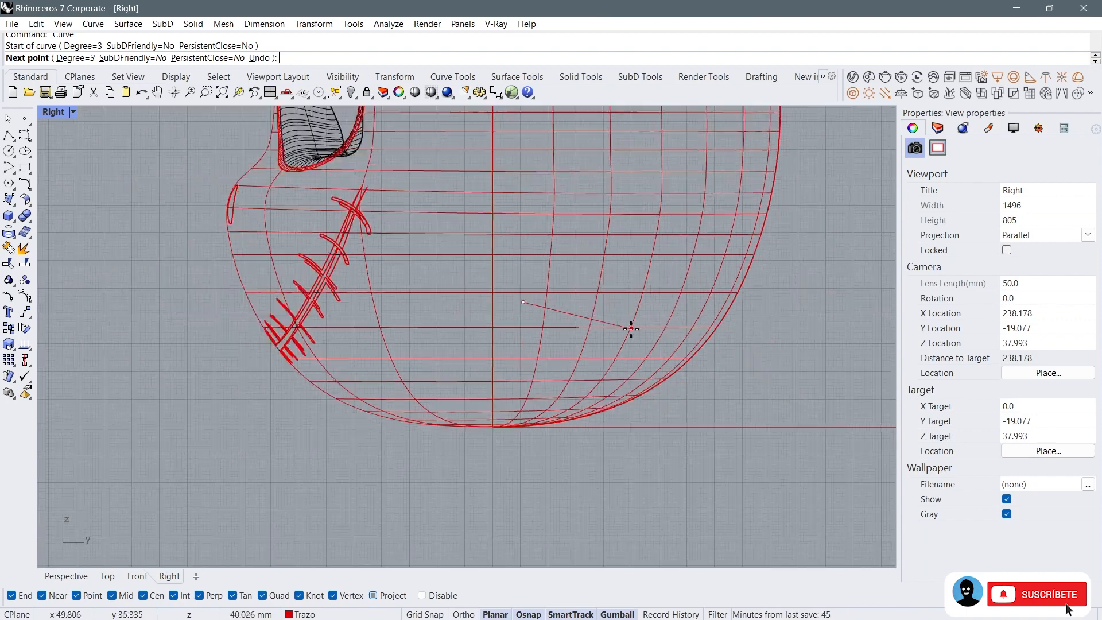
click(666, 414)
right_drag(654, 485, 629, 462)
scroll(631, 457, down, 2)
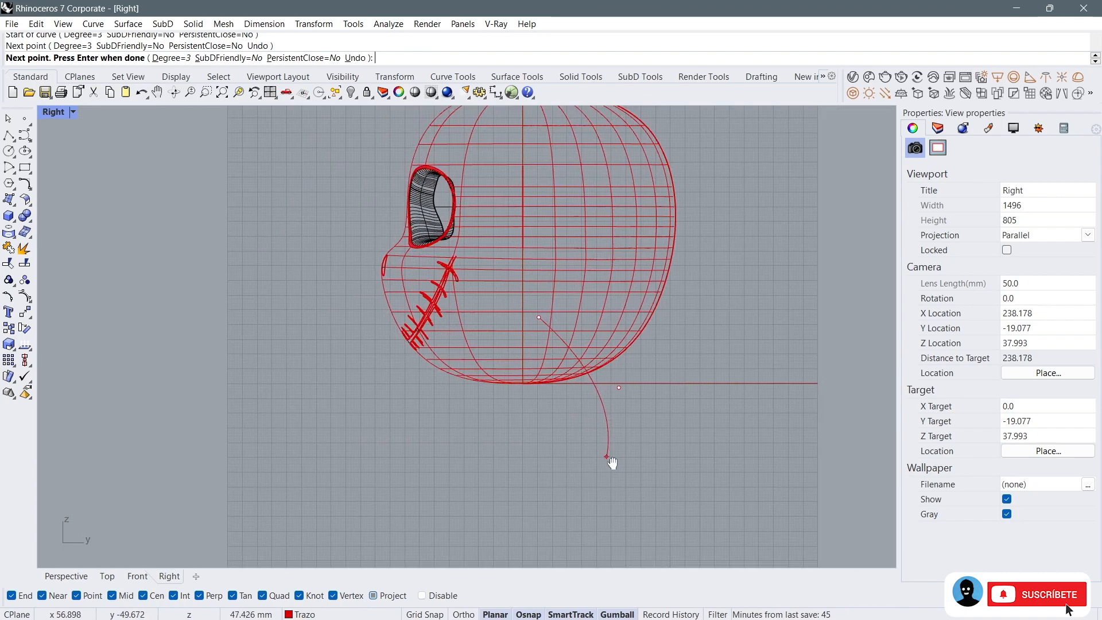
scroll(608, 470, up, 1)
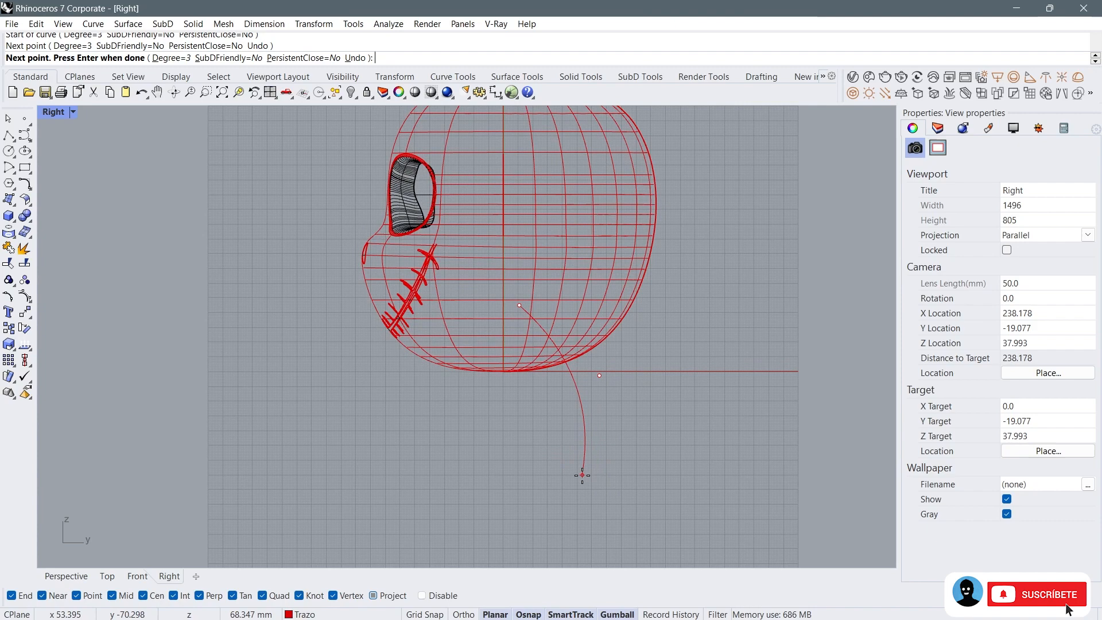
click(582, 475)
key(Return)
Step: Pull the neck curve's middle control point toward the face, and rotate the curve slightly toward vertical
click(12, 300)
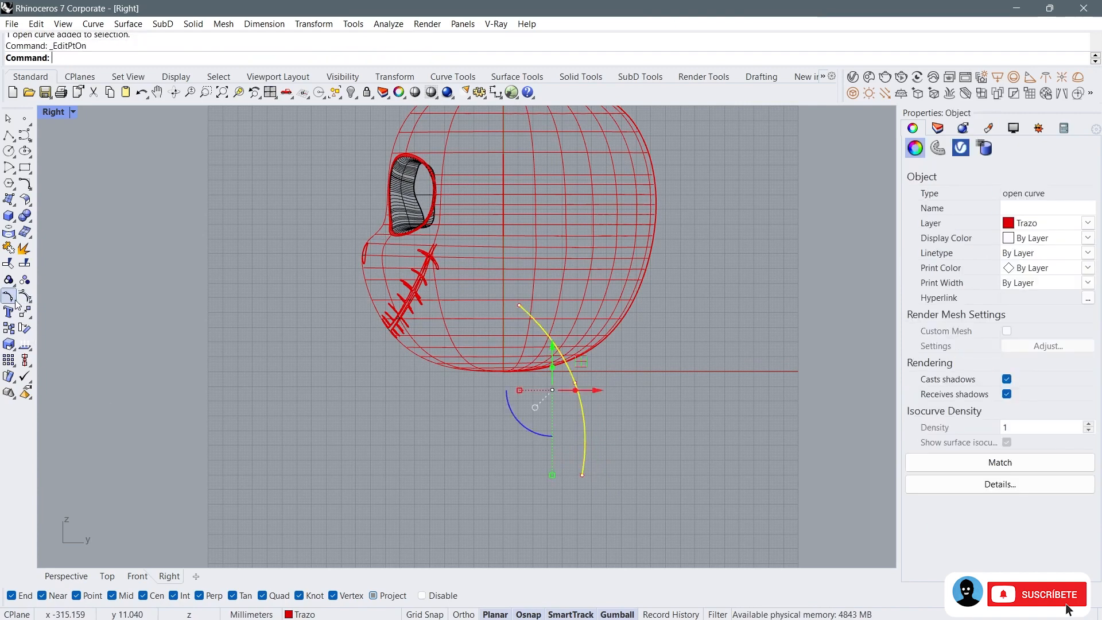
click(26, 297)
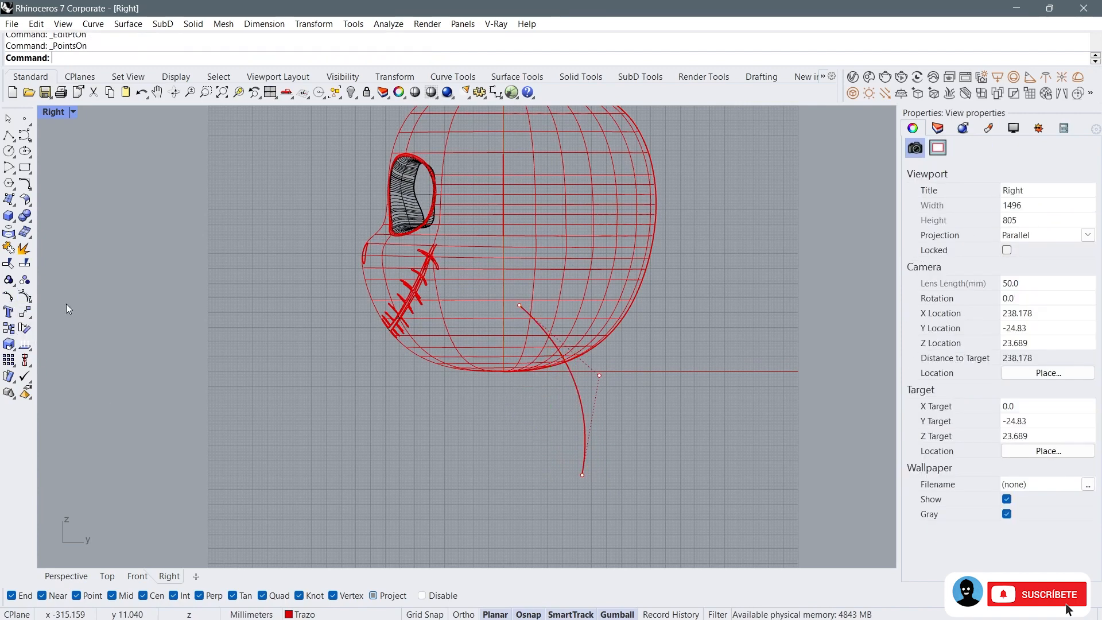
click(599, 376)
drag(633, 375, 566, 368)
click(570, 393)
drag(515, 431, 508, 432)
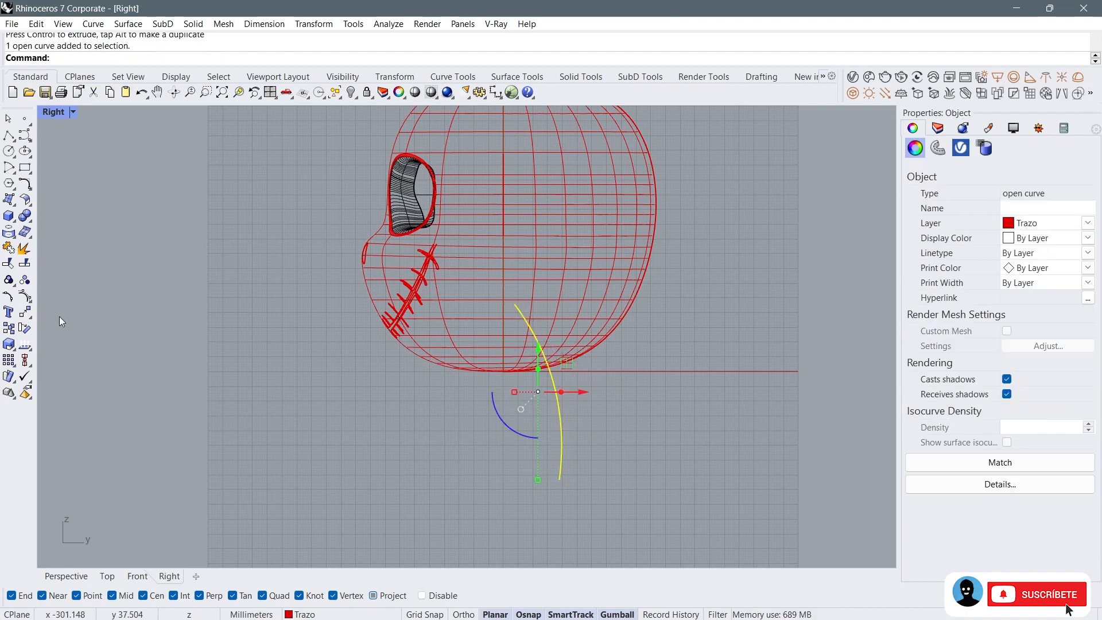
Step: Raise the neck curve's middle control point slightly to adjust its bend, and turn the control points off
click(26, 297)
scroll(563, 333, up, 2)
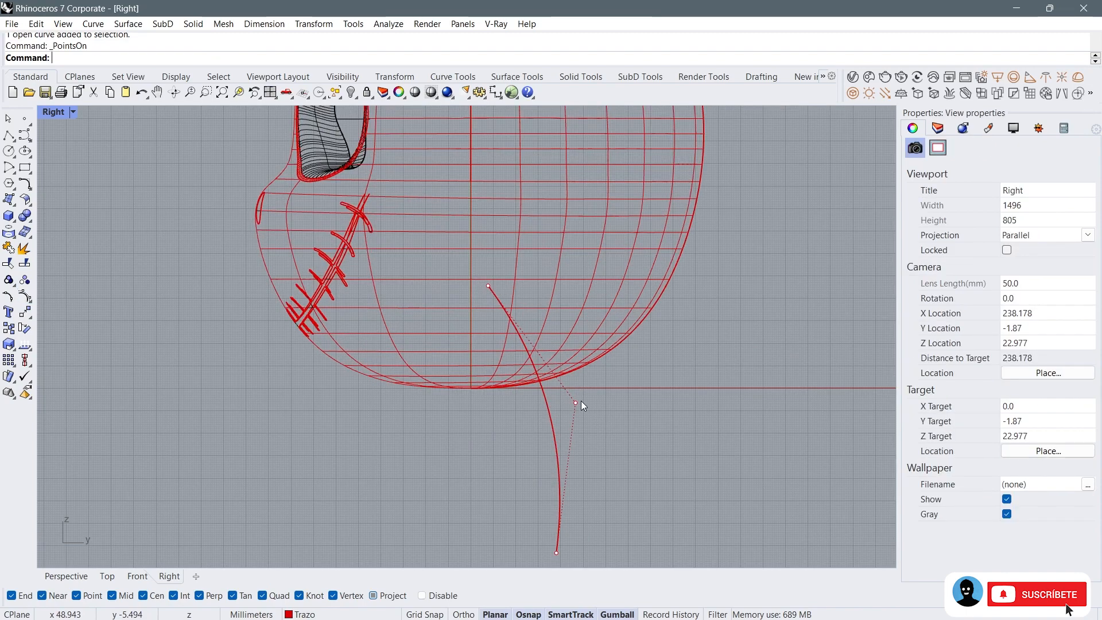
click(576, 402)
drag(601, 382, 605, 356)
key(Escape)
scroll(597, 361, down, 3)
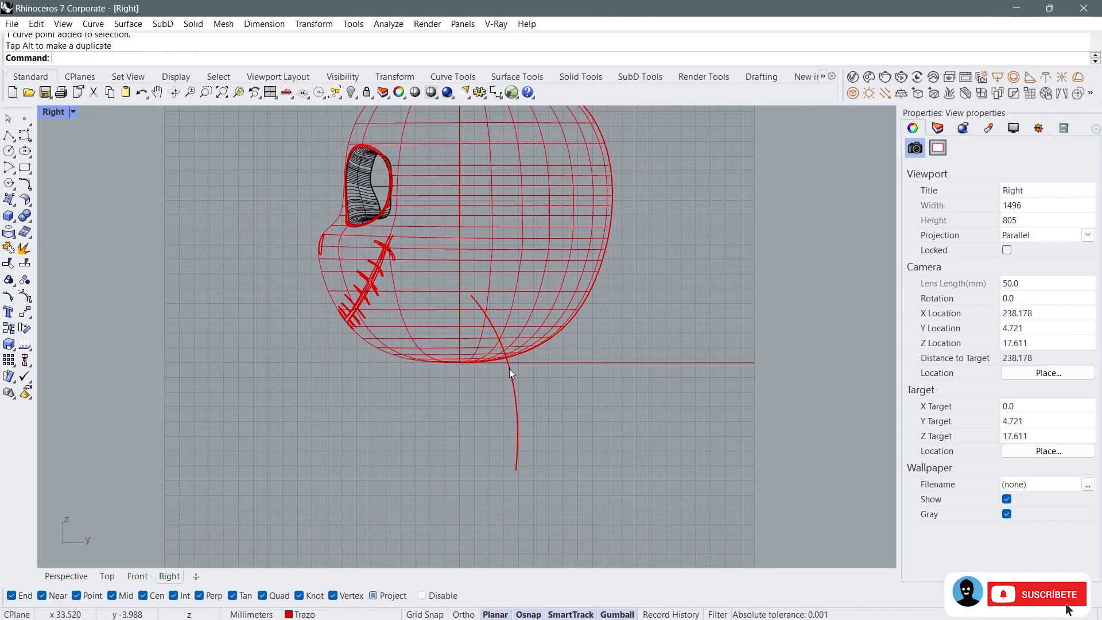
Step: Create a flat-capped pipe along the neck curve with a start radius of about 25.8 mm and end radius of about 28.5 mm
click(508, 367)
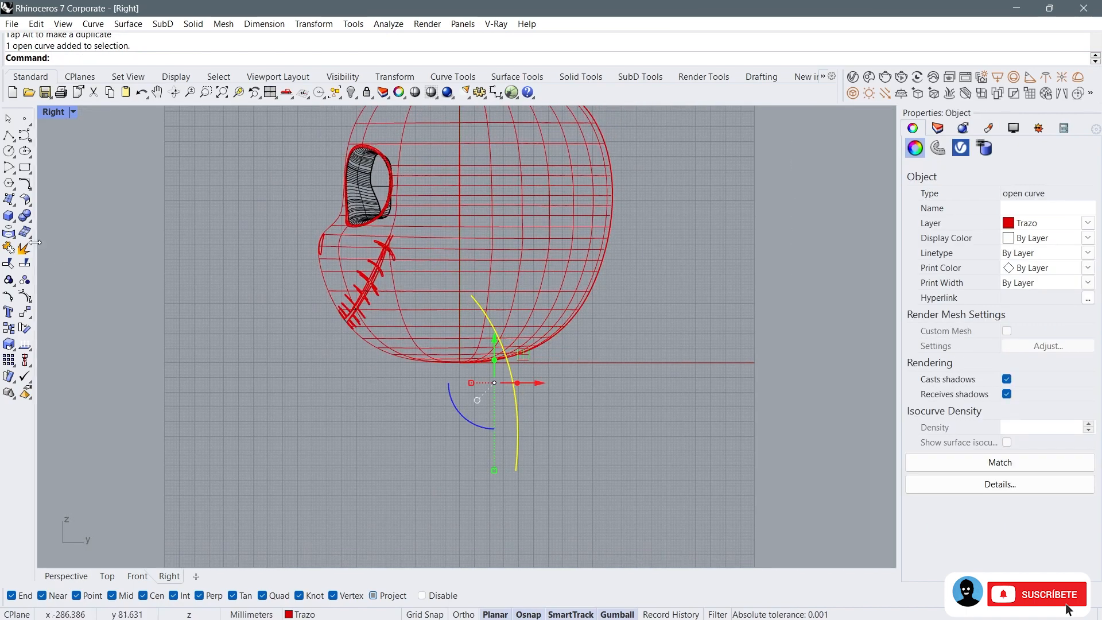
click(9, 216)
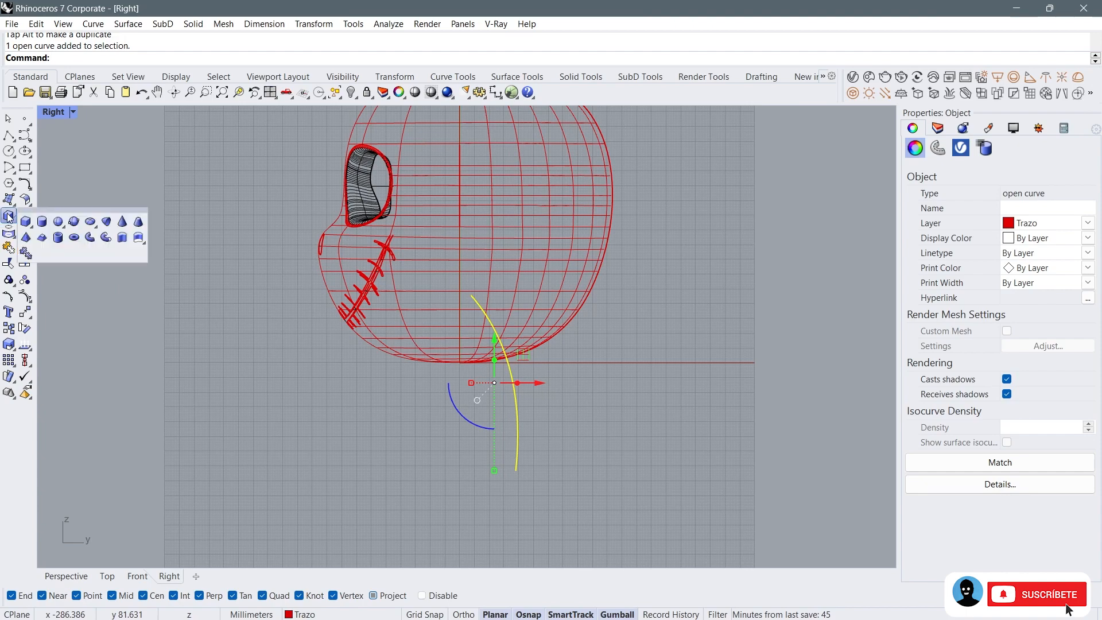
click(90, 240)
scroll(492, 278, up, 3)
click(509, 120)
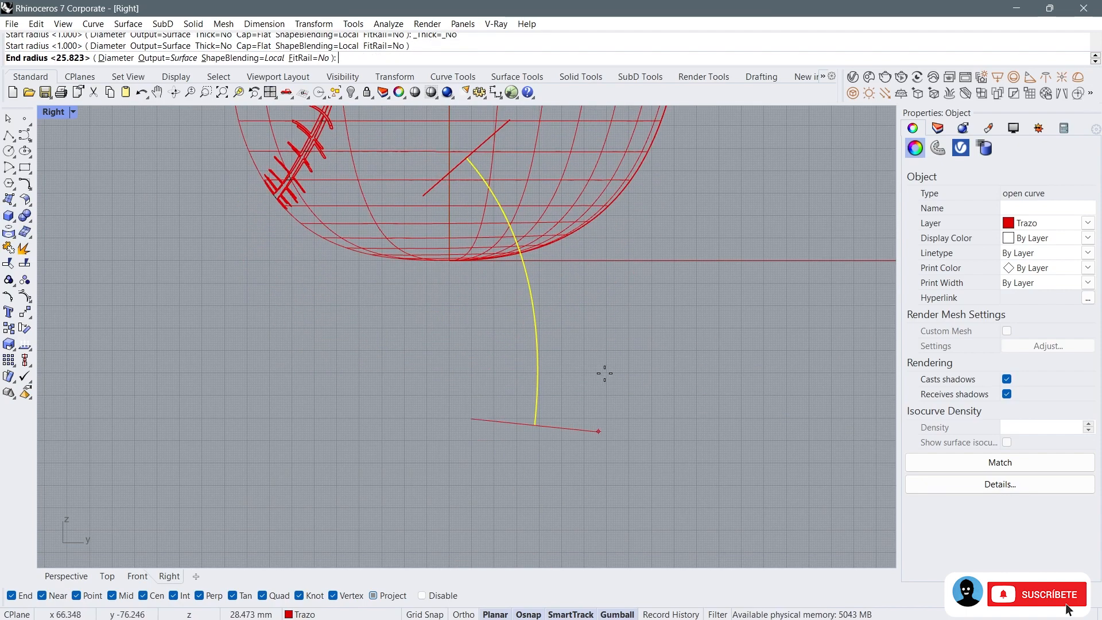
click(605, 374)
key(Return)
scroll(577, 331, down, 3)
scroll(442, 230, up, 2)
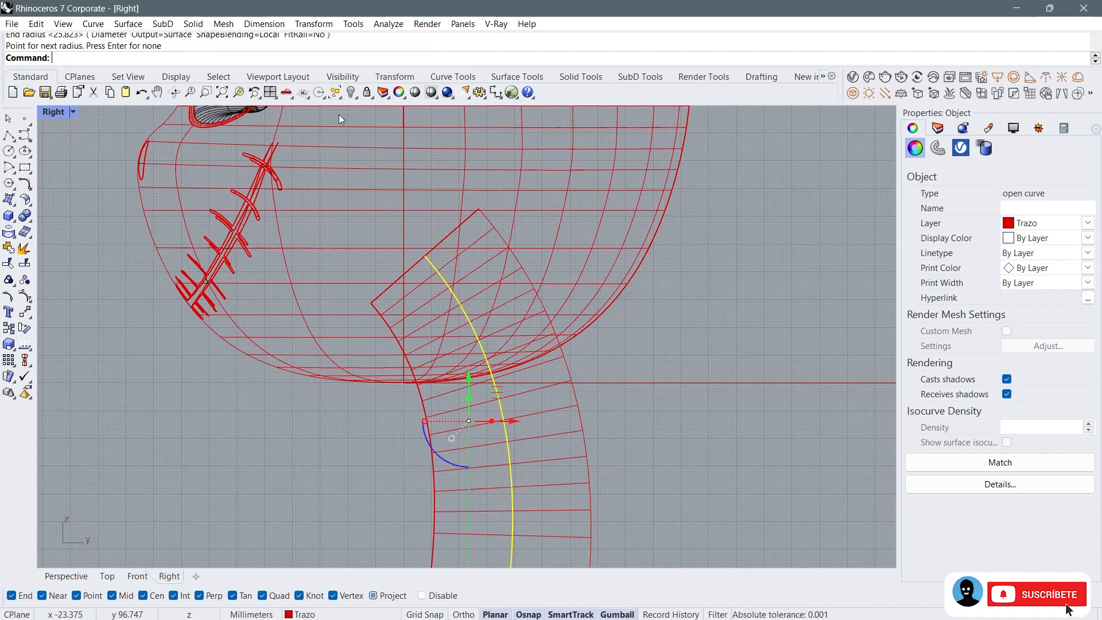
Step: Return to the four-viewport layout and set the Perspective view to Wireframe display
click(301, 94)
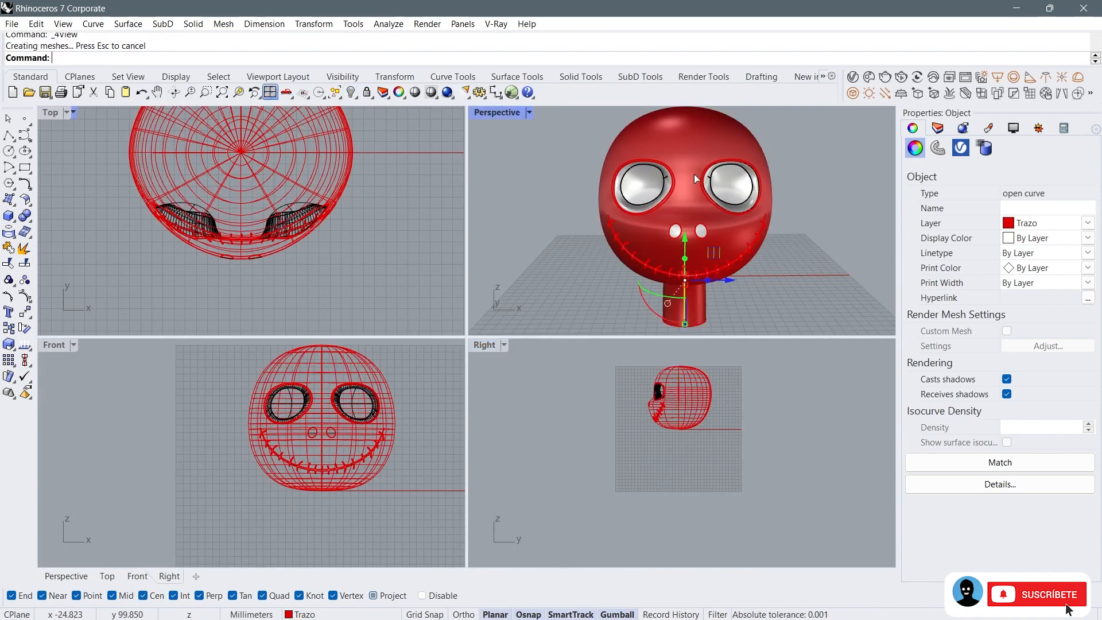
click(504, 157)
click(529, 113)
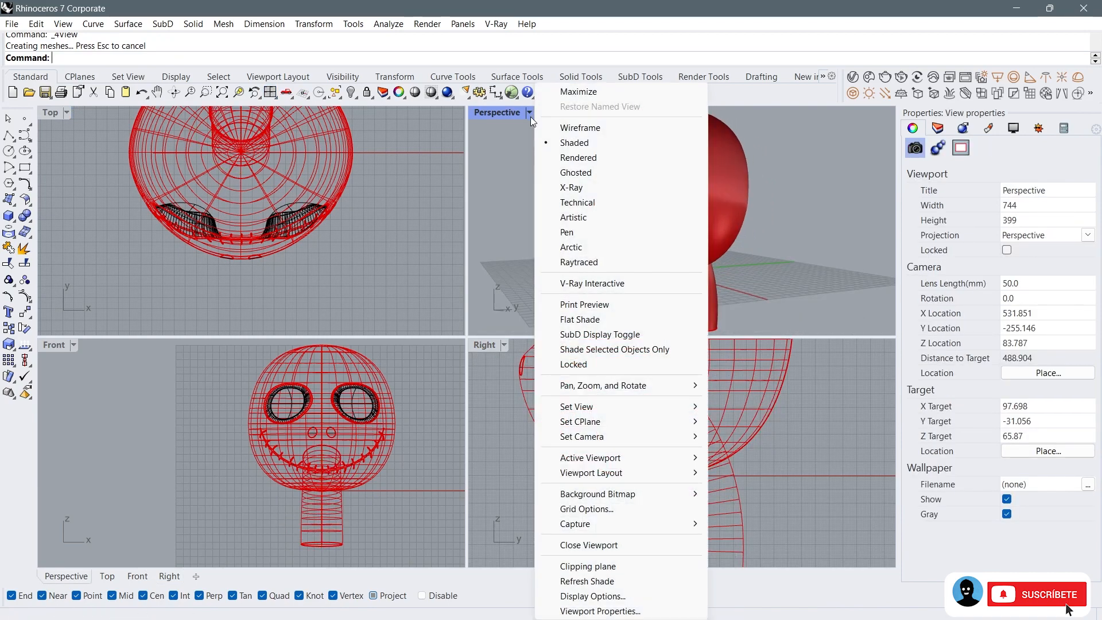
click(579, 128)
scroll(622, 195, up, 2)
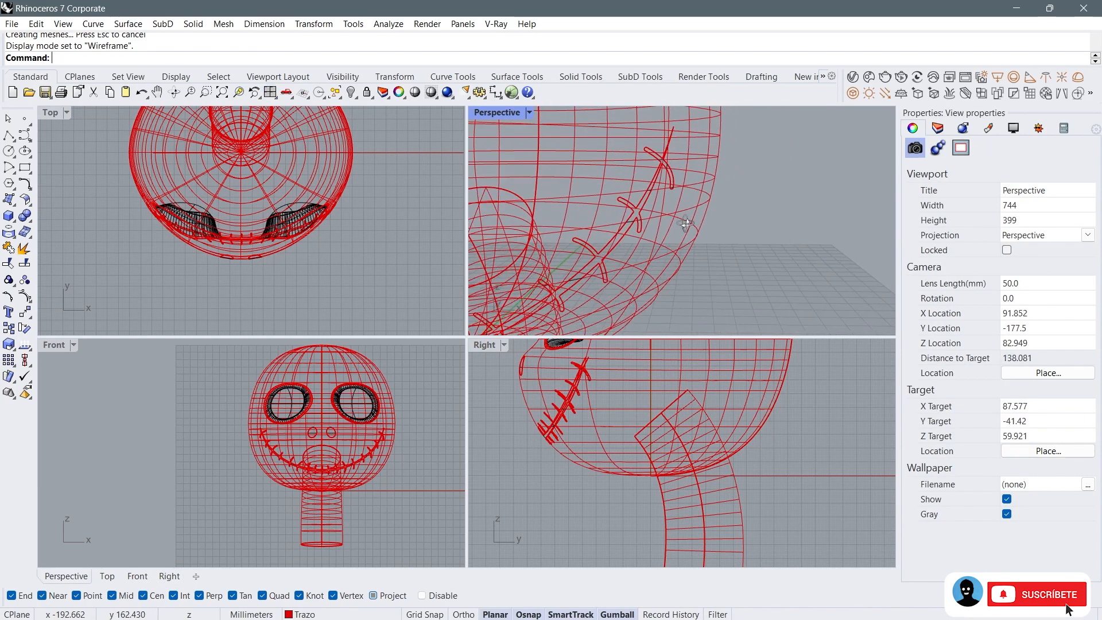
scroll(637, 241, down, 4)
Step: Try to scale the neck pipe's bottom edge, and undo the scaling
click(648, 260)
right_drag(648, 260, 663, 430)
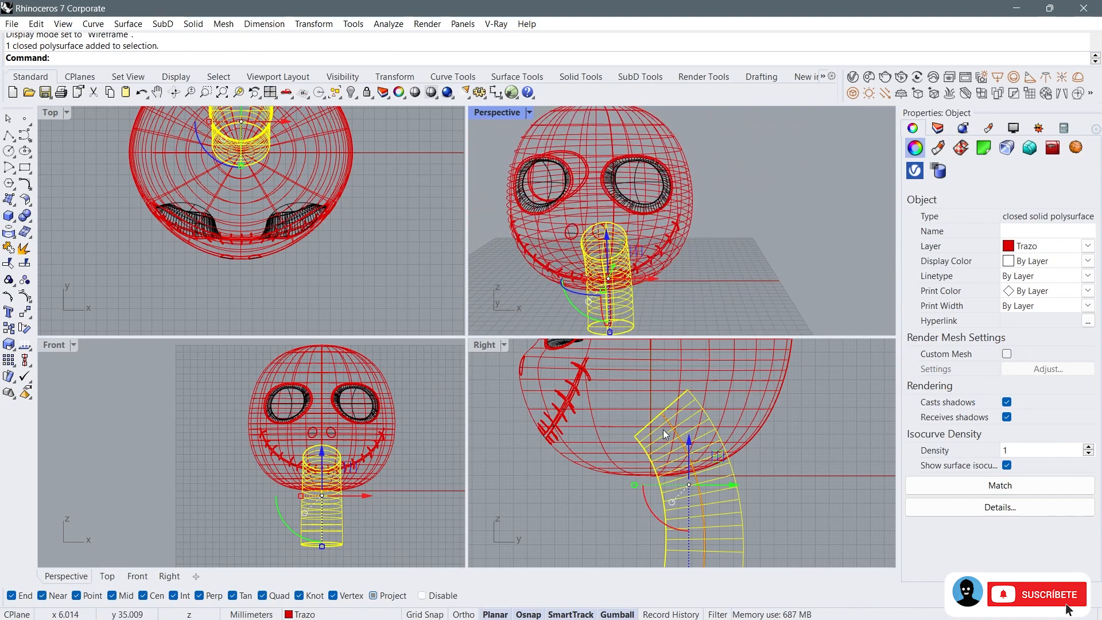
scroll(668, 439, down, 3)
click(631, 483)
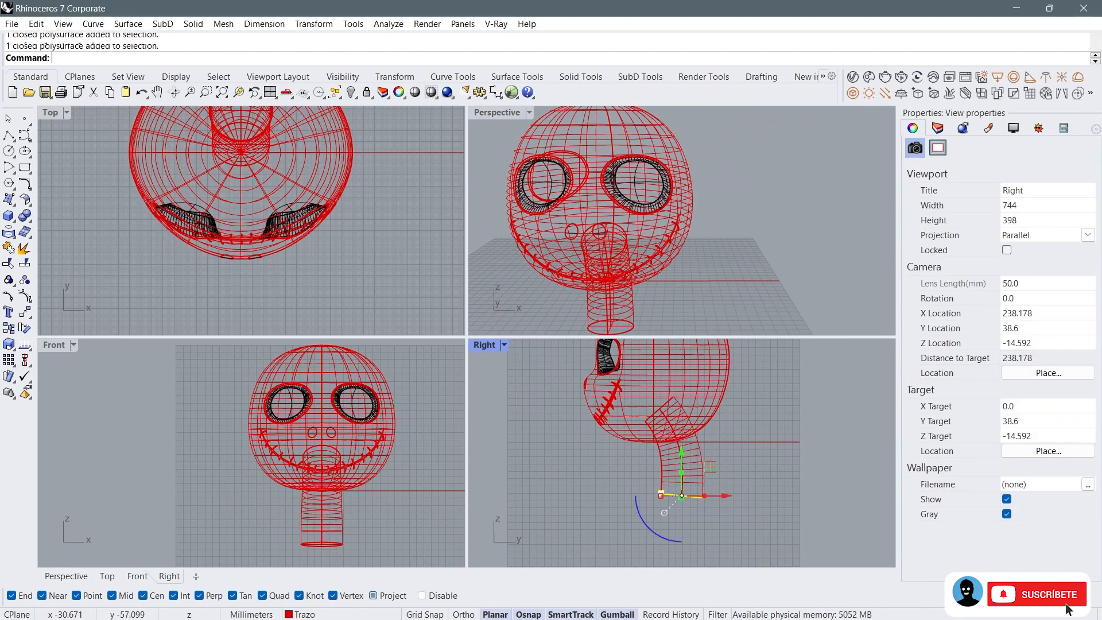
scroll(623, 322, up, 5)
shift+drag(597, 325, 598, 329)
right_drag(594, 281, 623, 211)
key(ctrl+z)
Step: Maximize the Perspective view, and hide the two objects picked within the head and neck wireframe
double_click(509, 111)
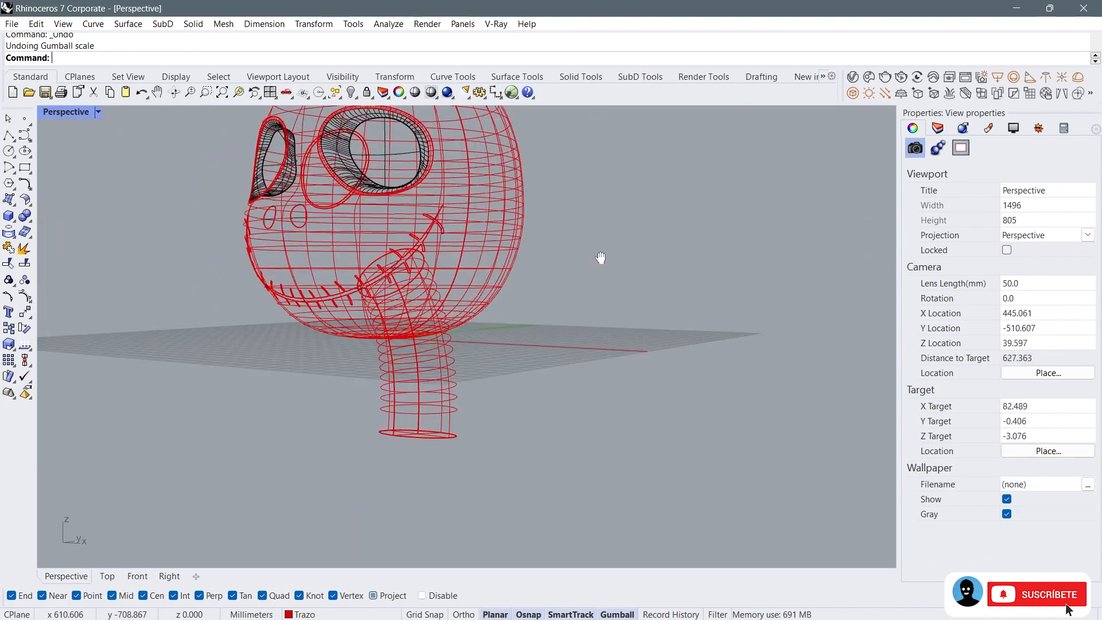
shift+right_drag(600, 257, 666, 310)
click(222, 93)
right_drag(287, 268, 379, 245)
scroll(379, 243, up, 14)
click(379, 243)
shift+click(386, 252)
click(352, 92)
Step: Set the Perspective view to Shaded and inspect where the neck pipe meets the underside of the head
scroll(457, 265, down, 8)
mouse_move(457, 265)
right_down()
mouse_move(361, 283)
mouse_move(525, 523)
mouse_move(551, 347)
mouse_move(130, 140)
right_up()
right_click(130, 140)
click(138, 142)
right_drag(351, 350, 528, 297)
click(436, 267)
click(546, 291)
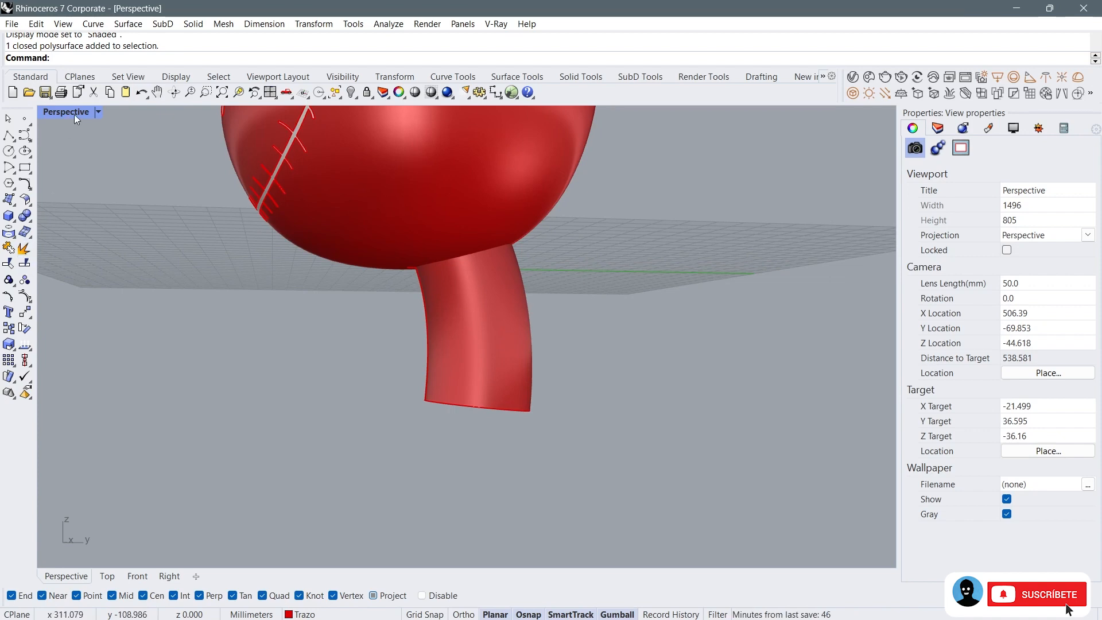
Step: Set the Perspective view to Ghosted display so the neck pipe inside the head can be seen
click(96, 113)
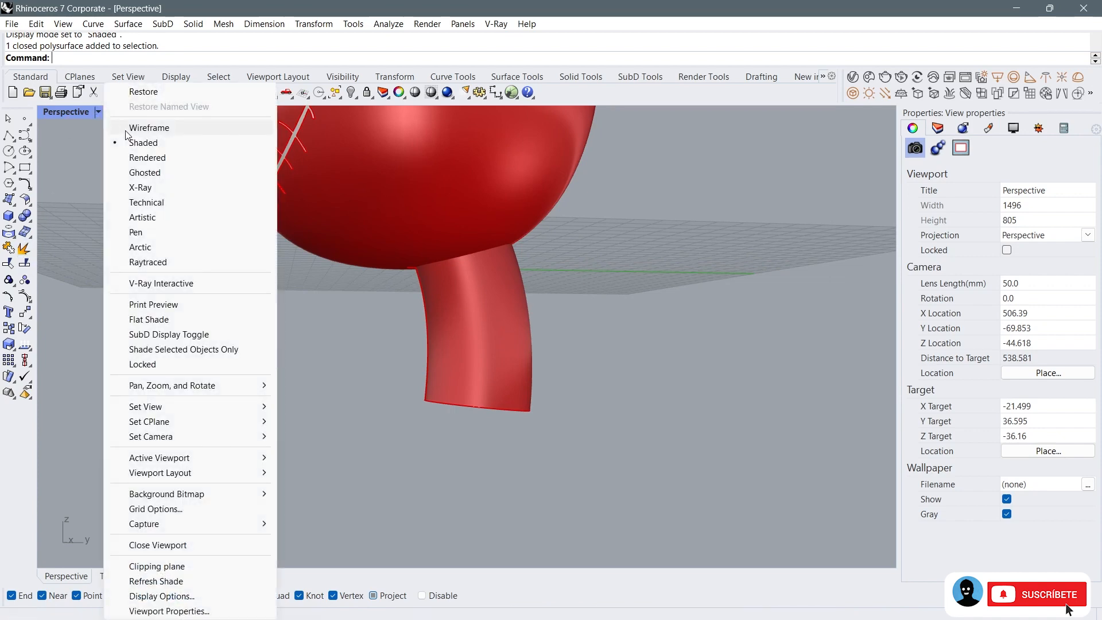
click(144, 173)
right_drag(501, 298, 453, 261)
scroll(477, 250, up, 3)
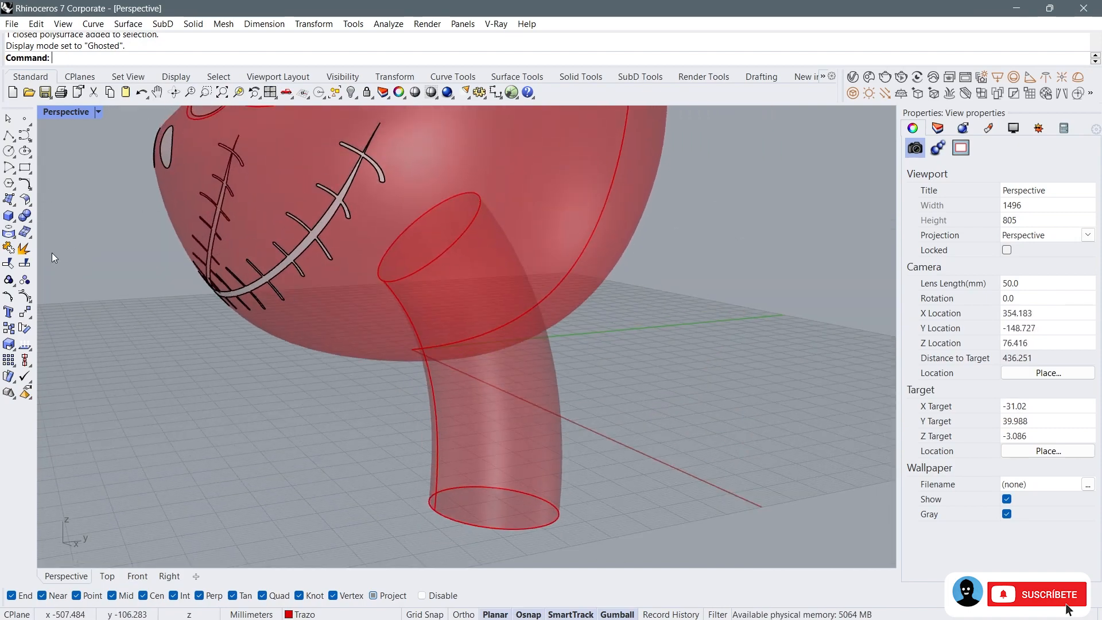
Step: Trim away the part of the neck pipe inside the head, using the head as the cutting object
click(9, 264)
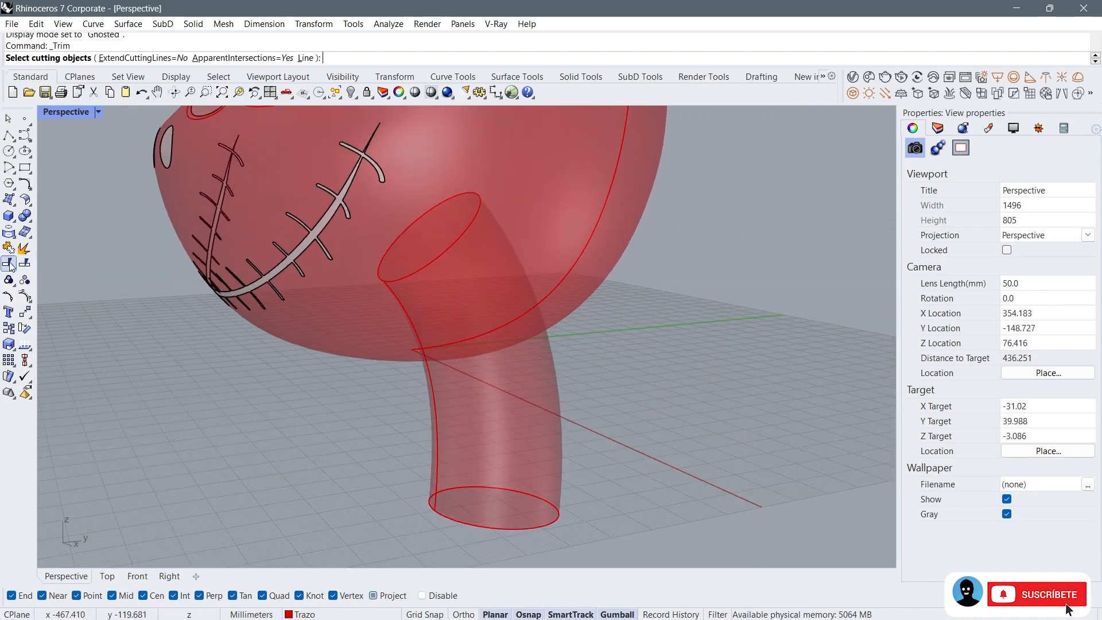
click(597, 259)
key(Return)
scroll(466, 239, up, 4)
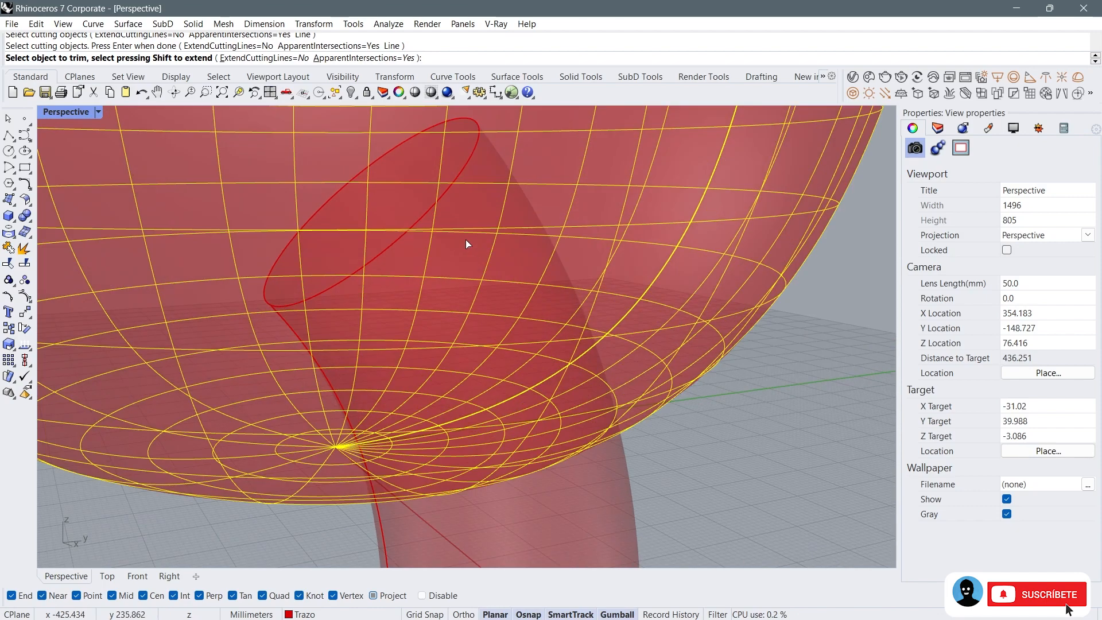
click(445, 197)
scroll(442, 198, down, 5)
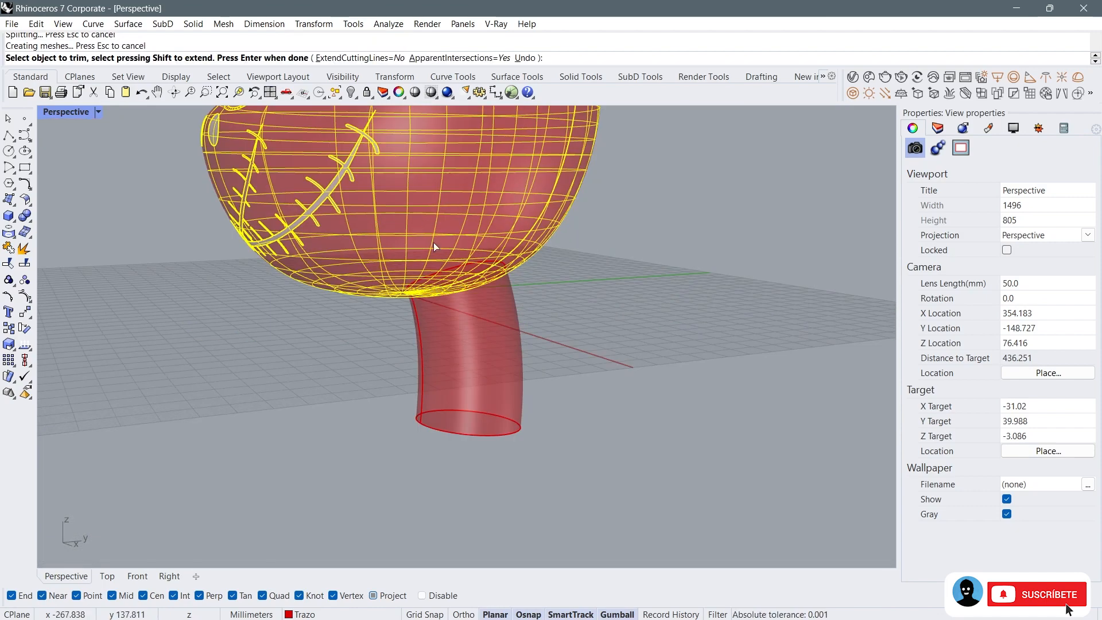
key(Return)
right_drag(517, 269, 596, 256)
right_drag(424, 293, 332, 267)
click(14, 218)
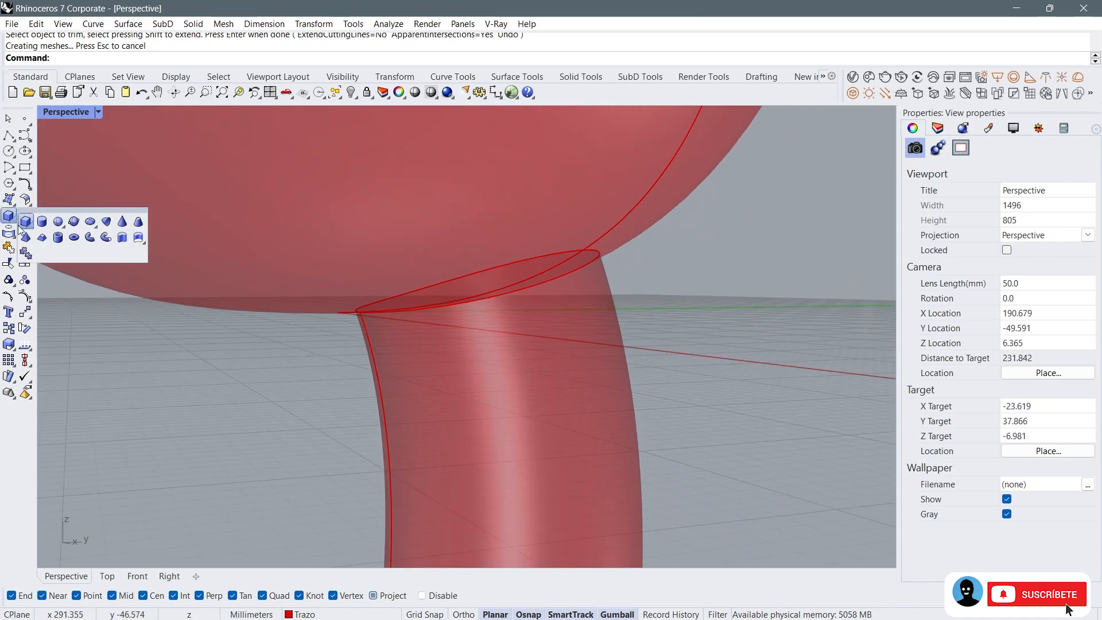
click(90, 238)
right_drag(447, 308, 507, 297)
click(475, 278)
scroll(583, 291, up, 2)
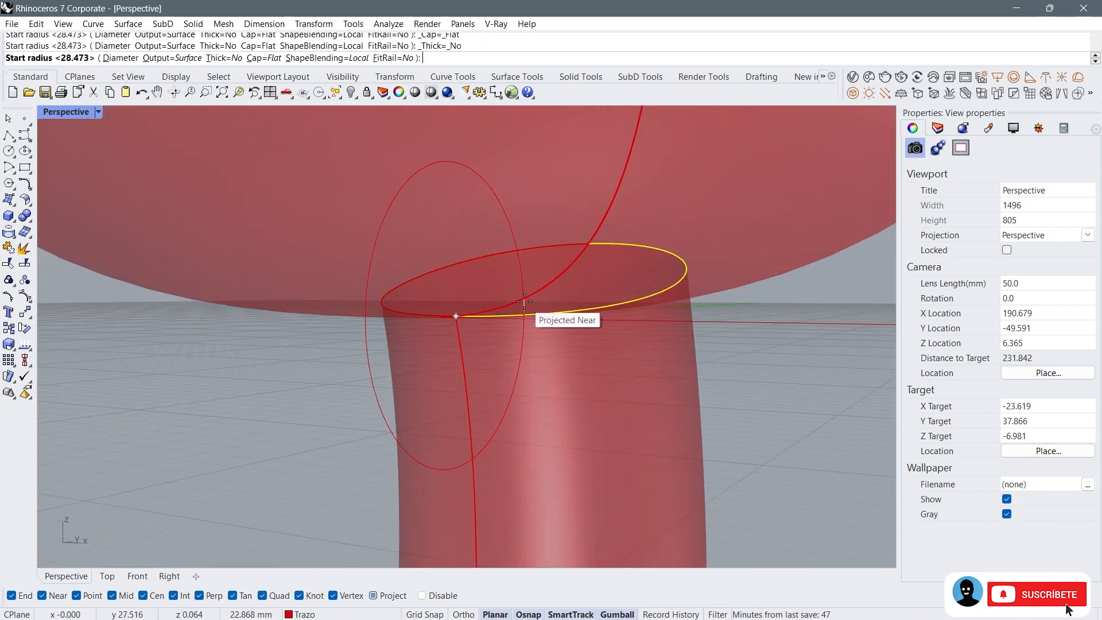
key(Escape)
right_drag(531, 300, 430, 212)
Step: Create a closed pipe along the neck's upper edge where it meets the head, picking the rail with ChainEdges
key(Return)
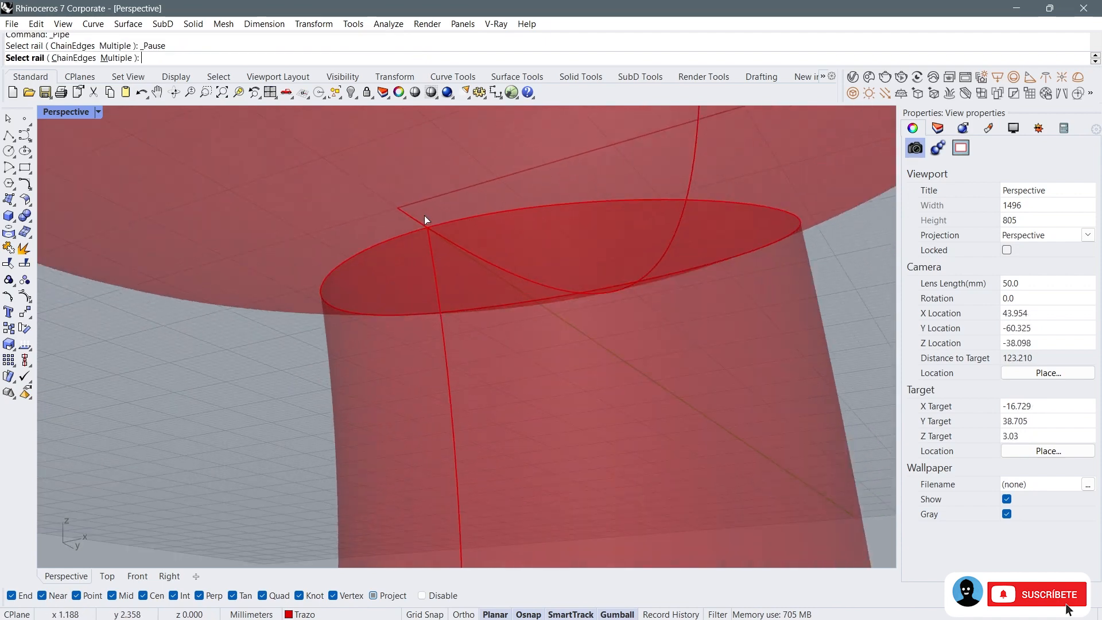
click(77, 62)
click(366, 249)
scroll(521, 274, down, 5)
right_drag(530, 271, 501, 264)
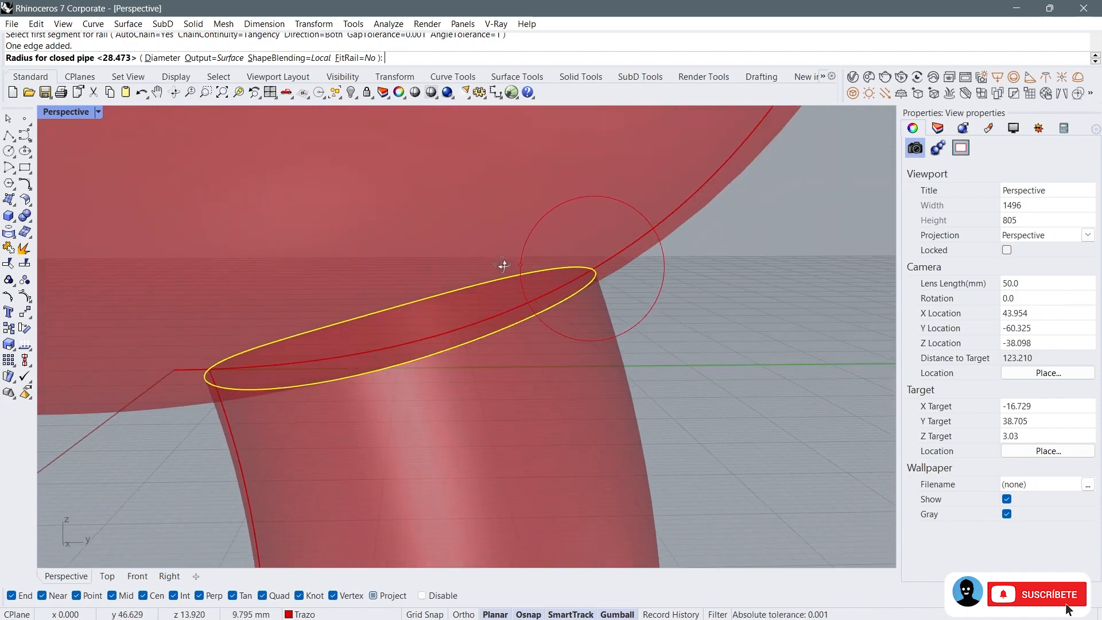
click(548, 252)
key(Return)
right_drag(551, 248, 331, 246)
click(331, 251)
key(Escape)
click(557, 259)
right_drag(619, 255, 663, 280)
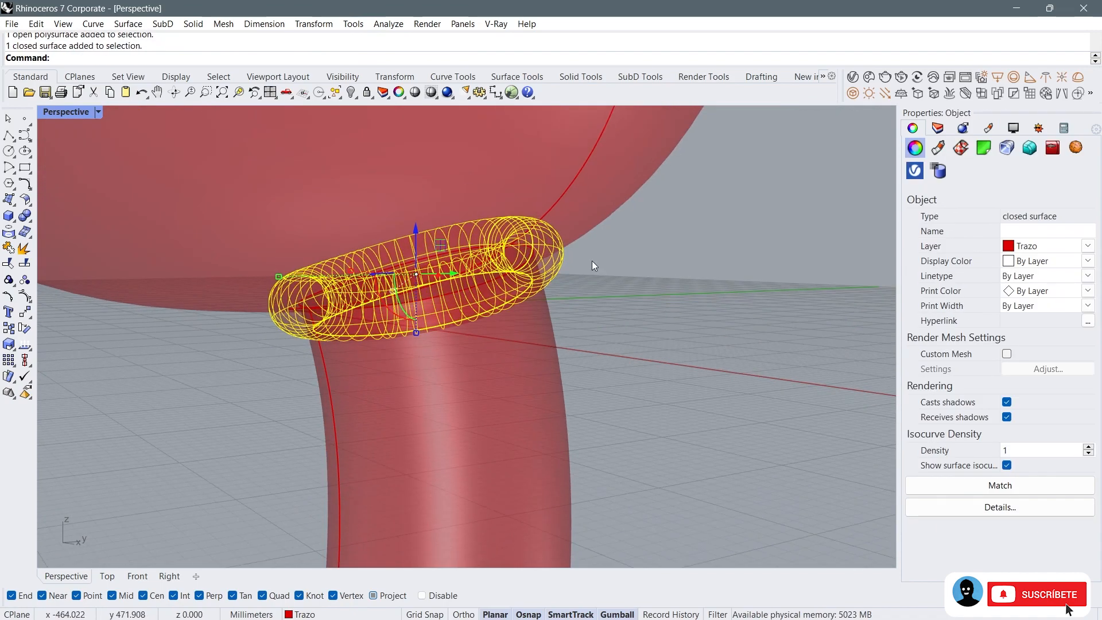
key(Escape)
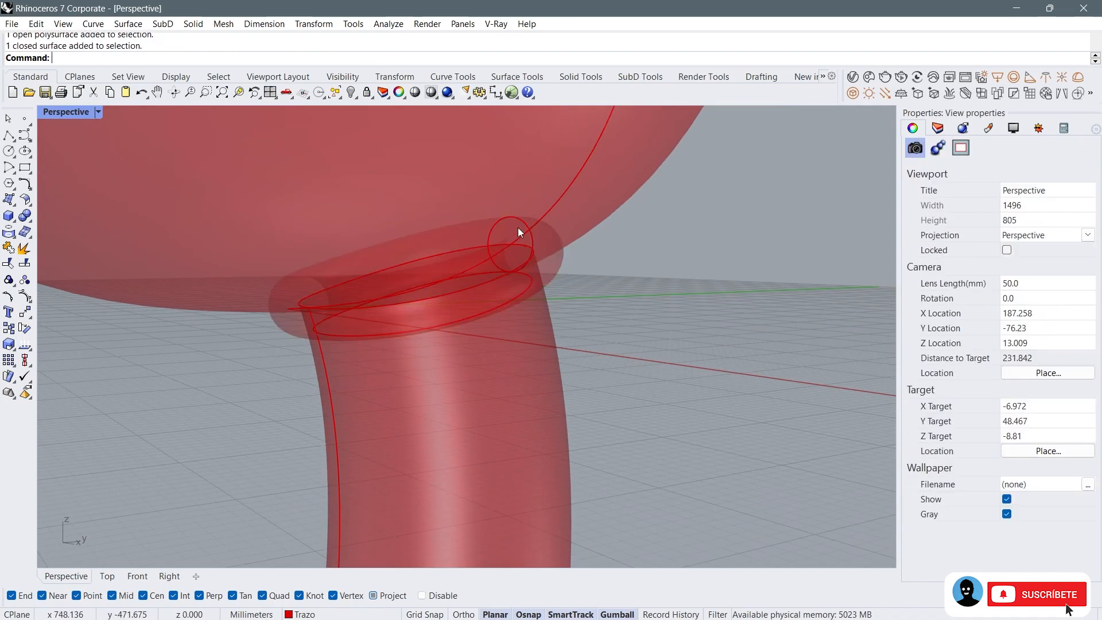
Step: Try to split the head and neck with the pipe around their joint
click(25, 265)
click(388, 382)
click(283, 199)
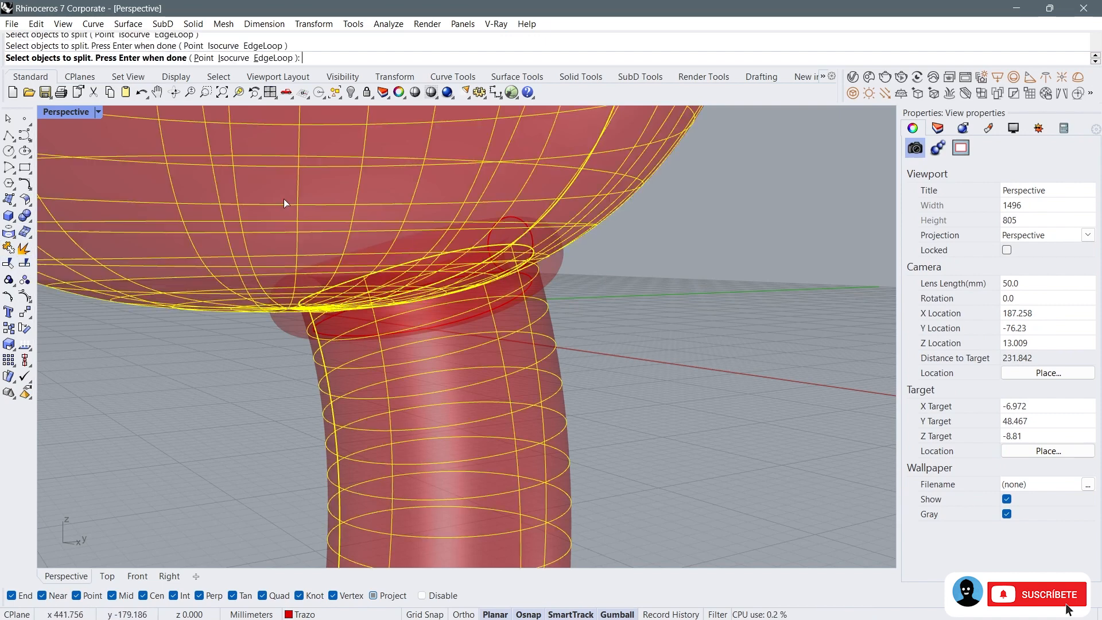
key(Return)
click(289, 325)
key(Return)
Step: Split both the head and the neck, using the closed pipe around their joint as the cutting object
key(Return)
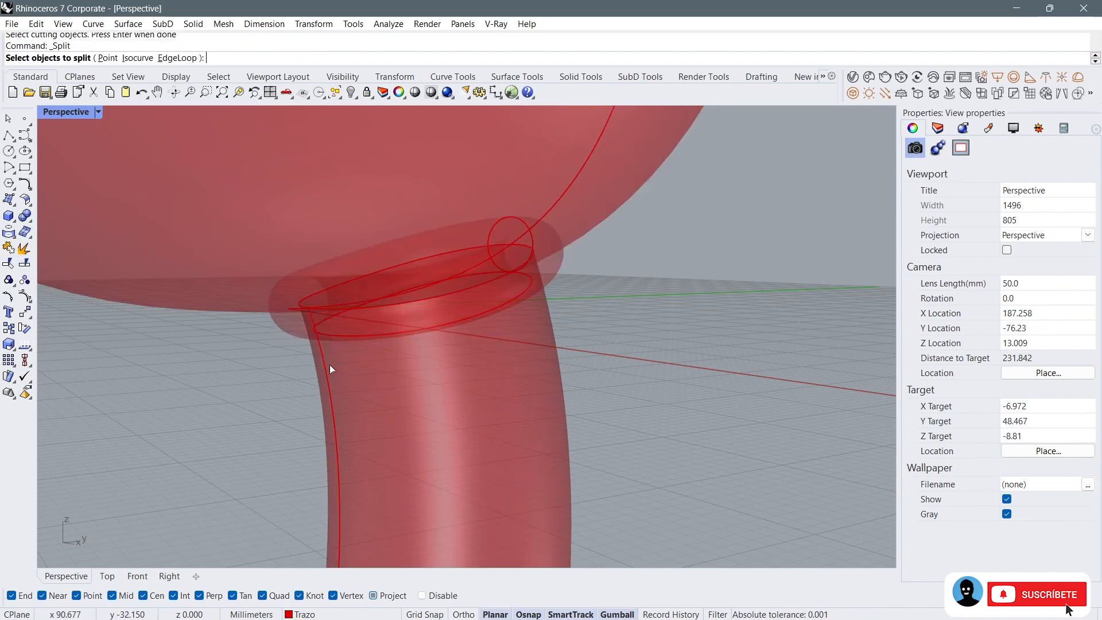
click(330, 363)
click(295, 245)
right_drag(652, 235, 619, 223)
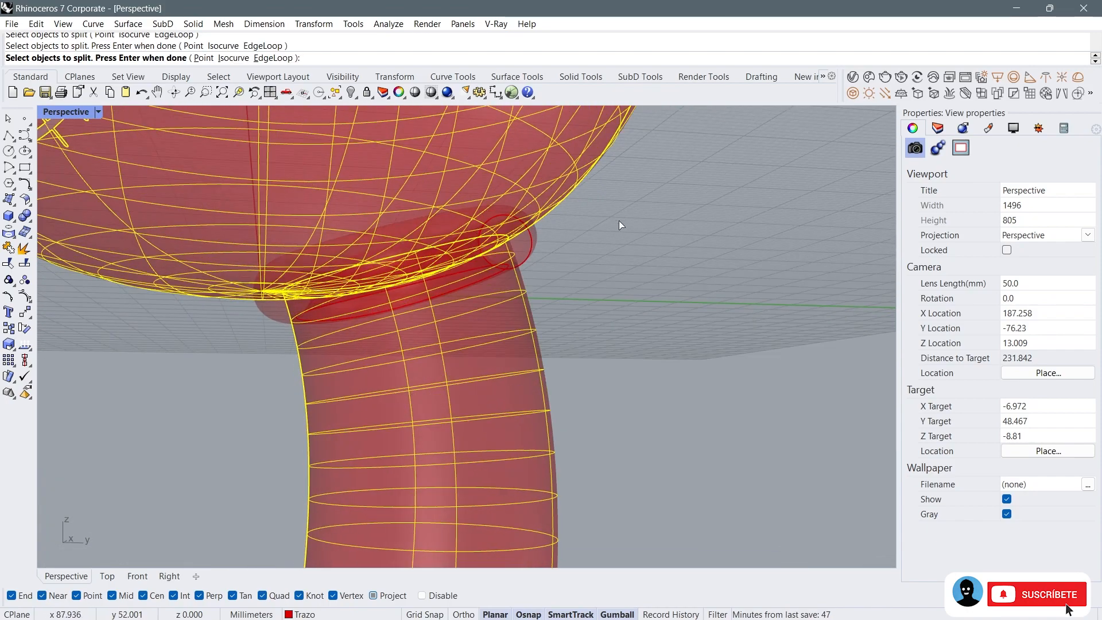
key(Return)
click(534, 243)
right_drag(542, 245, 628, 270)
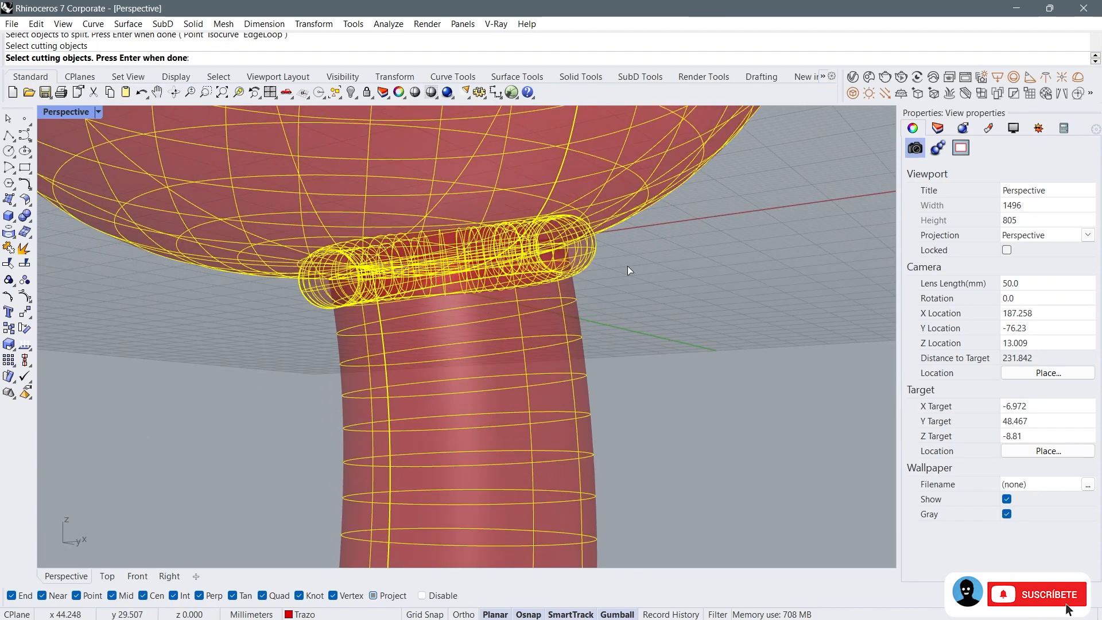
key(Return)
Step: Delete the cutting pipe and the leftover split pieces to leave a gap between head and neck
click(572, 264)
key(Delete)
right_drag(570, 260, 385, 254)
click(474, 242)
key(Delete)
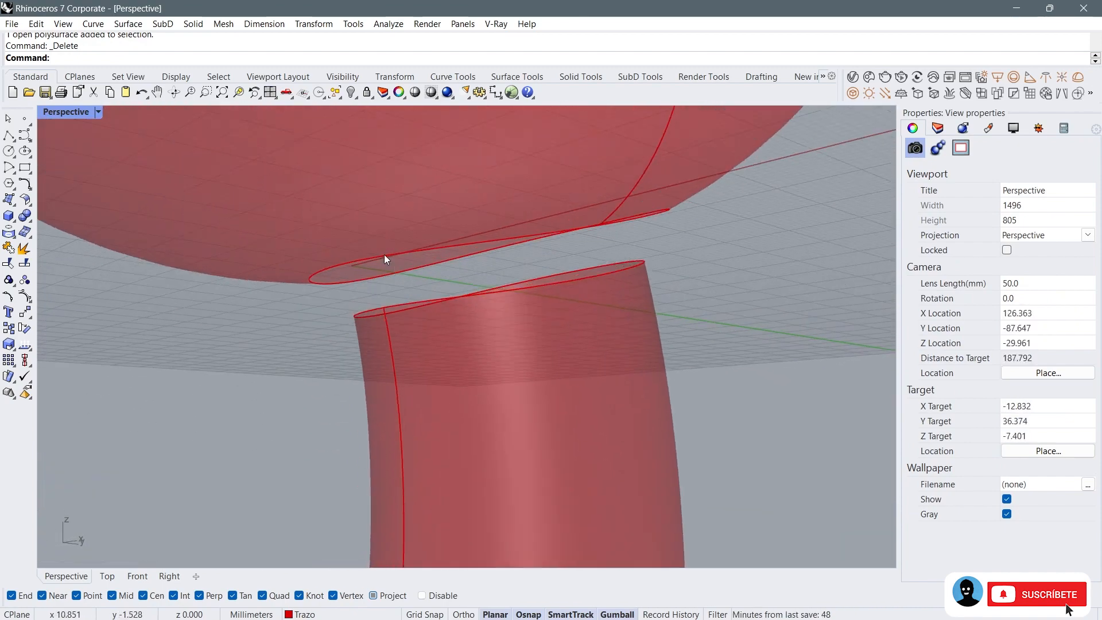
Step: Start a Blend Surface between the head's opening edge, picked with ChainEdges, and the neck's upper edge
click(128, 24)
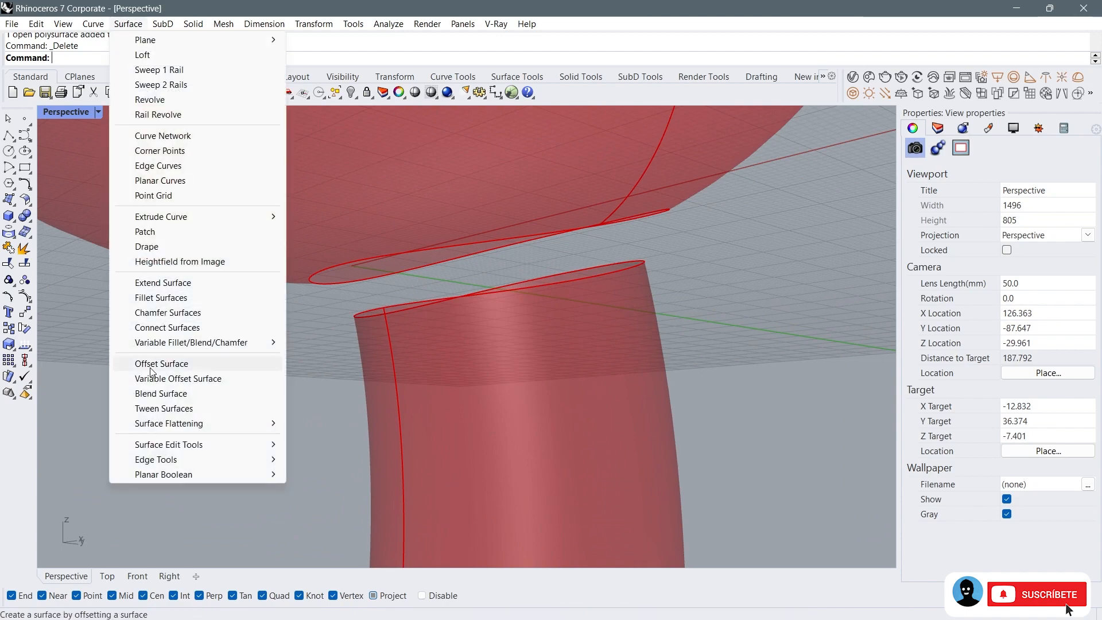
click(161, 394)
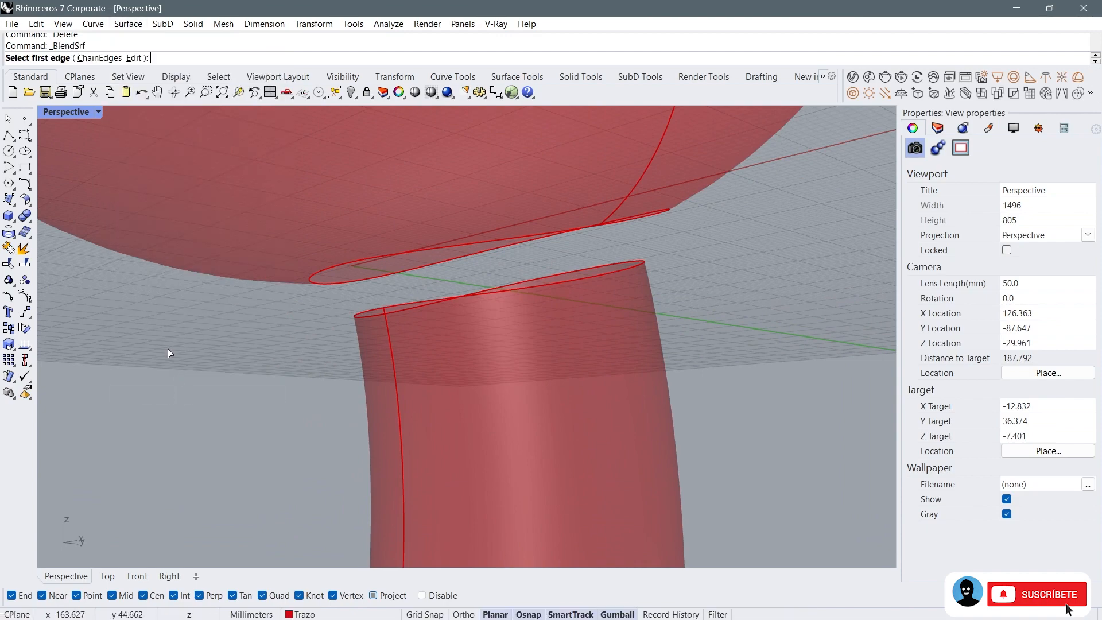
click(99, 58)
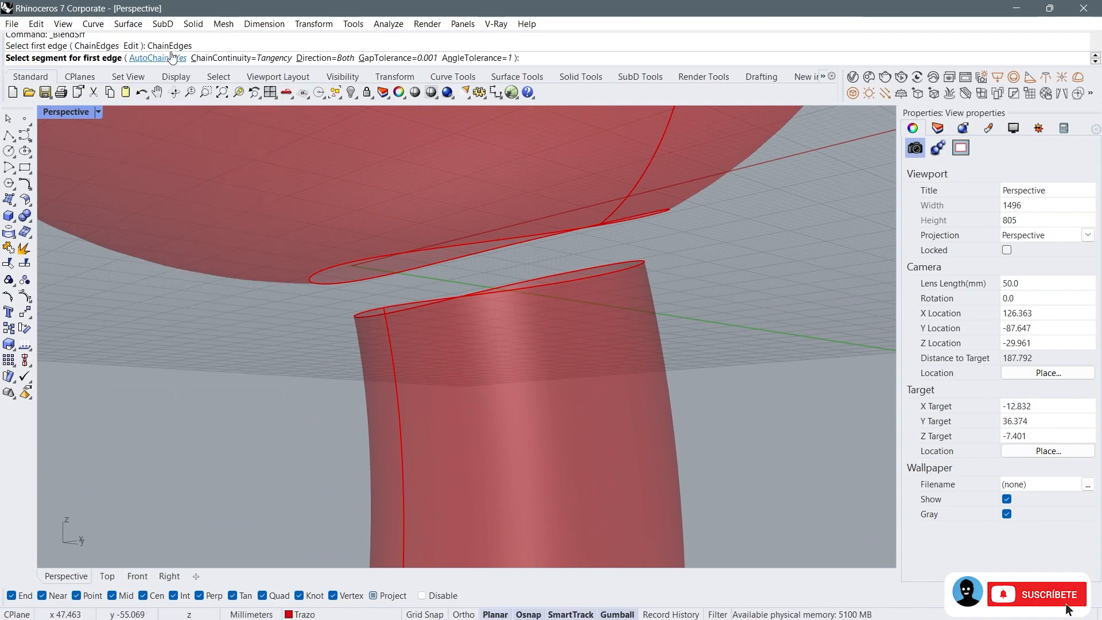
click(344, 263)
right_drag(345, 263, 508, 276)
click(514, 289)
click(547, 325)
right_drag(547, 325, 401, 314)
right_click(345, 330)
scroll(411, 246, up, 2)
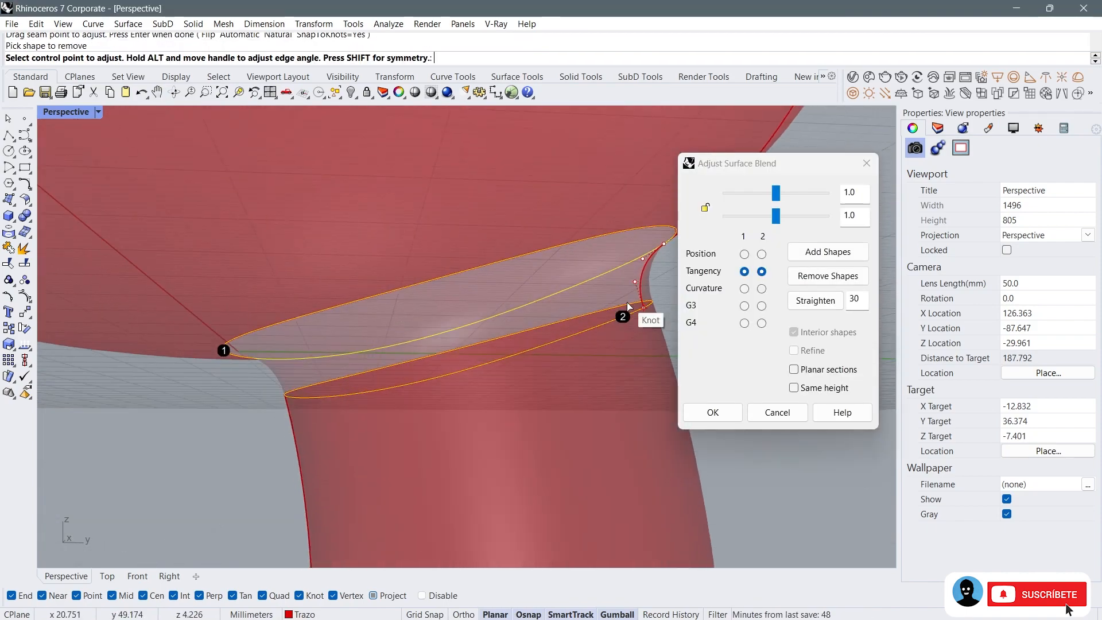
Step: Set the blend's bulge values to 1.028 at the head edge and 0.607 at the neck edge, and accept it
drag(774, 220, 757, 219)
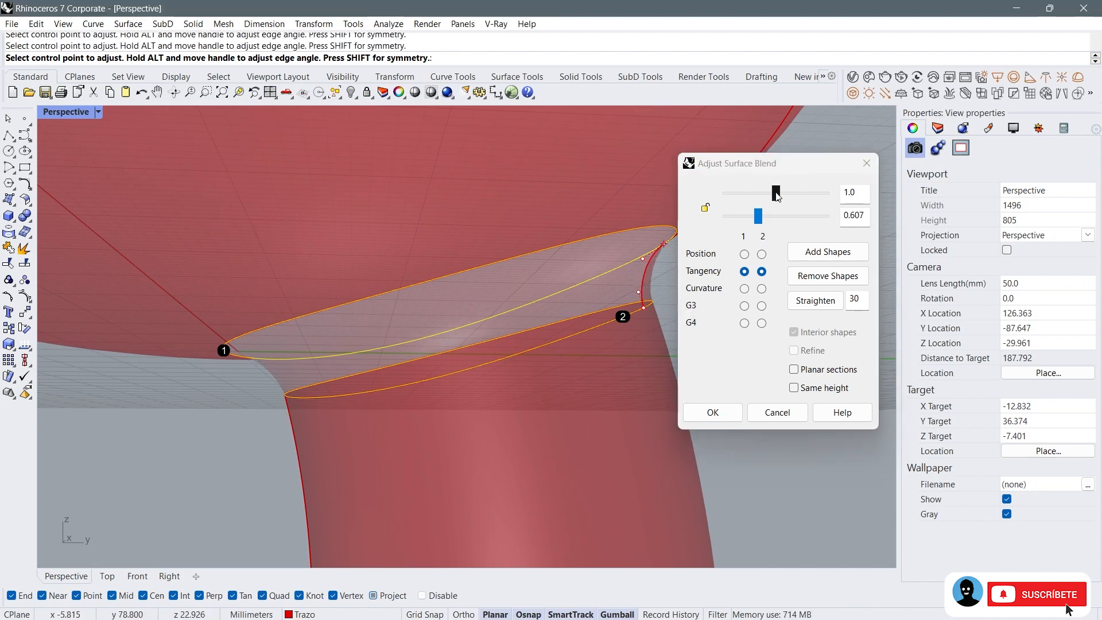
drag(775, 196, 784, 195)
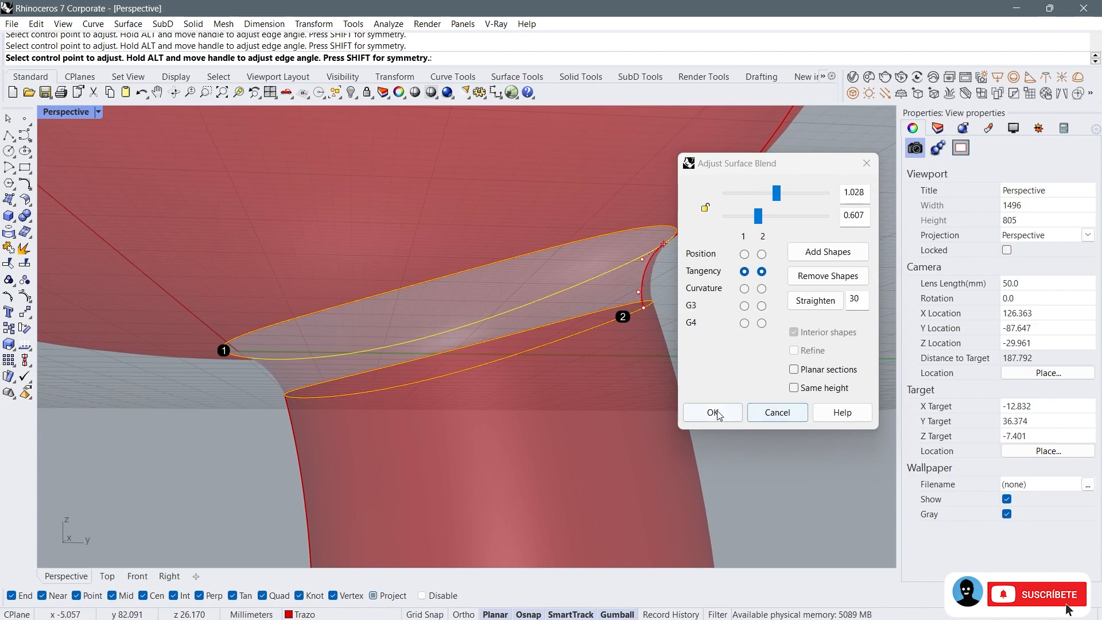
click(718, 416)
scroll(732, 241, down, 4)
right_drag(735, 274, 387, 248)
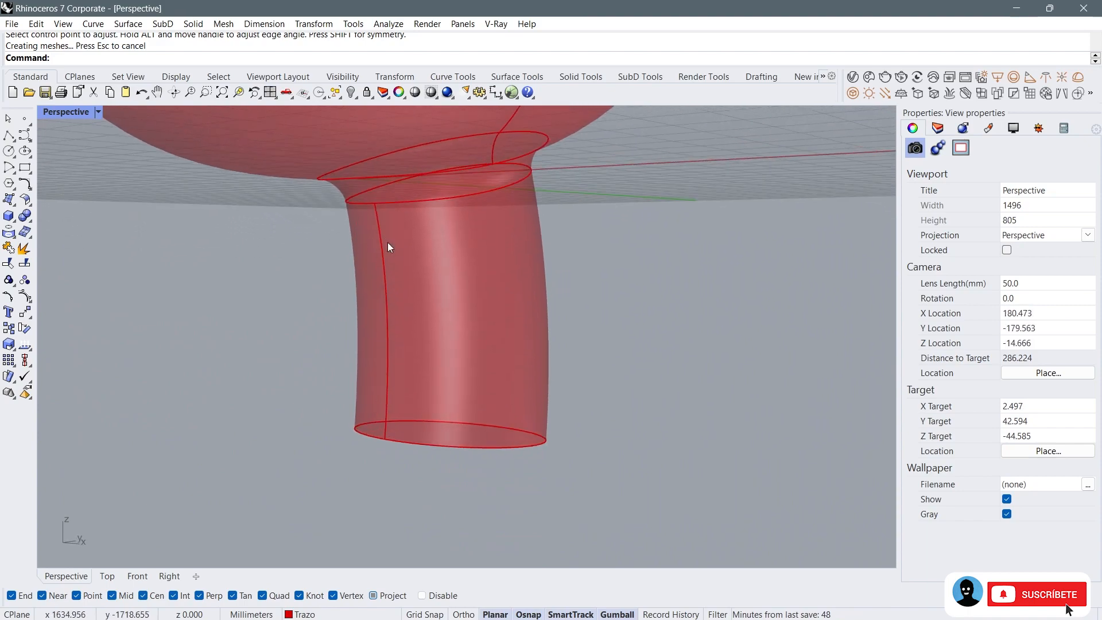
Step: Examine the blended joint, the neck's seam line and its bottom end from several sides
scroll(367, 223, up, 4)
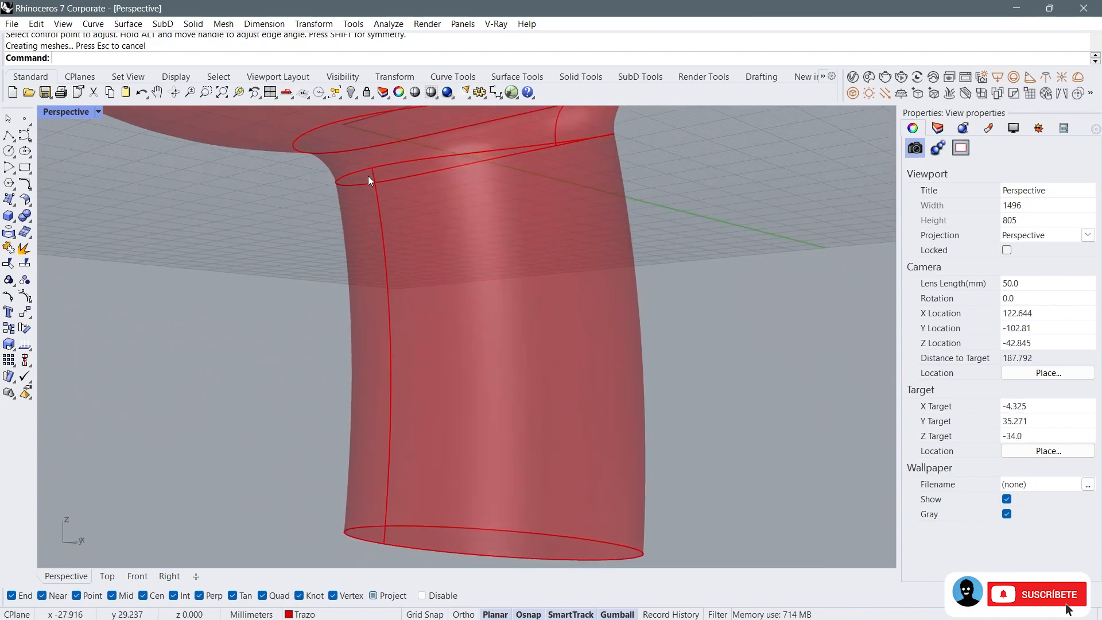
right_drag(393, 498, 433, 199)
scroll(434, 239, down, 5)
right_drag(433, 238, 591, 310)
click(425, 342)
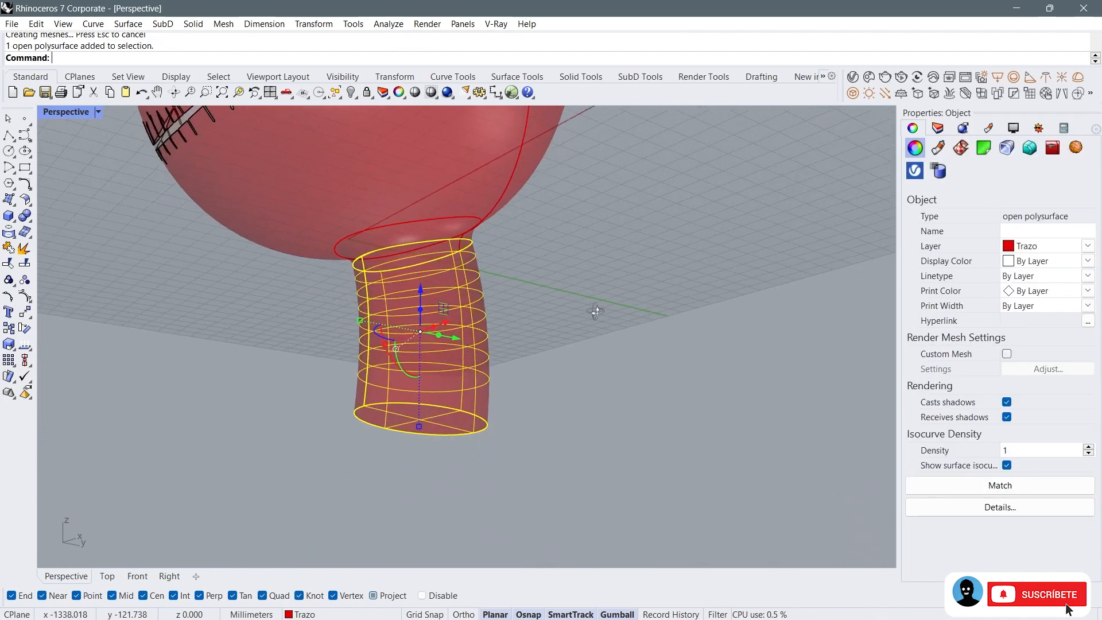
scroll(366, 328, up, 5)
scroll(357, 316, down, 5)
right_drag(357, 315, 307, 336)
right_drag(428, 171, 497, 271)
click(260, 269)
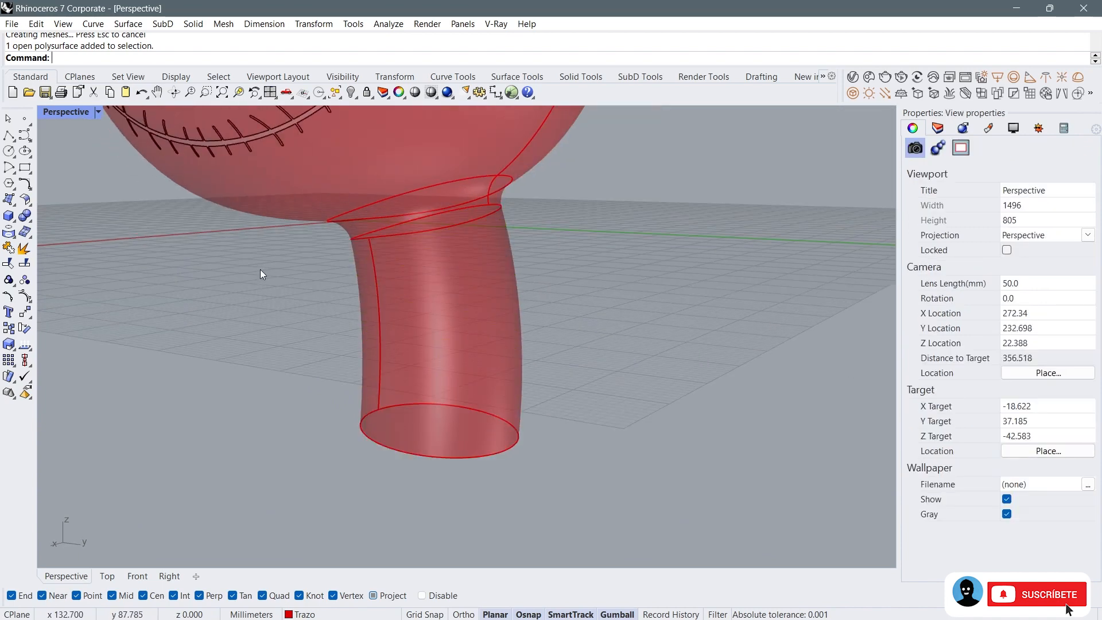
Step: Try to adjust the neck's surface seam, and redo the undone surface blend
click(26, 200)
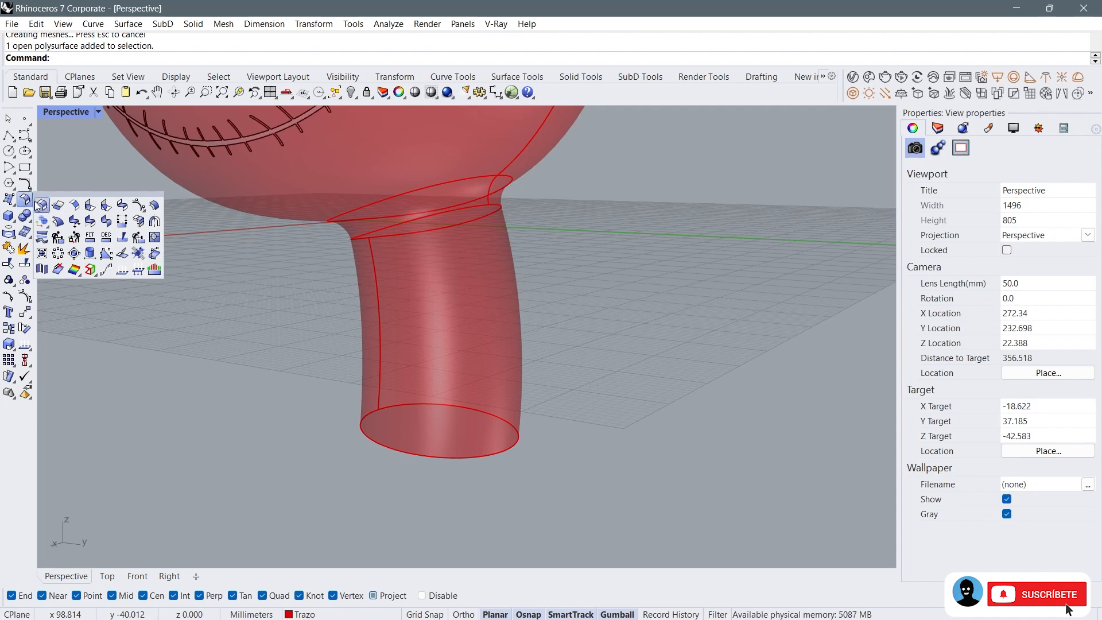
click(91, 258)
right_drag(380, 313, 431, 400)
right_click(384, 255)
right_click(385, 254)
scroll(386, 246, up, 4)
right_click(391, 240)
scroll(391, 240, down, 6)
right_drag(392, 240, 445, 195)
key(ctrl+y)
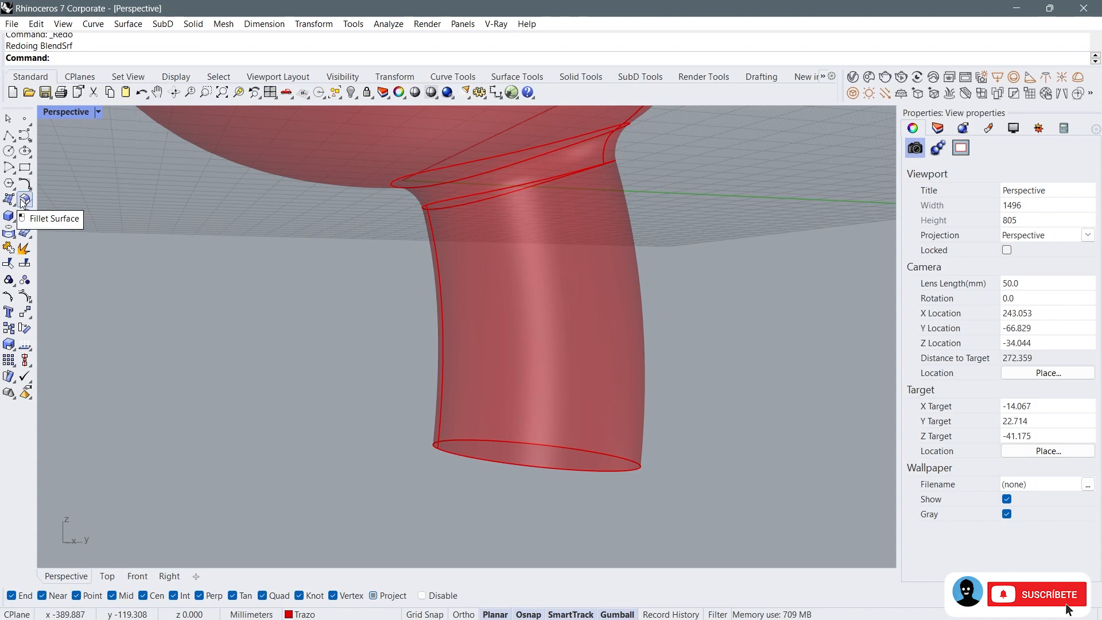
Step: Extract the flat cap surface at the bottom of the neck from the neck polysurface
right_click(23, 249)
right_drag(351, 367, 363, 328)
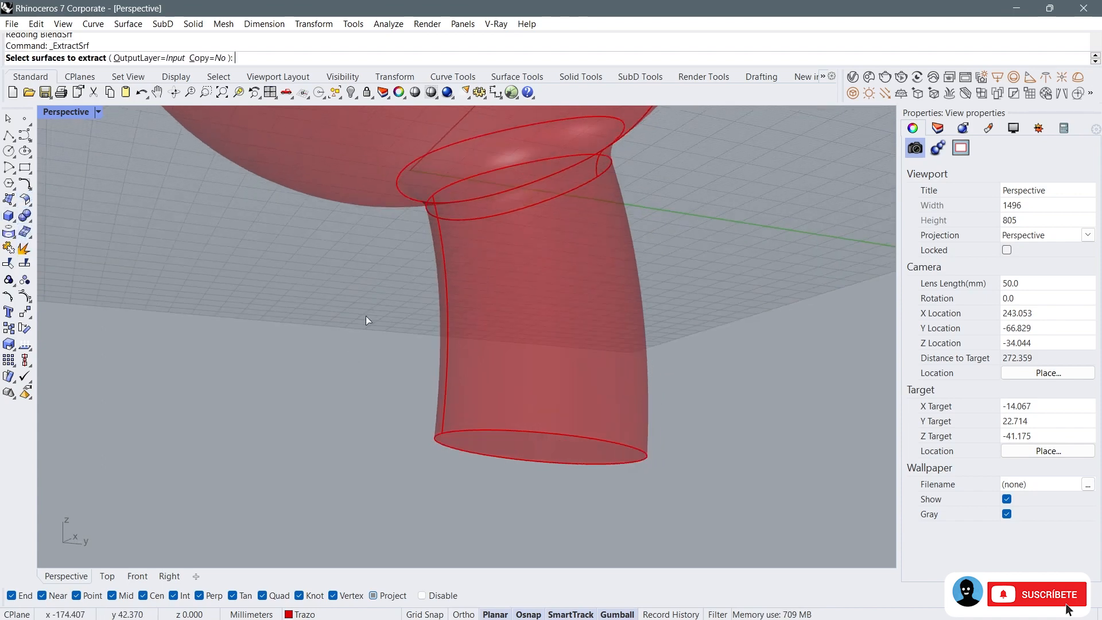
click(552, 449)
key(Return)
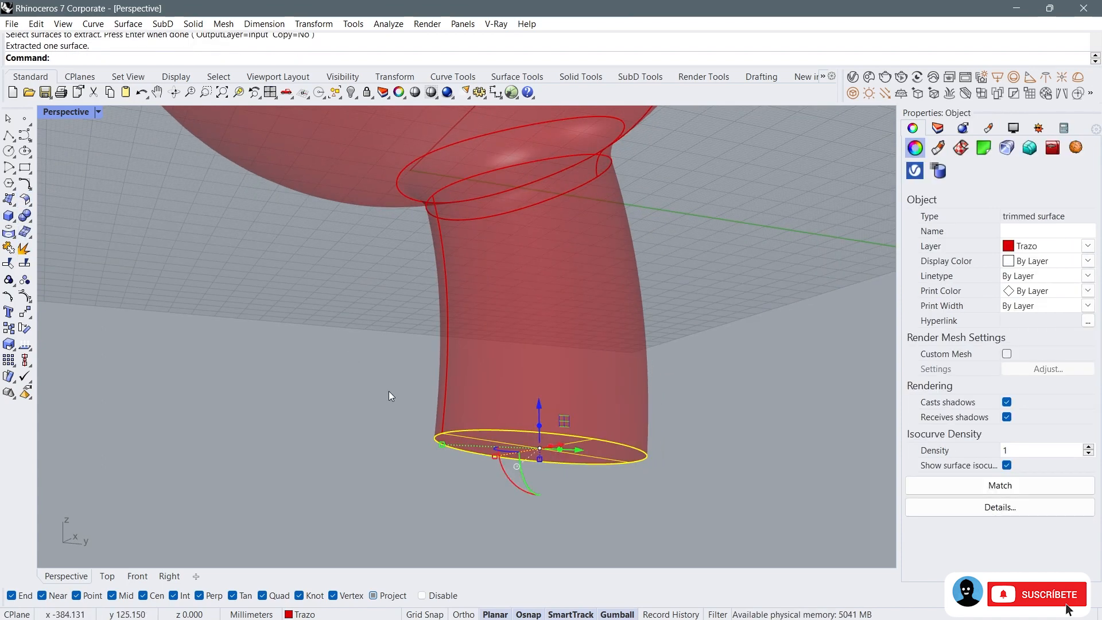
click(388, 391)
right_drag(347, 340, 199, 333)
right_drag(528, 336, 526, 396)
click(522, 394)
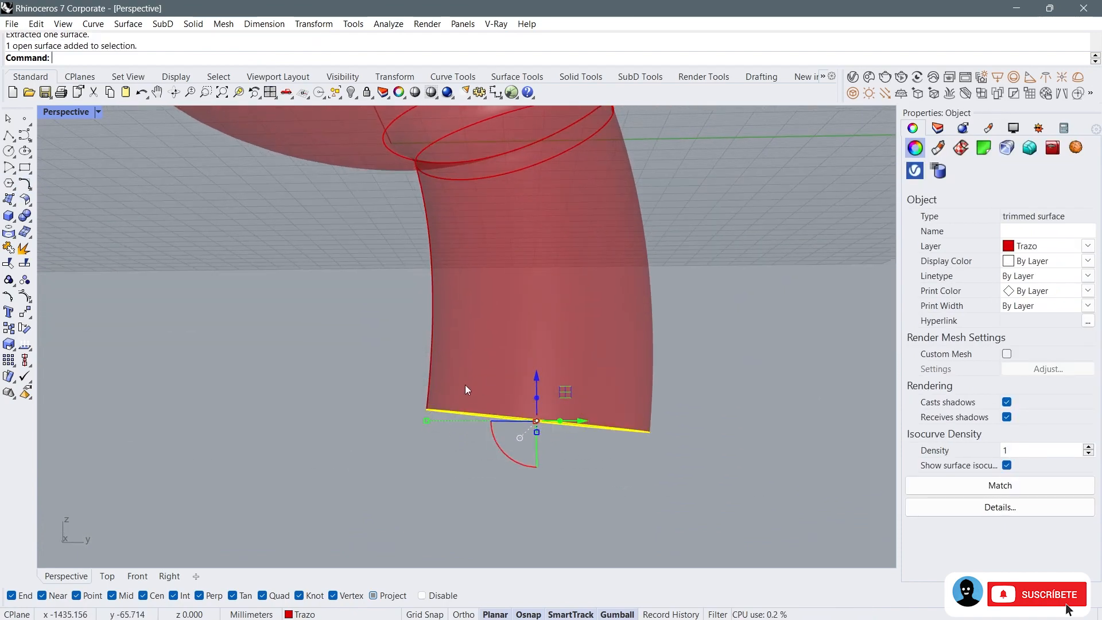
click(256, 308)
Step: Move the neck's surface seam to line up with the seam of the blend surface above it
click(27, 219)
click(89, 253)
click(448, 283)
right_drag(447, 282, 382, 335)
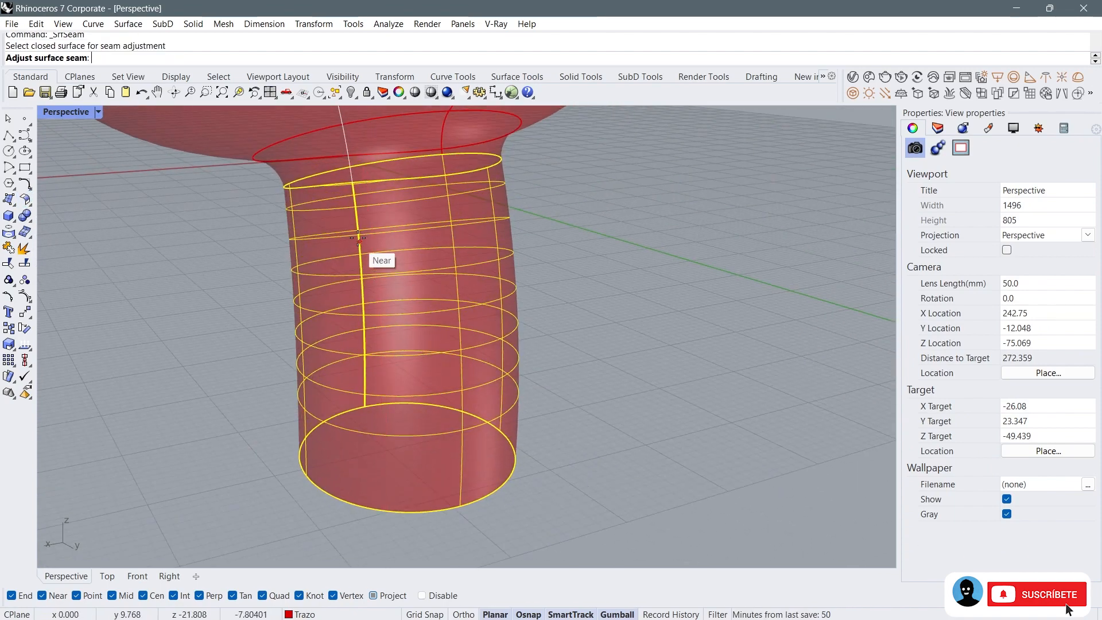
click(442, 155)
right_drag(433, 178, 464, 149)
scroll(561, 130, up, 3)
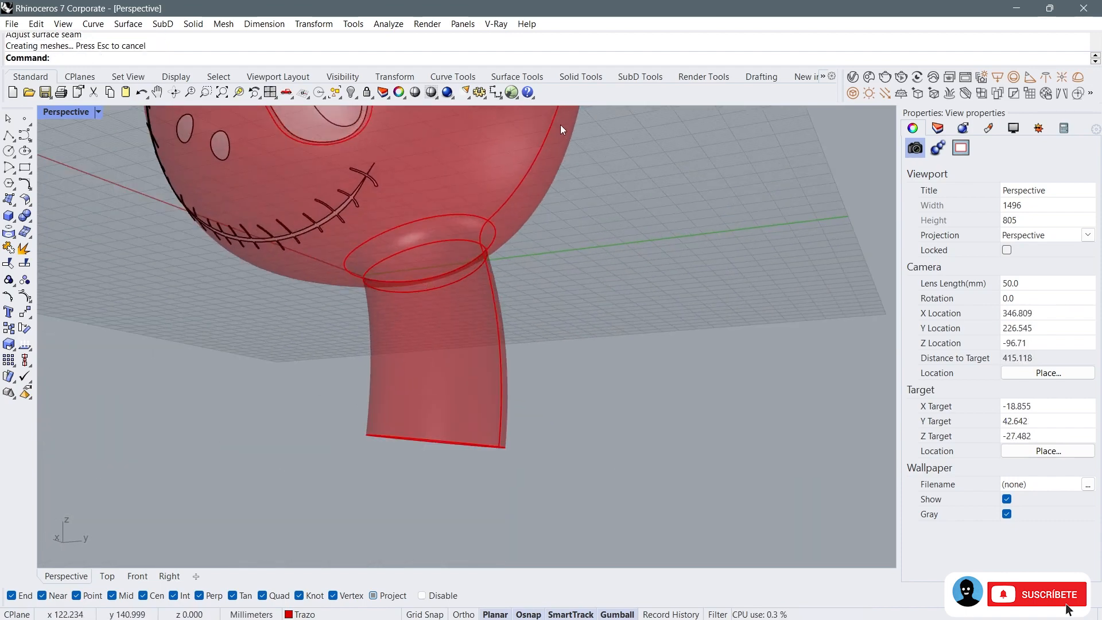
Step: Delete the extracted flat cap surface at the bottom end of the neck
right_drag(524, 397, 452, 461)
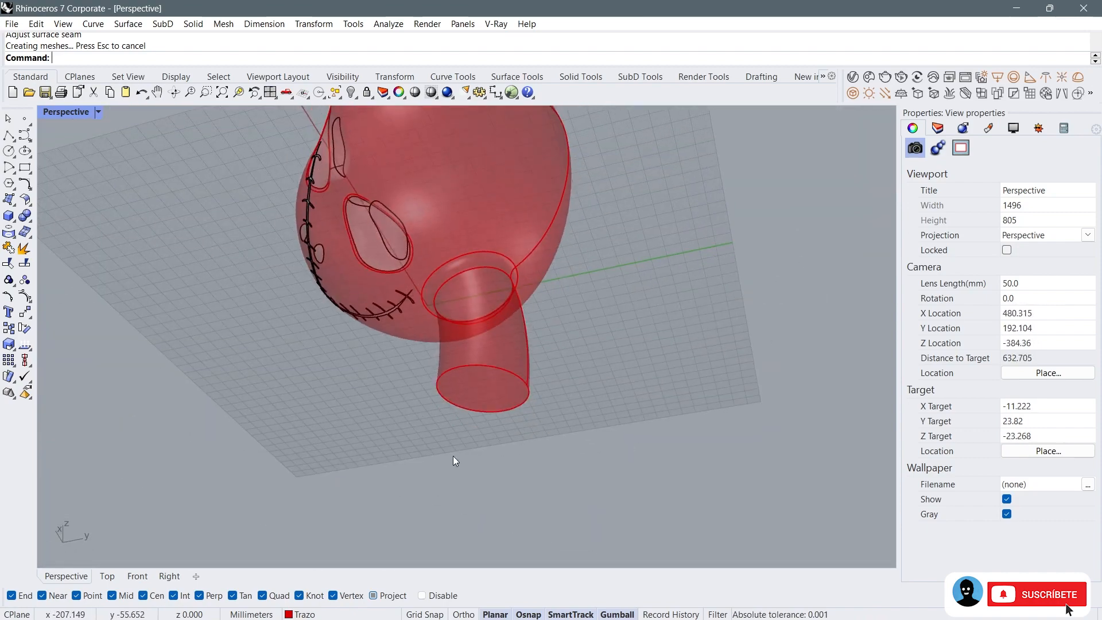
scroll(480, 344, up, 2)
click(485, 338)
scroll(492, 329, down, 3)
right_drag(511, 294, 580, 291)
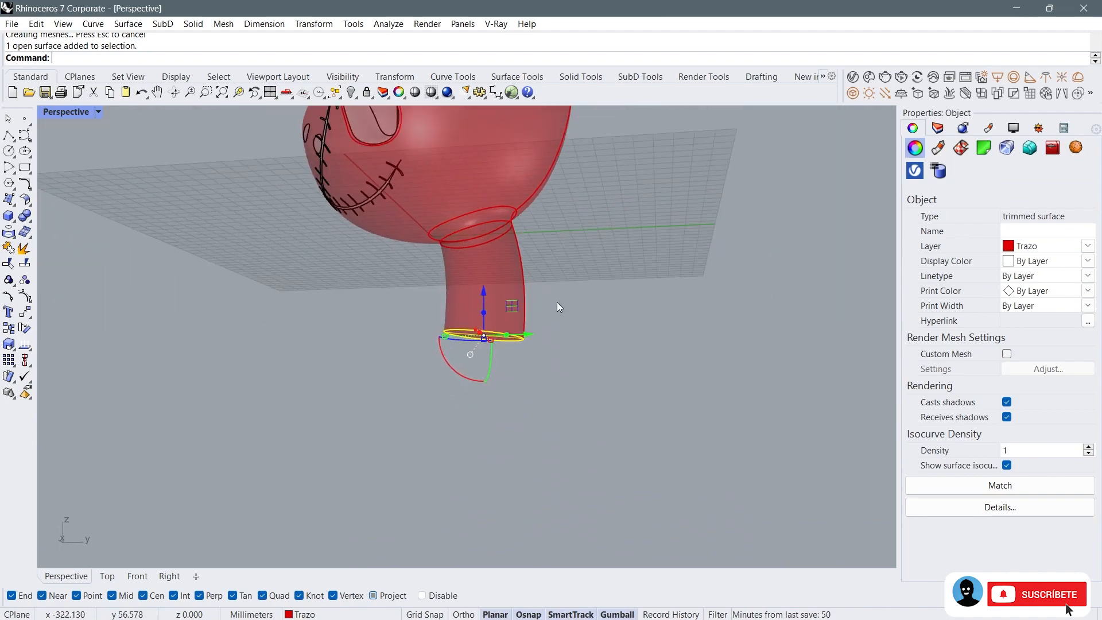
key(Delete)
Step: Join the head, blend and neck surfaces into one polysurface, and check the joined object's type
drag(443, 174, 442, 172)
right_drag(518, 269, 428, 264)
click(14, 248)
scroll(622, 243, up, 8)
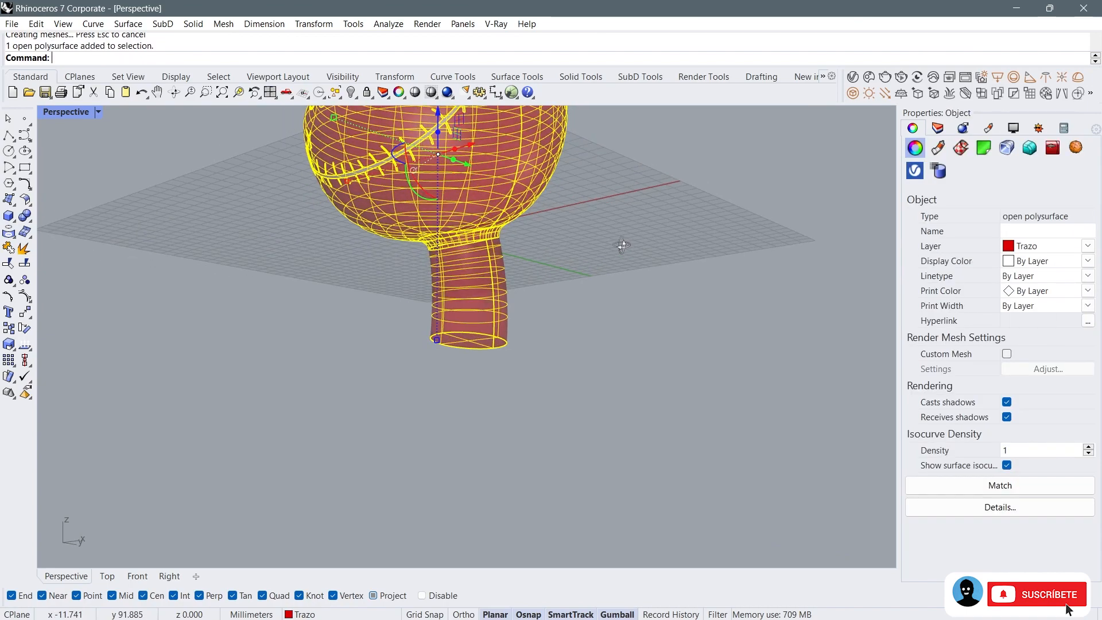
key(Escape)
scroll(344, 252, down, 3)
right_drag(343, 253, 380, 268)
click(382, 275)
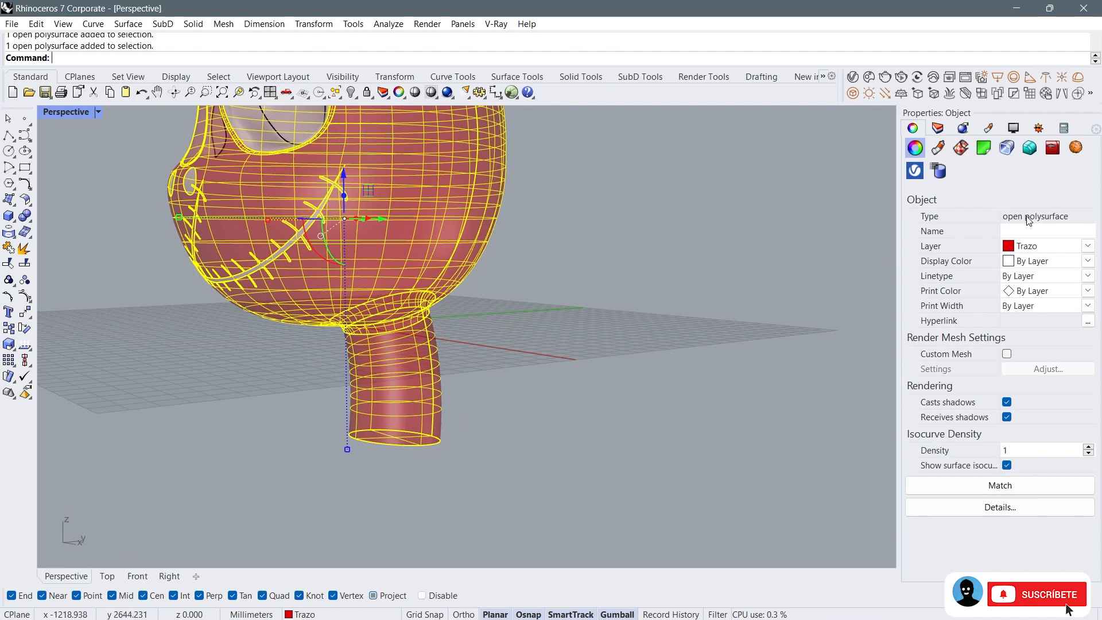
key(Escape)
Step: Examine the nostril, stitched smile and eye socket surfaces by selecting them individually from both sides of the head
scroll(423, 309, up, 10)
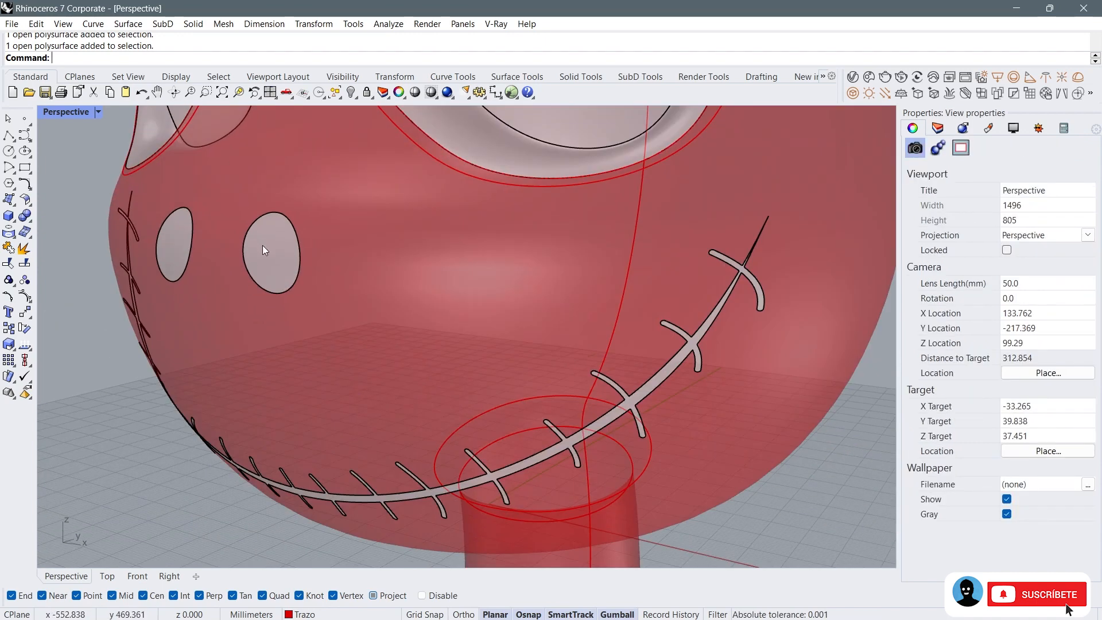
click(263, 250)
click(163, 247)
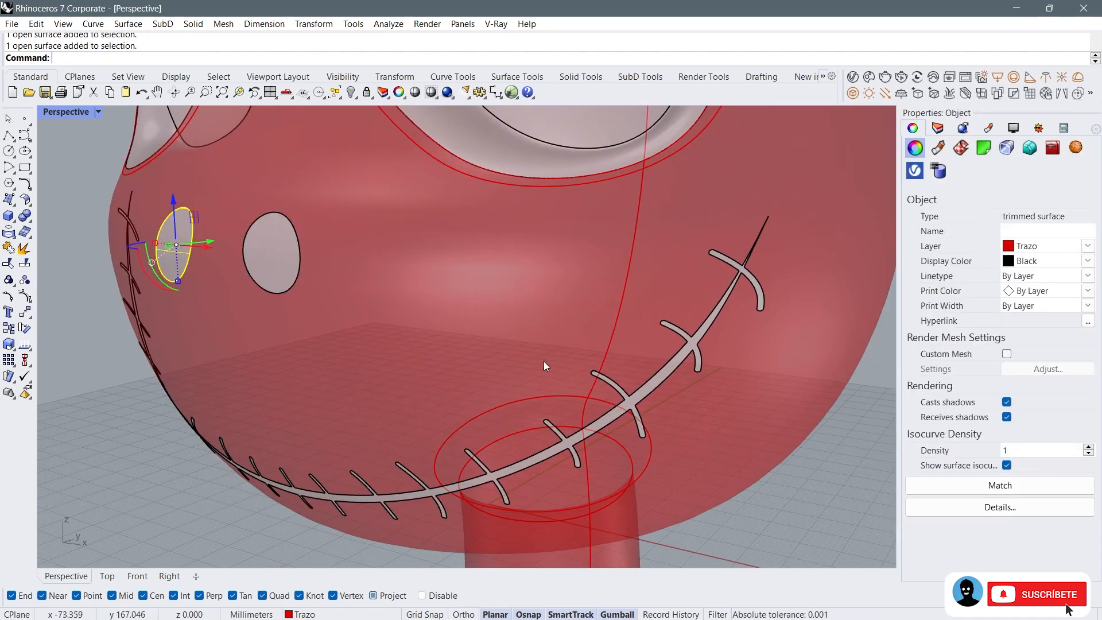
scroll(620, 401, up, 5)
click(670, 441)
scroll(631, 436, down, 8)
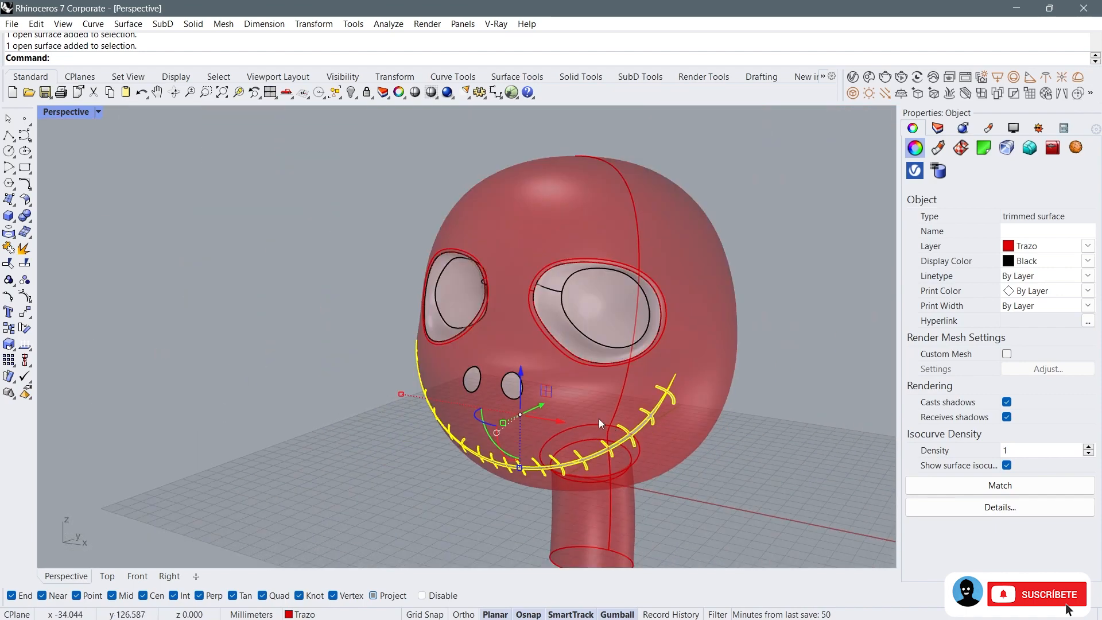
right_drag(607, 423, 522, 401)
click(423, 314)
right_drag(423, 314, 545, 367)
scroll(547, 367, up, 8)
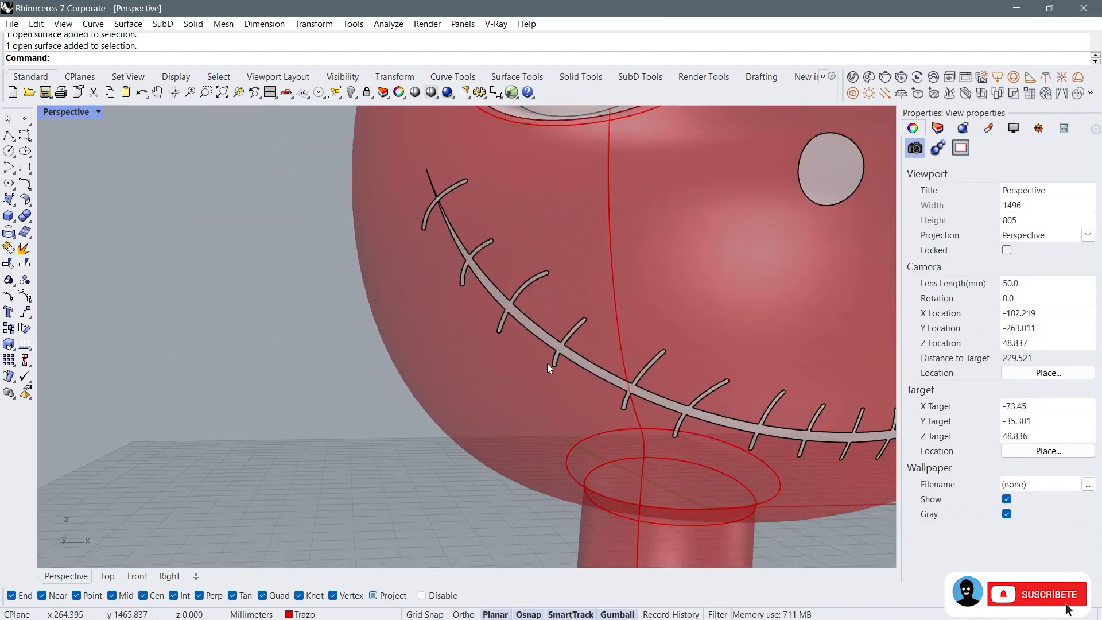
click(545, 322)
scroll(464, 346, down, 8)
right_drag(463, 346, 659, 301)
right_drag(579, 360, 476, 379)
click(422, 354)
scroll(422, 354, down, 3)
click(516, 321)
click(526, 397)
Step: Set the perspective view to Shaded display and show the model in the four-view layout
click(99, 112)
click(143, 142)
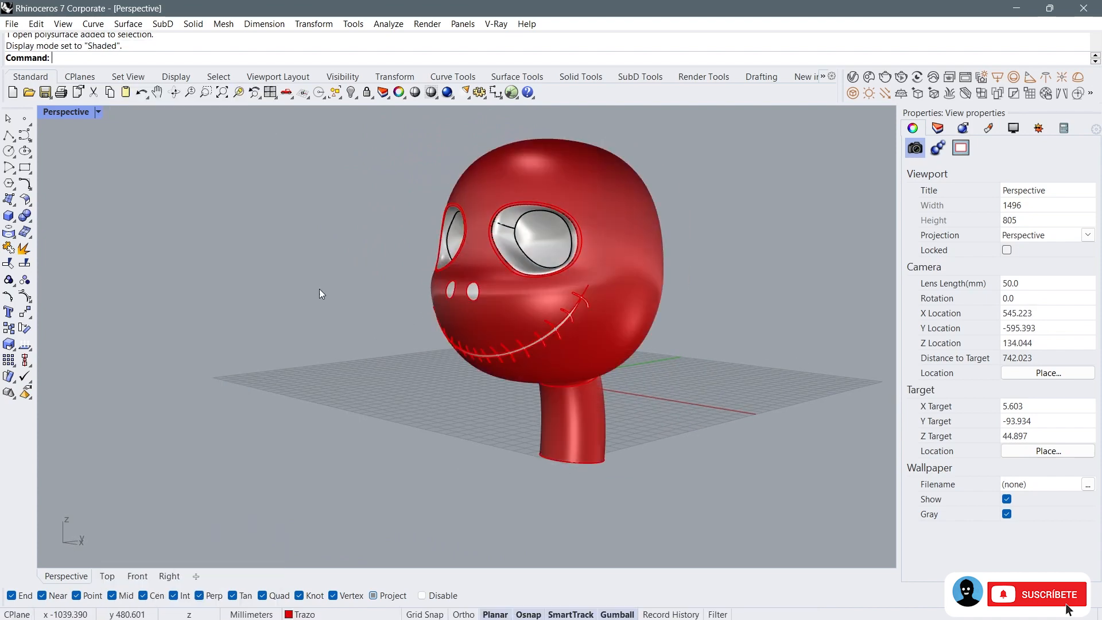
right_drag(319, 289, 402, 290)
click(270, 92)
scroll(279, 178, up, 4)
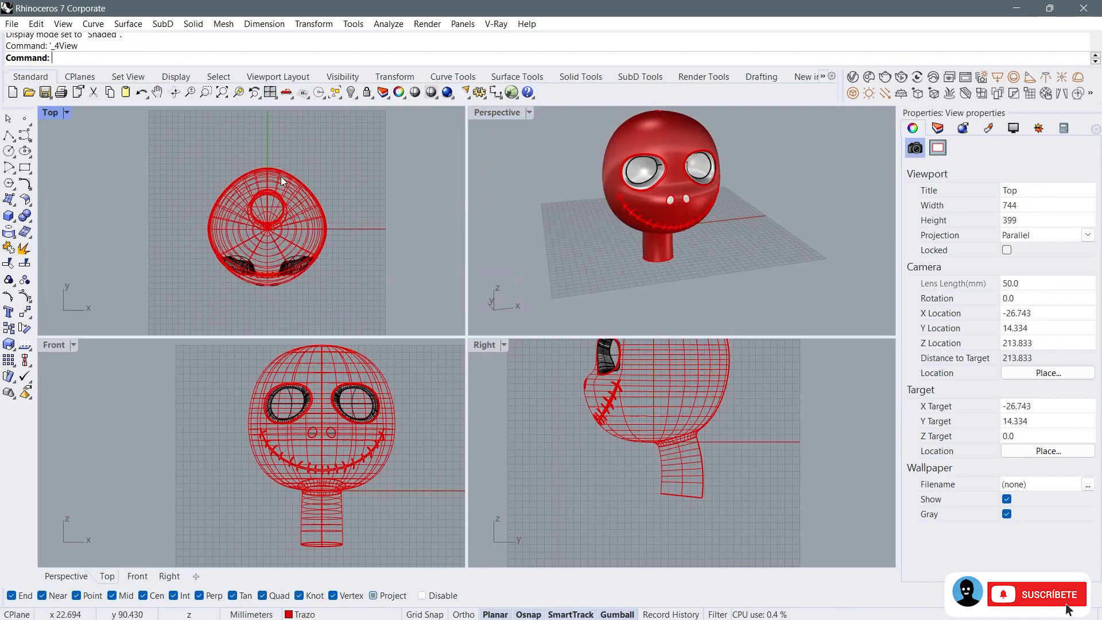
right_drag(335, 438, 329, 401)
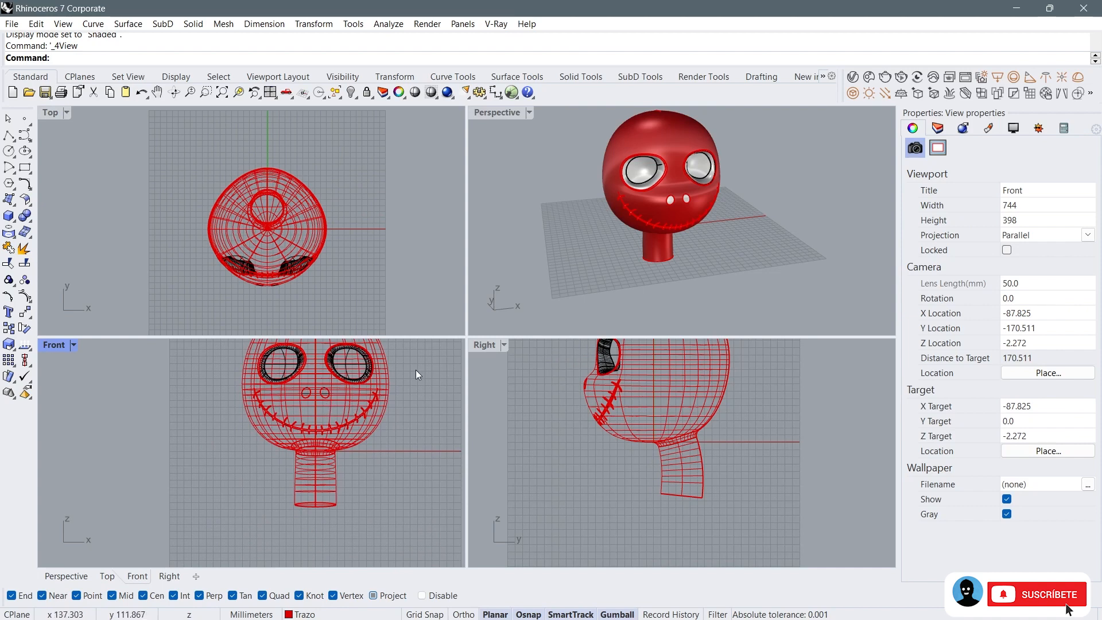
scroll(417, 373, down, 4)
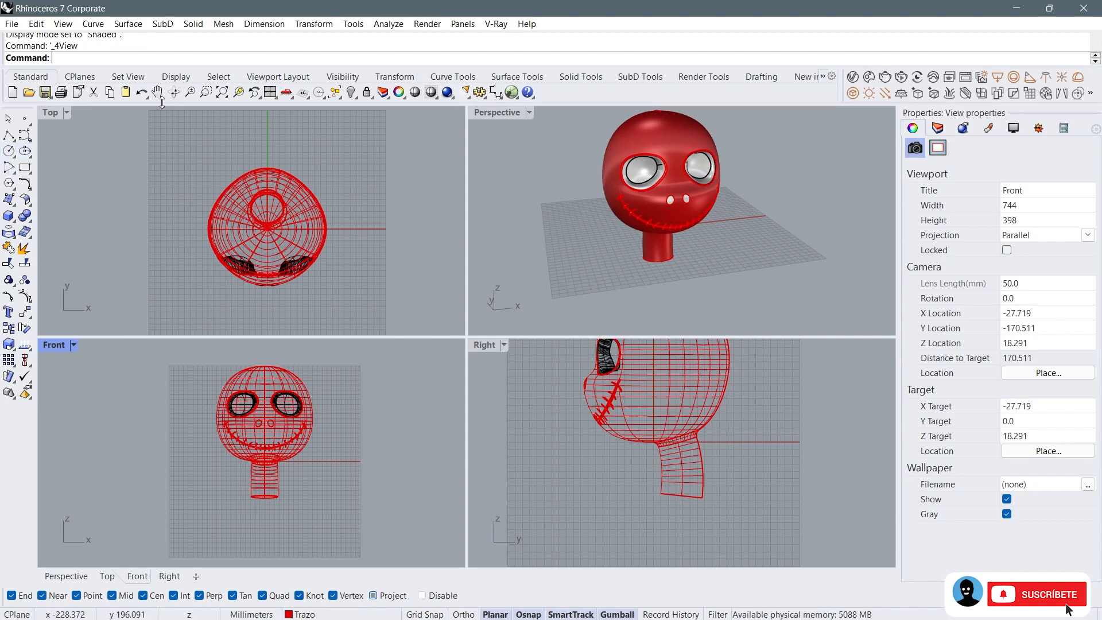
Step: Draw a box from the centre of its base at the origin (0), extending downwards around the upper neck
click(194, 24)
mouse_move(330, 40)
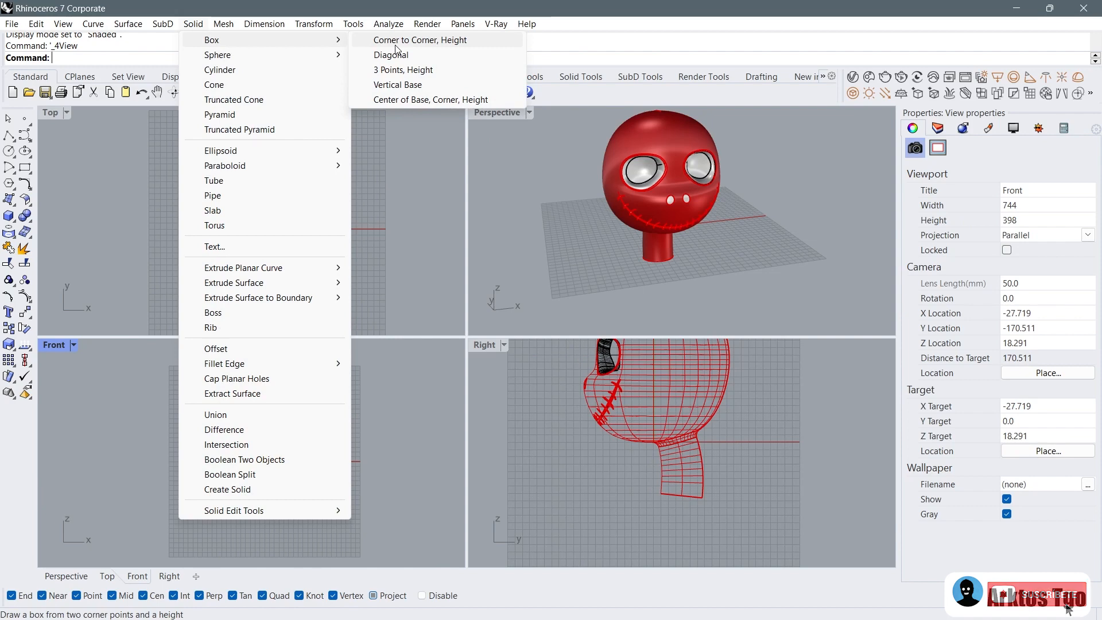
click(430, 99)
text(0)
key(Return)
scroll(308, 181, up, 5)
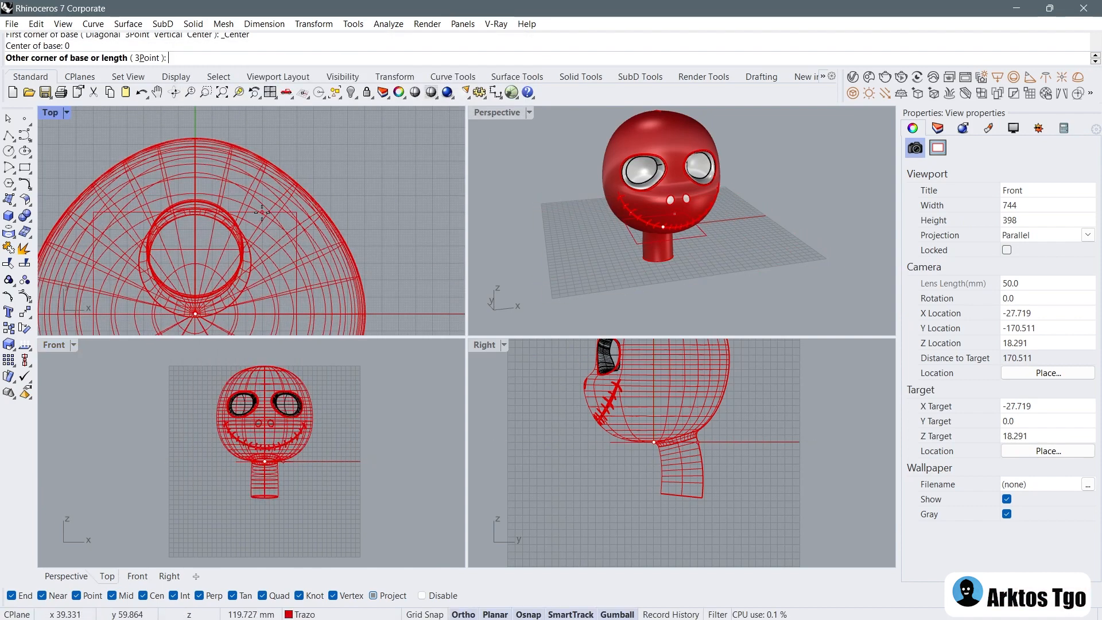
click(263, 218)
scroll(302, 475, up, 5)
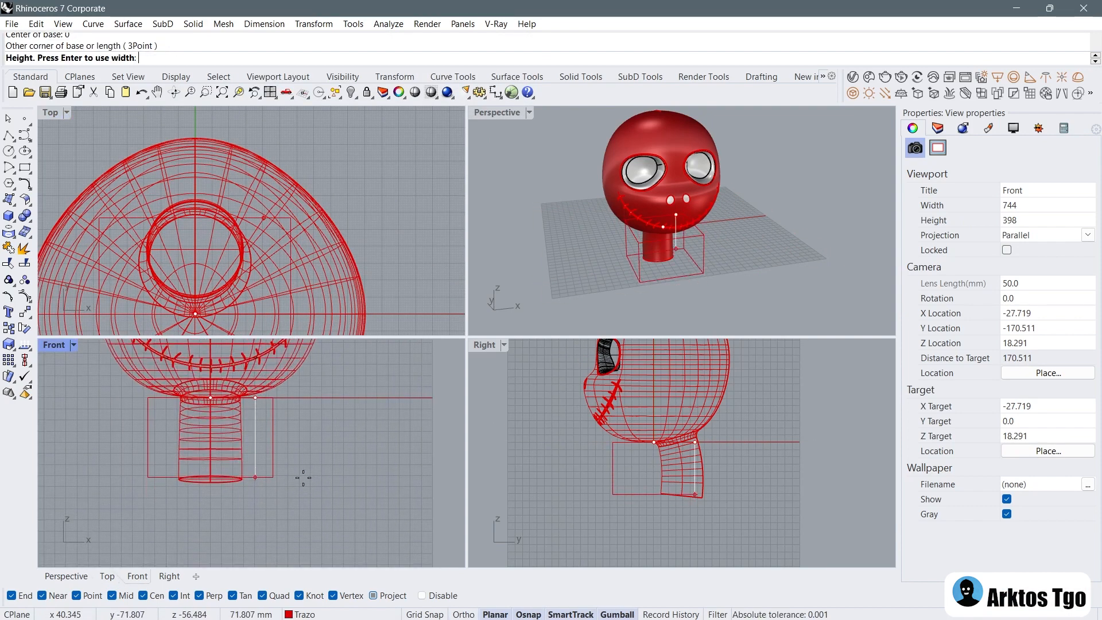
click(311, 447)
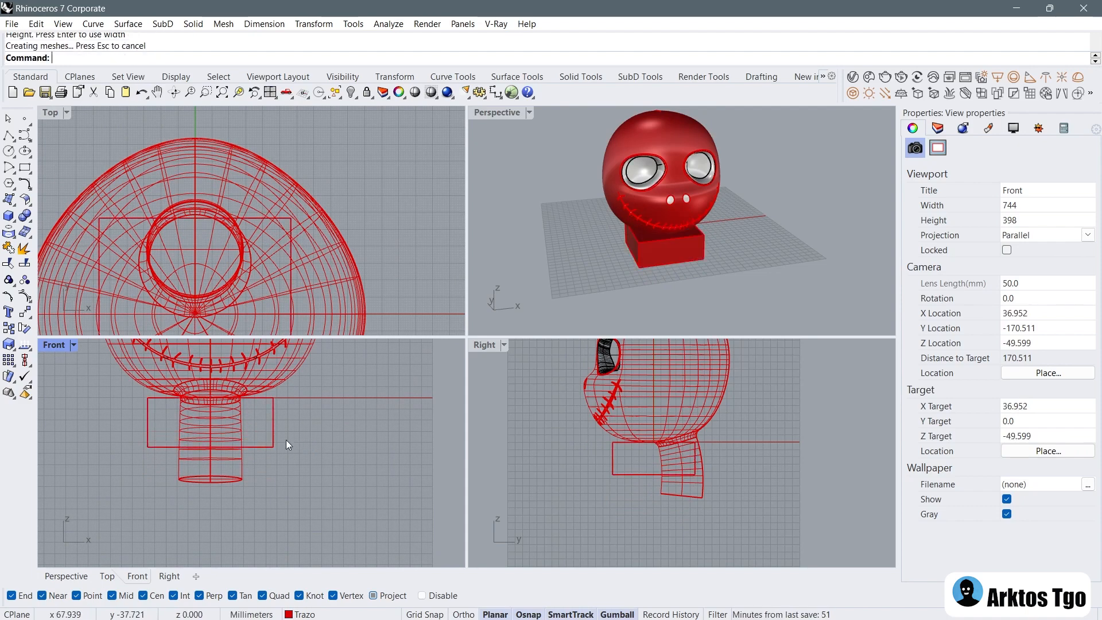
Step: Move the box down to the neck's bottom end and back along Y so it sits beneath the neck
drag(273, 437, 274, 488)
click(348, 415)
right_drag(798, 261, 677, 237)
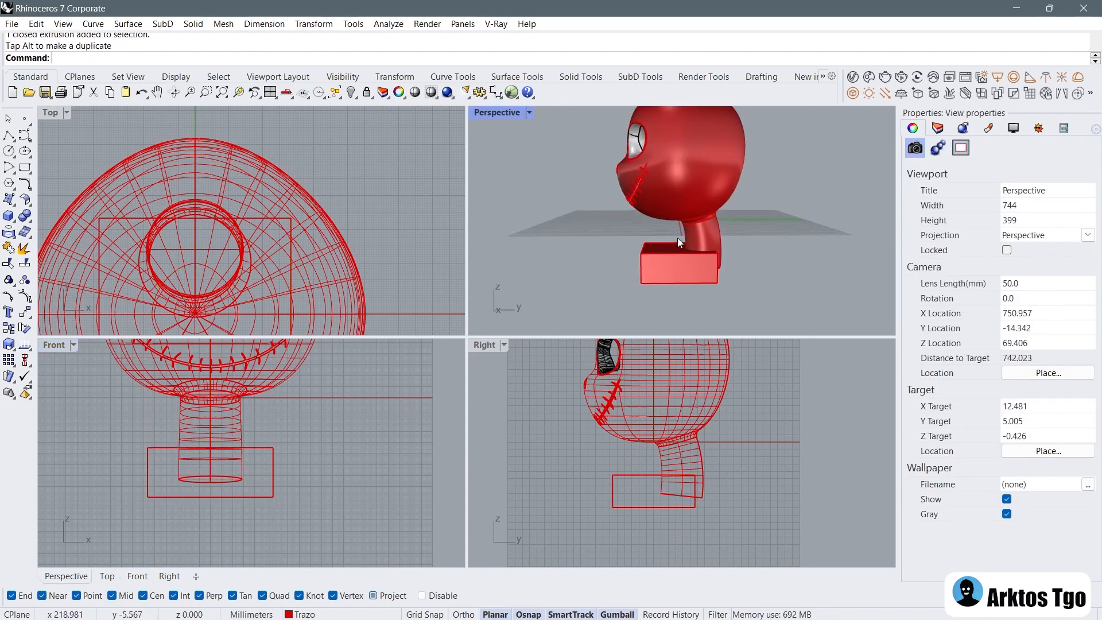
scroll(677, 237, up, 3)
click(660, 266)
drag(673, 248, 723, 248)
key(Escape)
Step: Raise the top face of the box slightly so it encloses more of the neck's bottom end
scroll(639, 246, up, 2)
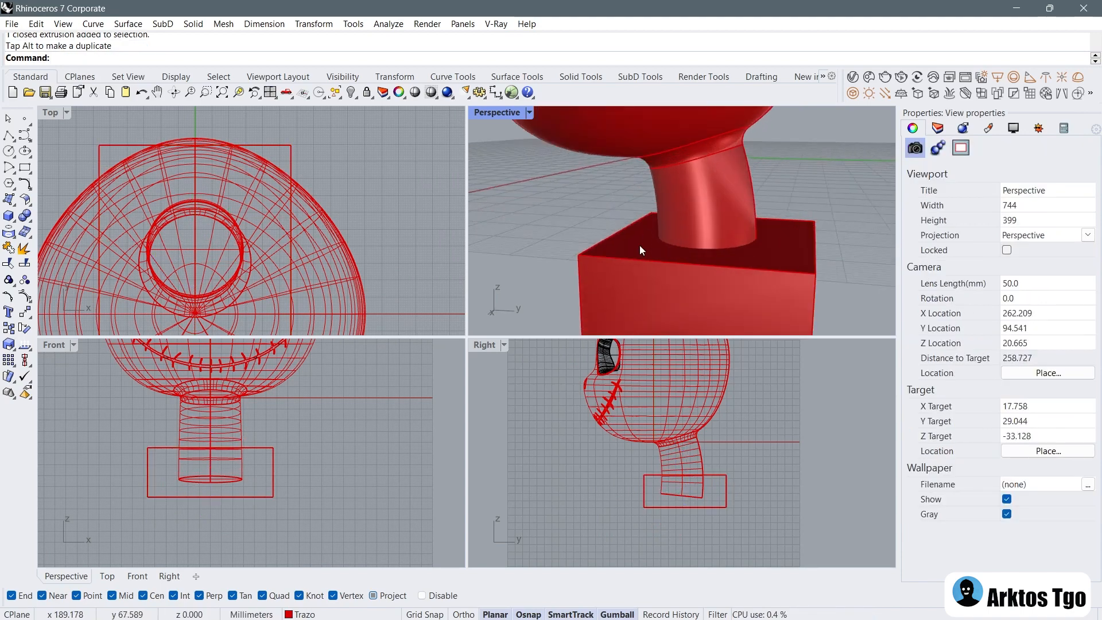
click(635, 242)
right_drag(635, 243, 718, 204)
scroll(717, 204, up, 3)
drag(717, 205, 715, 175)
key(Escape)
Step: Narrow the back face of the box by scaling it along X
scroll(625, 188, down, 8)
right_drag(626, 189, 790, 198)
right_drag(630, 230, 644, 232)
scroll(666, 228, up, 2)
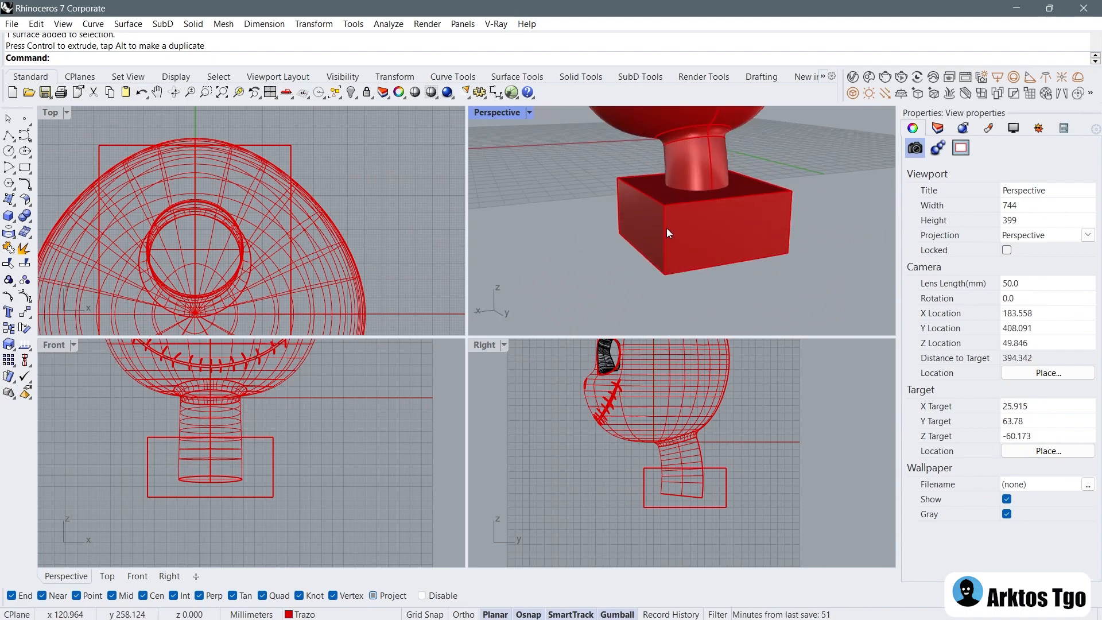
double_click(497, 113)
scroll(570, 290, down, 2)
ctrl+shift+click(562, 299)
right_drag(561, 299, 501, 311)
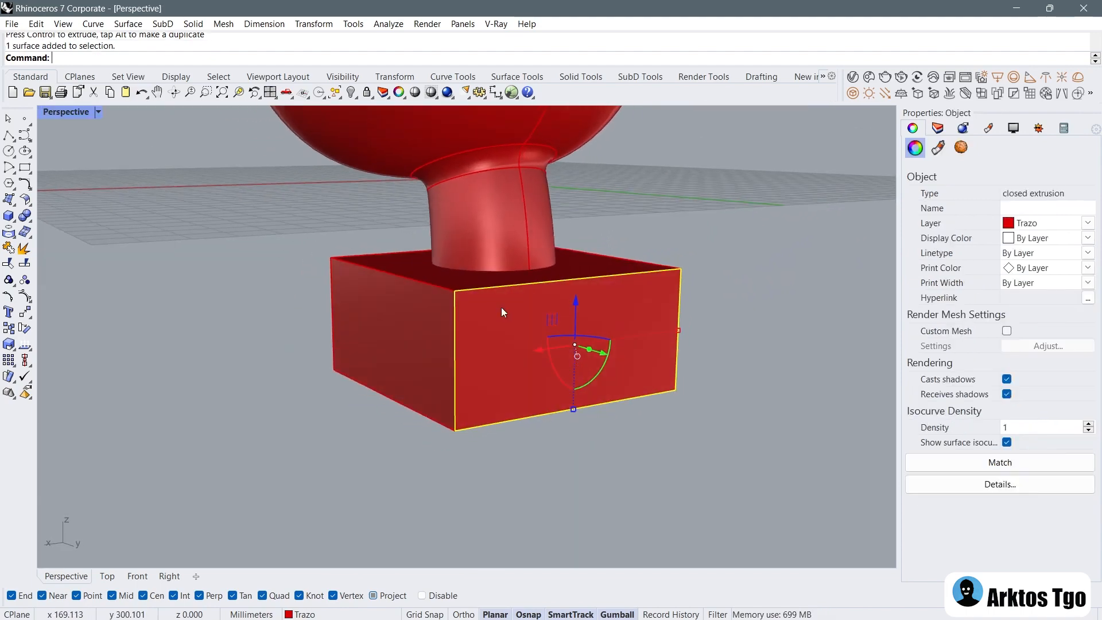
drag(677, 328, 639, 327)
right_drag(541, 327, 714, 317)
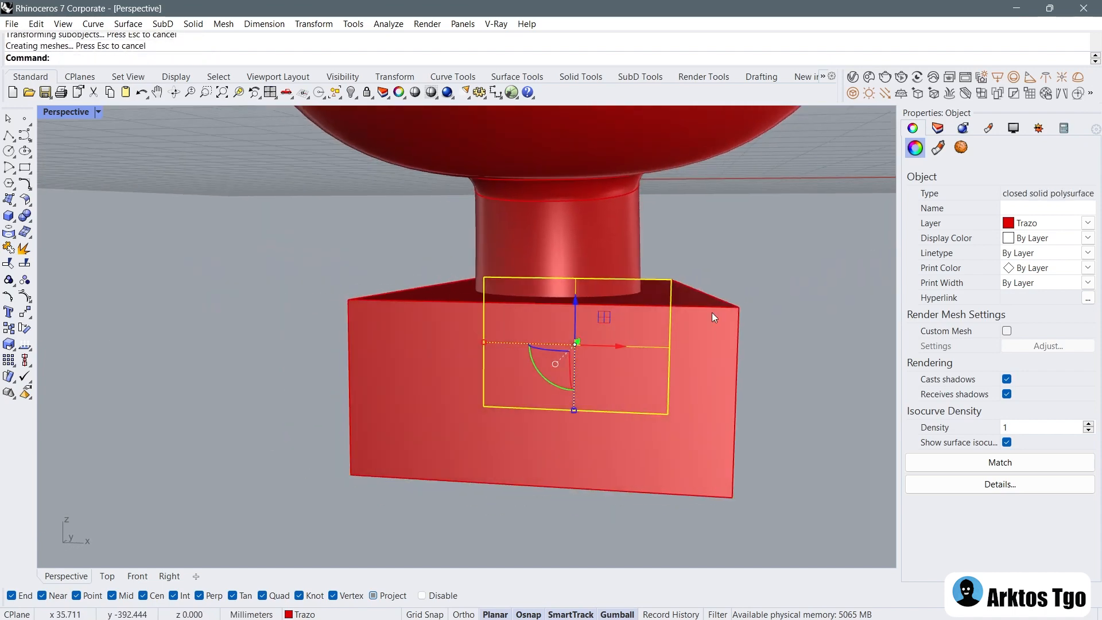
Step: Widen the front face of the box by scaling it along X
click(304, 337)
ctrl+shift+click(375, 340)
drag(350, 389, 318, 389)
click(235, 184)
Step: Shift the tapered box slightly forward along Y, toward the face side of the head
scroll(236, 185, down, 4)
right_drag(539, 293, 339, 367)
click(376, 313)
drag(448, 338, 424, 338)
click(376, 422)
right_drag(376, 422, 449, 337)
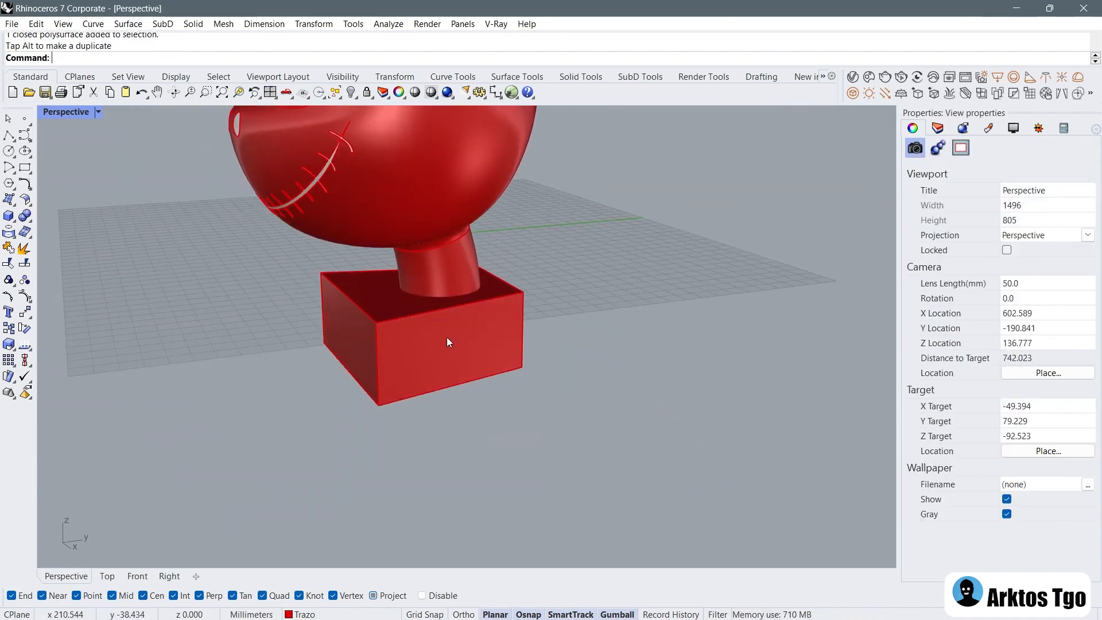
Step: Fillet the four vertical edges of the tapered base box with a radius of 10
scroll(408, 344, up, 2)
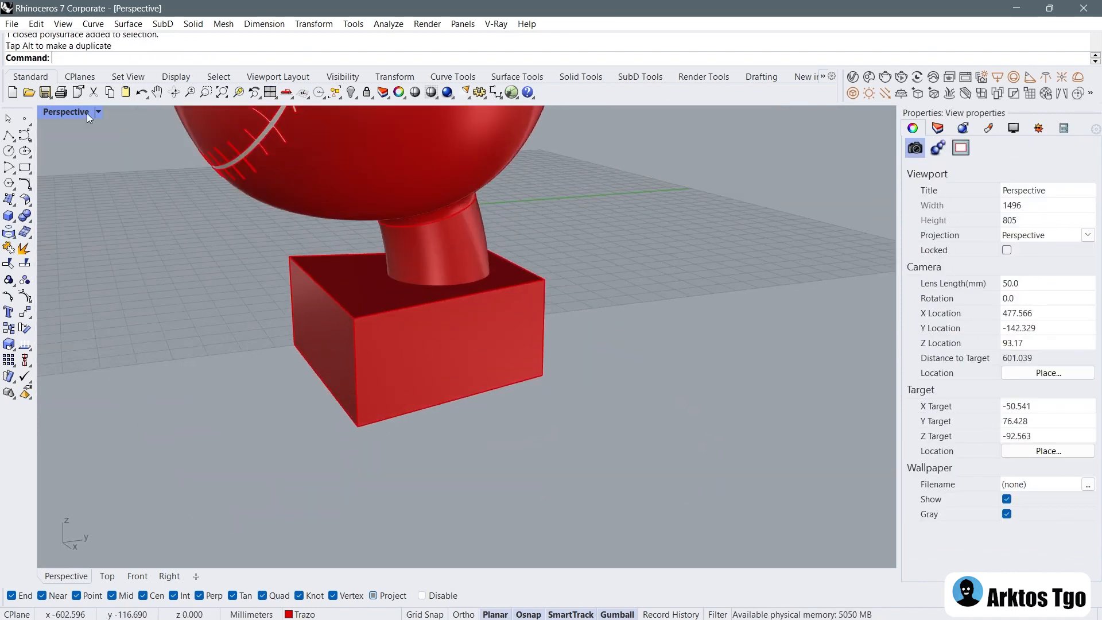
click(188, 25)
mouse_move(302, 363)
click(368, 363)
right_drag(358, 363, 322, 317)
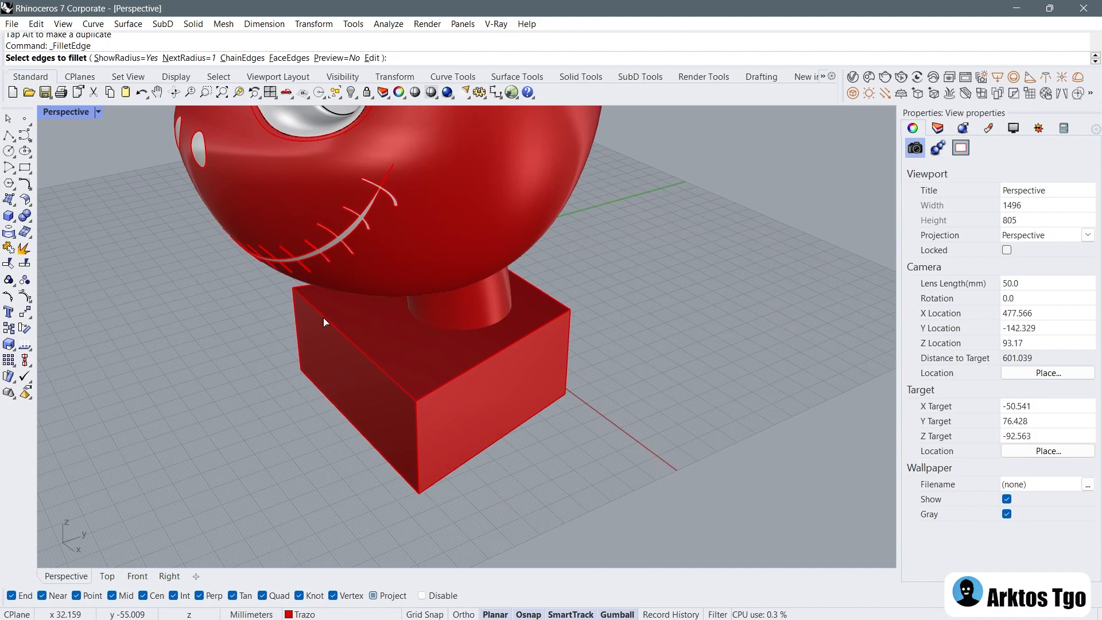
text(10)
key(Return)
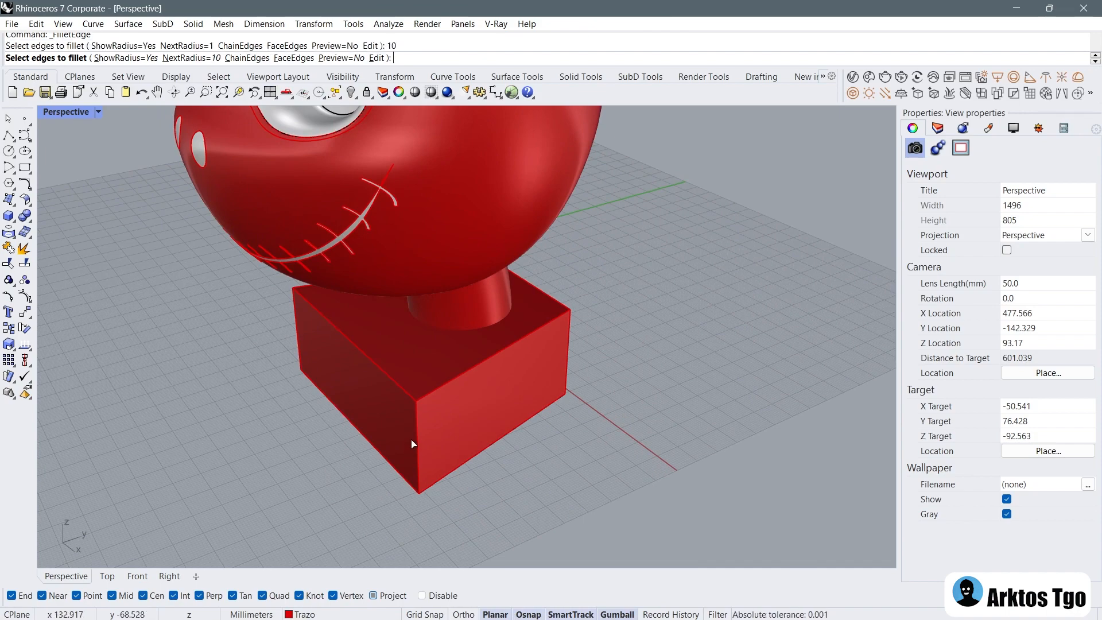
click(416, 441)
click(300, 323)
right_drag(373, 343, 326, 327)
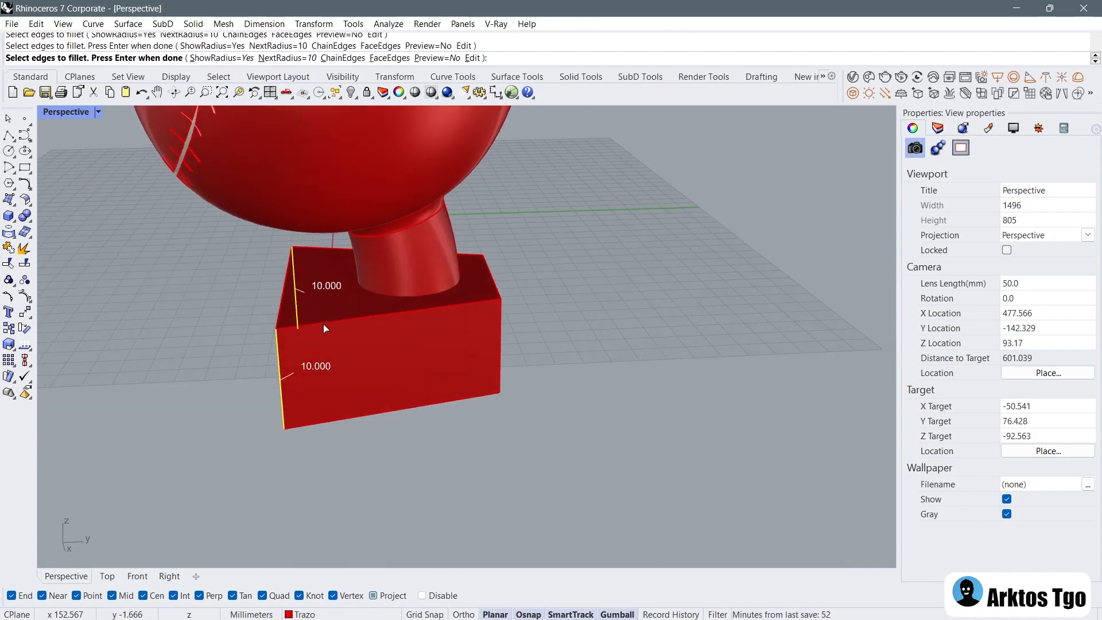
click(500, 328)
right_drag(500, 328, 419, 318)
click(465, 291)
right_click(466, 291)
right_click(466, 291)
Step: Try to chamfer all edges around the base's top and bottom faces with a distance of 1, using FaceEdges
right_drag(466, 290, 230, 103)
scroll(231, 103, up, 3)
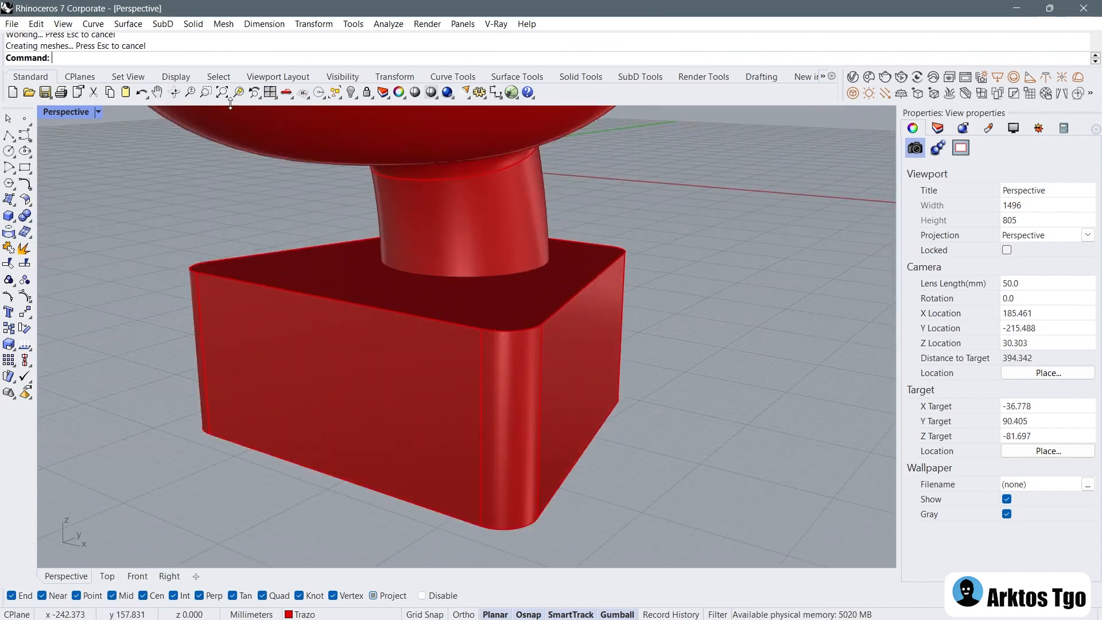
click(193, 25)
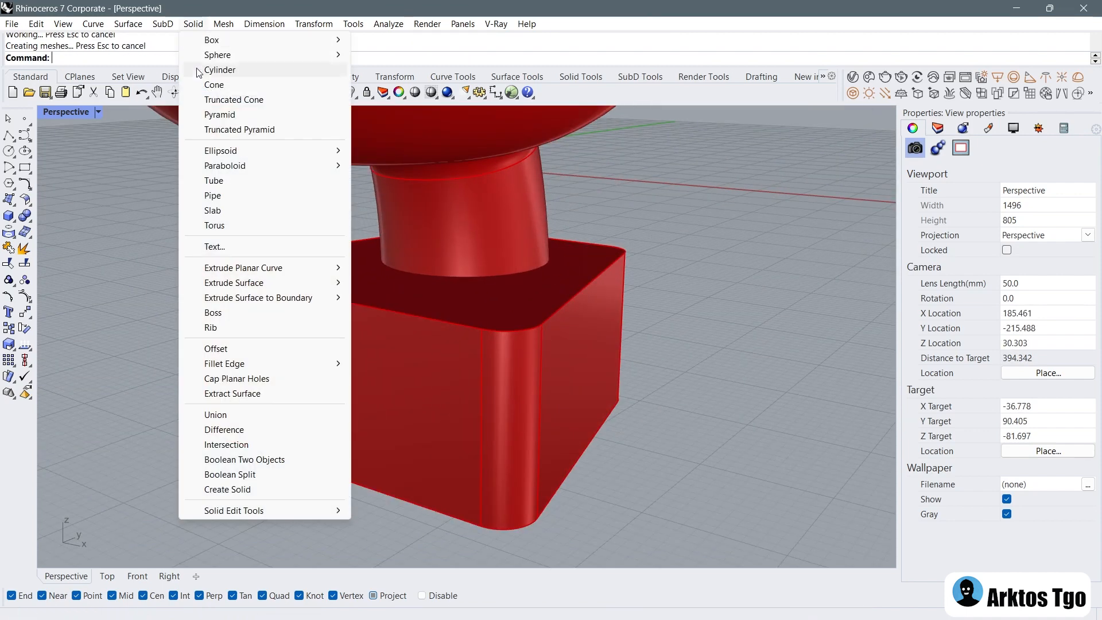
mouse_move(287, 364)
click(390, 393)
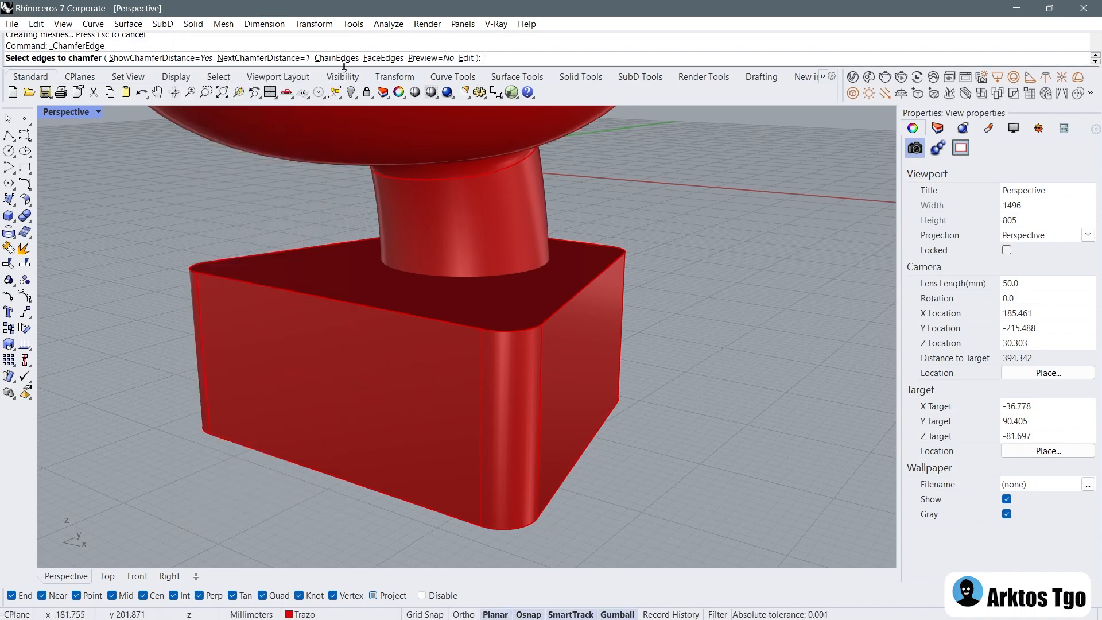
click(383, 58)
click(341, 257)
right_drag(341, 257, 381, 303)
click(382, 304)
key(Return)
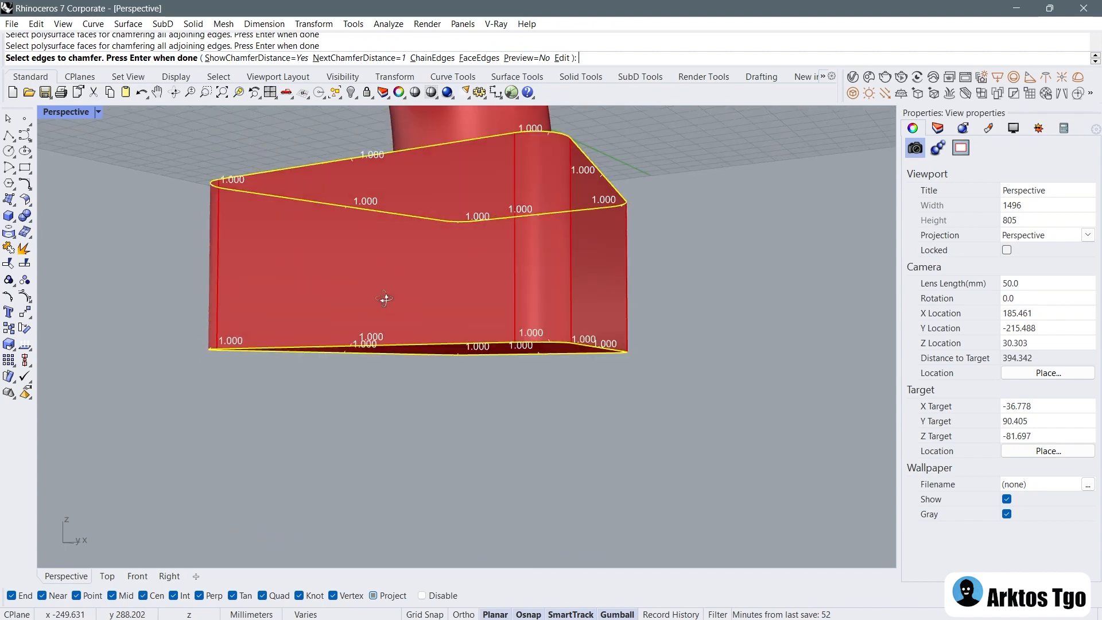
key(Return)
scroll(207, 247, up, 5)
scroll(176, 250, up, 3)
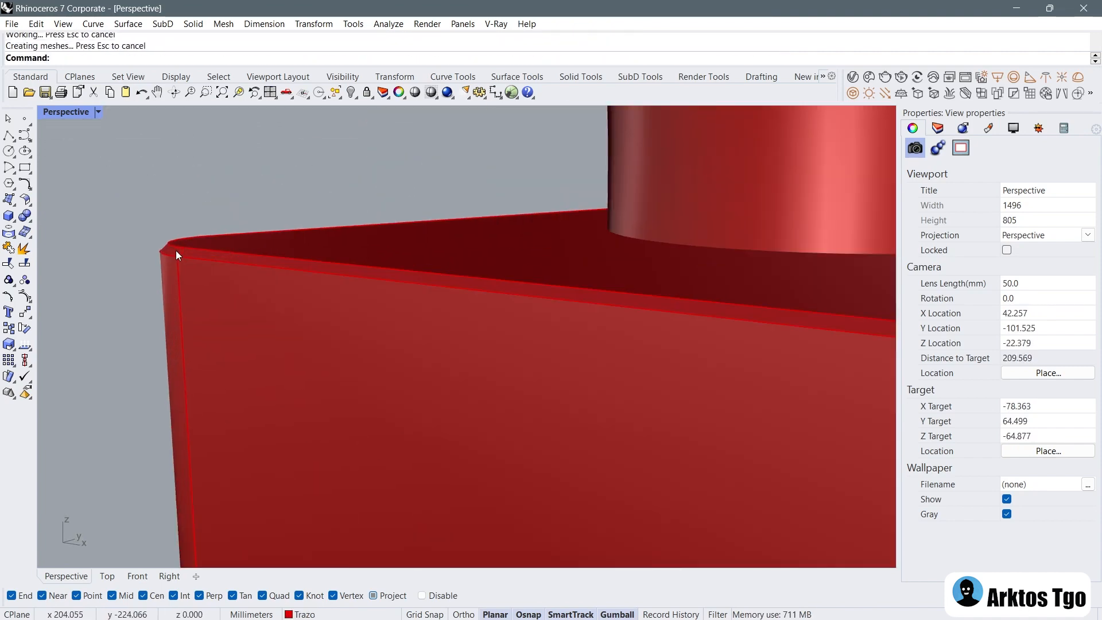
Step: Chamfer all edges around the base's top and bottom faces with a distance of 5, using FaceEdges
key(Return)
text(5)
key(Return)
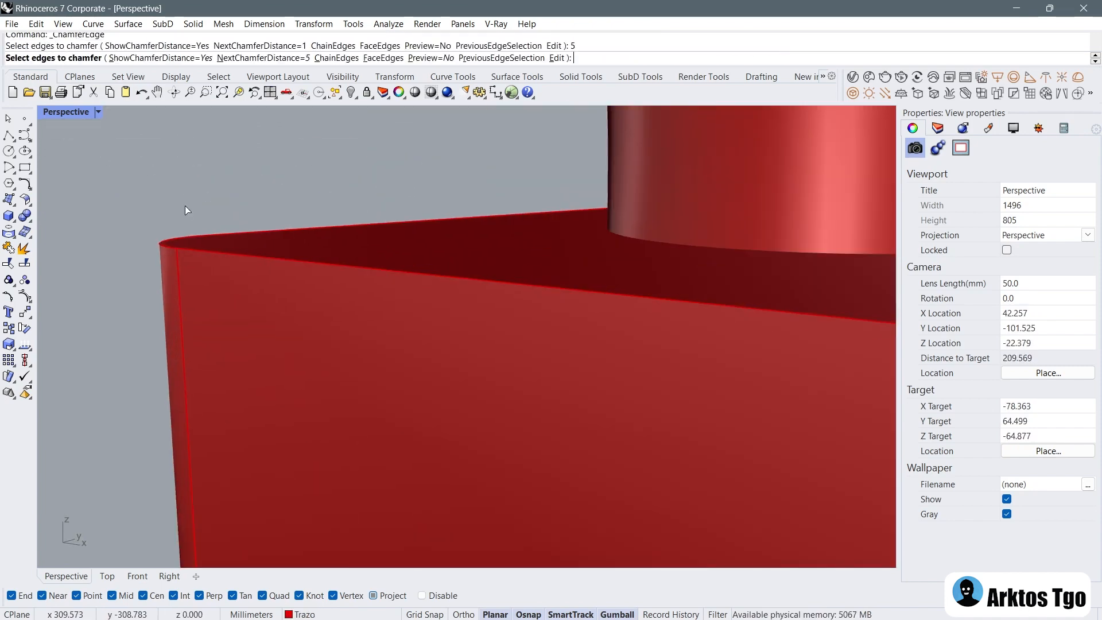
click(376, 58)
scroll(442, 250, down, 6)
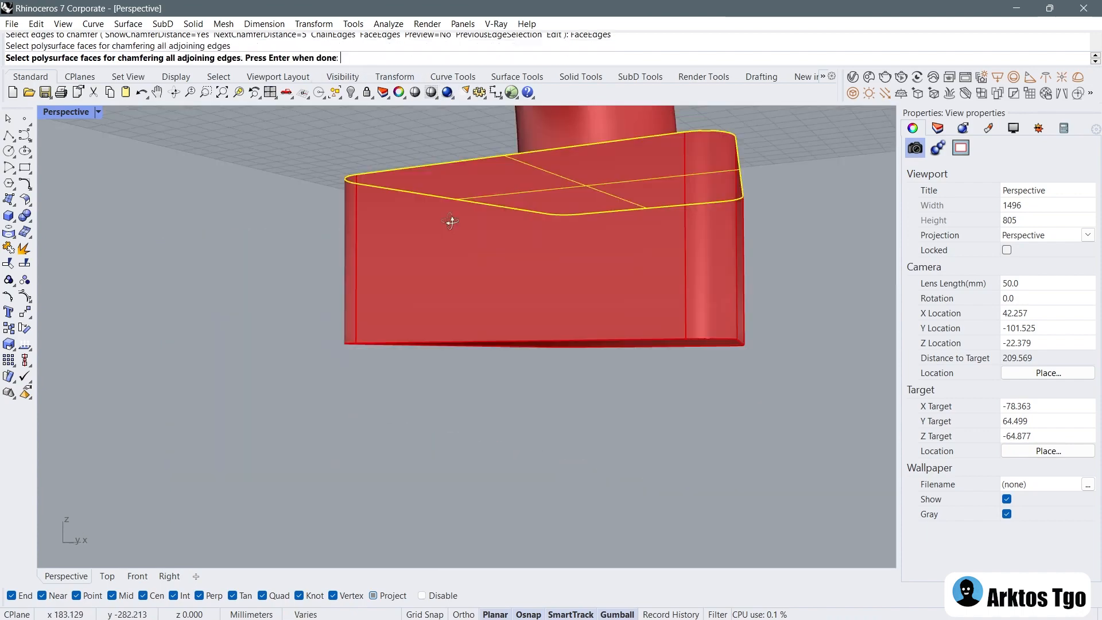
key(Return)
key(Return)
Step: Check the chamfered base's object type and examine the whole head, neck and base from several sides
right_drag(487, 320, 574, 400)
click(488, 256)
scroll(489, 256, down, 5)
key(Escape)
click(334, 256)
key(Escape)
scroll(480, 422, down, 6)
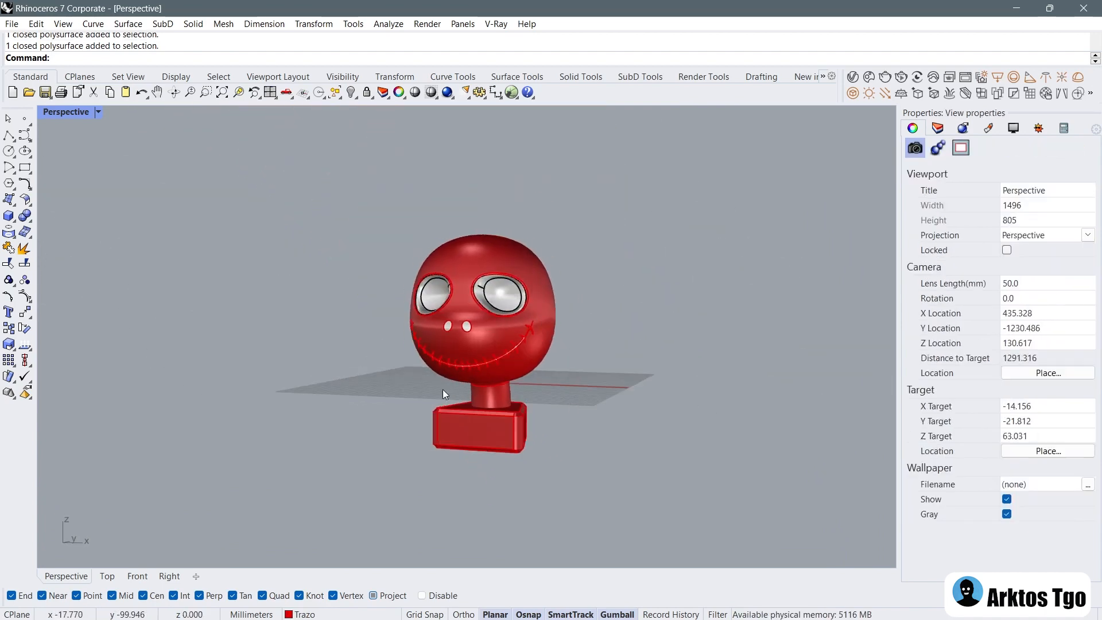
scroll(478, 377, up, 6)
shift+right_drag(468, 383, 447, 345)
right_drag(447, 345, 489, 369)
scroll(428, 340, down, 4)
right_drag(428, 339, 431, 314)
right_drag(295, 323, 392, 300)
scroll(394, 291, up, 3)
scroll(395, 292, down, 2)
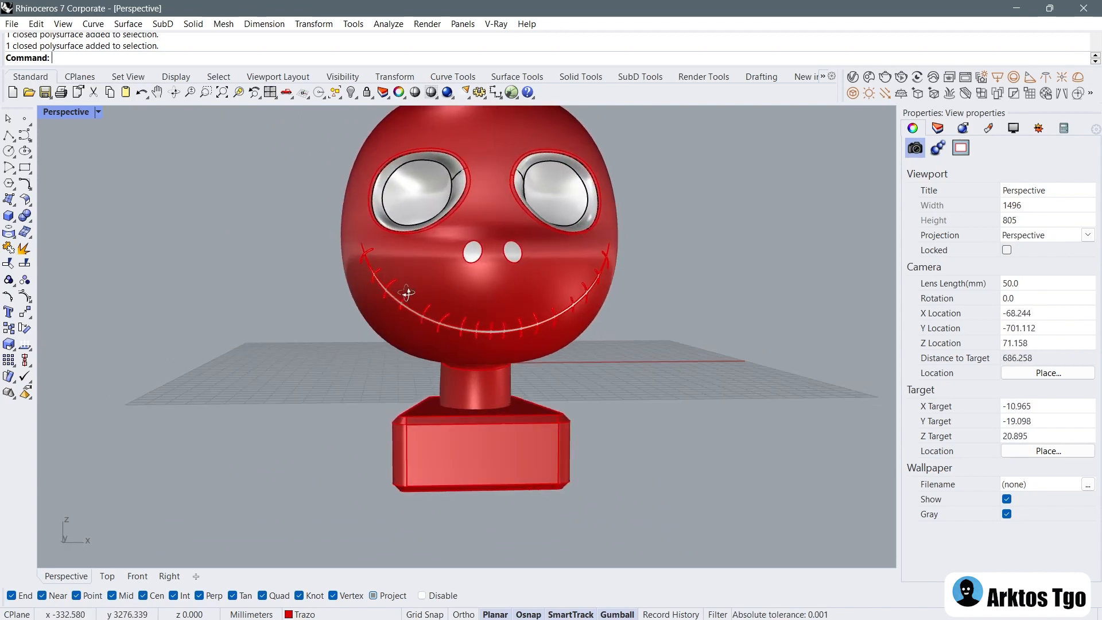
Step: In the Front view, start a degree-3 control-point curve beside the head with a horizontal first segment about 32 mm long
click(270, 92)
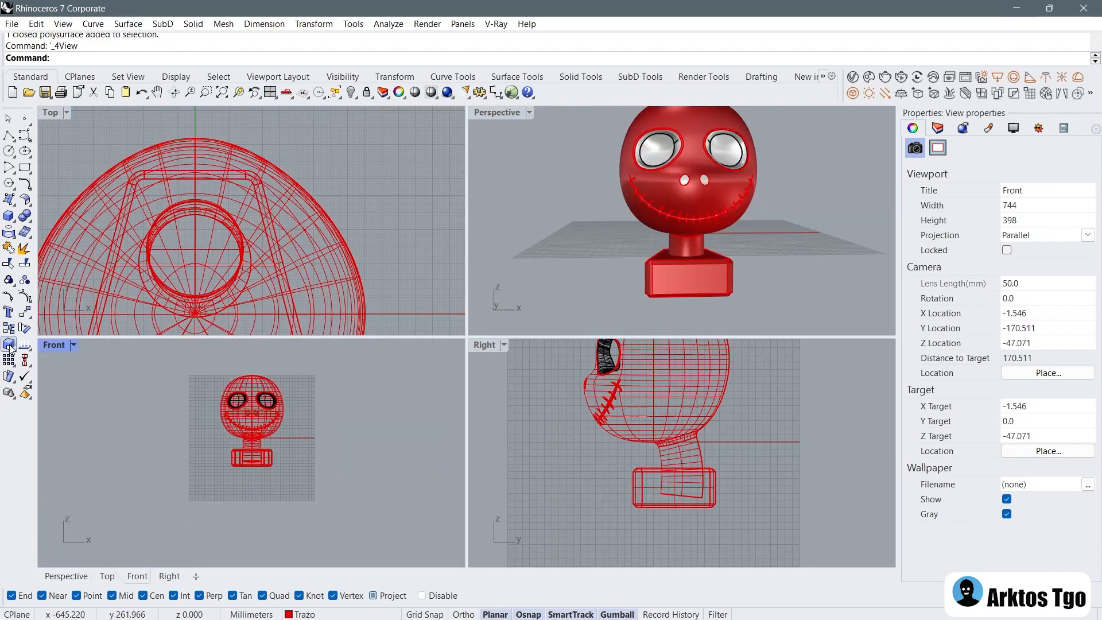
double_click(51, 344)
right_drag(568, 251, 400, 260)
scroll(289, 258, up, 4)
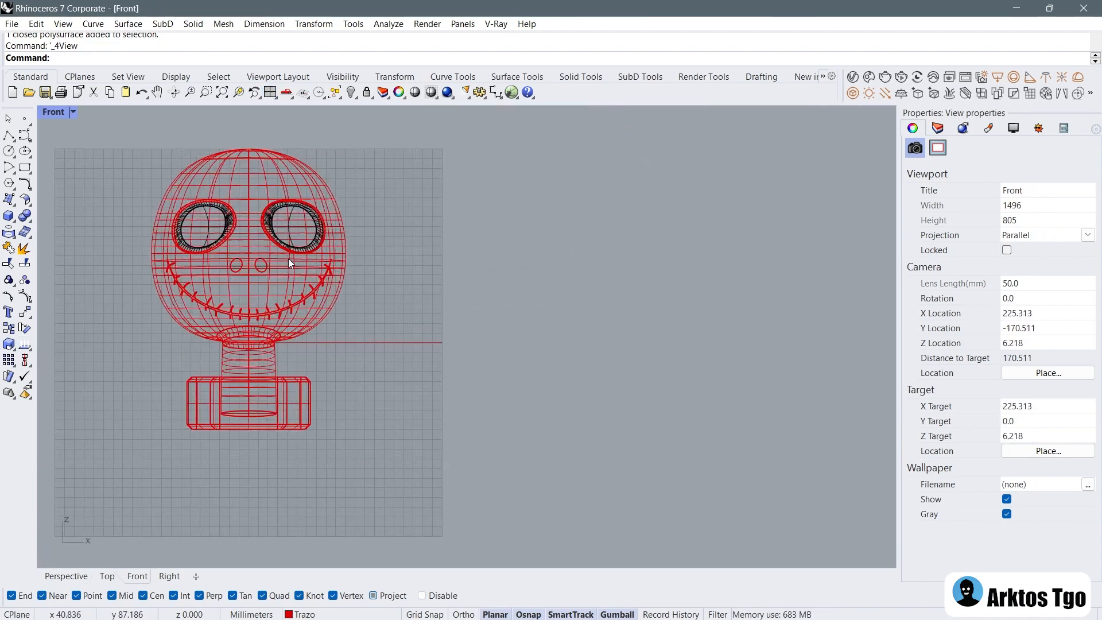
click(23, 135)
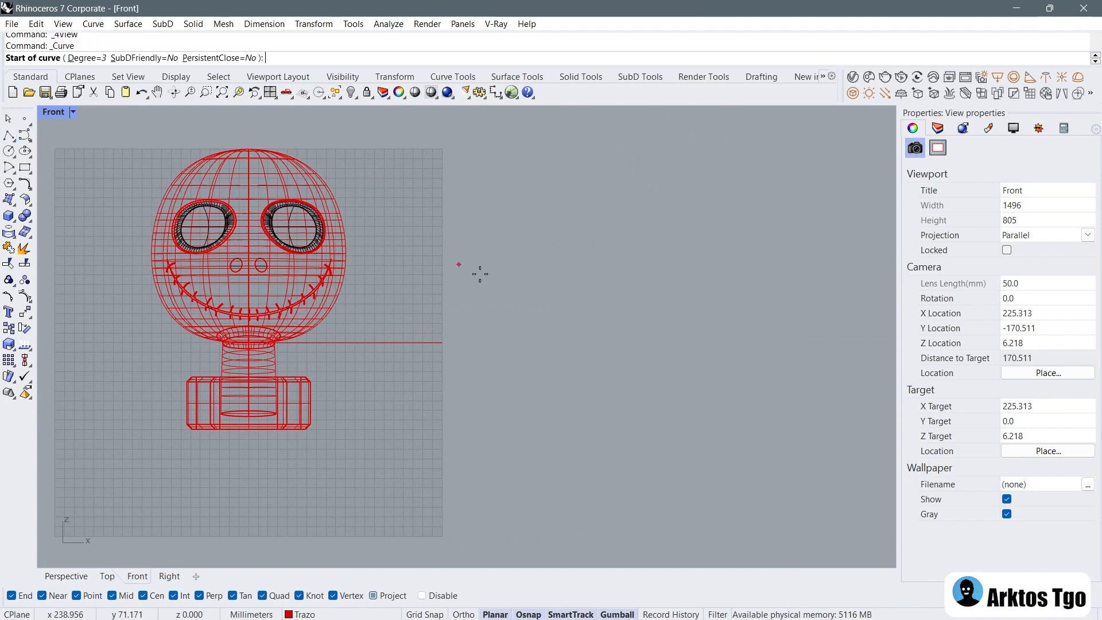
right_drag(555, 358, 499, 322)
scroll(470, 357, up, 6)
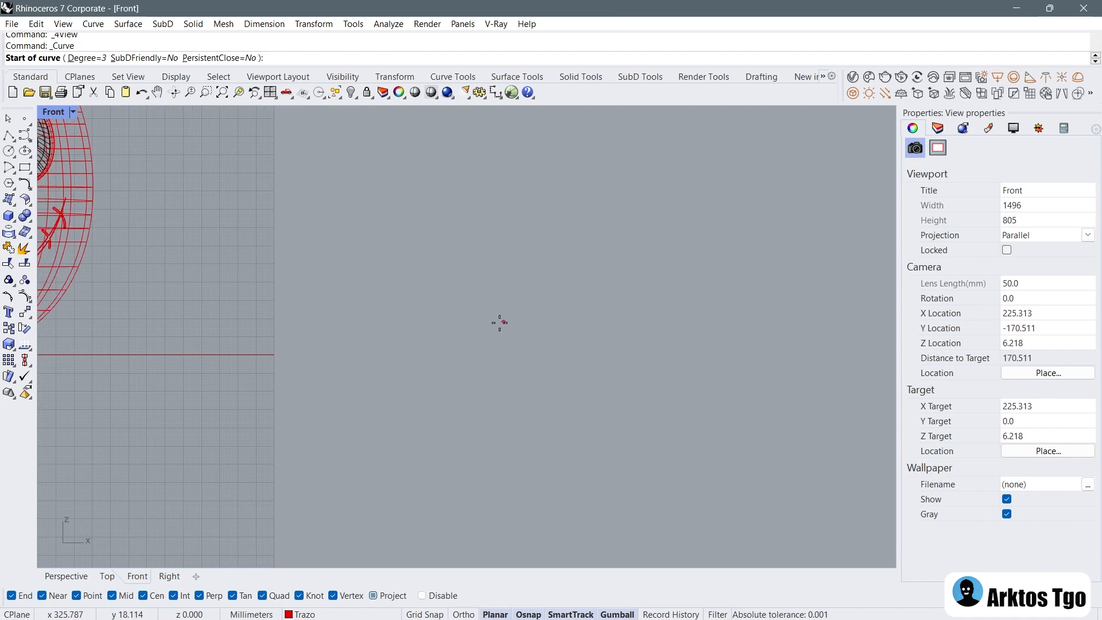
click(539, 358)
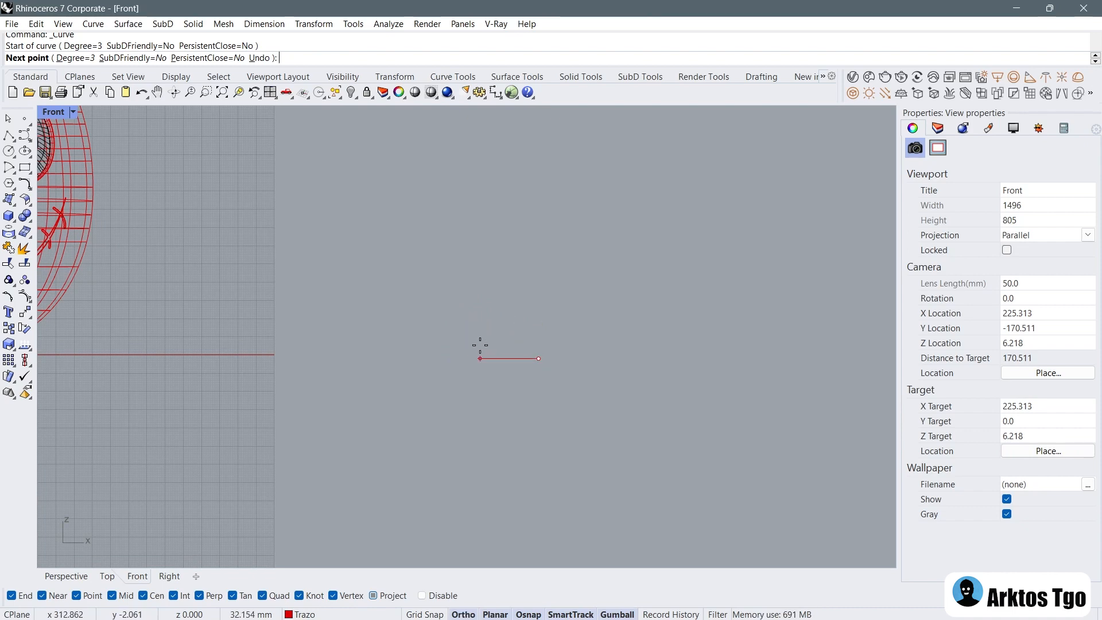
click(479, 339)
Step: Continue the wing outline with a concave sweep rising away from its start to a first pointed tip
scroll(424, 339, up, 2)
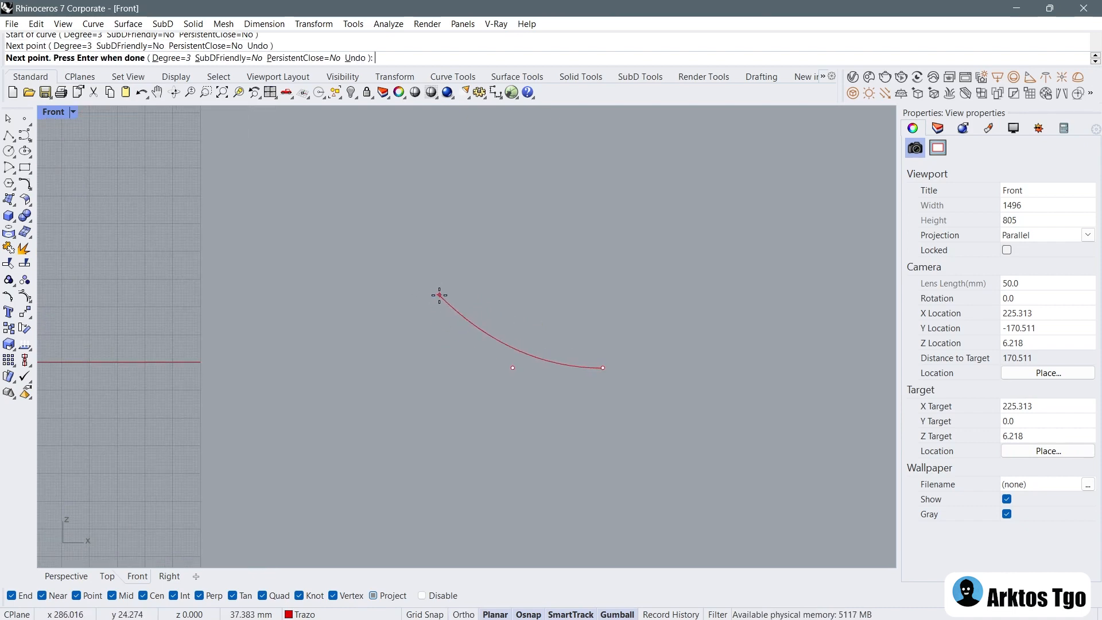
click(462, 284)
scroll(453, 278, up, 3)
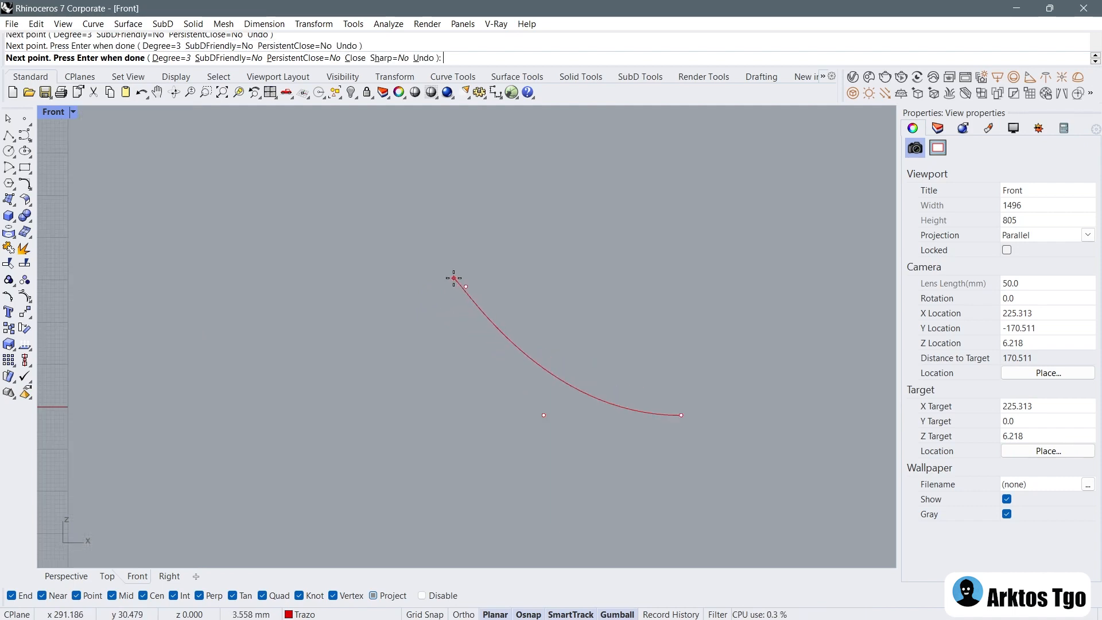
click(428, 247)
scroll(407, 252, up, 7)
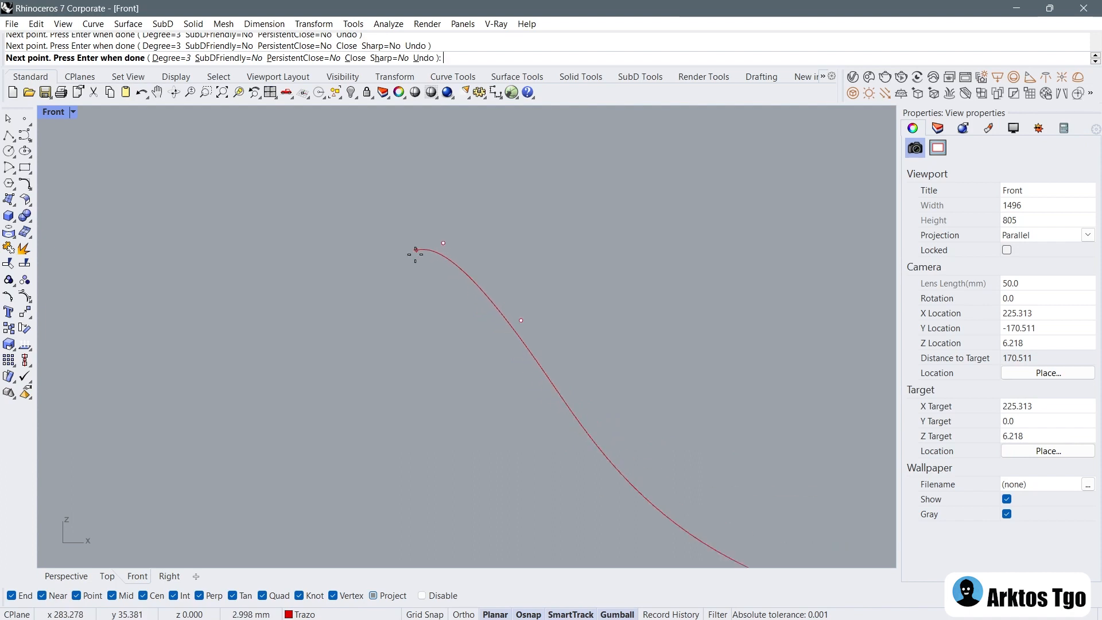
click(405, 213)
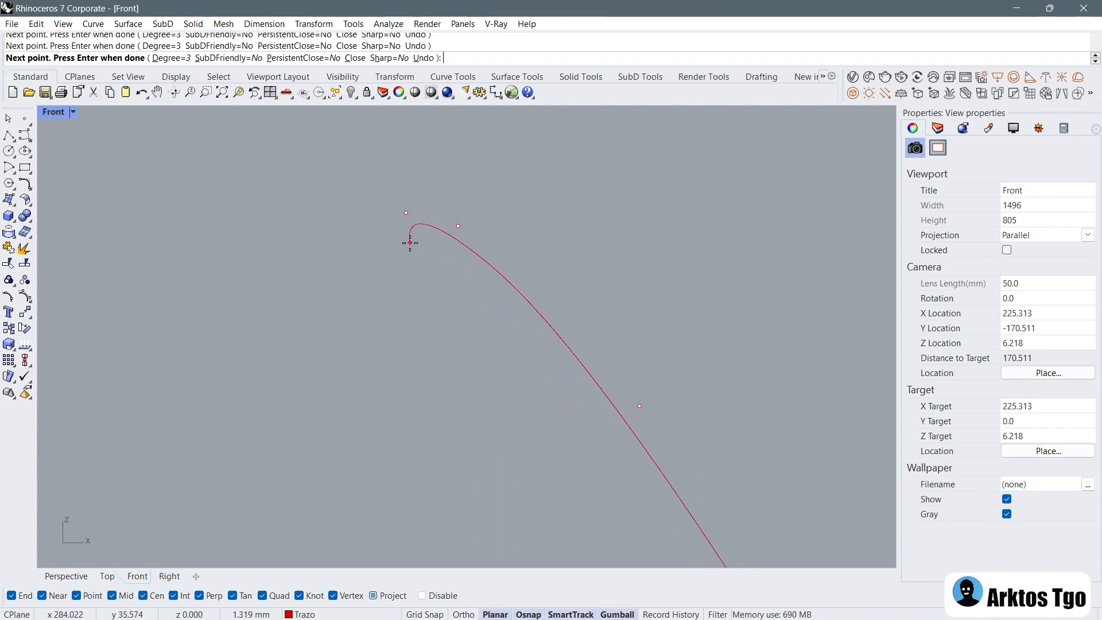
Step: Continue the curve down into a narrow valley and back up to a second, higher wing tip
scroll(508, 151, down, 8)
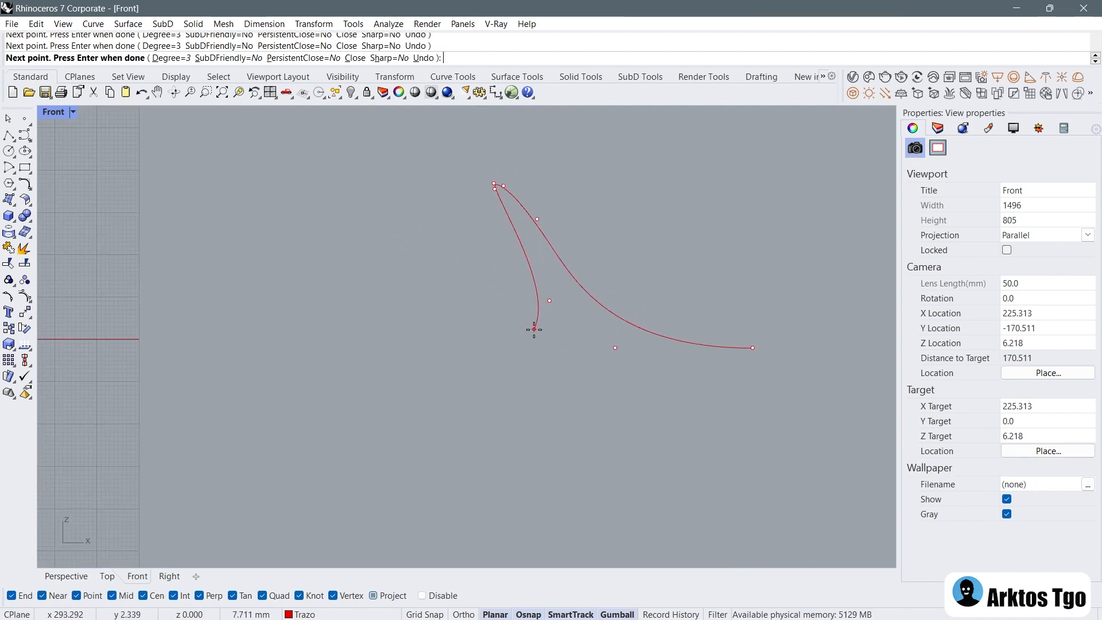
right_drag(492, 294, 513, 344)
scroll(485, 248, up, 5)
right_drag(449, 185, 482, 190)
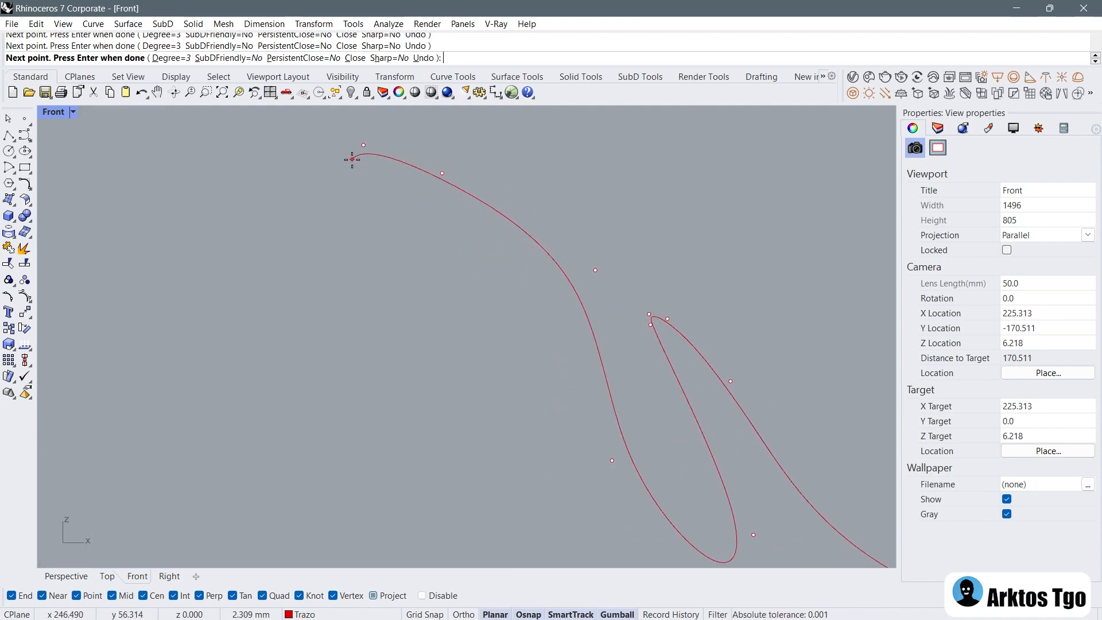
Step: Continue the curve through a second valley and over a broad arch to the wing's outermost tip nearest the head
scroll(470, 313, down, 3)
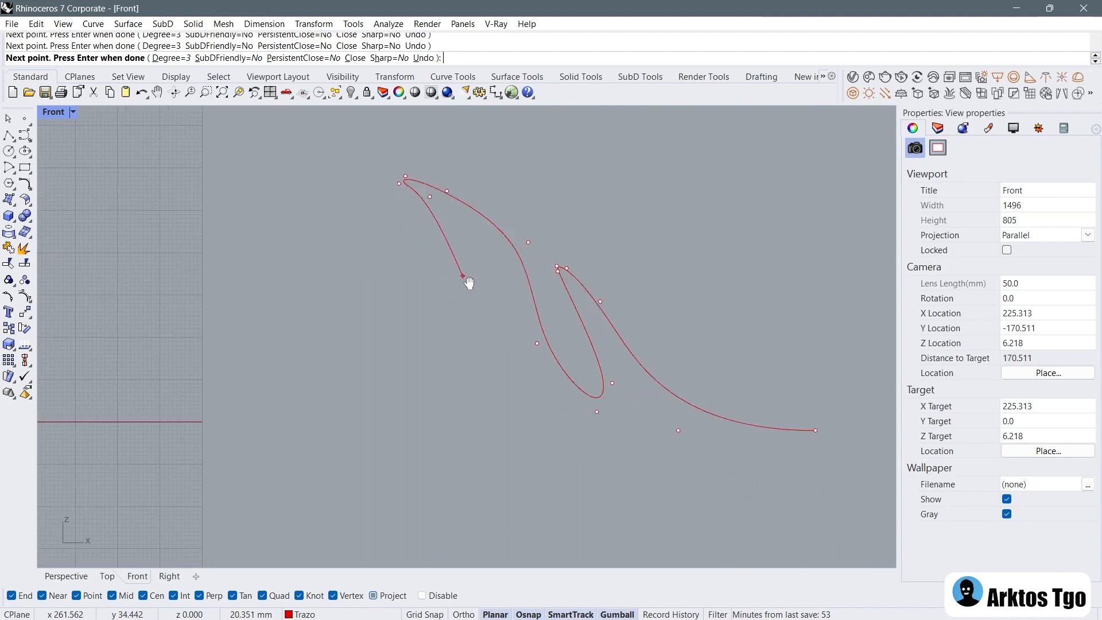
scroll(470, 244, up, 2)
scroll(383, 298, down, 2)
right_drag(383, 298, 550, 388)
click(511, 302)
click(455, 189)
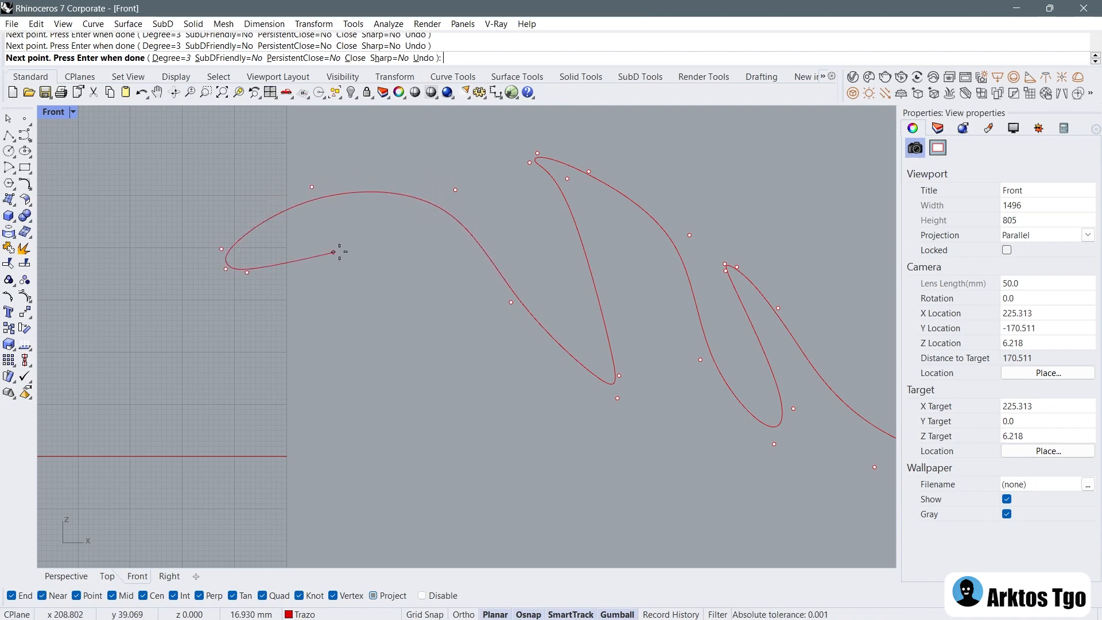
Step: Finish the open curve with a sweeping lower wing edge that ends about 32 mm directly below its start
scroll(485, 381, down, 3)
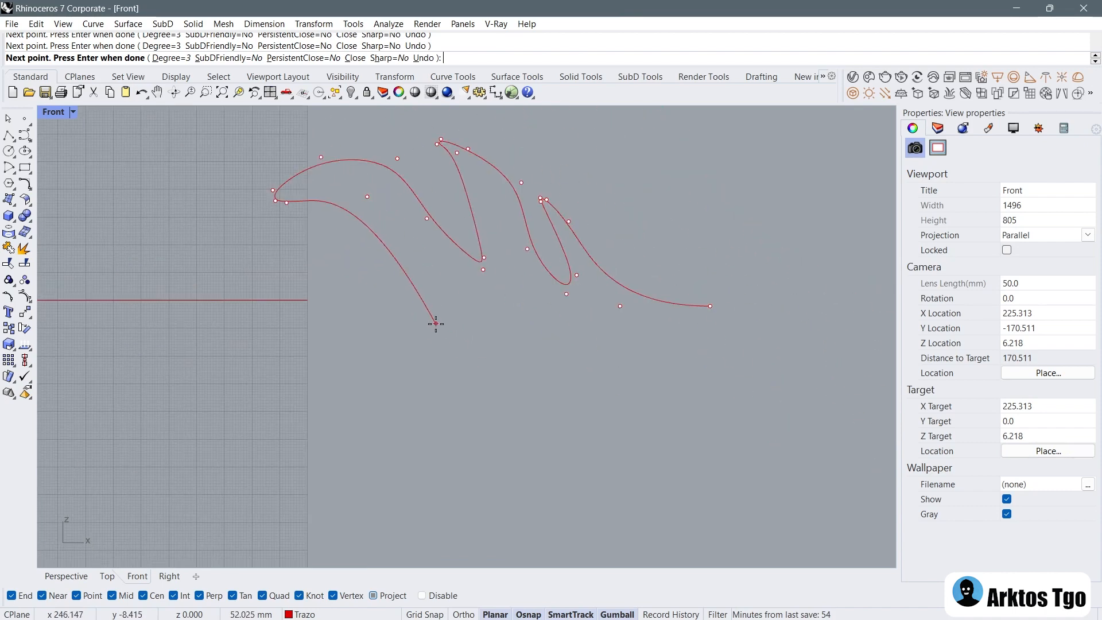
scroll(491, 363, up, 5)
scroll(462, 362, down, 2)
scroll(463, 362, down, 2)
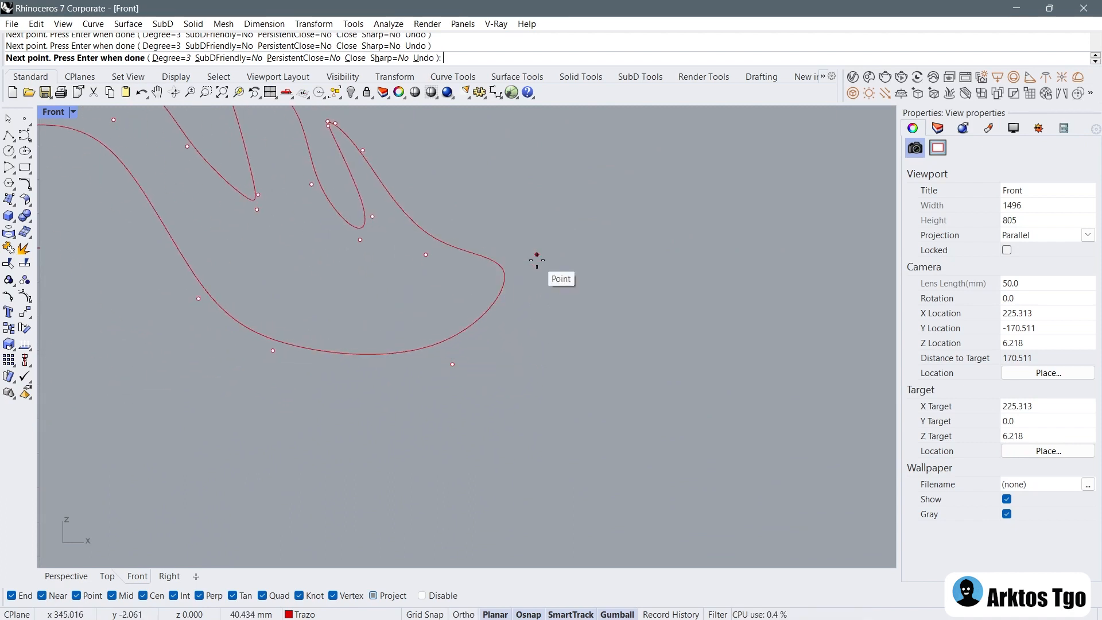
key(F8)
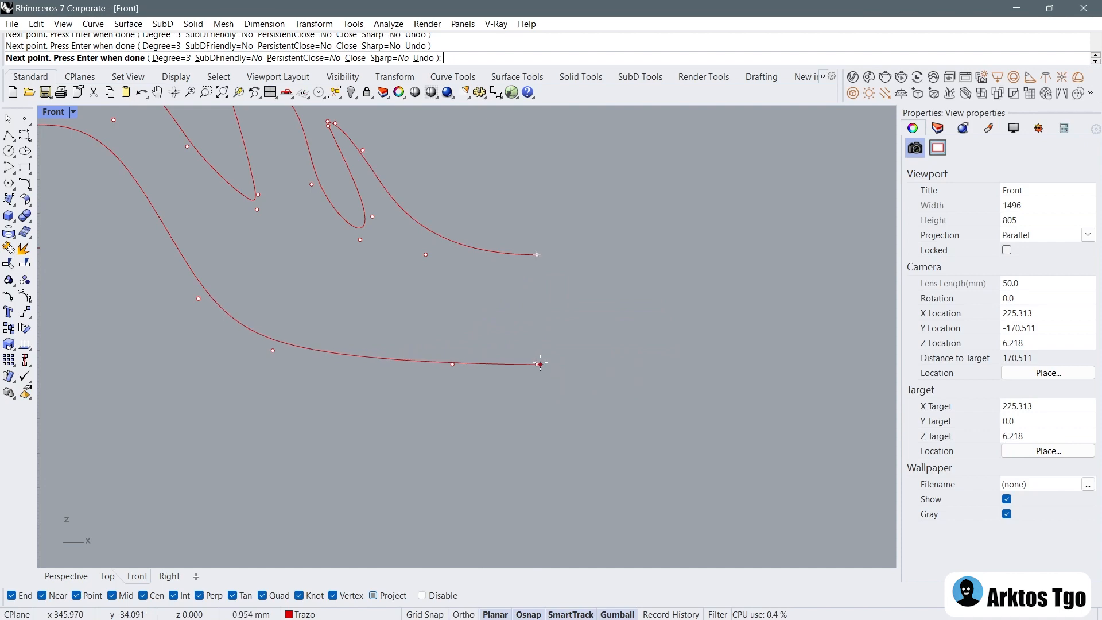
click(539, 363)
key(Return)
Step: Show the wing curve's control points and level the last two points at the open end of the lower edge
scroll(517, 361, down, 2)
click(467, 352)
key(F10)
scroll(448, 345, up, 5)
scroll(571, 376, down, 3)
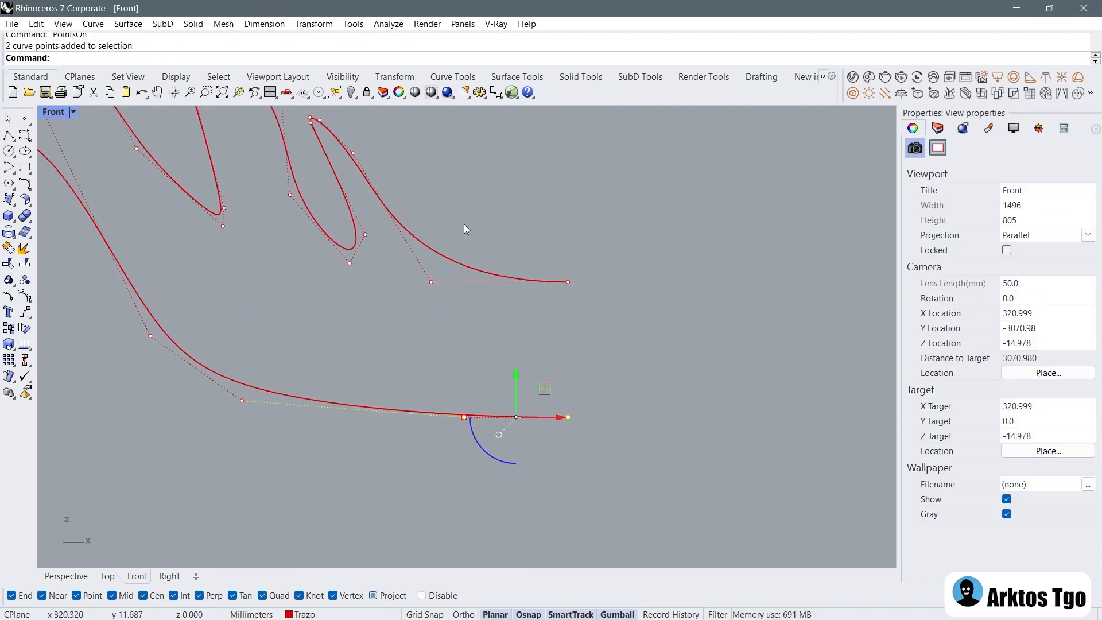
drag(475, 281, 541, 282)
Step: Sharpen the wing's outermost tip by repositioning the pair of control points that shape it
scroll(500, 281, down, 3)
right_drag(222, 170, 352, 195)
scroll(252, 215, up, 5)
key(Delete)
click(288, 222)
drag(317, 192, 316, 142)
right_drag(315, 141, 307, 228)
scroll(284, 230, down, 4)
click(212, 189)
drag(211, 189, 285, 271)
drag(279, 224, 283, 193)
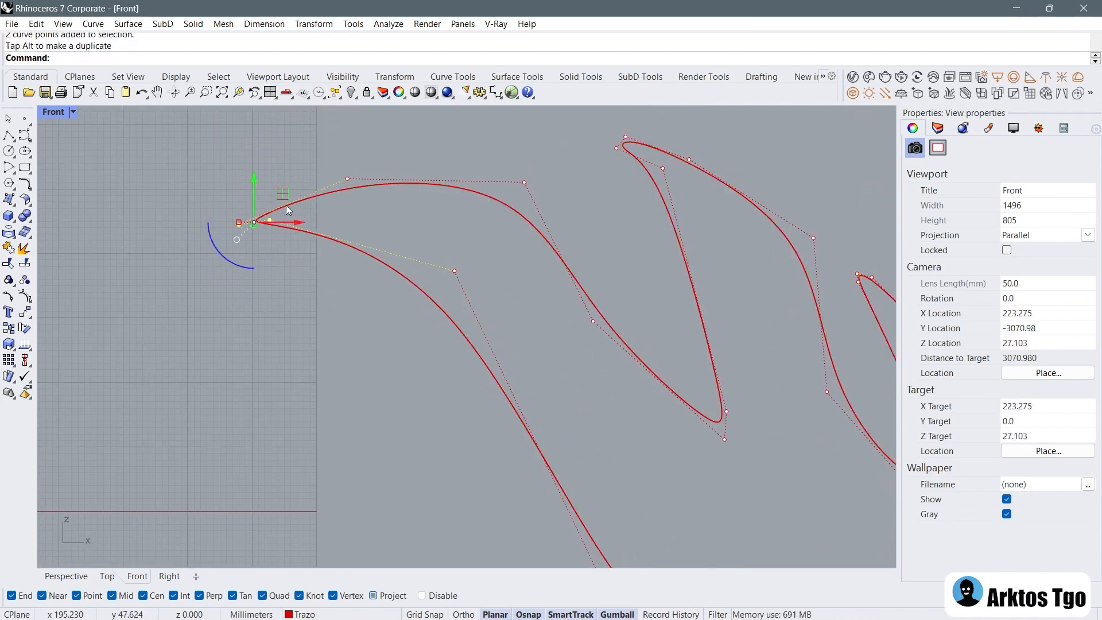
Step: Sharpen the middle wing tip by moving its outer control point next to the neighbouring tip point
click(303, 235)
scroll(274, 228, up, 14)
scroll(210, 192, down, 2)
middle_click(203, 196)
right_drag(425, 185, 263, 270)
scroll(264, 269, down, 6)
right_drag(476, 232, 331, 263)
scroll(525, 171, up, 2)
right_drag(525, 171, 378, 250)
scroll(377, 250, up, 6)
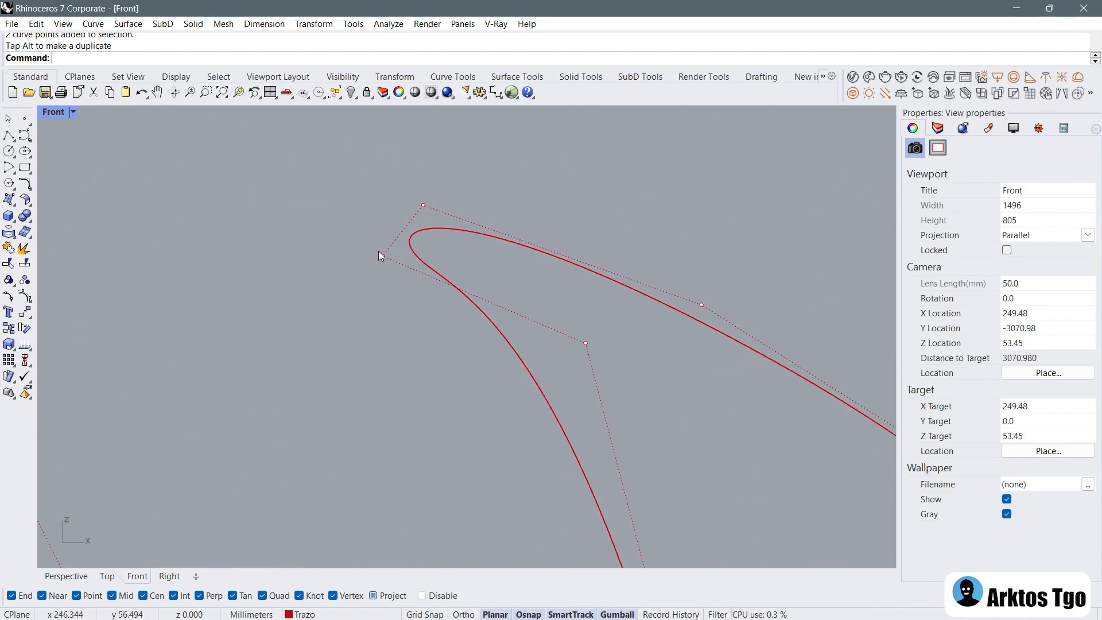
click(384, 256)
drag(414, 230, 436, 214)
scroll(443, 211, up, 3)
scroll(398, 226, down, 5)
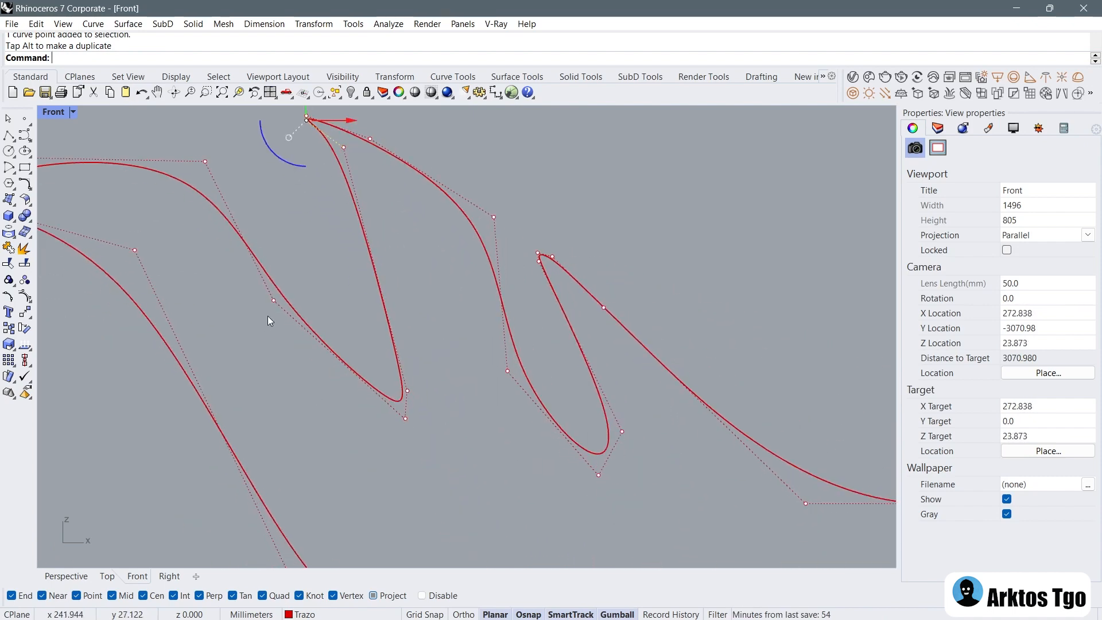
Step: Narrow the valley between the middle and inner wing tips by repositioning the control points along its sides and bottom
drag(312, 271, 340, 236)
scroll(387, 383, up, 5)
scroll(411, 395, down, 5)
scroll(315, 318, up, 5)
click(363, 319)
drag(363, 319, 457, 279)
right_drag(536, 452, 474, 387)
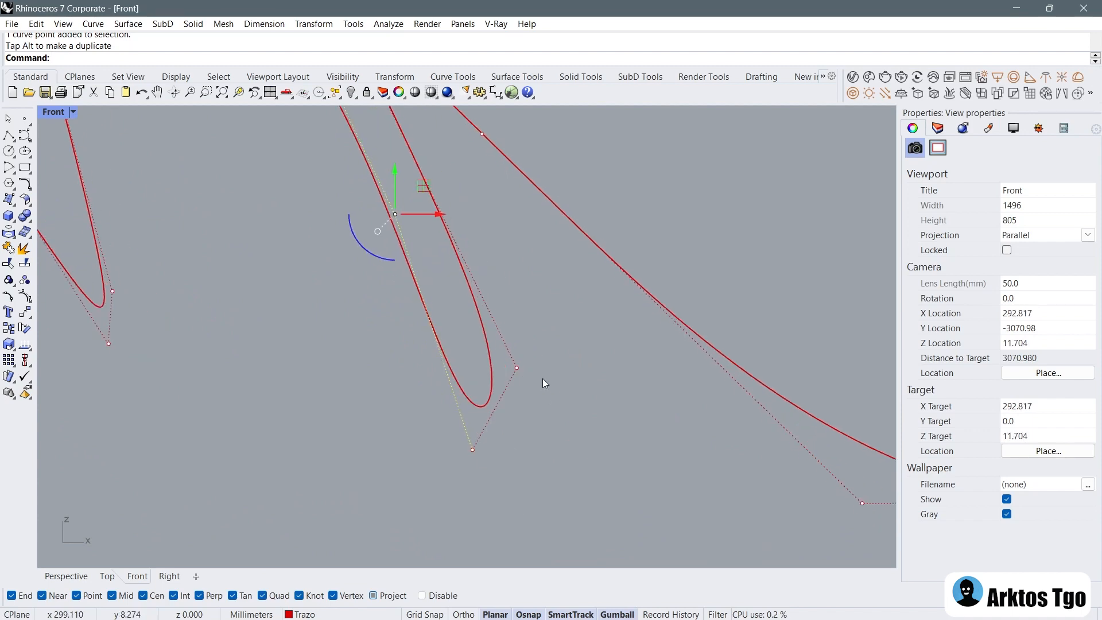
click(517, 368)
drag(555, 371, 523, 373)
scroll(520, 368, down, 6)
right_drag(414, 296, 399, 374)
scroll(396, 368, down, 6)
scroll(402, 354, up, 6)
Step: Refine the inner wing tip and its adjoining edges by moving individual control points
click(416, 291)
scroll(467, 345, up, 3)
right_drag(546, 281, 432, 229)
scroll(445, 228, down, 4)
drag(505, 257, 554, 260)
click(472, 249)
drag(498, 225, 555, 355)
scroll(513, 298, up, 4)
click(511, 246)
drag(537, 220, 492, 188)
scroll(485, 215, down, 14)
right_drag(487, 242, 426, 219)
Step: Sharpen the bottoms of the wing's valleys by selecting and shifting their control points closer together
drag(370, 404, 258, 318)
drag(344, 332, 392, 343)
scroll(425, 350, up, 6)
drag(516, 396, 697, 462)
drag(604, 391, 601, 401)
right_drag(453, 247, 437, 340)
click(389, 297)
drag(417, 268, 435, 283)
drag(347, 283, 498, 339)
Step: Move the control point at the bend of the lower wing edge outward to reshape its sweep
scroll(367, 281, up, 4)
scroll(442, 348, up, 6)
click(436, 384)
scroll(487, 344, down, 8)
scroll(404, 256, down, 6)
click(322, 385)
drag(323, 385, 278, 389)
click(340, 333)
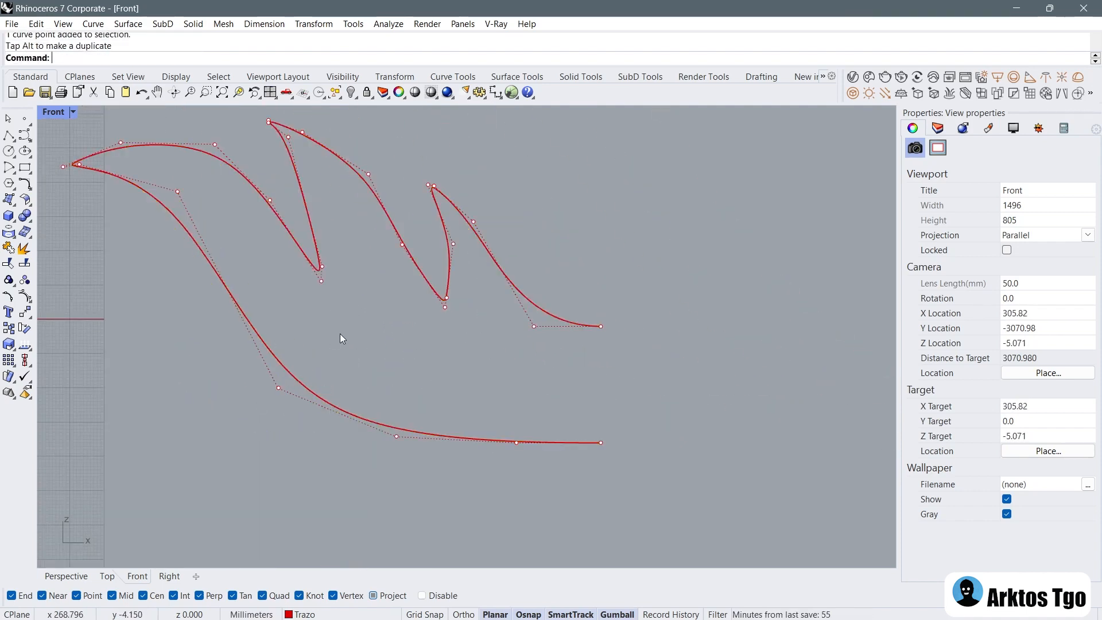
scroll(341, 335, down, 4)
scroll(215, 229, up, 3)
scroll(466, 302, down, 3)
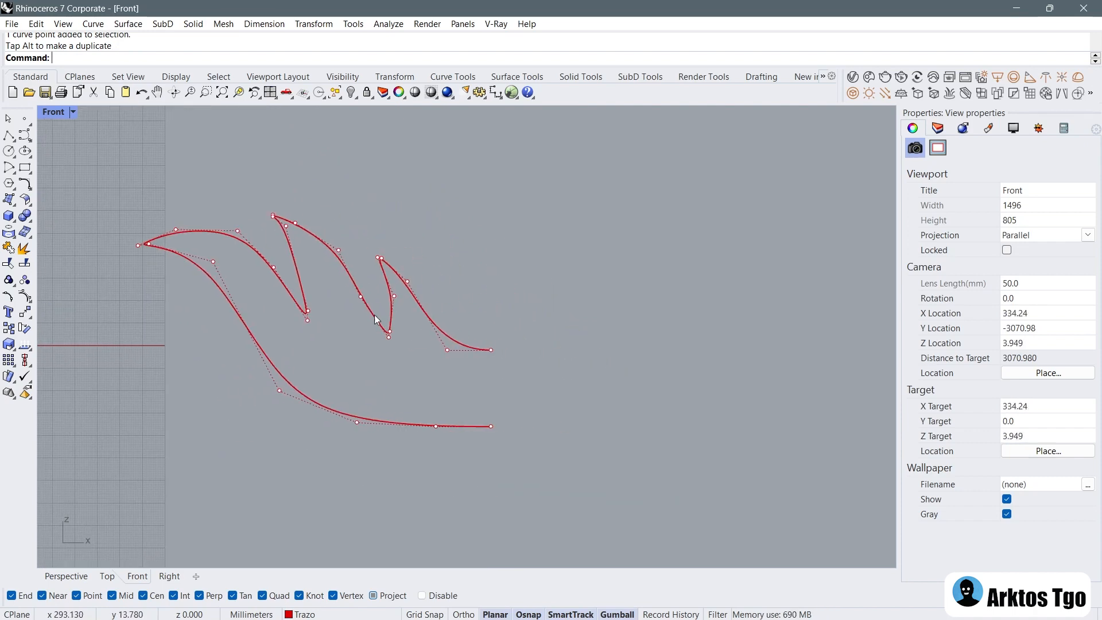
Step: Hide the control points and mirror the open wing outline
click(425, 325)
right_drag(523, 356, 349, 323)
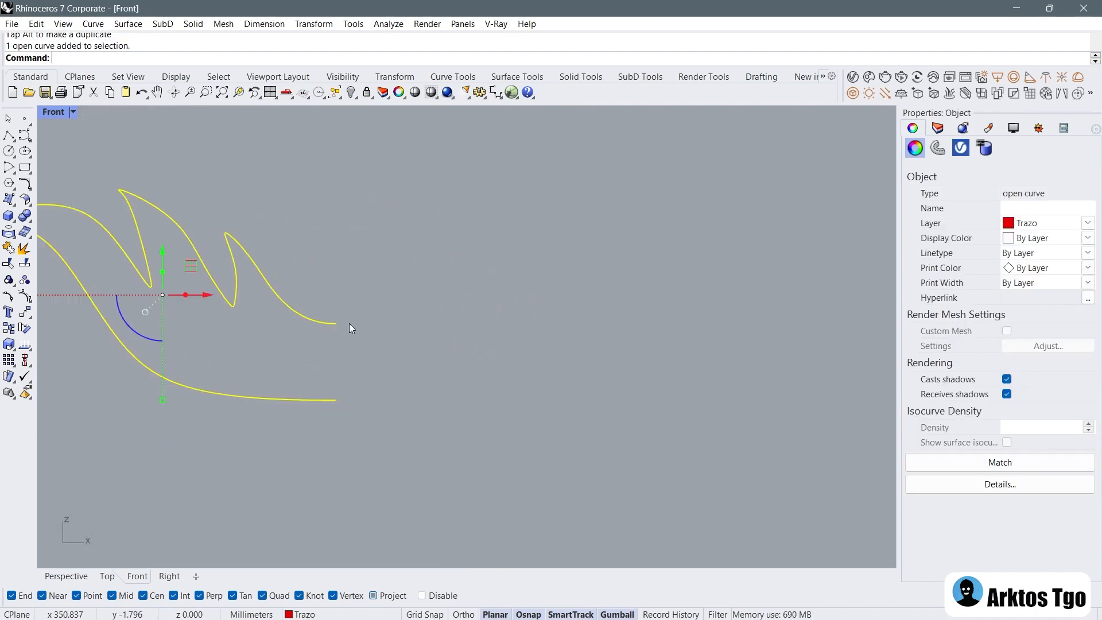
right_drag(287, 301, 403, 326)
text(mirror)
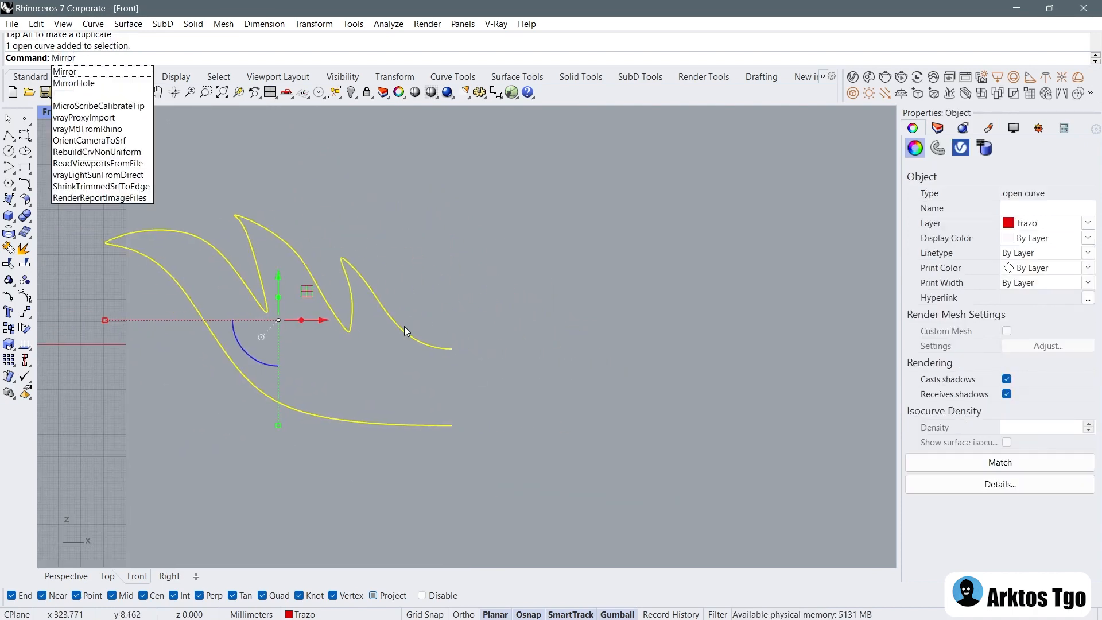
Step: Mirror a copy of the open half-outline across the line between its endpoints and join both halves into one closed curve
key(Return)
click(452, 348)
click(453, 425)
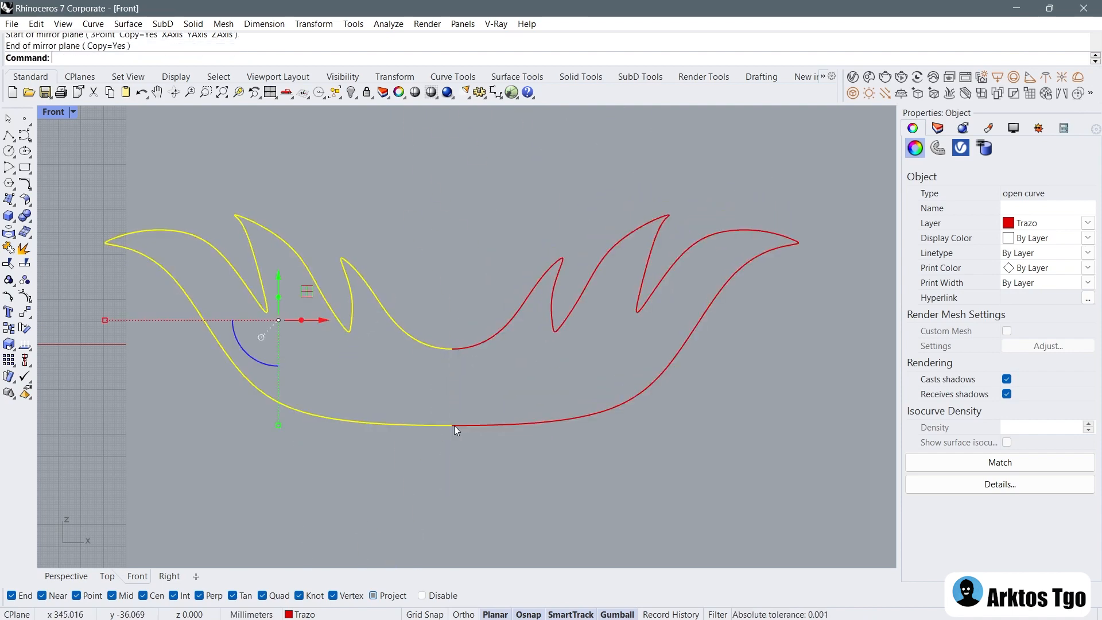
drag(487, 434, 130, 267)
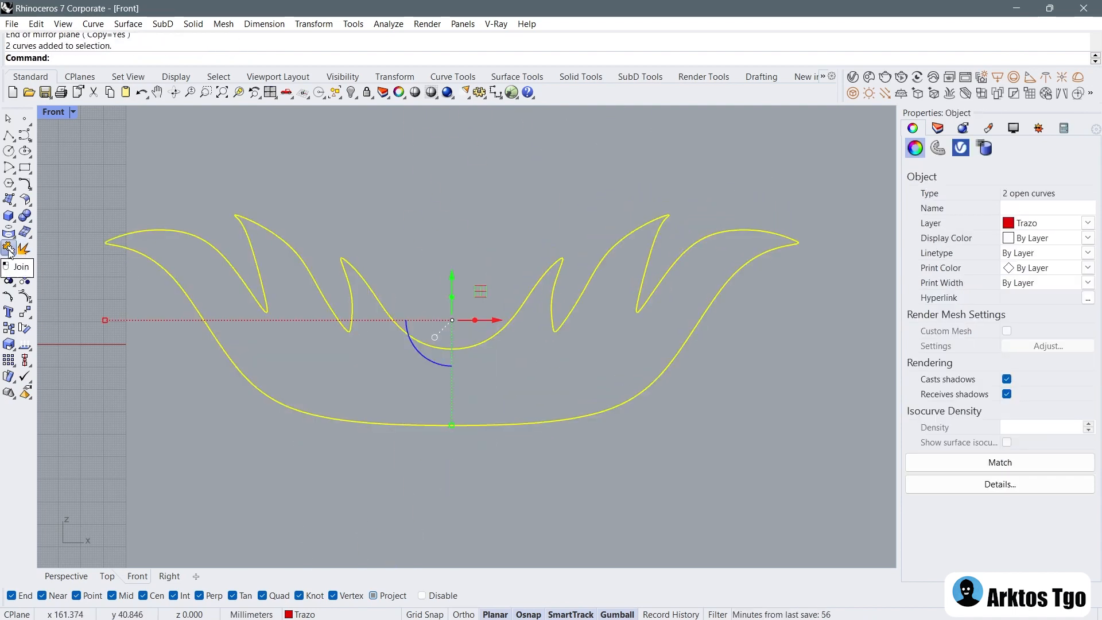
Step: Scale the closed curve up uniformly and move it over the figure's neck and base
scroll(597, 381, down, 5)
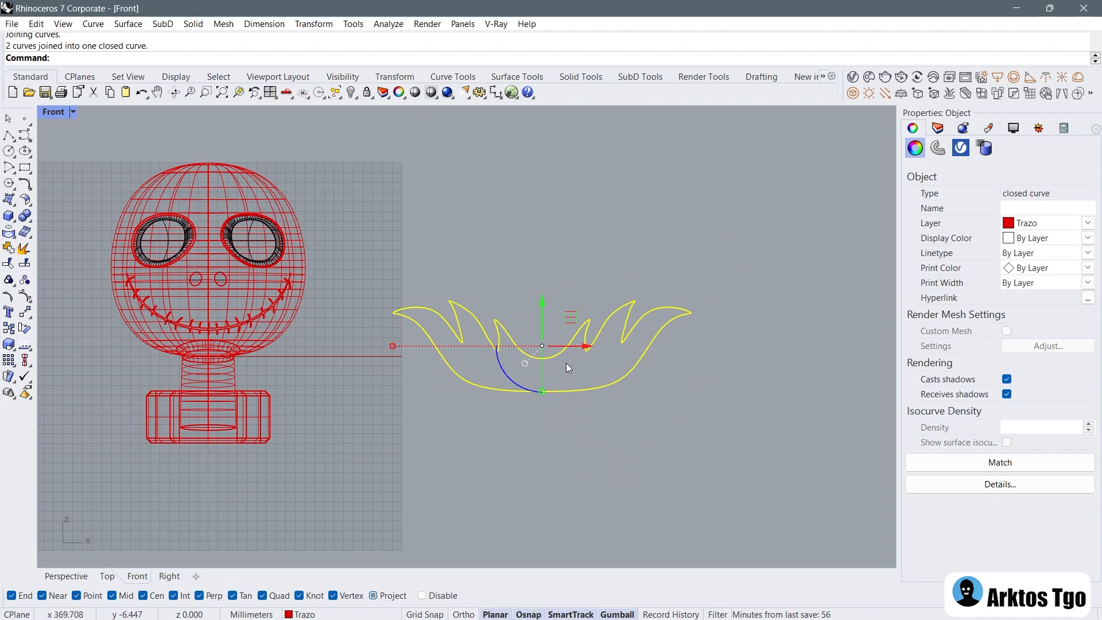
shift+drag(391, 347, 347, 347)
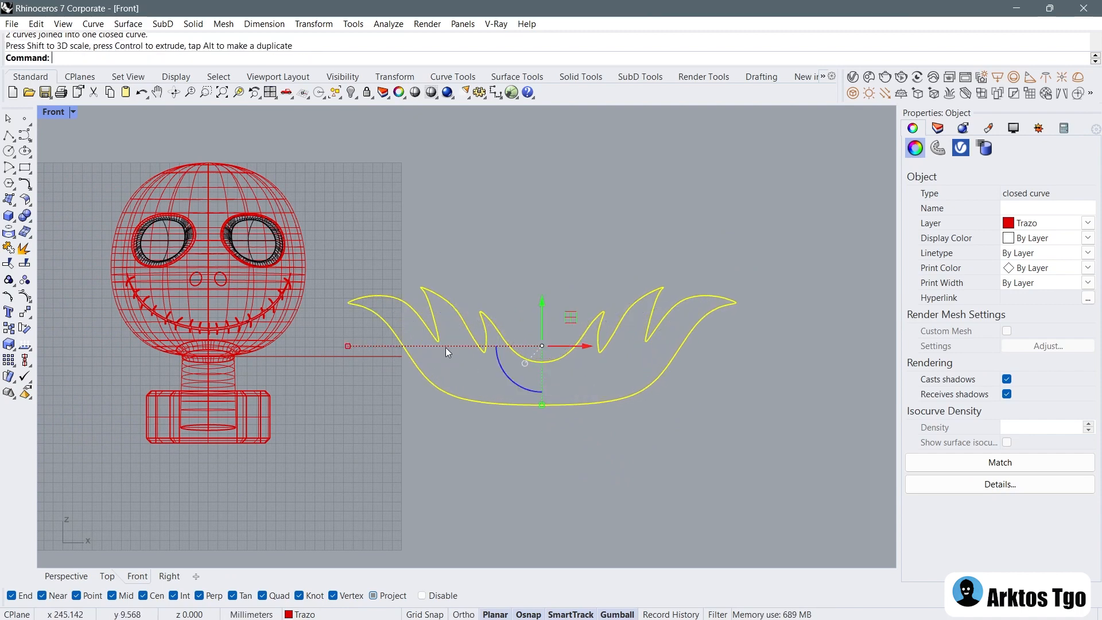
right_drag(526, 337, 563, 322)
drag(609, 300, 278, 338)
Step: Slightly reduce the height of the closed curve over the base
scroll(347, 477, up, 3)
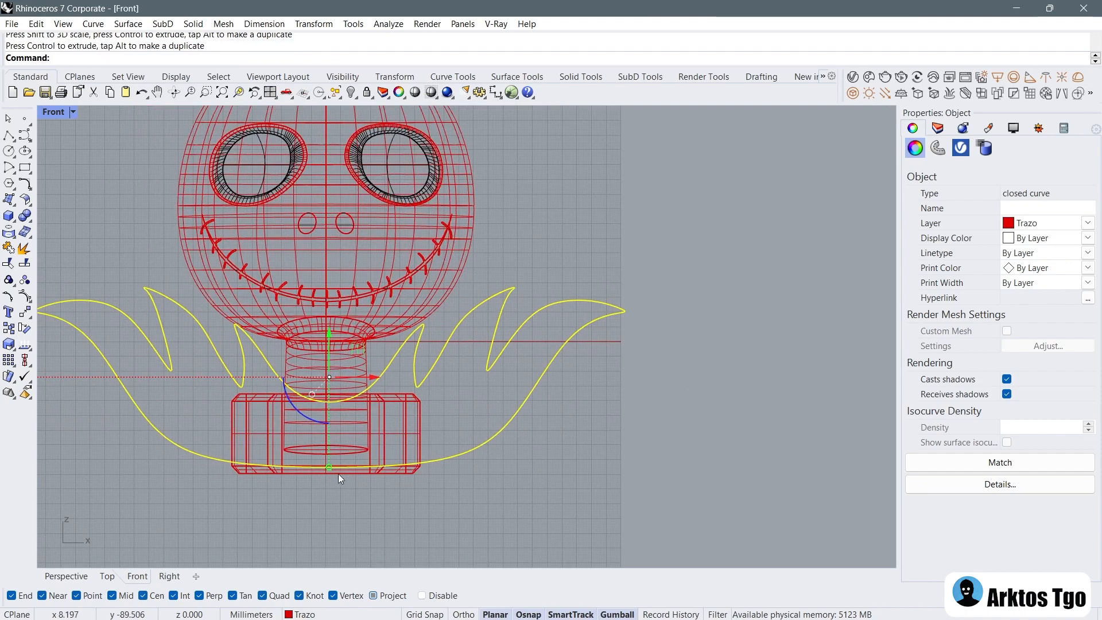
drag(332, 466, 335, 456)
right_drag(335, 456, 364, 467)
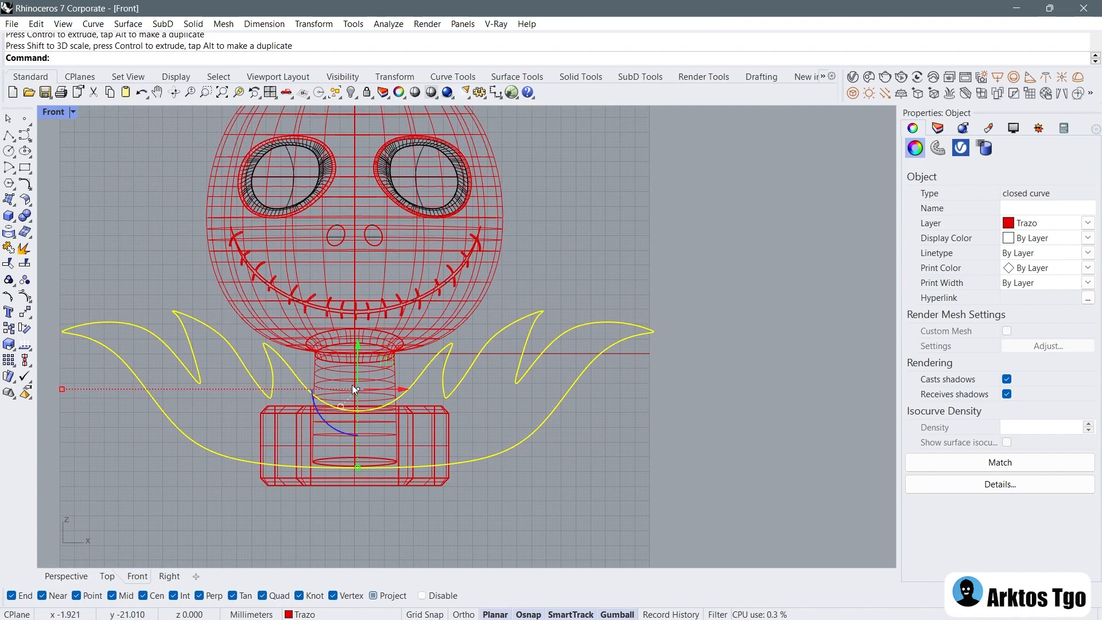
Step: Align the closed curve by its vertical center to alignment point 0
drag(388, 359, 380, 363)
key(ctrl+z)
scroll(374, 370, up, 4)
right_drag(142, 308, 226, 237)
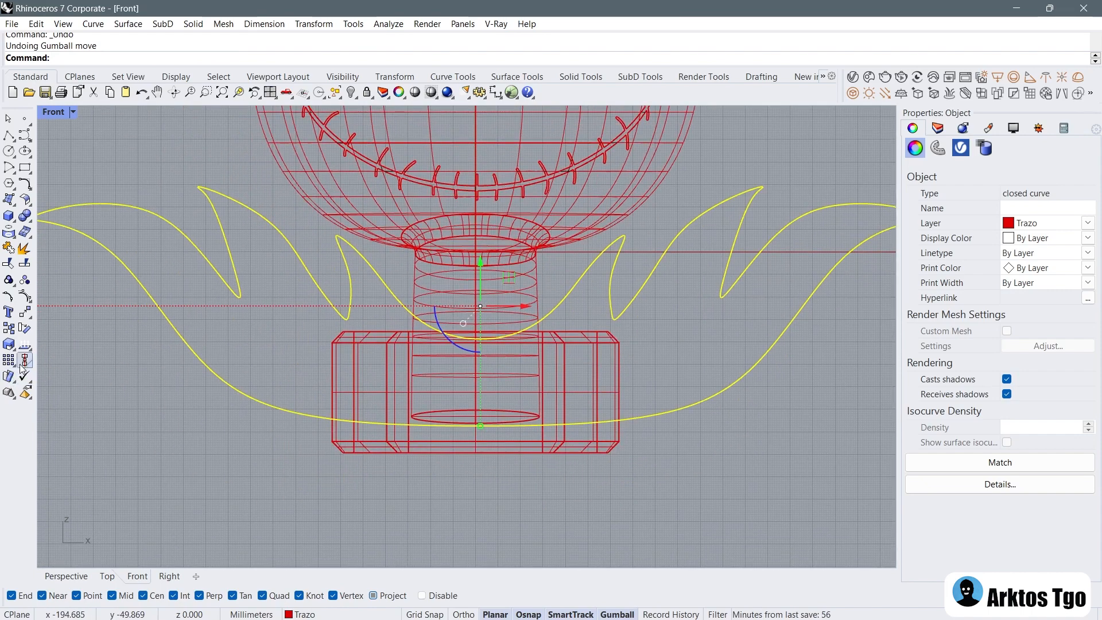
click(23, 365)
click(57, 381)
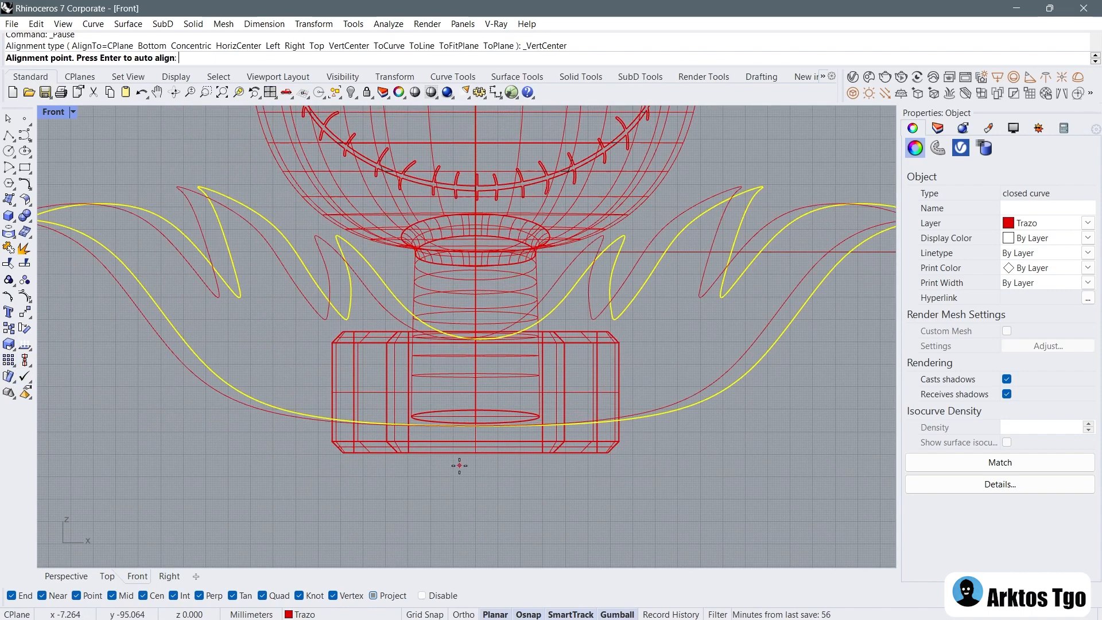
text(0)
key(Return)
Step: Move the closed curve forward along the Y axis until it stands clear in front of the head and base
scroll(459, 466, down, 3)
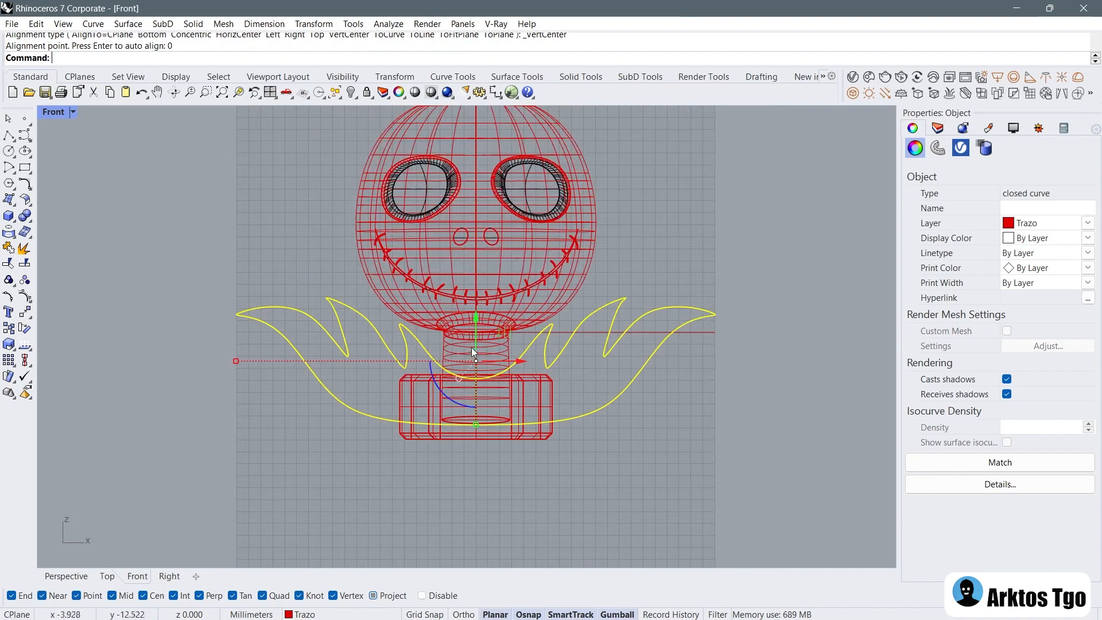
scroll(470, 346, up, 2)
scroll(210, 325, down, 2)
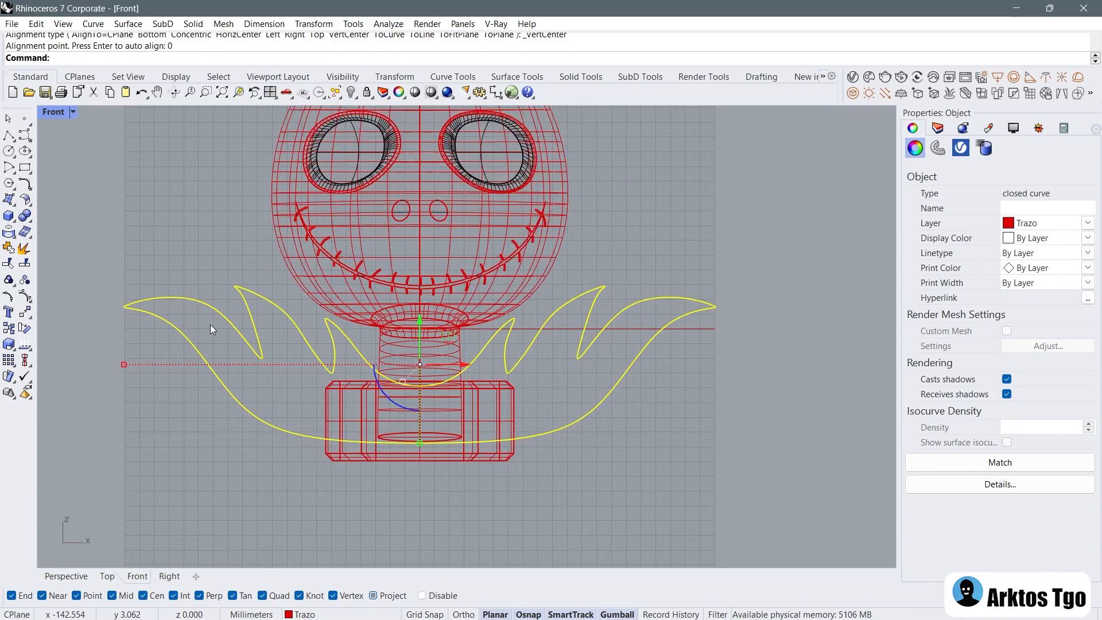
scroll(298, 312, up, 2)
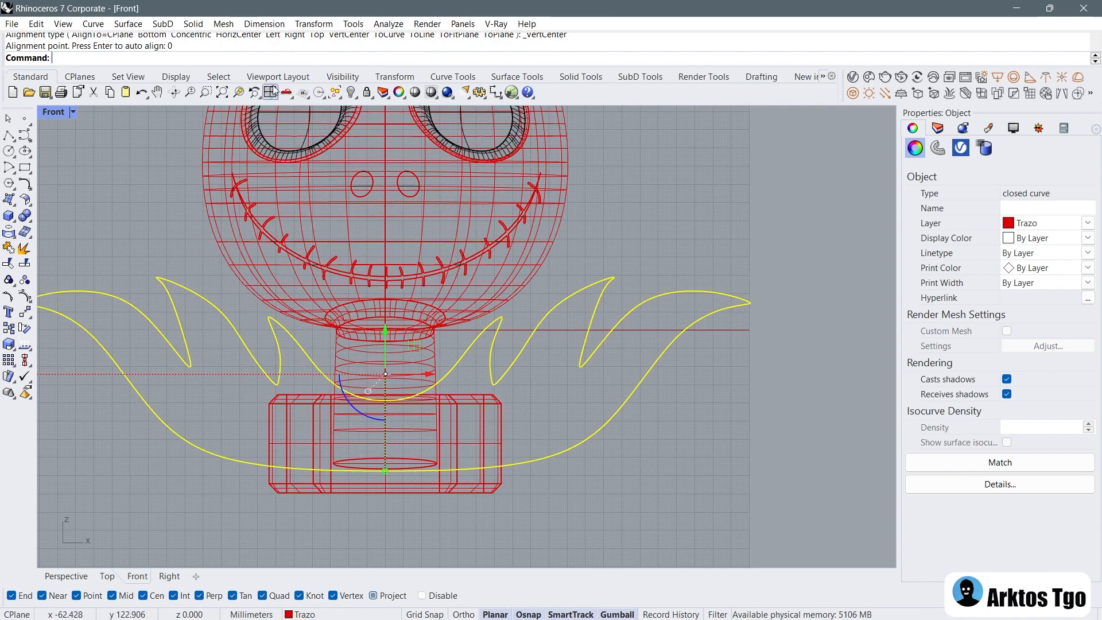
click(270, 91)
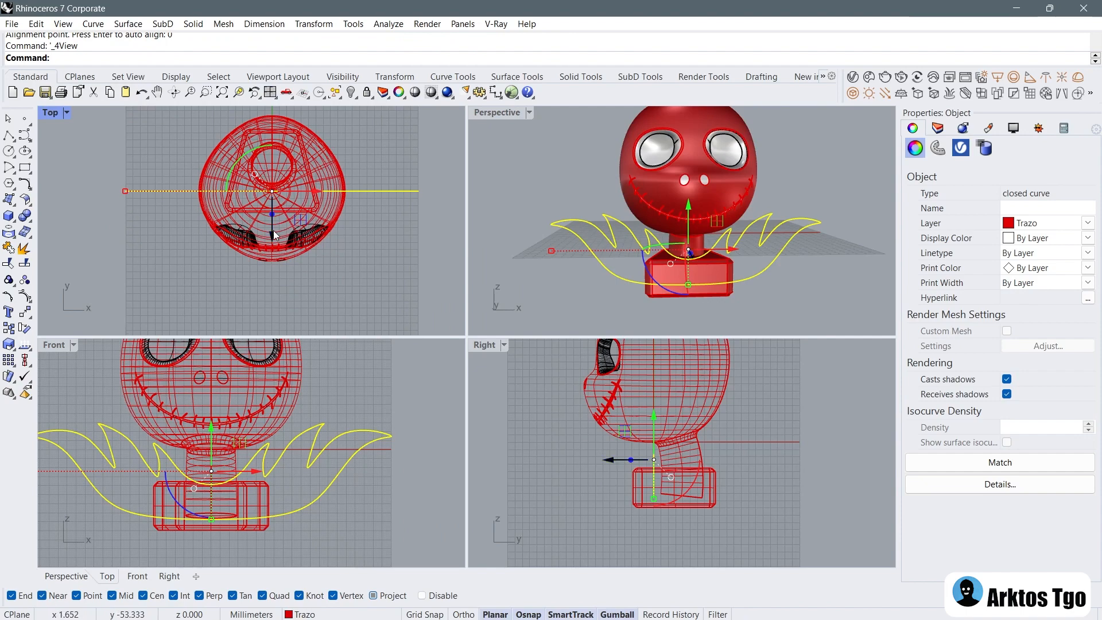
drag(275, 234, 275, 259)
right_drag(677, 235, 642, 224)
double_click(497, 113)
right_drag(473, 339, 398, 367)
drag(438, 404, 247, 432)
click(378, 464)
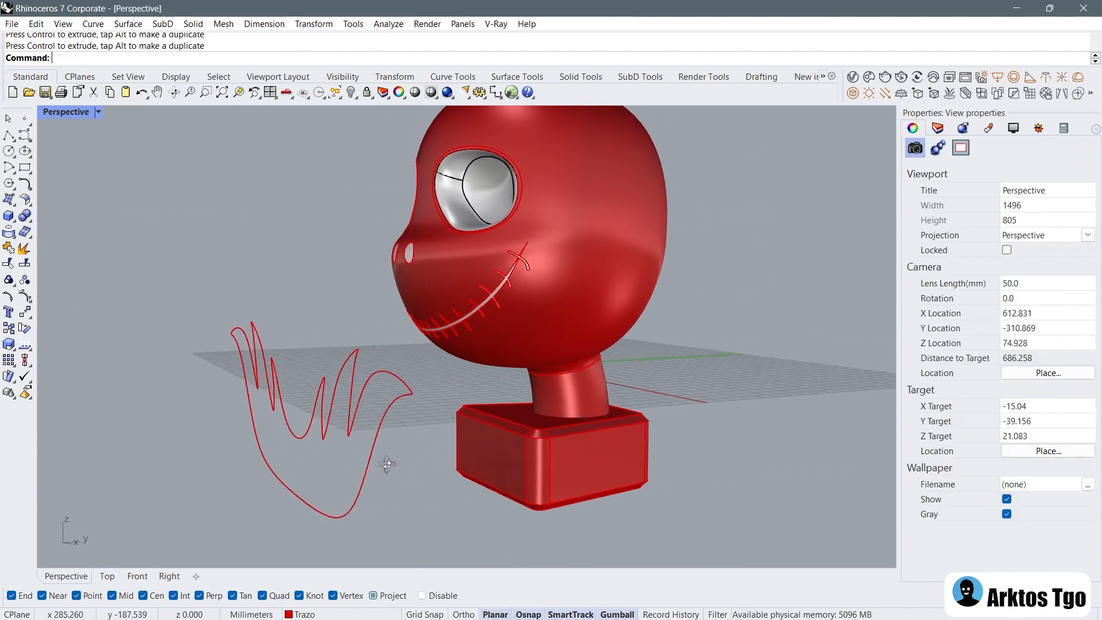
Step: Create a planar surface from the closed curve in front of the base
click(345, 465)
scroll(268, 454, up, 6)
right_drag(268, 453, 252, 362)
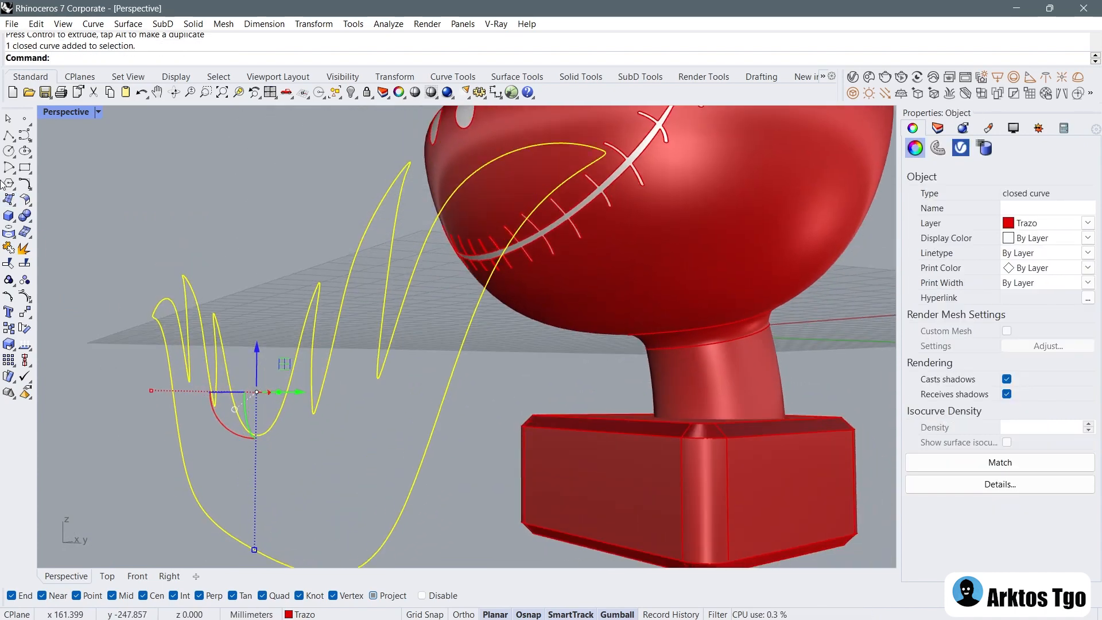
click(12, 199)
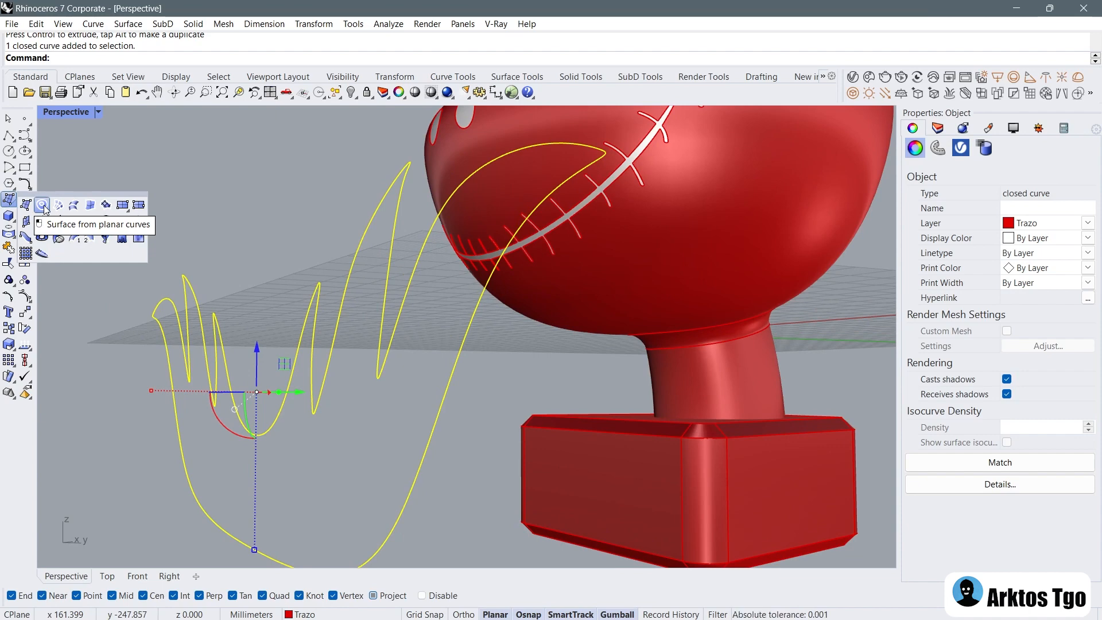
click(42, 204)
Step: Duplicate the planar surface a short distance along the Y axis towards the figure
right_drag(259, 219, 335, 363)
click(294, 416)
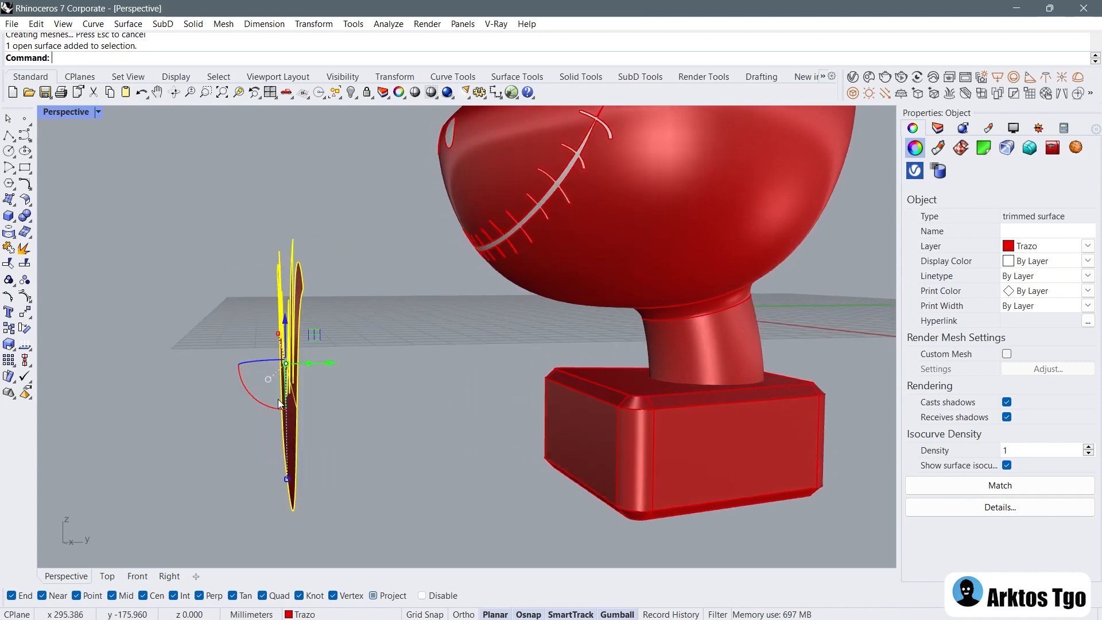
scroll(336, 362, up, 5)
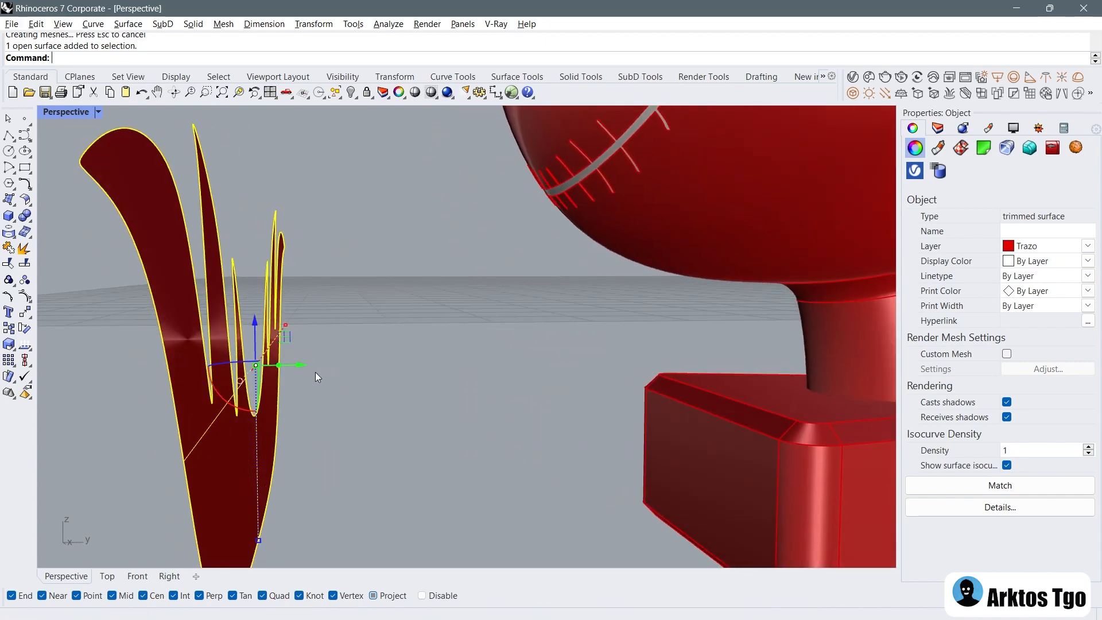
drag(308, 366, 325, 366)
click(333, 381)
Step: Examine the spacing between the two parallel surfaces and check which surface and curve lie on each plane
scroll(335, 381, down, 5)
right_drag(344, 382, 333, 381)
scroll(304, 435, up, 5)
right_drag(302, 441, 273, 422)
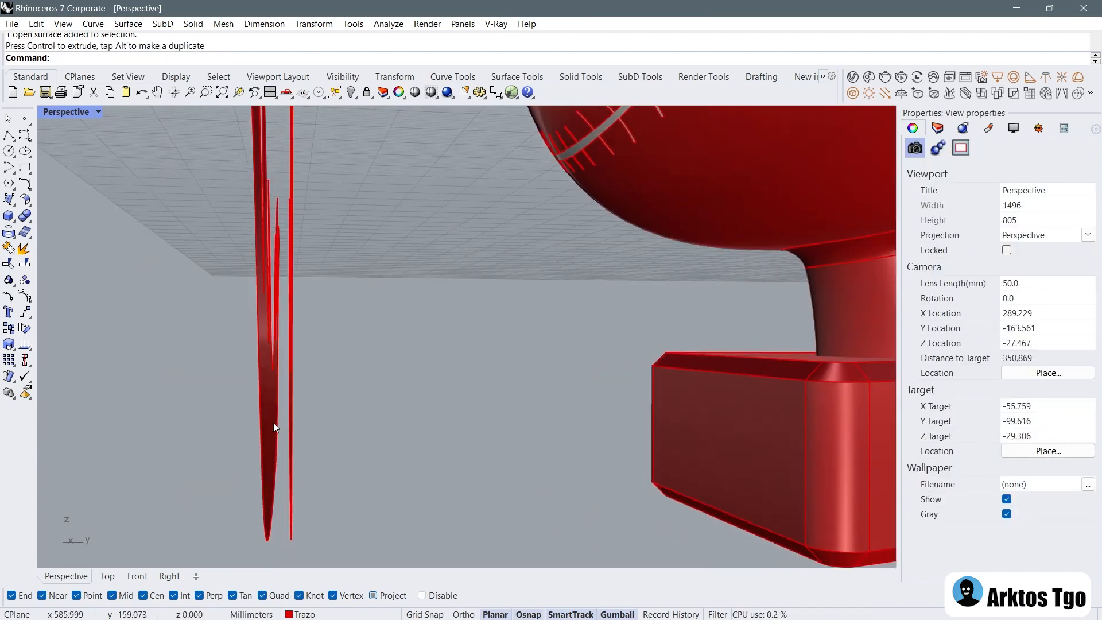
click(277, 422)
click(265, 425)
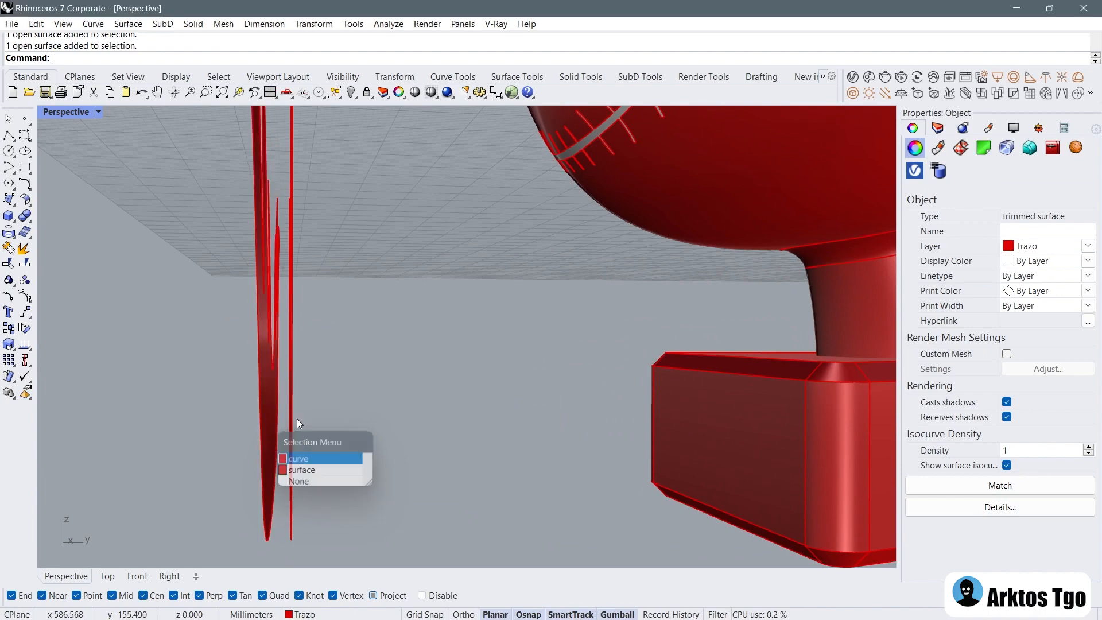
click(301, 469)
scroll(265, 419, up, 3)
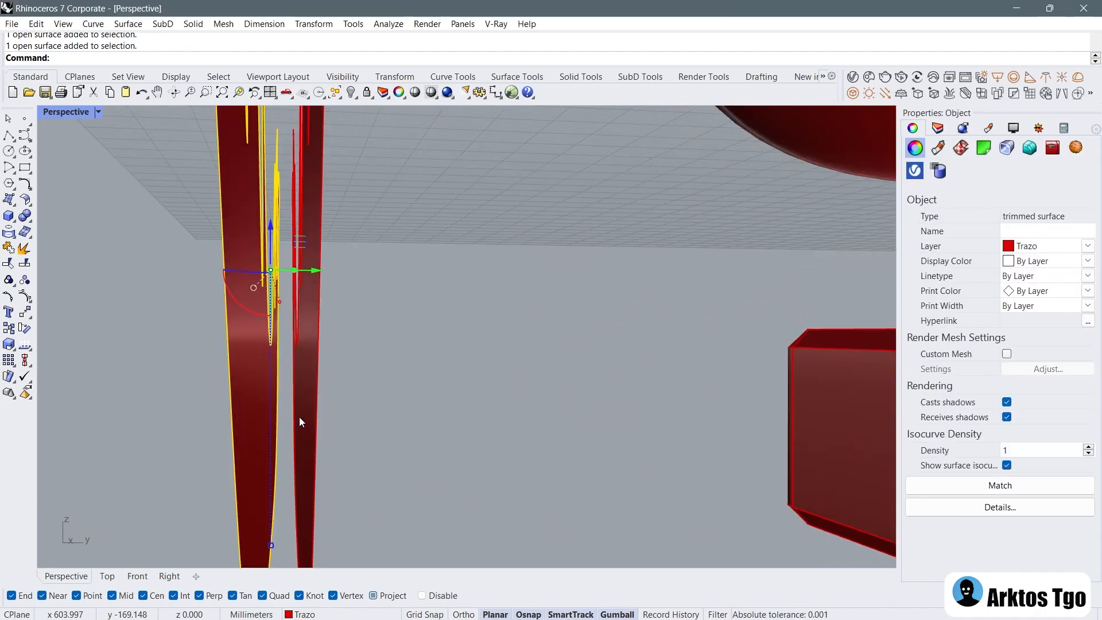
click(345, 418)
scroll(376, 422, down, 6)
scroll(371, 381, up, 2)
right_drag(373, 382, 296, 376)
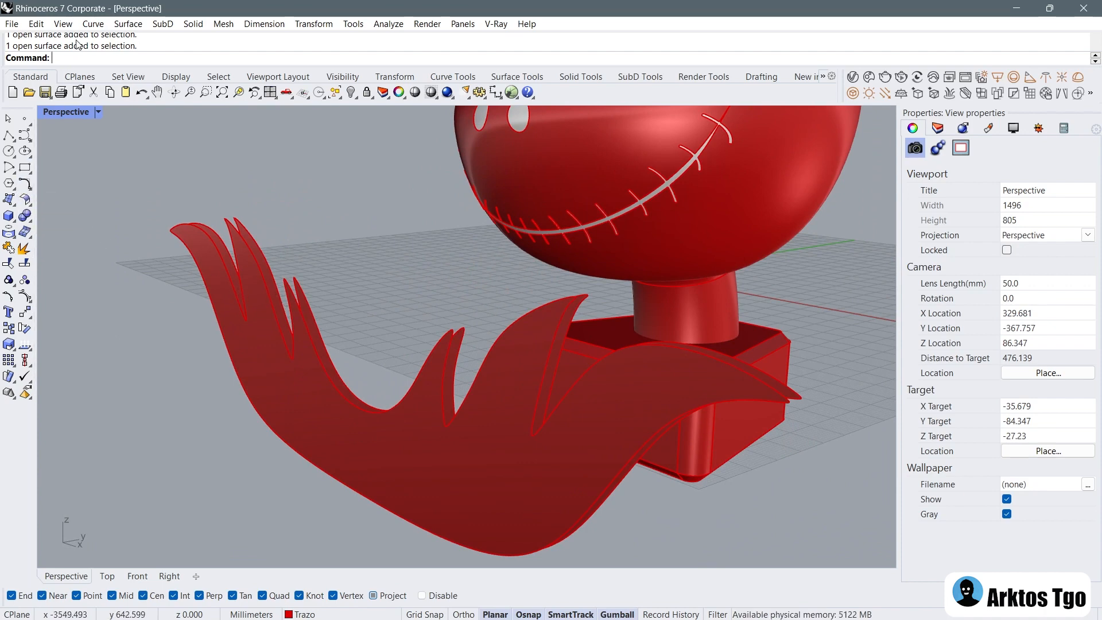
Step: Run Blend Surface with the ChainEdges option and pick the front surface's outline as the first edge
click(117, 24)
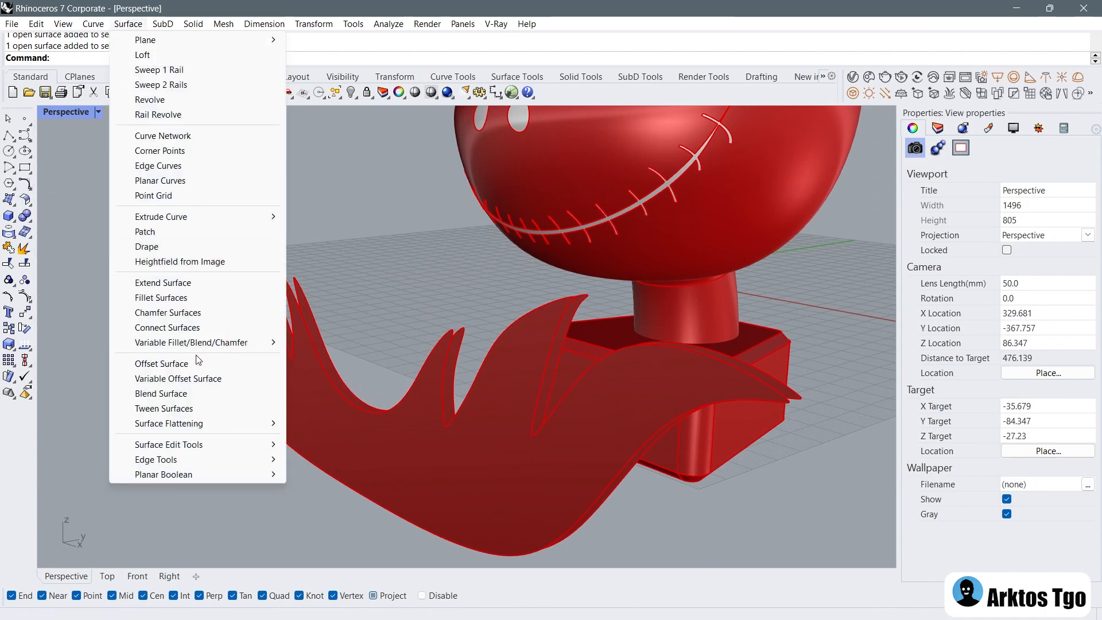
click(165, 394)
click(327, 380)
key(Escape)
key(Return)
click(95, 58)
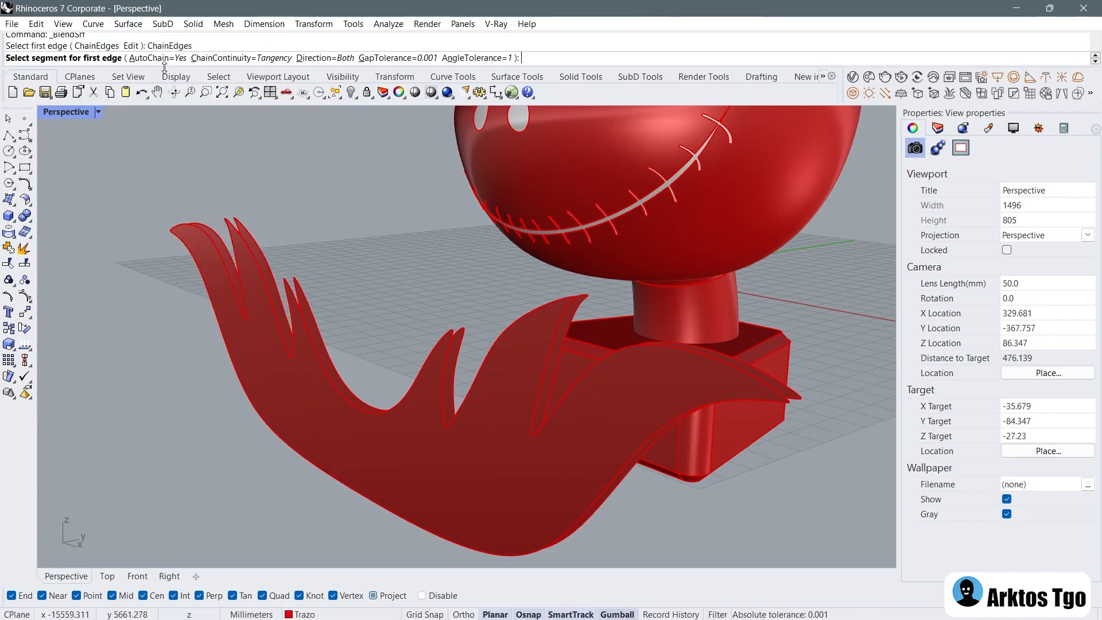
click(332, 384)
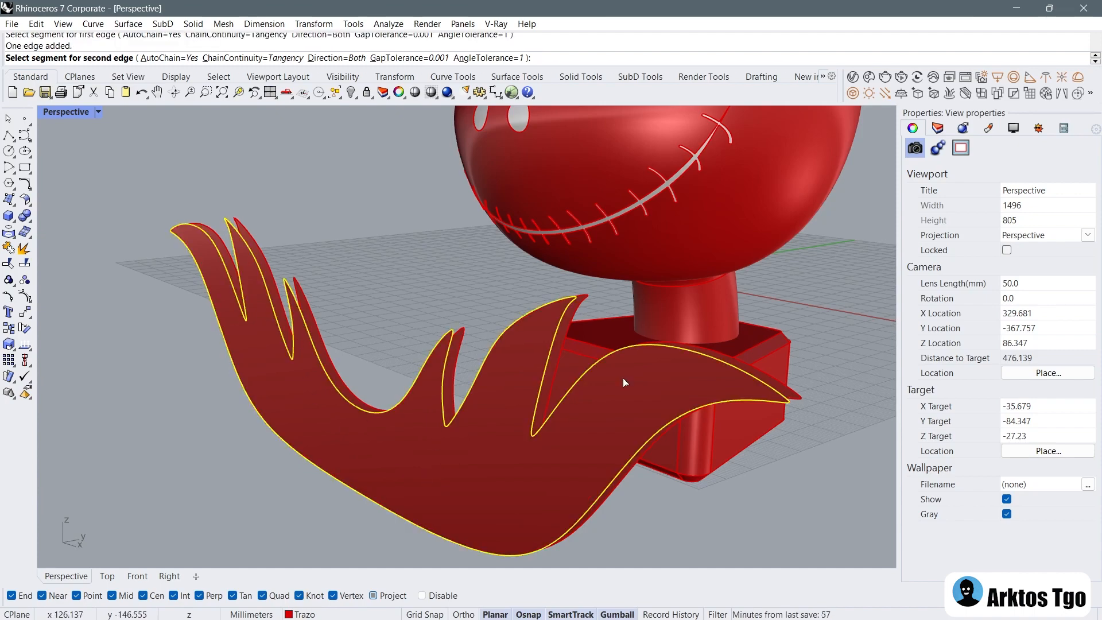
Step: Pick the rear surface's outline as the second blend edge and accept the edges and seam points
scroll(363, 396, up, 10)
click(343, 397)
scroll(343, 398, down, 7)
right_drag(207, 363, 171, 358)
scroll(207, 391, up, 10)
key(Return)
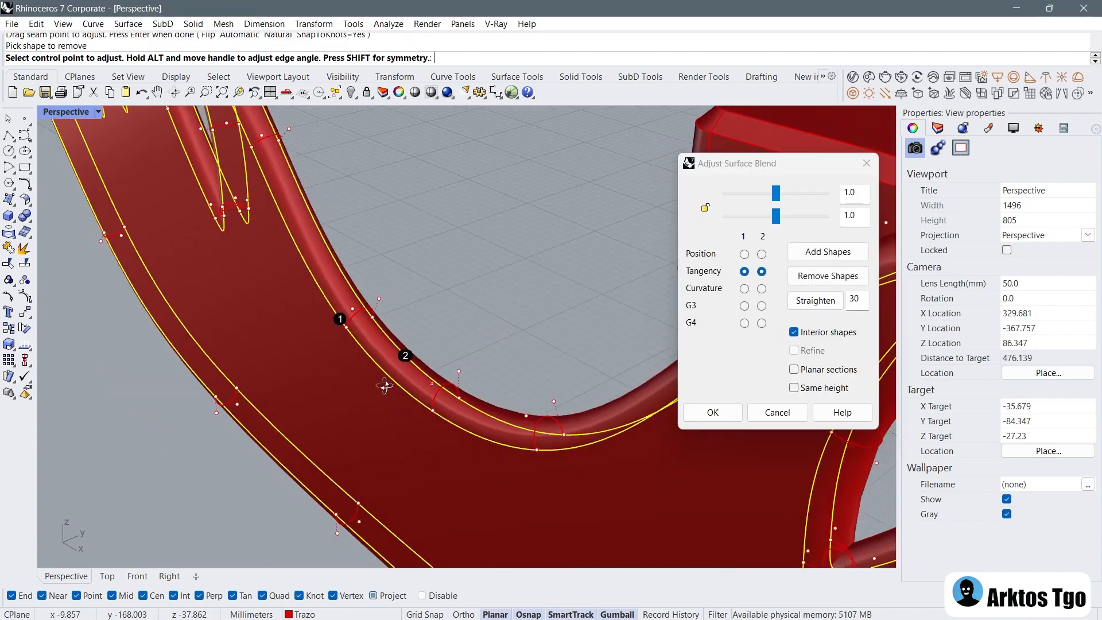
Step: Enable Same height for the surface blend and inspect the rim at the pointed notches
right_drag(383, 392, 475, 389)
scroll(475, 388, down, 7)
right_drag(394, 363, 403, 384)
scroll(441, 322, up, 10)
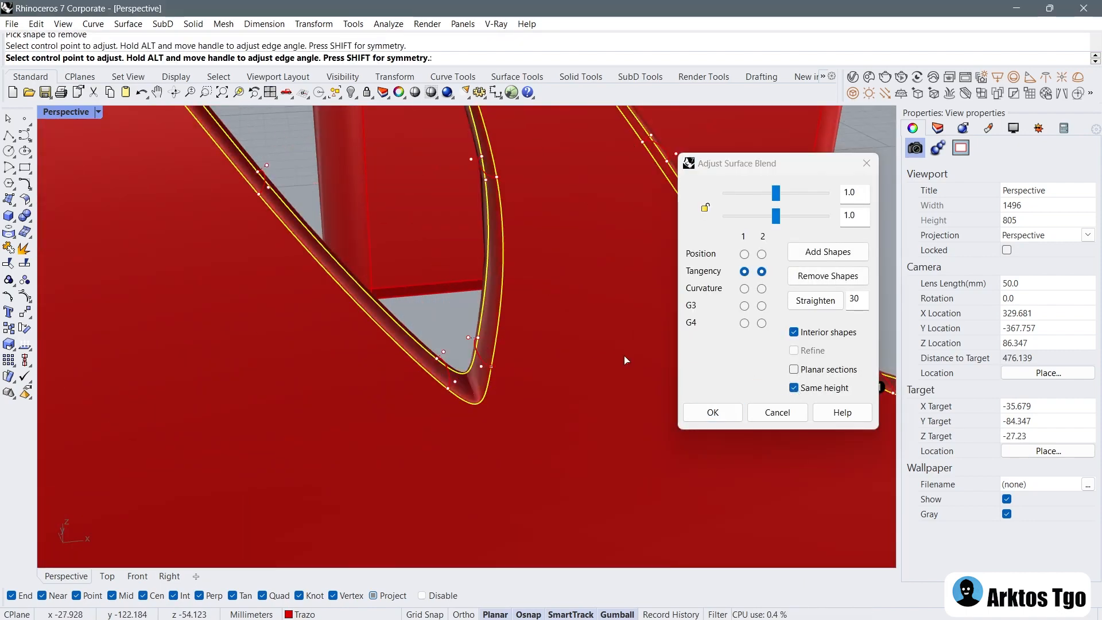
scroll(452, 342, up, 3)
scroll(385, 316, up, 3)
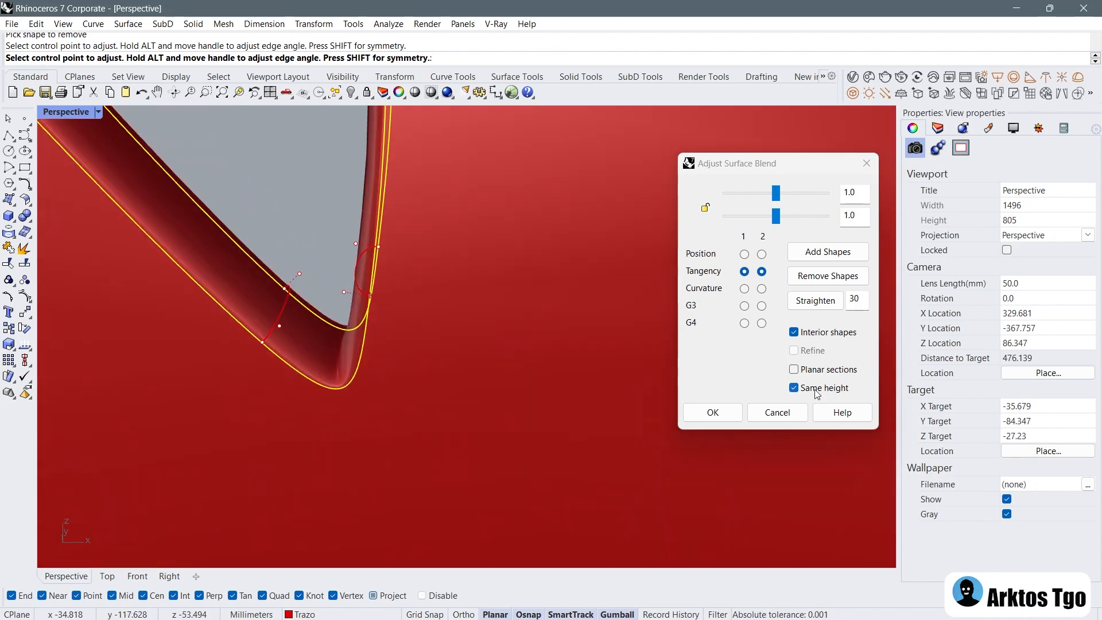
scroll(438, 373, down, 12)
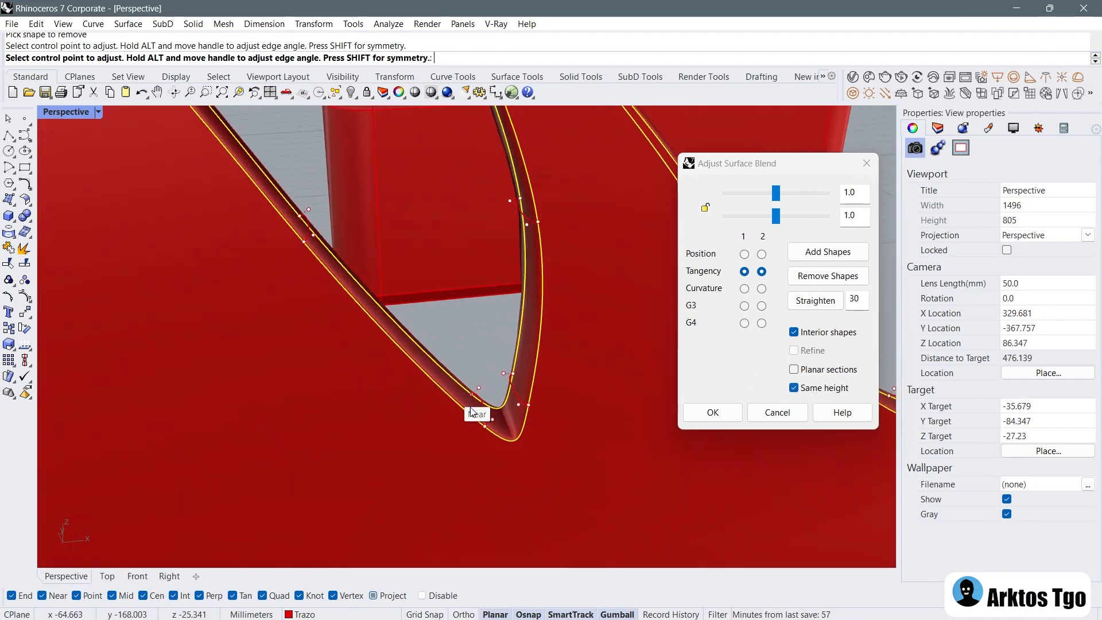
scroll(505, 420, up, 10)
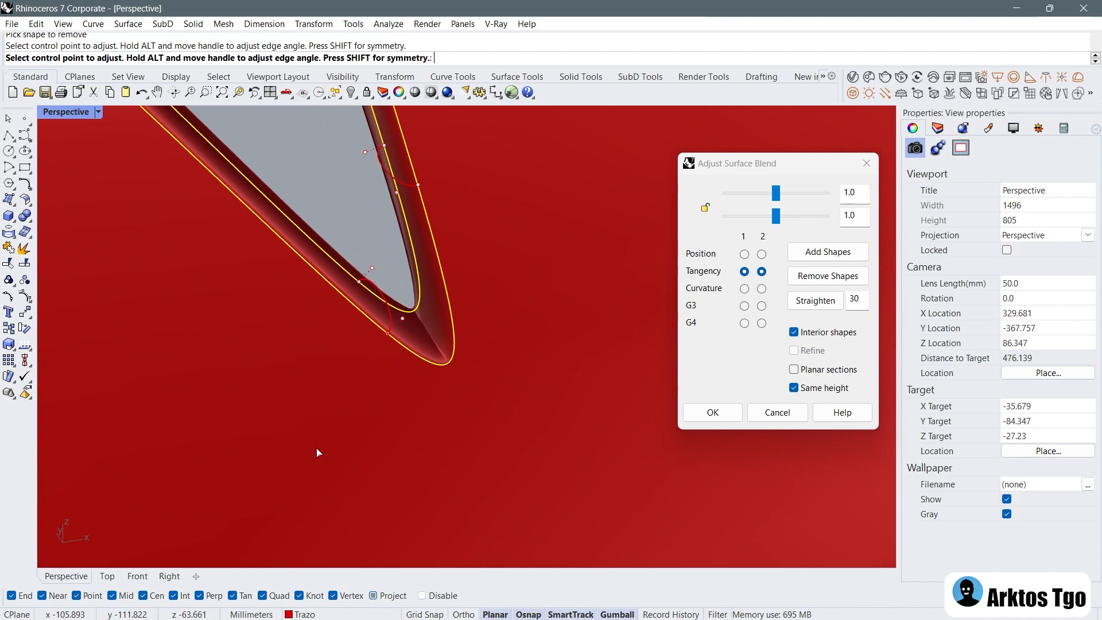
Step: Lock the two blend sliders together and reduce both values to 0.423
click(706, 210)
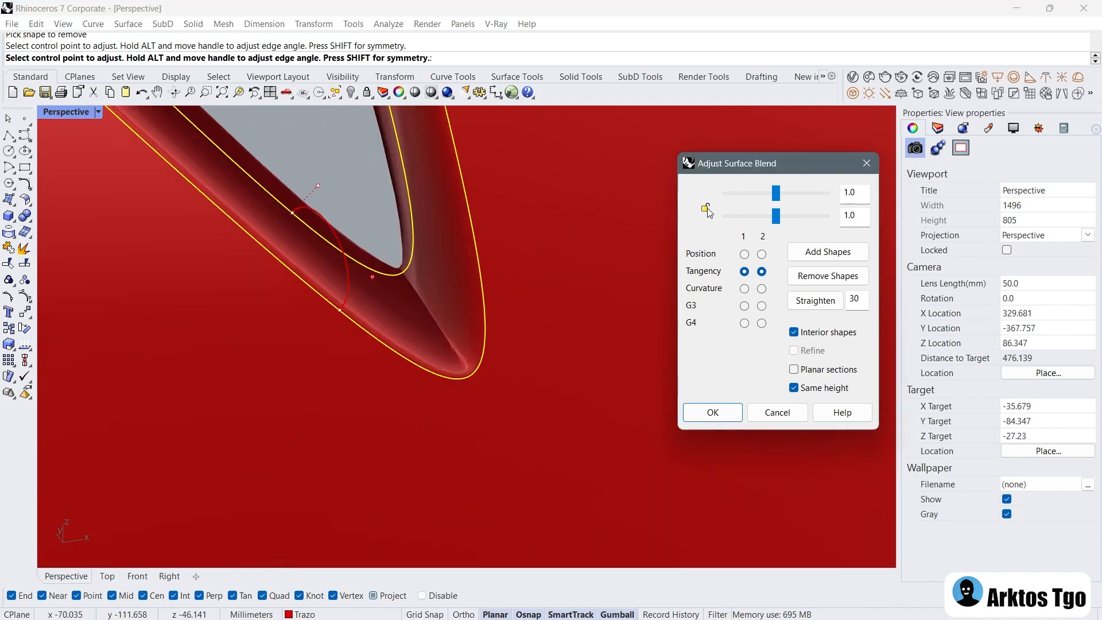
drag(775, 222, 741, 224)
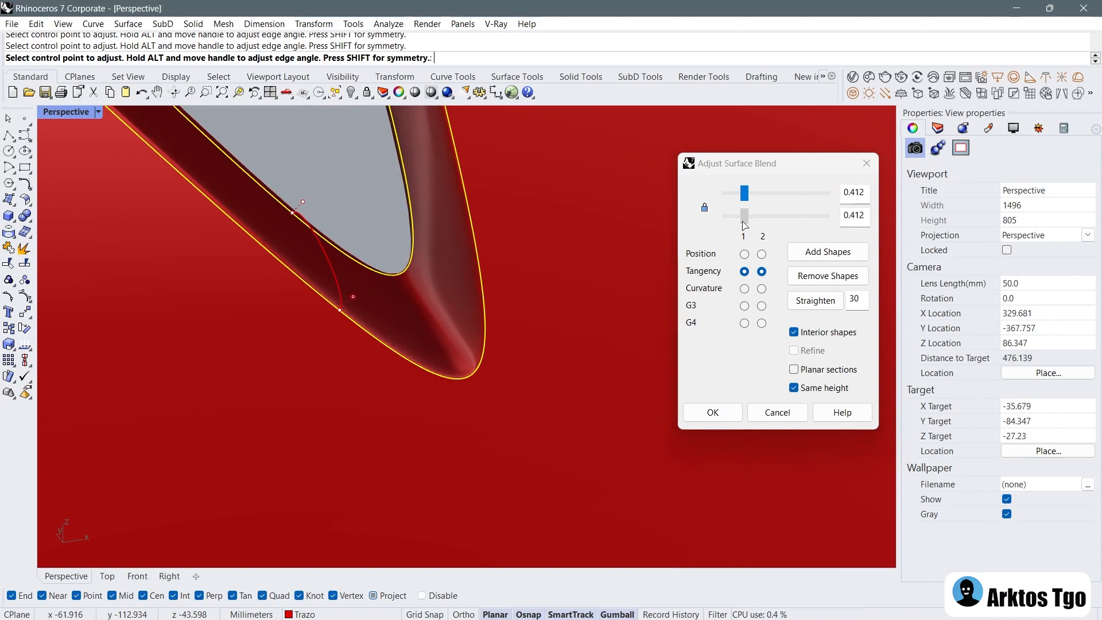
scroll(355, 389, down, 15)
right_drag(356, 389, 441, 366)
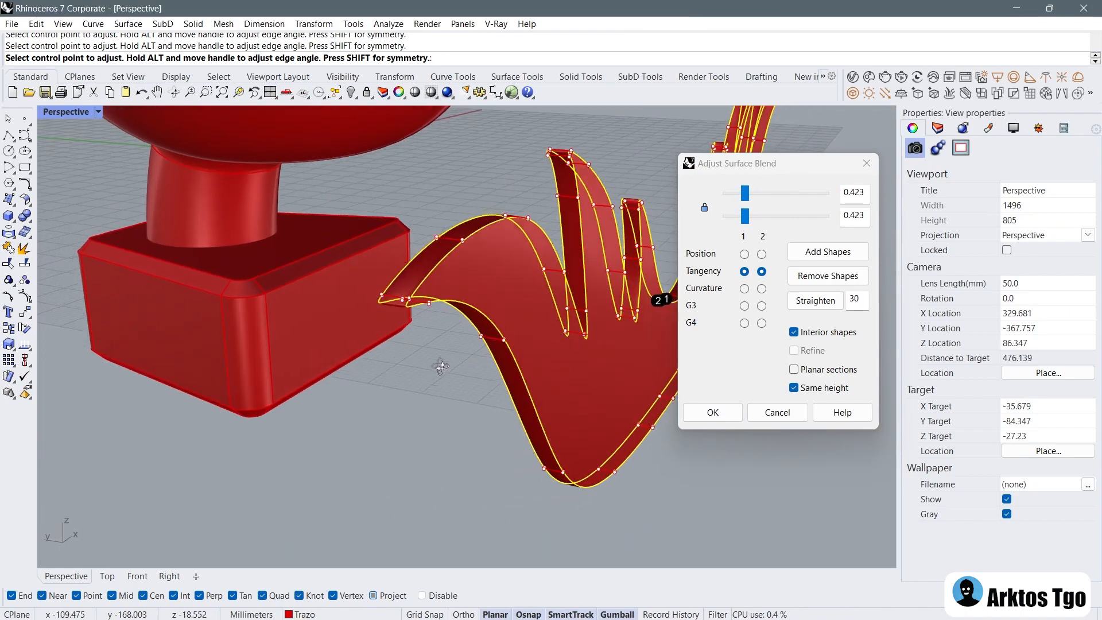
Step: Check the blended rim at the notches and set both linked blend values to 0.5
scroll(416, 337, up, 5)
right_drag(408, 313, 271, 314)
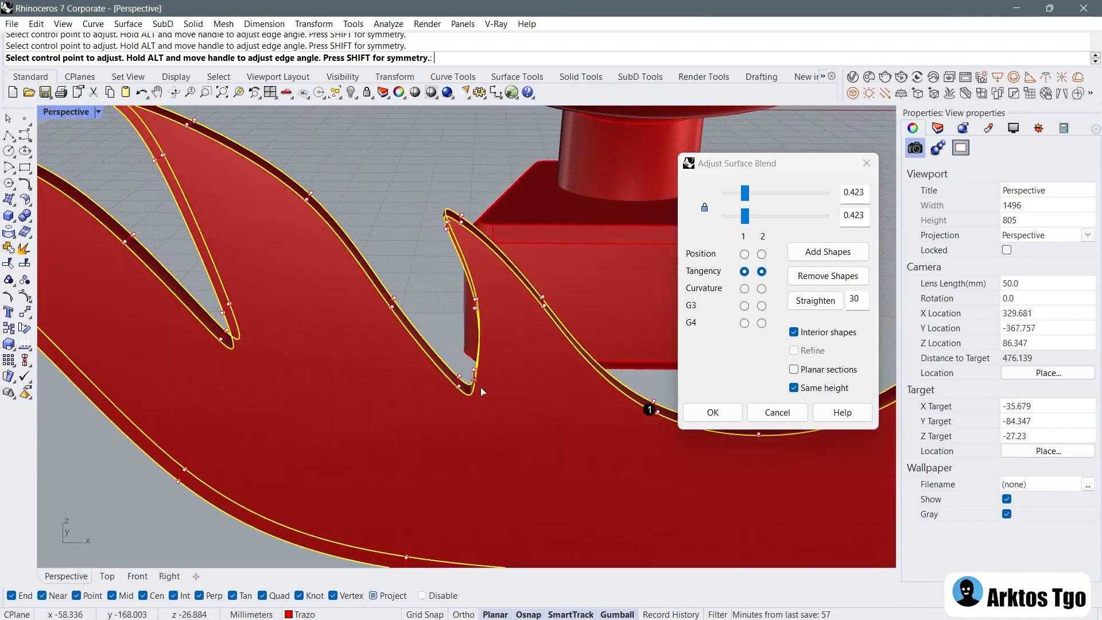
scroll(482, 390, up, 10)
scroll(464, 401, down, 6)
right_drag(172, 395, 235, 397)
scroll(327, 367, up, 10)
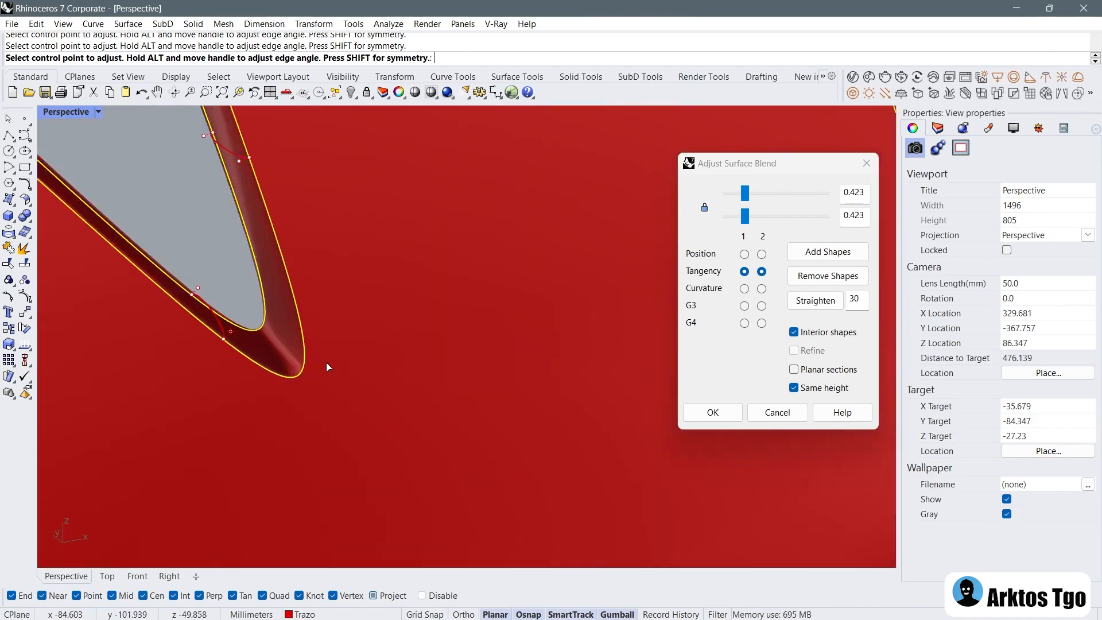
drag(744, 216, 750, 216)
scroll(423, 381, down, 10)
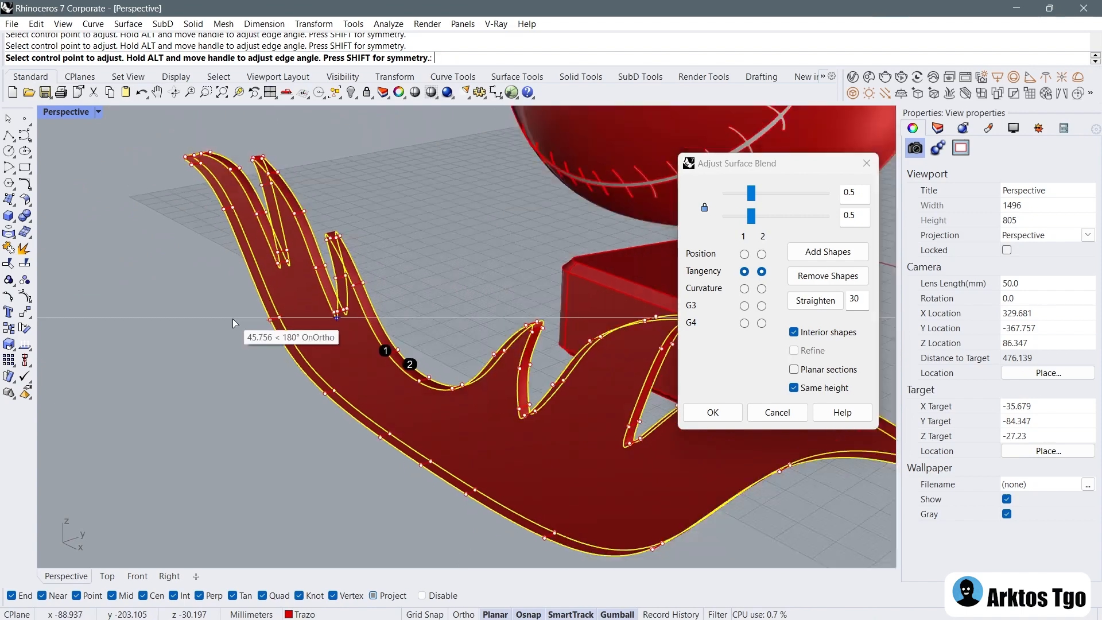
Step: Check the blended rim at the flame notches and accept the surface blend
right_drag(423, 381, 253, 312)
scroll(427, 307, up, 10)
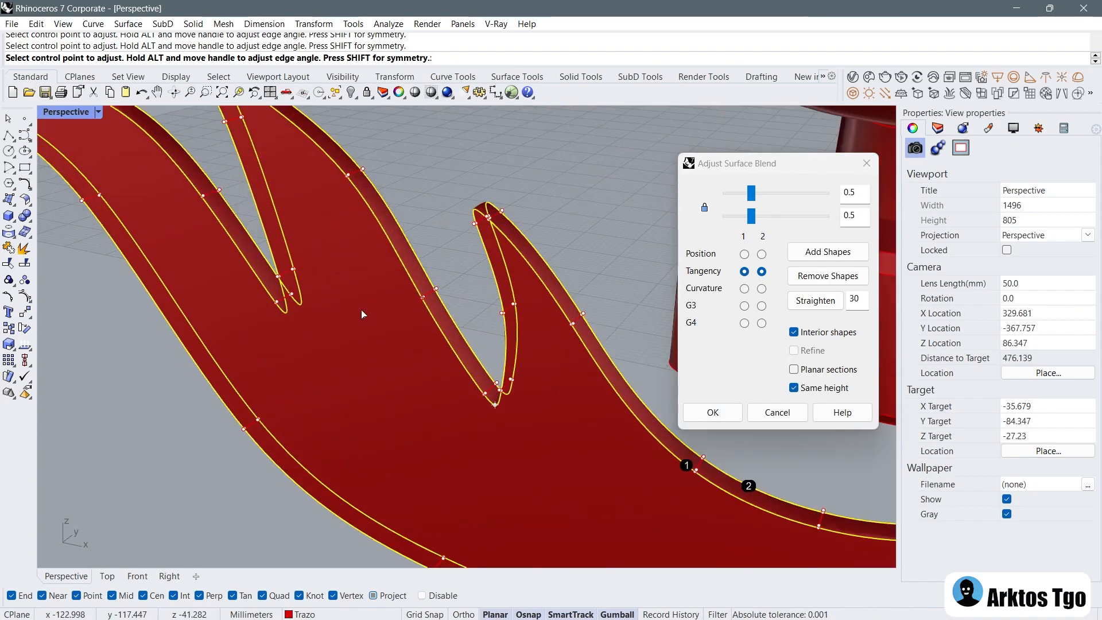
right_drag(428, 307, 406, 288)
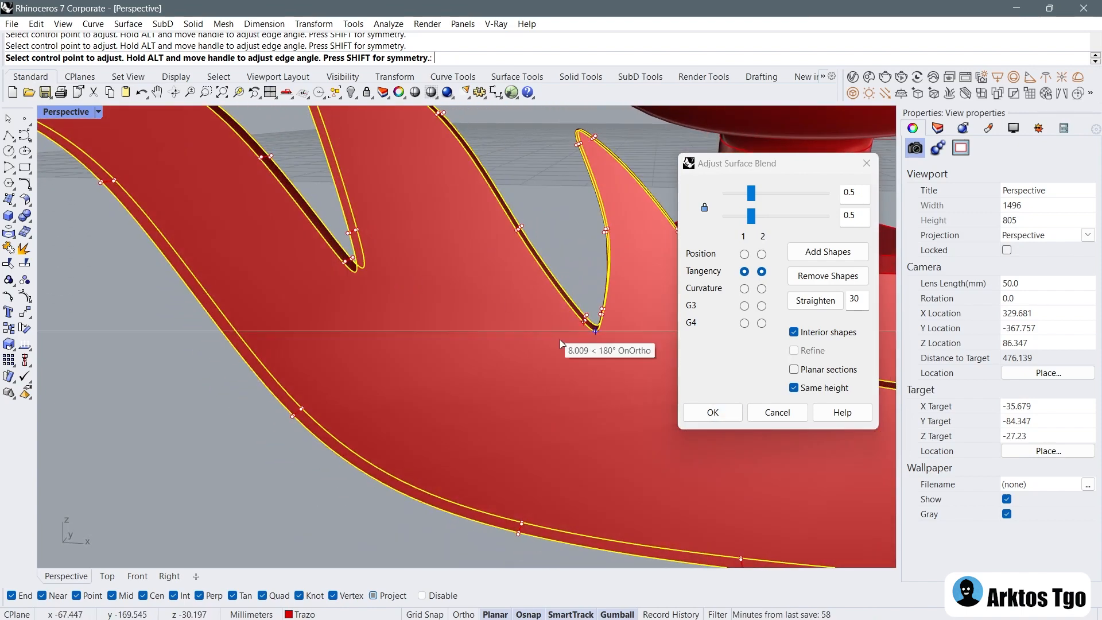
click(699, 412)
Step: Delete the collar's front, rear and blended rim surfaces, keeping the flame outline curve
right_drag(559, 232, 377, 365)
click(418, 289)
key(Escape)
scroll(429, 257, down, 5)
click(377, 275)
click(374, 192)
click(383, 287)
scroll(306, 291, up, 8)
scroll(377, 365, up, 6)
click(314, 347)
scroll(301, 347, down, 6)
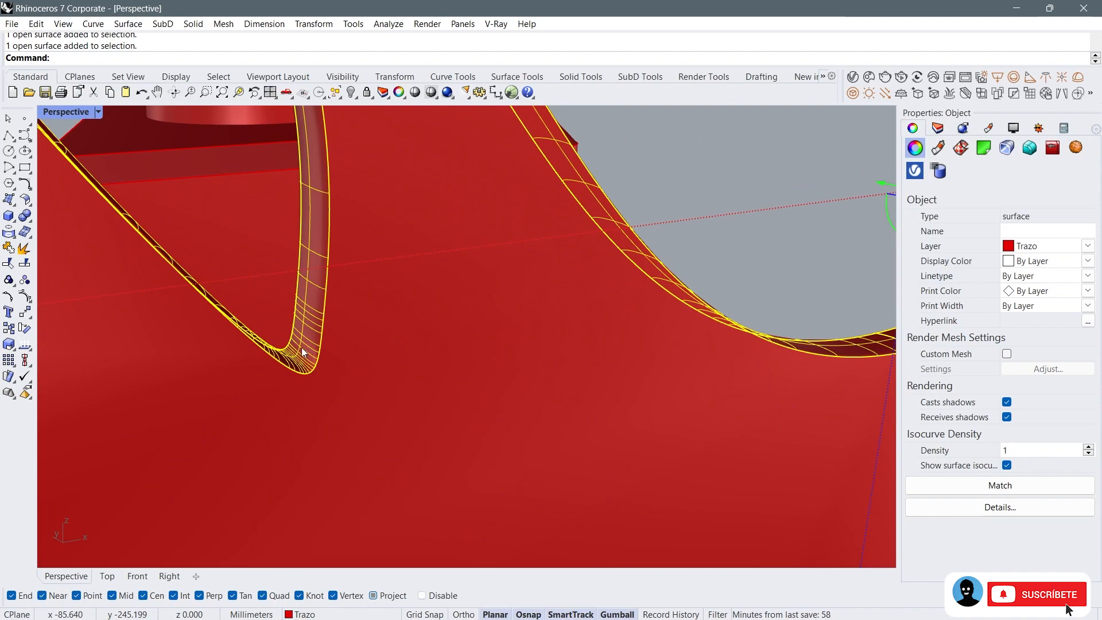
scroll(302, 346, down, 5)
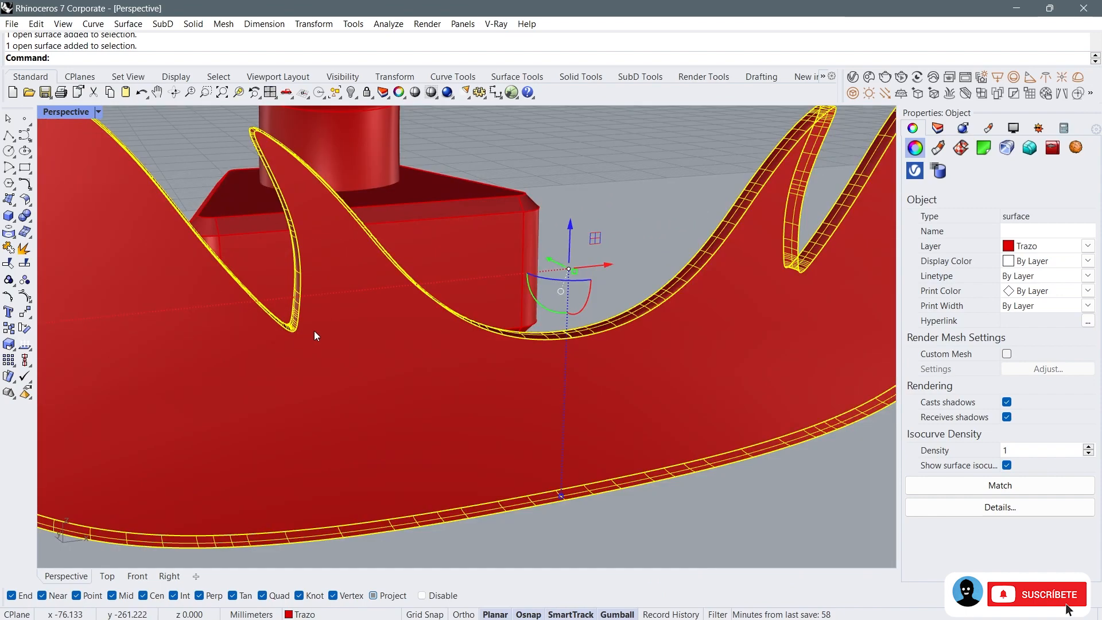
key(Delete)
right_drag(349, 334, 378, 370)
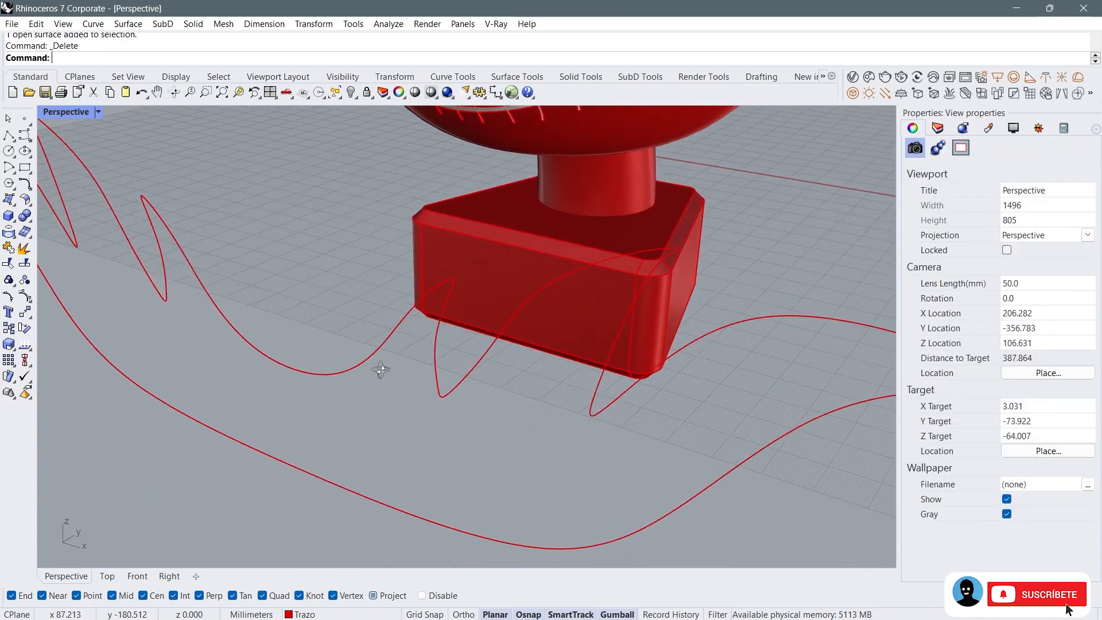
Step: Place a duplicate of the closed flame outline beside the character in the Front view
click(337, 370)
click(269, 92)
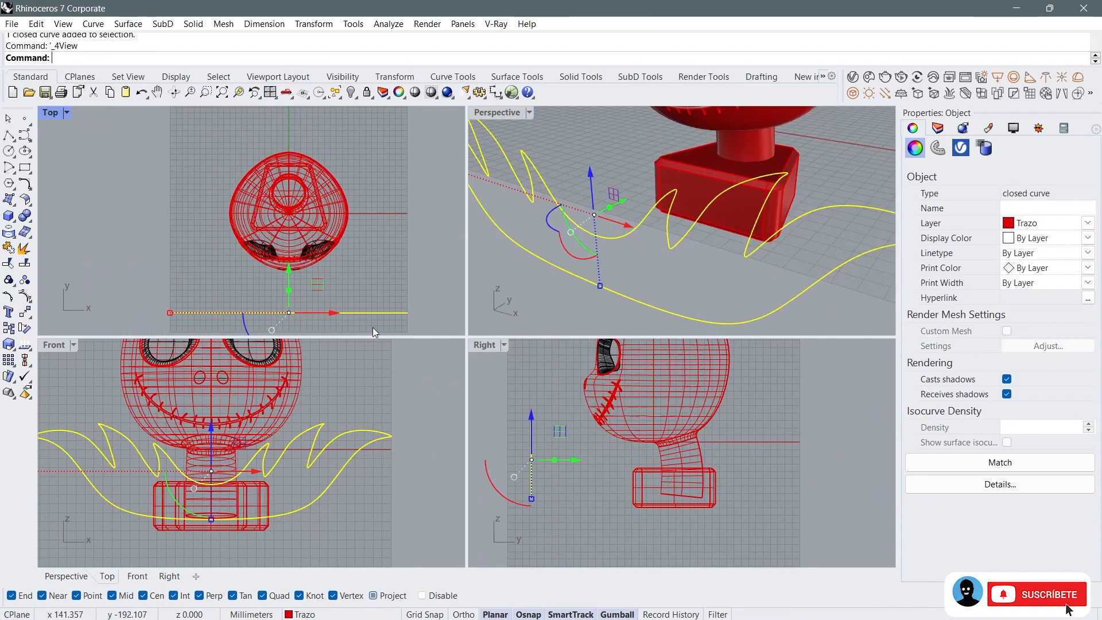
click(322, 452)
double_click(54, 344)
scroll(319, 386, down, 3)
click(379, 336)
scroll(377, 336, up, 3)
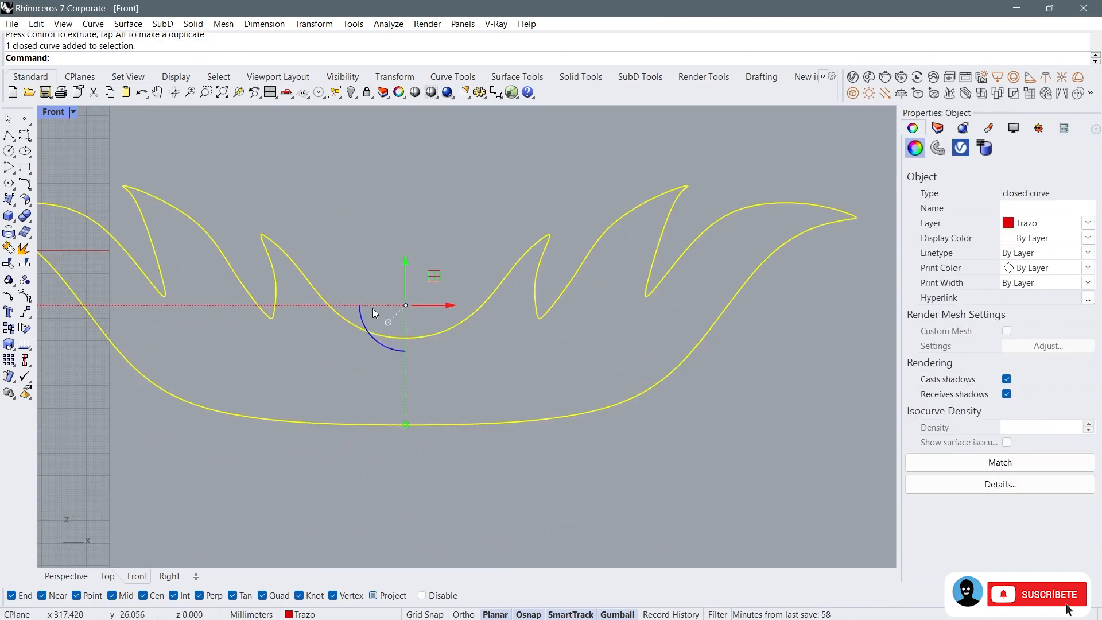
Step: Draw a vertical centre line between the middle of the duplicate outline's upper and lower edges
click(364, 280)
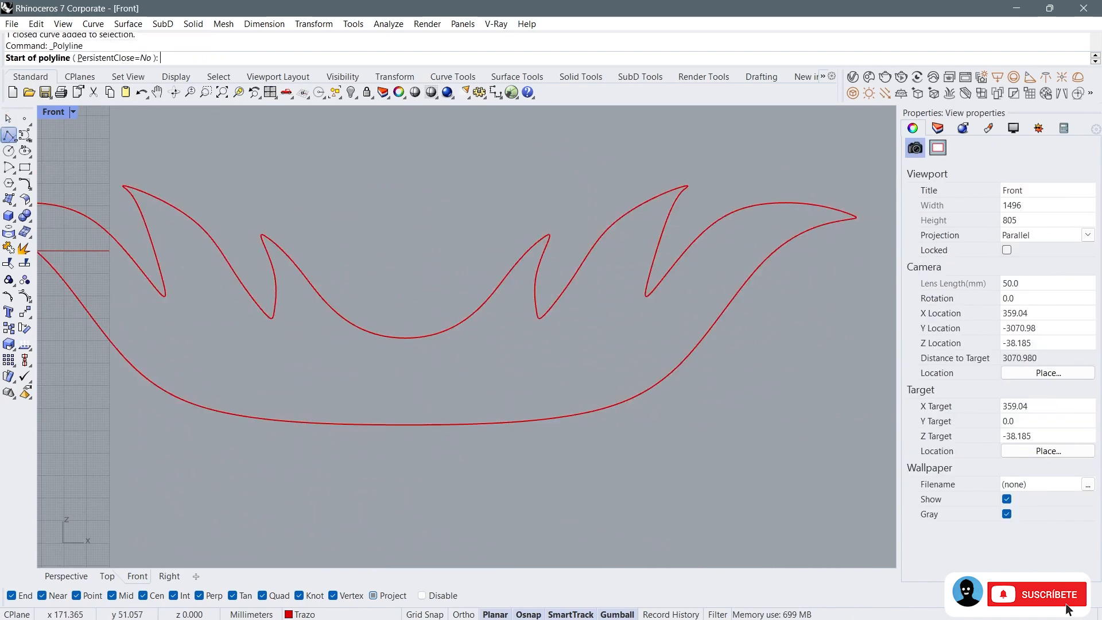
click(406, 339)
click(405, 424)
key(Return)
Step: Try to split the duplicate outline with the vertical centre line
click(25, 263)
click(361, 326)
key(Return)
click(416, 338)
key(Escape)
click(24, 263)
click(367, 329)
key(Return)
click(405, 364)
key(Return)
click(405, 368)
drag(406, 425, 415, 441)
Step: Split the duplicate outline at its upper and lower centre points and delete the right half
click(24, 263)
click(419, 336)
key(Return)
key(Return)
click(405, 338)
click(406, 424)
key(Return)
key(Delete)
Step: Show the half outline's control points and adjust the inner notch's points to round its bottom
scroll(402, 319, up, 4)
click(24, 296)
click(403, 322)
key(Return)
click(386, 383)
drag(414, 356, 418, 371)
scroll(516, 367, down, 5)
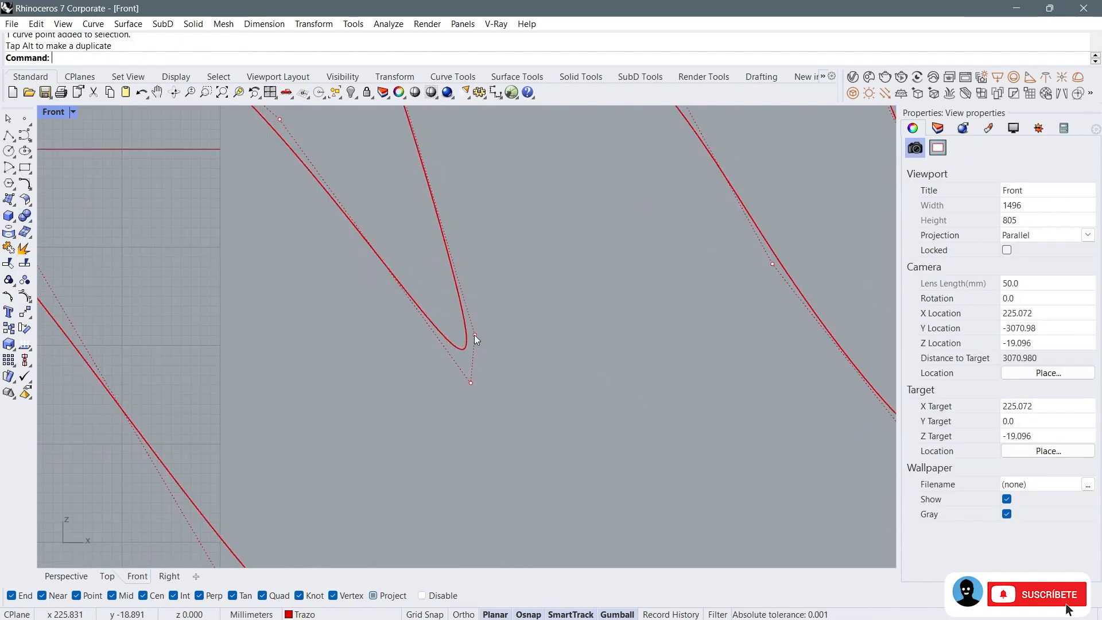
Step: Spread the outer notch's two lowest control points apart to give it a wider, rounder bottom
drag(498, 308, 556, 320)
click(471, 382)
drag(489, 363, 457, 336)
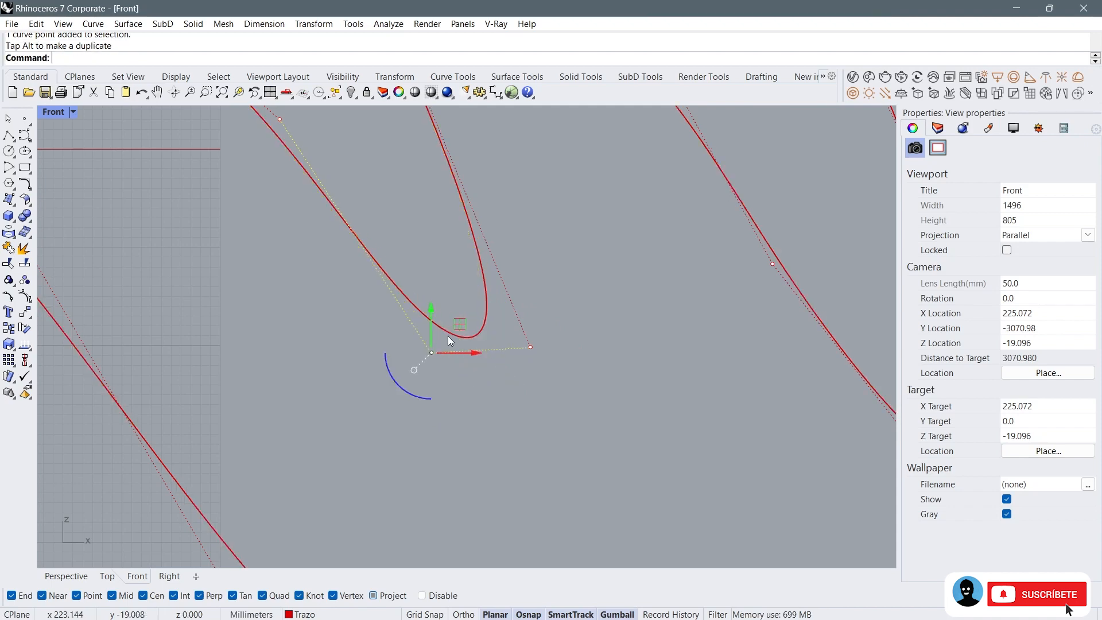
drag(481, 356, 454, 356)
scroll(455, 356, down, 5)
Step: Adjust the control points at the pointed flame tips of the half outline to soften them
drag(396, 256, 412, 258)
scroll(379, 114, up, 14)
click(378, 211)
drag(405, 182, 393, 191)
scroll(393, 194, down, 16)
scroll(138, 243, up, 12)
click(228, 247)
drag(252, 221, 241, 244)
scroll(349, 322, down, 10)
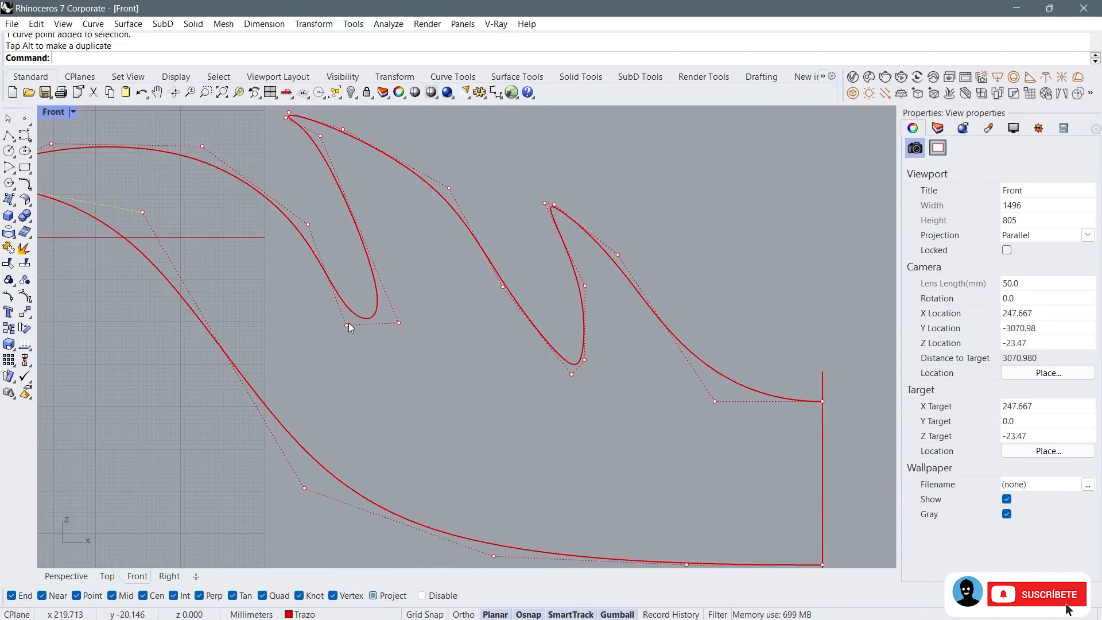
Step: Mirror the edited half outline about the vertical centre line and join both halves into one closed curve
click(605, 338)
right_drag(574, 339, 470, 332)
text(Mirror)
key(Return)
click(522, 447)
click(521, 263)
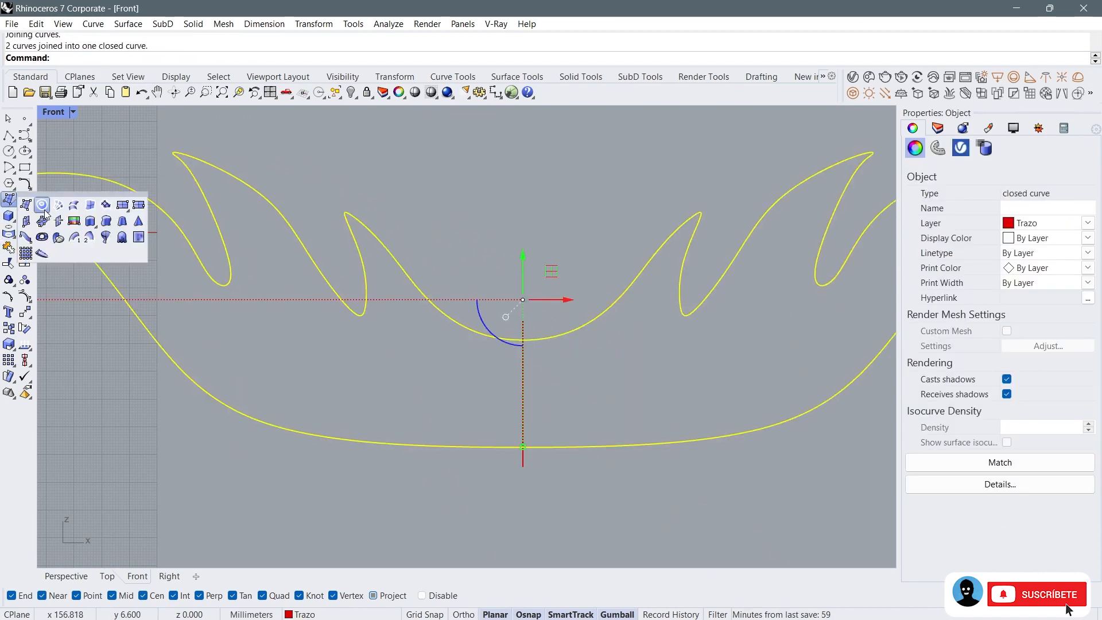
Step: Fill the closed outline with a planar surface and duplicate that surface a short distance in depth
click(42, 209)
click(270, 92)
right_drag(487, 177, 686, 216)
click(614, 237)
key(ctrl+m)
right_drag(321, 244, 383, 260)
click(384, 259)
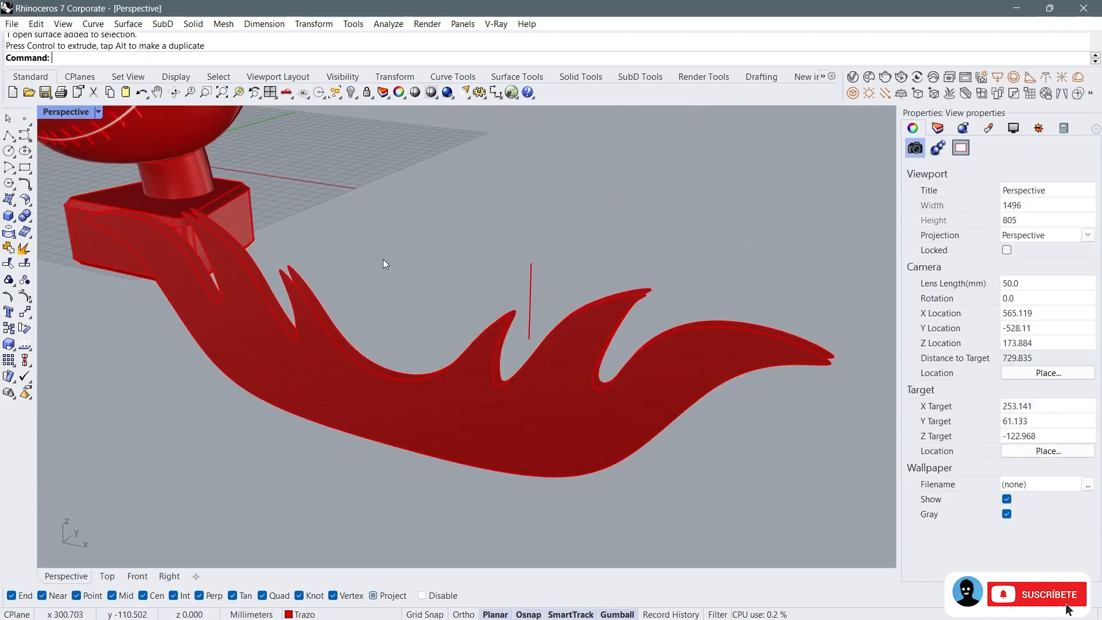
Step: Delete the leftover vertical centre line above the flame surfaces
scroll(383, 259, up, 4)
click(605, 273)
key(Delete)
right_drag(424, 340, 411, 270)
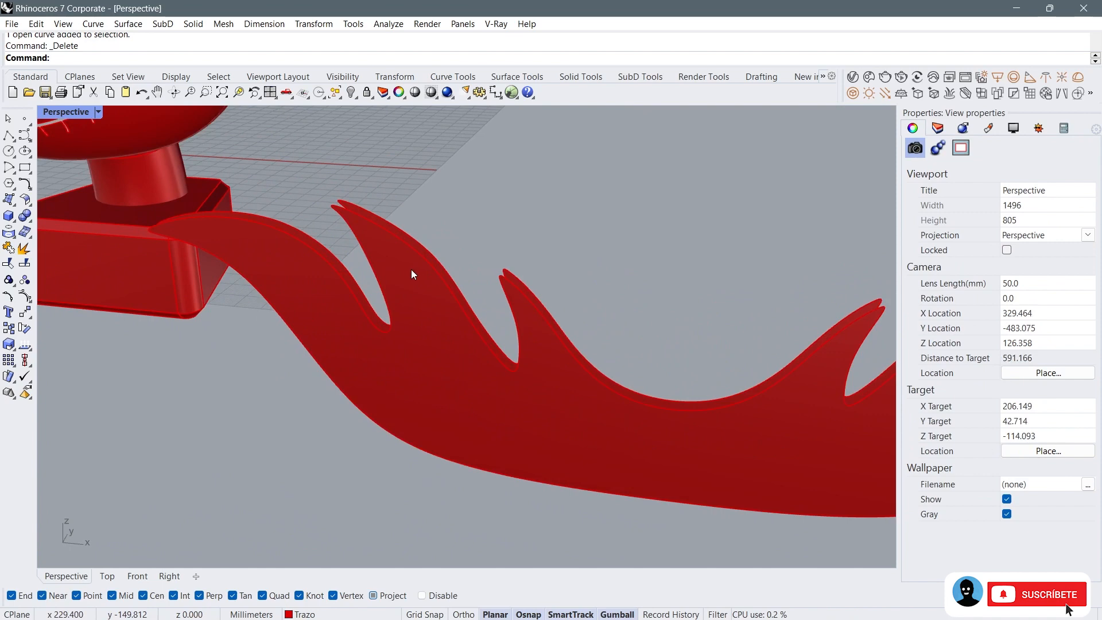
Step: Start a surface blend between the complete outlines of the front and rear flame surfaces
scroll(353, 260, up, 4)
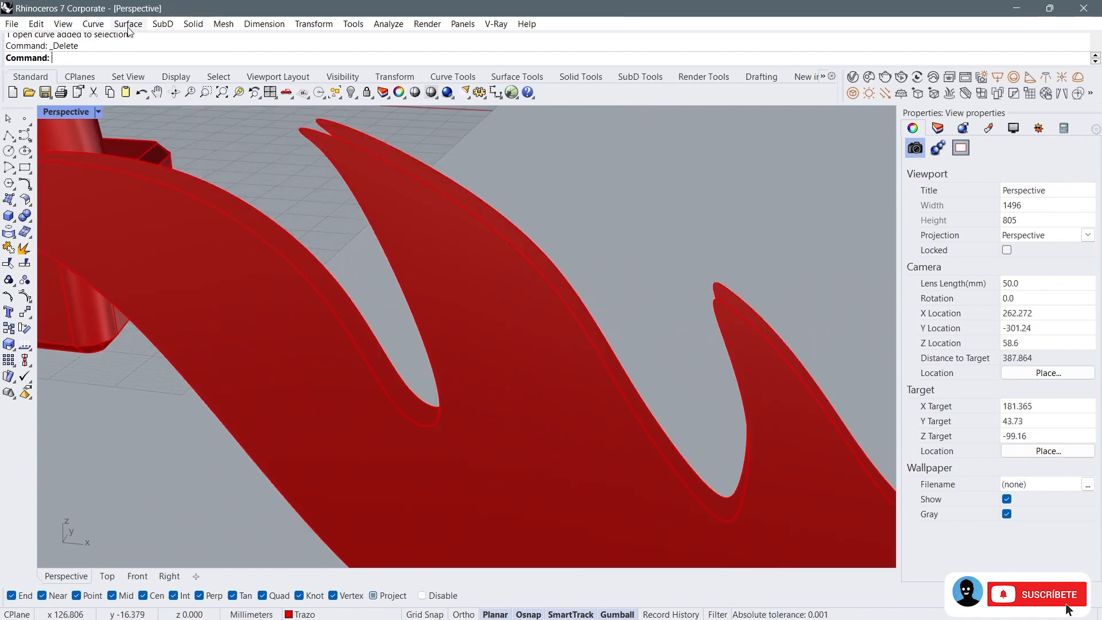
click(127, 24)
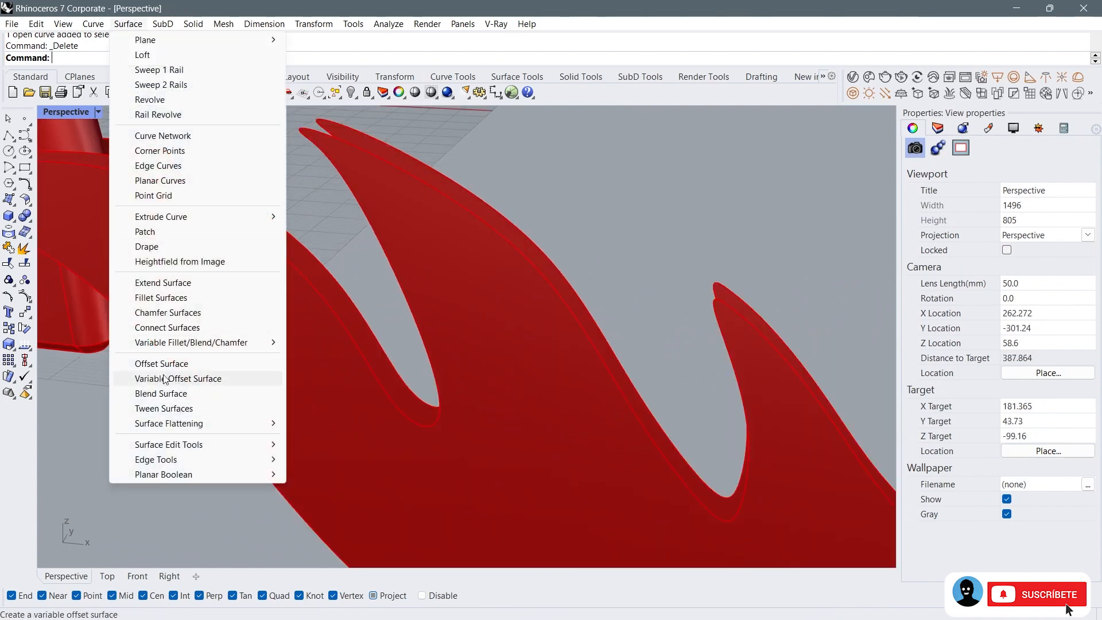
click(172, 393)
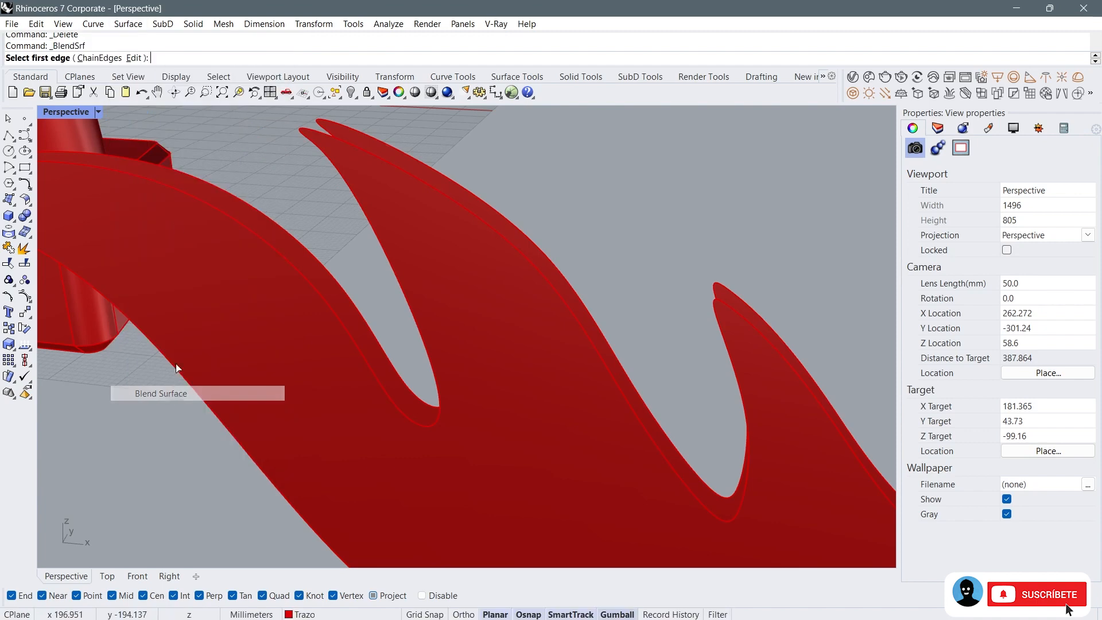
click(107, 58)
click(125, 76)
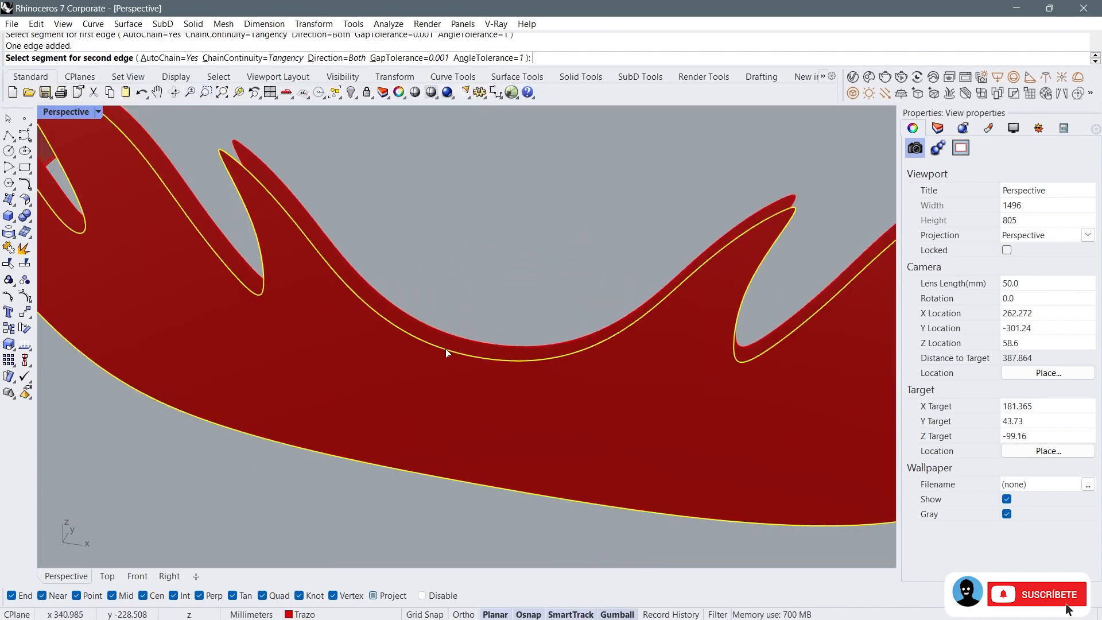
click(446, 344)
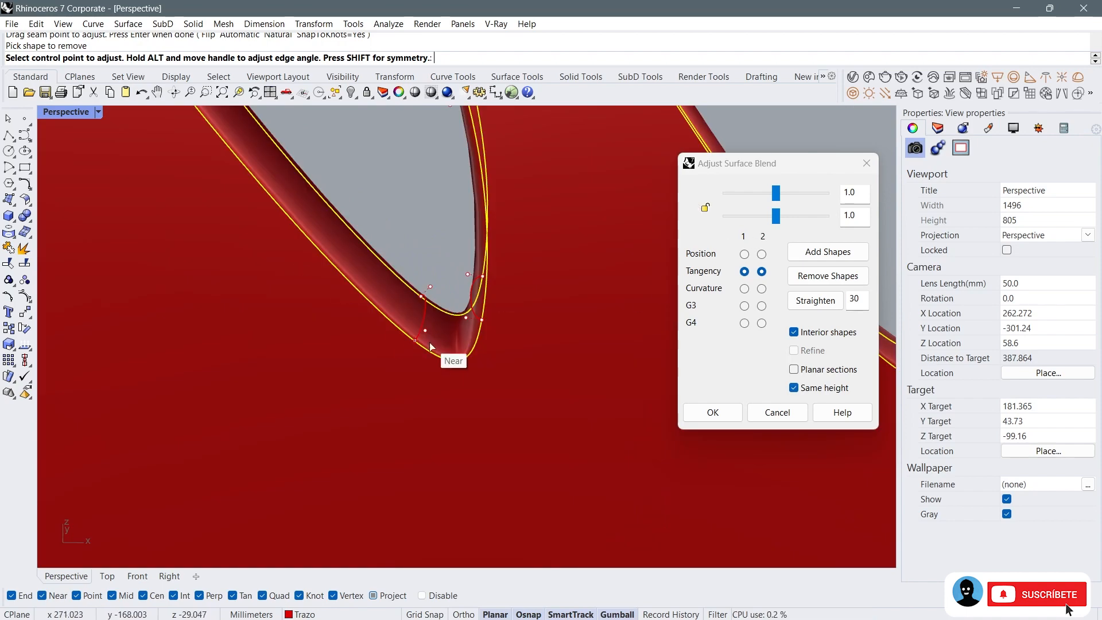
Step: Lock the two blend values together and raise both to 1.516
click(705, 208)
drag(775, 216, 789, 216)
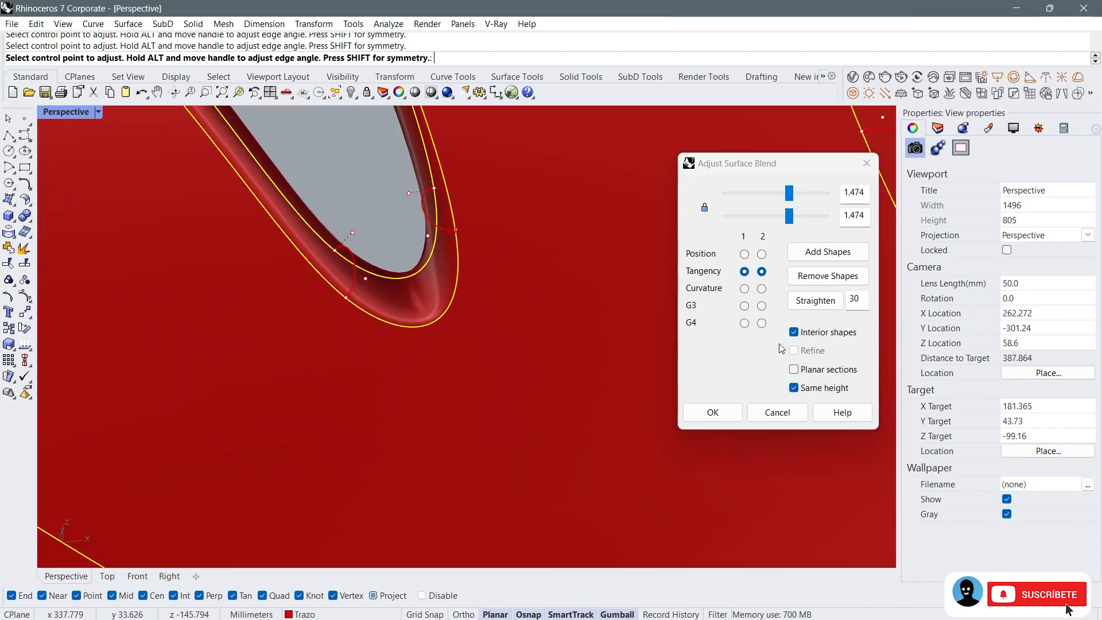
click(789, 217)
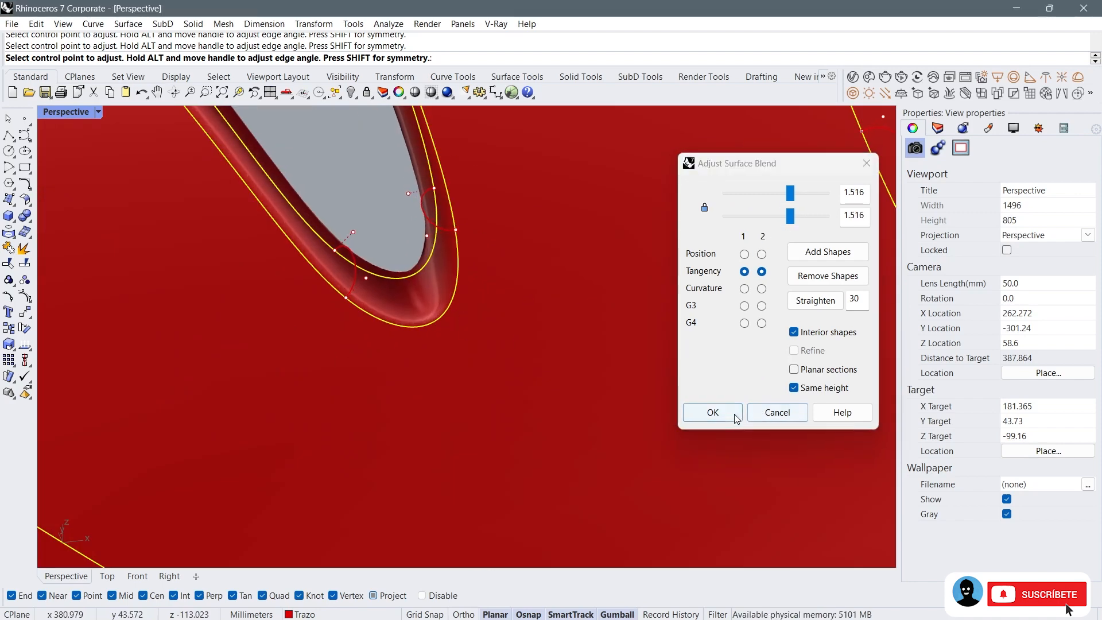
Step: Accept the surface blend and join the rim with the front and rear surfaces into one closed solid
click(712, 412)
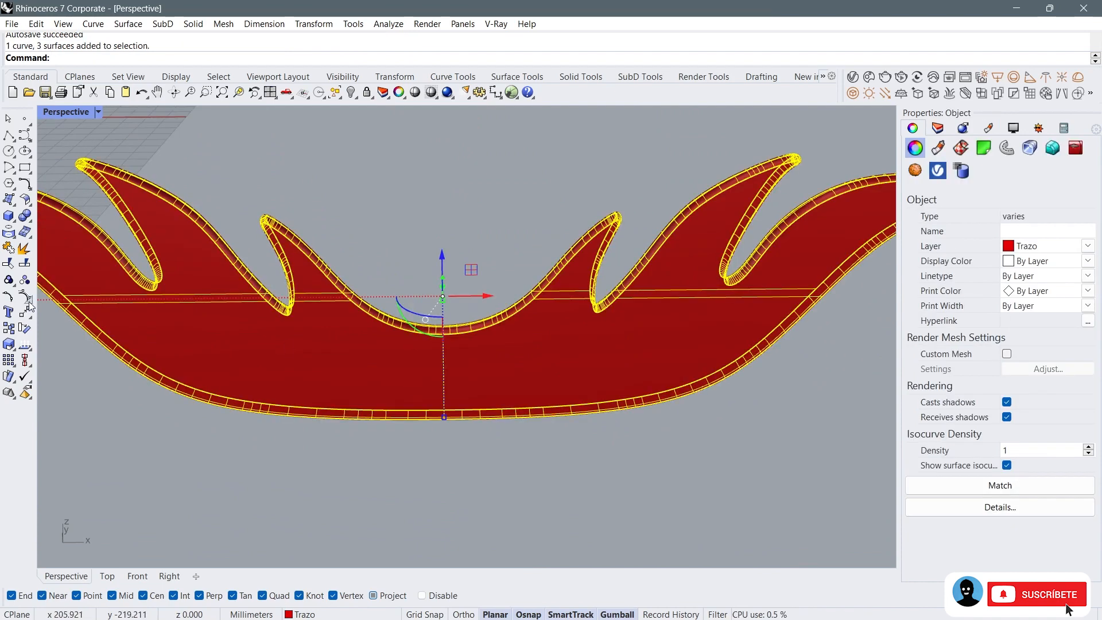
click(10, 250)
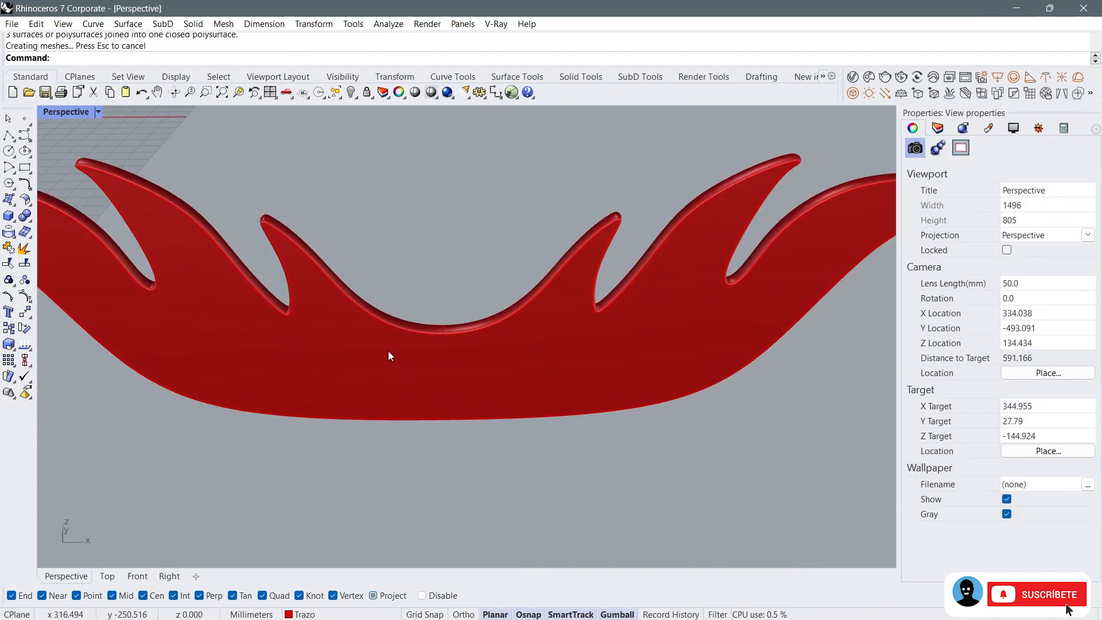
click(388, 350)
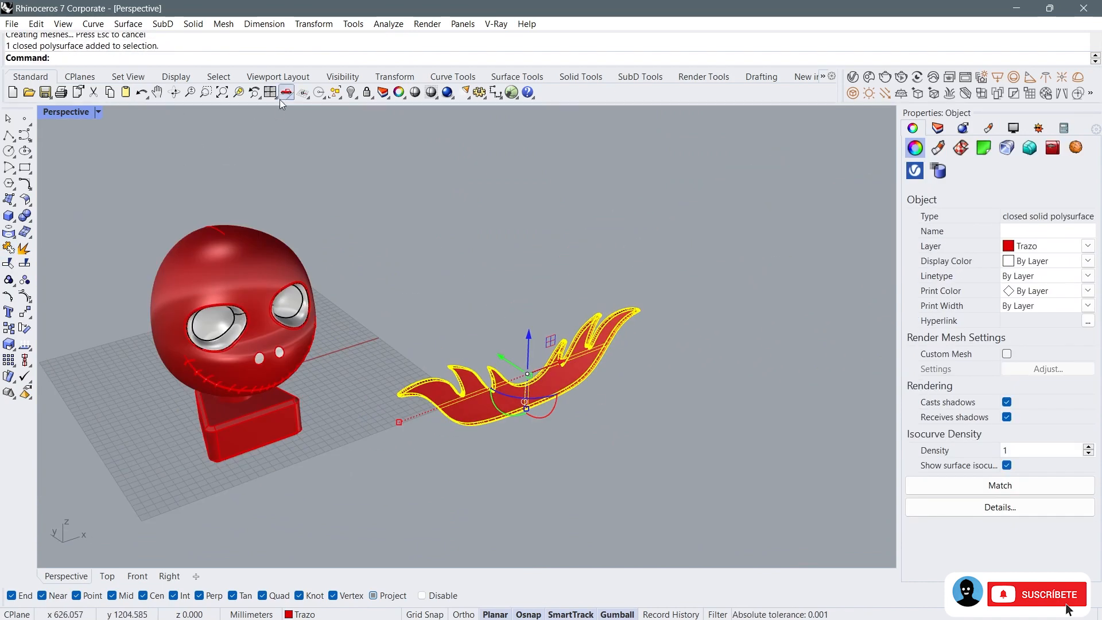
Step: Align the flame collar and its outline by their vertical centre to point 0, in front of the character
click(270, 92)
click(244, 463)
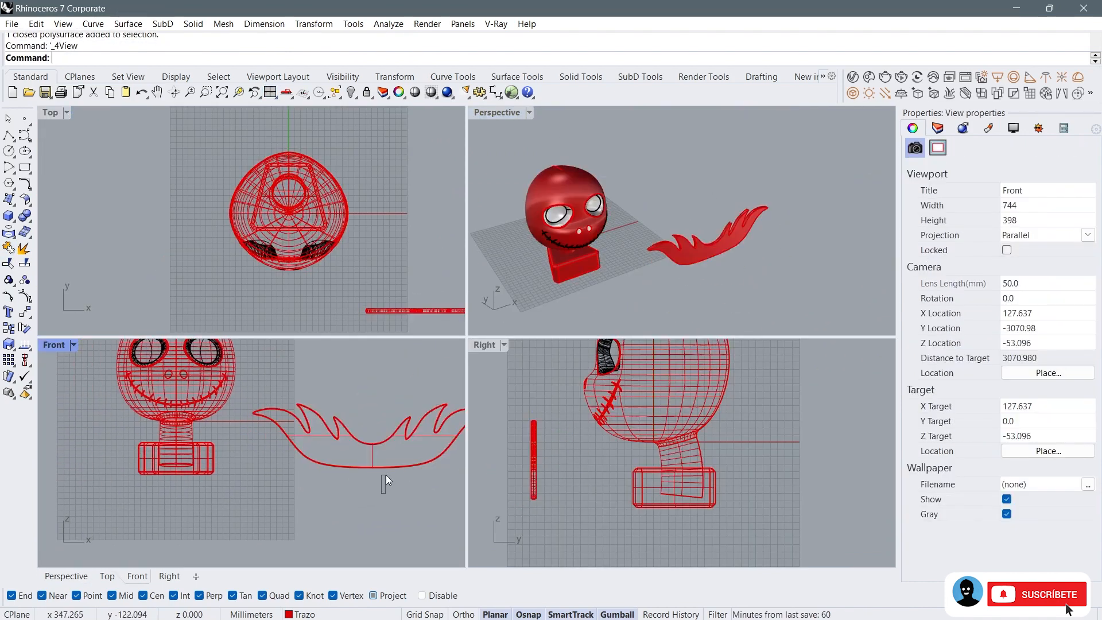
click(385, 474)
click(24, 362)
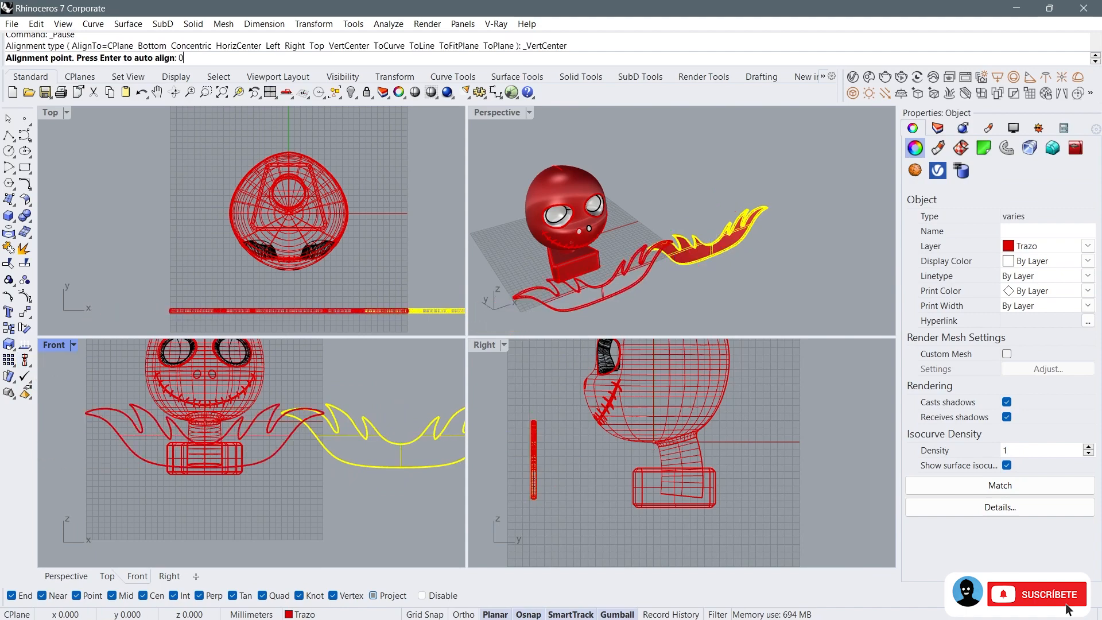
text(0)
key(Return)
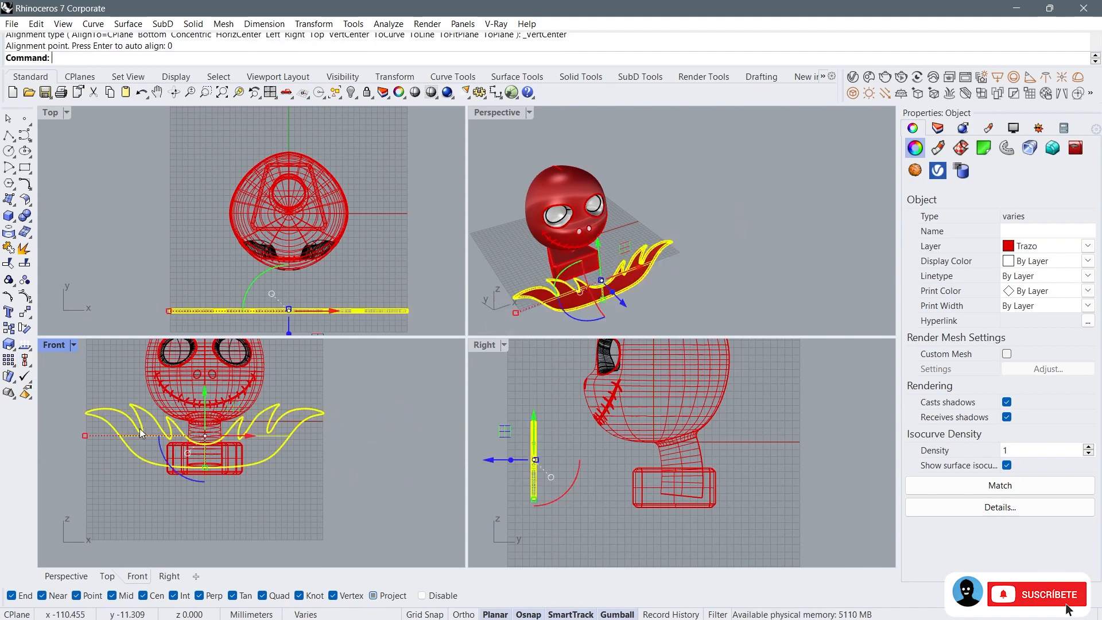
Step: Examine the aligned flame collar in front of the character from several angles in the Perspective view
click(442, 373)
double_click(500, 113)
right_drag(436, 227, 268, 239)
scroll(268, 238, down, 6)
scroll(268, 264, up, 13)
click(278, 320)
scroll(408, 364, down, 4)
middle_click(408, 359)
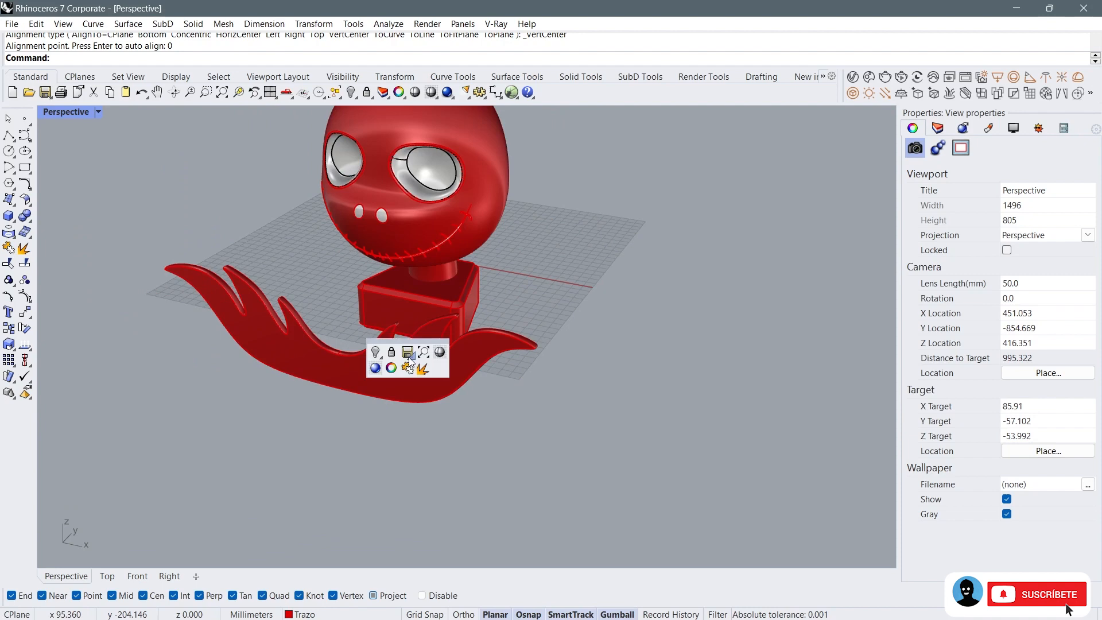
scroll(405, 298, up, 2)
right_drag(400, 291, 459, 283)
Step: Select all curves in the scene and hide them
click(339, 98)
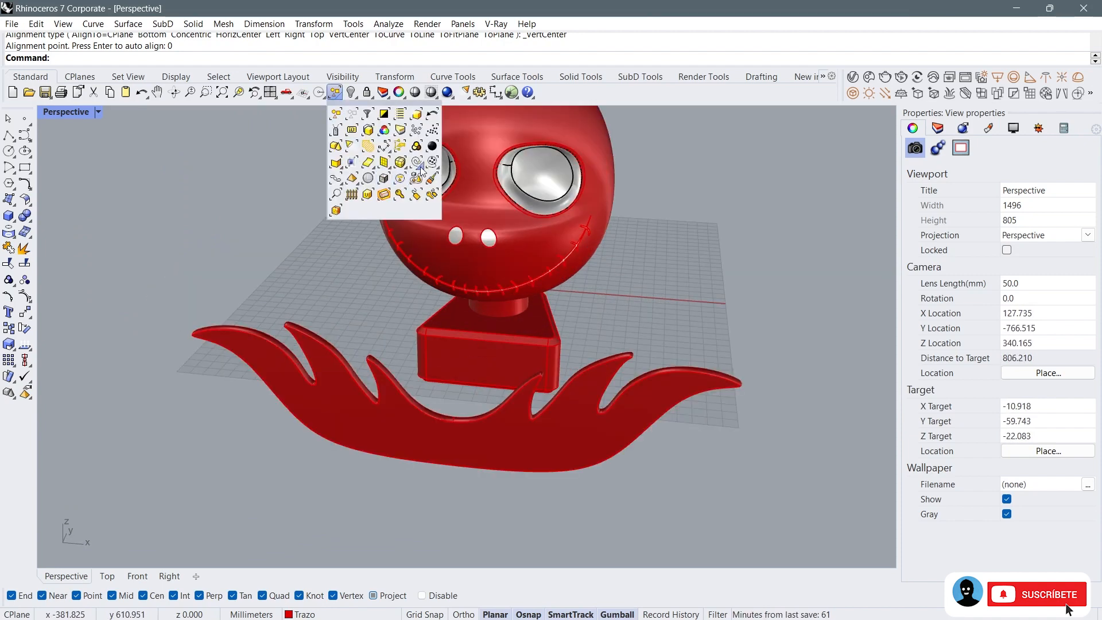
click(422, 168)
click(351, 92)
Step: Start cage editing on the flame collar, using its bounding box in World coordinates as the control object
right_drag(388, 302, 435, 349)
click(398, 367)
scroll(429, 404, up, 6)
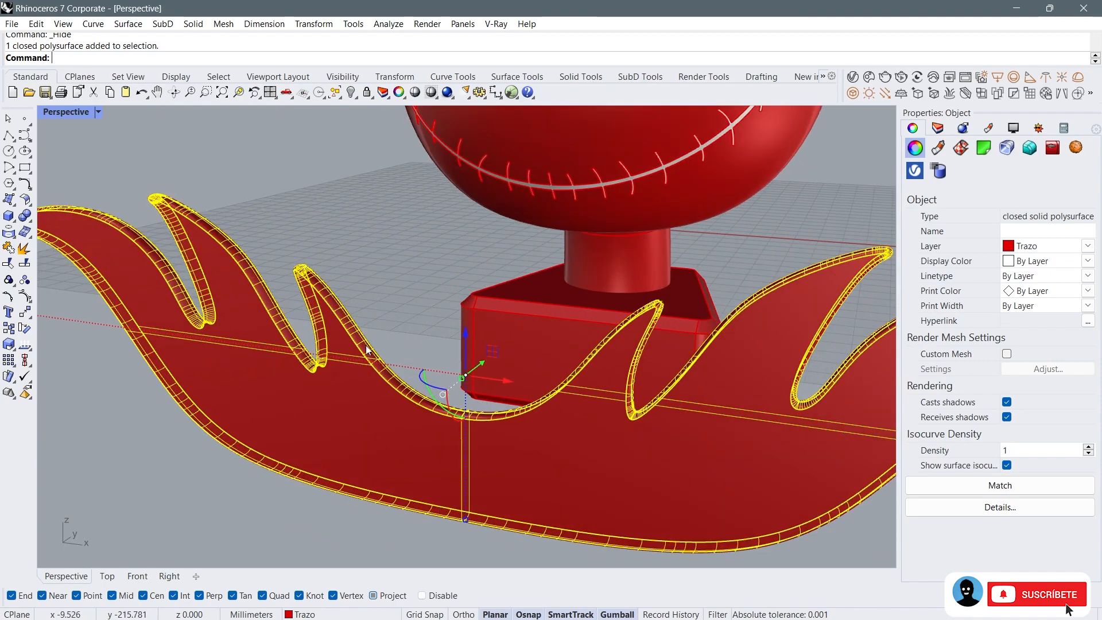
scroll(378, 365, down, 5)
right_drag(366, 372, 332, 377)
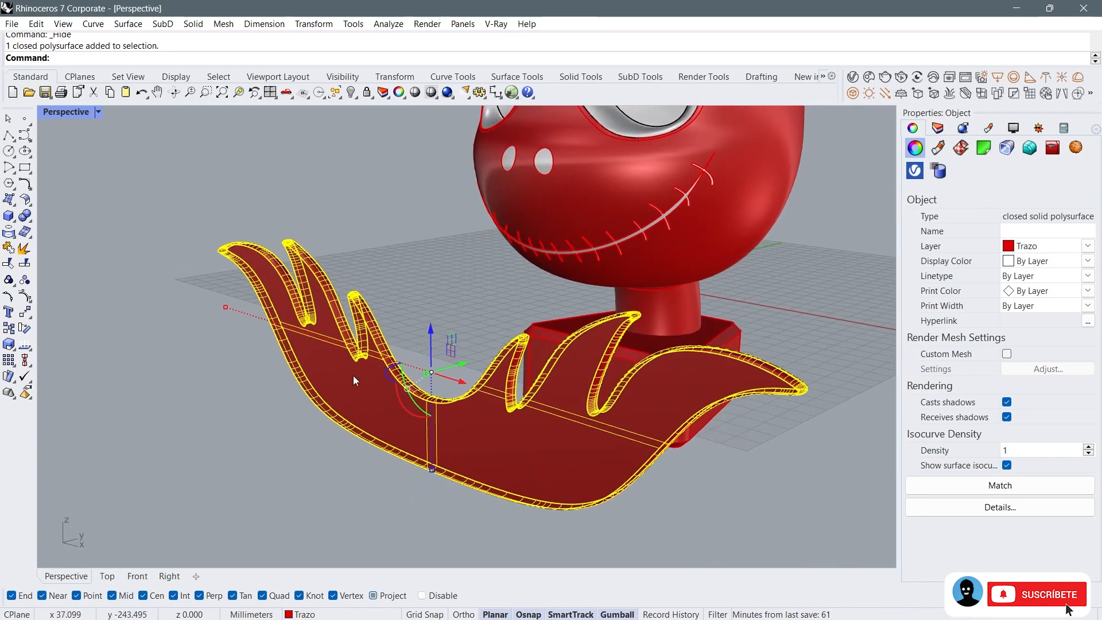
click(30, 318)
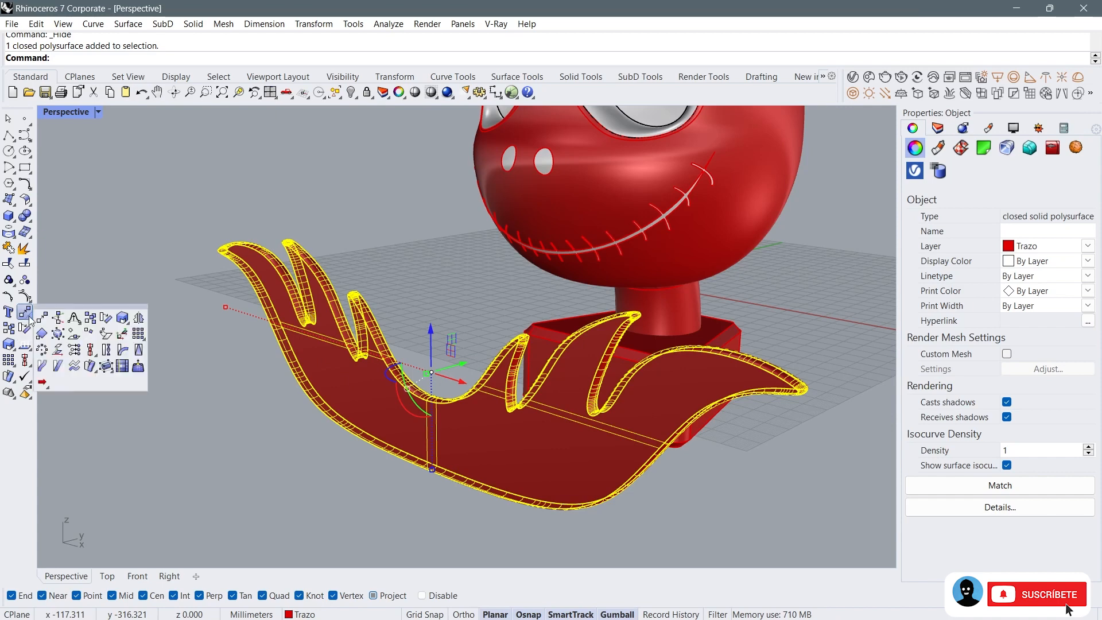
click(106, 367)
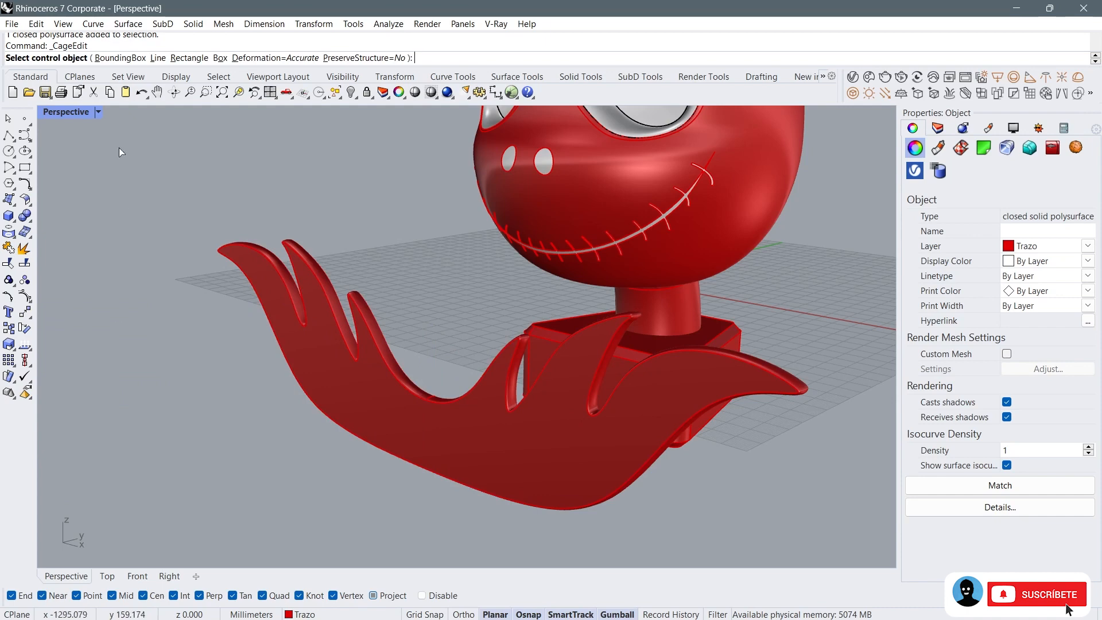
click(109, 58)
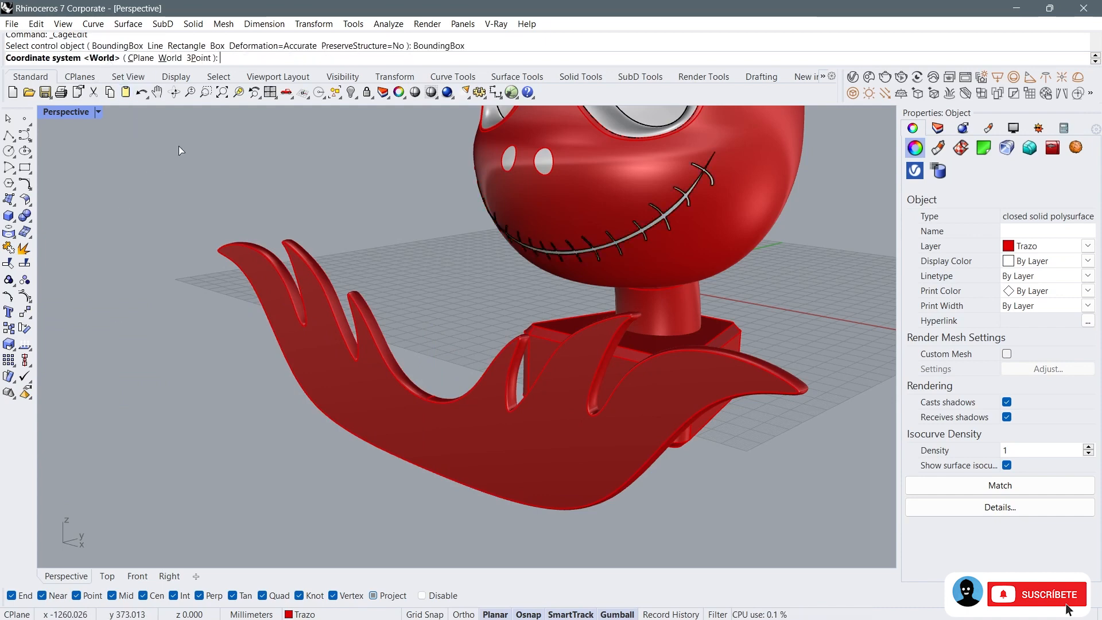
key(Return)
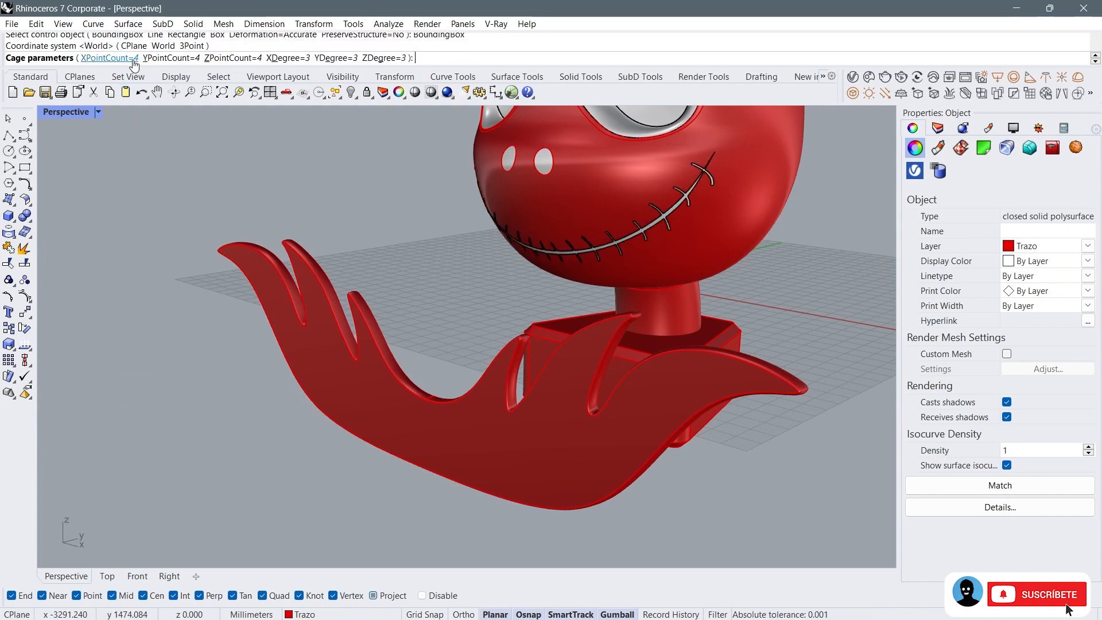
Step: Set the cage's X point count to 6 and create it with Global as the region to edit
click(109, 59)
text(6)
key(Return)
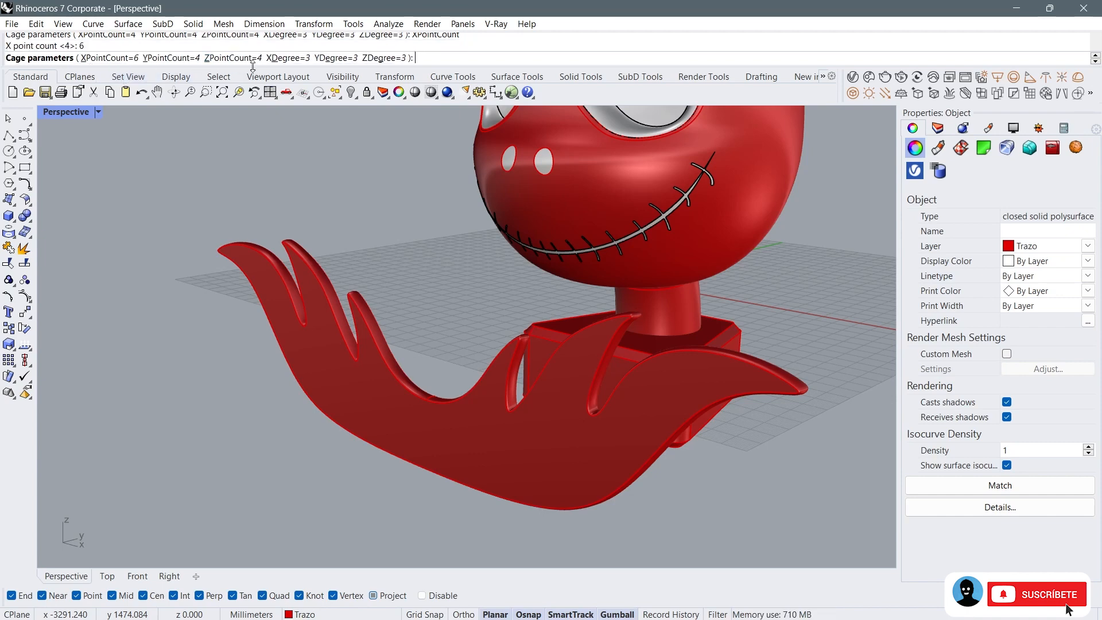
key(Return)
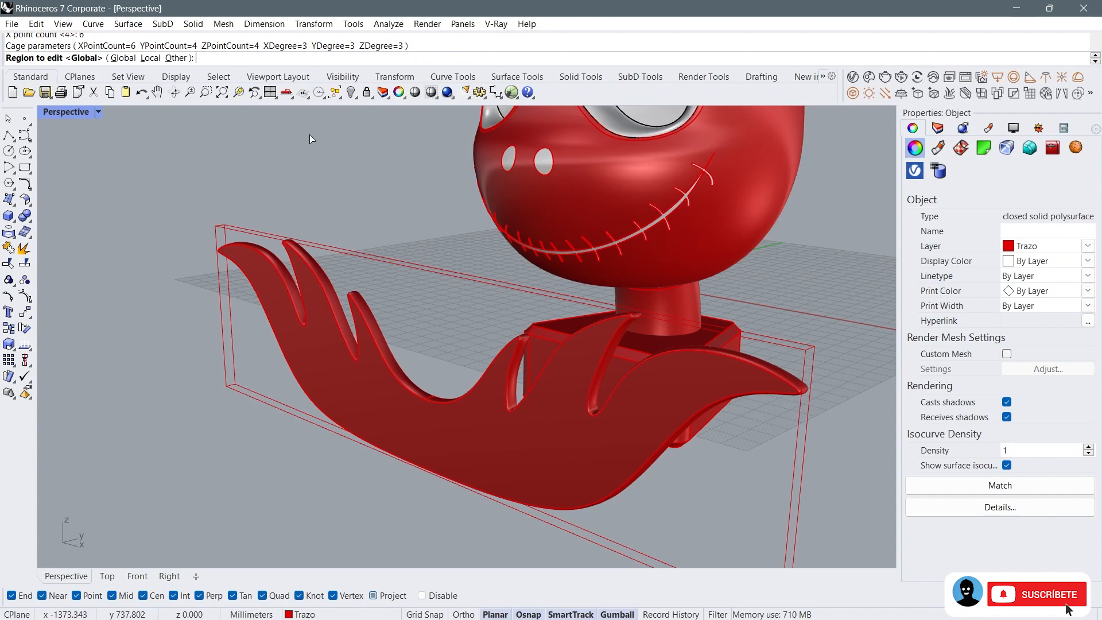
key(Return)
Step: Bow the collar's centre forward, away from the character, by moving the two middle columns of cage points along Y
right_drag(332, 225, 404, 255)
right_drag(289, 267, 318, 321)
drag(316, 323, 566, 449)
right_drag(566, 450, 462, 337)
drag(501, 374, 464, 385)
right_drag(465, 385, 376, 319)
right_drag(461, 346, 611, 423)
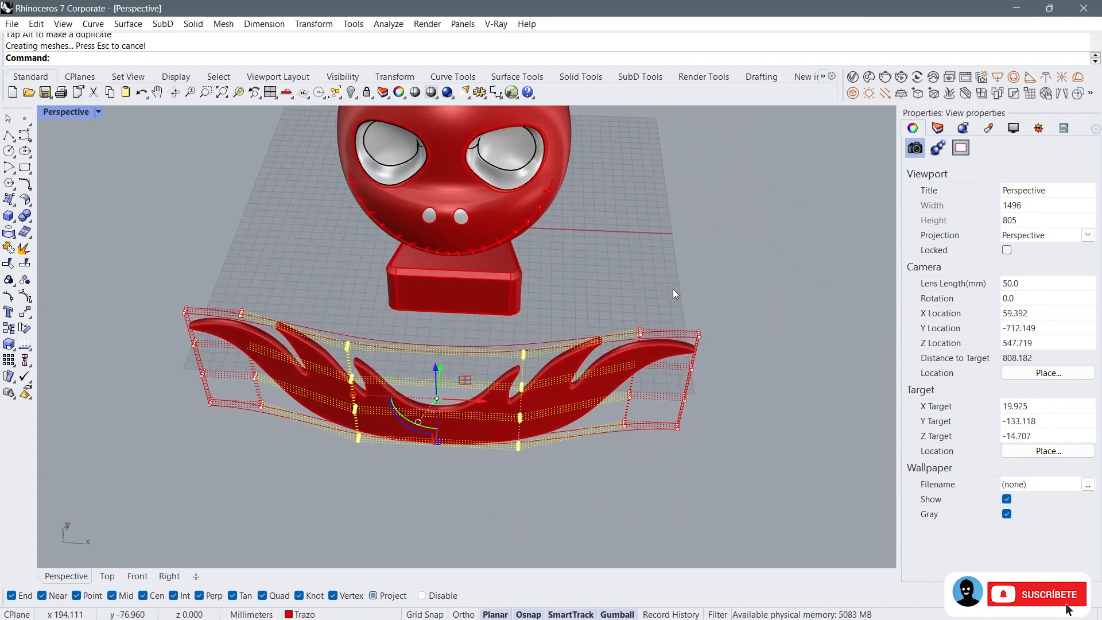
Step: Select the cage points at both outer ends of the collar and reposition them along the Y axis
drag(670, 287, 720, 450)
shift+drag(140, 272, 229, 434)
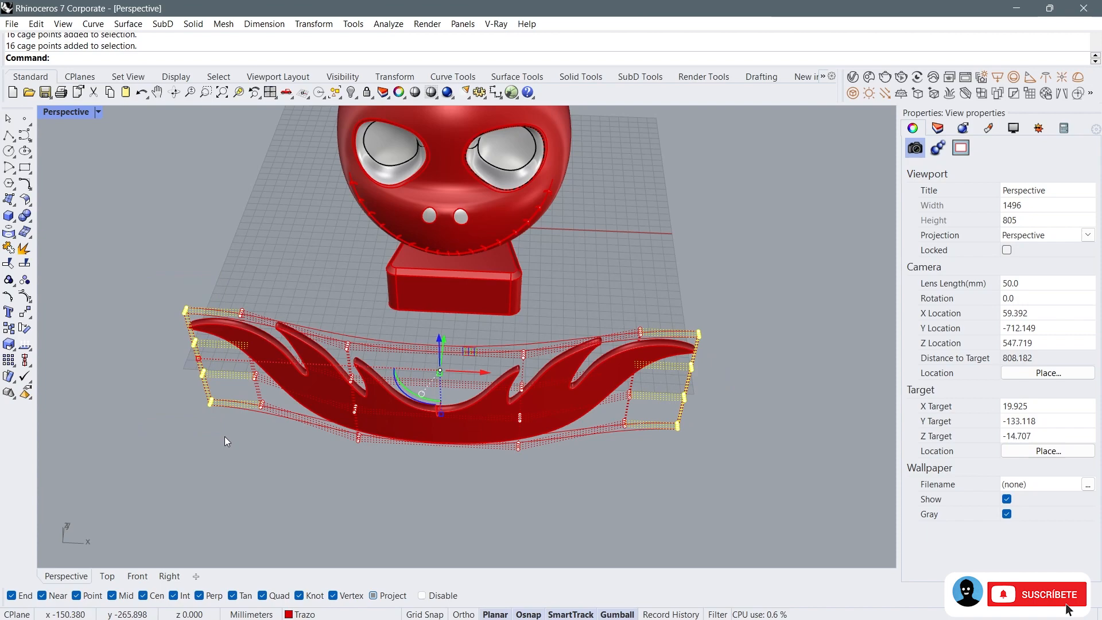
right_drag(637, 351, 466, 366)
drag(468, 349, 518, 305)
mouse_move(453, 309)
right_down()
mouse_move(526, 229)
mouse_move(433, 300)
right_up()
drag(519, 313, 435, 335)
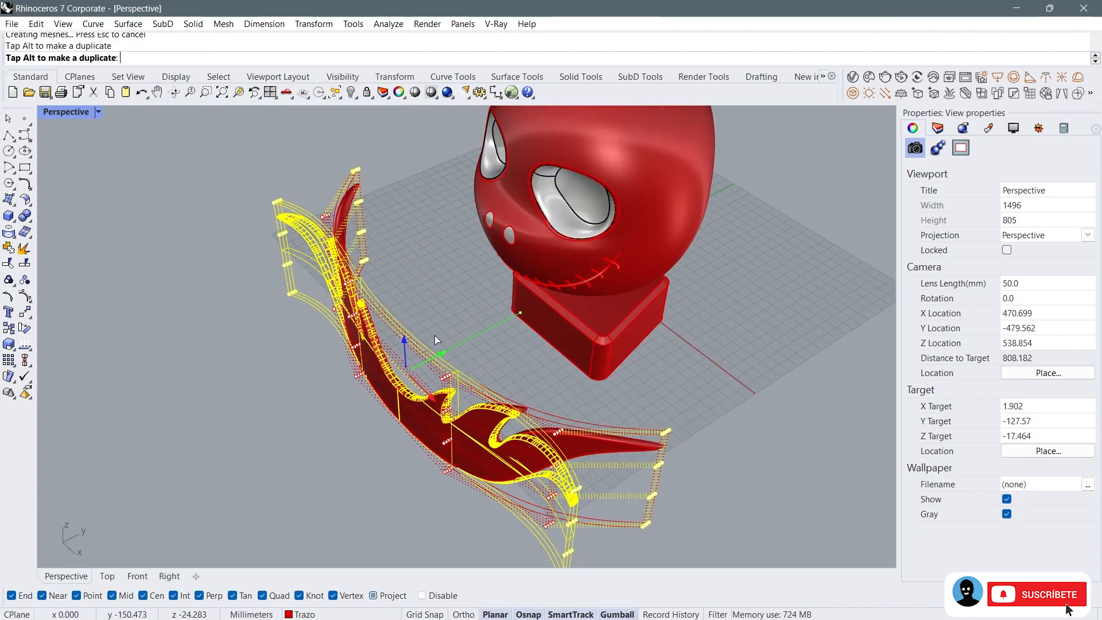
Step: Scale the two middle columns of cage points closer together along X and move them slightly forward
right_drag(446, 241, 471, 330)
right_drag(361, 314, 371, 324)
drag(293, 298, 509, 455)
right_drag(505, 413, 506, 433)
drag(324, 381, 354, 386)
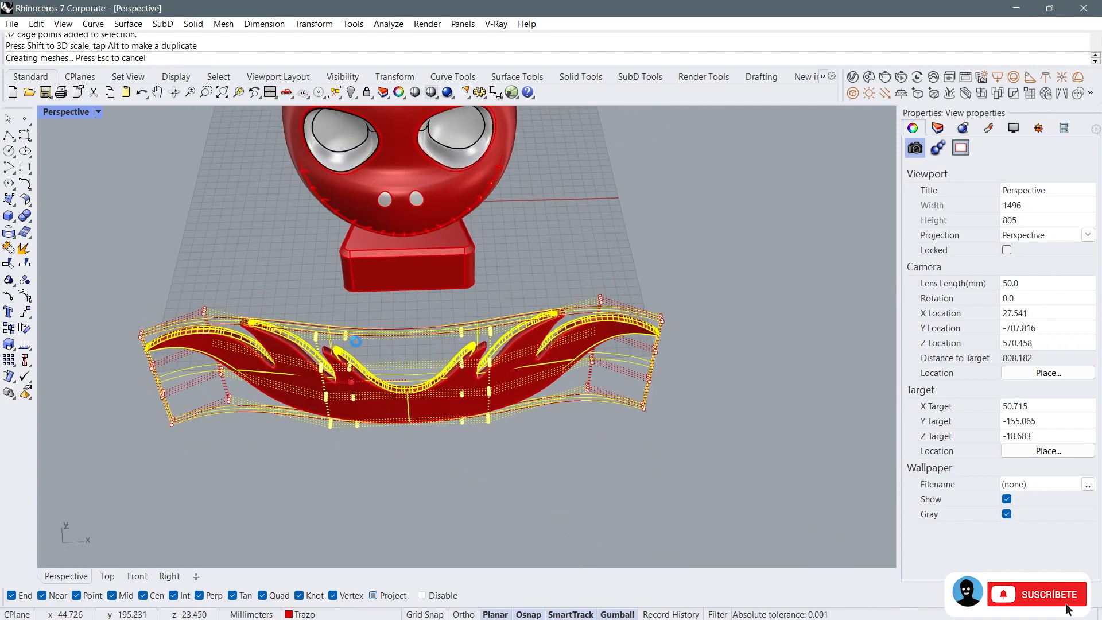
right_drag(365, 339, 429, 364)
drag(429, 364, 411, 370)
Step: Scale the second cage-point columns from each end inward along X, shift them back along Y and leave point editing
scroll(408, 360, down, 4)
right_drag(408, 360, 494, 396)
drag(167, 241, 264, 441)
drag(565, 251, 603, 451)
right_drag(603, 451, 357, 351)
drag(214, 342, 229, 343)
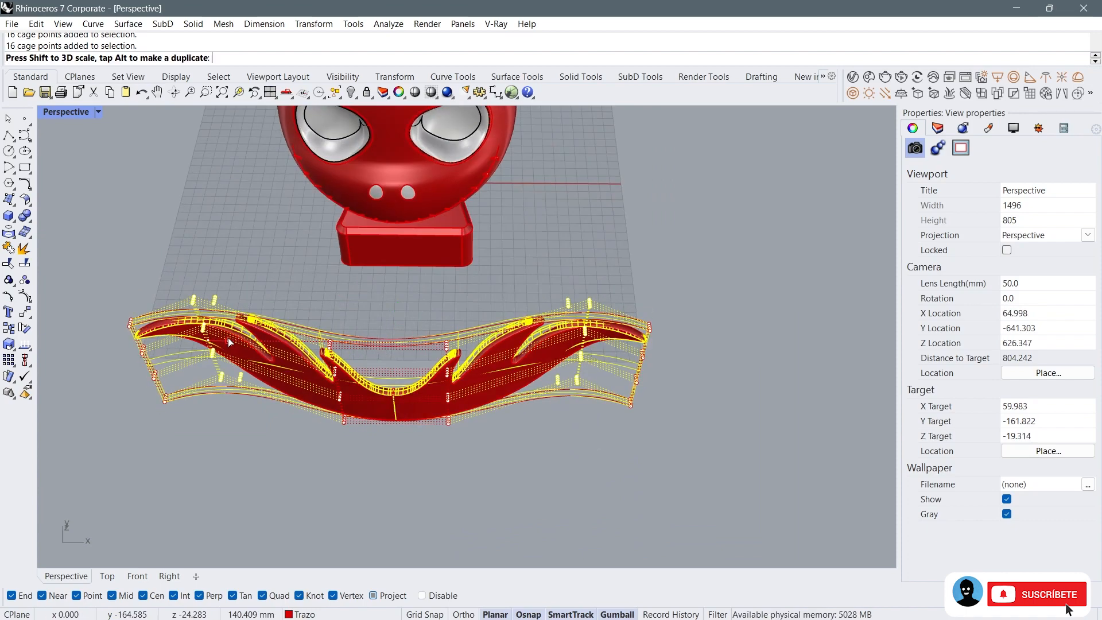
right_drag(290, 338, 349, 324)
drag(442, 343, 467, 354)
right_drag(431, 367, 490, 357)
key(Escape)
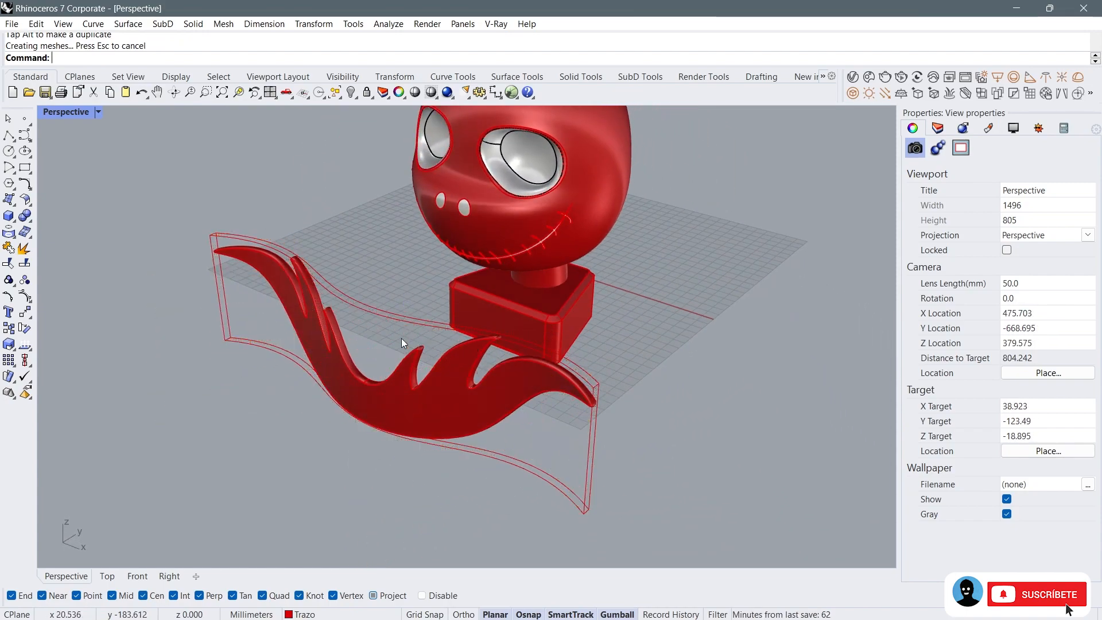
Step: Move the deformed flame collar back along Y until it sits against the front of the character's triangular base
drag(335, 405, 334, 406)
right_drag(436, 390, 373, 362)
drag(425, 357, 620, 364)
right_drag(536, 347, 426, 318)
key(Escape)
drag(427, 319, 425, 322)
right_drag(426, 344, 368, 373)
drag(601, 362, 614, 362)
right_drag(449, 397, 143, 396)
key(Escape)
Step: Hide the control cage around the flame collar
scroll(404, 399, up, 4)
click(381, 249)
click(351, 92)
Step: Scale the flame collar slightly in height and nudge it along Y closer to the base
right_drag(376, 263, 299, 290)
click(323, 353)
right_drag(322, 353, 379, 347)
drag(340, 437, 342, 444)
click(560, 347)
right_drag(608, 357, 380, 373)
click(518, 371)
scroll(343, 333, up, 2)
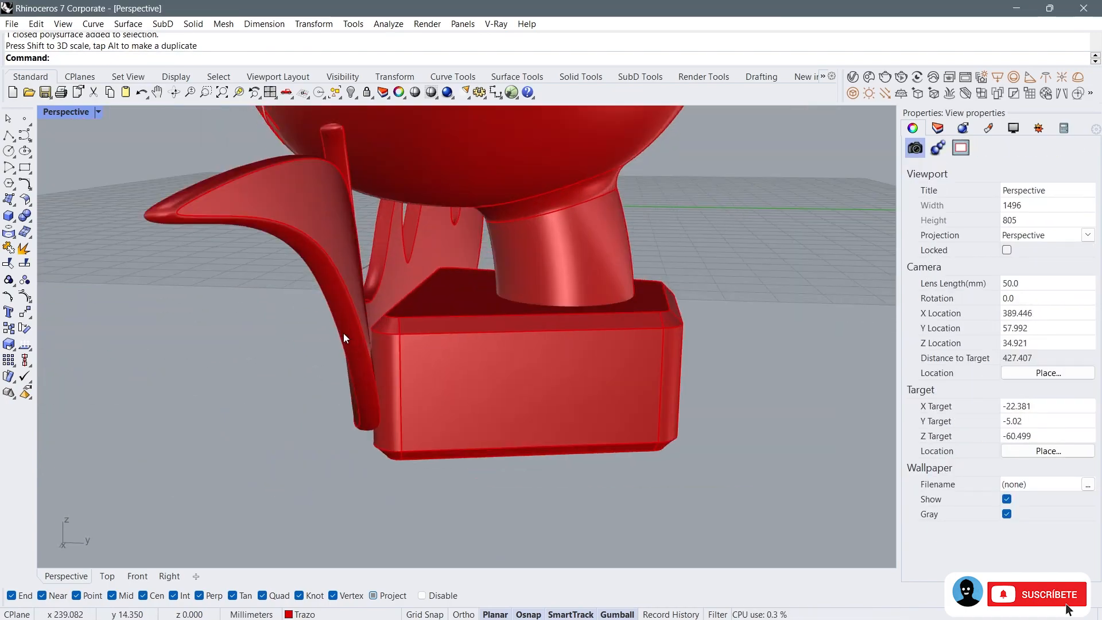
click(343, 333)
right_drag(343, 333, 352, 352)
drag(441, 264, 445, 264)
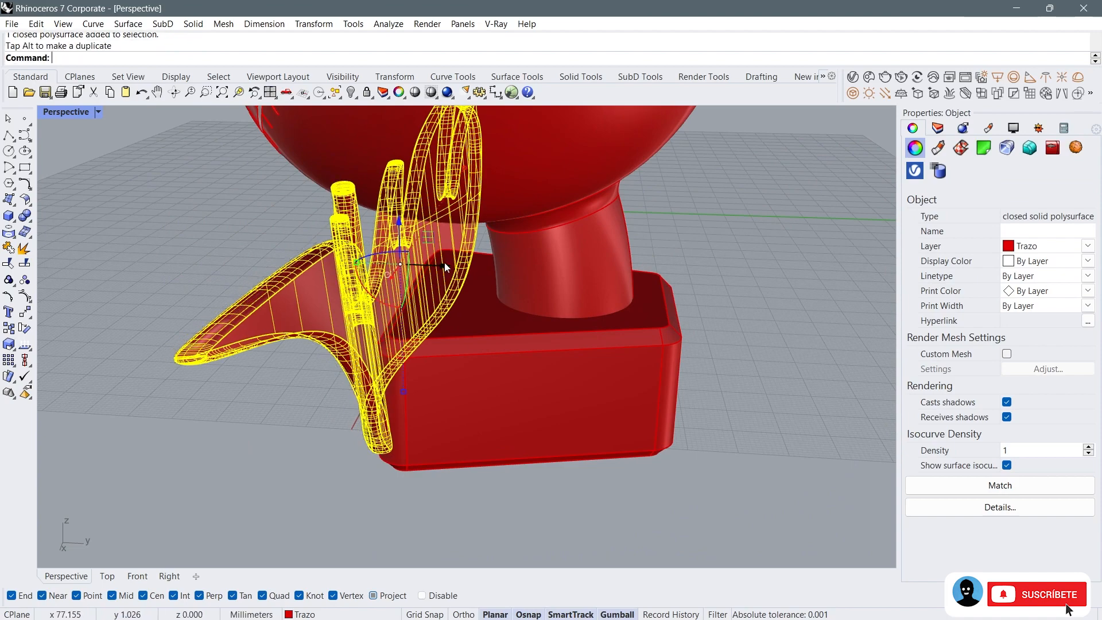
click(228, 390)
Step: Examine how the flame collar meets the triangular base, from below and from the front
scroll(343, 368, up, 3)
right_drag(344, 368, 491, 329)
scroll(392, 343, up, 2)
scroll(392, 343, down, 2)
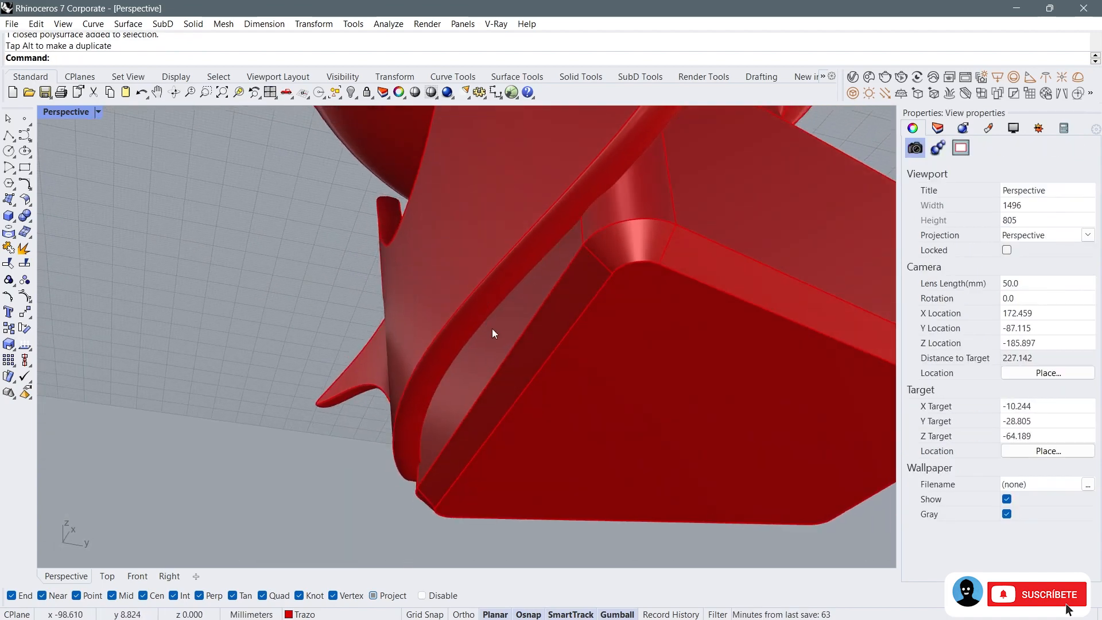
click(498, 337)
click(415, 318)
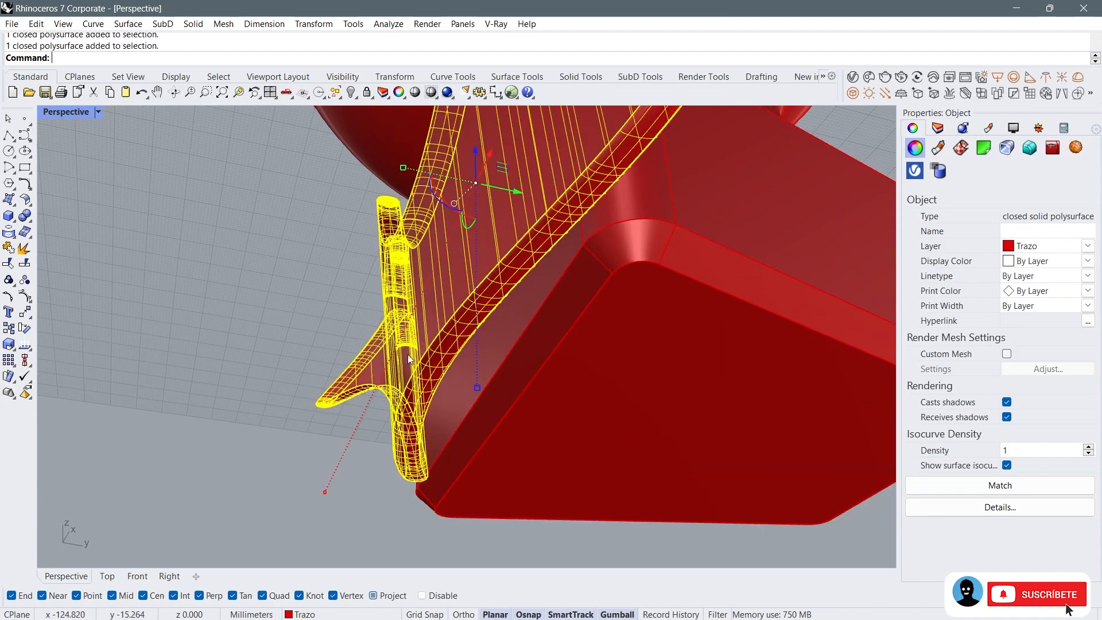
click(333, 259)
right_drag(333, 259, 359, 329)
scroll(359, 330, down, 4)
right_drag(403, 296, 462, 290)
scroll(504, 302, down, 3)
scroll(467, 297, down, 4)
Step: Draw an open degree-3 control point curve in the Front view, shaping half of a rounded triangular outline beside the collar
click(270, 92)
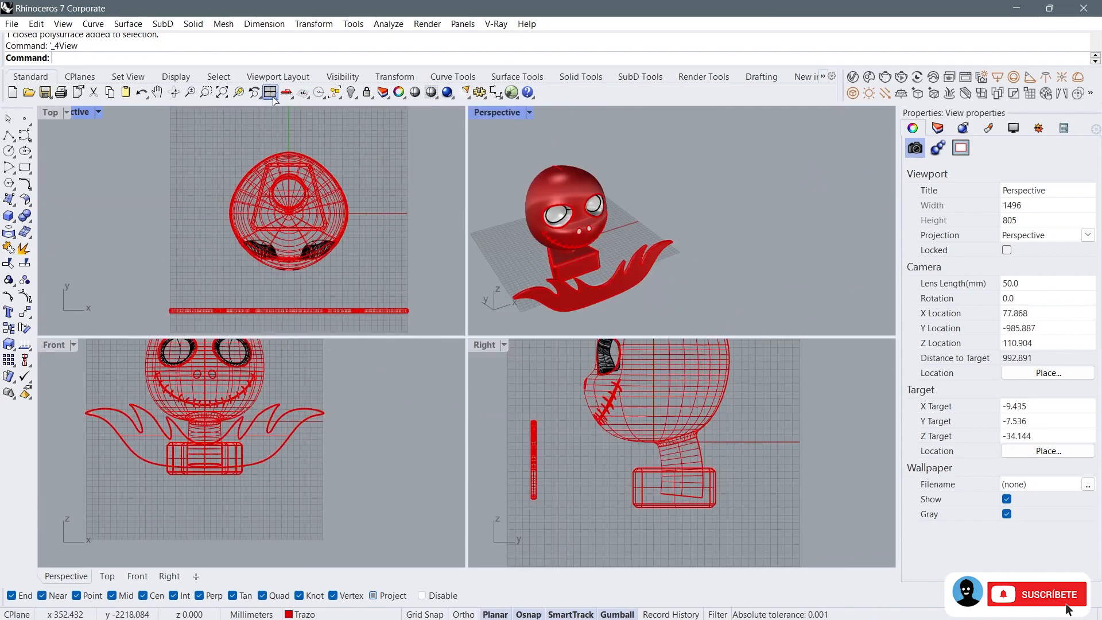
scroll(215, 466, up, 4)
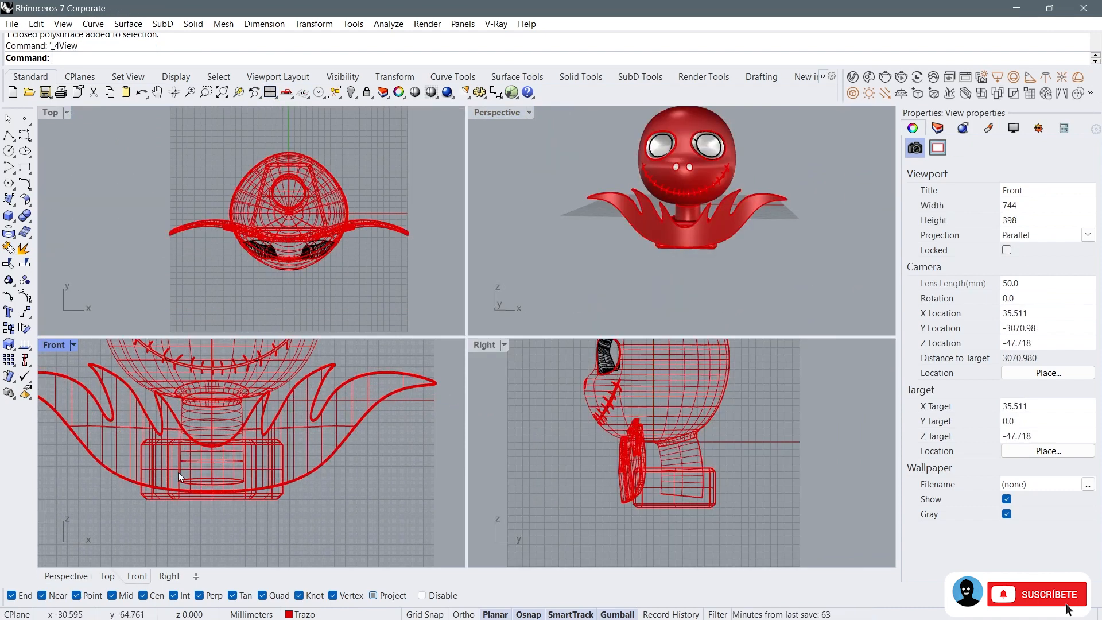
double_click(65, 343)
right_drag(410, 348, 245, 344)
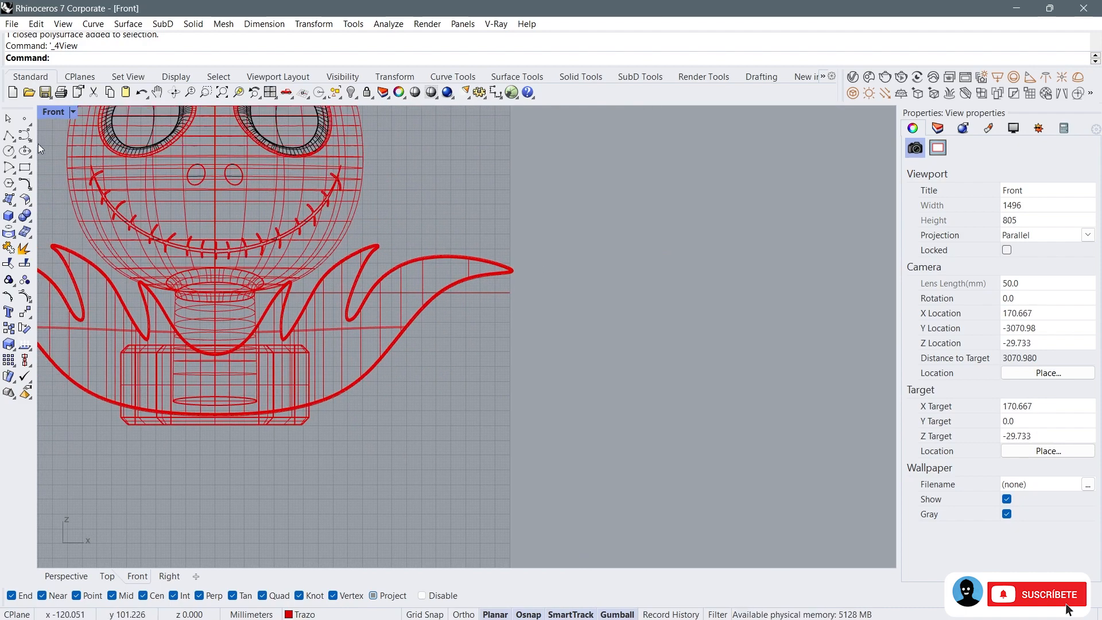
click(21, 142)
scroll(545, 438, up, 5)
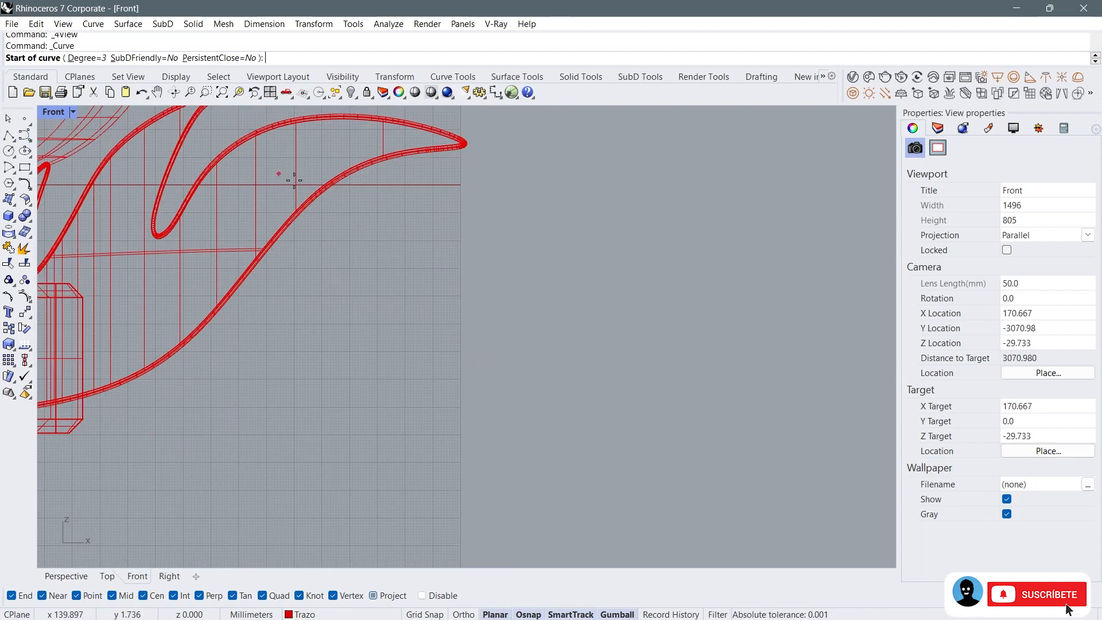
click(580, 305)
scroll(562, 289, up, 3)
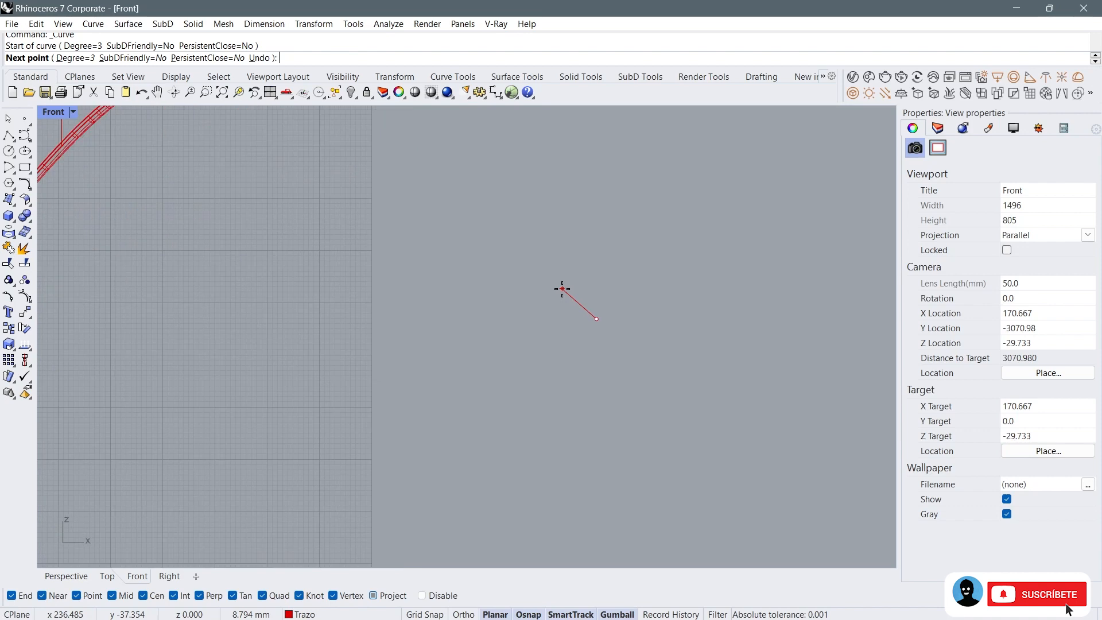
click(501, 302)
key(F8)
click(416, 345)
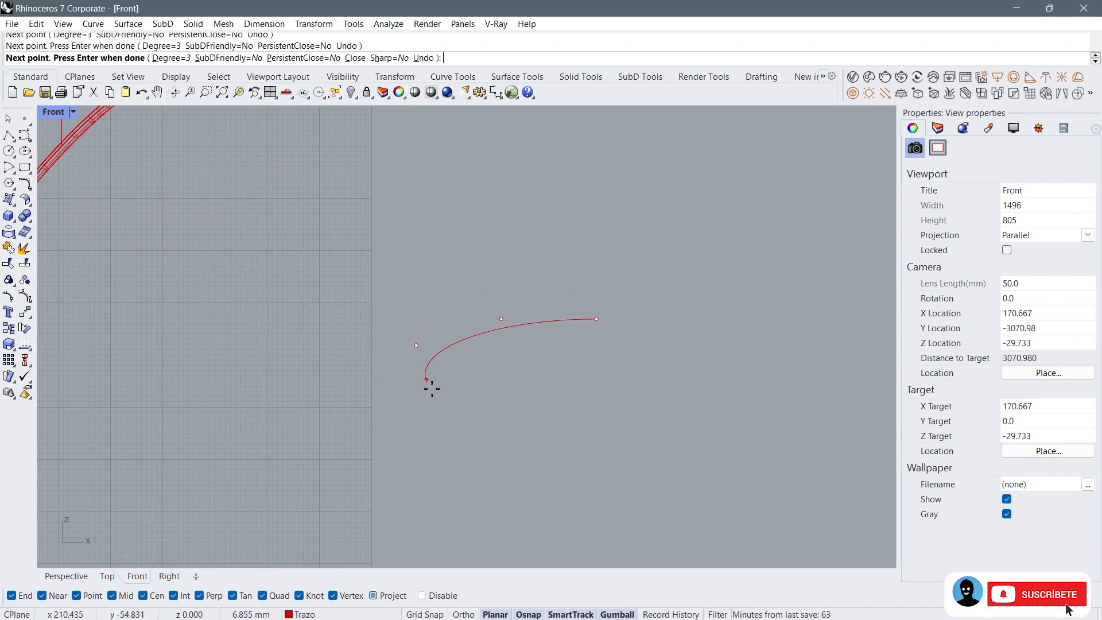
right_drag(431, 423, 365, 291)
right_drag(447, 395, 417, 335)
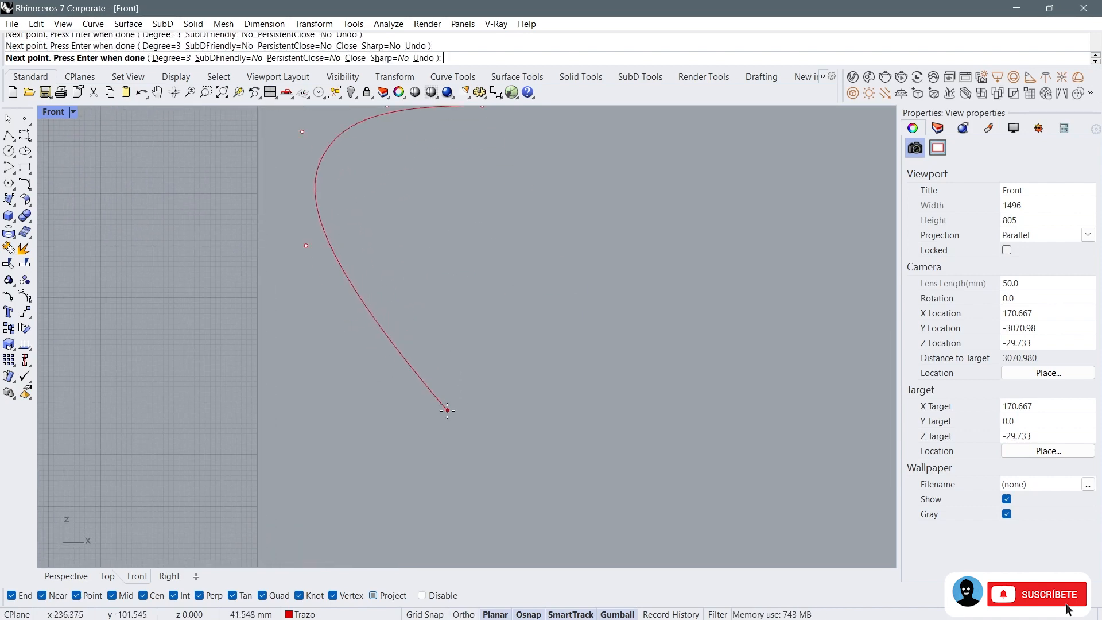
scroll(449, 404, down, 4)
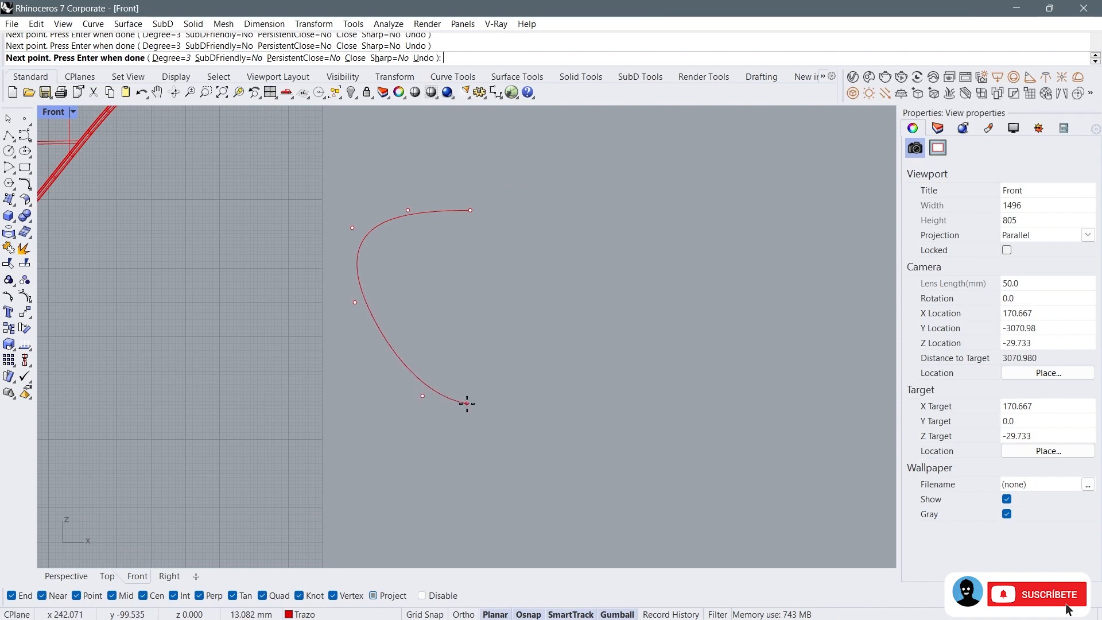
click(471, 208)
click(469, 395)
key(Return)
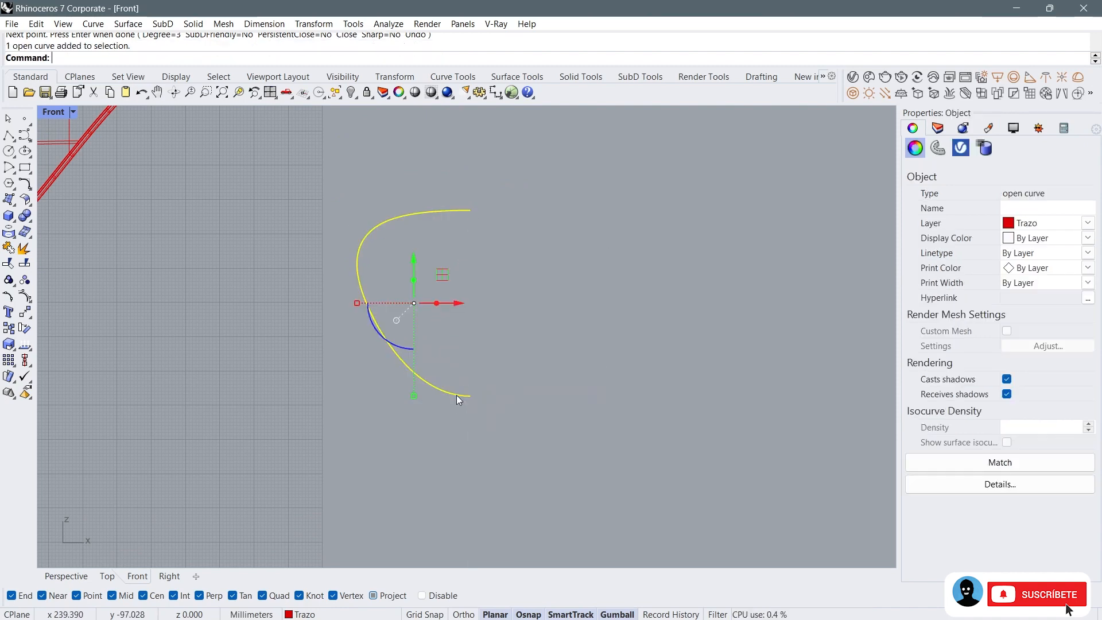
Step: Show the curve's control points and move the points next to its upper and lower ends horizontally toward those ends
click(24, 282)
scroll(436, 207, up, 4)
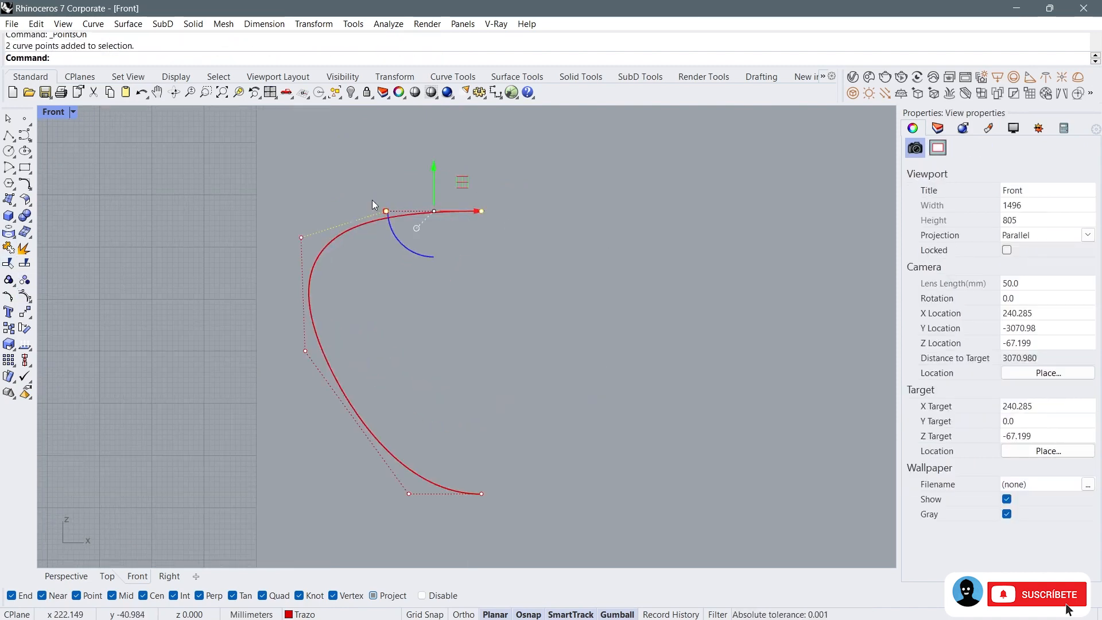
drag(387, 214, 411, 215)
key(ctrl+z)
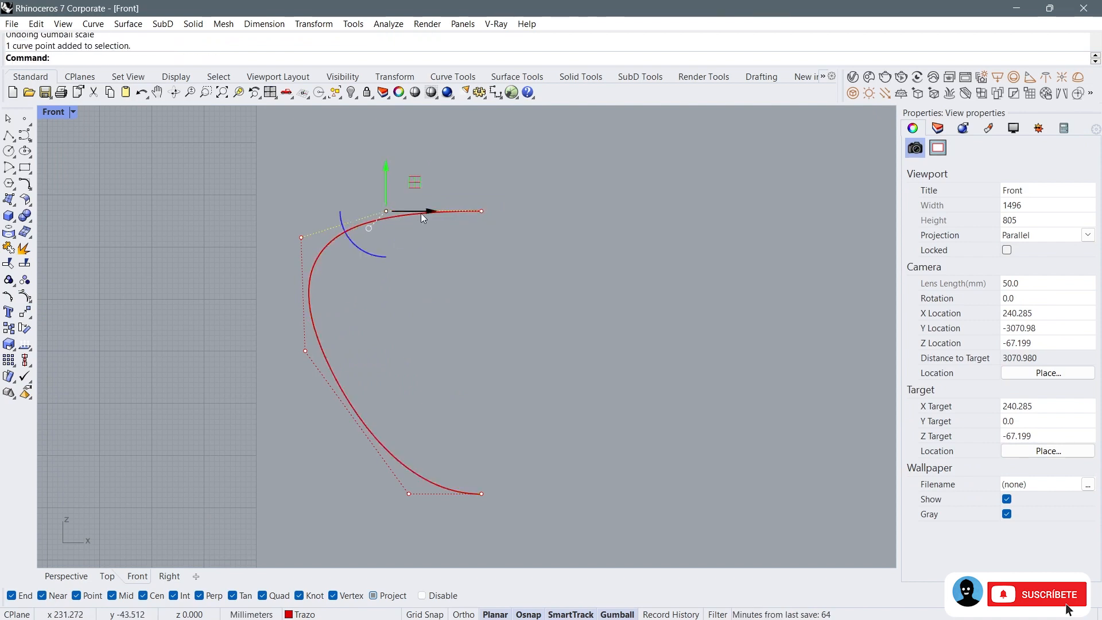
right_drag(419, 383, 396, 356)
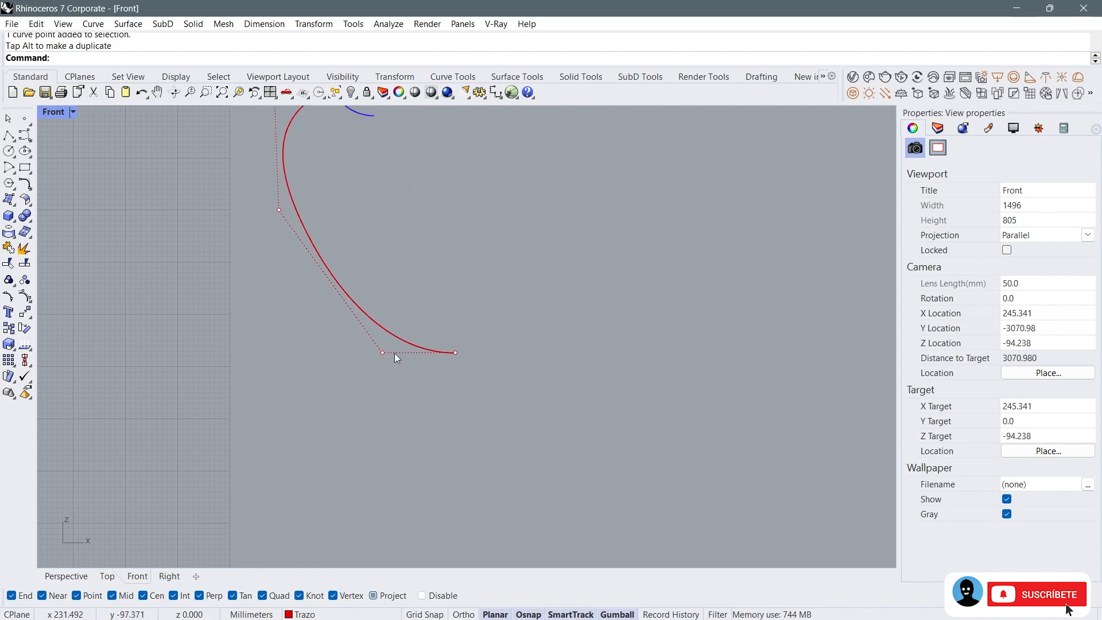
drag(416, 357, 435, 357)
scroll(469, 413, down, 4)
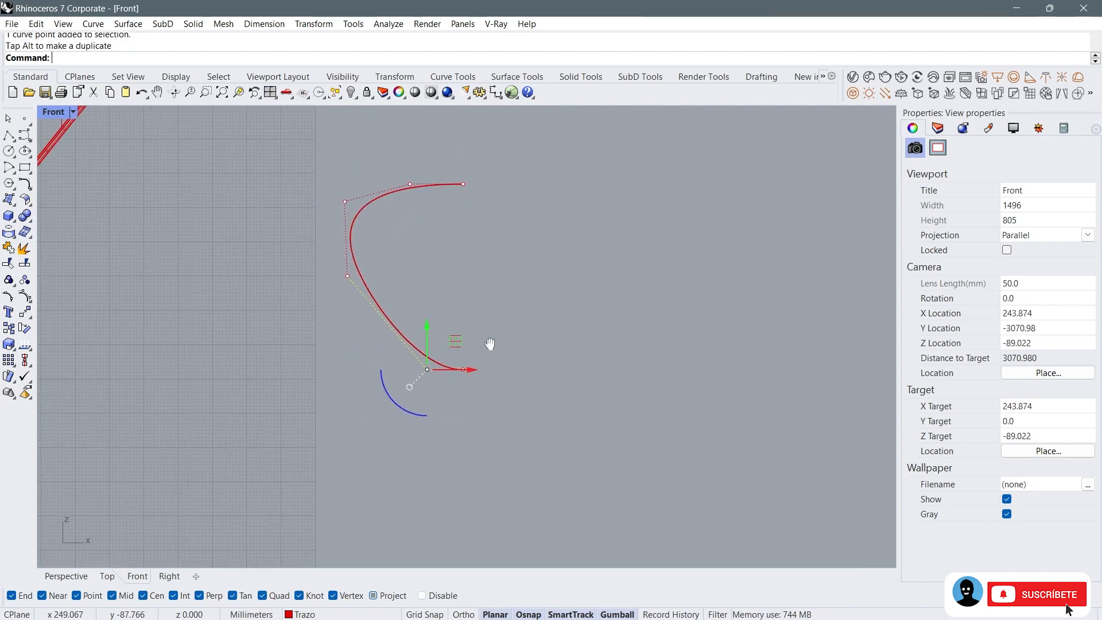
Step: Lower the curve's lower side control point and move the upper and lower end points slightly outward along X
click(344, 280)
drag(344, 244, 346, 262)
mouse_move(383, 242)
right_down()
mouse_move(365, 257)
mouse_move(379, 222)
right_up()
drag(404, 170, 449, 401)
drag(458, 291, 469, 291)
click(463, 307)
Step: Mirror the half curve about the vertical axis through its upper endpoint to close the rounded triangular outline
text(mirror)
key(Return)
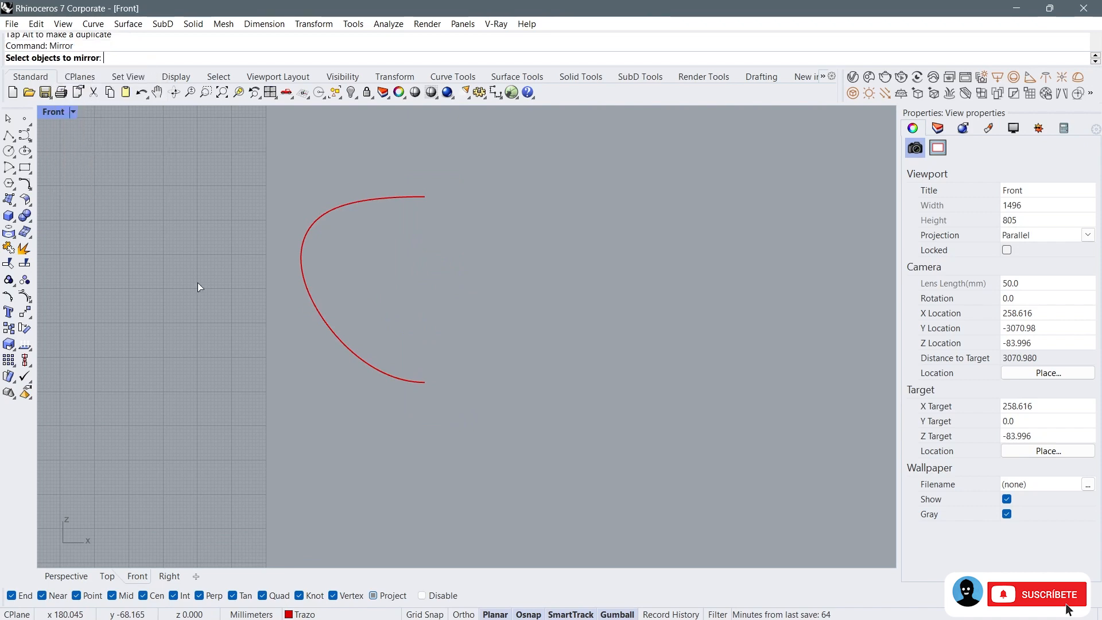
click(360, 204)
key(Return)
click(424, 196)
click(449, 318)
Step: Switch to the four-viewport layout with the rounded triangular outline close up in Perspective
click(270, 92)
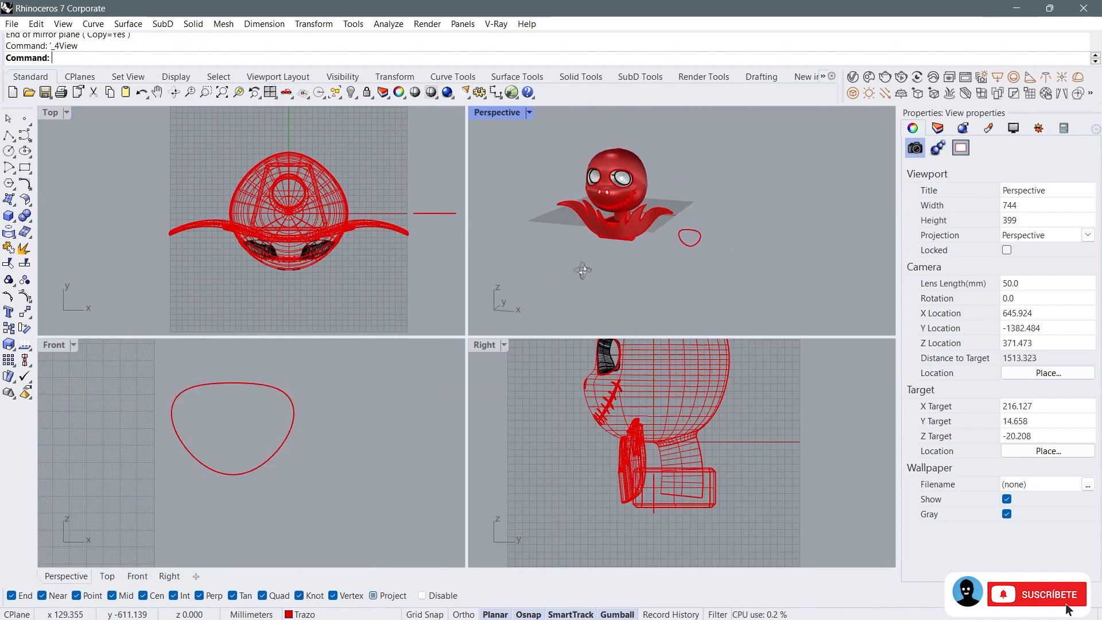
scroll(670, 232, up, 5)
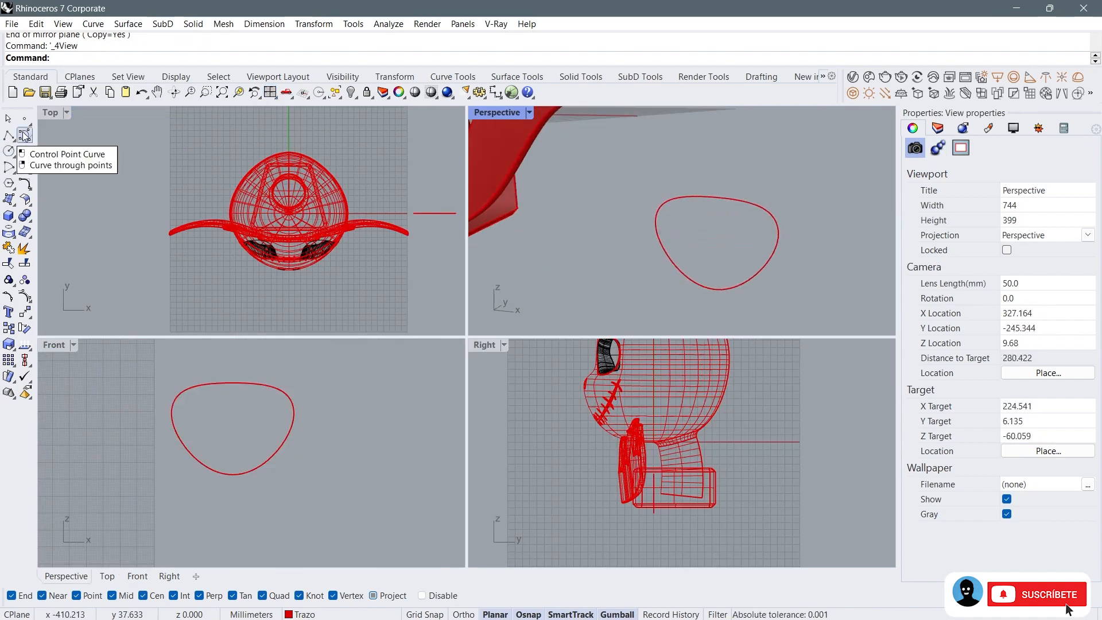
click(24, 135)
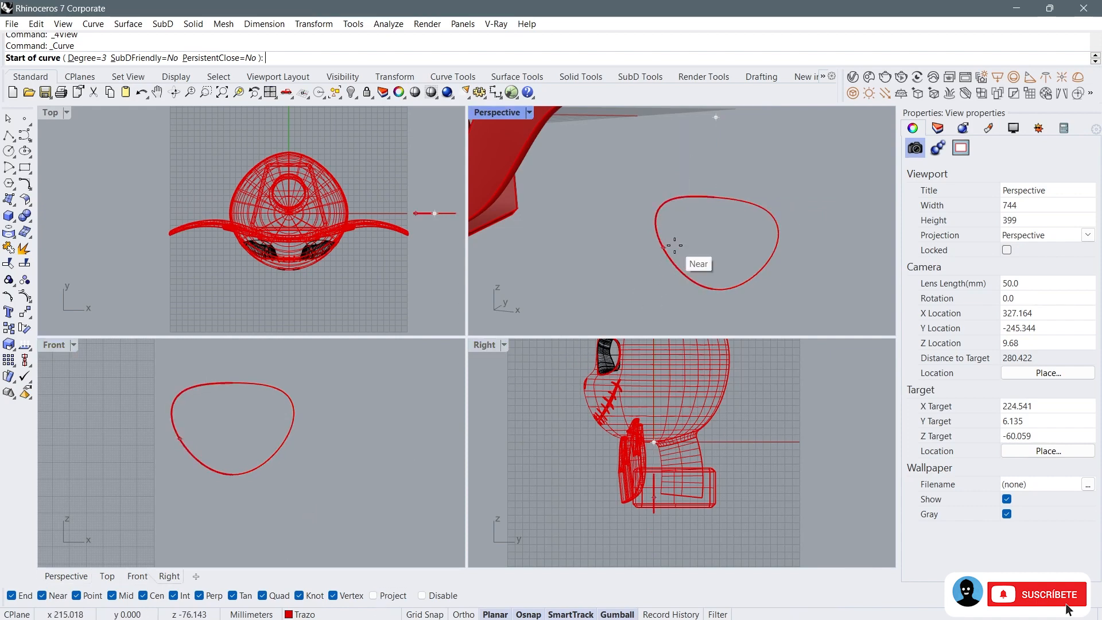
click(715, 198)
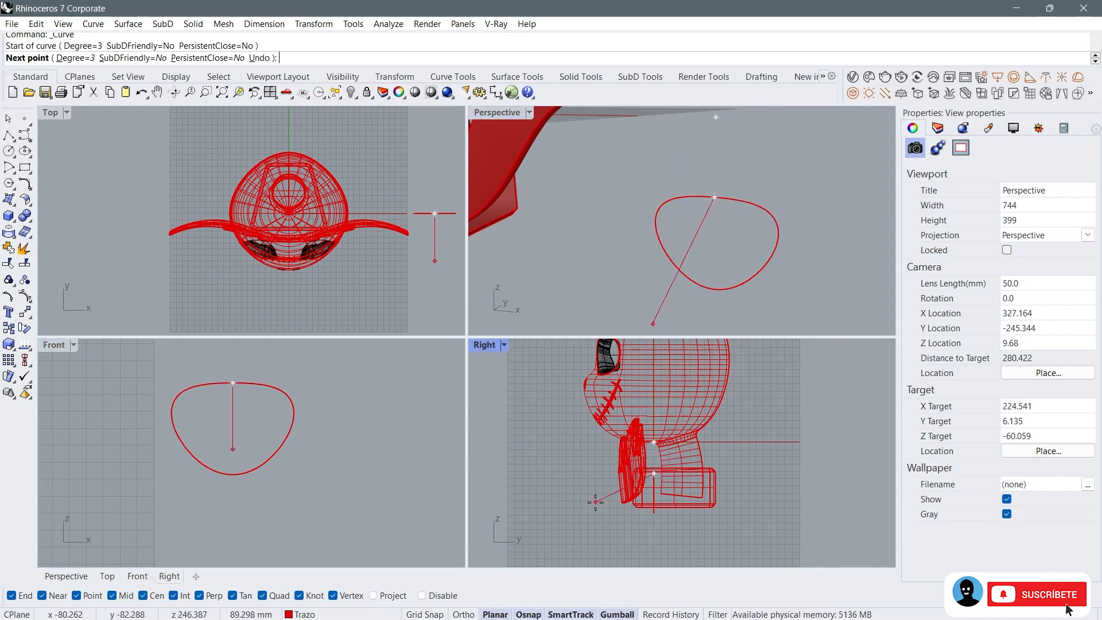
scroll(597, 502, up, 4)
key(Escape)
Step: Move the rounded triangular outline straight down in the Front view, clear of the character's side profile
scroll(274, 407, down, 4)
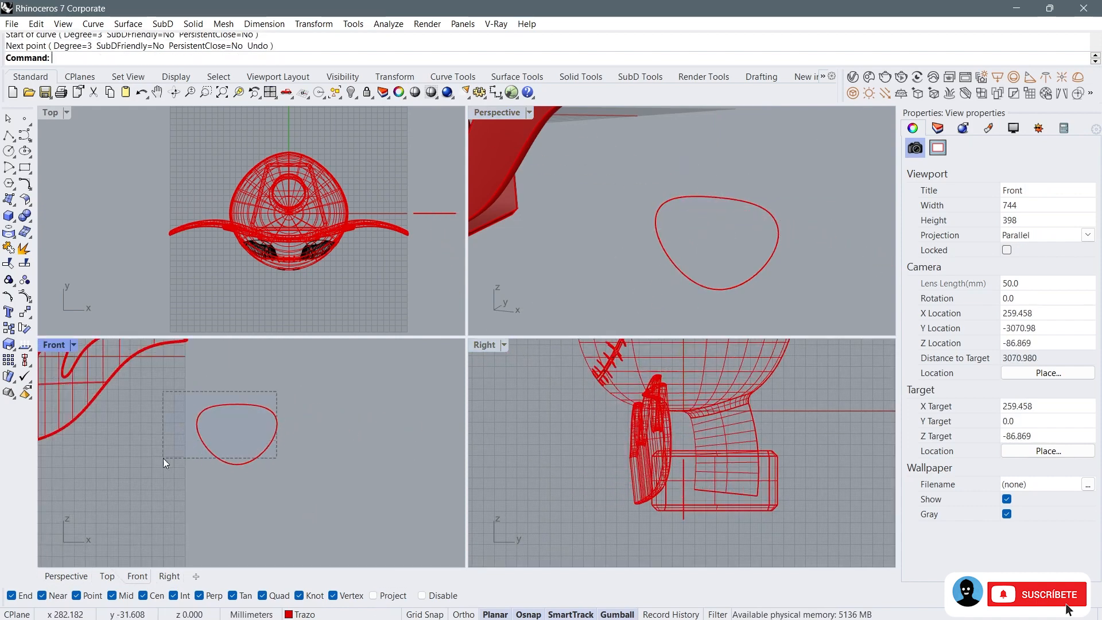
drag(162, 458, 164, 458)
scroll(256, 341, down, 2)
drag(249, 353, 254, 414)
right_drag(525, 507, 587, 331)
right_drag(718, 485, 570, 522)
click(608, 472)
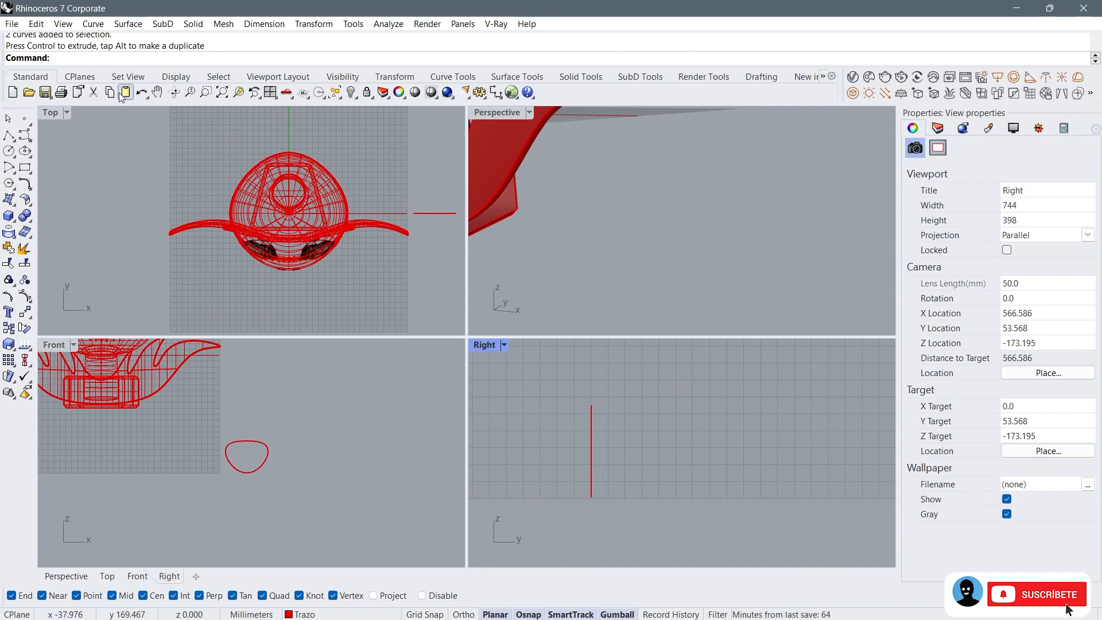
Step: Draw a degree-3 control point curve in the Right view from the outline's upper end to its lower end, with a forward bulge near the bottom
click(29, 133)
scroll(195, 438, up, 3)
click(275, 442)
scroll(505, 442, up, 4)
click(629, 409)
key(F8)
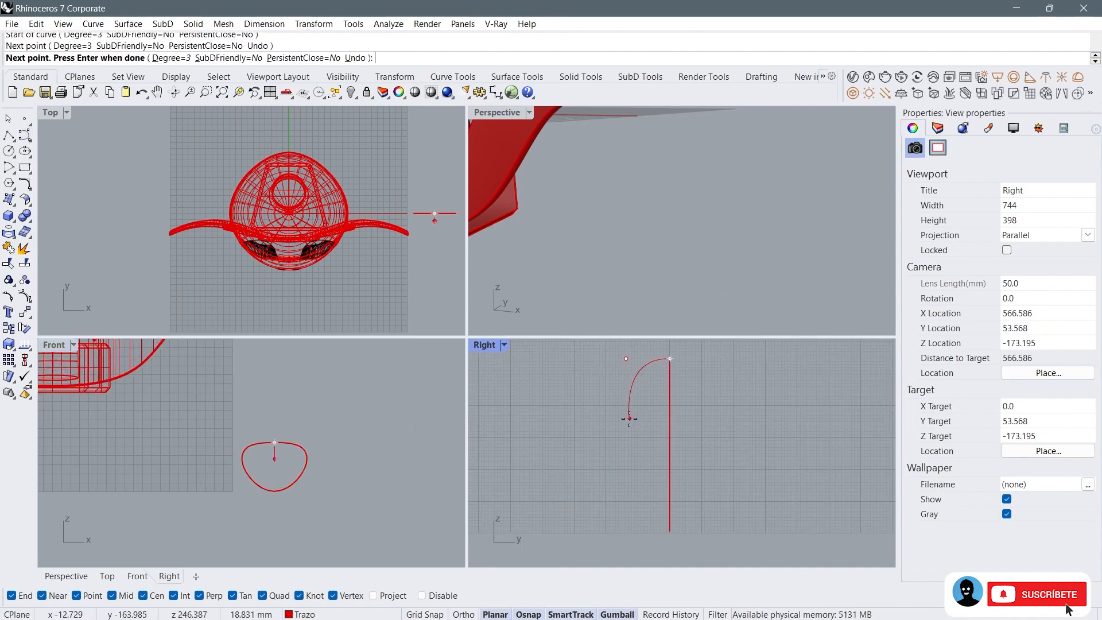
click(628, 418)
scroll(608, 428, up, 2)
click(597, 426)
right_drag(554, 487, 554, 376)
right_drag(576, 439, 564, 469)
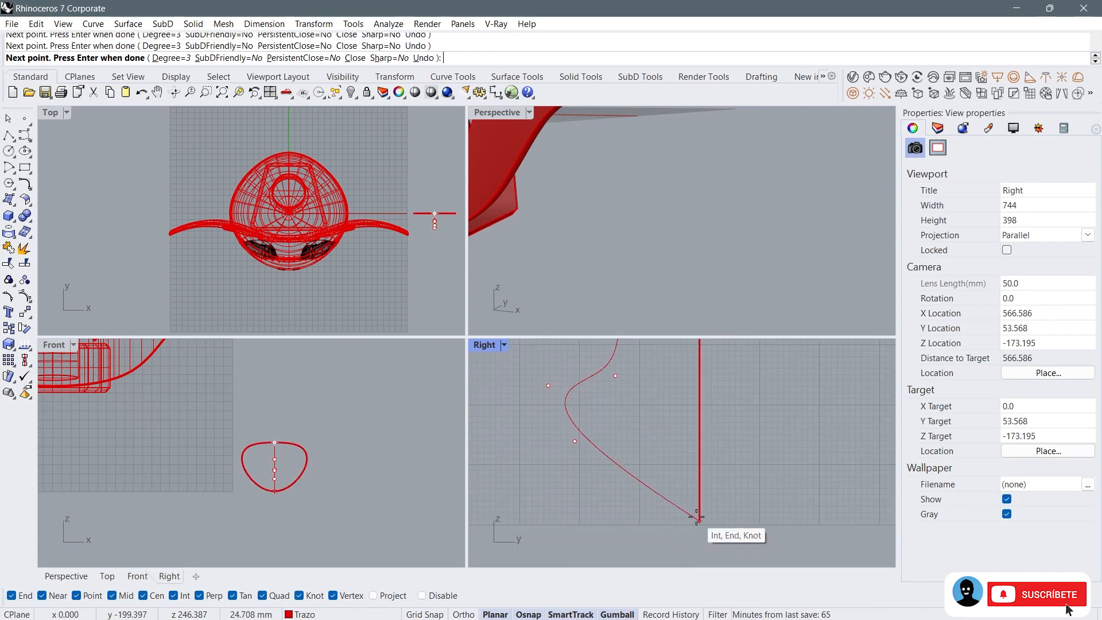
scroll(654, 258, down, 5)
scroll(571, 232, up, 5)
click(638, 521)
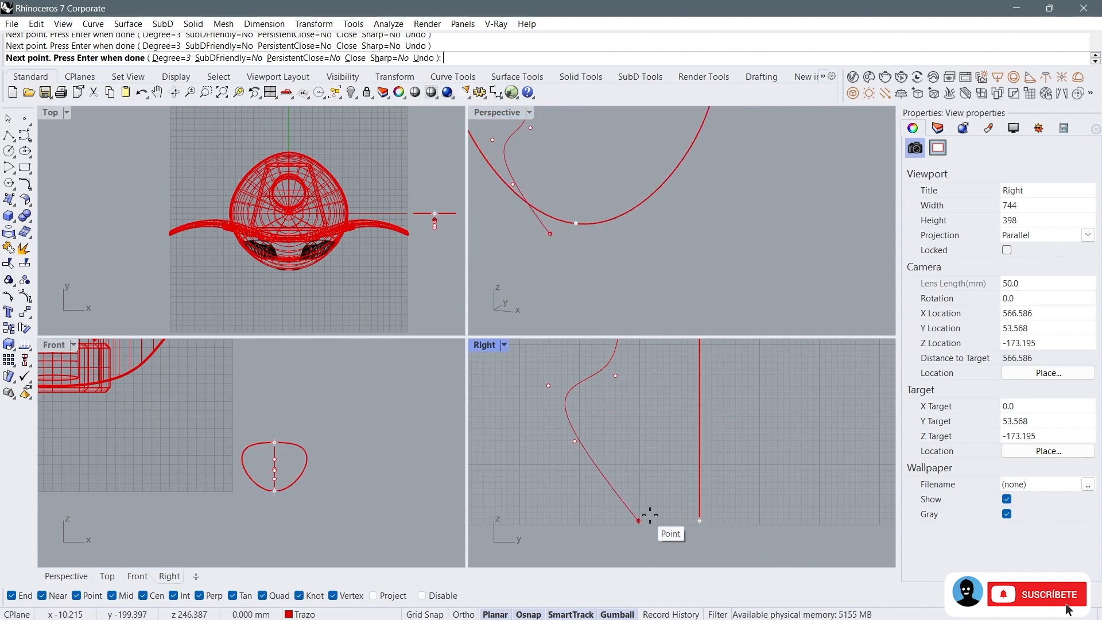
right_click(696, 515)
Step: Draw a second degree-3 curve in the Right view behind the outline, joining its upper and lower ends as the rear profile
scroll(695, 516, down, 4)
shift+right_drag(637, 230, 600, 250)
scroll(654, 272, down, 6)
scroll(523, 211, up, 3)
right_drag(523, 211, 626, 238)
scroll(615, 230, down, 2)
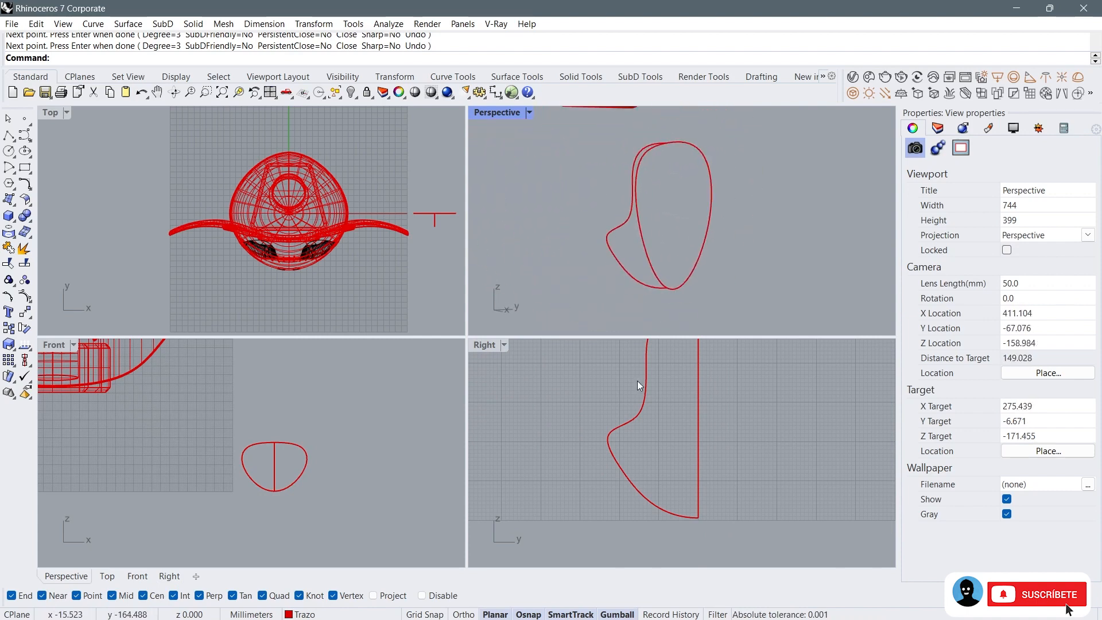
scroll(632, 463, down, 2)
click(24, 135)
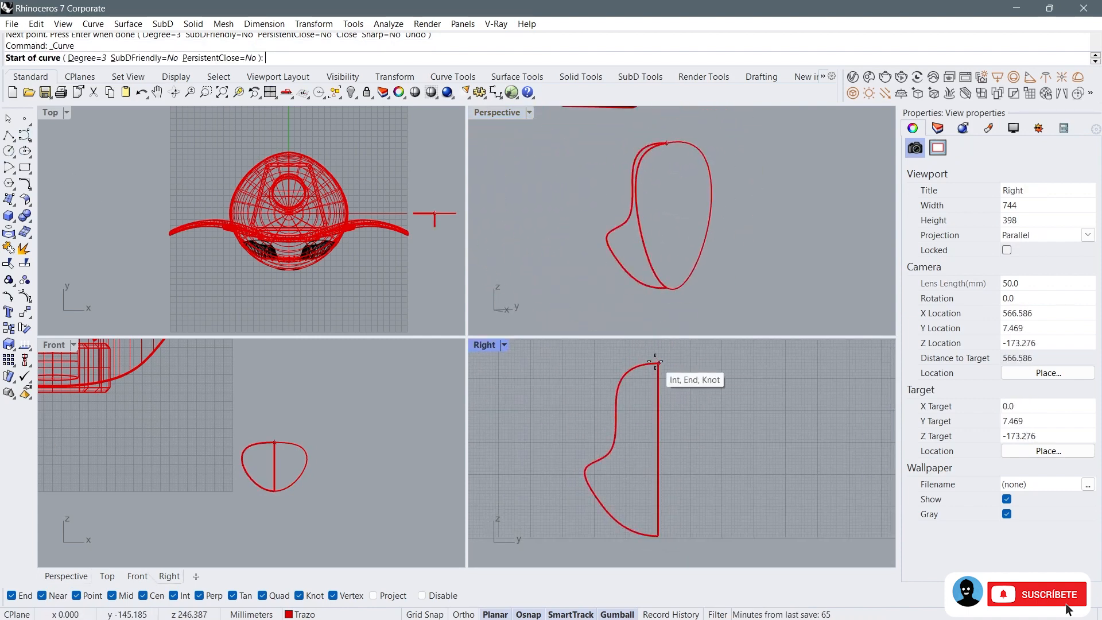
click(658, 364)
shift+click(697, 370)
click(708, 402)
right_drag(701, 458, 675, 415)
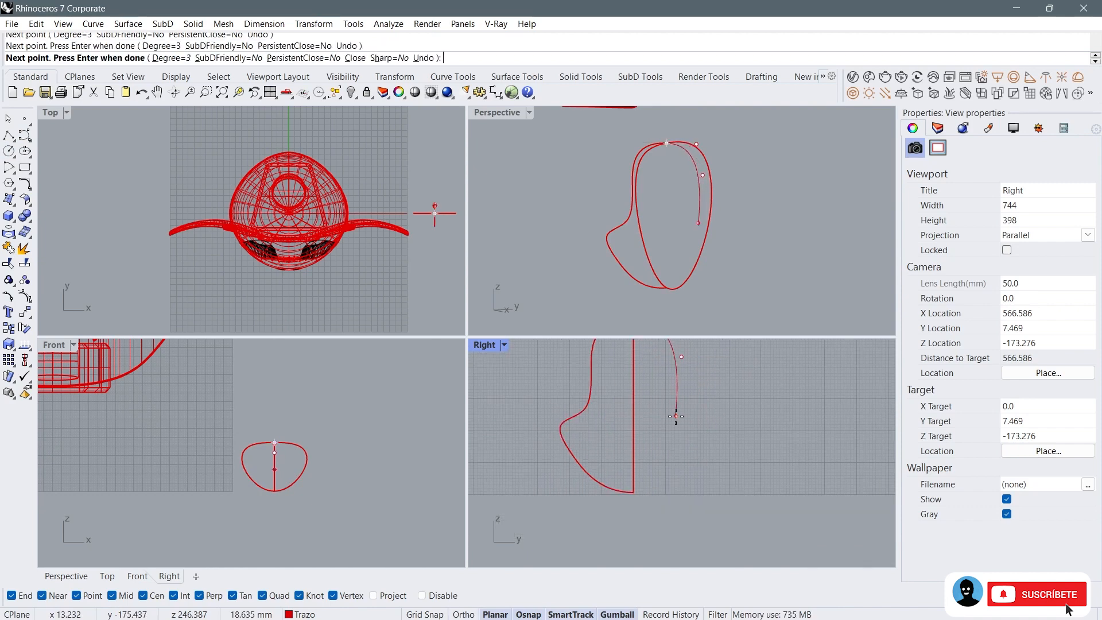
click(678, 417)
scroll(670, 438, up, 6)
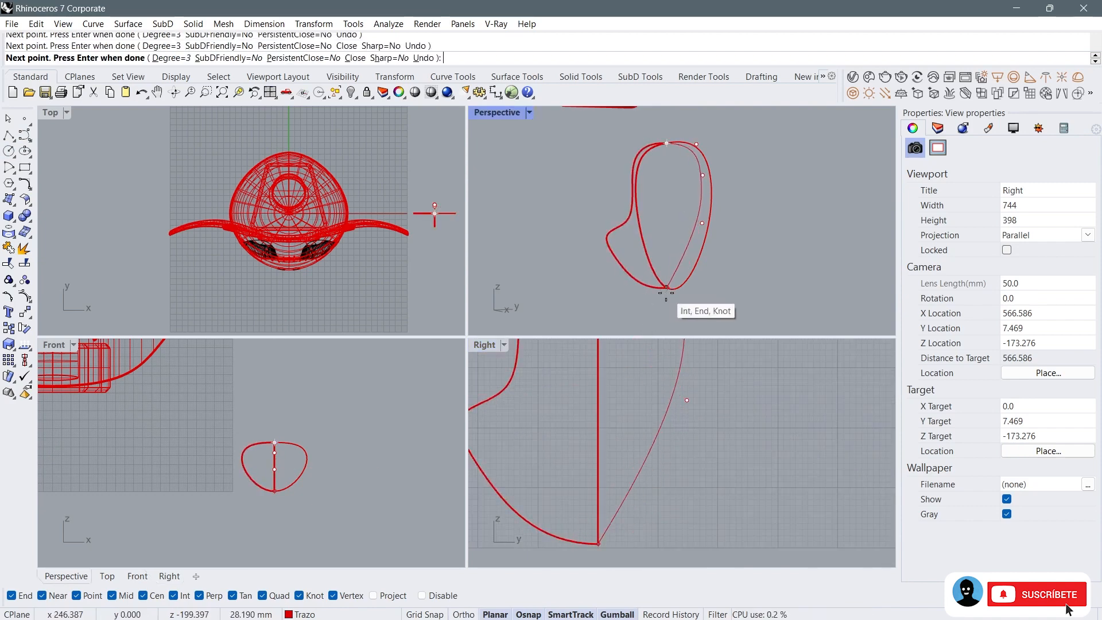
click(678, 543)
click(598, 544)
right_click(598, 544)
Step: Show the rear profile's control points and shift the points next to its lower and upper ends horizontally
right_drag(586, 184, 634, 165)
scroll(654, 434, down, 10)
click(661, 435)
click(24, 297)
scroll(637, 443, up, 4)
scroll(678, 413, up, 4)
drag(681, 506, 685, 507)
scroll(687, 493, down, 6)
scroll(684, 421, up, 6)
drag(666, 370, 641, 370)
Step: Adjust the rear profile's two middle control points to even out its rounded back
scroll(674, 392, down, 4)
click(672, 392)
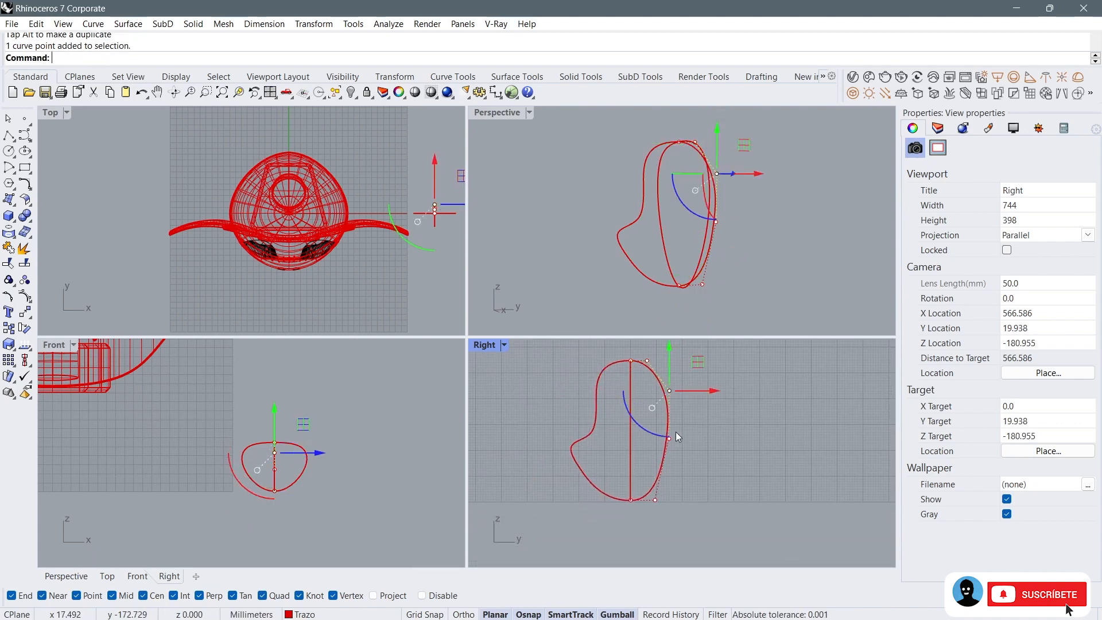
click(670, 392)
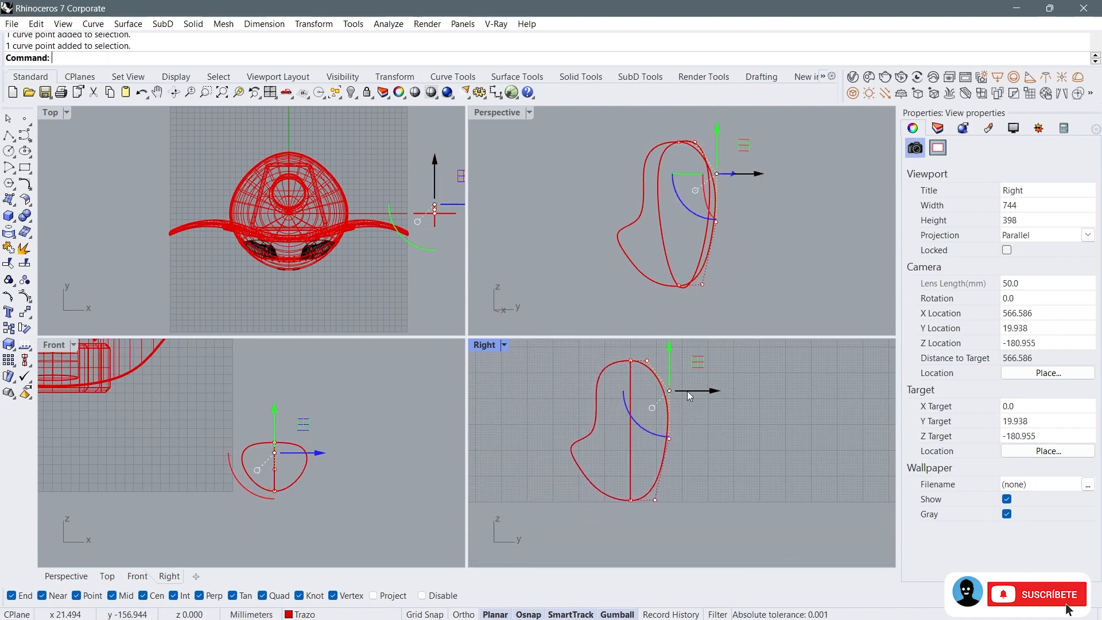
drag(708, 391, 698, 391)
drag(661, 391, 663, 373)
drag(669, 439, 646, 500)
Step: Show the front profile's control points and move the bulge's outermost point back toward the outline and slightly down
right_drag(649, 199, 669, 201)
click(572, 445)
key(F10)
scroll(584, 454, up, 6)
drag(555, 456, 604, 447)
drag(604, 447, 603, 468)
key(Escape)
key(Escape)
right_drag(602, 476, 592, 557)
scroll(631, 440, down, 4)
right_drag(631, 440, 631, 415)
right_drag(531, 215, 604, 211)
scroll(604, 210, down, 4)
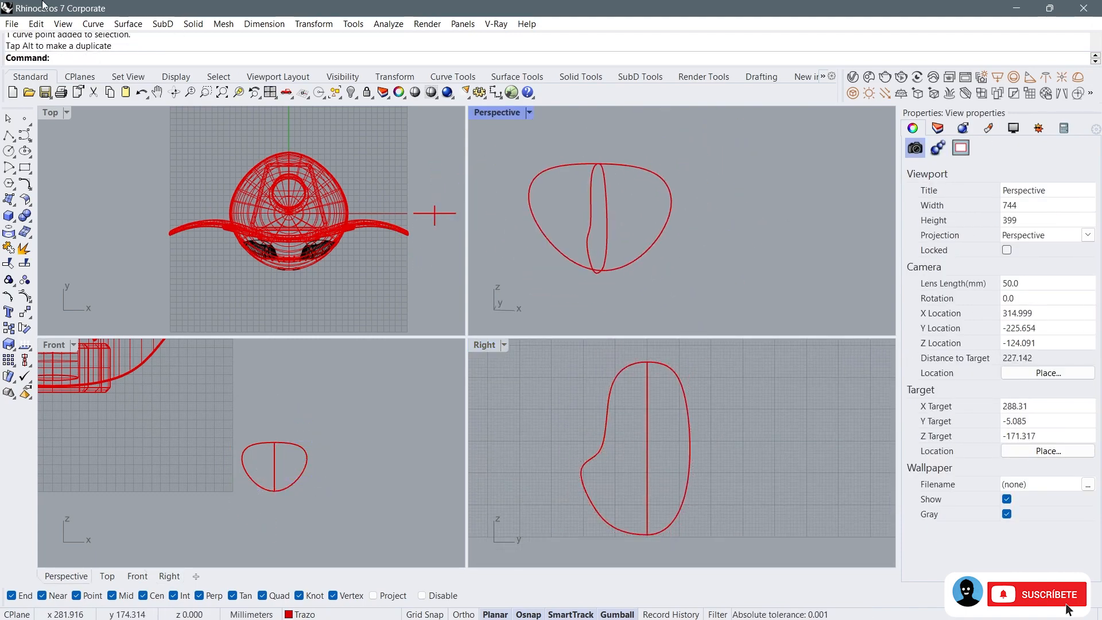
Step: Create four closed horizontal cross-section profiles through the outline and the front and rear profile curves, placing the section lines in the Front view
click(88, 25)
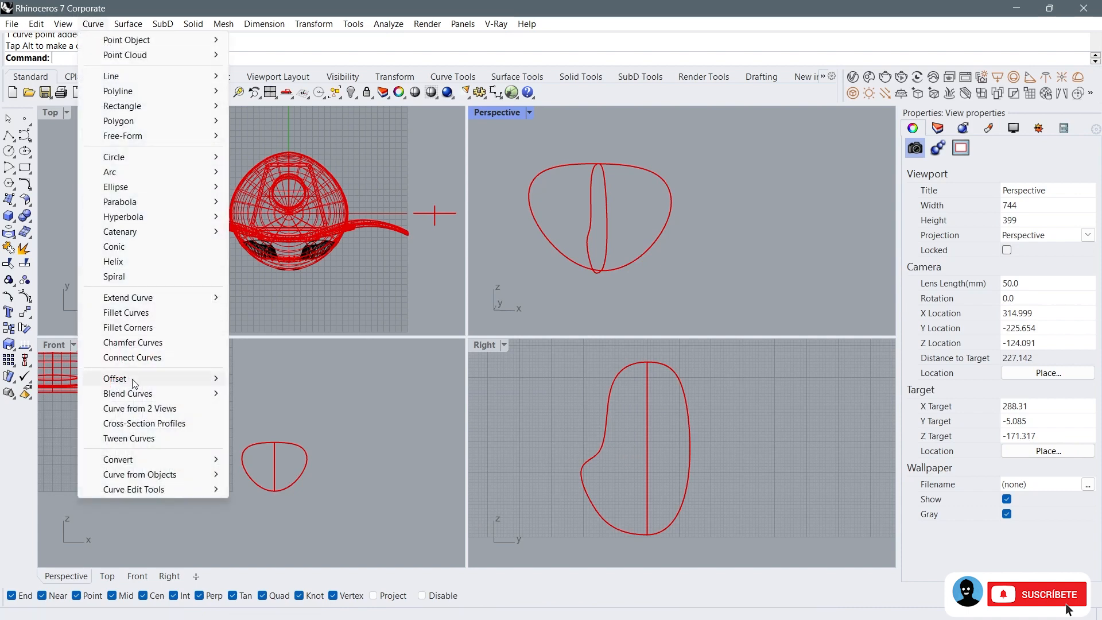
click(160, 427)
scroll(745, 122, down, 2)
right_drag(740, 121, 683, 140)
scroll(640, 156, up, 4)
click(639, 161)
click(658, 153)
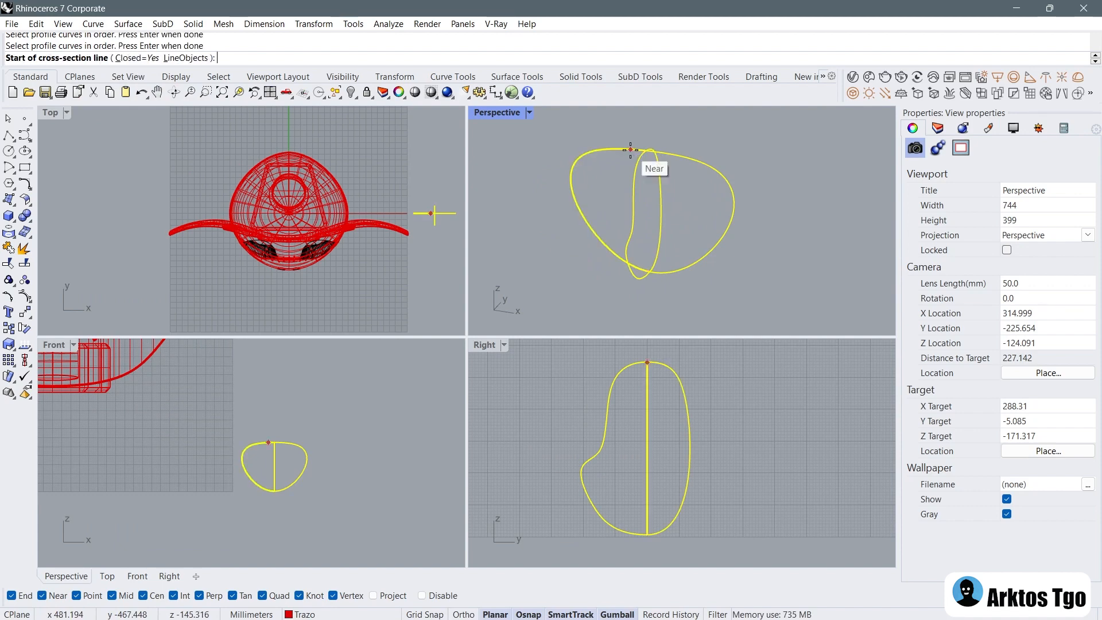
key(Return)
scroll(285, 464, up, 6)
click(167, 440)
shift+click(364, 438)
right_drag(364, 434, 345, 363)
click(165, 390)
shift+click(339, 392)
click(169, 414)
shift+click(317, 413)
click(188, 436)
shift+click(307, 436)
key(Return)
Step: Build a network surface from the outline, the side profiles and the cross-section curves
scroll(540, 409, down, 2)
right_drag(675, 218, 656, 188)
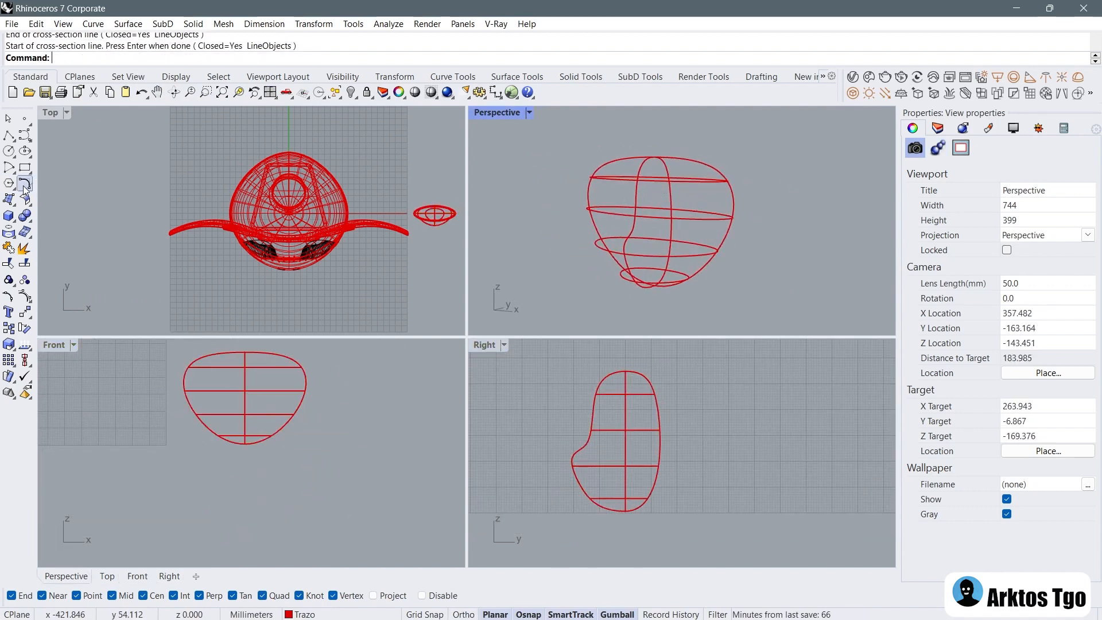
click(16, 197)
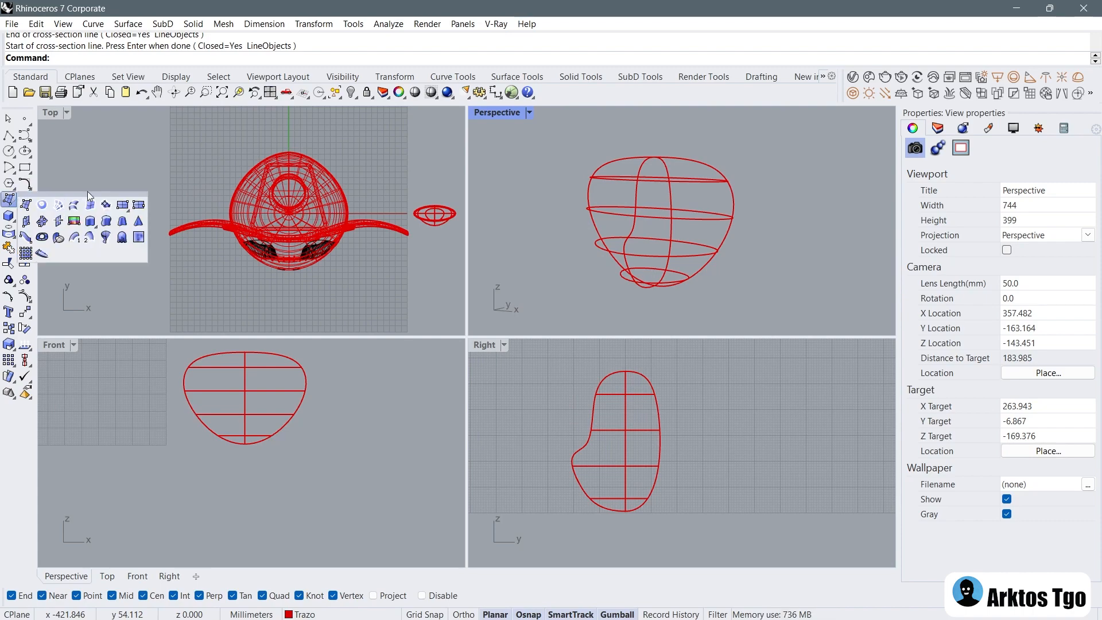
click(59, 210)
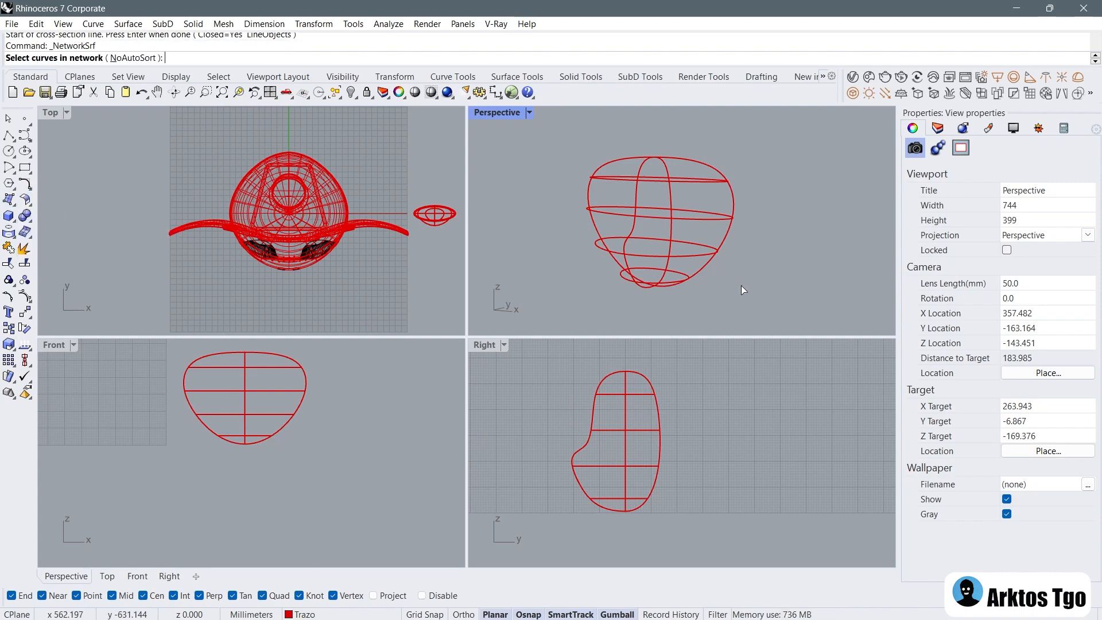
drag(605, 196, 574, 152)
key(Return)
click(655, 379)
right_drag(643, 258, 715, 249)
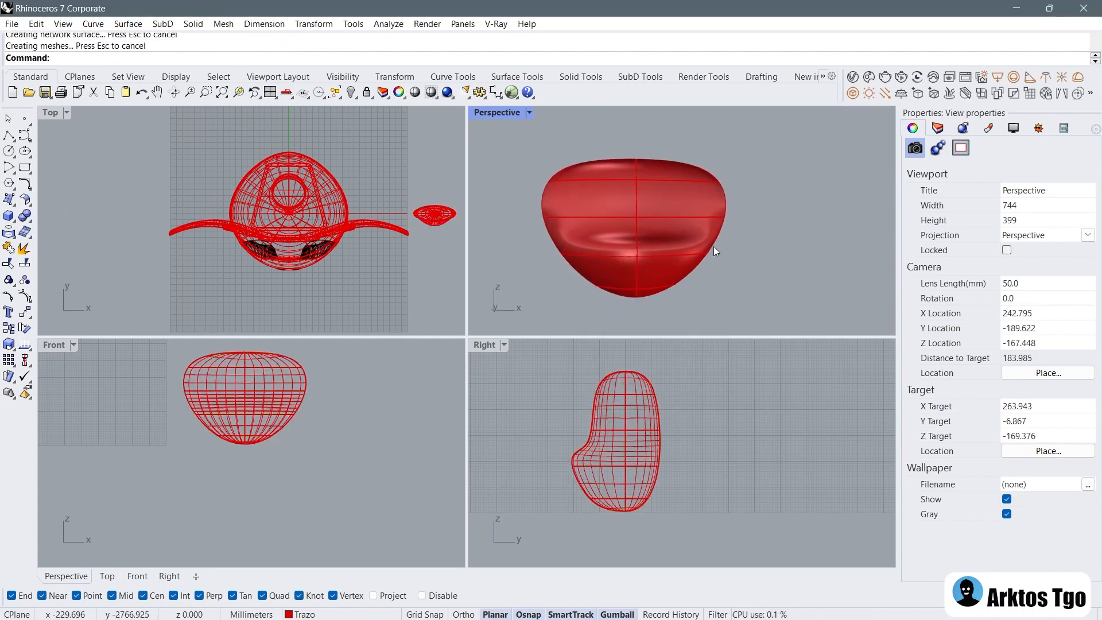
Step: Draw a degree-3 curve in the maximized Front view, arching from the surface's upper part outward and up toward the character
scroll(204, 373, up, 6)
right_drag(204, 373, 205, 442)
double_click(54, 344)
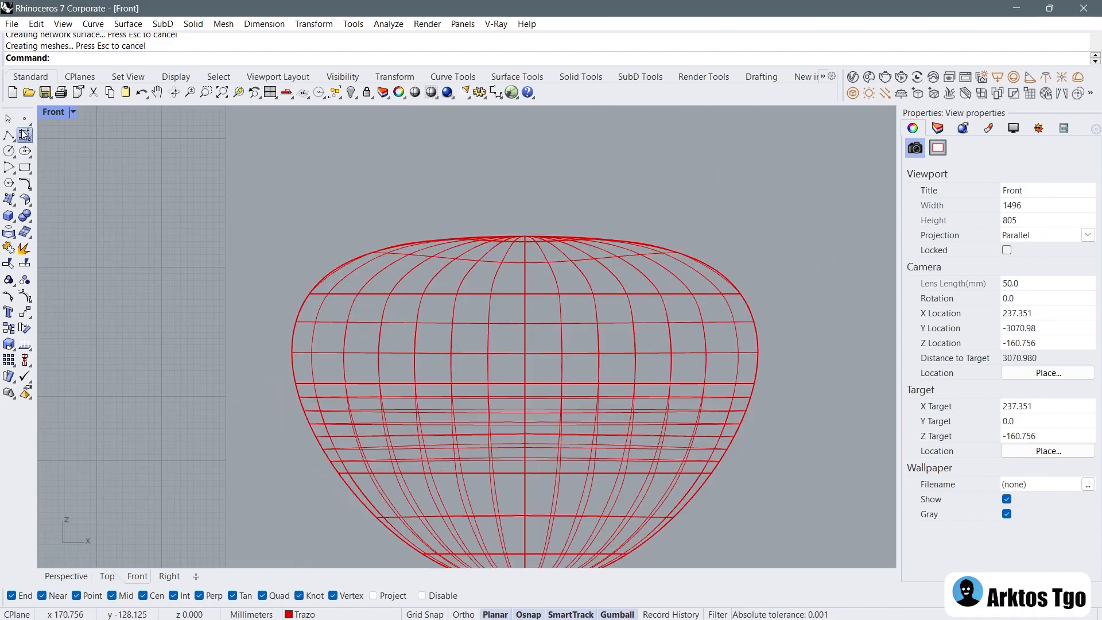
click(25, 135)
scroll(423, 189, up, 3)
click(492, 321)
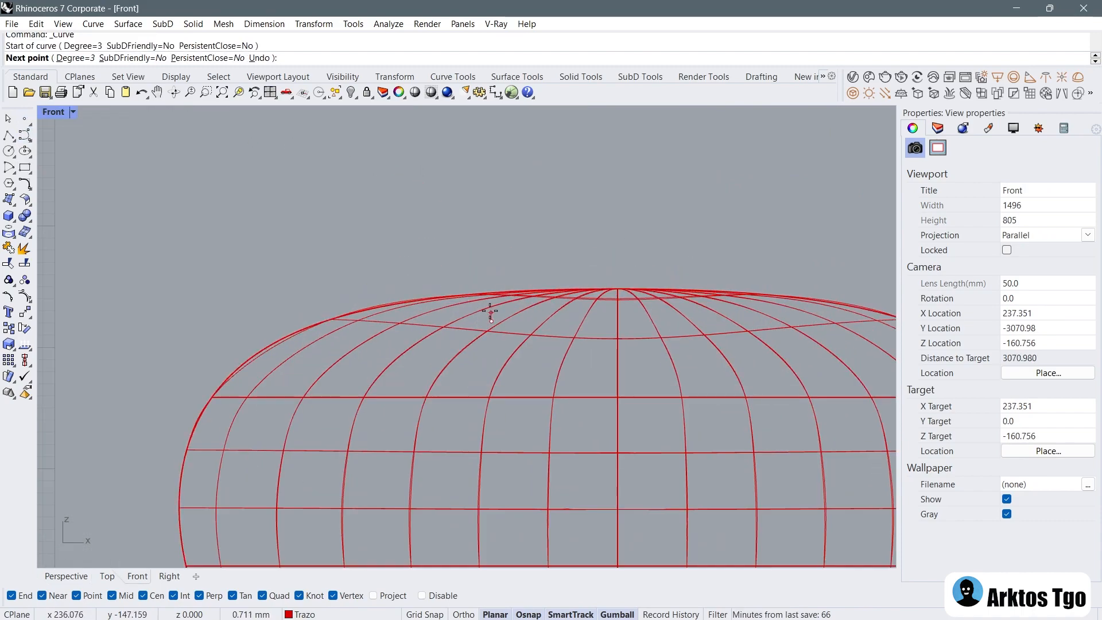
scroll(431, 239, down, 4)
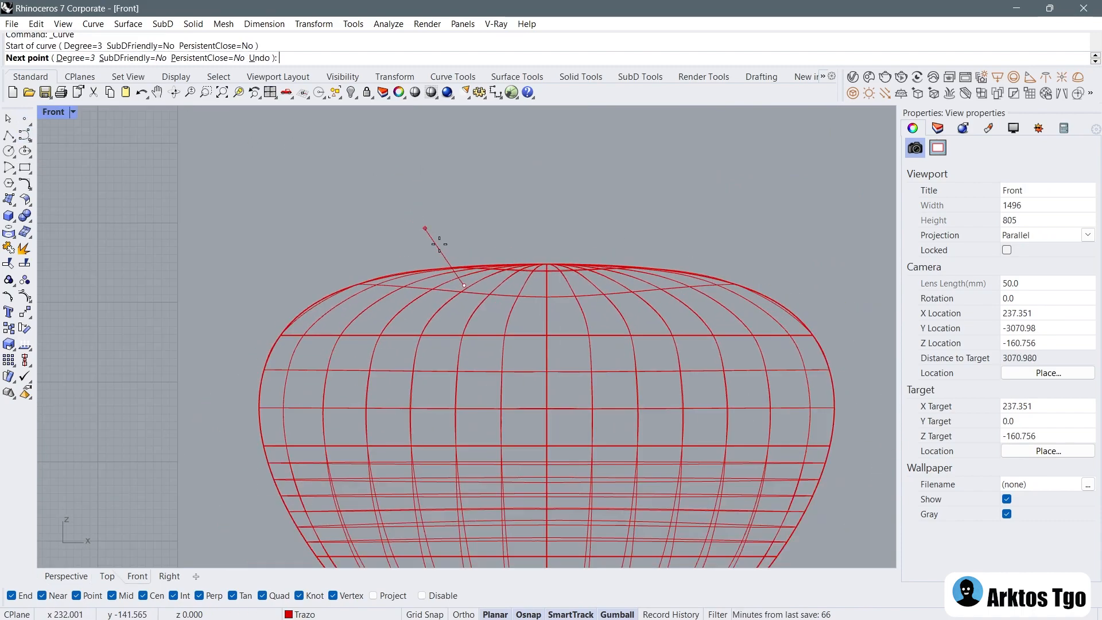
click(445, 188)
scroll(344, 167, up, 3)
click(350, 161)
scroll(302, 143, up, 2)
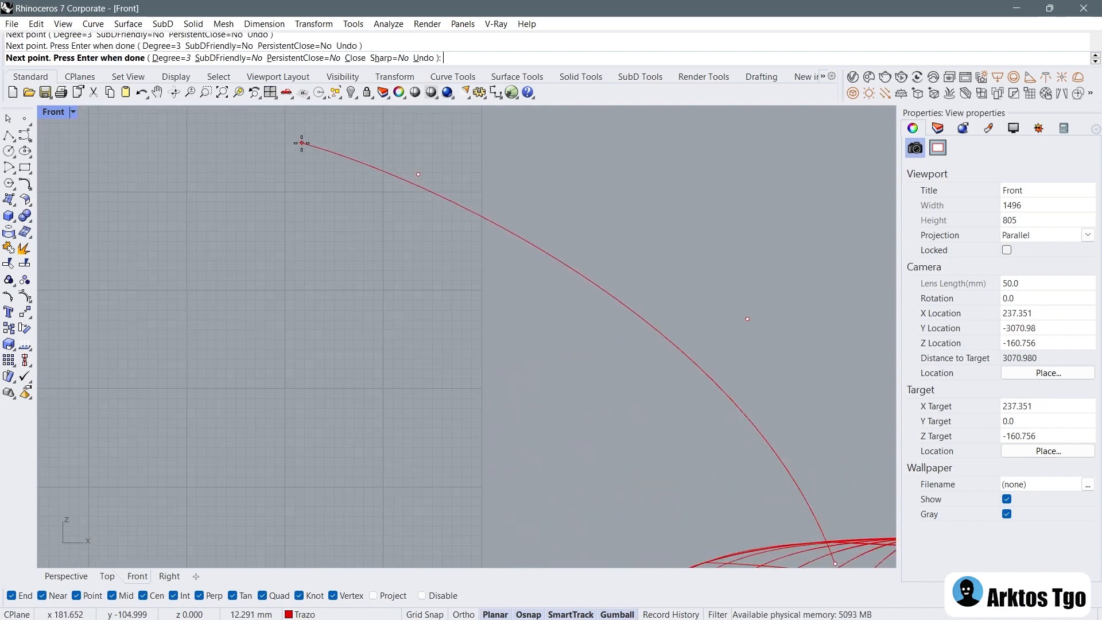
click(287, 157)
key(Return)
Step: Draw a second curve from the first curve's outer end, leaving along its tangent and sweeping back down into the surface's upper side
key(Return)
click(287, 161)
scroll(288, 160, up, 2)
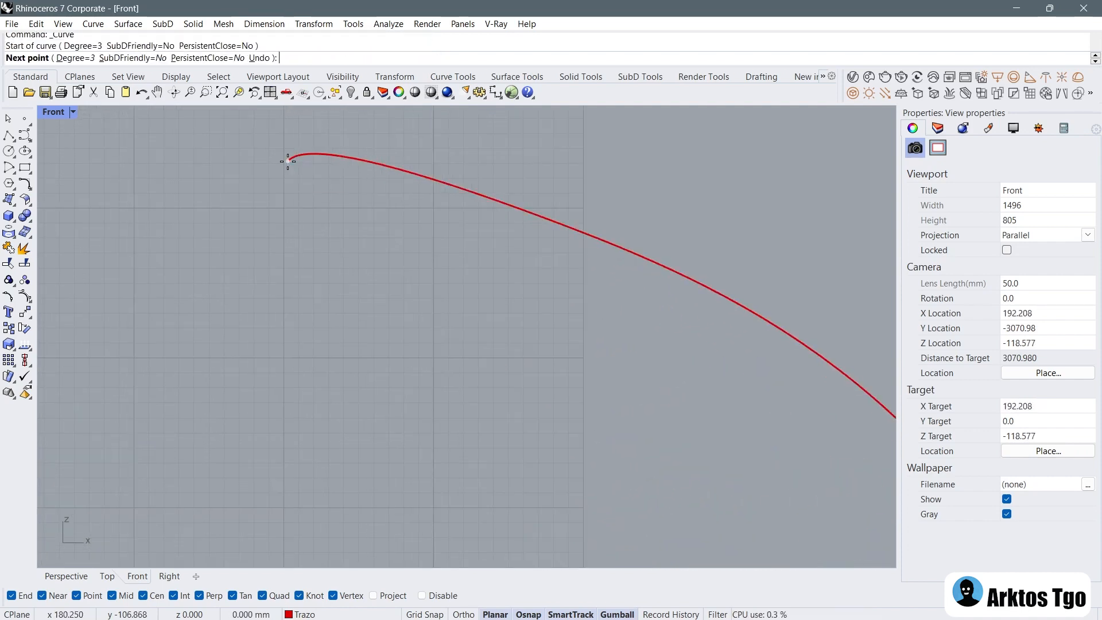
right_drag(281, 169, 347, 283)
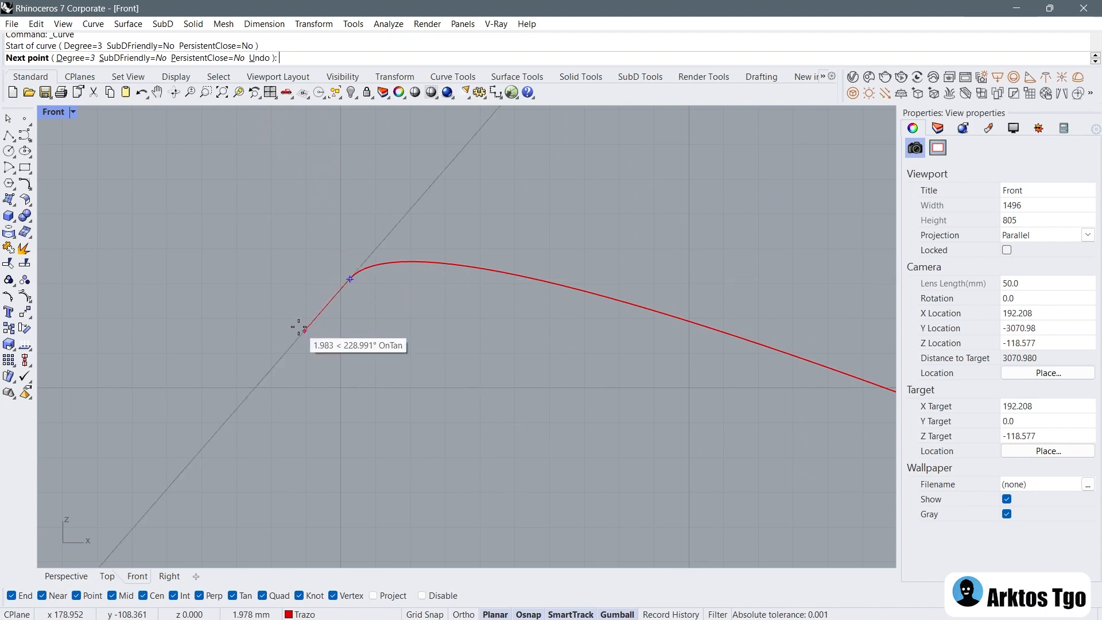
scroll(361, 244, down, 2)
scroll(361, 243, down, 3)
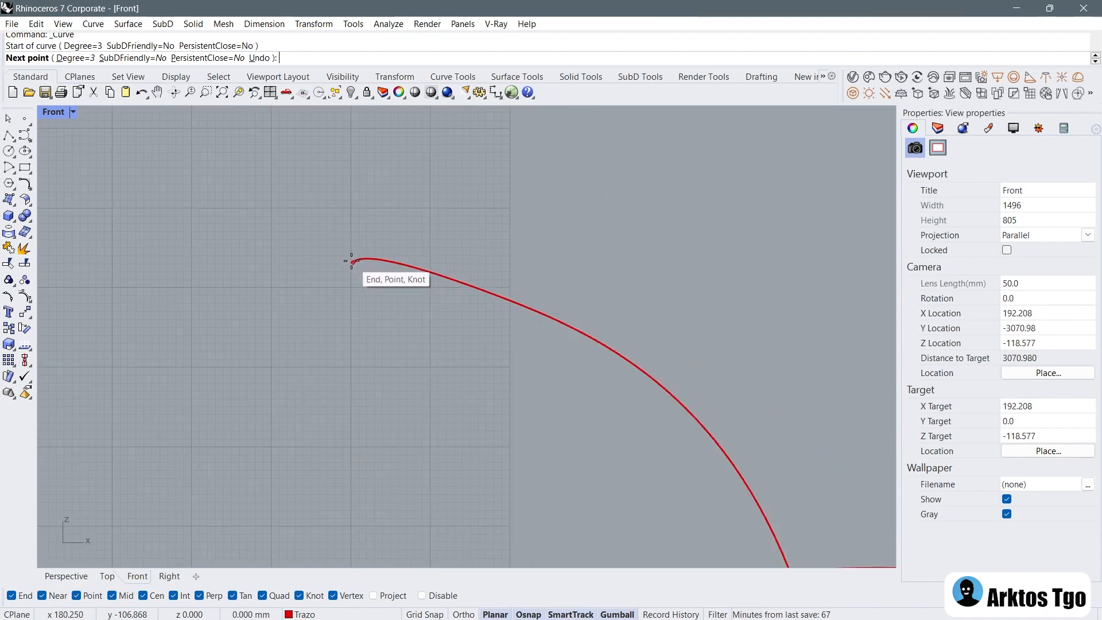
scroll(303, 201, up, 2)
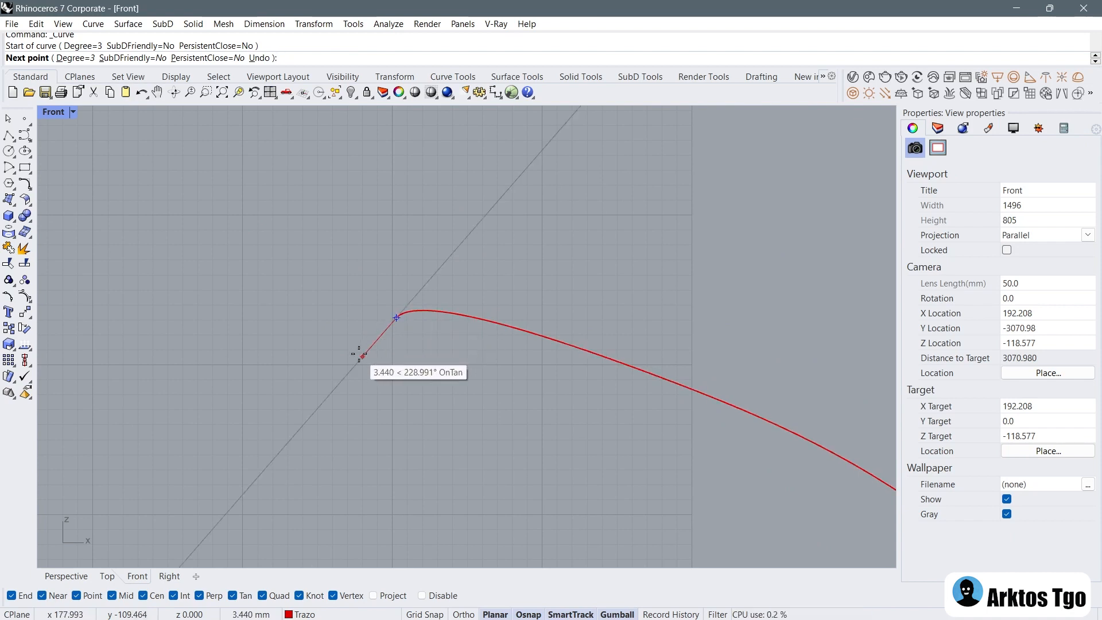
click(359, 354)
scroll(357, 172, down, 3)
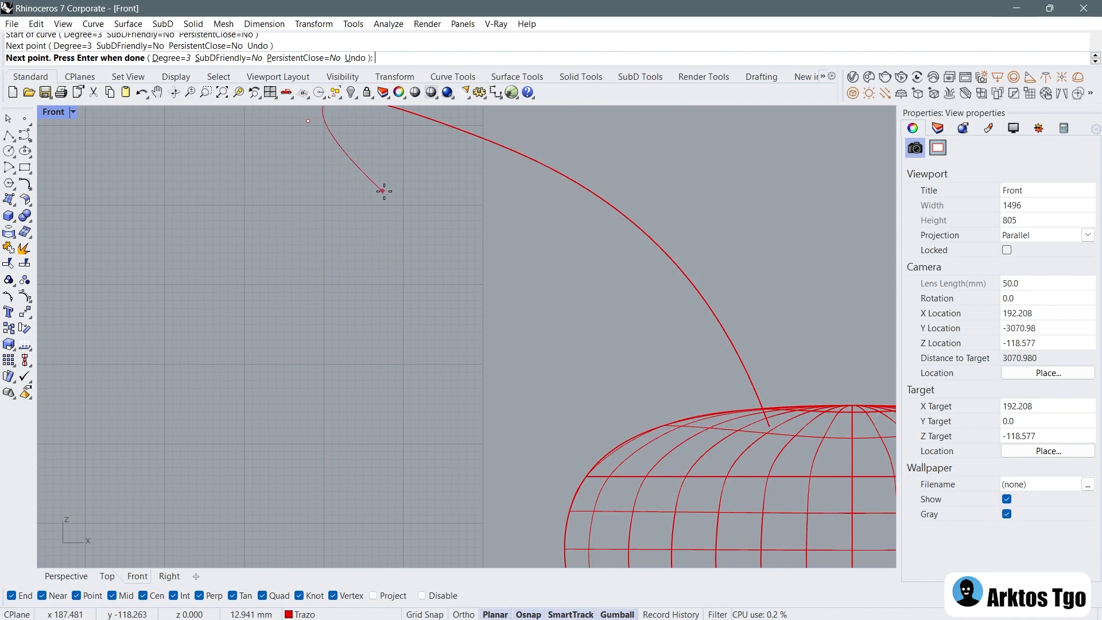
click(436, 189)
scroll(582, 406, up, 5)
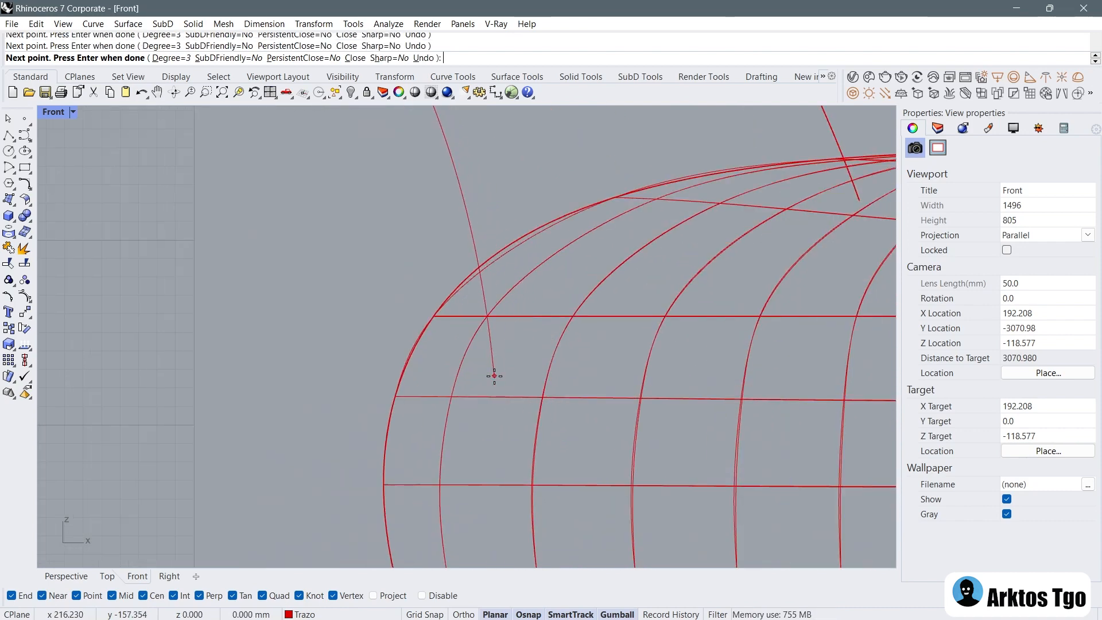
key(Return)
Step: Show the control points of both arched curves and select the upper curve's point next to their shared end
scroll(494, 374, down, 12)
scroll(414, 250, up, 4)
click(411, 253)
shift+click(421, 219)
key(F10)
scroll(360, 230, up, 6)
click(356, 246)
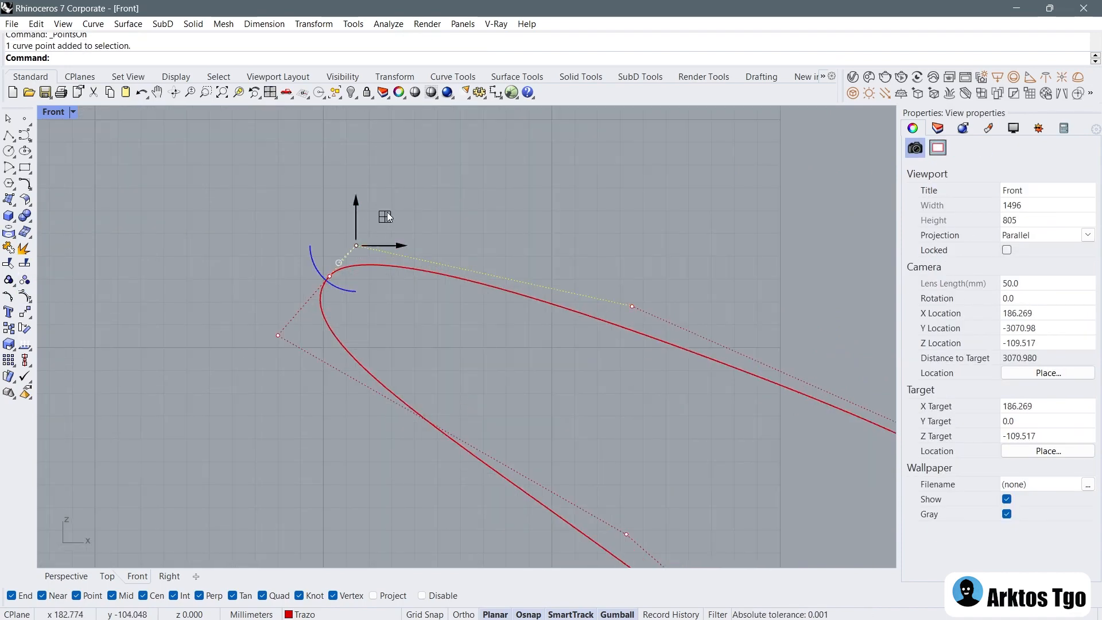
Step: Draw a straight line centred on the shared end of the two arched curves, running along their tangent direction to both sides
click(16, 141)
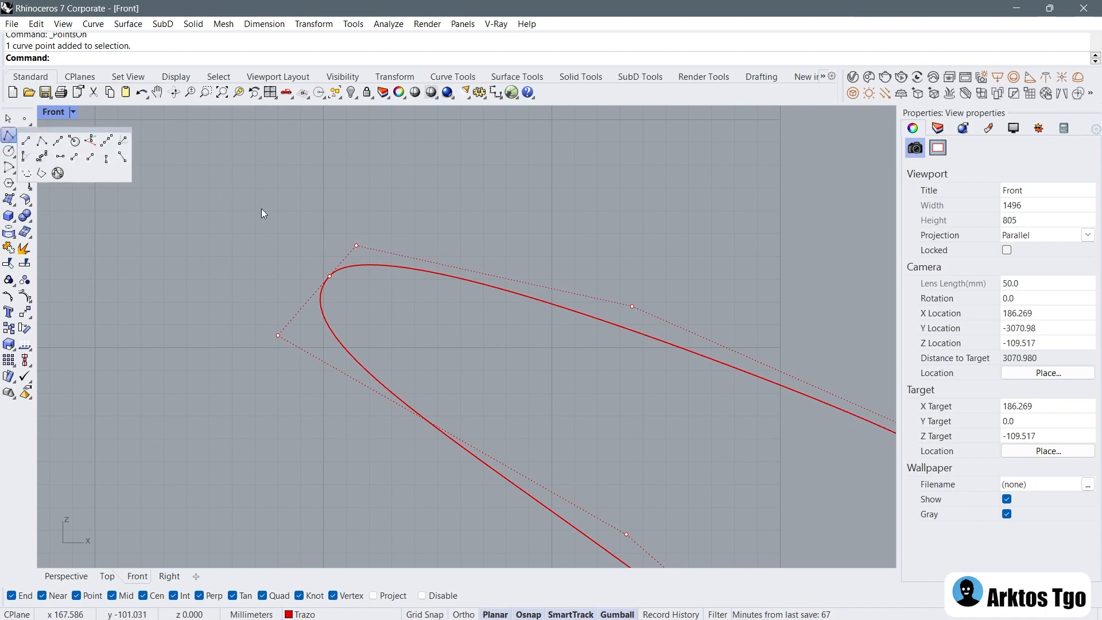
click(57, 140)
click(329, 276)
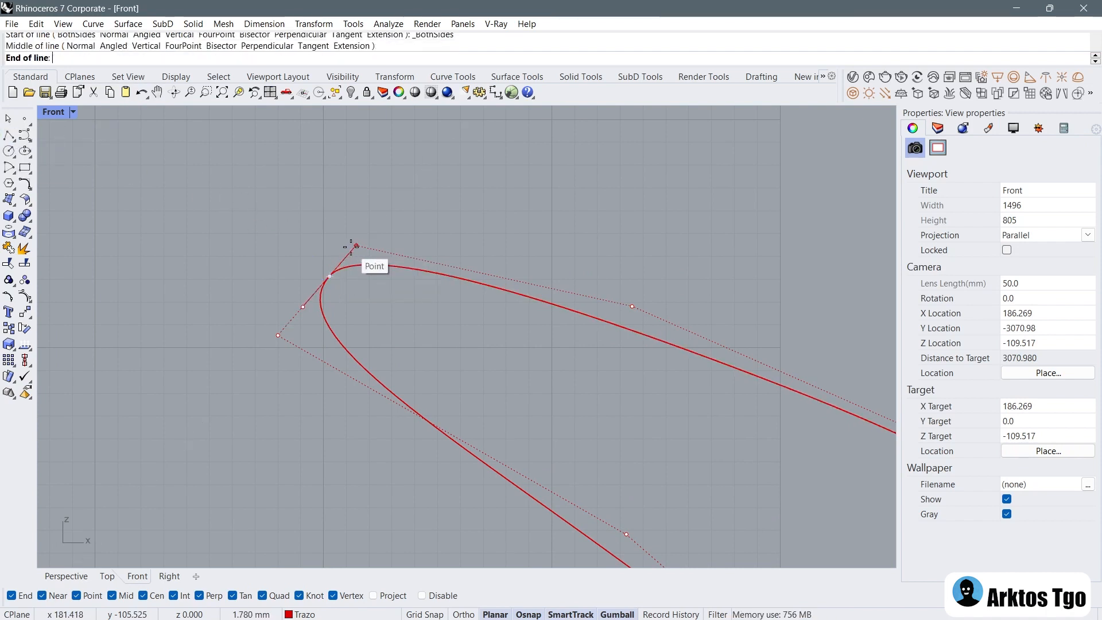
click(436, 154)
click(356, 247)
click(405, 281)
drag(353, 242, 381, 218)
key(ctrl+z)
Step: Shift the control points along the upper and lower arched curves to reshape their bends in the Front view
scroll(318, 288, down, 10)
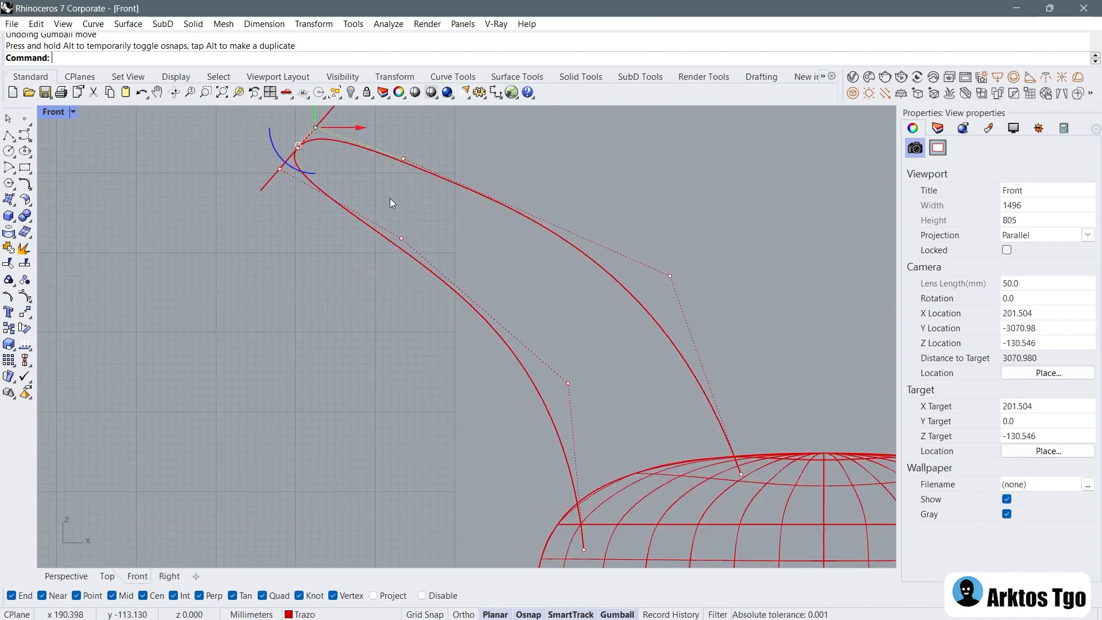
click(328, 175)
drag(351, 144, 396, 140)
click(499, 253)
drag(539, 253, 570, 253)
click(546, 383)
drag(588, 384, 605, 383)
click(433, 324)
drag(460, 297, 454, 307)
Step: Move the shared tip with its tangent line inward and down toward the surface, and readjust the neighbouring control points of both curves
drag(194, 126, 391, 247)
drag(326, 159, 386, 198)
scroll(494, 225, up, 6)
click(570, 270)
drag(598, 242, 613, 270)
click(371, 333)
drag(397, 306, 405, 344)
scroll(183, 173, up, 16)
drag(254, 322, 288, 283)
Step: Refine the middle control points of both arched curves to smooth their sweep, and hide the control points
scroll(392, 241, down, 20)
drag(419, 168, 406, 182)
click(581, 252)
drag(608, 225, 564, 219)
click(444, 175)
drag(479, 175, 445, 175)
click(537, 246)
drag(564, 218, 579, 205)
key(Escape)
key(Escape)
Step: Show the lower arched curve's control points and move its middle points to give it a smoother bend
right_drag(261, 198, 175, 212)
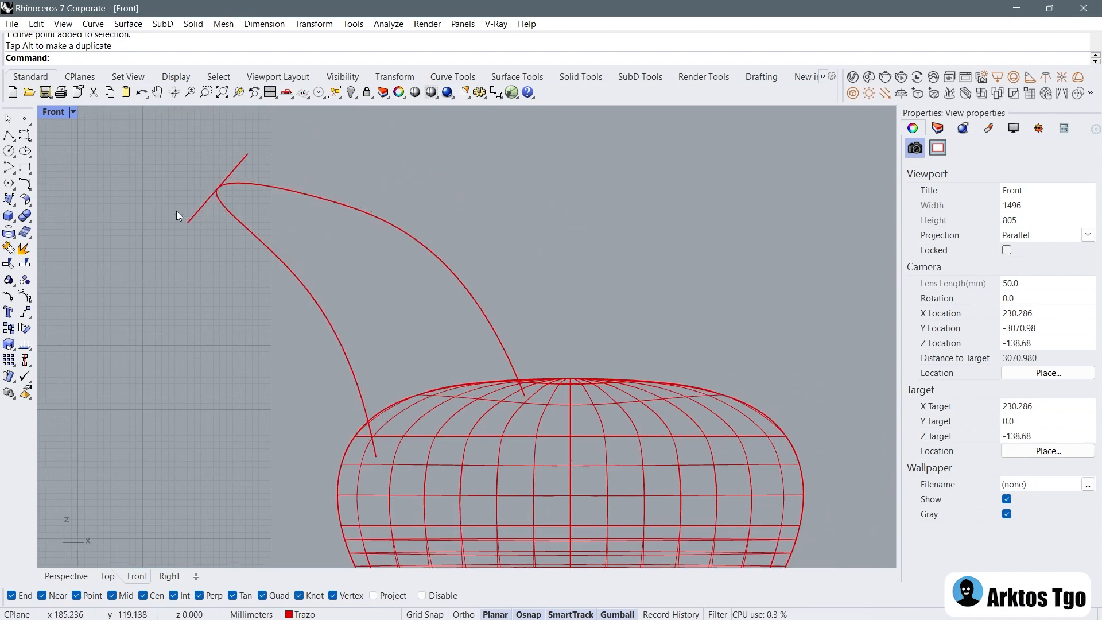
click(252, 236)
key(F10)
click(355, 365)
click(358, 367)
click(301, 261)
drag(329, 256, 350, 235)
Step: Show the upper arched curve's control points, move its middle points to round out the arch, and hide all control points
click(405, 233)
key(F10)
click(308, 188)
drag(338, 159, 334, 142)
click(466, 245)
mouse_move(498, 246)
mouse_down()
mouse_move(515, 247)
mouse_move(500, 246)
mouse_up()
key(Escape)
key(Escape)
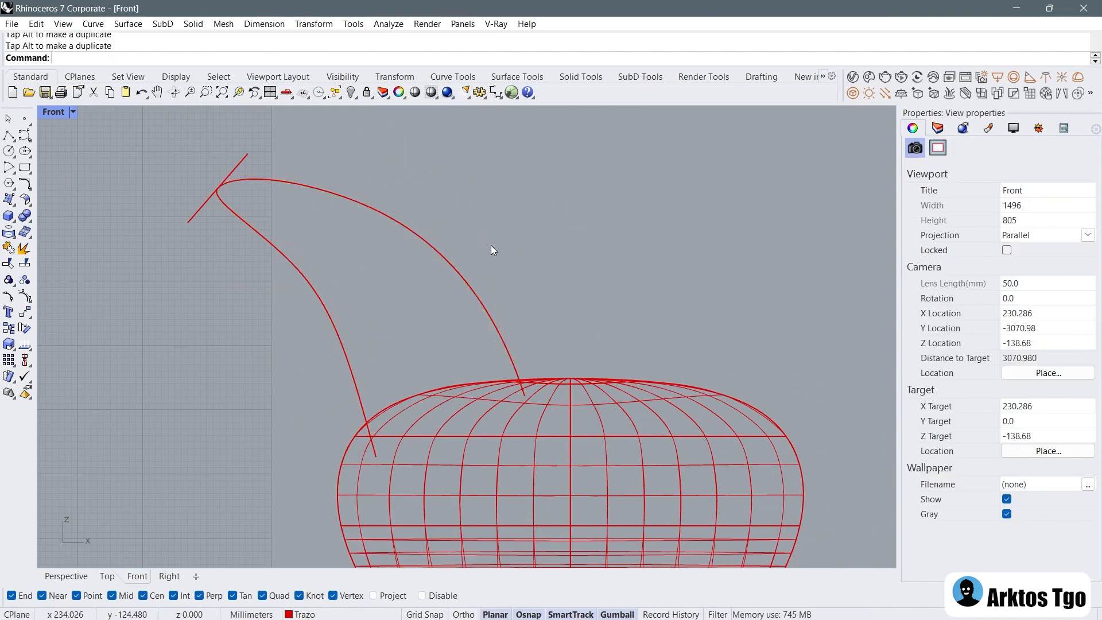
Step: Draw a degree-3 curve from the shared tip, running between the two arched curves down into the top of the surface
scroll(197, 186, up, 14)
right_click(197, 187)
key(Escape)
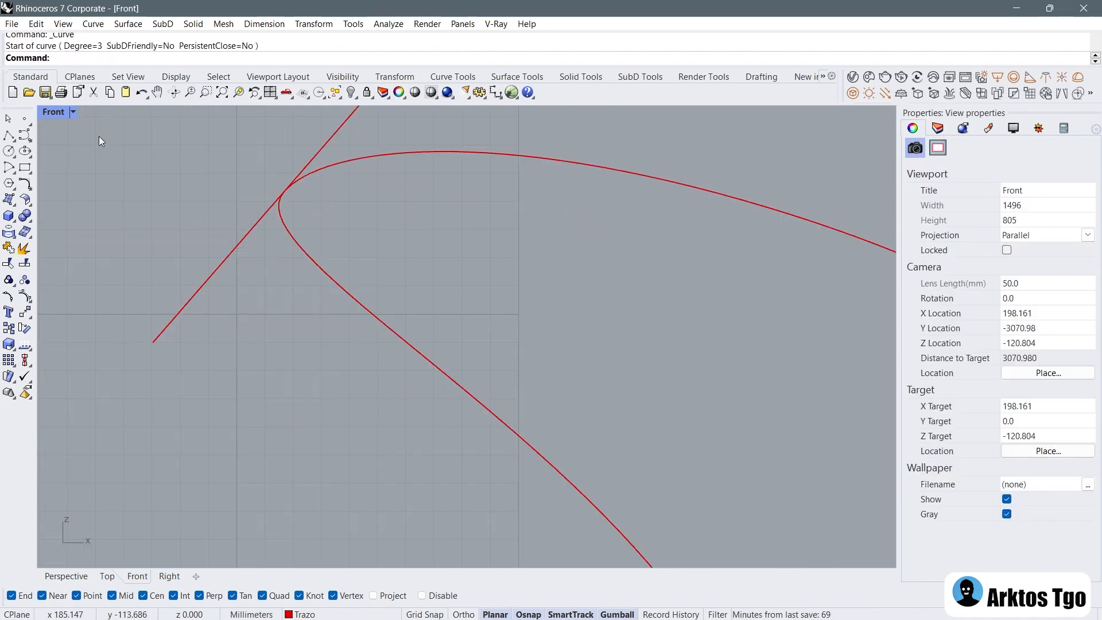
click(23, 136)
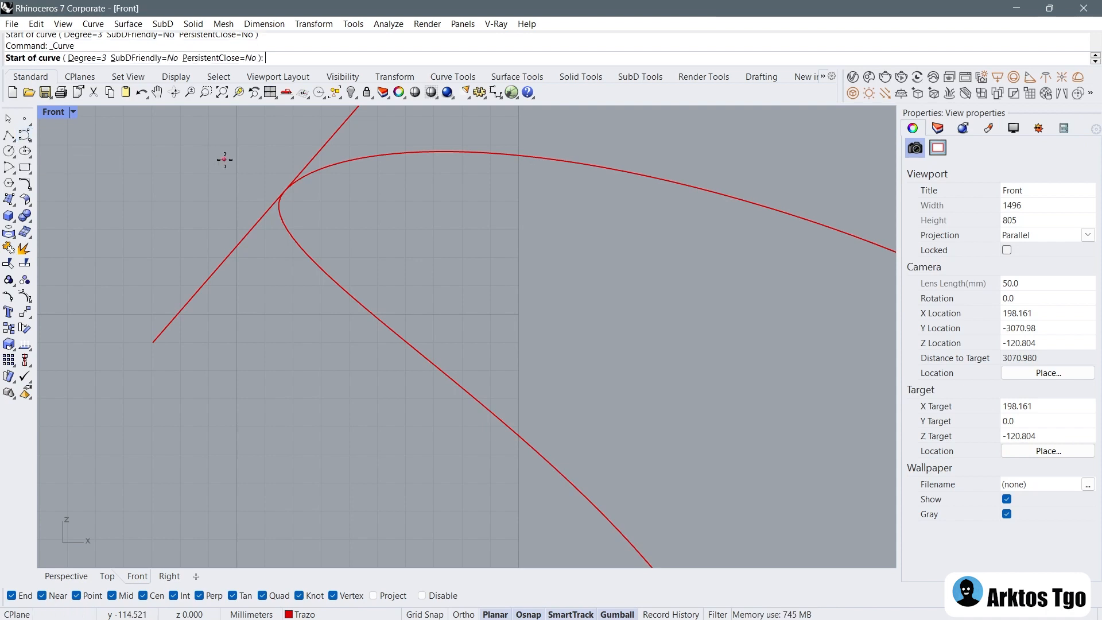
click(285, 191)
click(338, 238)
scroll(620, 334, down, 8)
right_drag(620, 334, 298, 184)
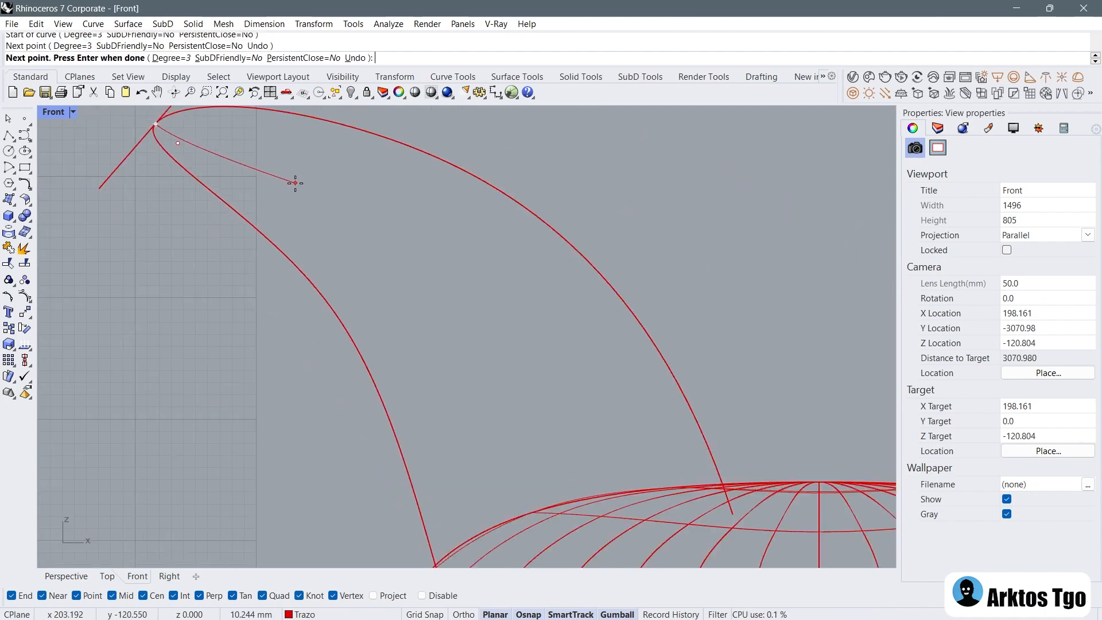
click(319, 198)
right_drag(459, 323, 395, 217)
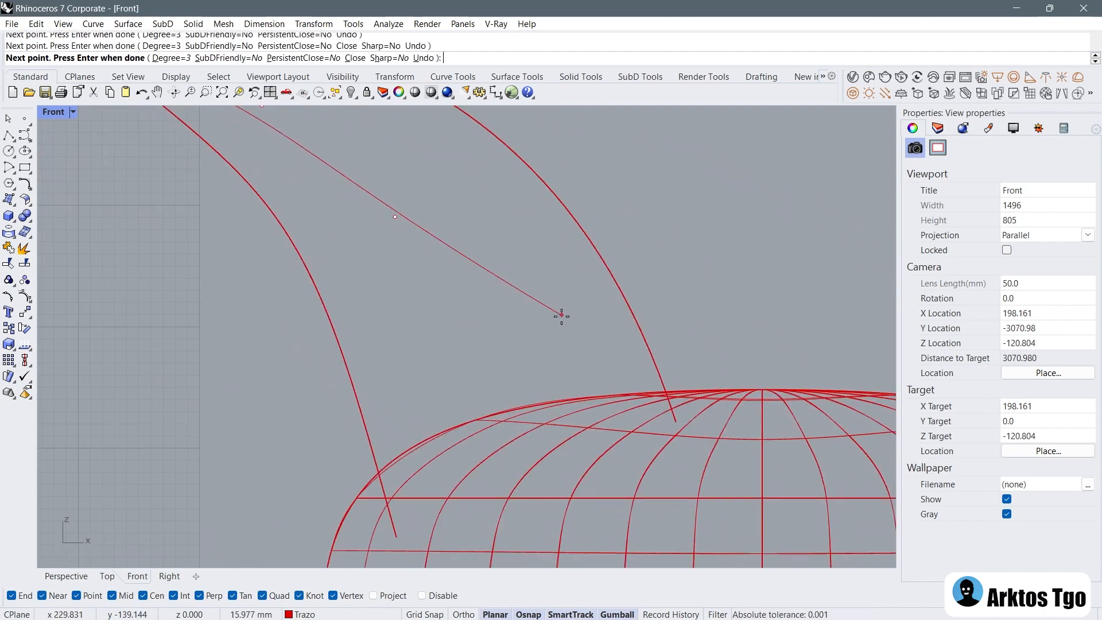
scroll(561, 315, up, 4)
right_drag(466, 400, 428, 251)
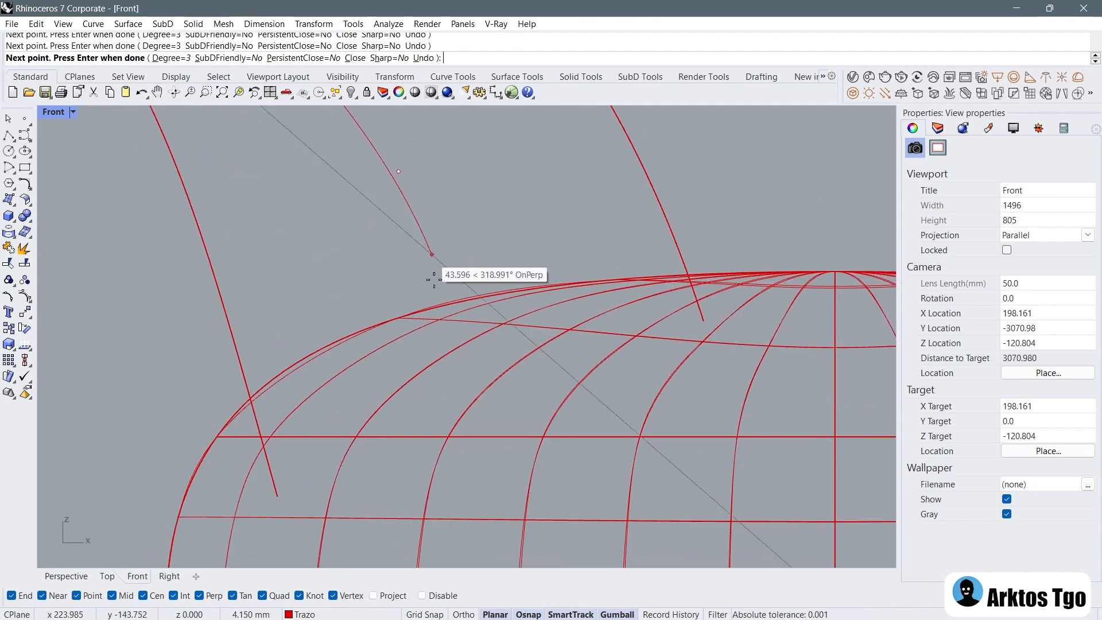
right_click(458, 393)
Step: Show the middle curve's control points and move the one next to the tip sideways from the centre plane in the Right view
click(426, 289)
scroll(424, 289, down, 2)
right_drag(424, 288, 716, 614)
click(25, 296)
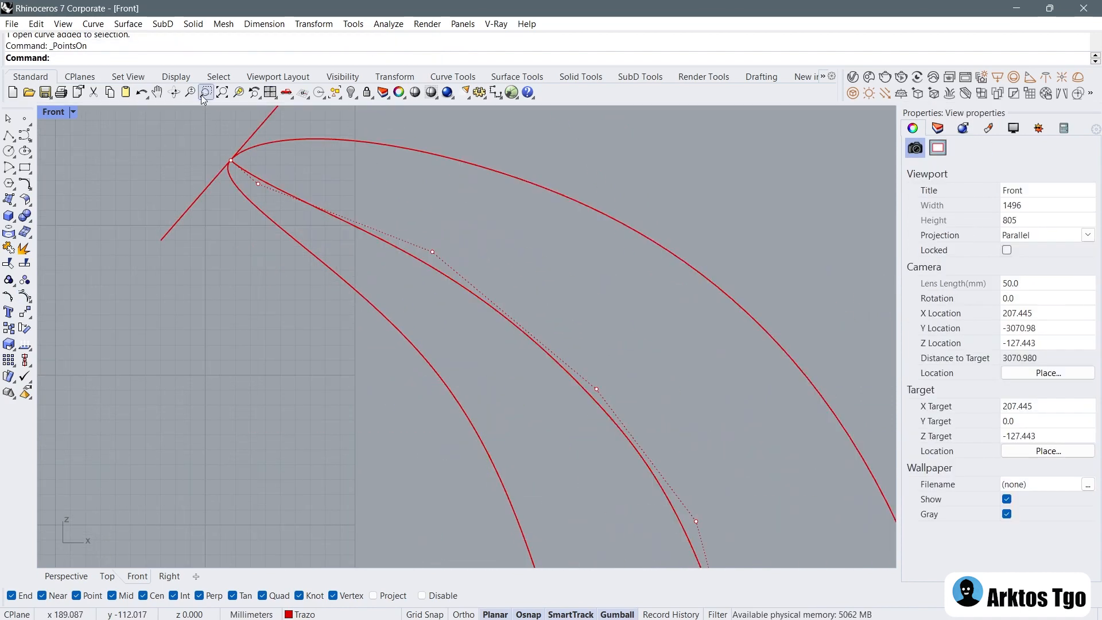
click(268, 93)
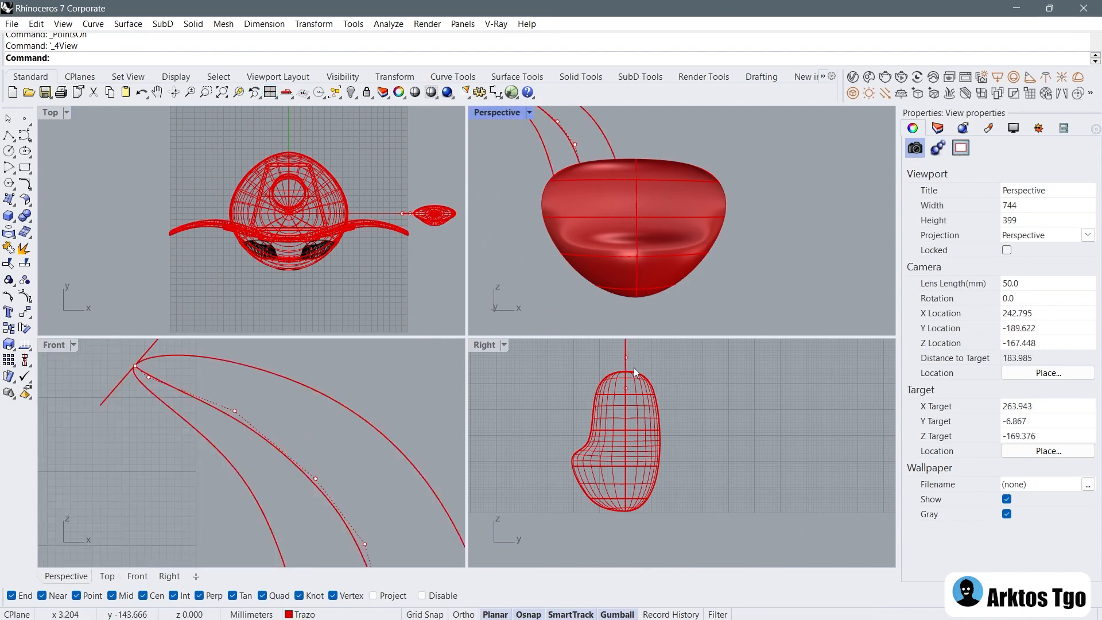
scroll(636, 372, down, 1)
click(146, 379)
right_drag(650, 412, 668, 498)
scroll(617, 402, up, 8)
drag(643, 421, 627, 445)
Step: Move the middle curve's remaining control points sideways in the Right view so it runs beside the two arched curves
click(235, 411)
right_drag(684, 490, 631, 431)
click(320, 480)
drag(620, 404, 600, 402)
right_drag(374, 530, 325, 399)
click(317, 415)
drag(620, 442, 596, 442)
click(339, 503)
drag(620, 500, 603, 500)
Step: In the maximized Right view, bring the side curve's control point next to the tip level with the tip
double_click(487, 344)
scroll(495, 343, down, 4)
scroll(418, 182, up, 6)
right_drag(419, 182, 463, 287)
click(453, 308)
drag(480, 272, 496, 253)
right_drag(494, 267, 479, 240)
right_drag(484, 457, 473, 379)
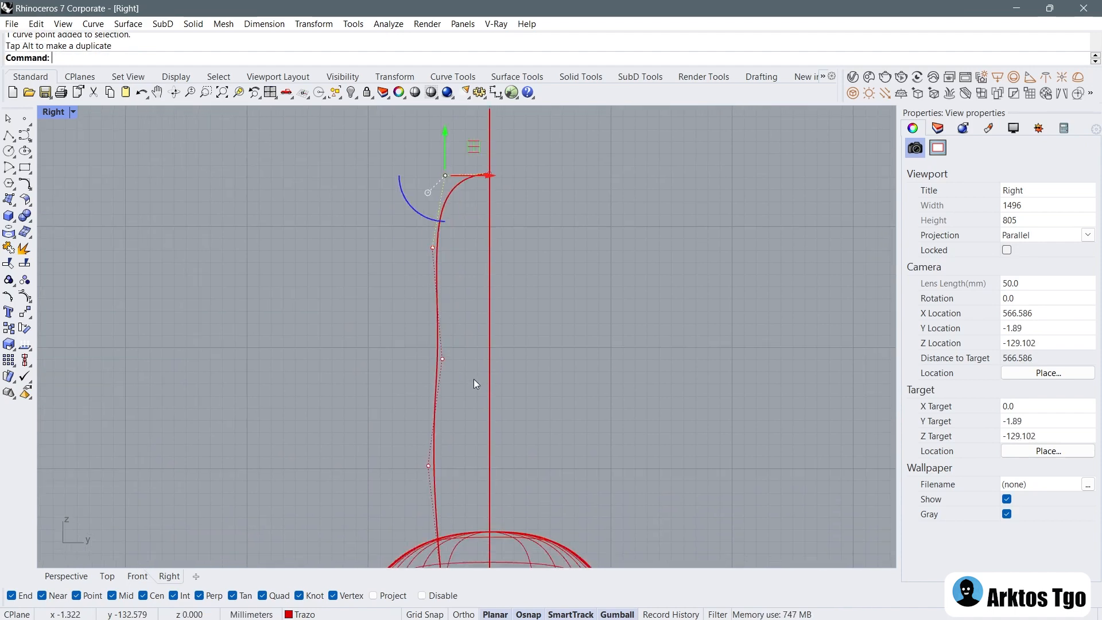
Step: Shift the side curve's lower control points sideways until the curve runs nearly straight beside the centre line
click(447, 359)
drag(474, 357, 464, 356)
right_drag(434, 460, 435, 371)
click(431, 376)
drag(465, 376, 478, 377)
scroll(471, 347, down, 1)
click(451, 484)
drag(487, 484, 482, 484)
click(442, 280)
drag(469, 281, 474, 281)
Step: Move the side curve's two control points nearest the tip slightly toward the centre line to refine its rounded end
scroll(449, 221, up, 4)
right_drag(444, 149, 435, 223)
click(460, 195)
scroll(460, 194, up, 12)
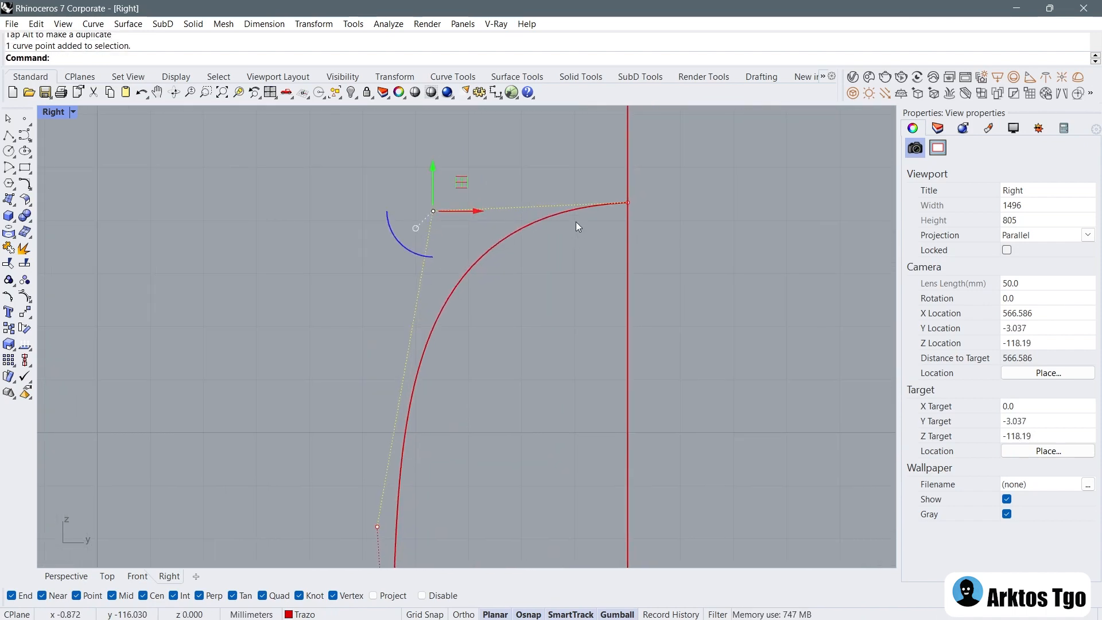
drag(432, 208, 465, 209)
scroll(477, 230, down, 4)
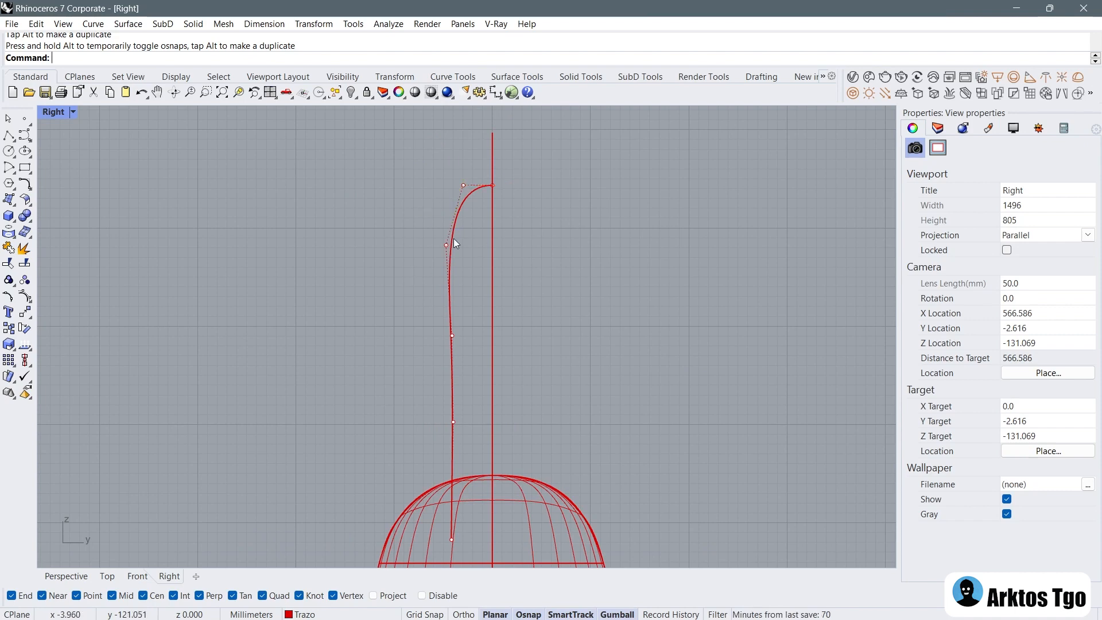
click(450, 247)
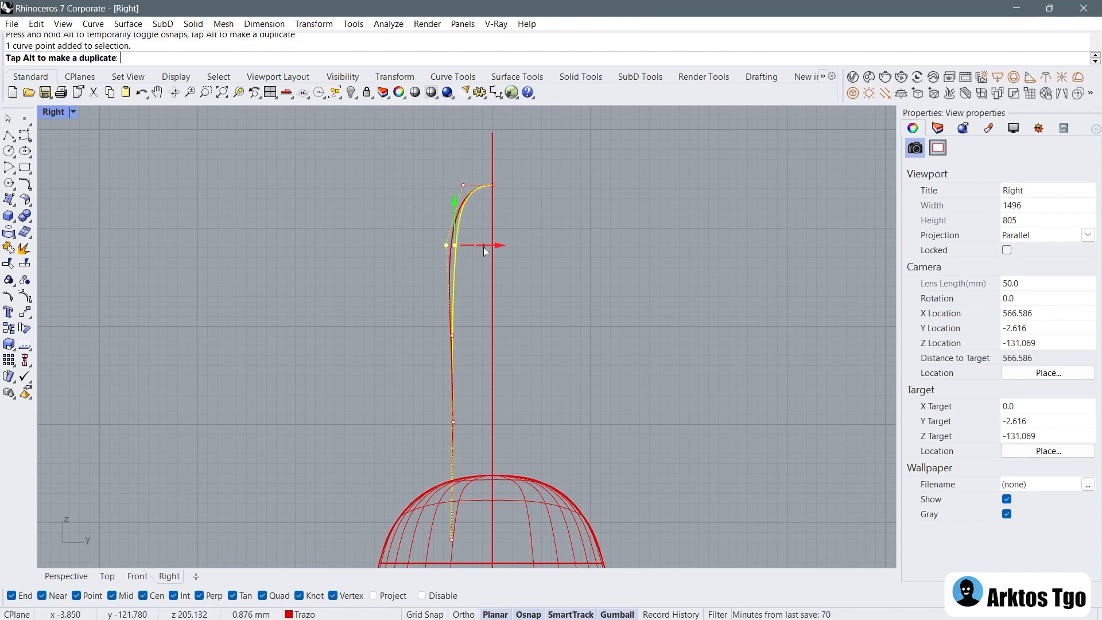
drag(485, 251, 482, 252)
click(429, 301)
scroll(439, 236, down, 3)
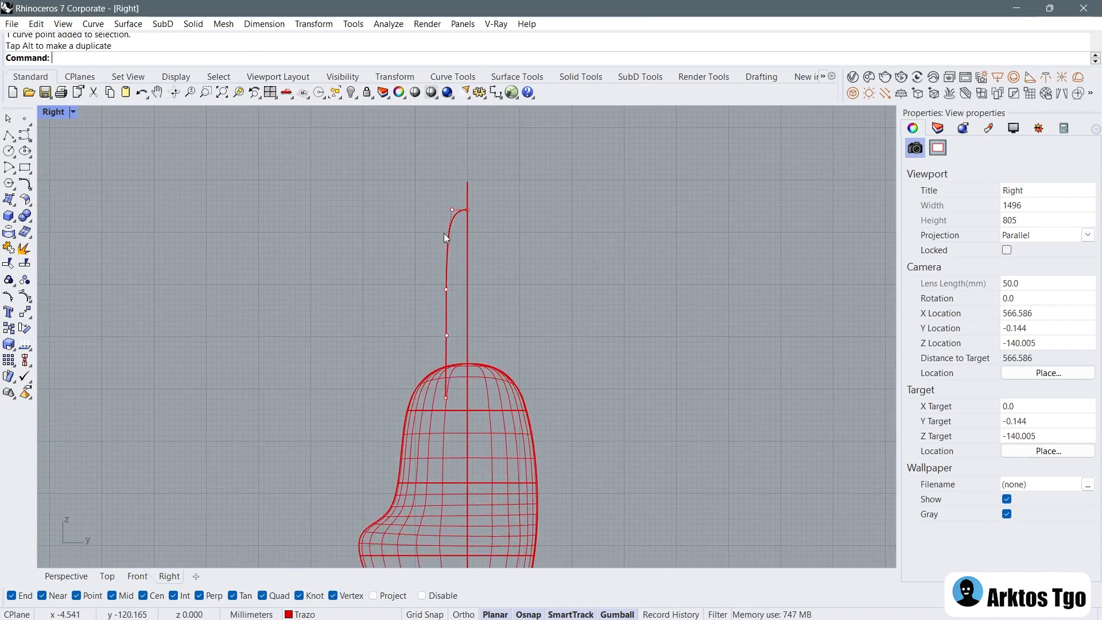
Step: Mirror the side curve across the vertical centre line through the tip in the Right view
click(445, 236)
text(Mir)
key(Return)
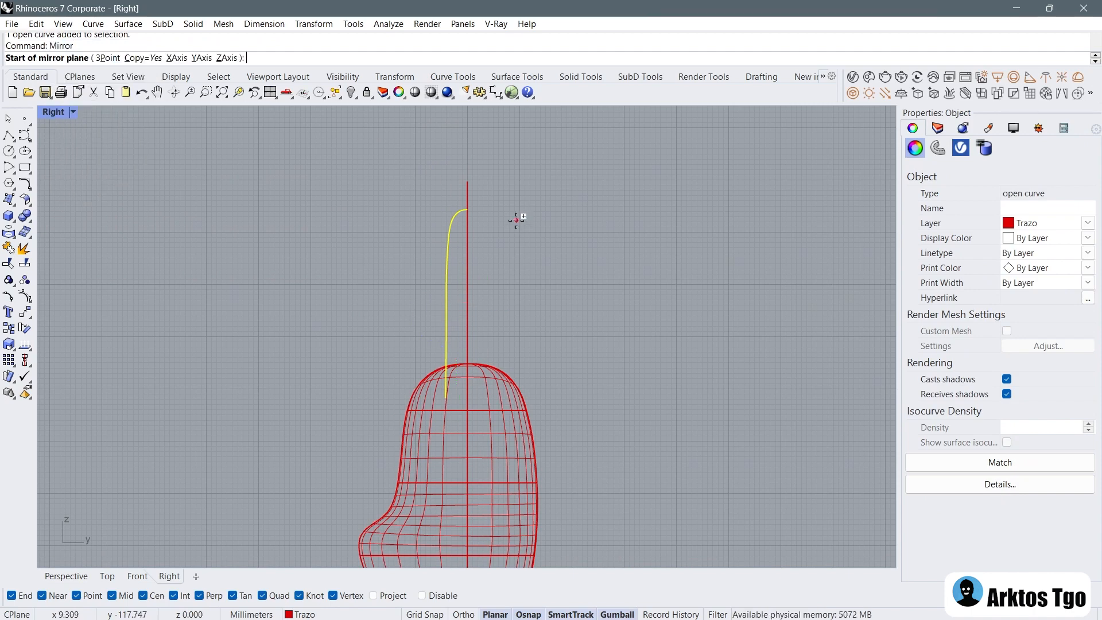
click(476, 205)
click(472, 155)
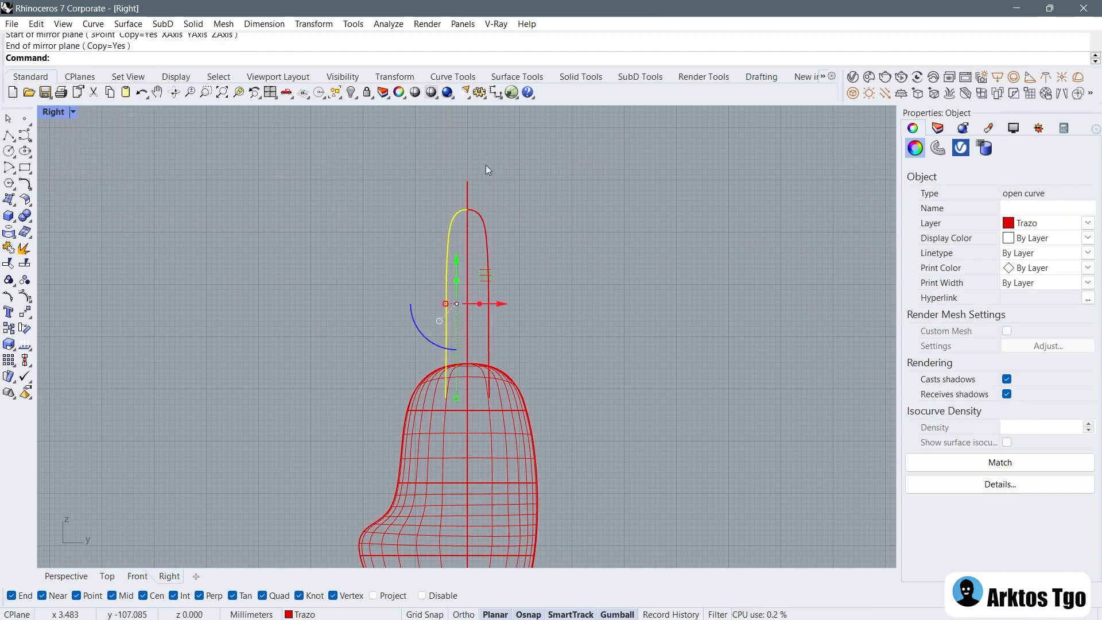
click(486, 171)
Step: Return to the four-view layout and hide the tangent line at the tip of the curves
click(270, 92)
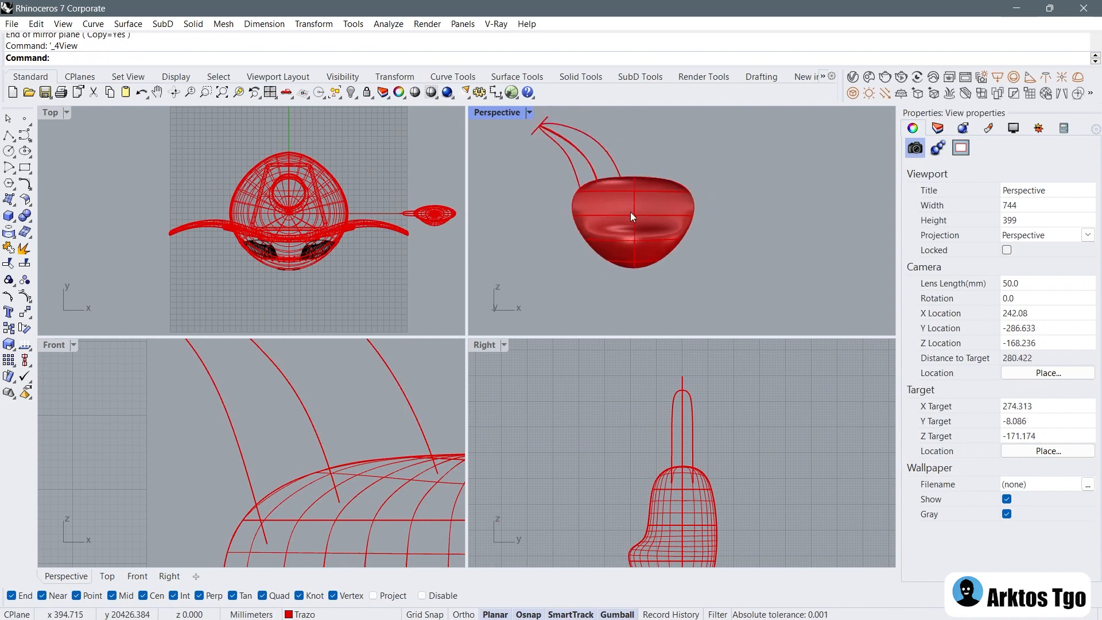
scroll(631, 217, up, 5)
click(588, 169)
click(352, 92)
right_drag(688, 218, 812, 214)
scroll(345, 436, down, 10)
Step: Select the four arched curves in the Front view and move them together slightly down toward the surface
drag(272, 375, 387, 479)
scroll(391, 483, up, 4)
drag(326, 379, 330, 387)
click(647, 257)
Step: Run Cross-Section Profiles on the four arched curves picked in order, and place two closed sections near the tip in the Front view
scroll(647, 258, down, 3)
right_drag(297, 402, 284, 400)
right_drag(657, 273, 670, 250)
scroll(673, 256, up, 5)
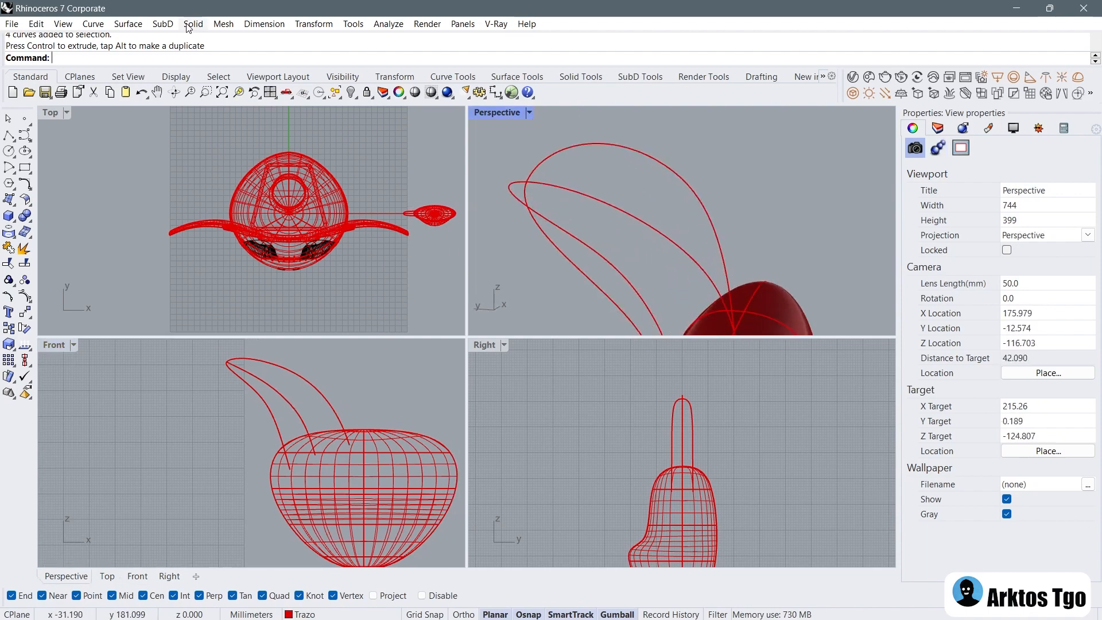
click(93, 24)
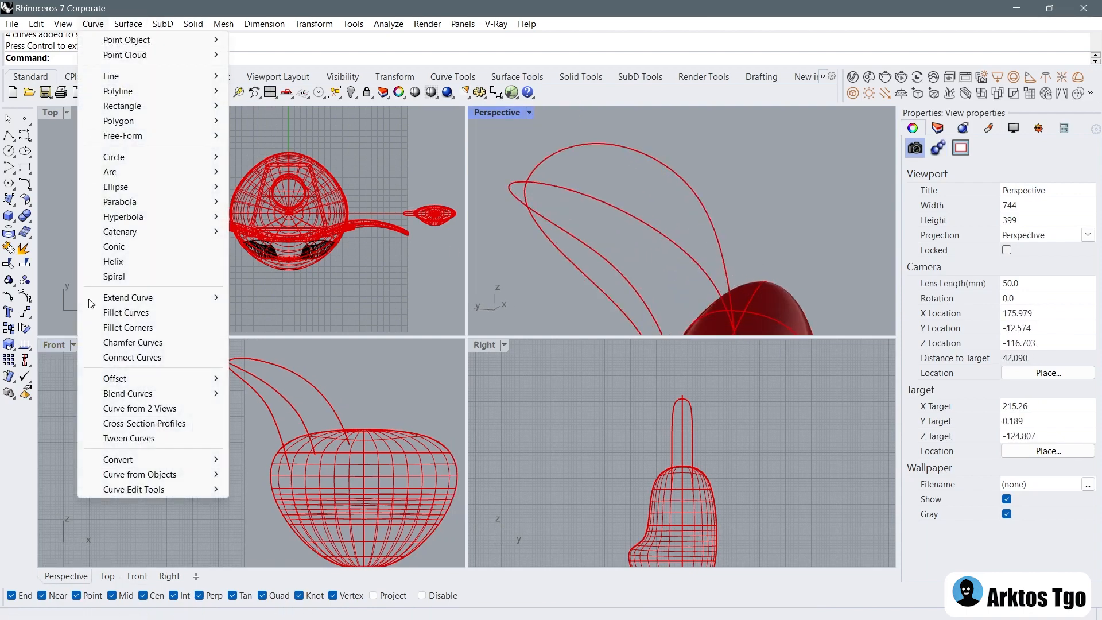
click(144, 424)
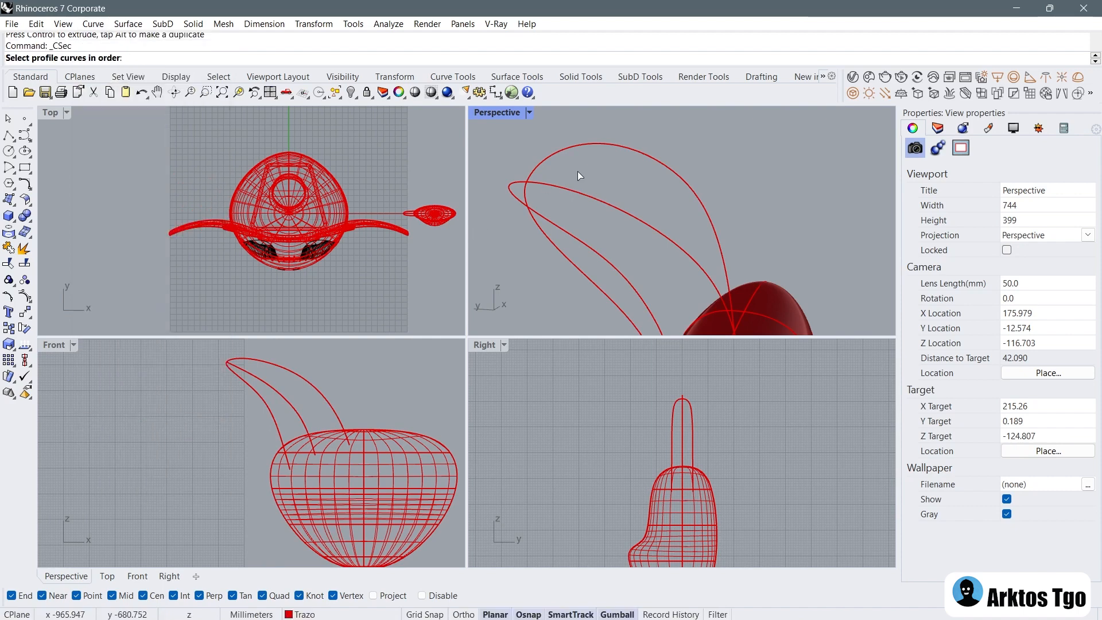
click(558, 188)
click(518, 182)
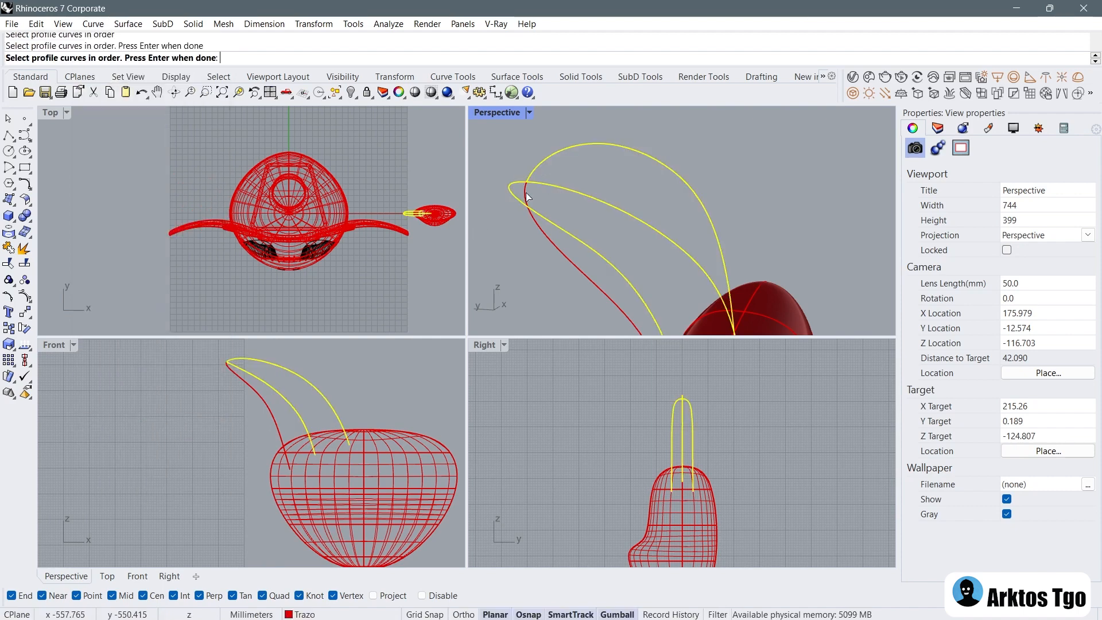
key(Return)
scroll(275, 376, up, 4)
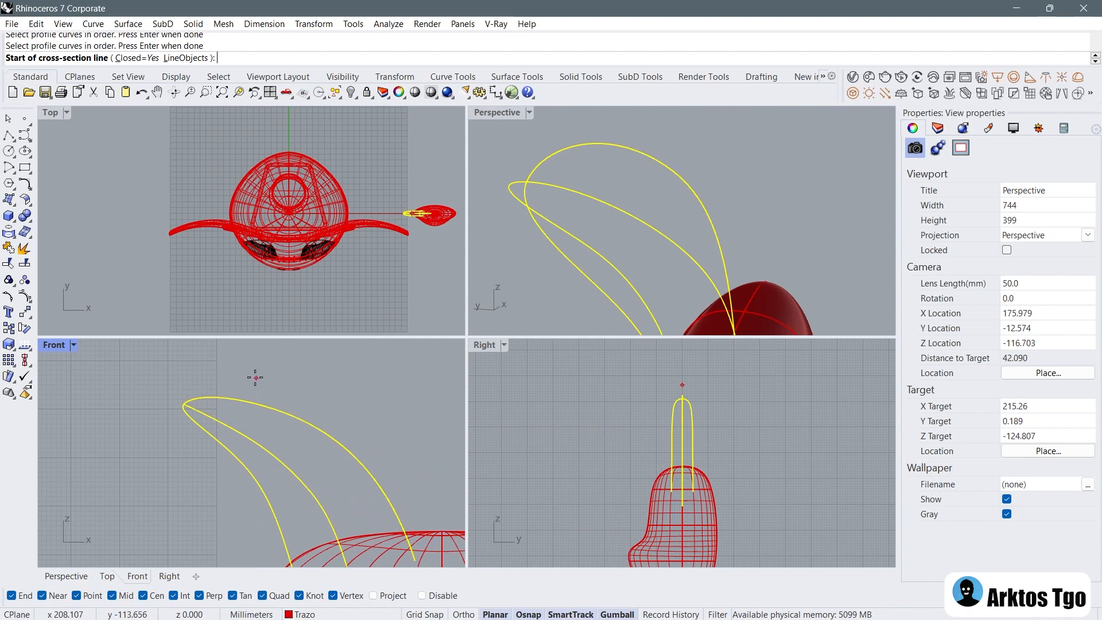
click(216, 397)
click(198, 423)
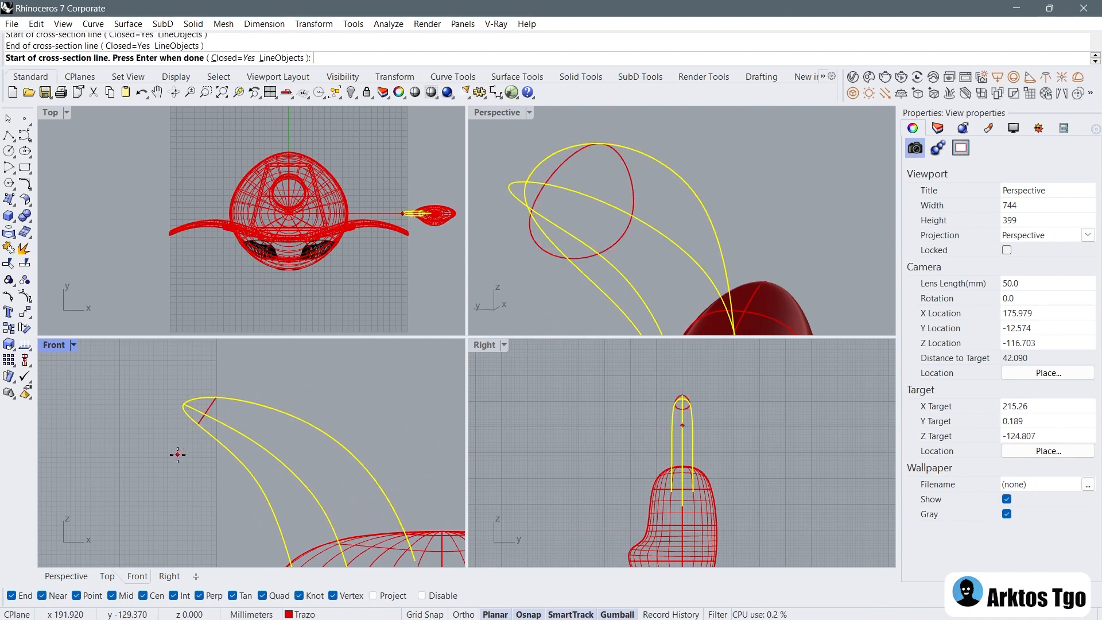
click(281, 380)
click(228, 471)
Step: Add three more closed cross-sections across the four arched curves down to the surface and finish the command
key(Down)
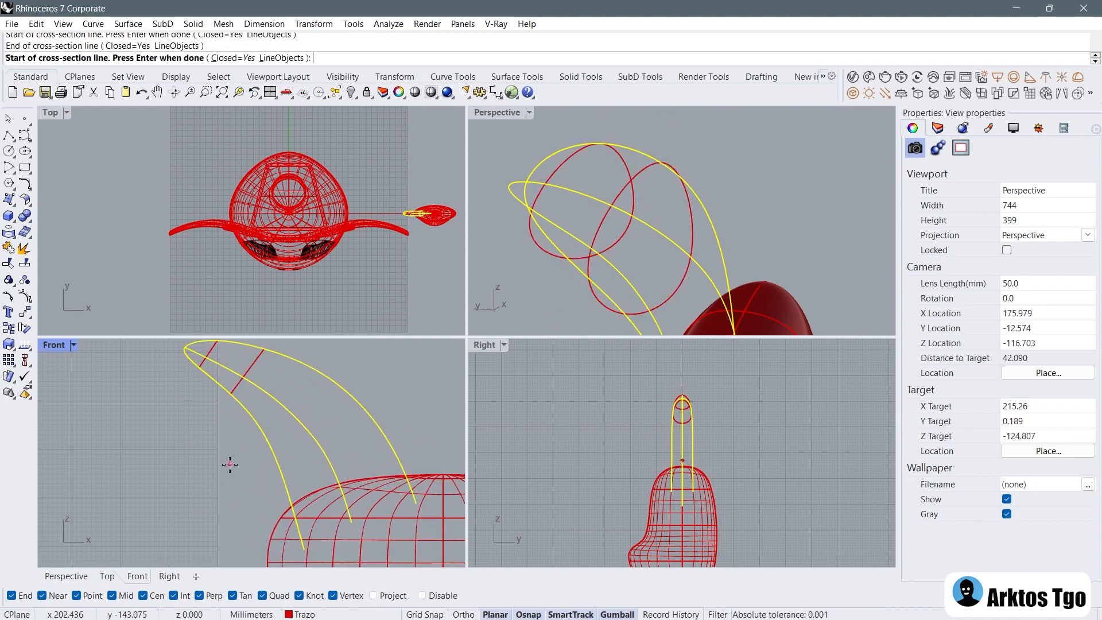
click(249, 445)
key(Up)
key(Right)
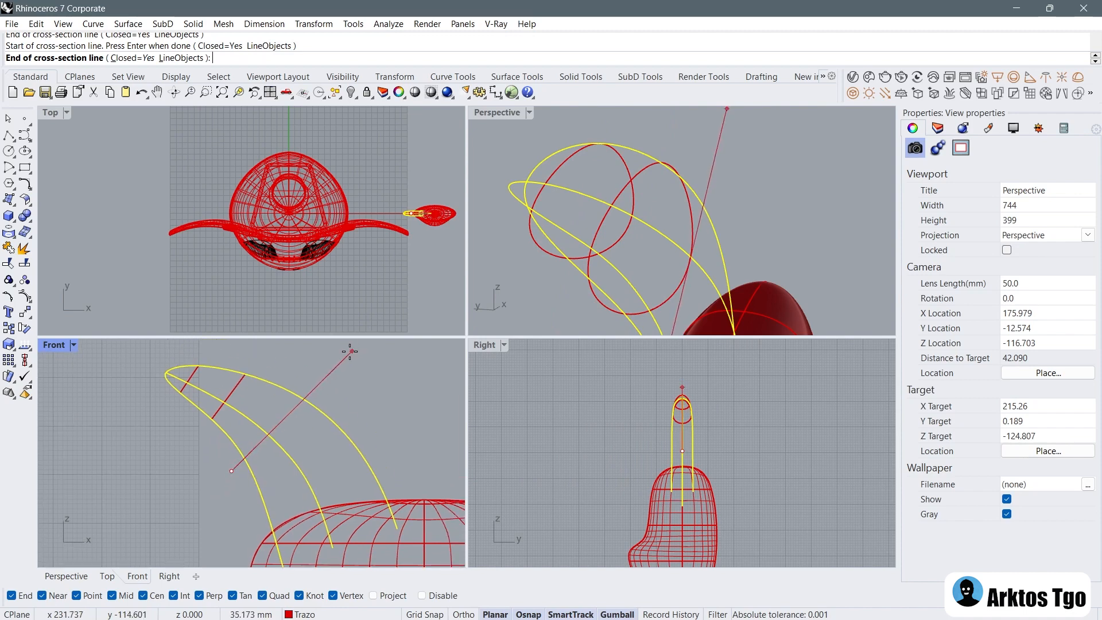
click(350, 351)
key(Down)
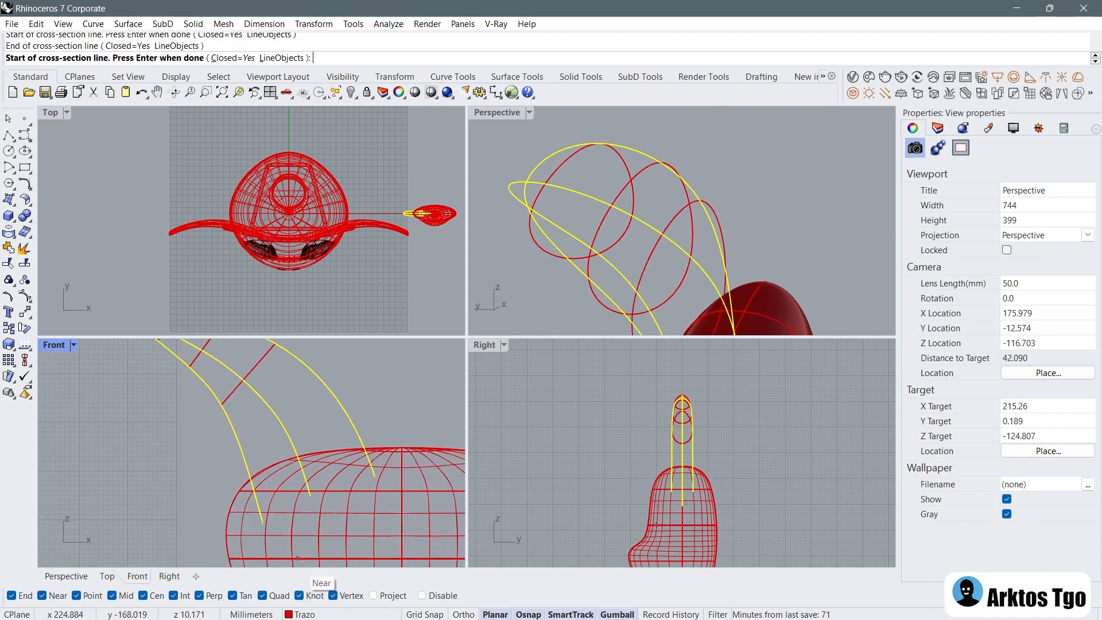
click(217, 457)
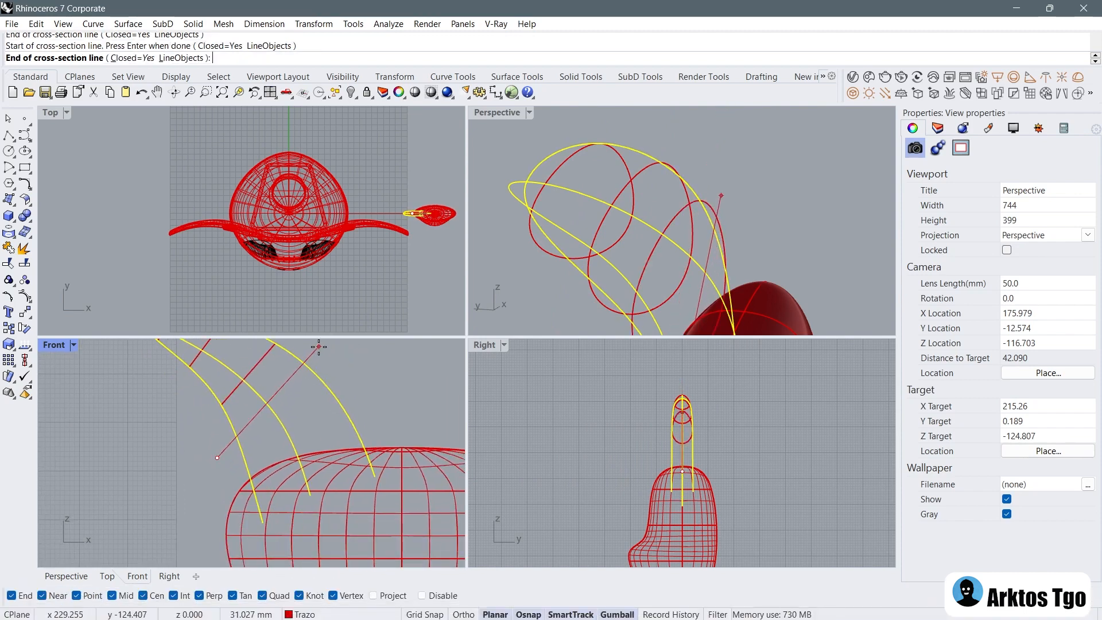
click(319, 347)
click(246, 484)
click(390, 406)
key(Return)
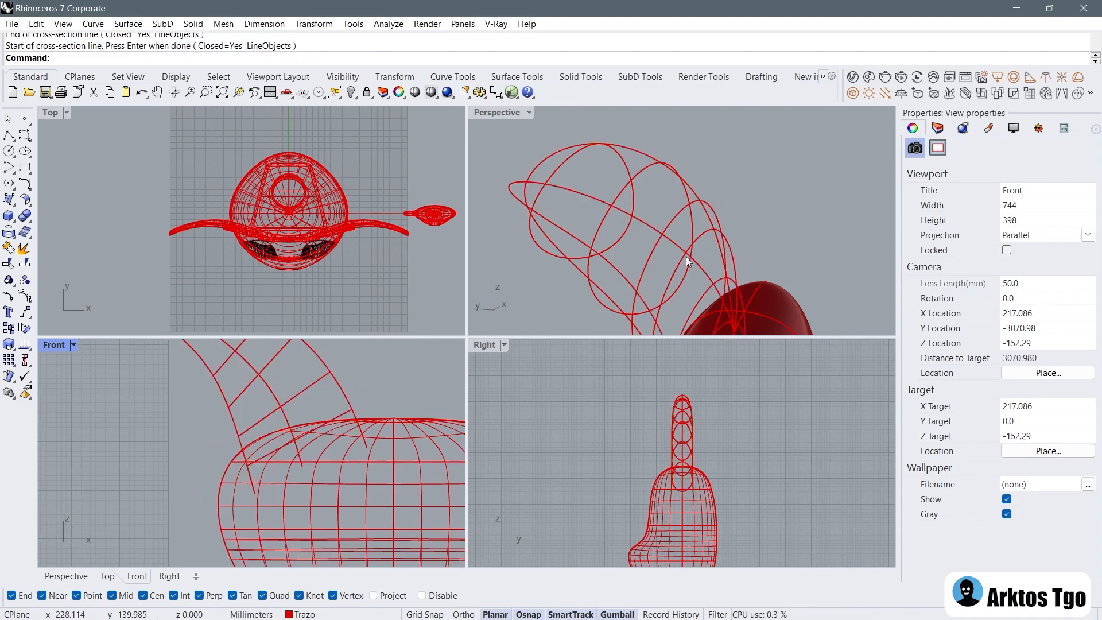
scroll(359, 453, down, 4)
scroll(359, 453, up, 4)
key(Return)
click(746, 280)
click(670, 252)
key(Escape)
Step: Rerun Cross-Section Profiles on the four arched curves and add one more closed section across their lower ends in the Front view
key(Return)
click(738, 291)
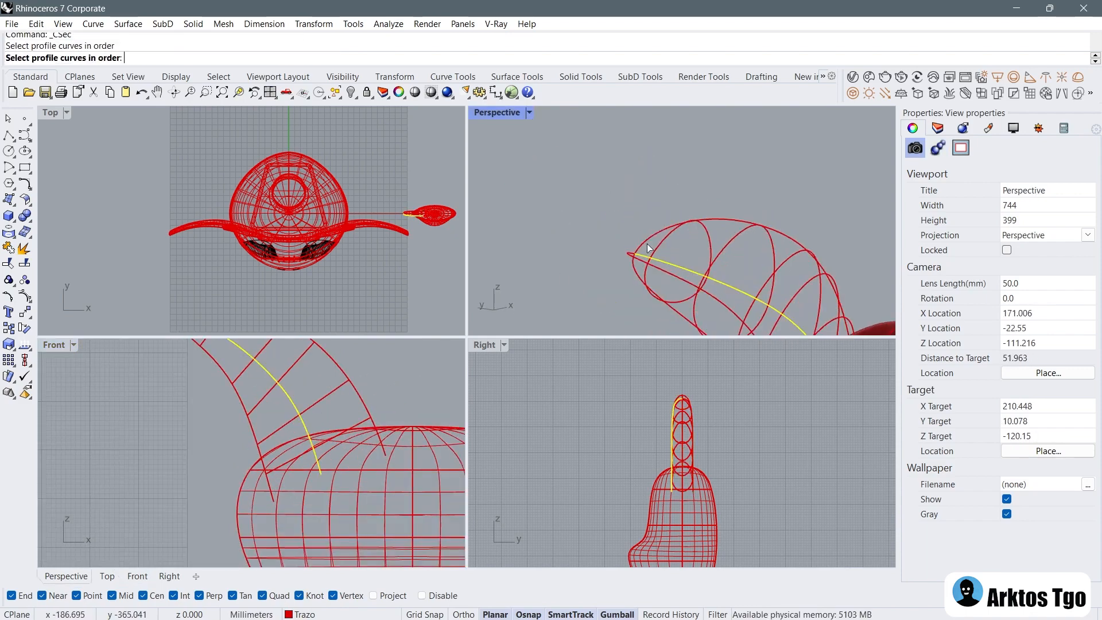
key(Return)
click(236, 513)
click(438, 405)
key(Return)
Step: Select the arched profile curves with their cross-sections and build the horn as a curve network surface with Position edge matching
drag(593, 161, 795, 290)
scroll(137, 384, down, 3)
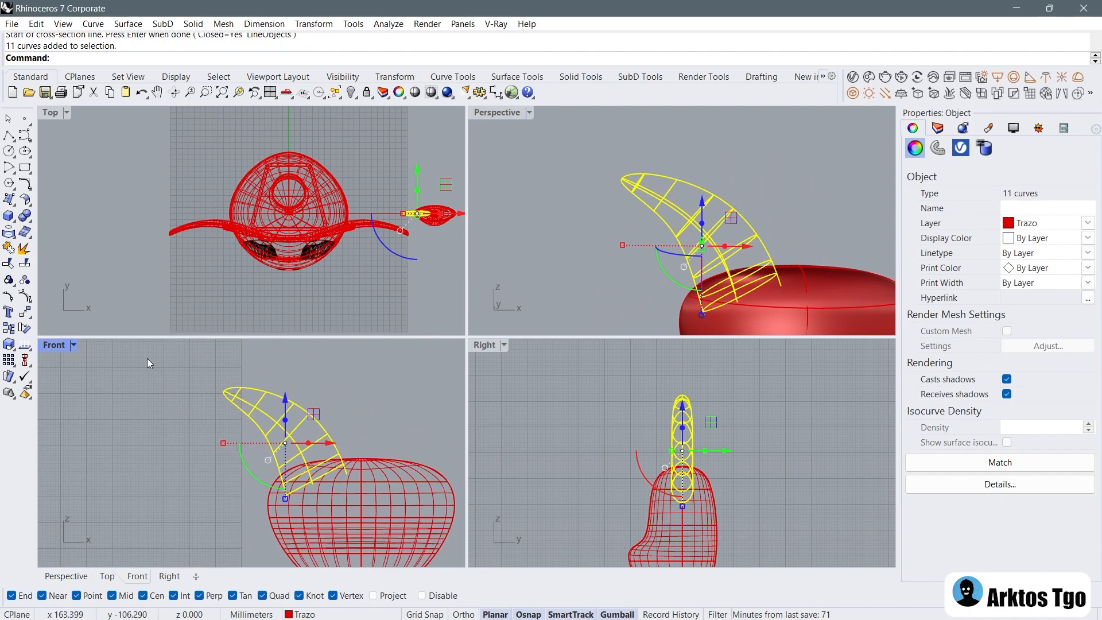
click(11, 202)
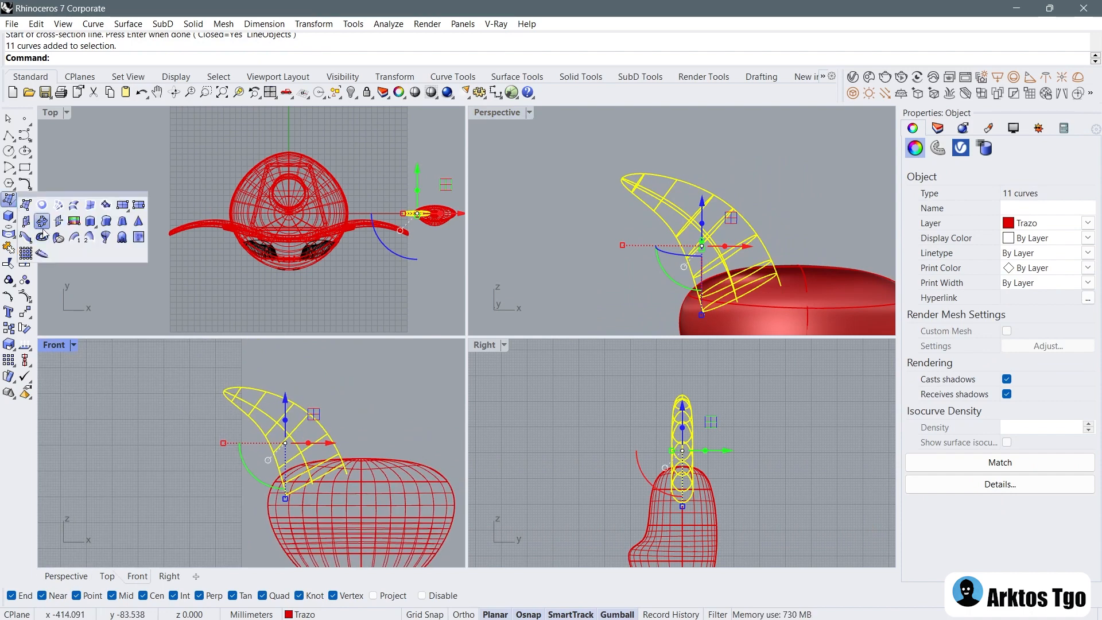
click(58, 206)
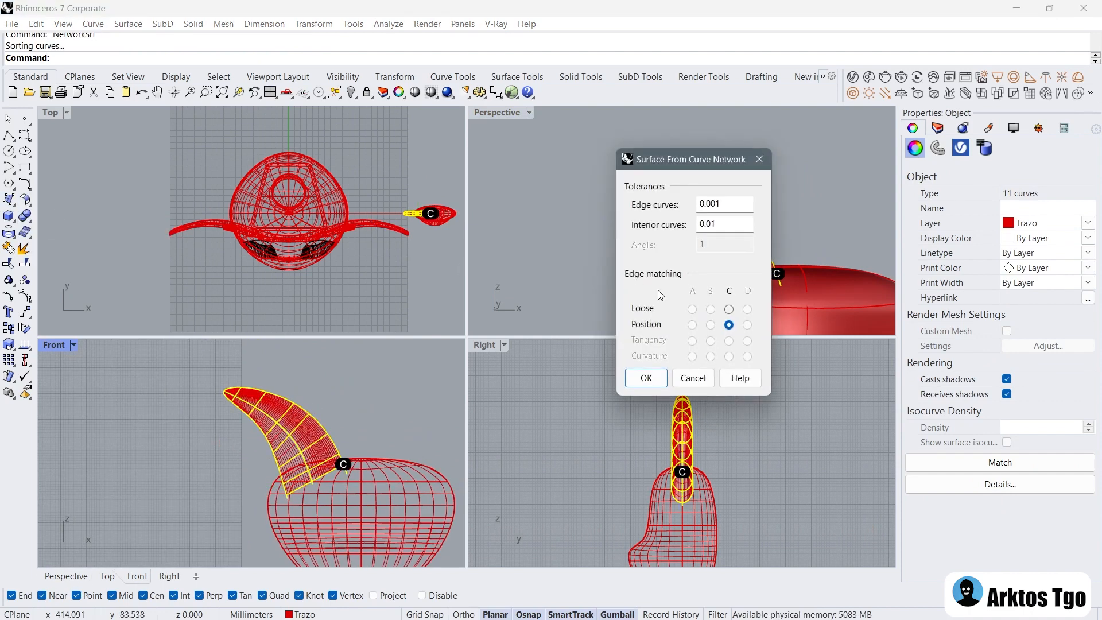
click(645, 378)
Step: Maximize the Perspective view, select all curves in the scene and hide them
click(507, 113)
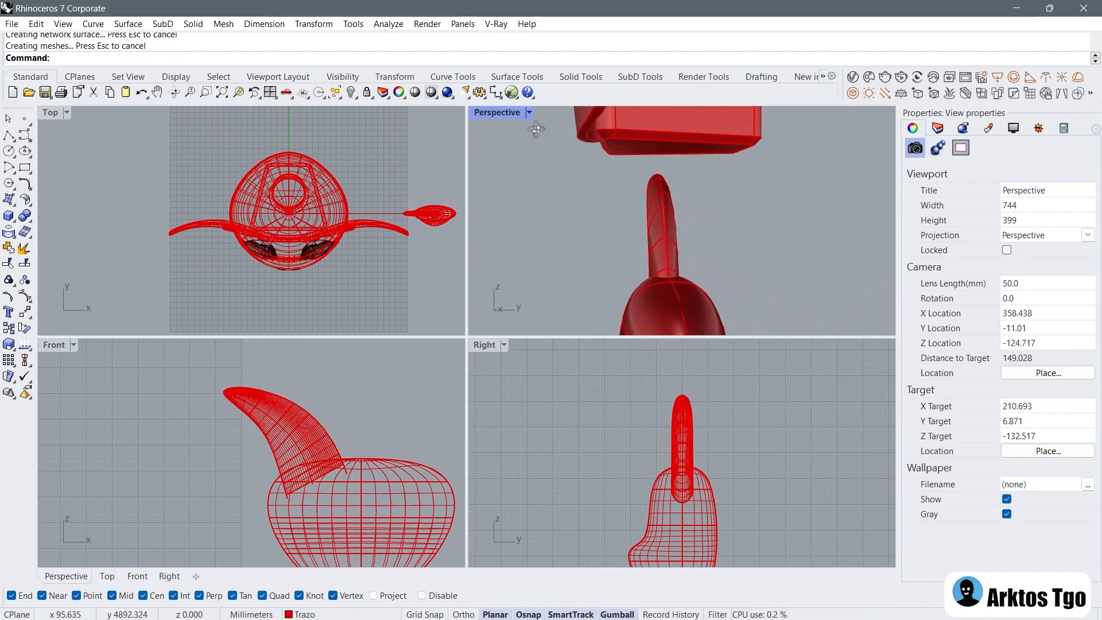
double_click(507, 112)
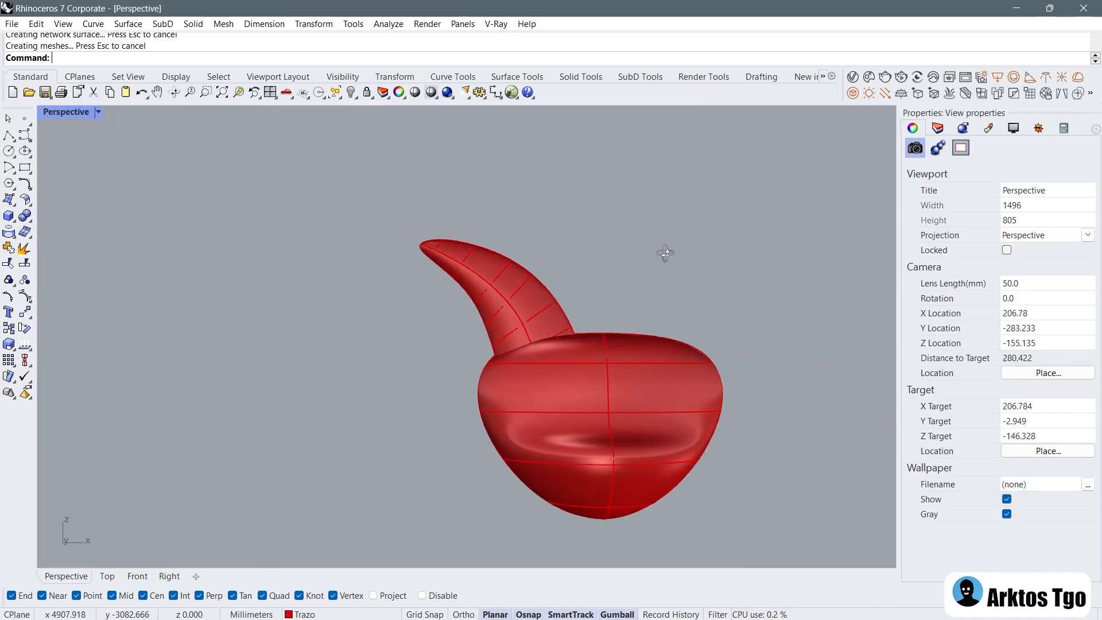
click(339, 95)
click(418, 165)
scroll(573, 374, down, 5)
scroll(573, 374, down, 3)
scroll(594, 418, up, 6)
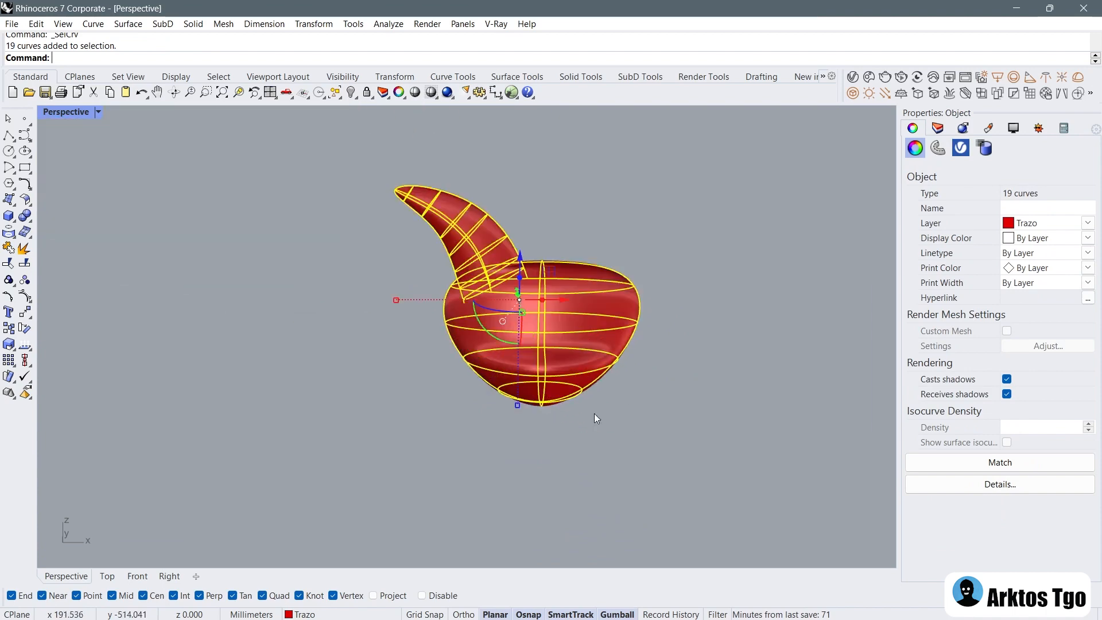
click(351, 92)
Step: Apply CageEdit to the horn with a World-aligned bounding box, an X point count of 4 and a Global editing region
right_drag(684, 279, 36, 255)
click(513, 266)
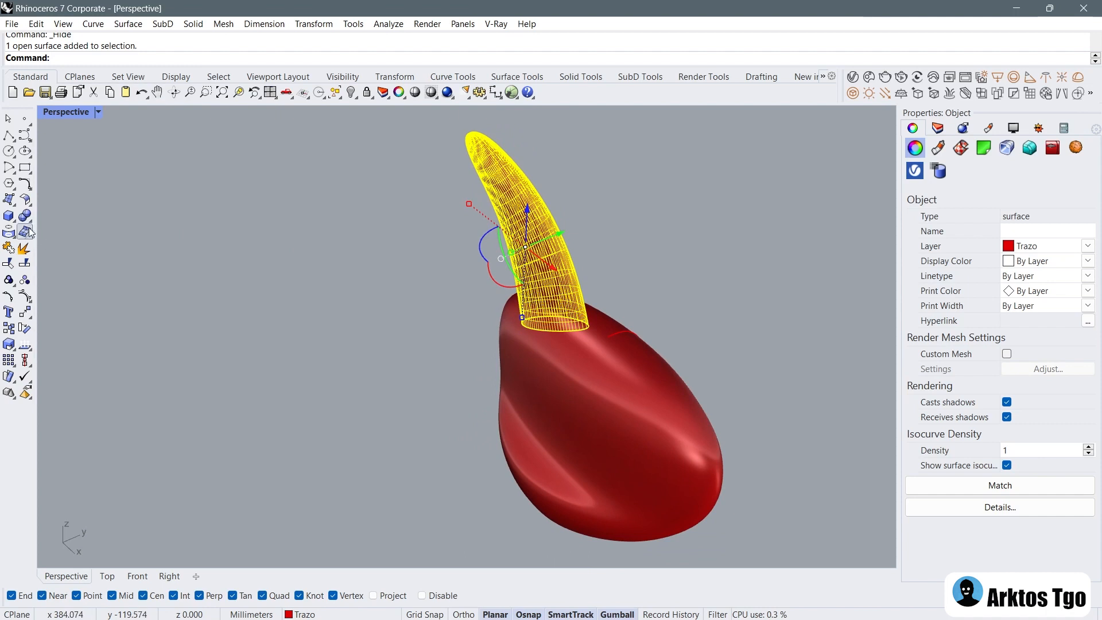
click(30, 319)
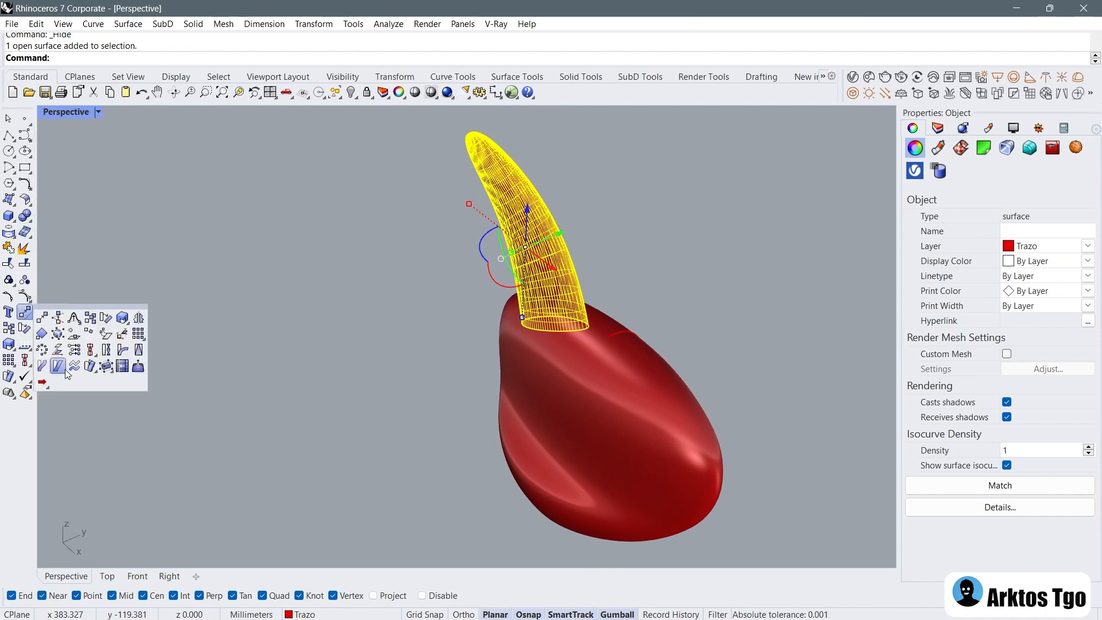
click(107, 367)
click(112, 58)
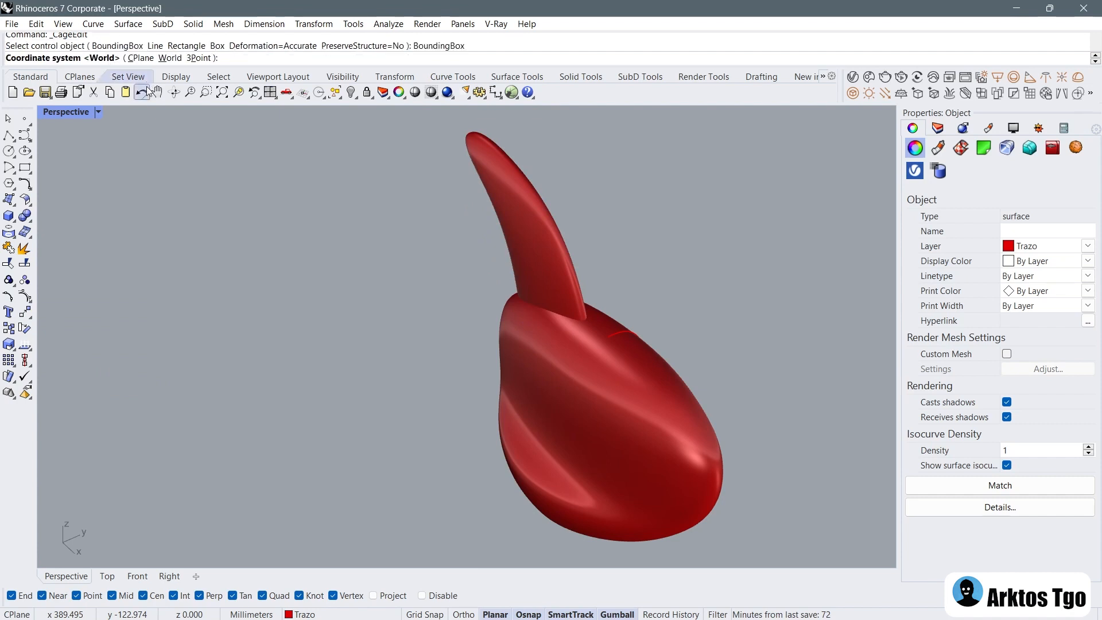
key(Return)
click(124, 58)
text(4)
key(Return)
key(Return)
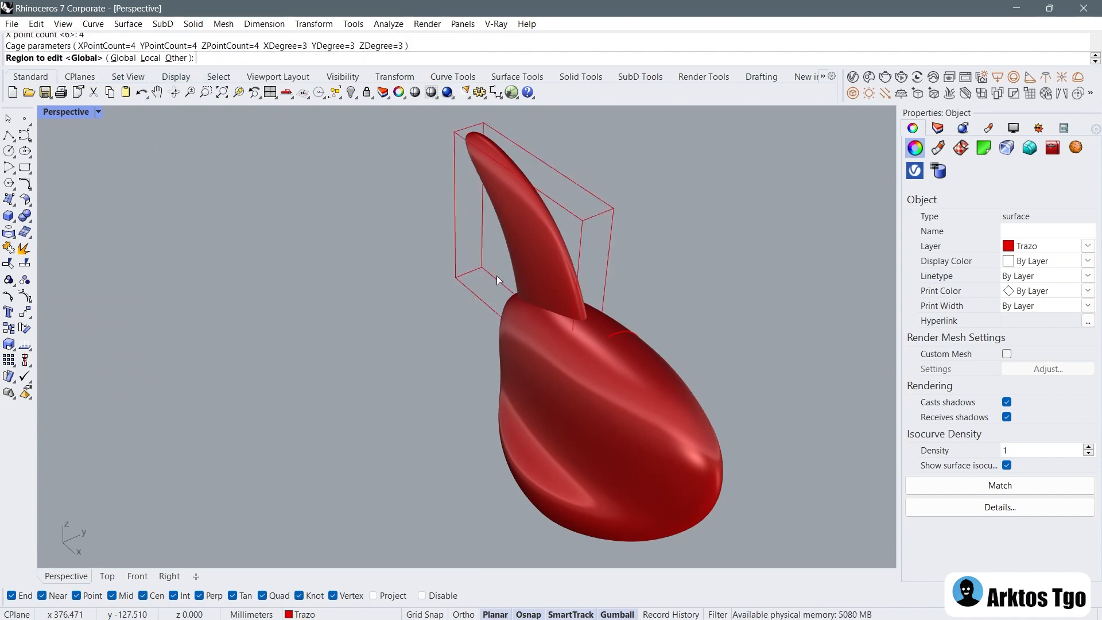
key(Return)
Step: Select the cage points around the upper part of the horn and shift them toward the body's front
right_drag(485, 281, 545, 276)
drag(385, 152, 503, 275)
right_drag(503, 276, 453, 281)
drag(481, 211, 461, 217)
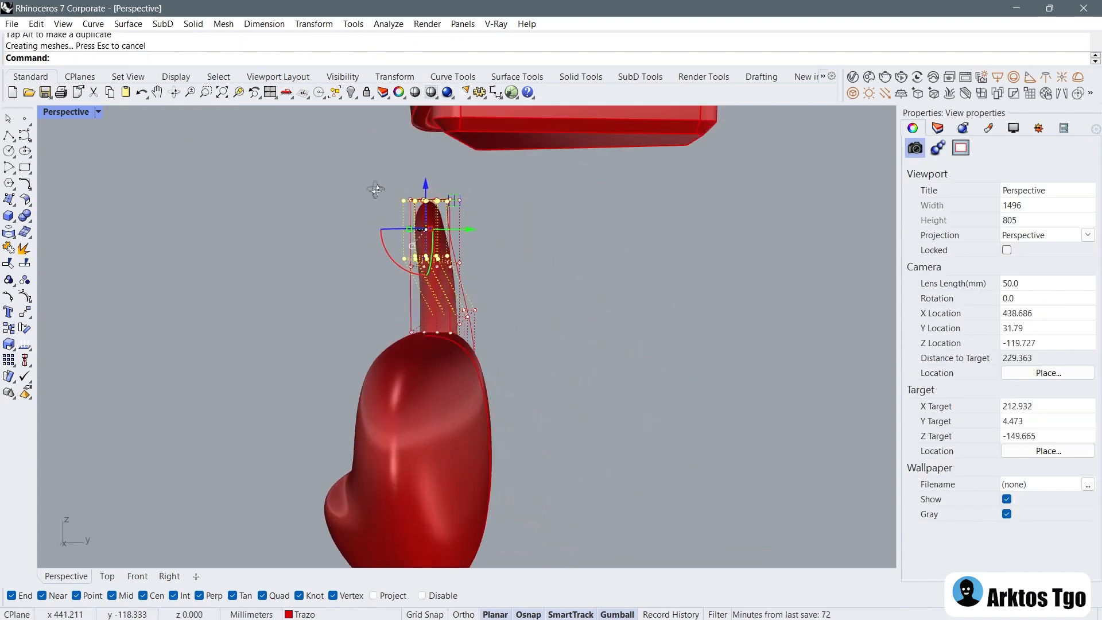
Step: Move the eight cage points at the horn's tip further to strengthen the bend, and leave point editing
right_drag(461, 217, 505, 241)
drag(302, 149, 418, 262)
right_drag(417, 259, 411, 240)
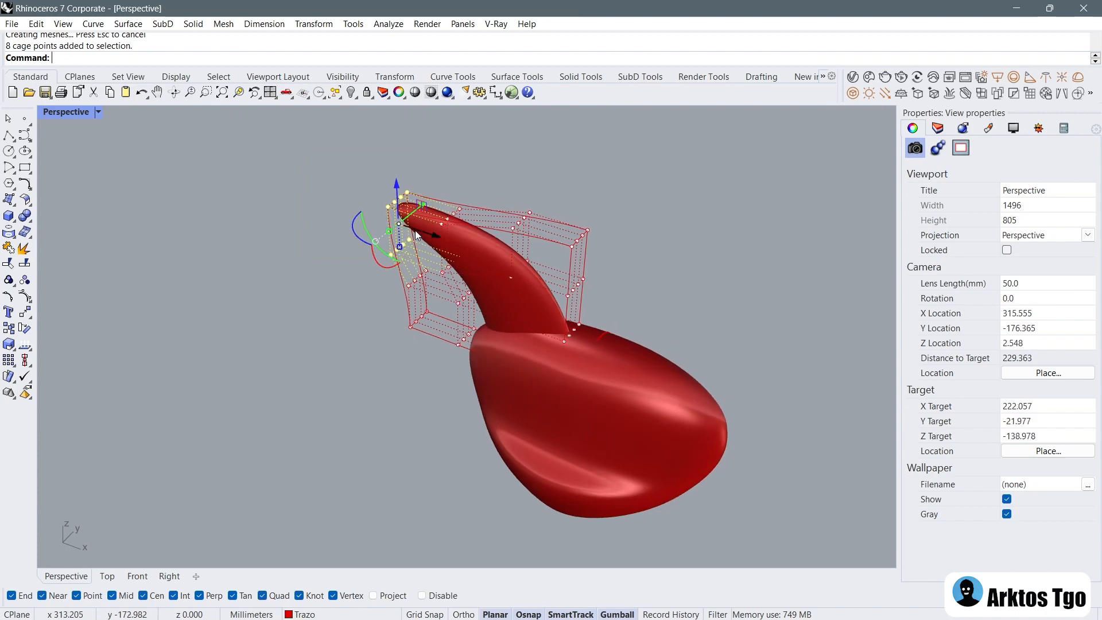
drag(413, 217, 399, 205)
right_drag(448, 190, 723, 195)
key(Escape)
key(Escape)
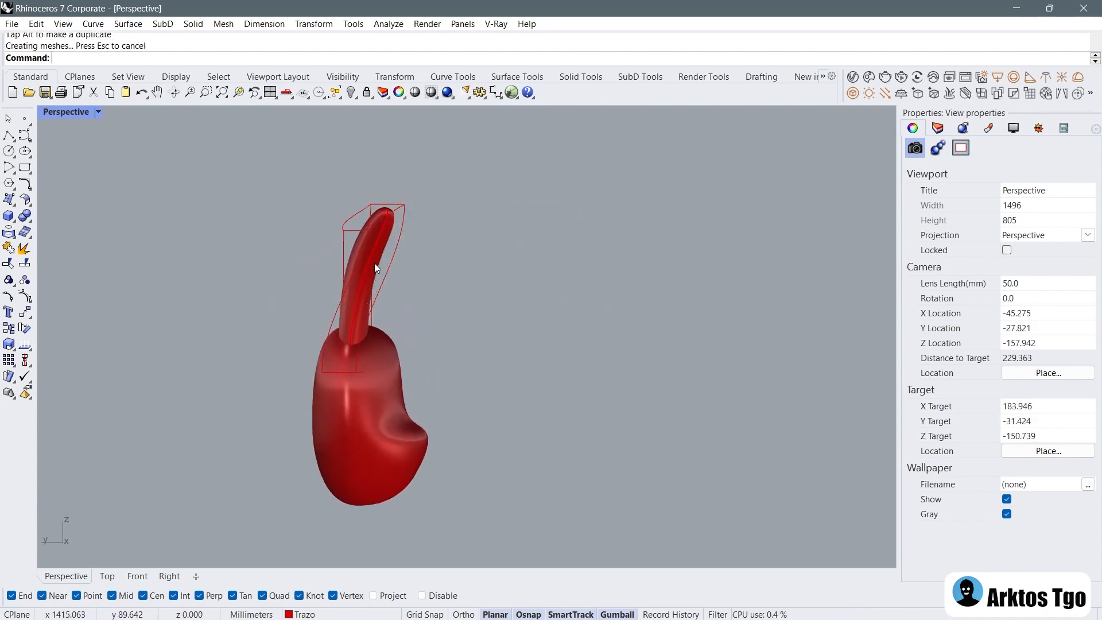
Step: Delete the control cage around the horn and adjust the horn's placement with the gumball
click(385, 262)
key(Delete)
click(346, 307)
drag(398, 295, 414, 295)
key(Escape)
Step: Select the horn and transform it with the gumball using a value of 2
right_drag(517, 281, 482, 287)
click(438, 221)
right_drag(575, 200, 494, 287)
click(476, 301)
text(2)
key(Return)
right_drag(490, 295, 636, 231)
key(Escape)
Step: Shift the horn with the gumball to refine how it sits on top of the body, and check it from several angles
click(436, 335)
right_drag(436, 339, 436, 304)
drag(367, 284, 308, 282)
click(542, 249)
right_drag(542, 249, 498, 256)
click(453, 240)
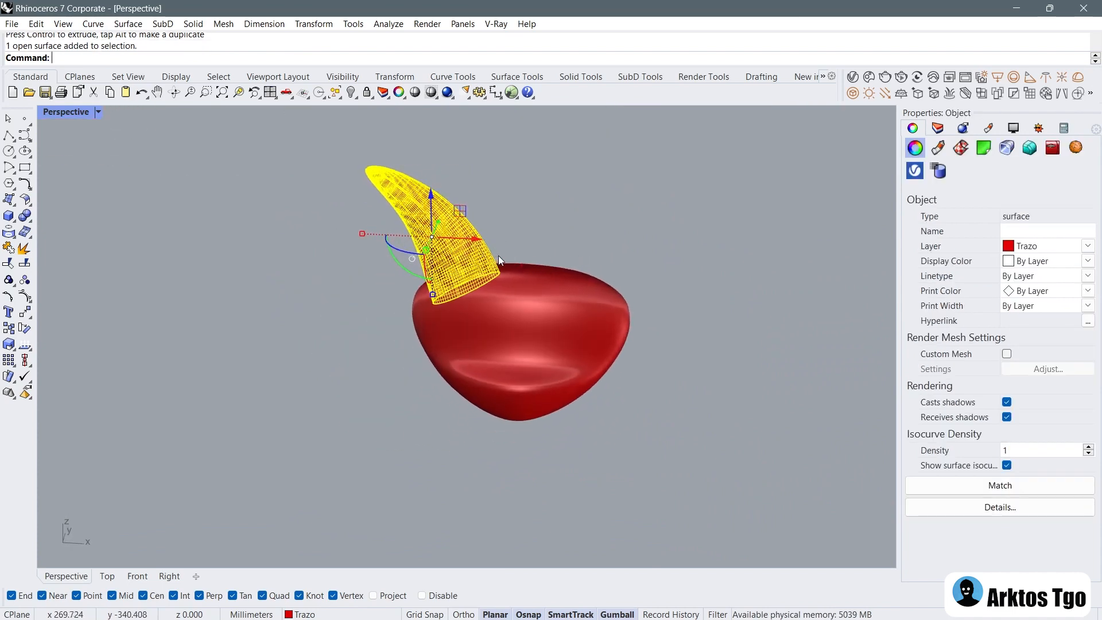
scroll(498, 254, up, 2)
click(485, 208)
right_drag(485, 208, 431, 253)
click(429, 250)
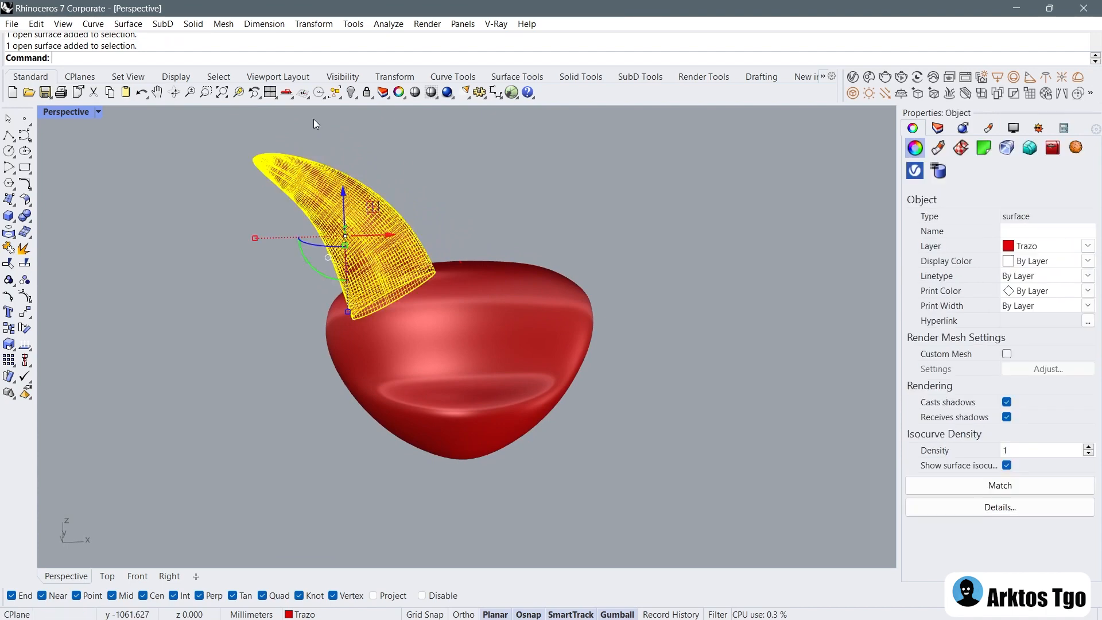
Step: Return to the four-view layout and nudge the horn's position on the body
click(271, 93)
click(294, 408)
click(366, 408)
mouse_move(555, 288)
right_down()
mouse_move(625, 288)
mouse_move(559, 288)
right_up()
scroll(268, 411, down, 5)
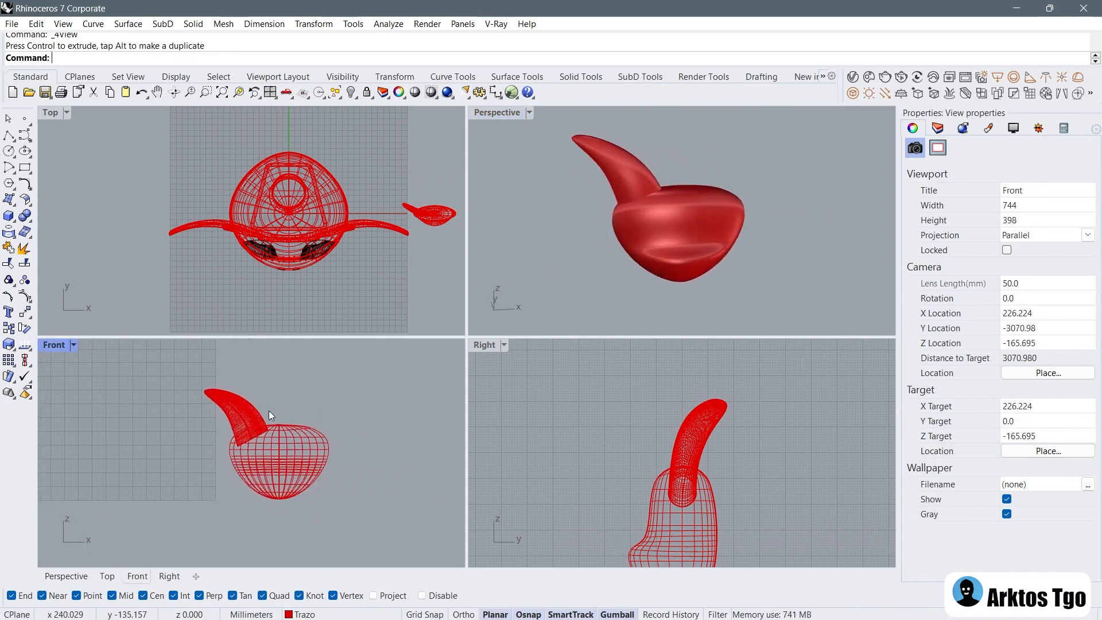
Step: Mirror the horn across the body's vertical centre line in the Front view, and inspect both horns in a maximized Perspective view
scroll(269, 411, up, 2)
click(237, 397)
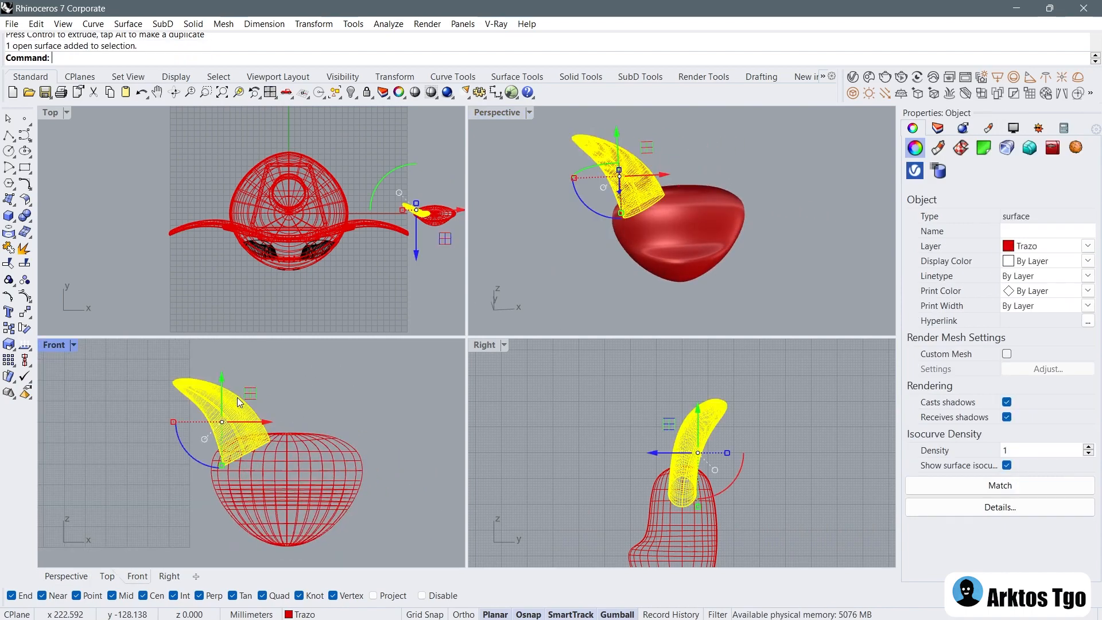
text(Mirror)
key(Return)
click(287, 433)
click(288, 390)
double_click(497, 112)
right_drag(464, 270, 503, 273)
right_drag(421, 262, 266, 249)
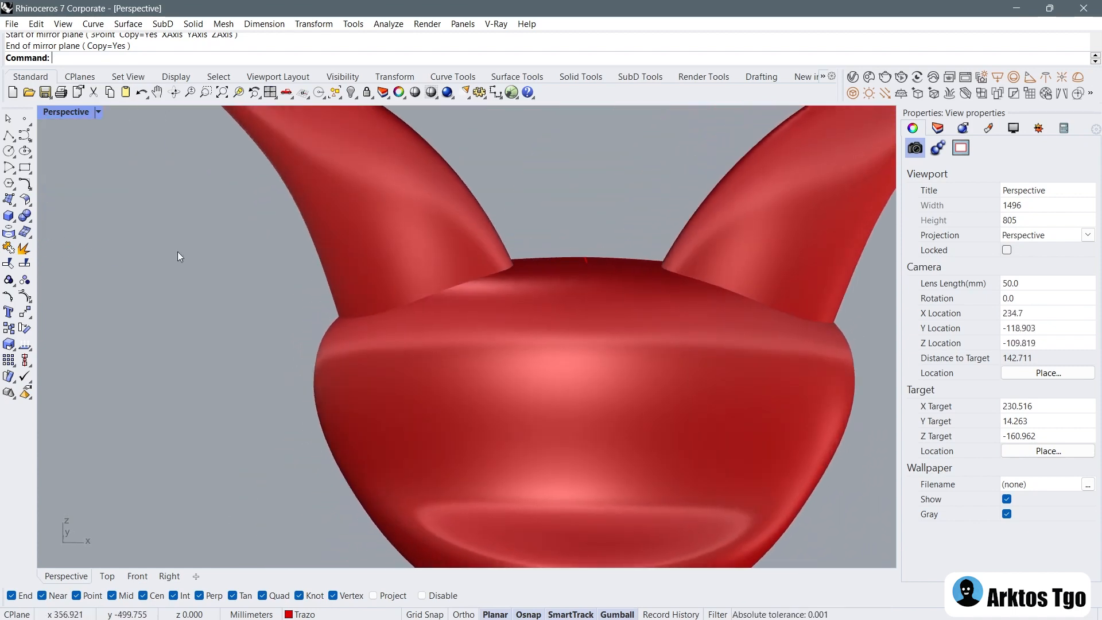
Step: Create the intersection curves between the two horns and the body surface
click(92, 24)
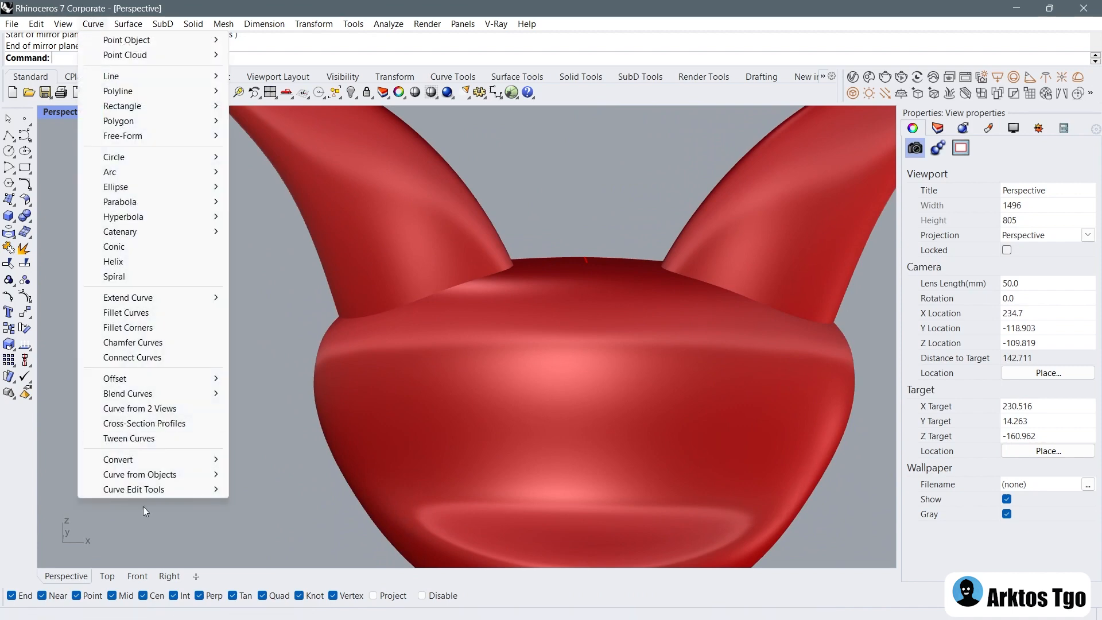
mouse_move(116, 476)
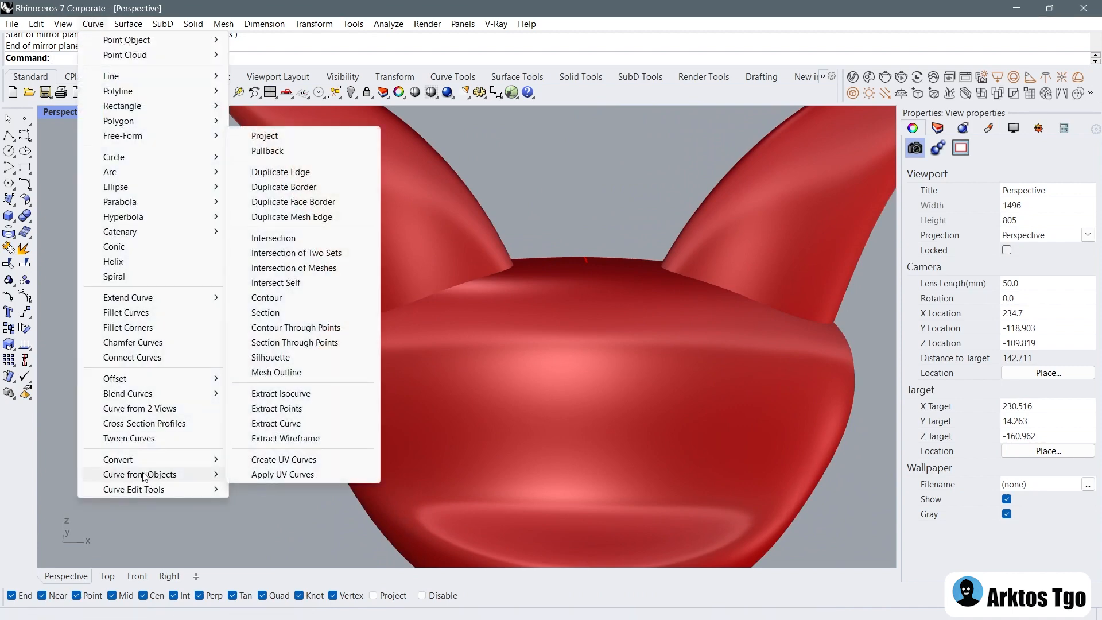
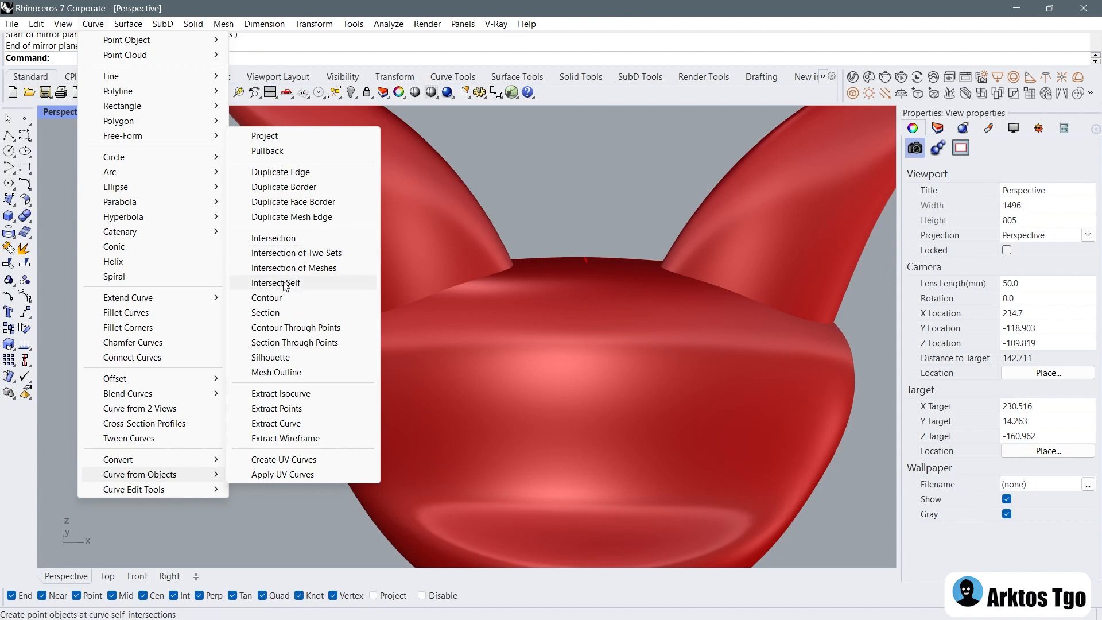
click(277, 237)
click(459, 230)
click(697, 237)
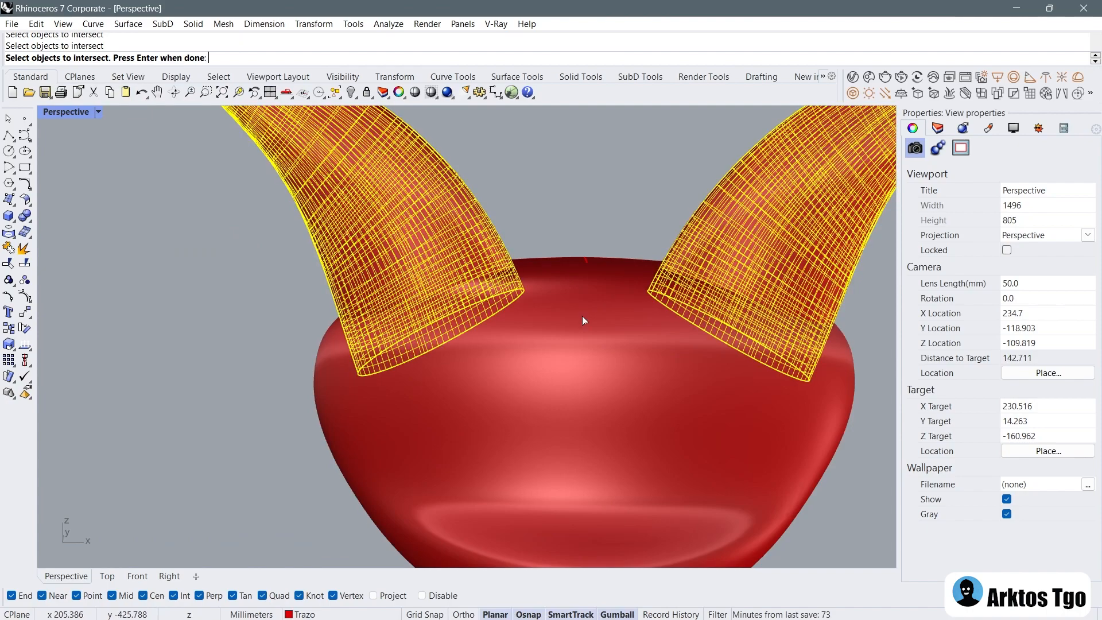
click(580, 316)
right_drag(580, 316, 380, 233)
right_click(514, 308)
right_drag(399, 285, 280, 305)
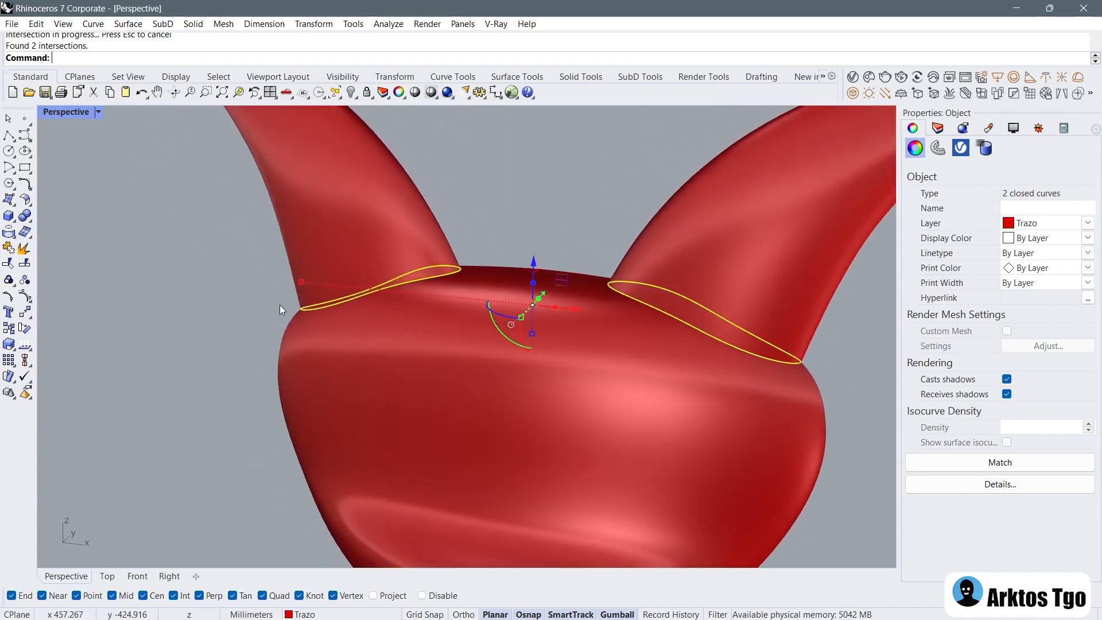
Step: Try piping the two intersection curves with a radius of 2, and undo the pipes
click(10, 222)
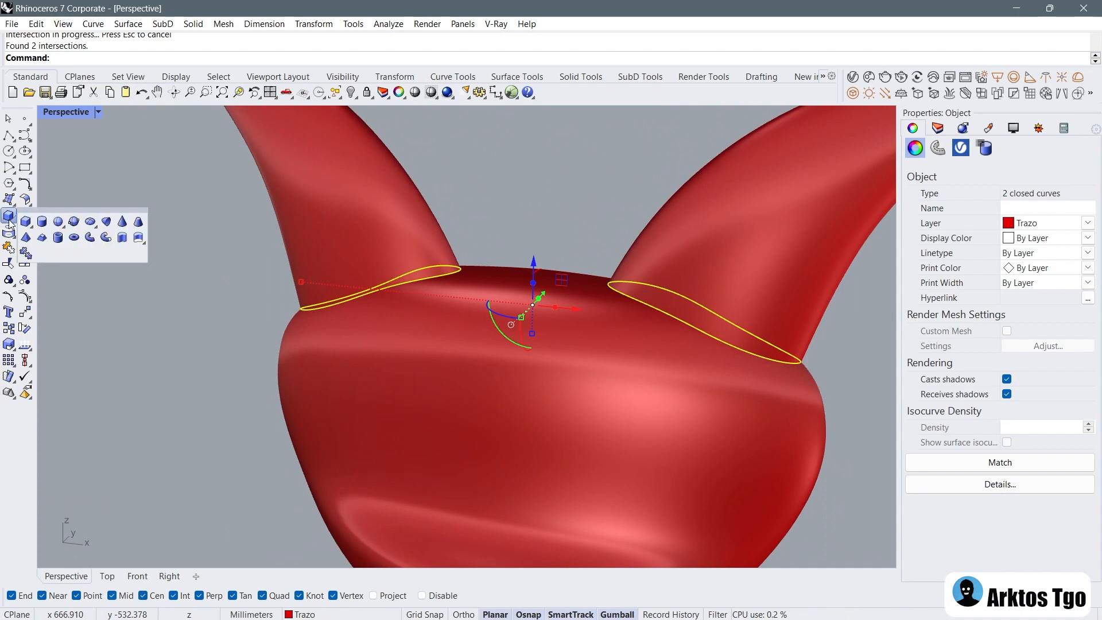
click(90, 237)
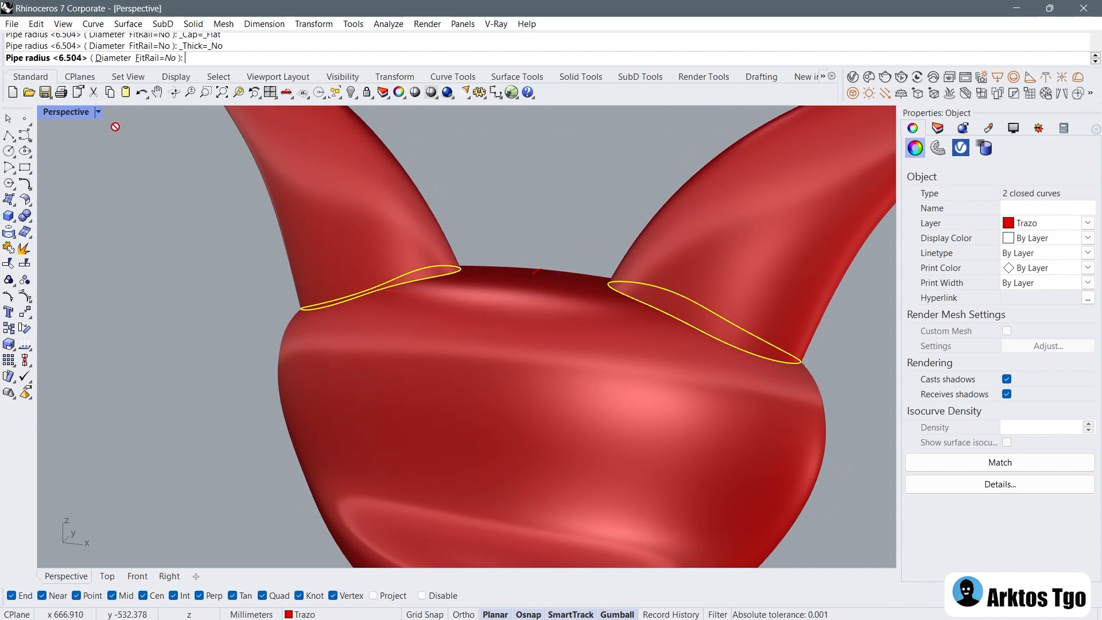
text(2)
key(Return)
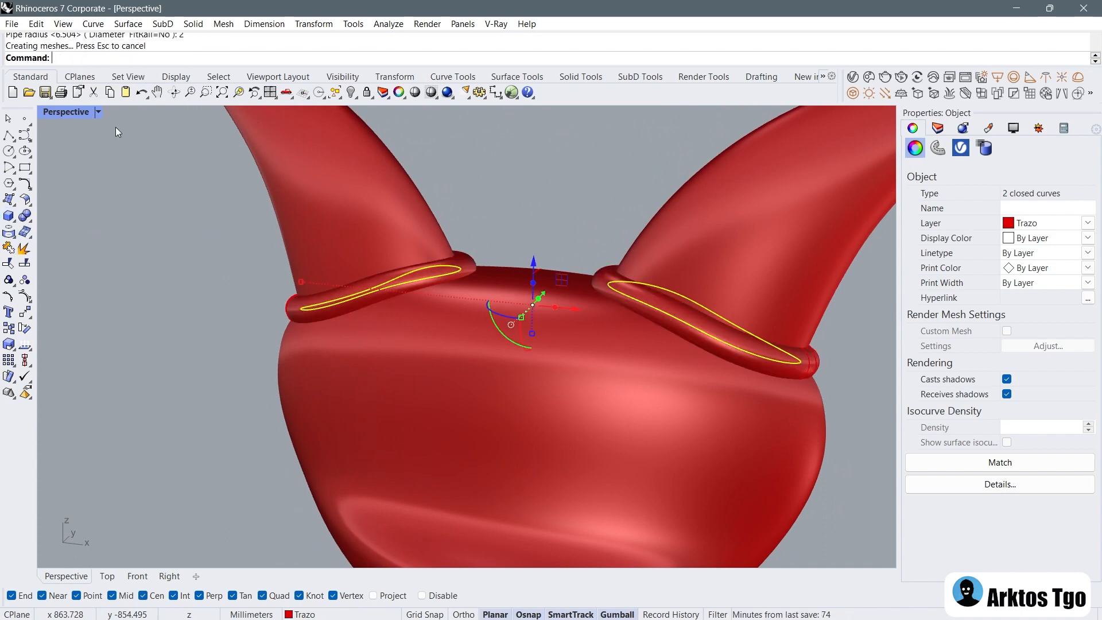
key(ctrl+z)
Step: Pipe the two closed intersection curves at the horn bases with a radius of 3
key(Return)
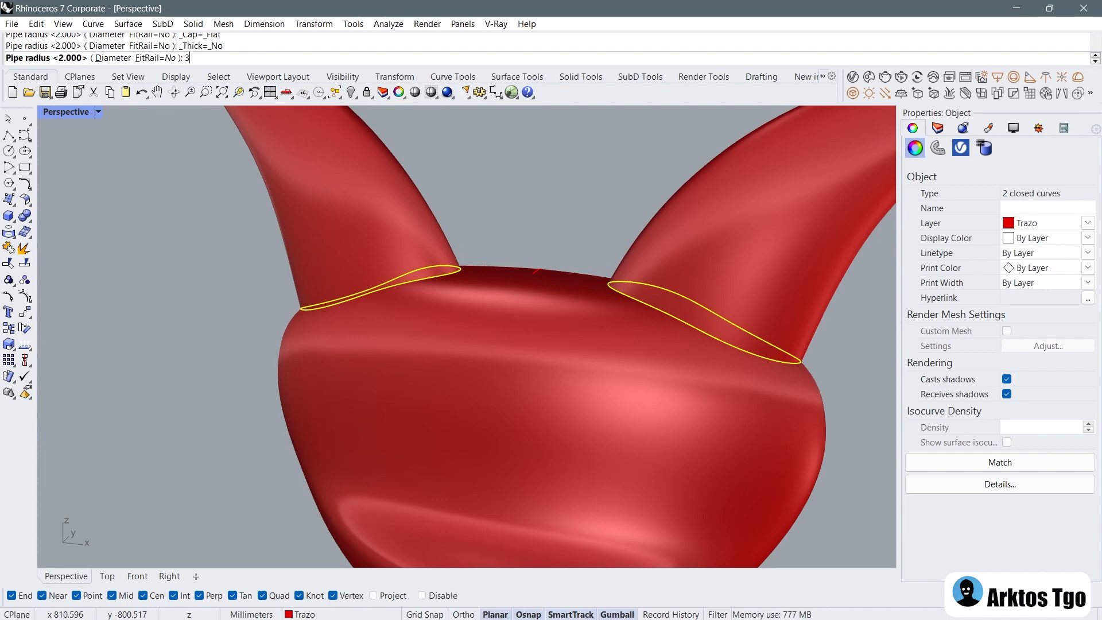
key(Return)
click(556, 218)
right_drag(556, 218, 448, 207)
Step: Split the body and both horns using the two pipes as cutting objects
click(344, 241)
shift+click(505, 241)
click(448, 178)
click(24, 263)
click(291, 306)
click(270, 218)
click(541, 233)
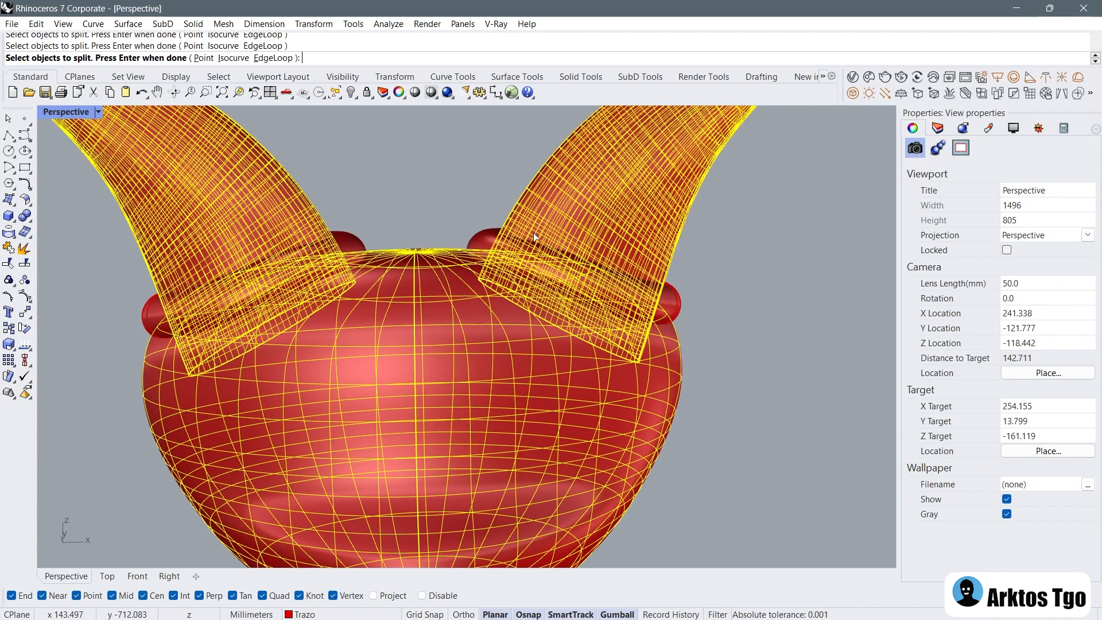
click(489, 236)
click(370, 238)
key(Return)
Step: Delete the two cutting pipes at the horn bases
click(352, 239)
key(Delete)
click(545, 246)
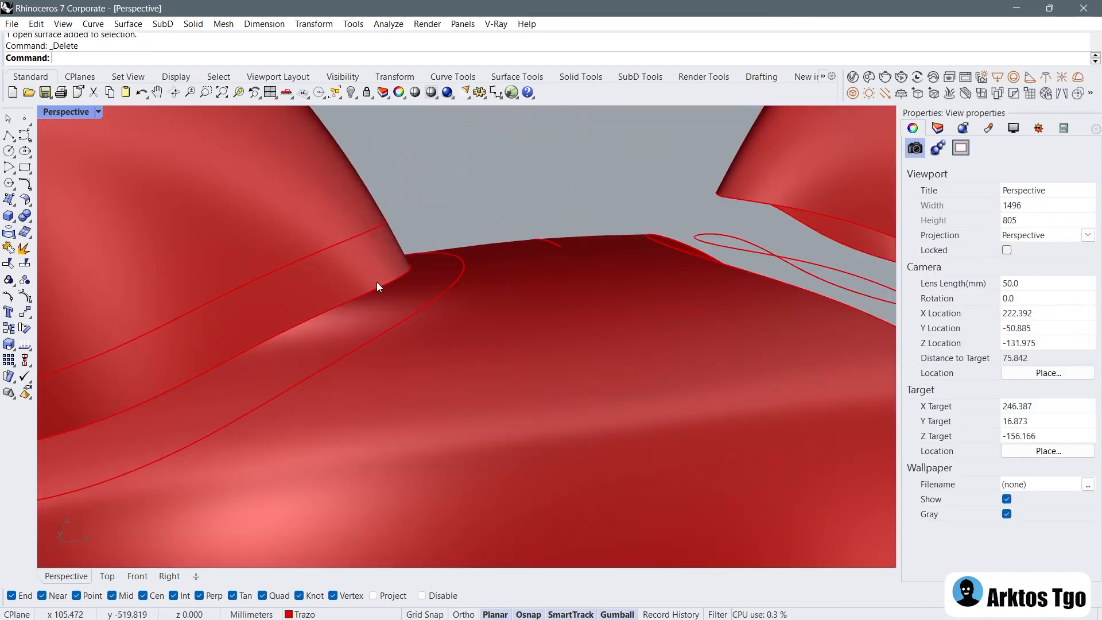
key(Delete)
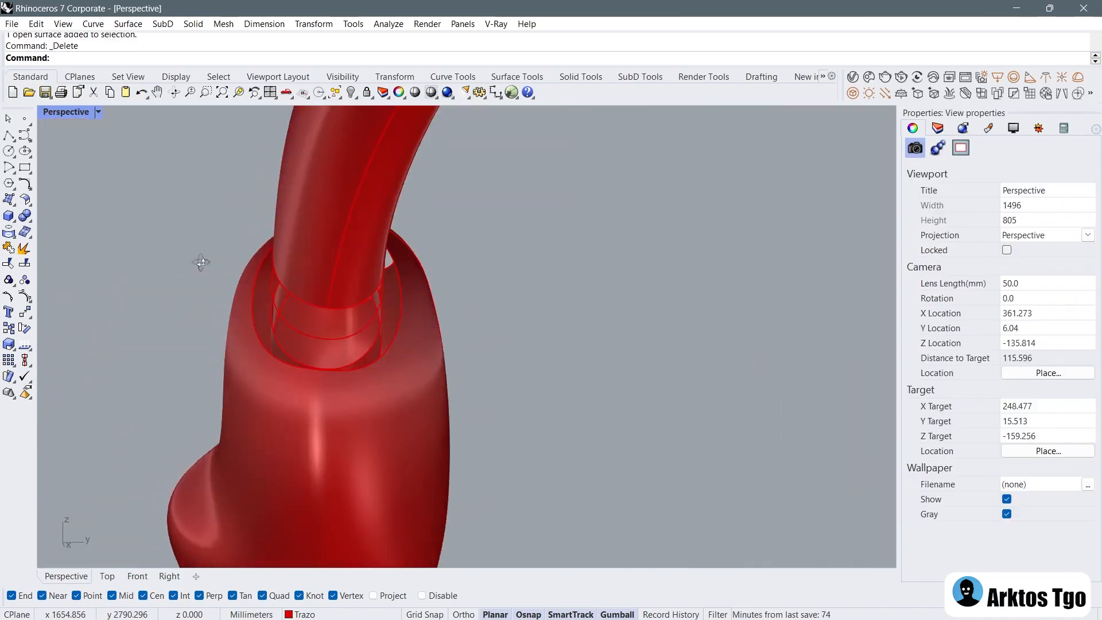
Step: Bridge the gap between the first horn's lower edge and the body opening with Blend Surface
scroll(291, 311, up, 3)
scroll(291, 311, down, 4)
right_drag(291, 311, 385, 336)
click(128, 24)
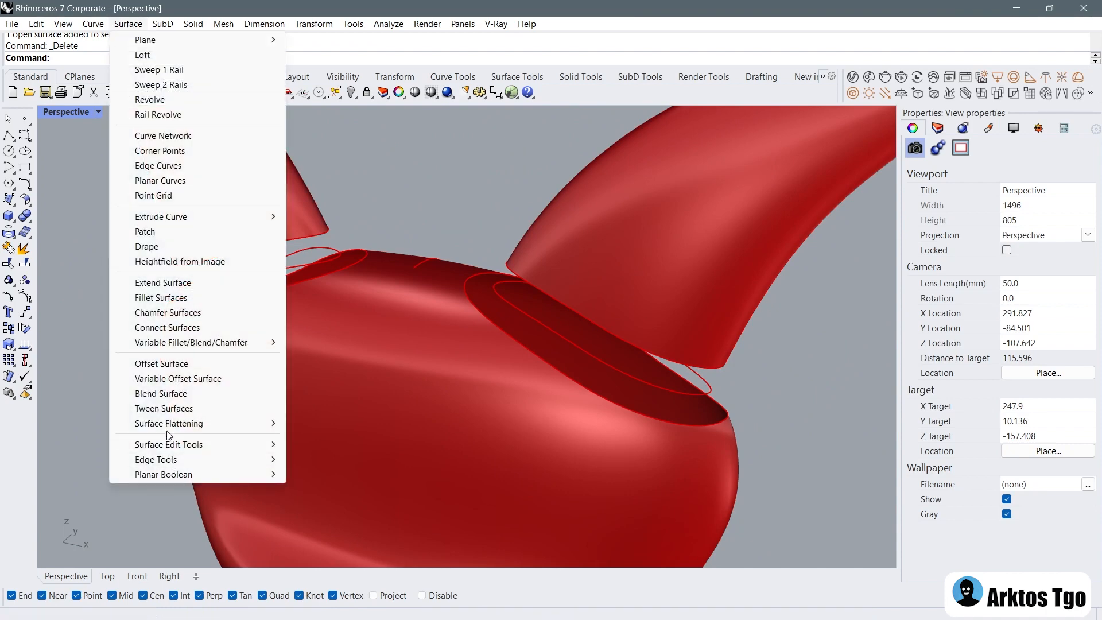
click(161, 393)
click(217, 253)
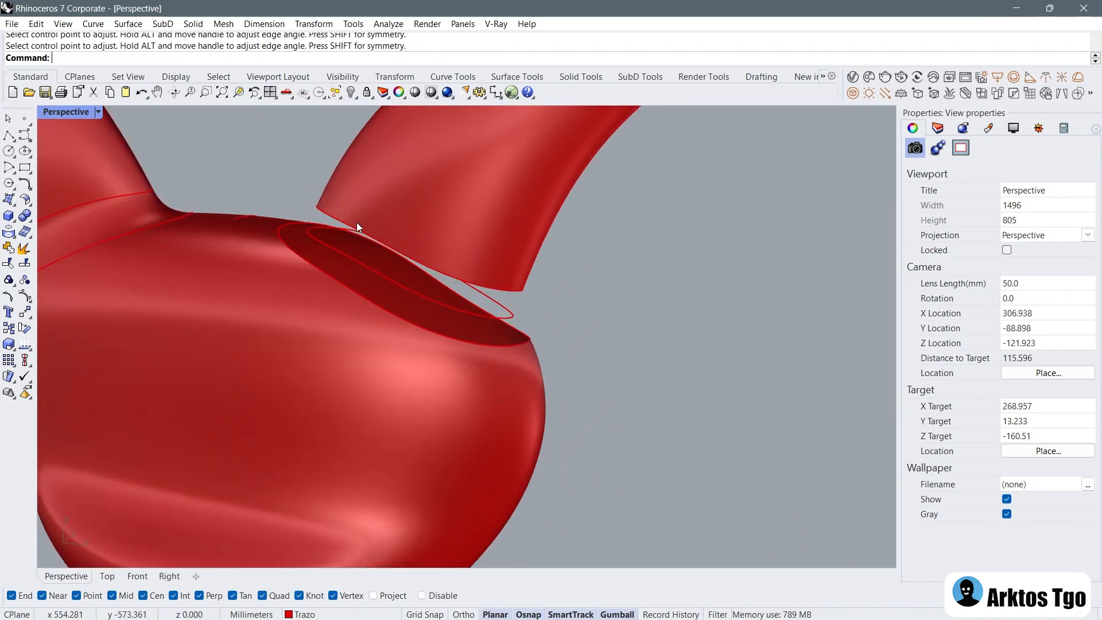
Step: Bridge the gap between the second horn's lower edge and its body opening with Blend Surface
right_click(356, 222)
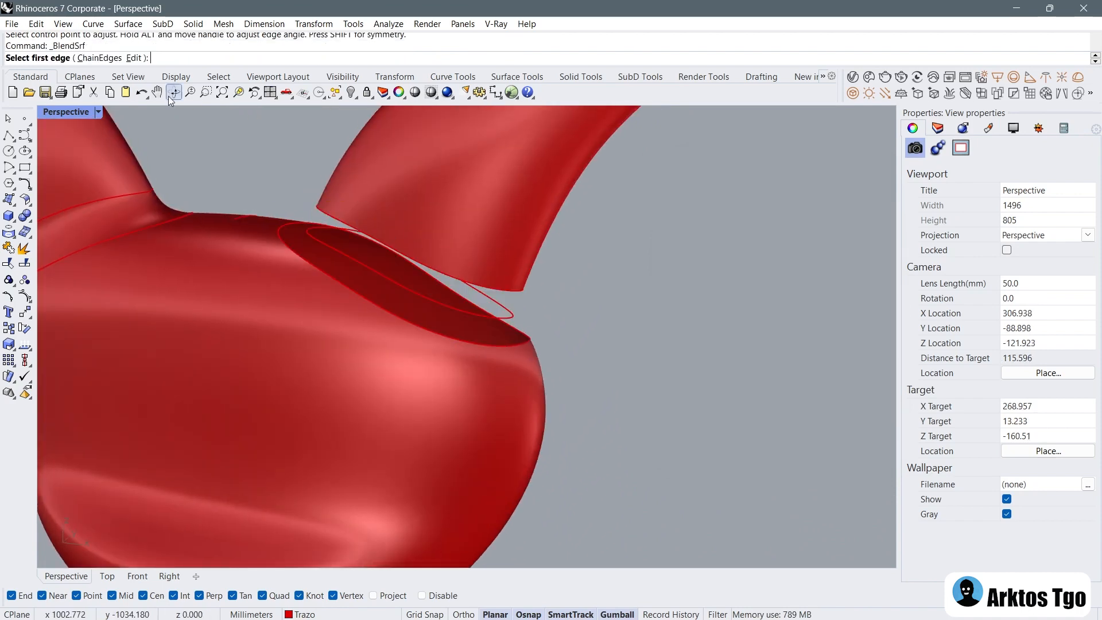
click(101, 58)
click(359, 297)
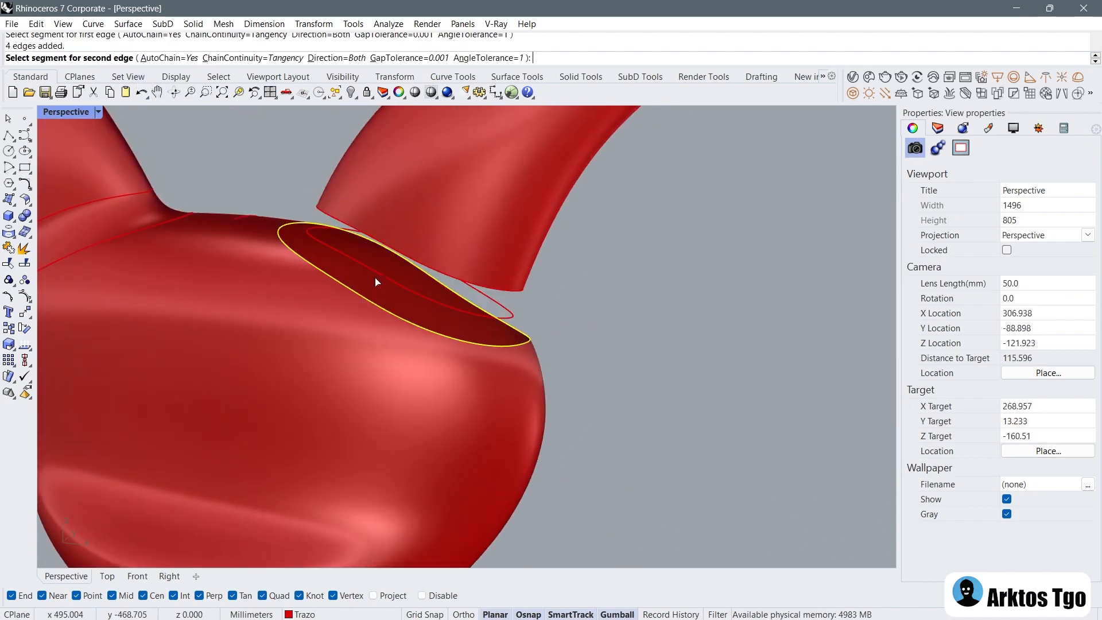
click(388, 255)
key(Return)
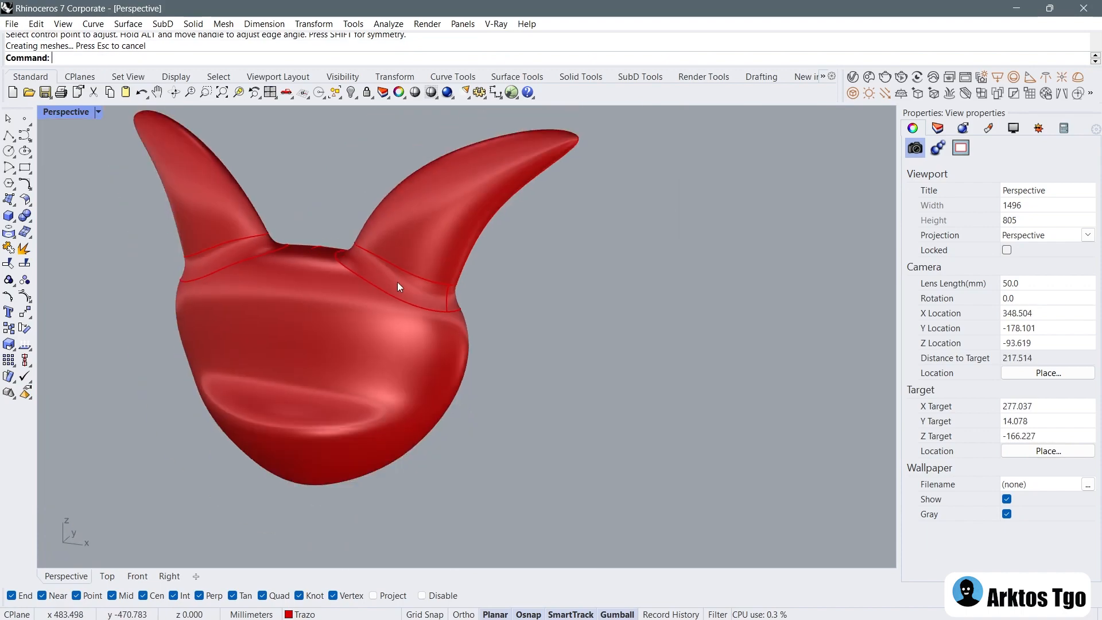
Step: Join the body, both horns and the blend surfaces into one closed polysurface
drag(615, 260, 226, 294)
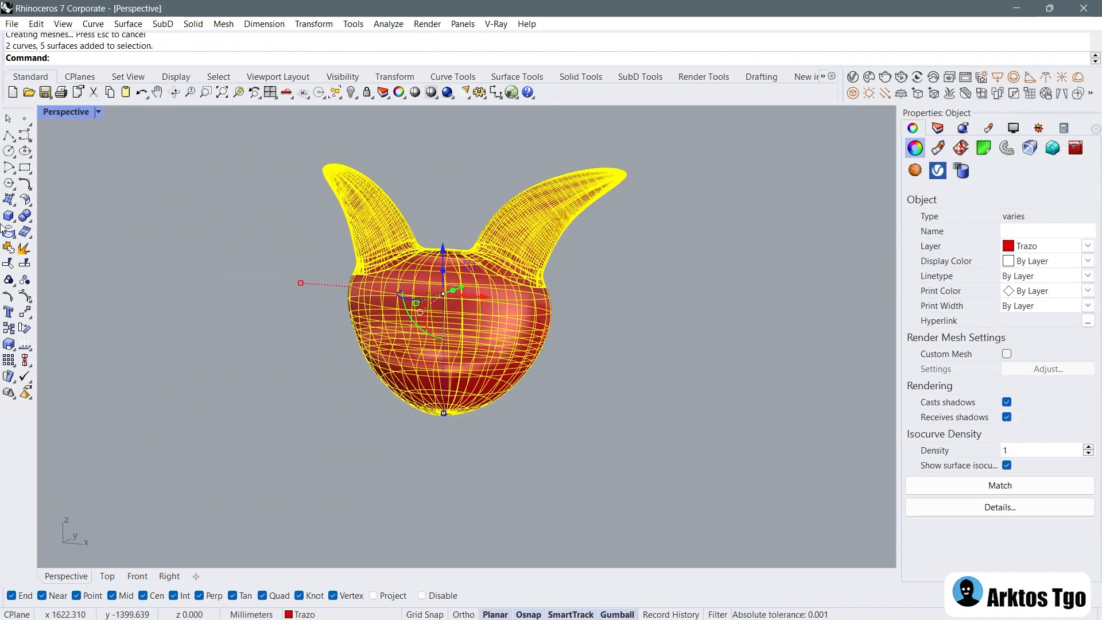
click(8, 248)
right_drag(345, 299, 432, 298)
key(Escape)
scroll(413, 234, up, 3)
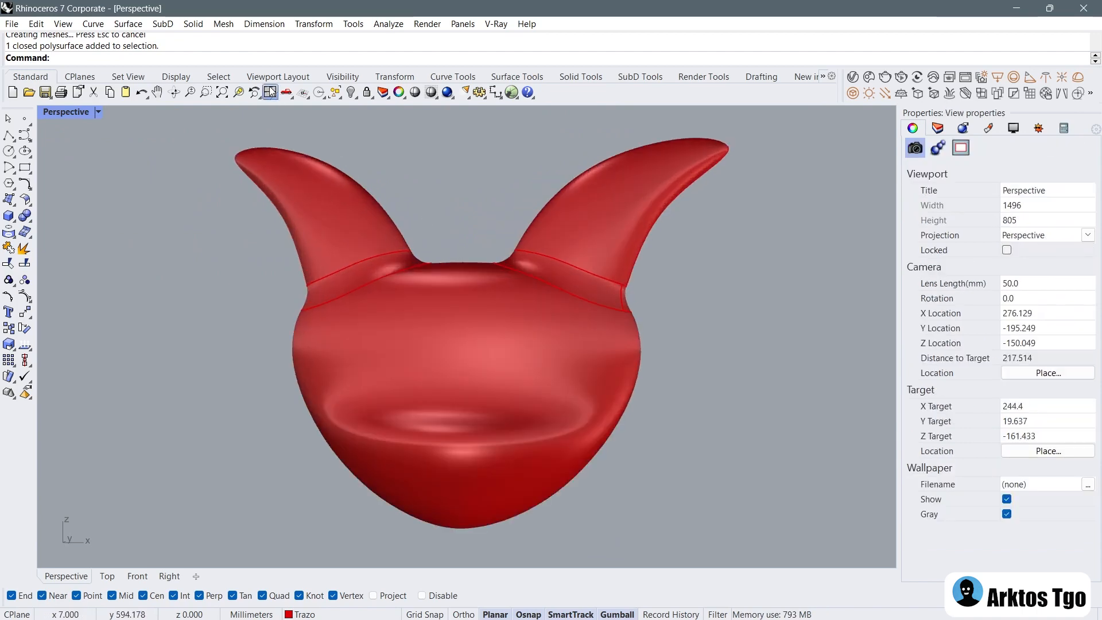
Step: Draw a closed degree-3 curve for an eye outline beside the horned head in the Front view and adjust its placement
click(269, 92)
double_click(54, 345)
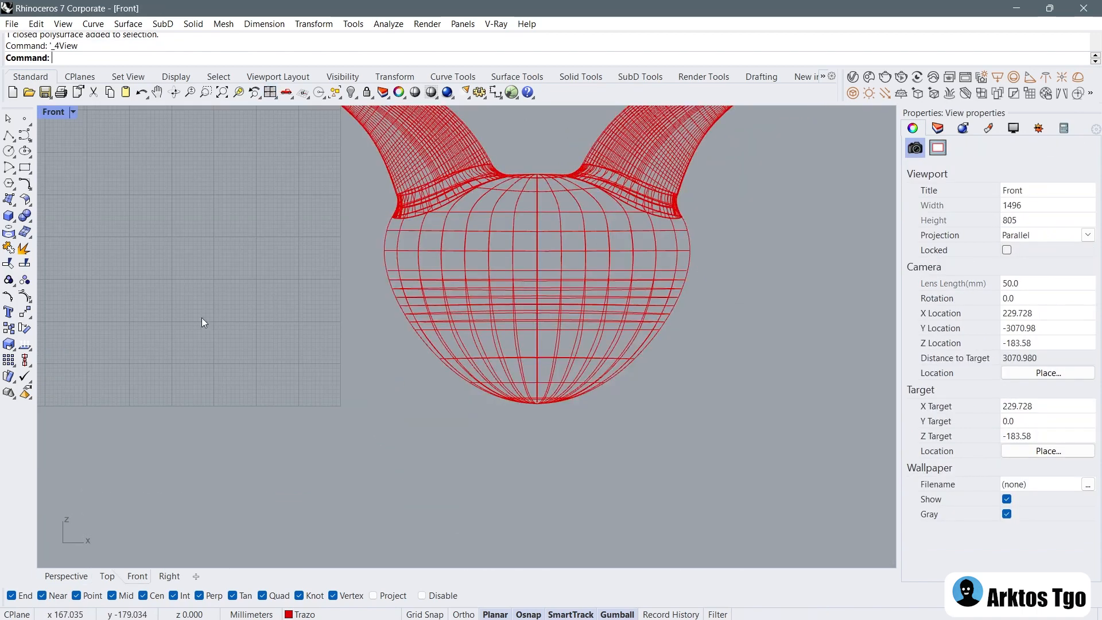
scroll(357, 308, down, 1)
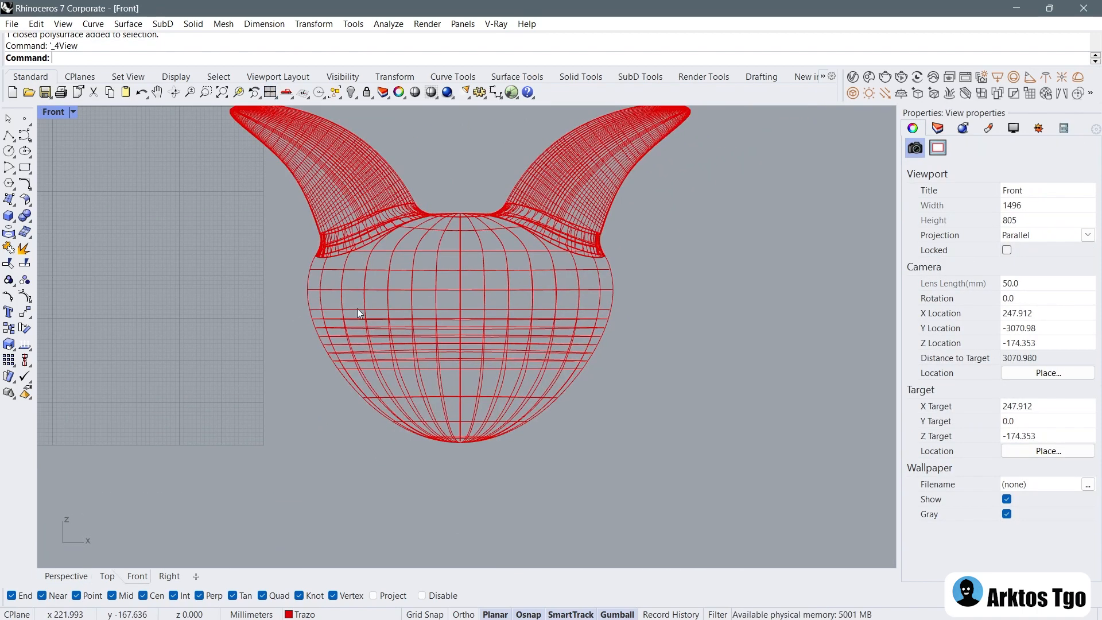
click(25, 135)
click(173, 241)
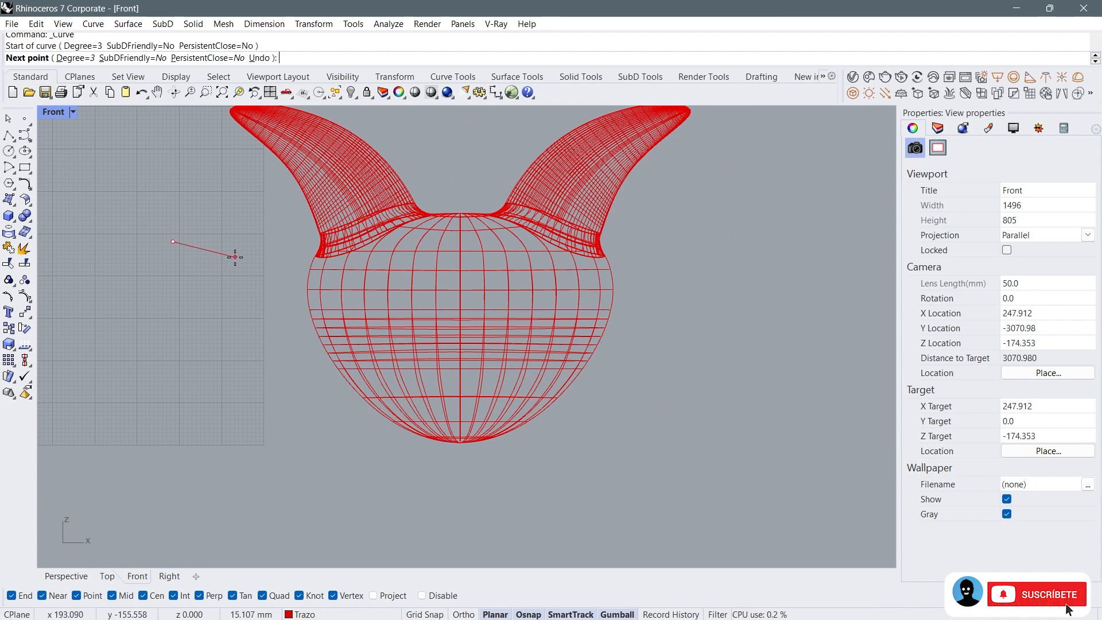
click(260, 318)
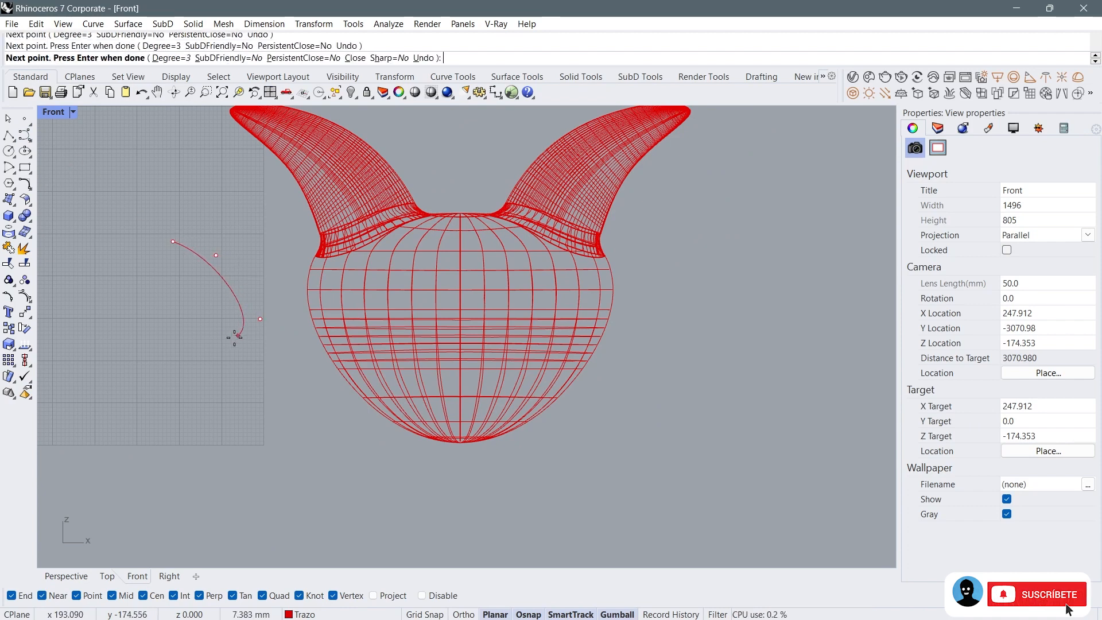
scroll(246, 327, up, 3)
click(286, 331)
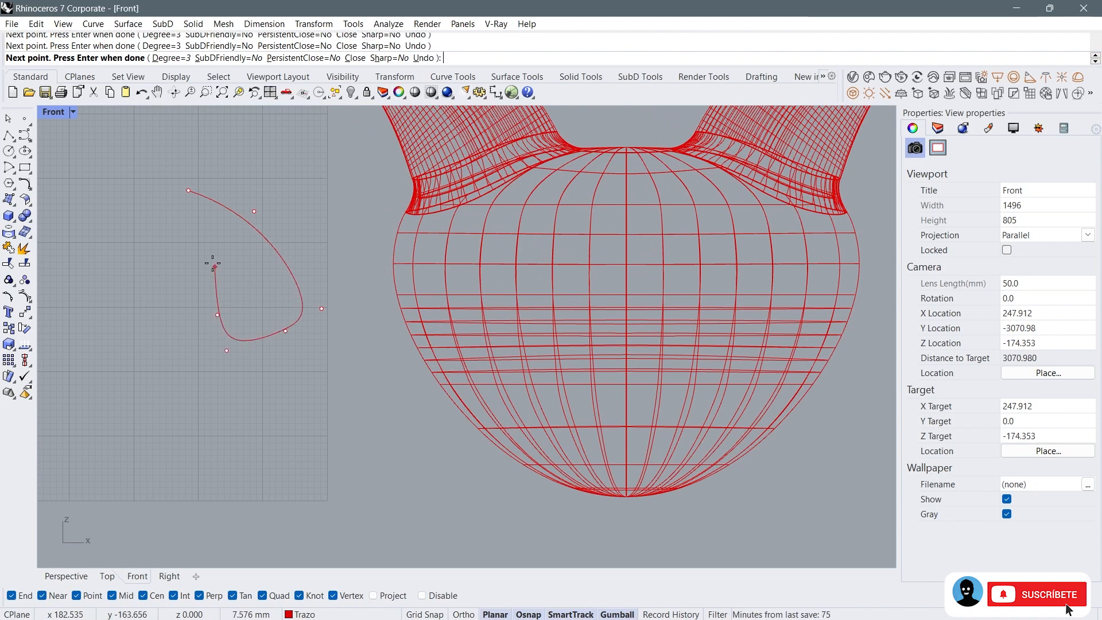
scroll(156, 211, up, 6)
click(155, 211)
click(207, 169)
scroll(209, 178, down, 6)
click(268, 210)
right_drag(270, 210, 232, 210)
drag(253, 237, 277, 221)
drag(213, 276, 243, 274)
Step: Show the eye outline's control points and move them to flatten the upper edge and round the lower end
click(25, 296)
right_drag(184, 185, 164, 228)
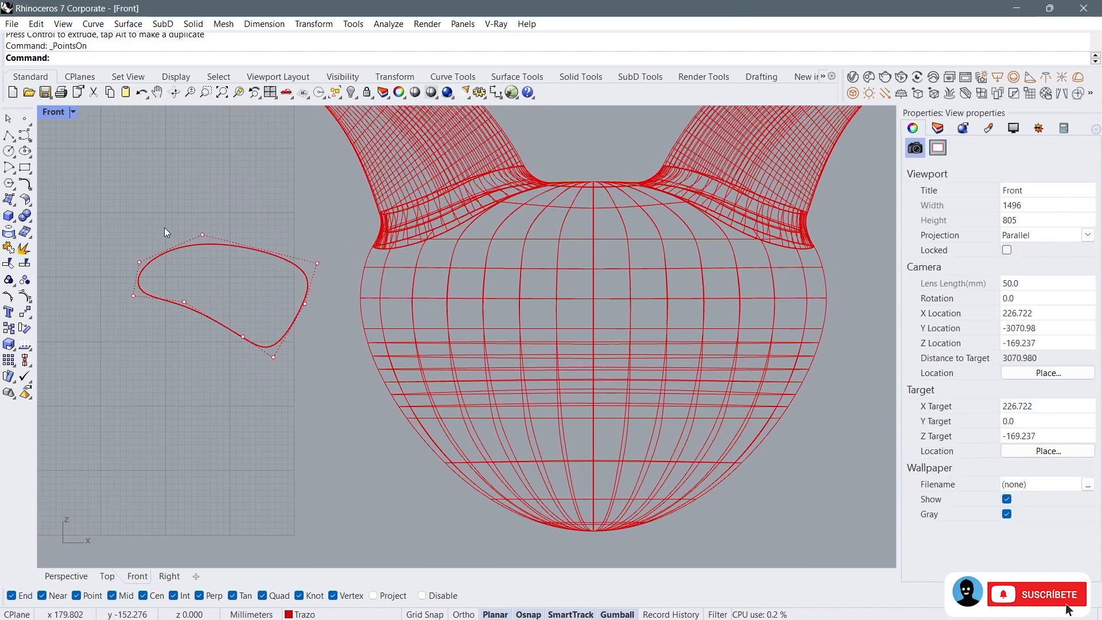
drag(259, 262, 258, 262)
drag(206, 195, 204, 212)
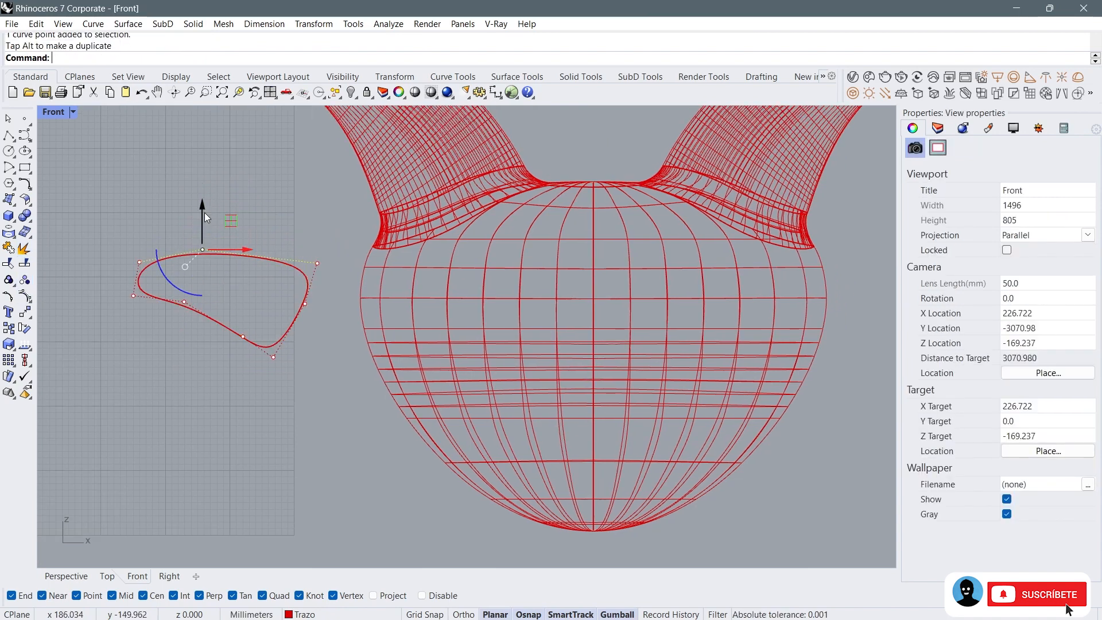
click(306, 303)
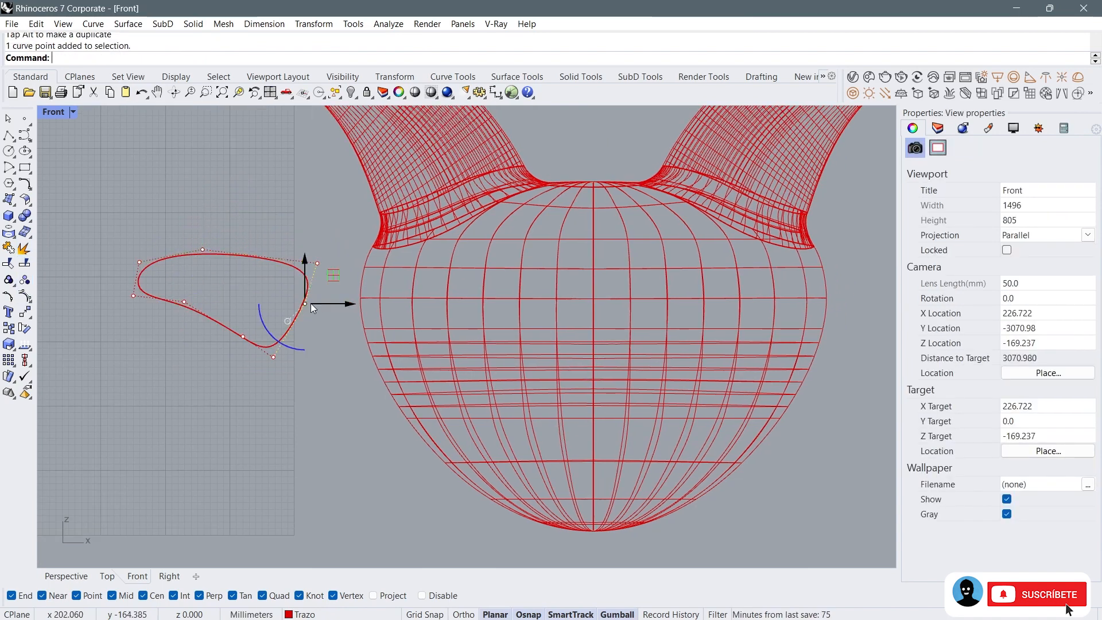
drag(335, 279, 332, 303)
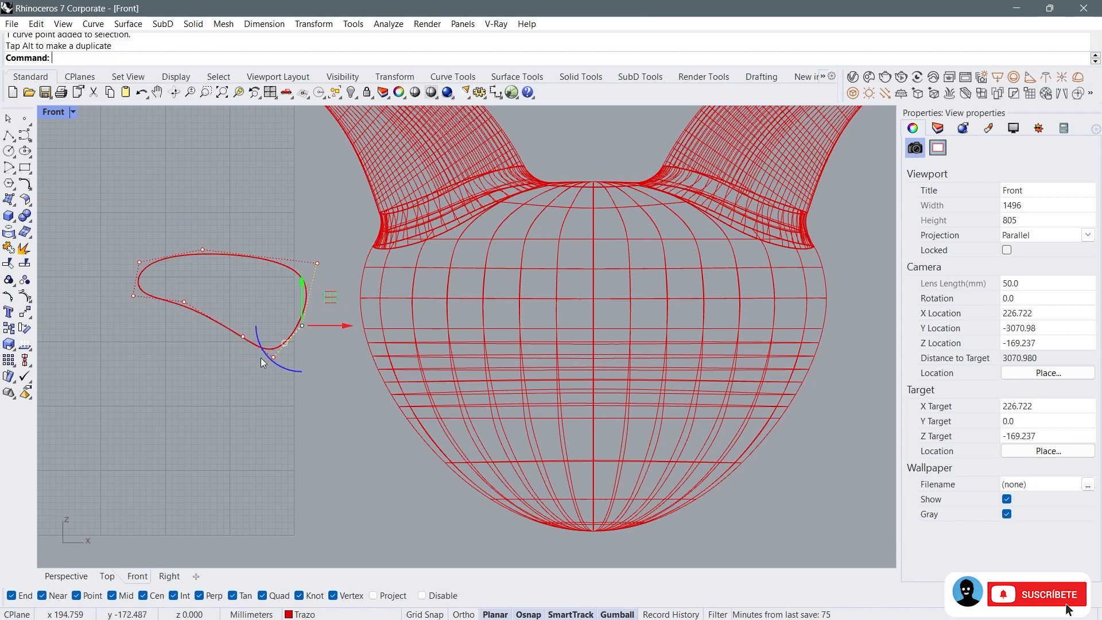
scroll(261, 359, up, 3)
drag(322, 356, 245, 360)
click(231, 324)
drag(255, 324, 249, 324)
right_drag(172, 275, 245, 286)
Step: Refine the eye outline's control points into a slanted, teardrop-like shape and finish point editing
click(138, 272)
drag(139, 232, 139, 217)
drag(115, 198, 212, 239)
click(243, 201)
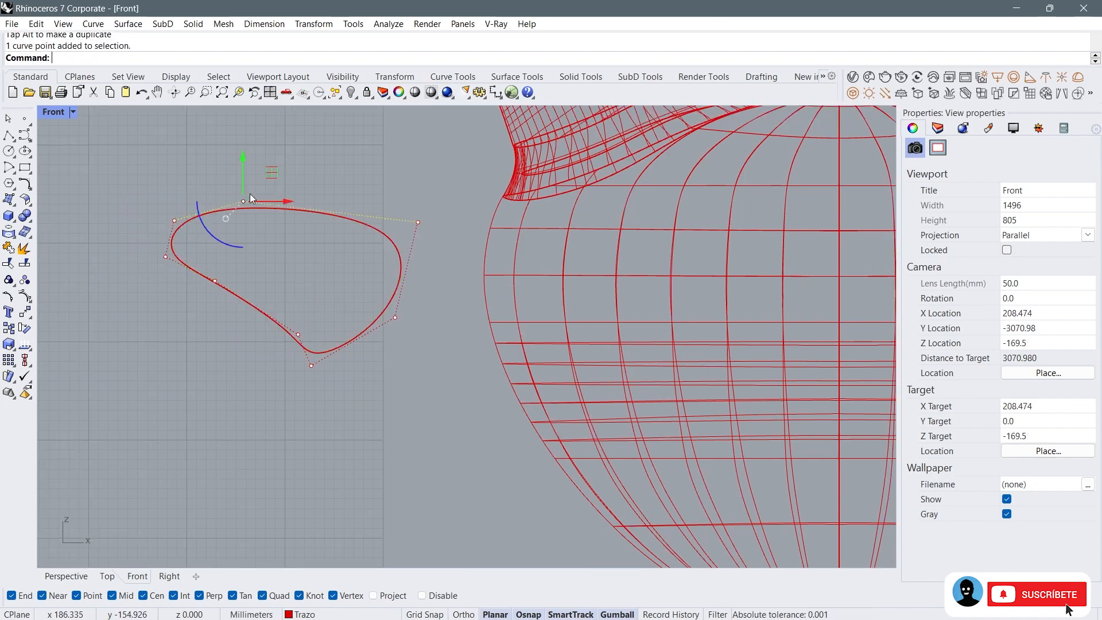
drag(271, 171, 294, 172)
drag(445, 201, 431, 204)
click(395, 317)
drag(424, 290, 390, 293)
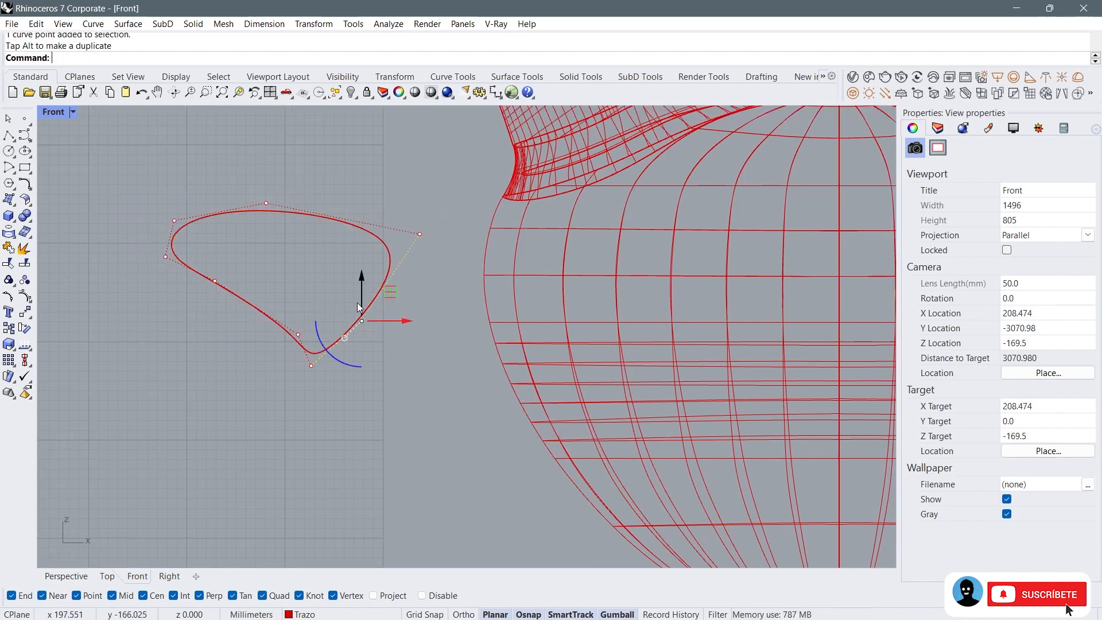
key(Escape)
key(Escape)
Step: Move the eye outline onto one side of the horned head's face and adjust its tilt and position
scroll(384, 302, down, 6)
right_drag(384, 302, 210, 296)
click(208, 265)
drag(184, 261, 405, 274)
scroll(324, 316, up, 2)
drag(323, 315, 380, 308)
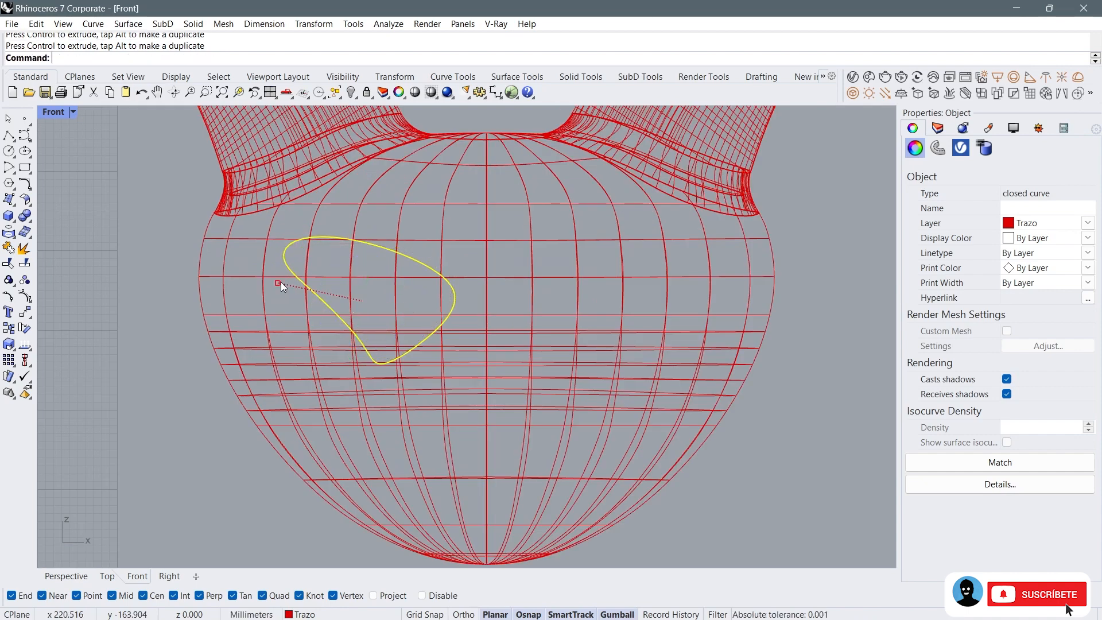
drag(394, 276, 386, 288)
scroll(386, 289, down, 4)
right_drag(384, 292, 327, 252)
Step: Mirror a copy of the eye outline across the head's vertical centre line
click(219, 395)
click(377, 250)
scroll(356, 252, down, 2)
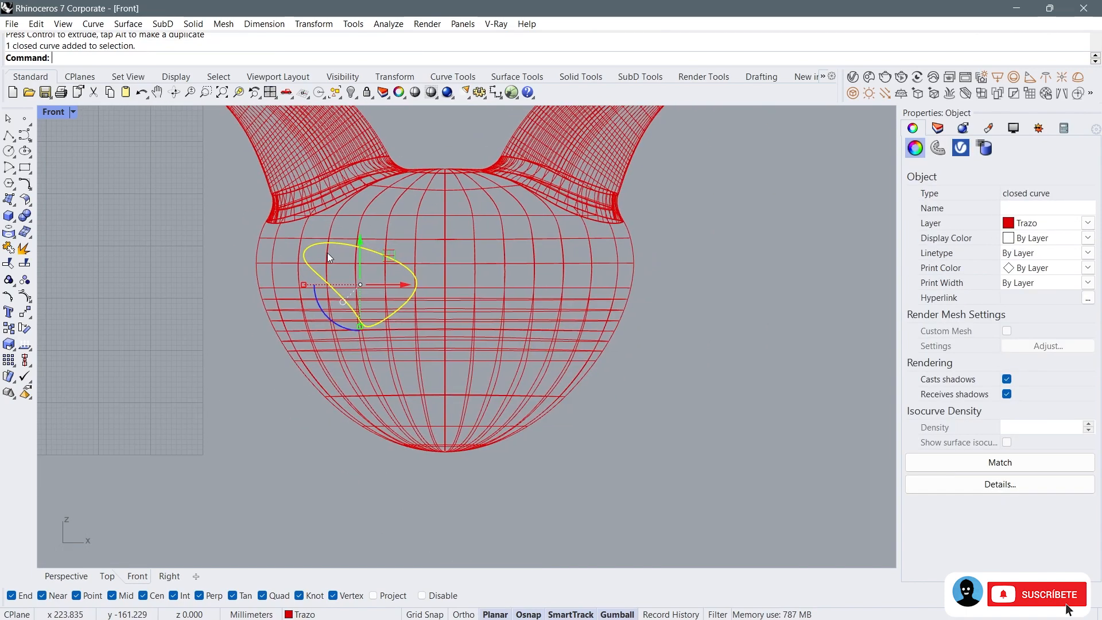
text(irror)
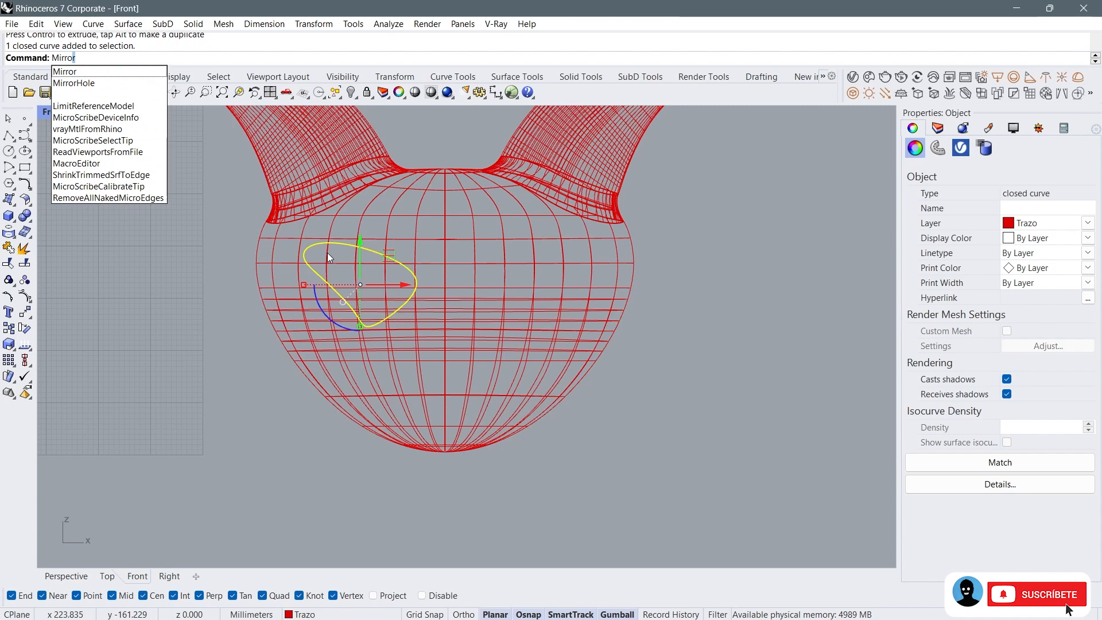
key(Return)
click(446, 165)
click(445, 241)
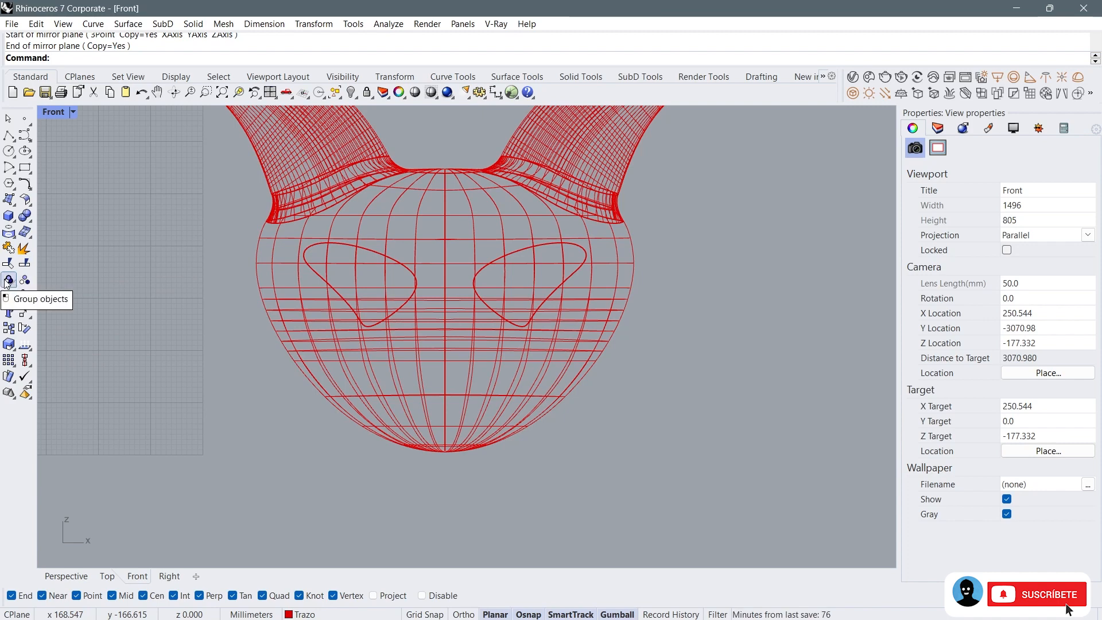
Step: Project both eye outlines onto the horned head from the Front view
click(8, 233)
click(331, 247)
click(469, 261)
key(Return)
click(442, 258)
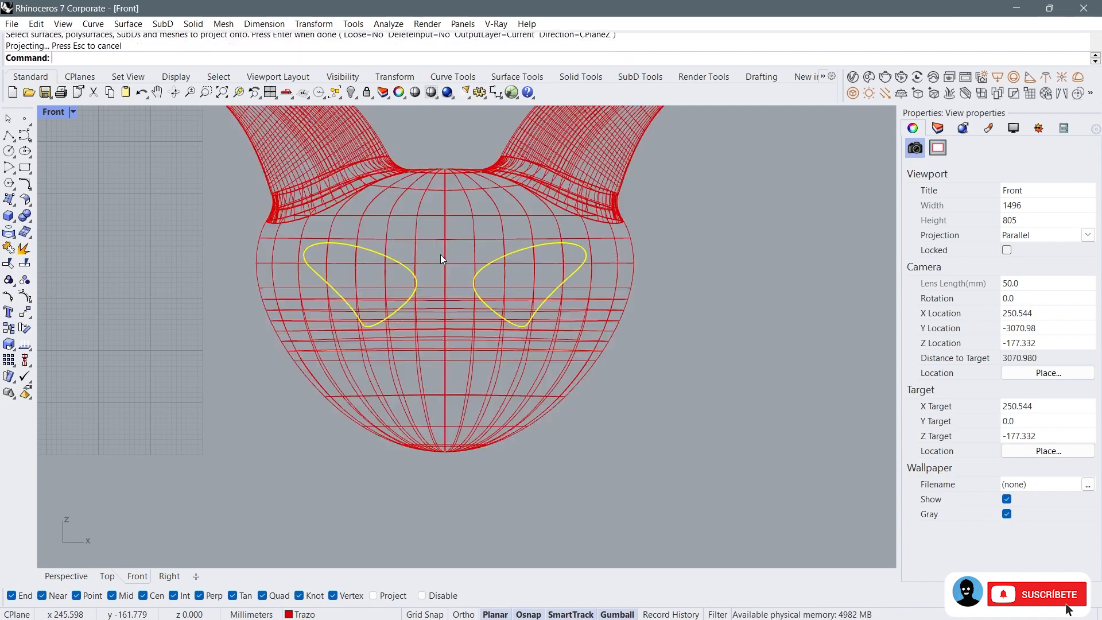
Step: Delete the two projected eye curves on the back of the head, keeping the pair on the face
click(269, 92)
right_drag(655, 306, 600, 219)
scroll(600, 217, up, 2)
ctrl+drag(597, 202, 673, 272)
right_drag(672, 271, 738, 235)
key(Delete)
scroll(712, 230, up, 6)
double_click(492, 113)
right_drag(491, 121, 327, 347)
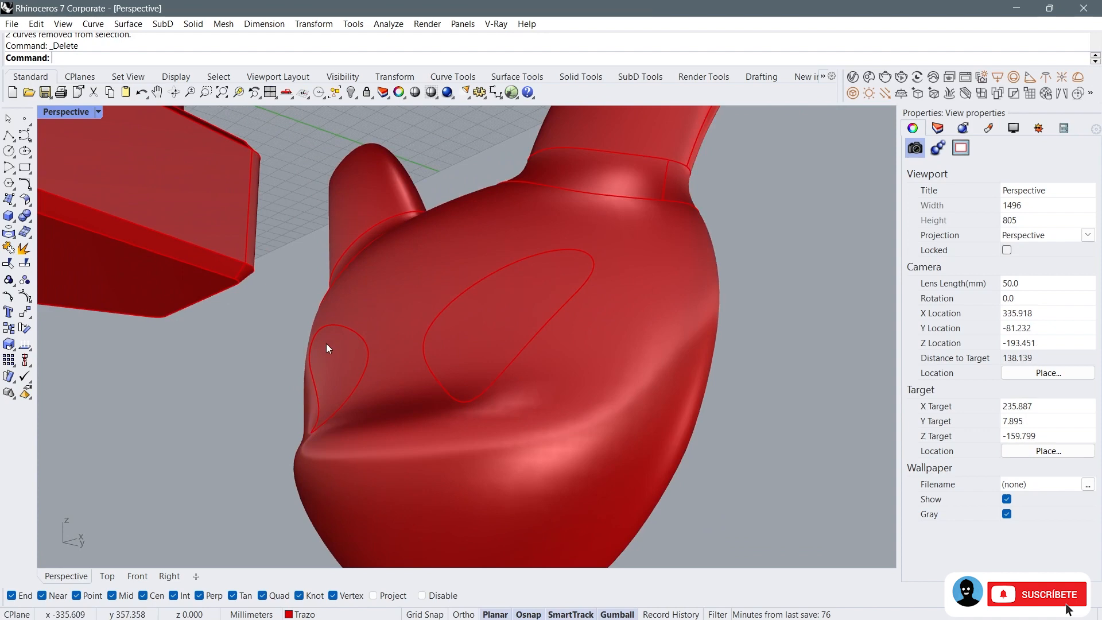
Step: Split the horned head using the two projected eye outlines as cutting objects
click(24, 264)
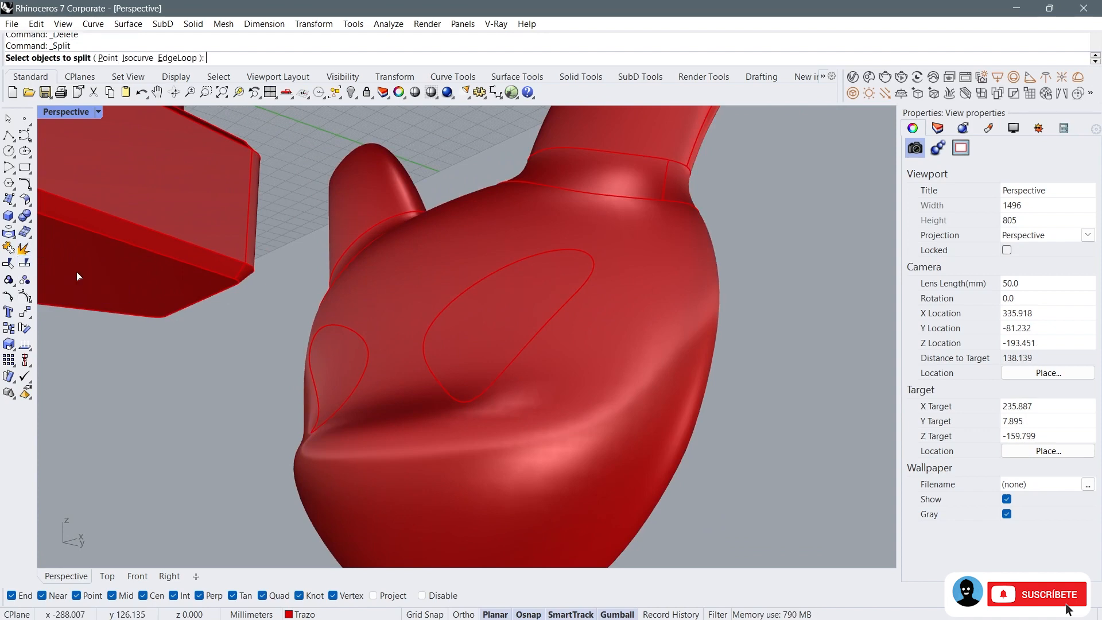
click(367, 324)
key(Return)
click(364, 339)
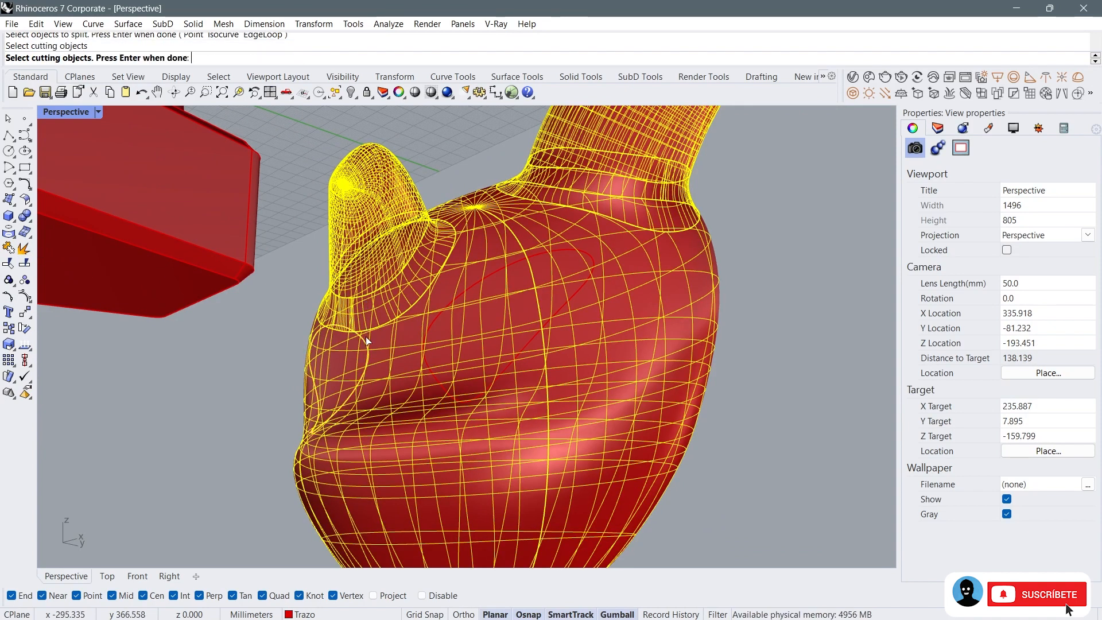
click(425, 338)
key(Return)
Step: Group the two split eye surfaces
click(461, 338)
shift+click(353, 348)
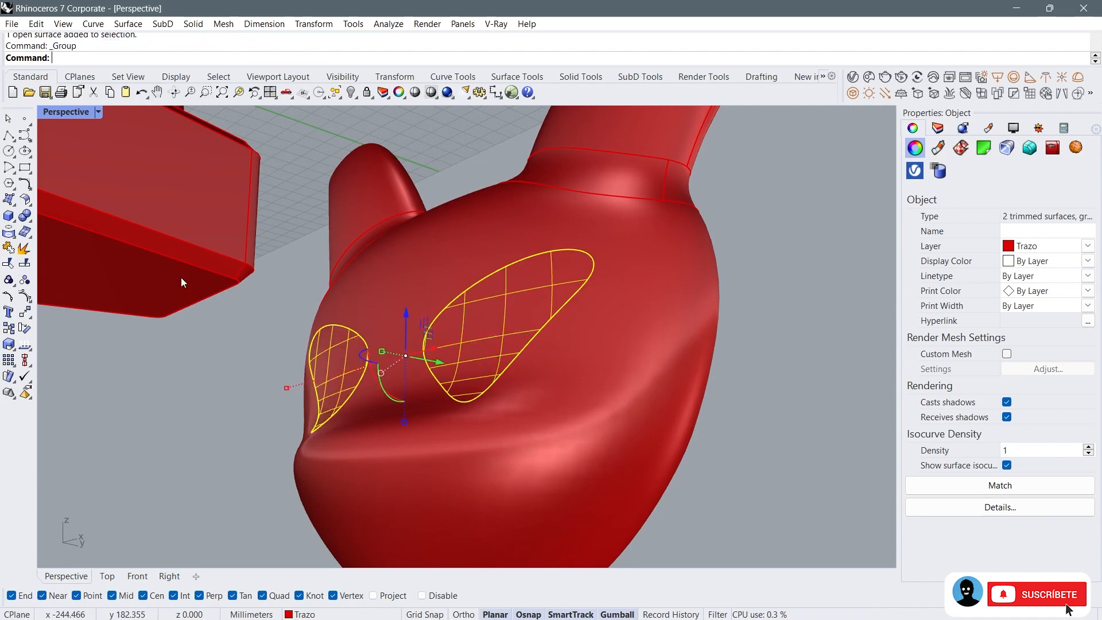
key(Escape)
Step: Select the whole horned head with its curves and align its centre to 0
scroll(337, 349, down, 8)
right_drag(402, 333, 511, 344)
drag(643, 408, 436, 246)
click(270, 93)
scroll(224, 456, up, 2)
click(24, 358)
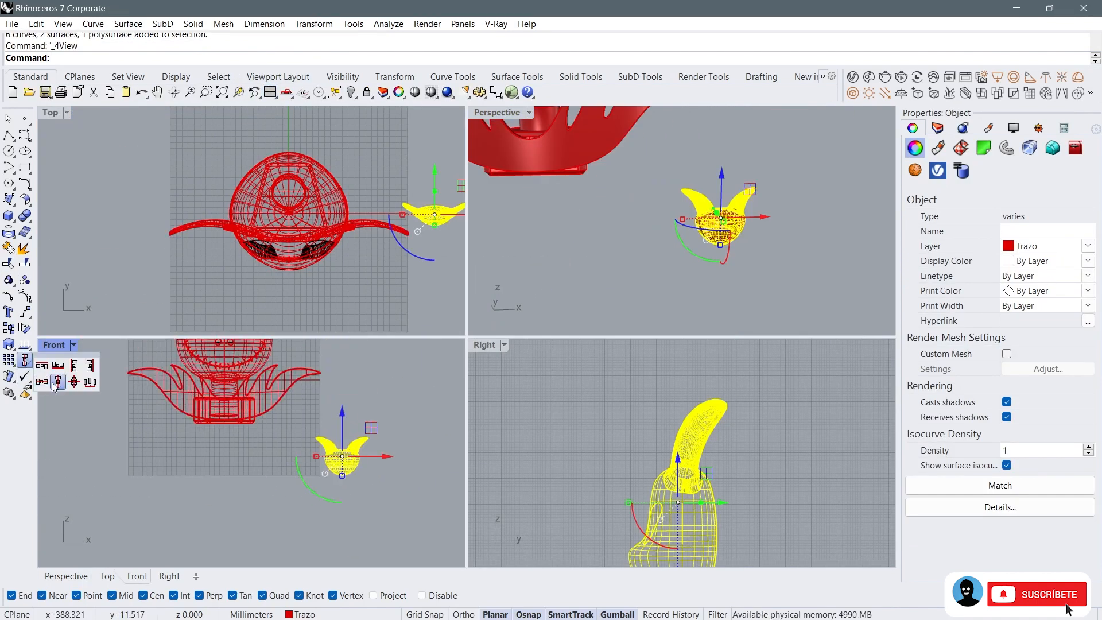
click(57, 373)
text(0)
key(Return)
Step: Move the horned head onto the base below the character's neck in the Front view and scale it up uniformly
scroll(199, 477, up, 3)
drag(235, 472, 206, 377)
scroll(204, 375, up, 4)
shift+drag(147, 429, 166, 429)
scroll(425, 468, down, 4)
scroll(562, 413, down, 6)
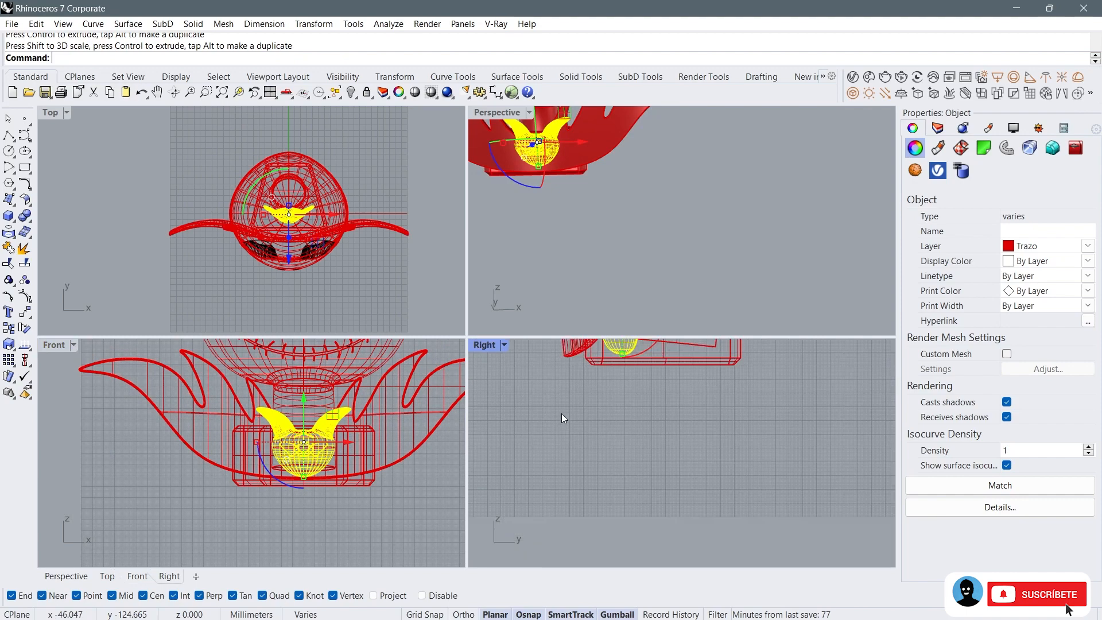
Step: Move the horned head with its eyes and curves forward to the front of the wing plate in the Right view
right_drag(579, 415, 580, 465)
key(Escape)
drag(245, 537, 356, 399)
scroll(359, 395, up, 6)
scroll(564, 392, up, 4)
drag(585, 404, 521, 405)
key(Escape)
Step: Select all curves in the model and hide them
click(522, 118)
double_click(522, 118)
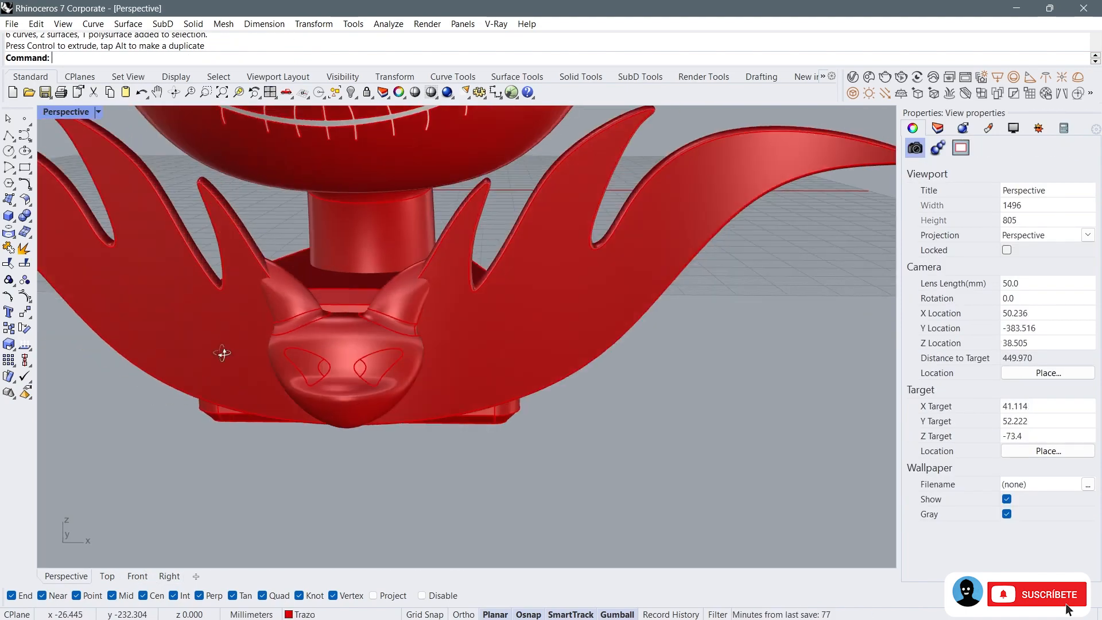
scroll(237, 353, up, 5)
click(337, 99)
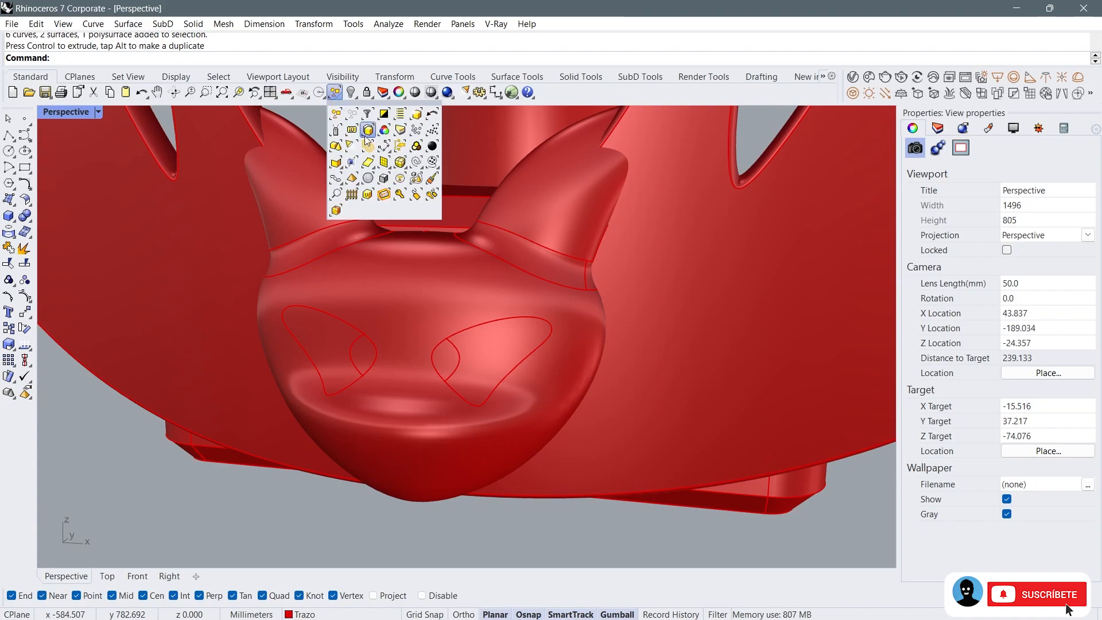
click(413, 165)
key(ctrl+h)
Step: Select the horned head and its eyes and move them slightly back toward the wing plate in the Right view
scroll(374, 275, down, 8)
right_drag(436, 345, 367, 327)
drag(350, 304, 413, 356)
shift+click(390, 376)
right_drag(390, 376, 321, 367)
click(271, 93)
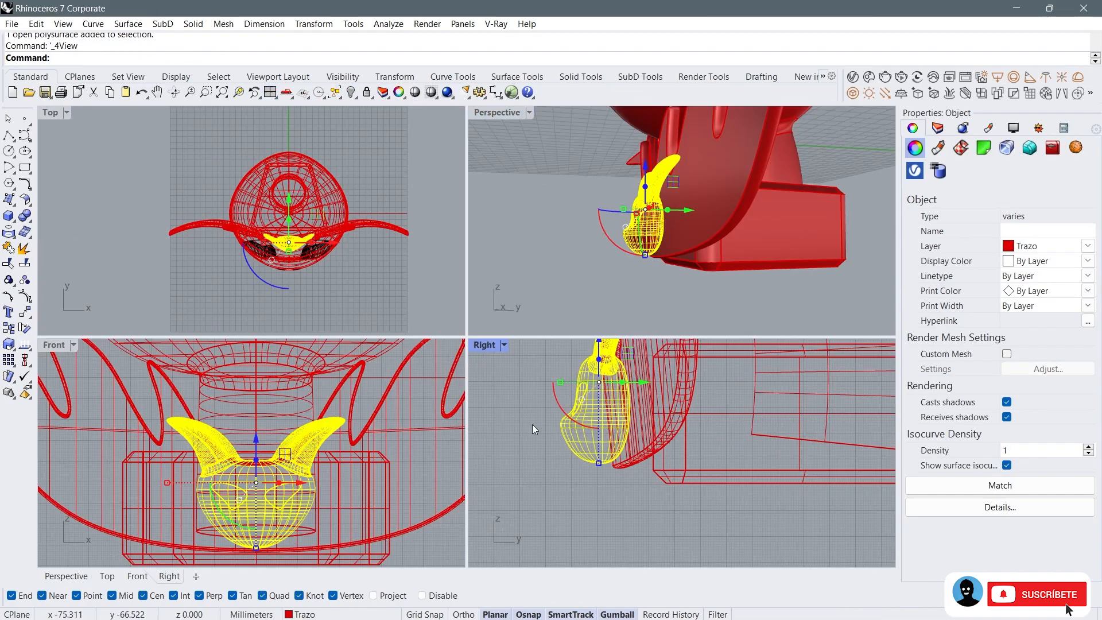
drag(638, 382, 644, 383)
click(540, 436)
right_drag(580, 247, 647, 229)
double_click(497, 113)
Step: Reselect the horned head parts and nudge them against the wing plate in the Perspective view
click(548, 367)
shift+drag(471, 355, 637, 425)
scroll(534, 344, up, 3)
right_drag(374, 381, 562, 368)
mouse_move(562, 368)
mouse_down()
mouse_move(548, 343)
mouse_move(558, 363)
mouse_up()
click(401, 378)
right_drag(401, 378, 637, 395)
scroll(459, 396, down, 6)
scroll(503, 374, down, 4)
right_drag(516, 367, 498, 396)
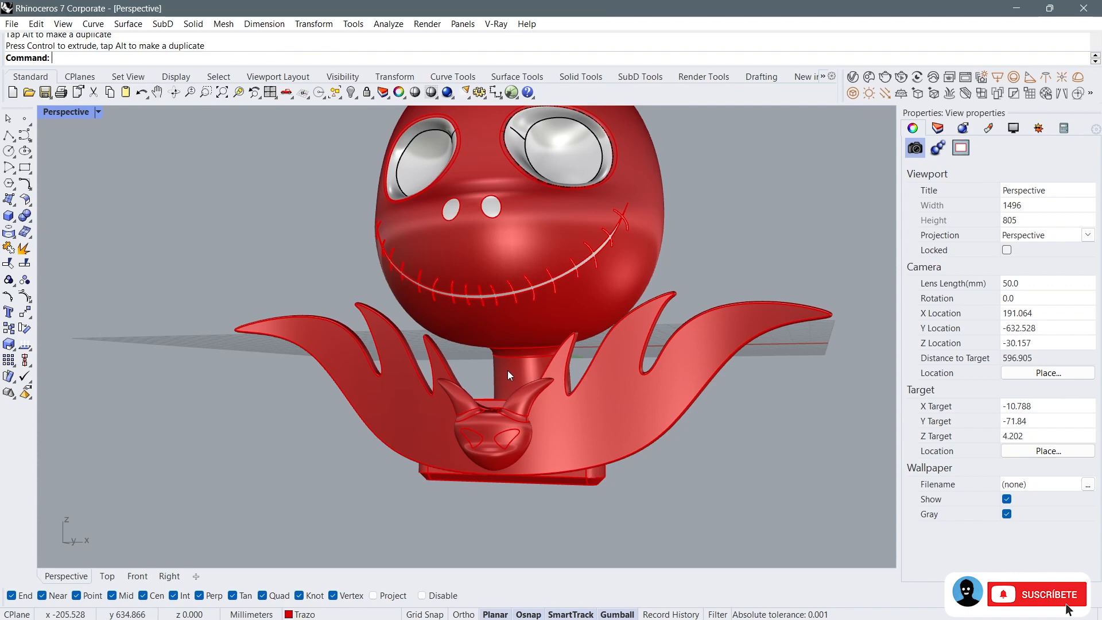
Step: Select the horned head's two eye surfaces and give them a new Custom material
scroll(459, 431, up, 8)
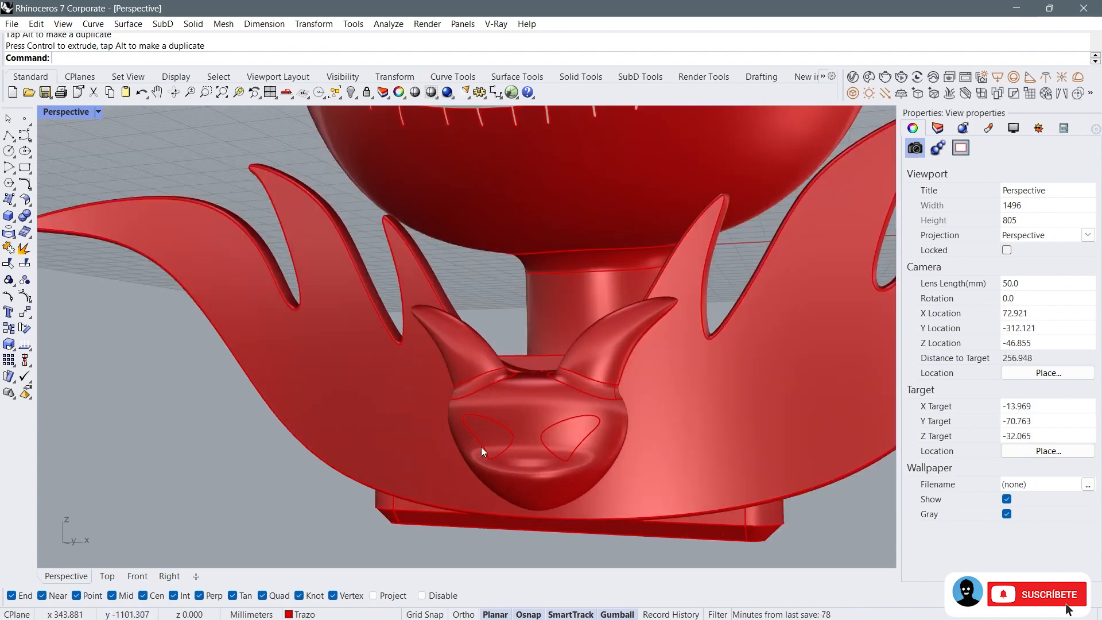
click(481, 447)
right_drag(729, 327, 786, 281)
scroll(786, 280, down, 3)
scroll(625, 276, down, 8)
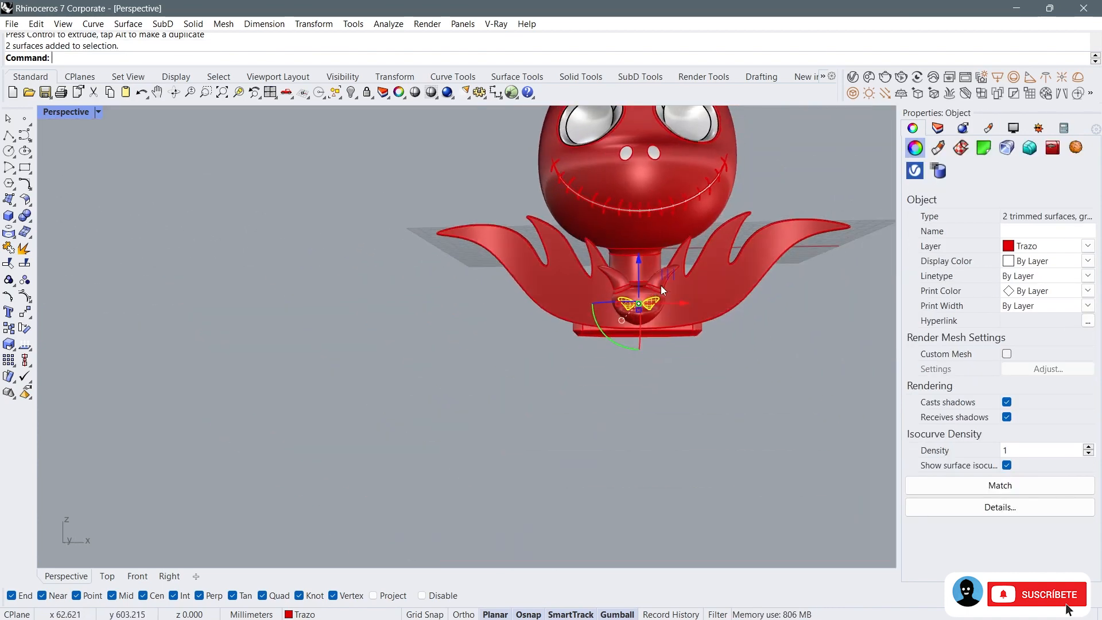
scroll(616, 319, up, 8)
scroll(562, 324, down, 2)
scroll(486, 366, up, 5)
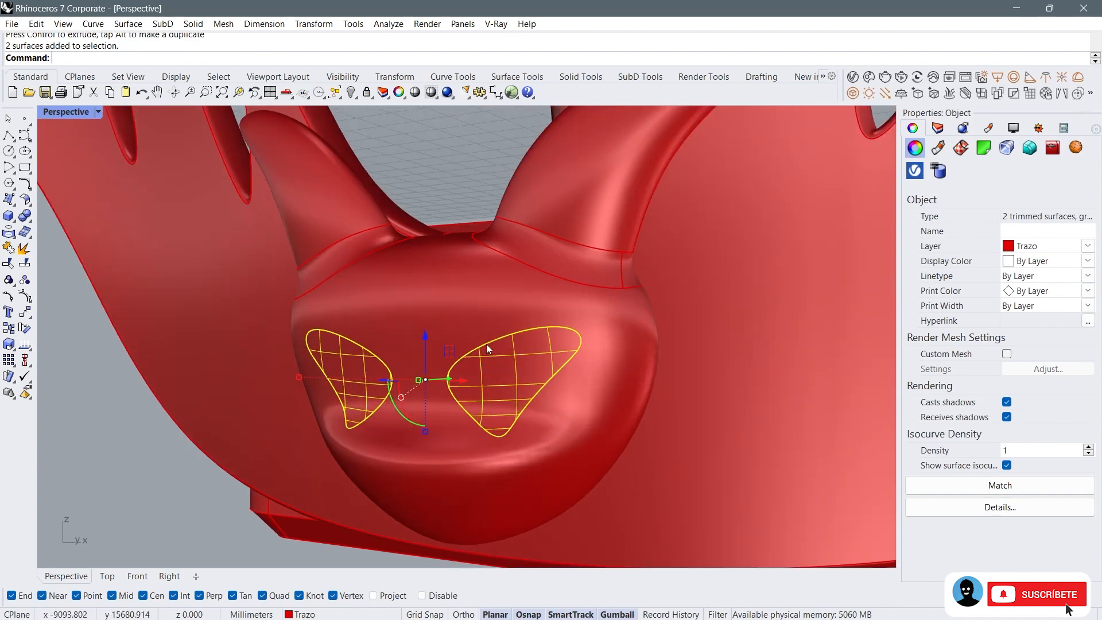
click(937, 149)
click(975, 226)
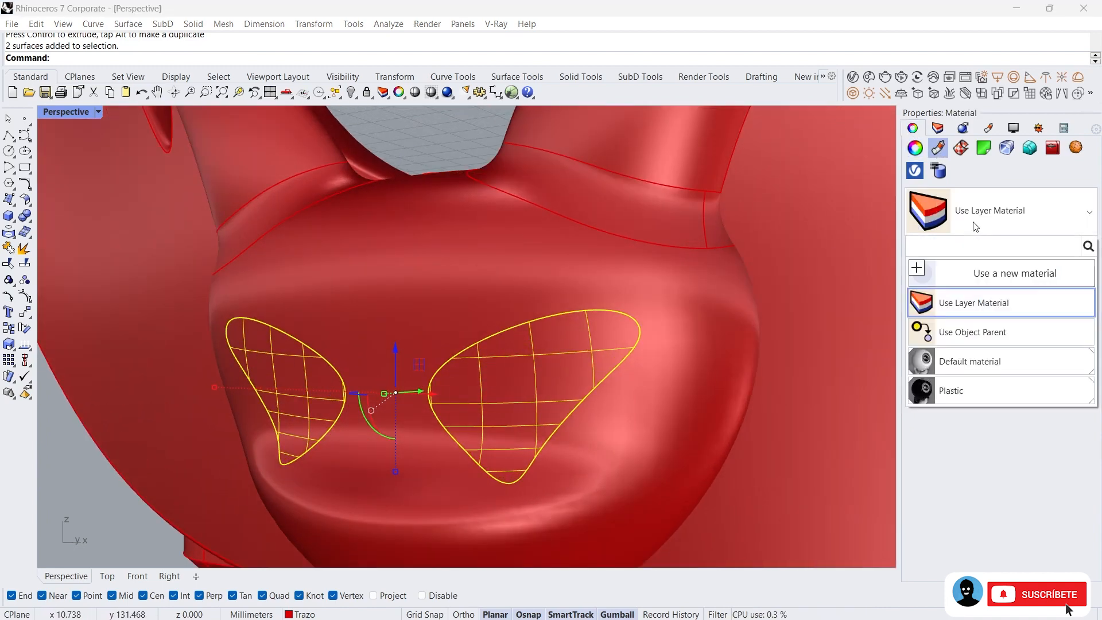
click(946, 276)
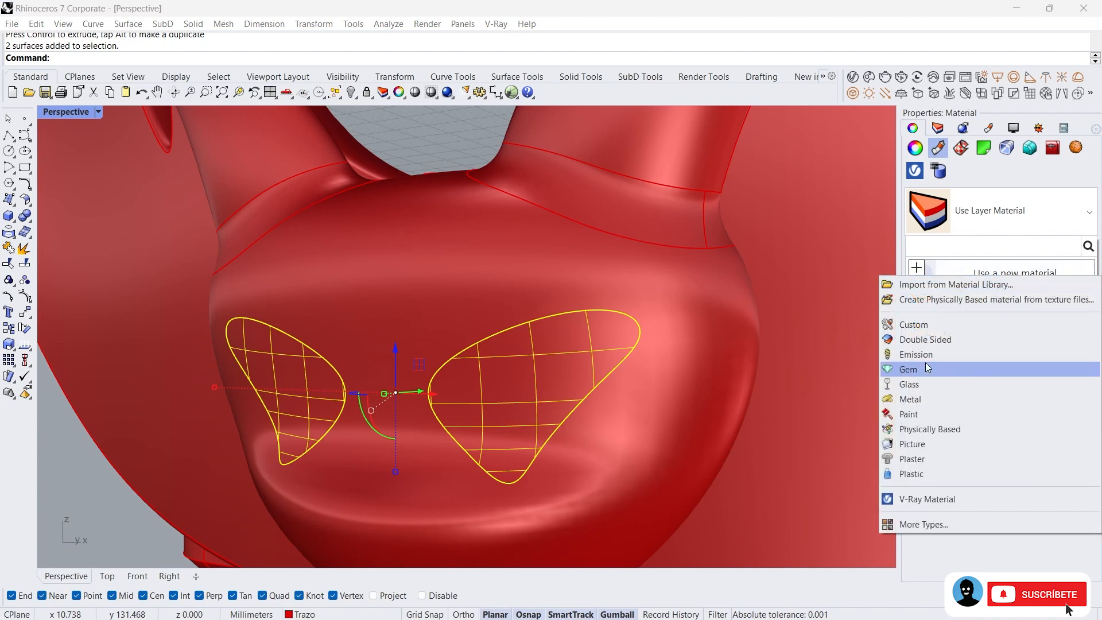
click(946, 324)
Step: Set the eye material's base color to the light mint green #98FFD2
scroll(1001, 455, down, 5)
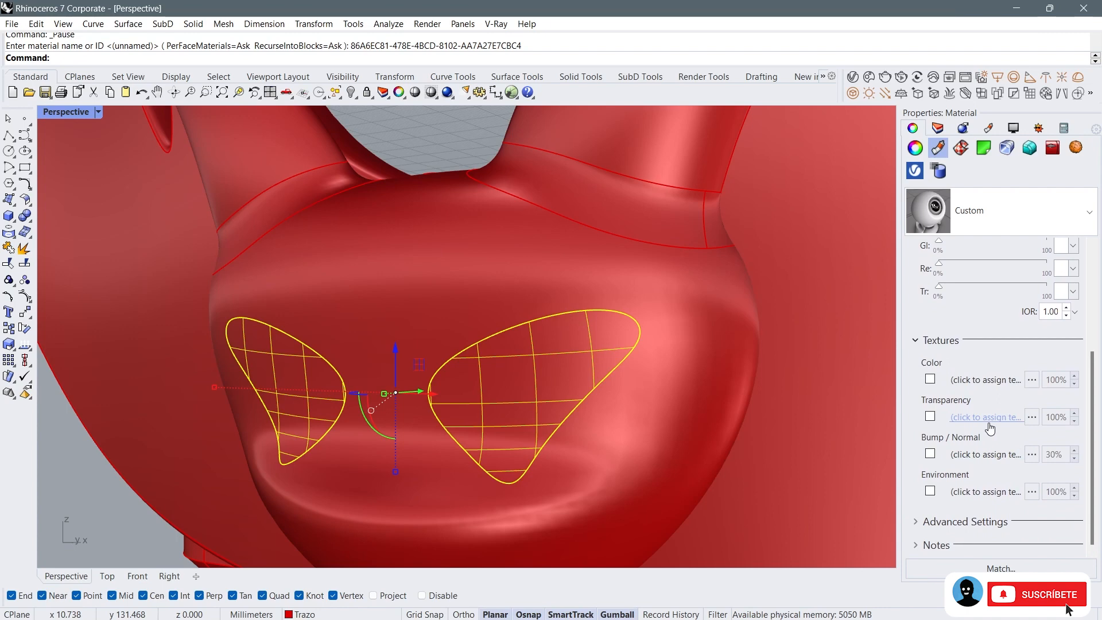
scroll(1101, 380, up, 5)
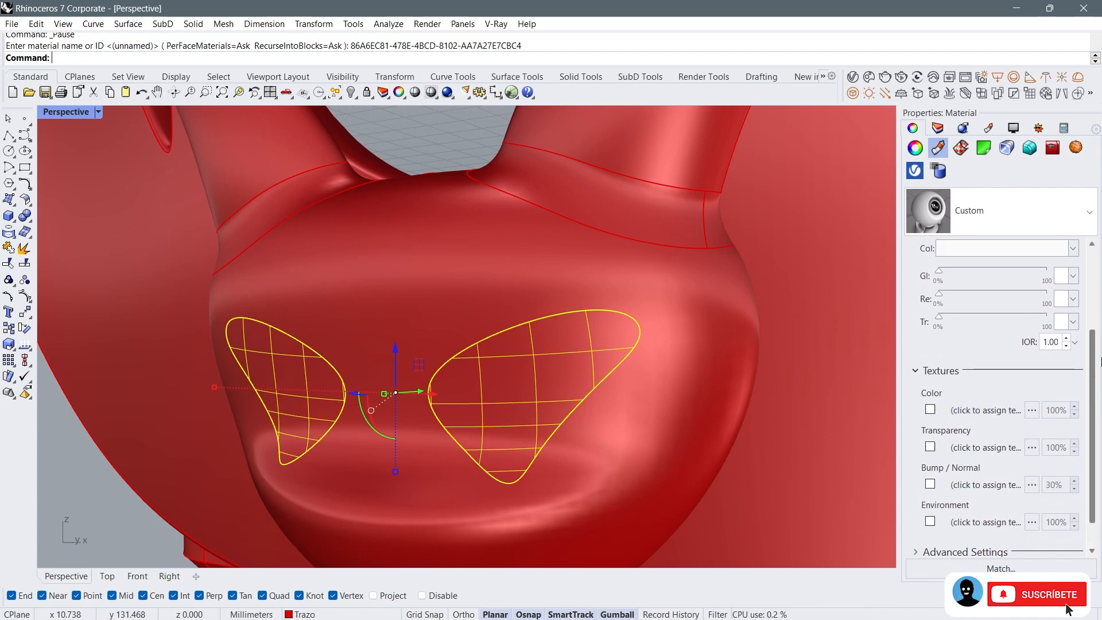
click(950, 390)
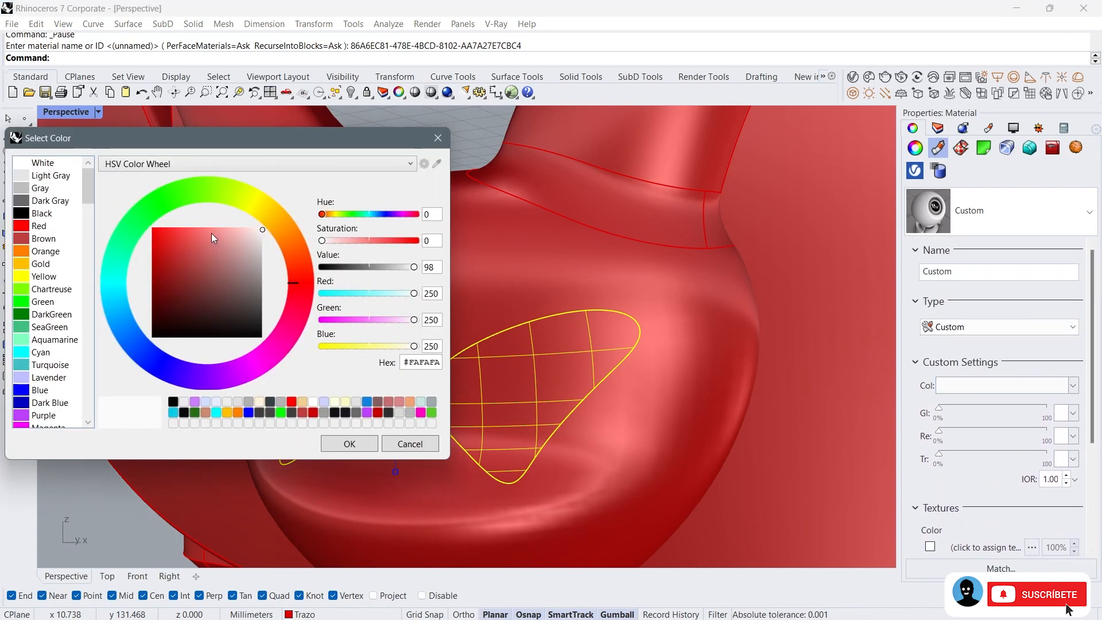
click(209, 232)
click(85, 278)
click(119, 282)
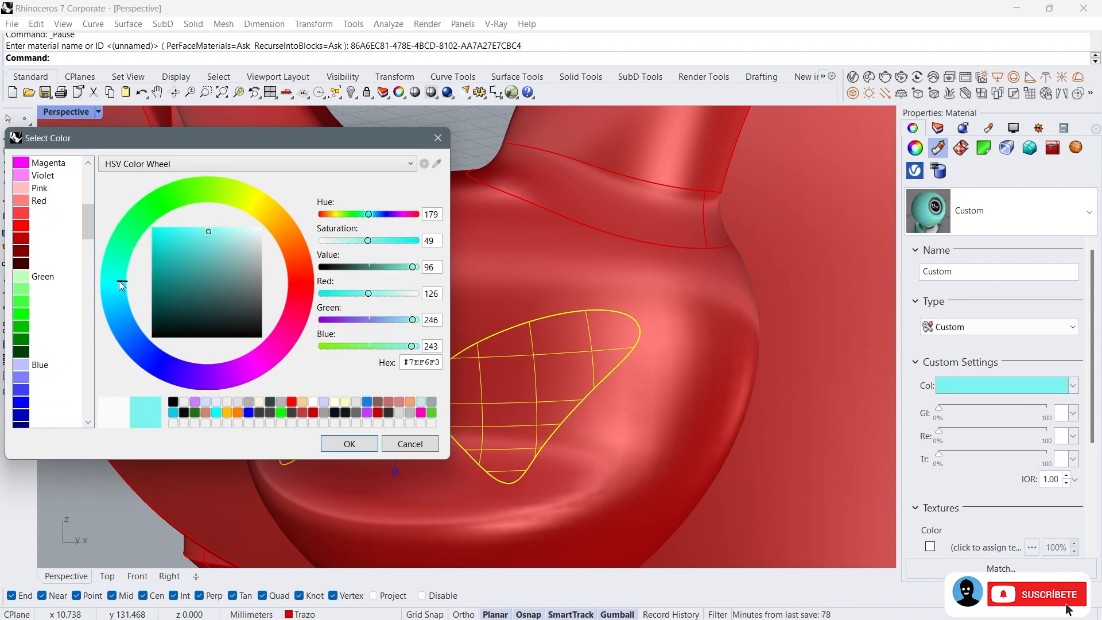
click(119, 302)
click(125, 242)
drag(211, 236, 217, 227)
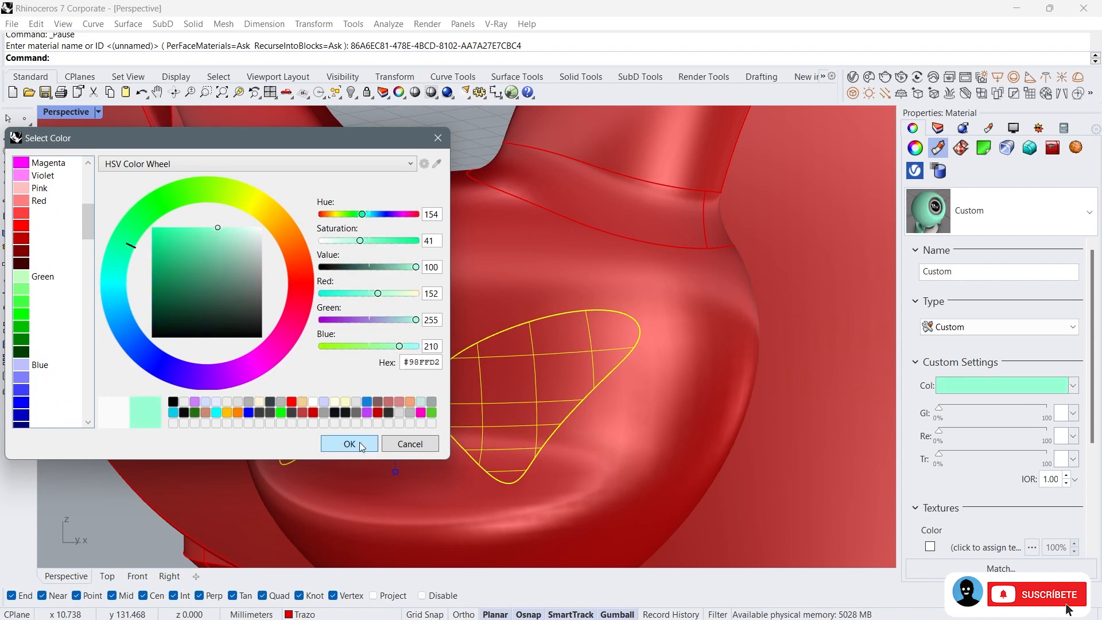
click(359, 443)
Step: Set the eye material's emission color in its advanced settings to the bright turquoise #00FFC5
scroll(1089, 388, down, 5)
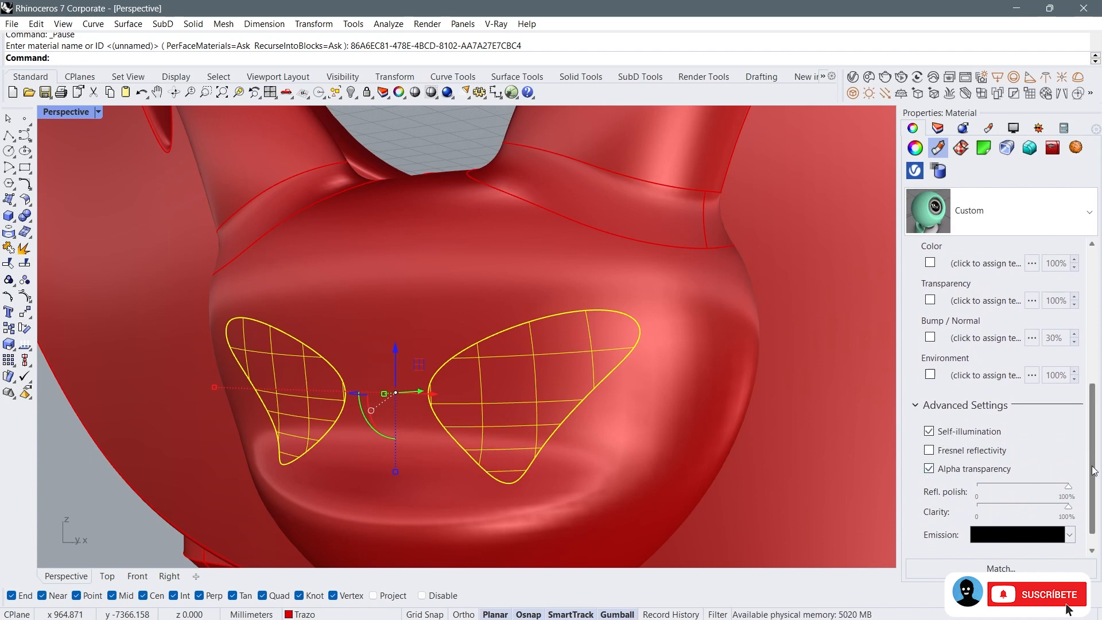
scroll(1093, 469, down, 1)
click(986, 515)
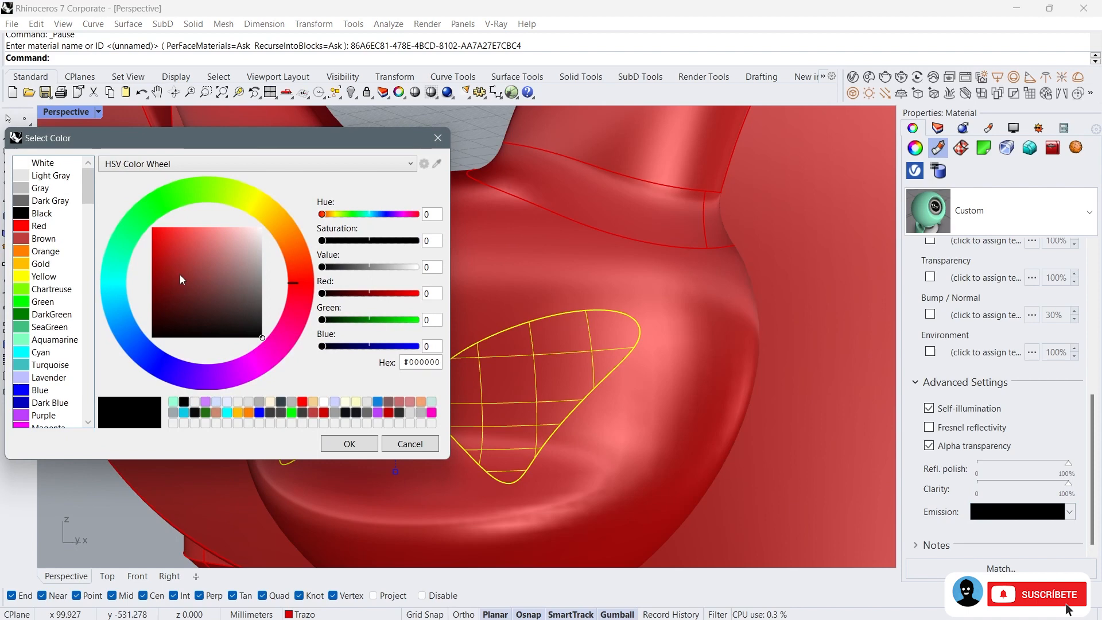
click(137, 332)
mouse_move(137, 330)
mouse_down()
mouse_move(111, 301)
mouse_move(118, 308)
mouse_move(116, 267)
mouse_up()
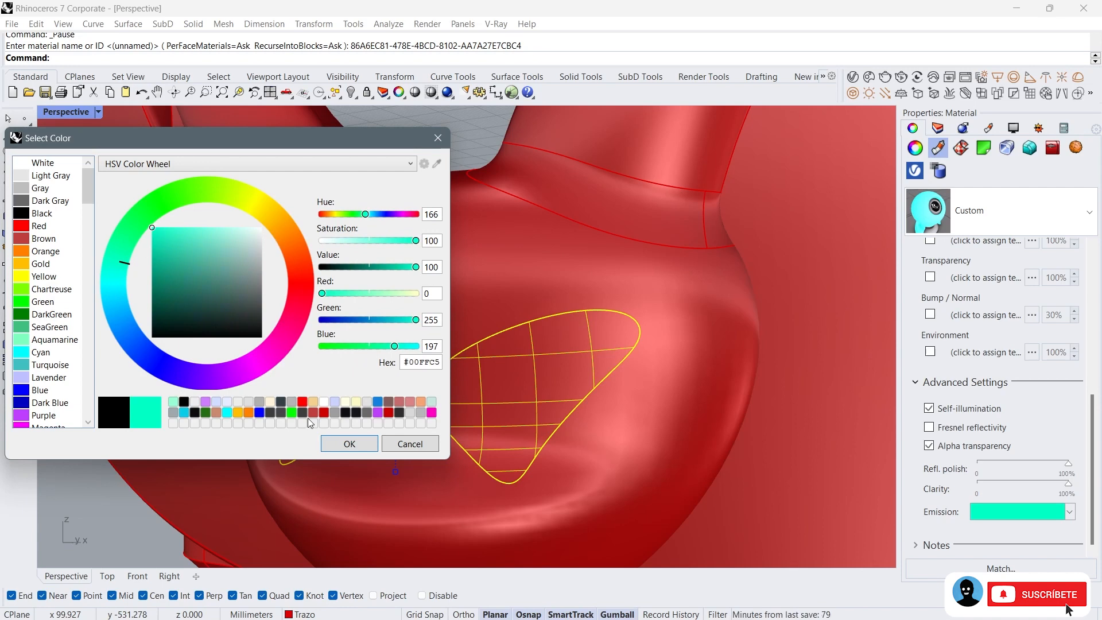
click(355, 443)
Step: Deselect the eyes and switch the Perspective view to the Rendered display mode
scroll(457, 360, down, 12)
click(278, 387)
click(99, 114)
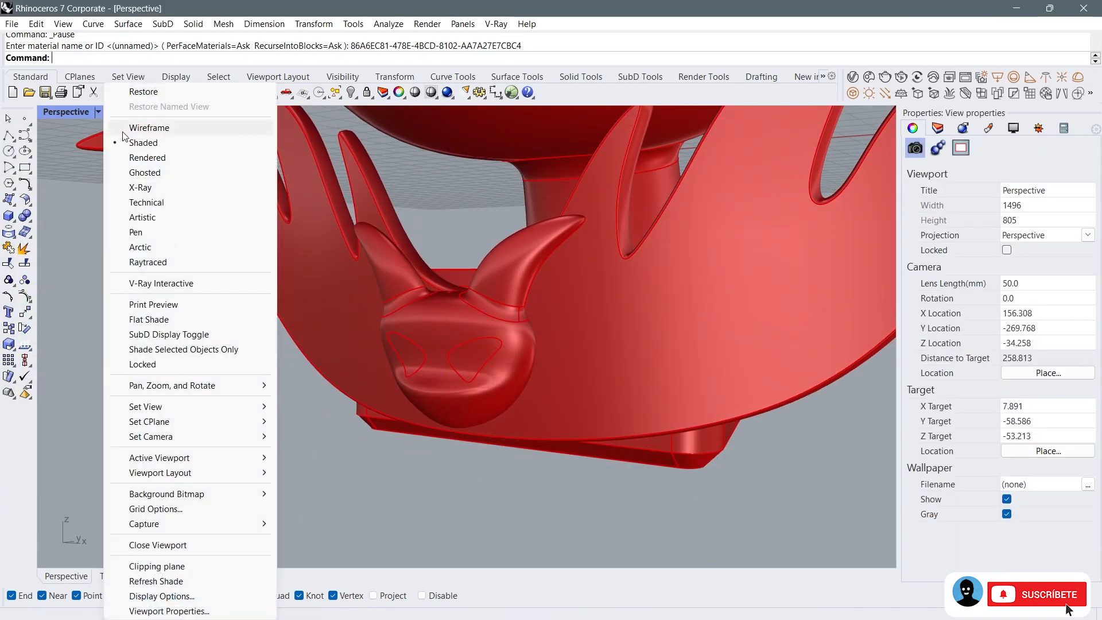
click(147, 158)
Step: Select the wing plate, the horned head and the base block and assign them a new Plastic material
right_drag(487, 269, 481, 327)
scroll(497, 325, down, 5)
click(470, 322)
scroll(422, 397, up, 5)
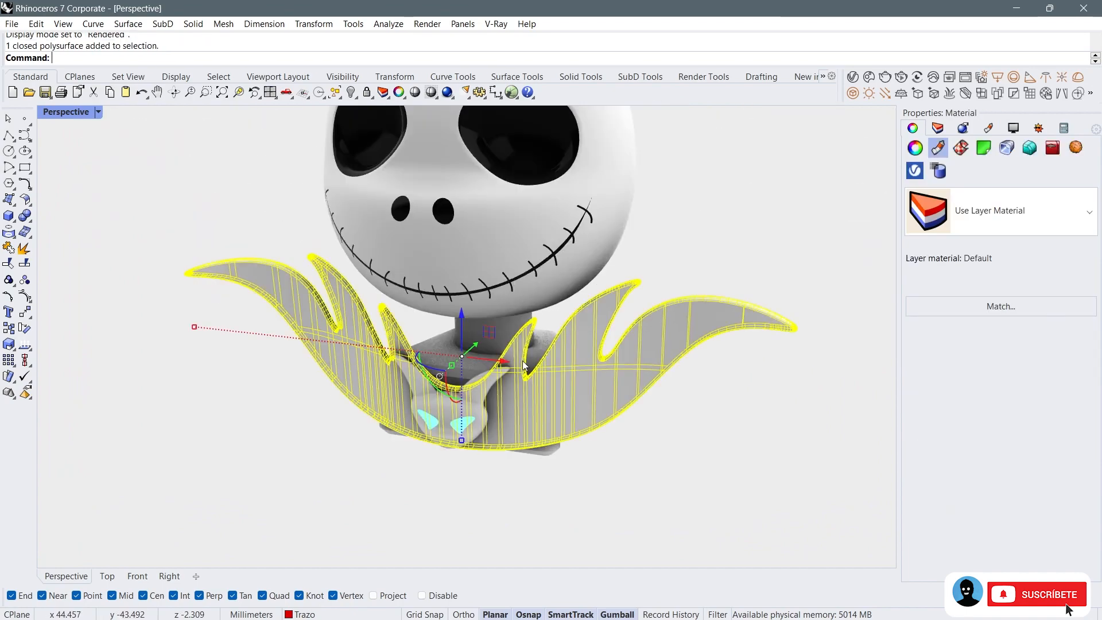
shift+click(414, 362)
right_drag(415, 362, 377, 323)
right_drag(470, 361, 474, 327)
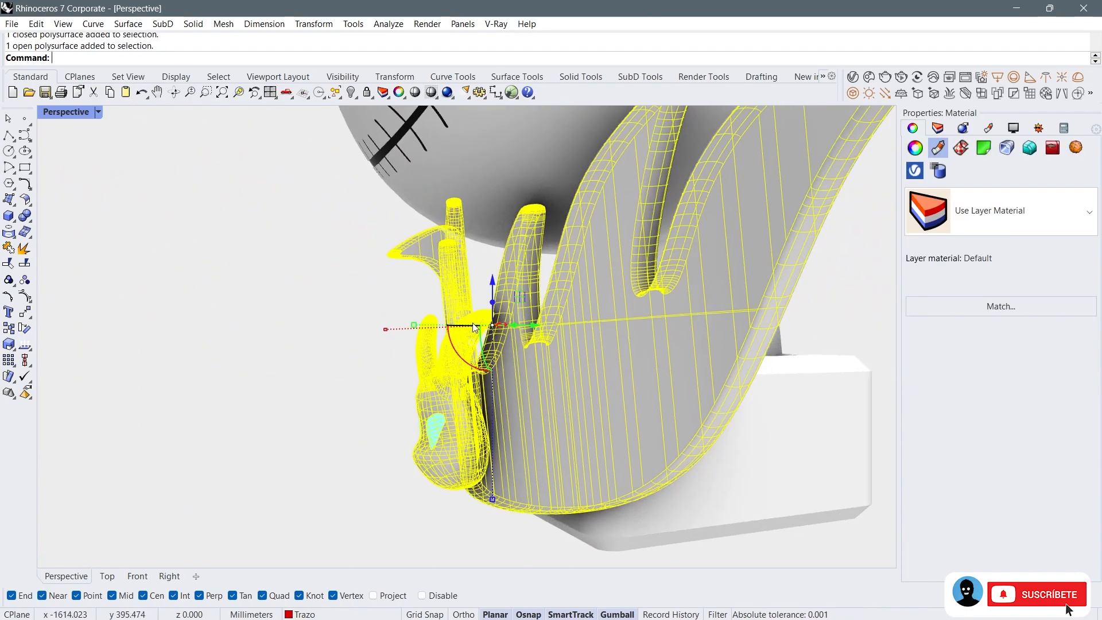
shift+click(800, 454)
scroll(799, 455, down, 3)
right_drag(799, 454, 688, 372)
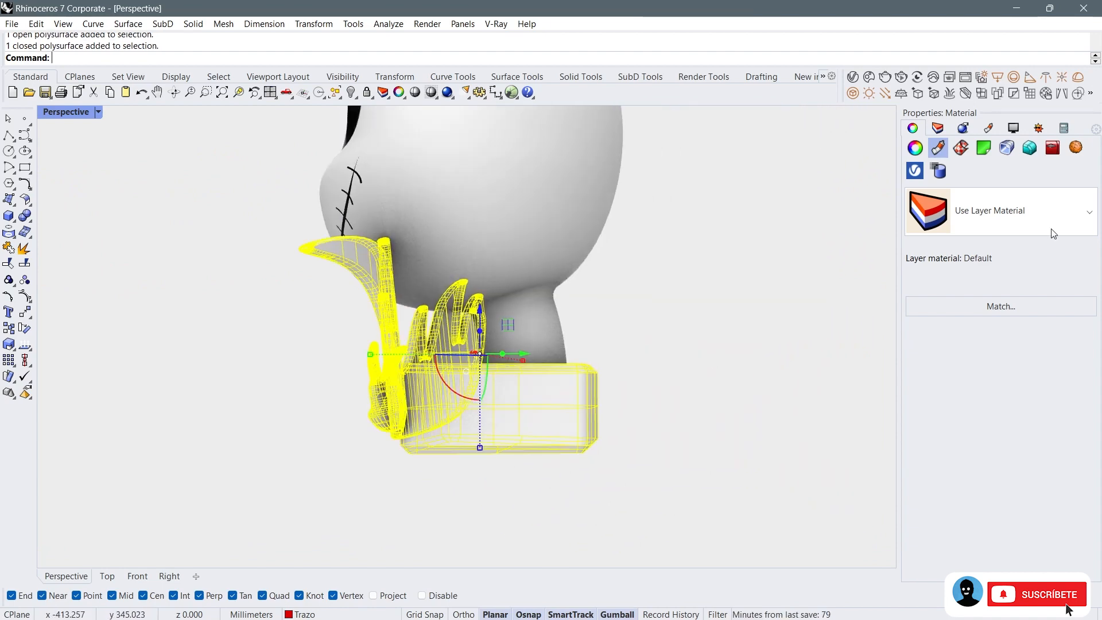
click(981, 210)
click(975, 276)
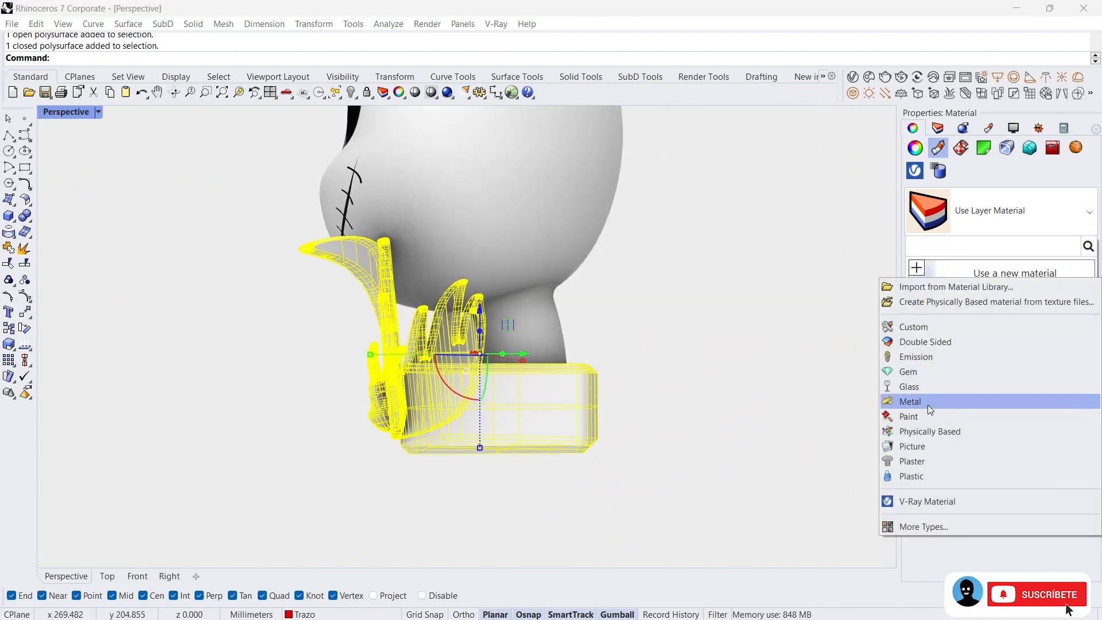
click(928, 477)
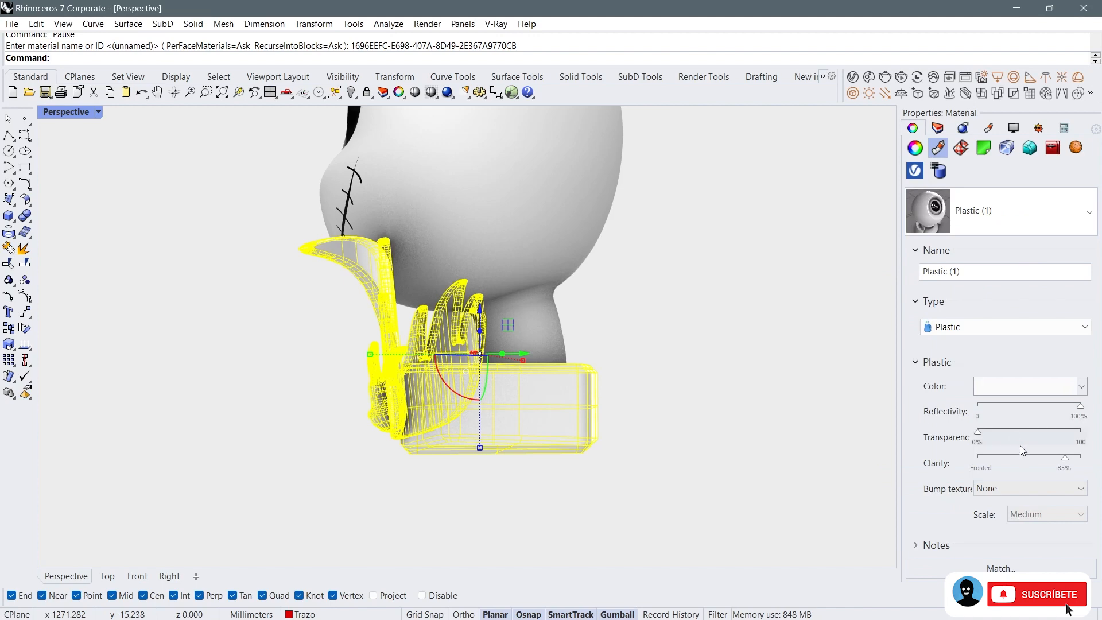
Step: Lower the plastic material's clarity to 23% and set its color to black
drag(1020, 460, 1006, 457)
click(995, 393)
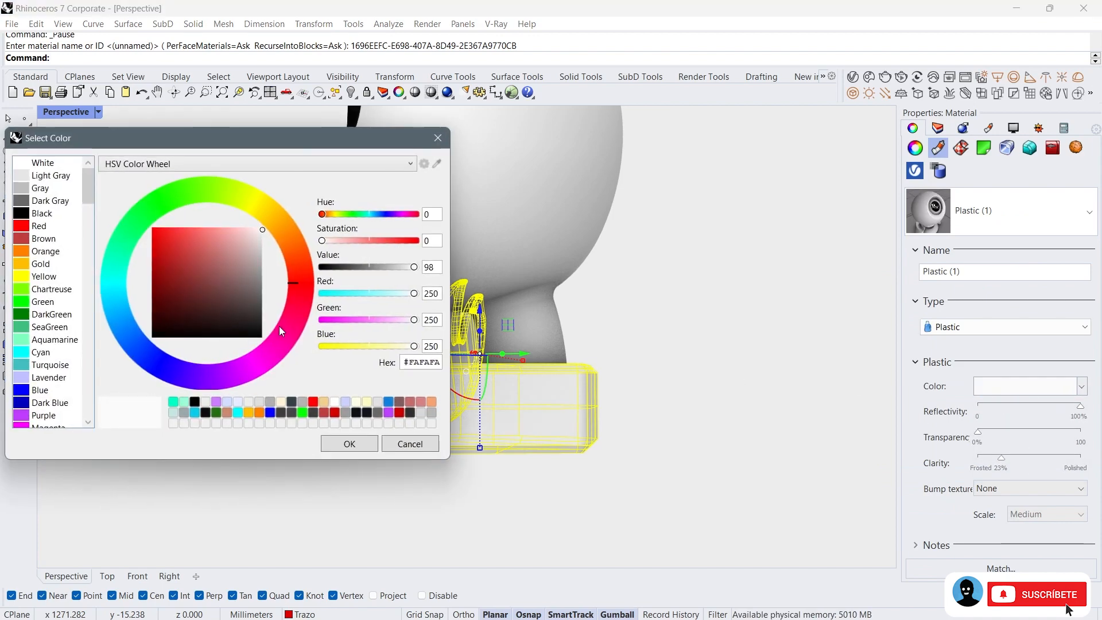
click(261, 345)
click(344, 443)
key(Escape)
Step: Examine the rendered bust from several angles, alternating between the four-view layout and a maximized Perspective view
right_drag(463, 334, 528, 345)
scroll(508, 381, down, 3)
click(270, 92)
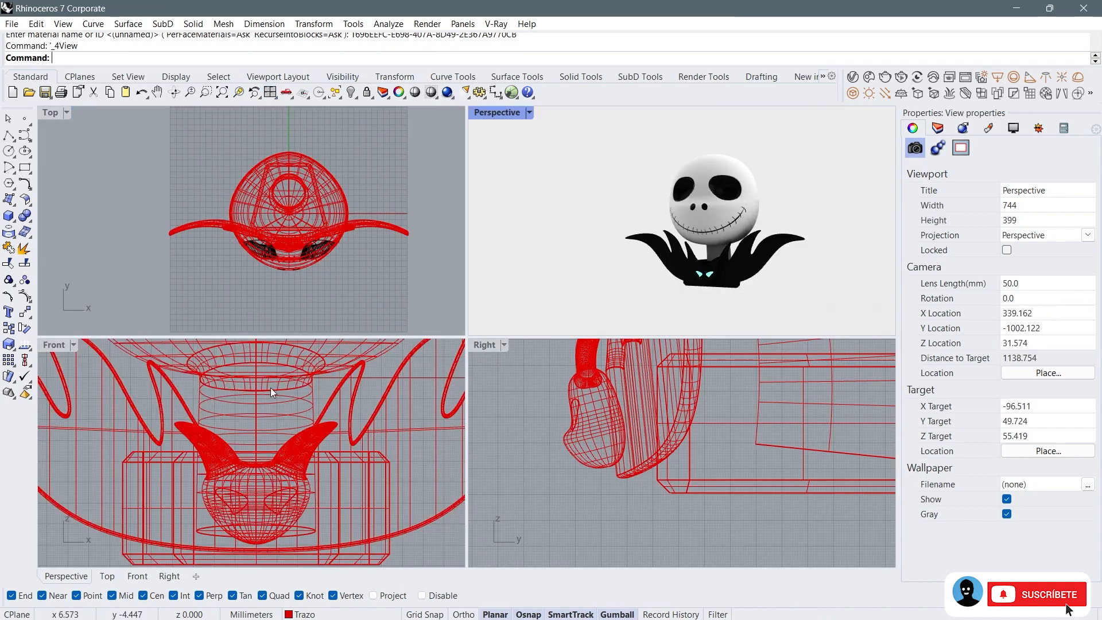
scroll(279, 400, down, 5)
scroll(289, 184, down, 10)
right_drag(288, 188, 214, 192)
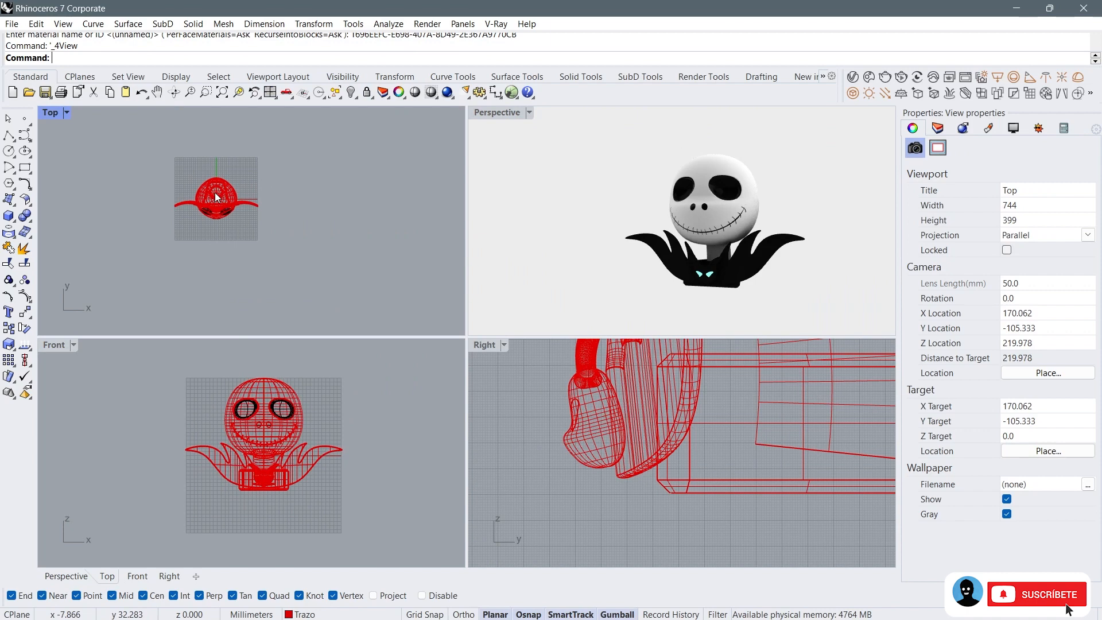
scroll(215, 192, up, 8)
right_drag(786, 162, 741, 162)
scroll(680, 241, up, 10)
right_drag(680, 241, 574, 230)
scroll(697, 241, down, 6)
double_click(505, 116)
right_drag(494, 229, 391, 216)
click(270, 91)
Step: Select the whole bust in the Front view and group its parts
click(175, 372)
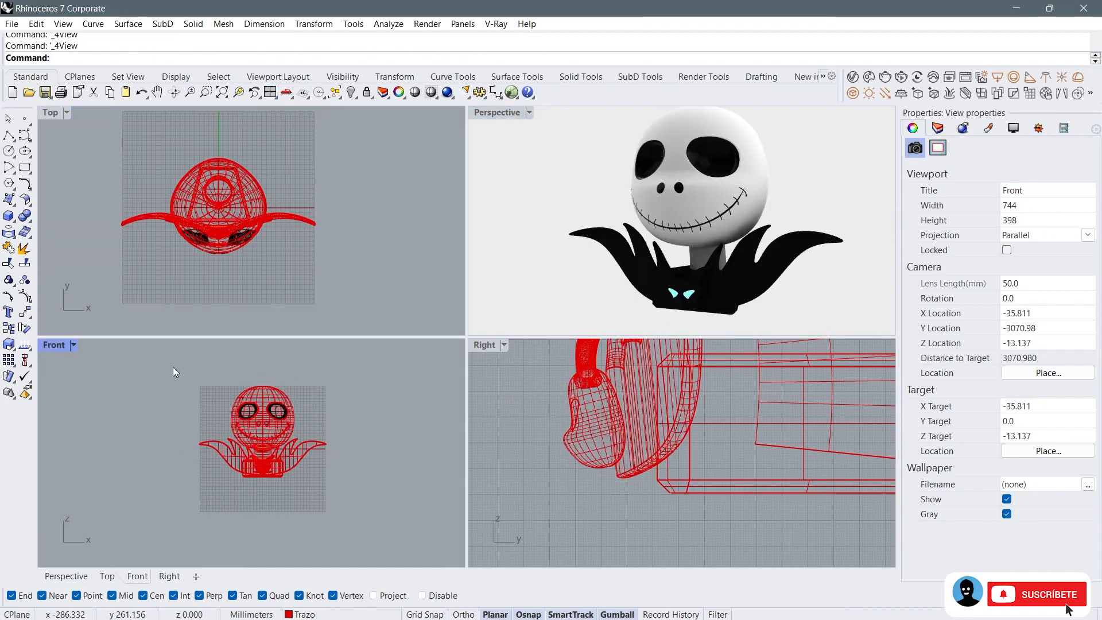
drag(371, 487, 371, 487)
click(25, 280)
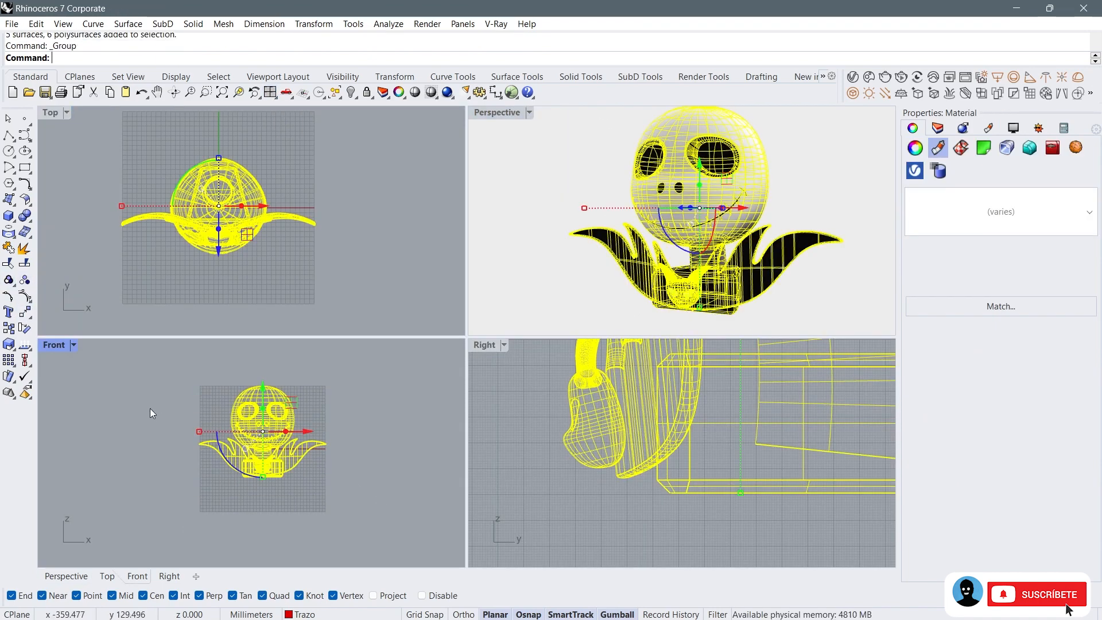
Step: Align the bottom of the grouped bust to the origin at 0 in the Front view
right_drag(149, 408, 149, 419)
click(26, 359)
text(0)
key(Return)
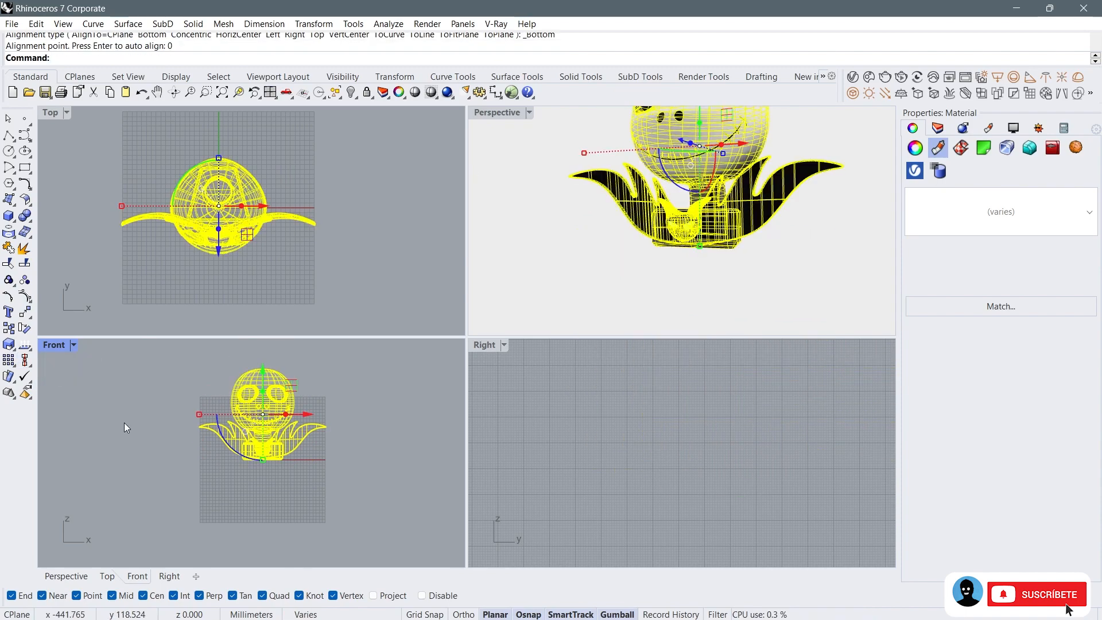
Step: Examine the bust's position in the Right and Perspective views
scroll(614, 288, down, 4)
right_drag(623, 269, 574, 270)
scroll(609, 258, up, 2)
scroll(636, 488, down, 10)
scroll(636, 489, down, 4)
right_drag(661, 382, 627, 401)
right_drag(609, 228, 648, 209)
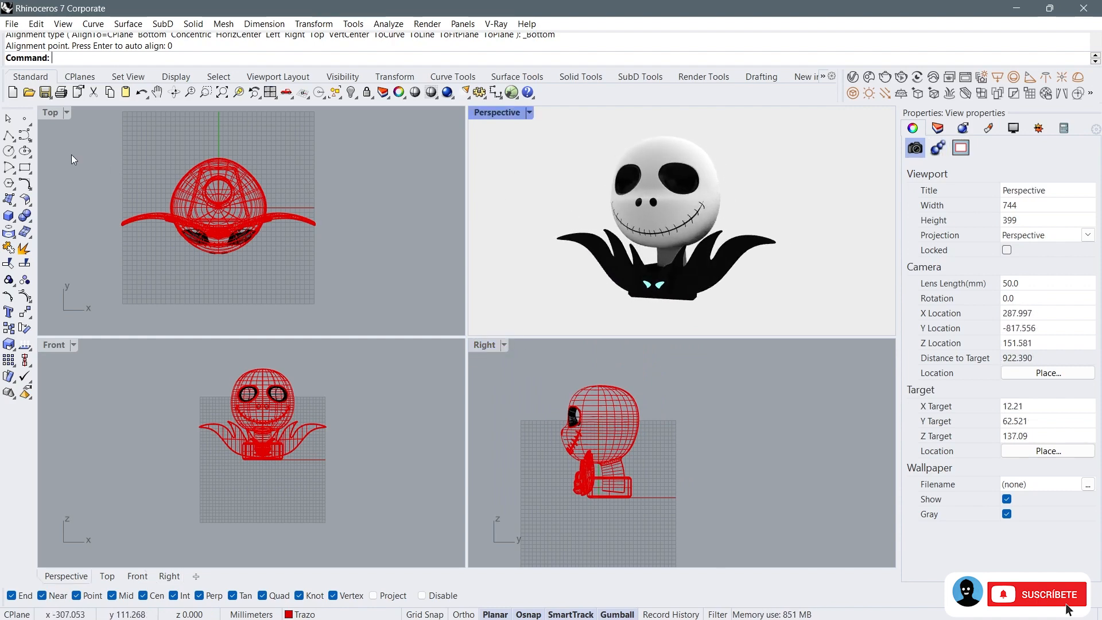
Step: Draw a degree 3 curve in the Right view from origin 0 horizontally far behind the bust, bending upward into a tall backdrop profile
click(26, 135)
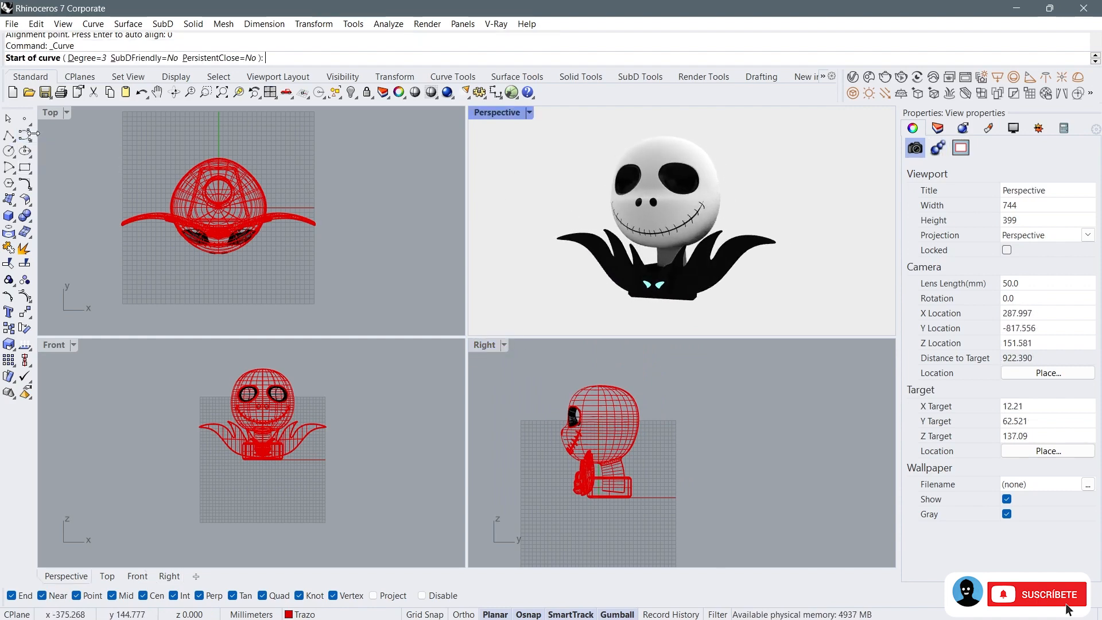
text(0)
key(Return)
scroll(736, 536, up, 5)
shift+click(689, 492)
scroll(551, 478, down, 20)
shift+click(634, 471)
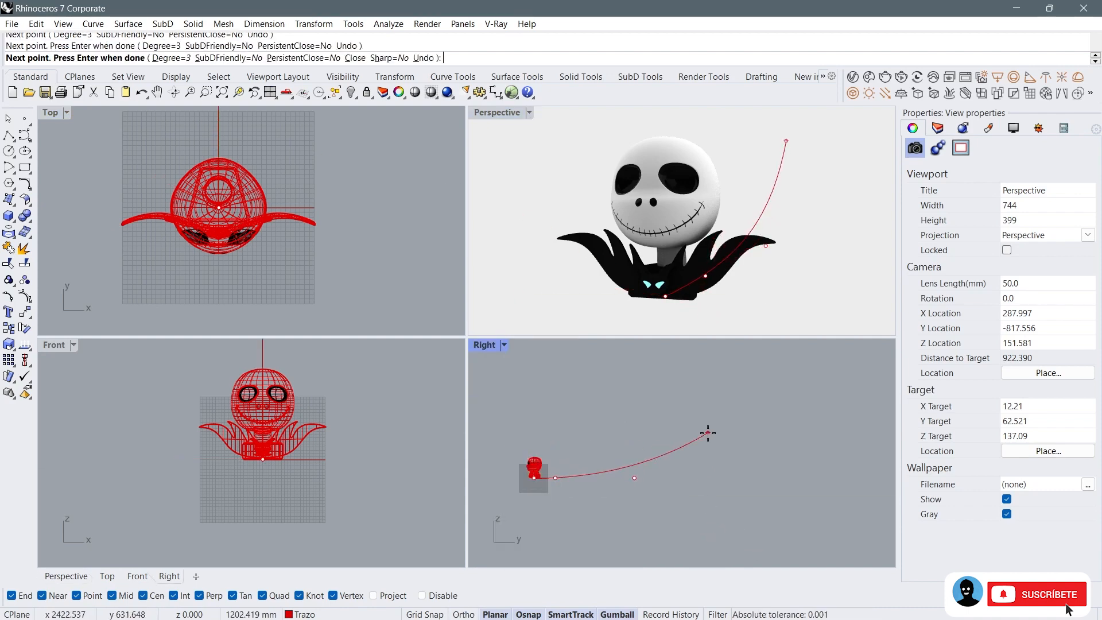
click(690, 436)
right_drag(635, 384, 715, 455)
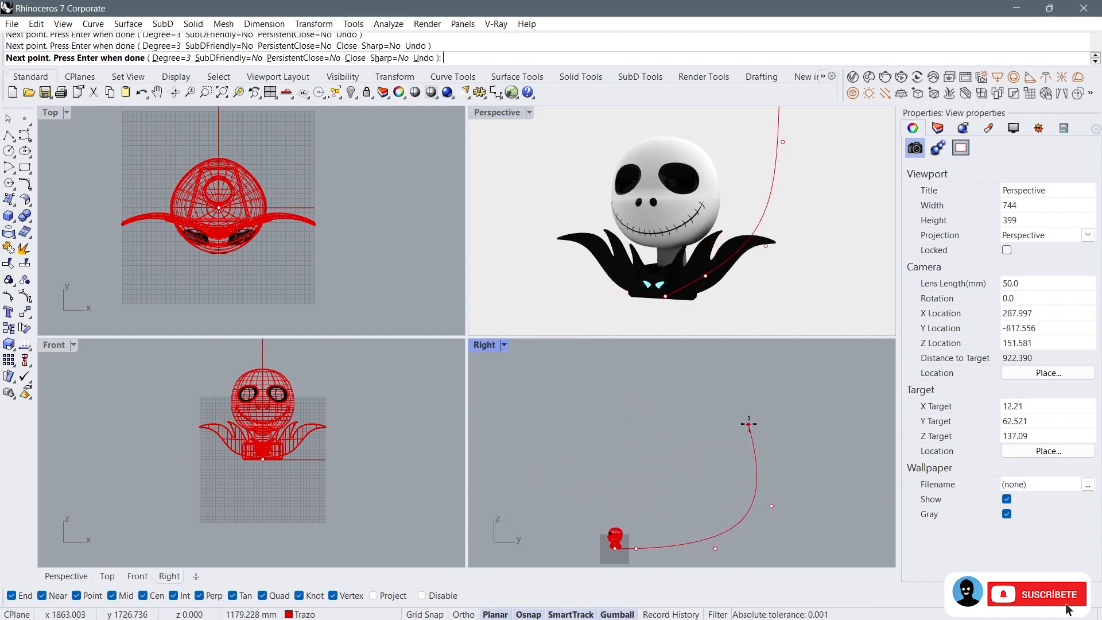
click(701, 369)
right_click(701, 369)
Step: Show the backdrop curve's points and move the one next to the bust farther outward horizontally in the Right view
scroll(714, 410, down, 5)
click(718, 415)
right_drag(715, 428, 685, 377)
scroll(653, 442, up, 11)
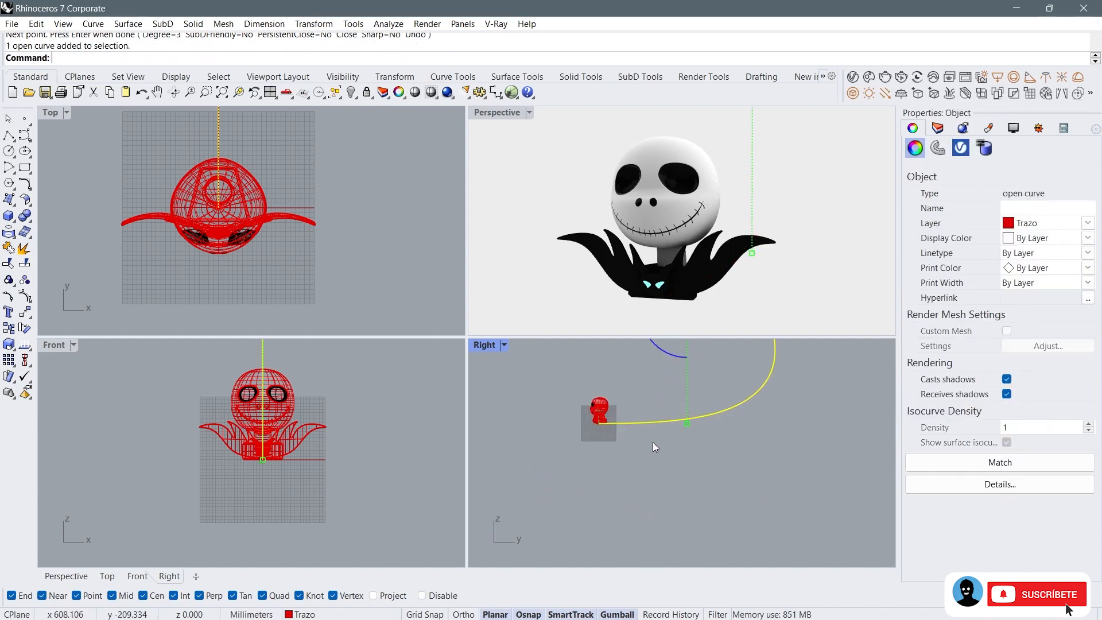
right_drag(625, 422, 633, 450)
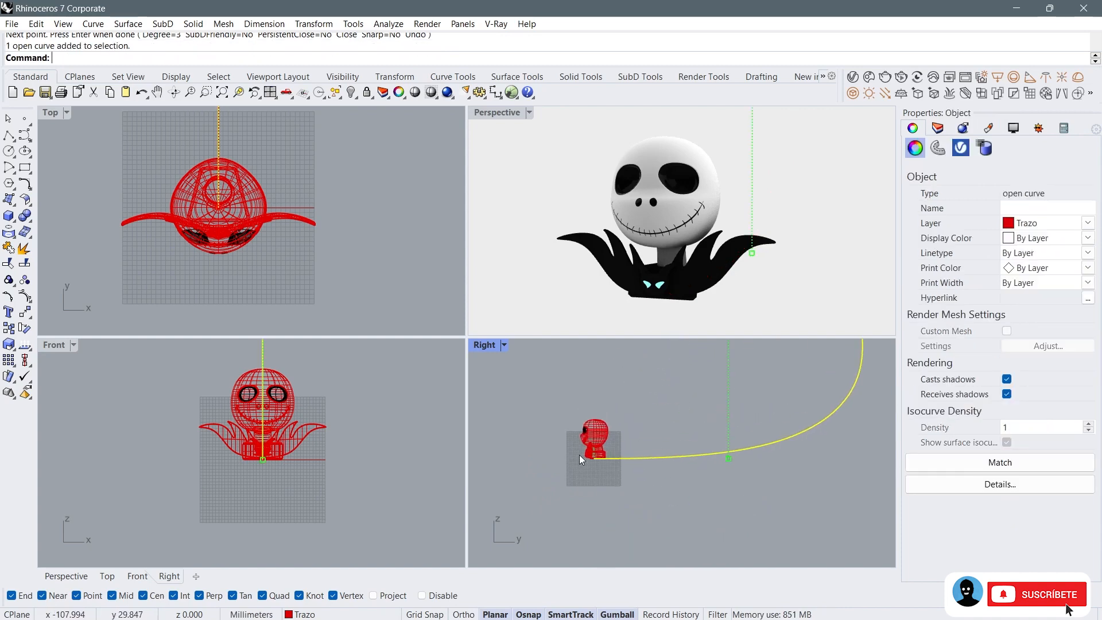
click(23, 298)
click(632, 459)
drag(683, 459, 711, 459)
key(Escape)
key(Escape)
Step: Revolve the backdrop curve a full circle around a vertical axis through origin 0, keeping the input curve
click(682, 457)
scroll(678, 455, down, 2)
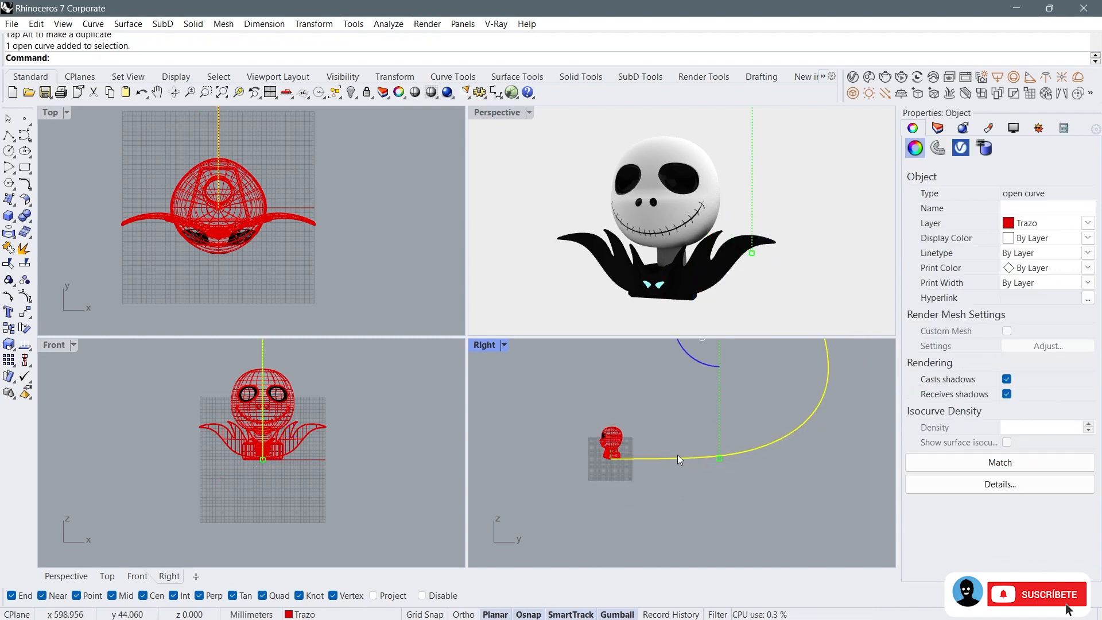
right_drag(677, 459, 672, 494)
click(128, 24)
click(150, 100)
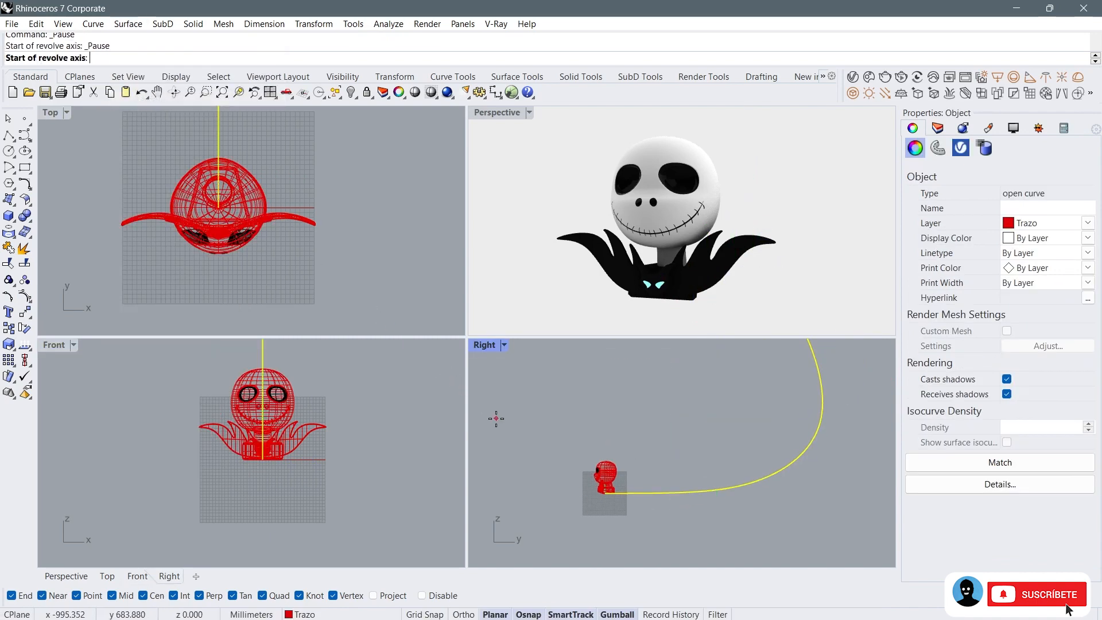
text(0)
key(Return)
shift+click(553, 408)
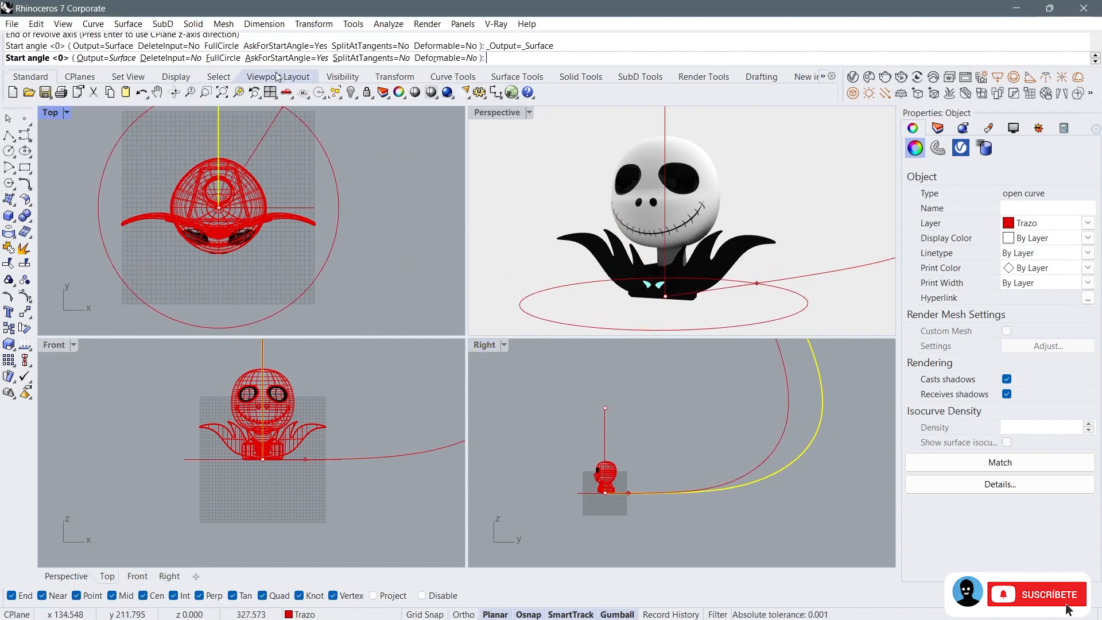
click(223, 57)
click(554, 387)
Step: Complete the full-circle revolve of the backdrop and assign the resulting surface a new Plastic material
right_drag(689, 270, 711, 261)
click(855, 179)
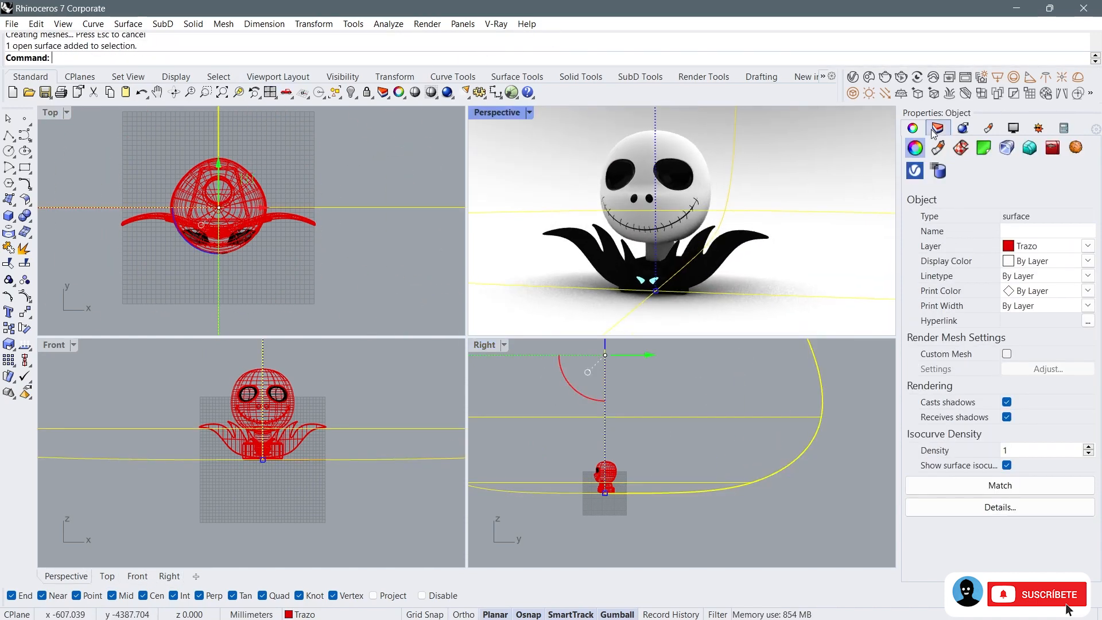
click(938, 148)
click(976, 217)
click(976, 269)
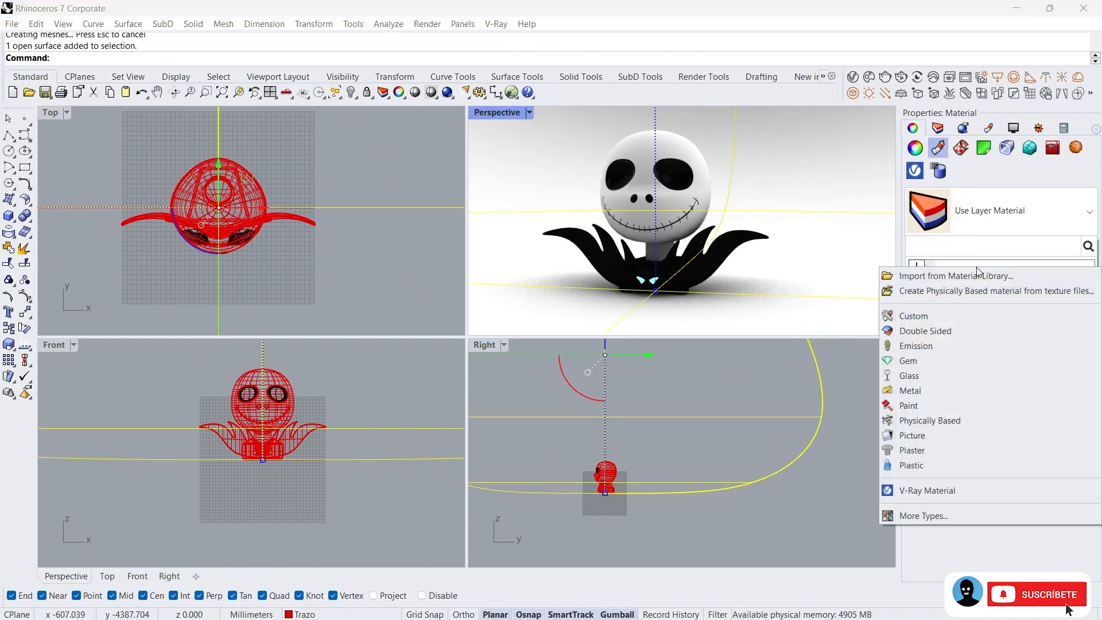
click(937, 461)
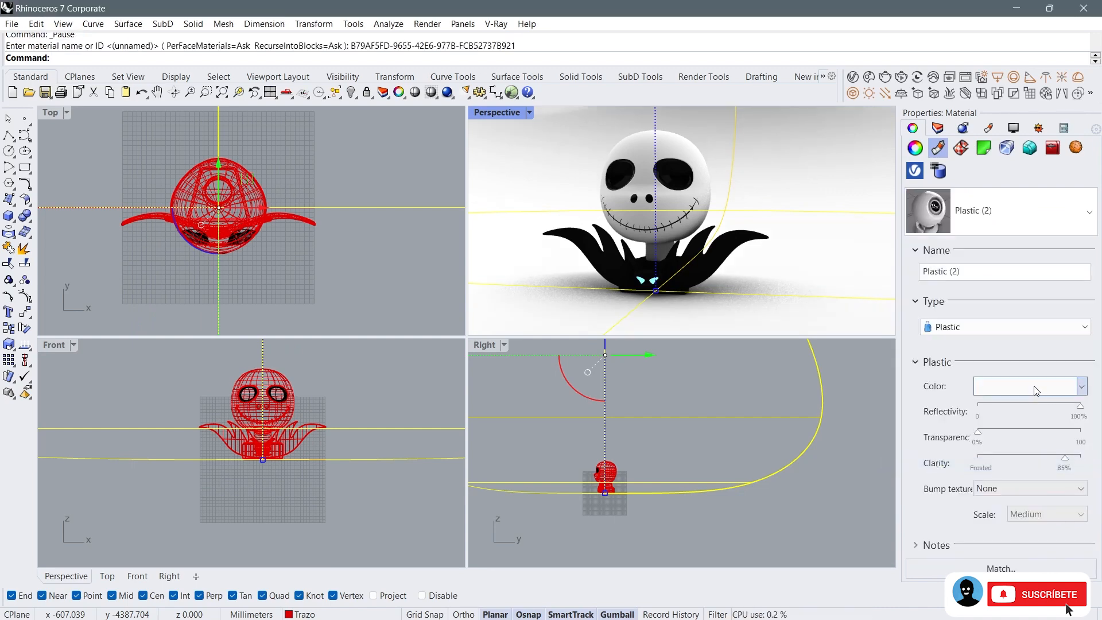
Step: Set the backdrop's plastic colour to dark navy #0E0E1C and frame the bust frontally in the Perspective view
click(1024, 385)
click(164, 361)
click(202, 319)
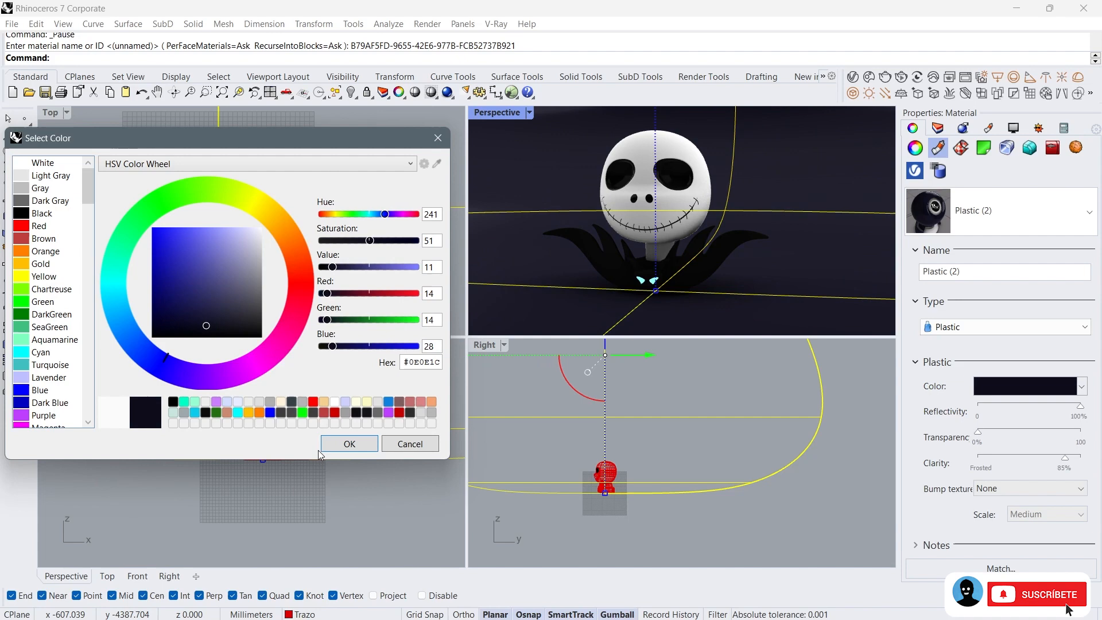
click(345, 445)
click(597, 374)
right_drag(642, 255, 729, 247)
scroll(606, 500, up, 10)
scroll(688, 453, down, 4)
right_drag(685, 279, 666, 264)
shift+right_drag(688, 253, 664, 238)
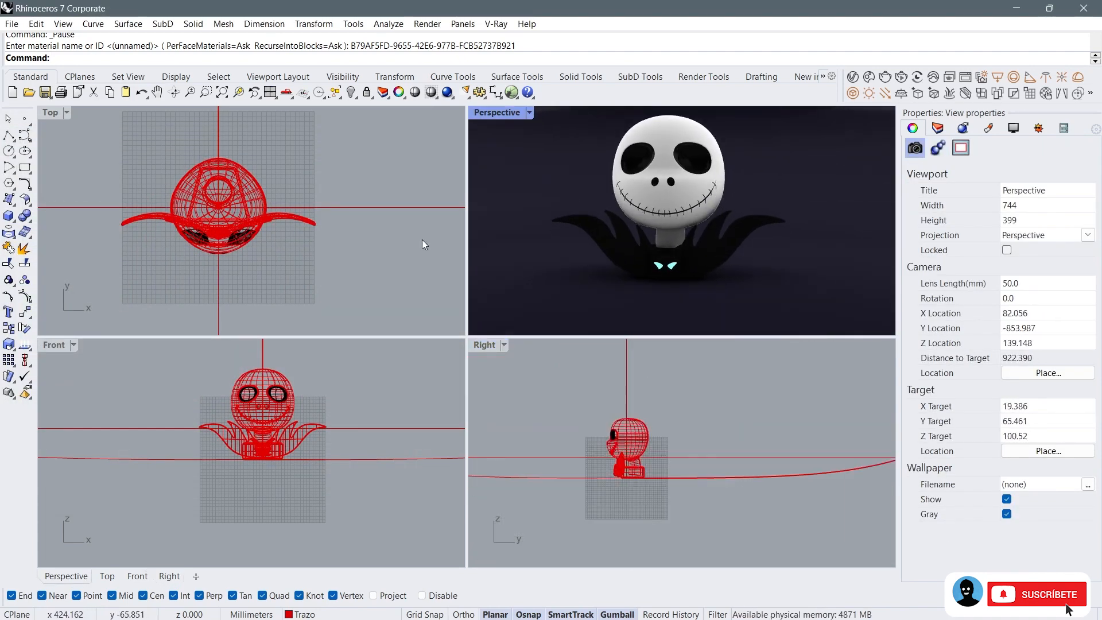
Step: Draw a nearly square rectangular light in the Top view, overlapping one side of the bust and extending behind it
right_drag(349, 282, 346, 294)
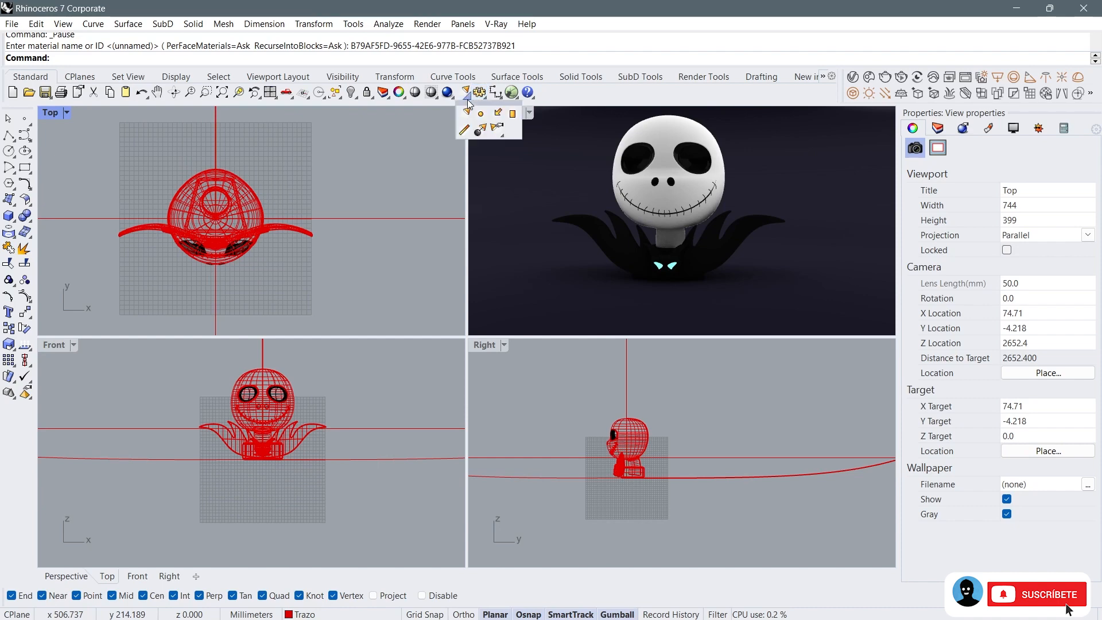
click(511, 115)
click(310, 146)
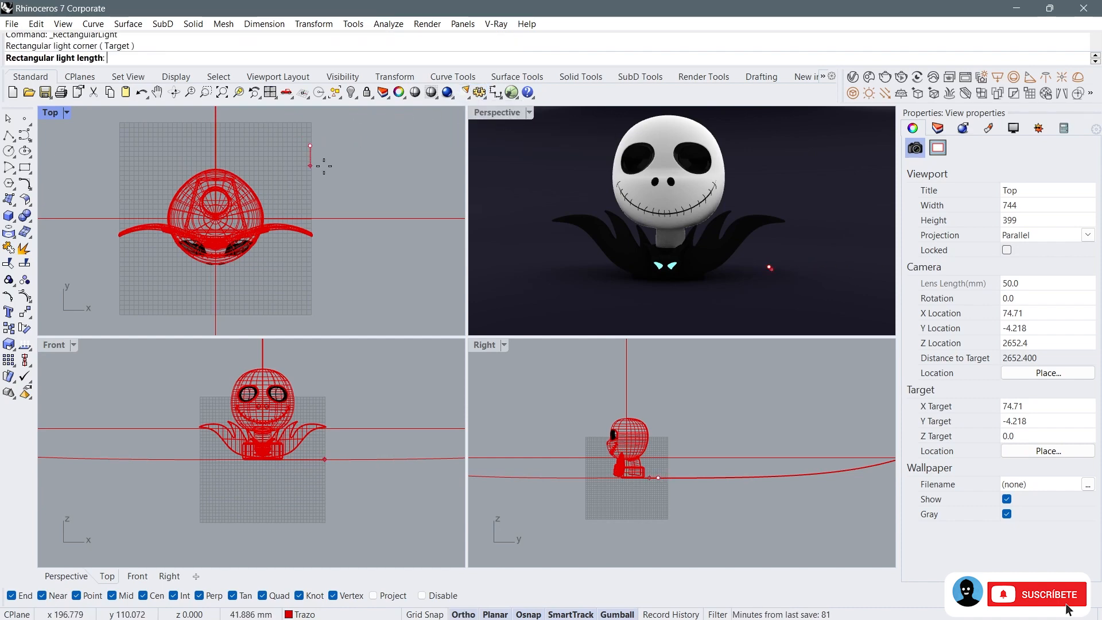
click(379, 243)
click(394, 242)
Step: Position the rectangular light above and slightly behind the head, and tilt it toward the head in the Front view
drag(378, 428, 332, 369)
right_drag(331, 369, 315, 447)
drag(314, 447, 315, 409)
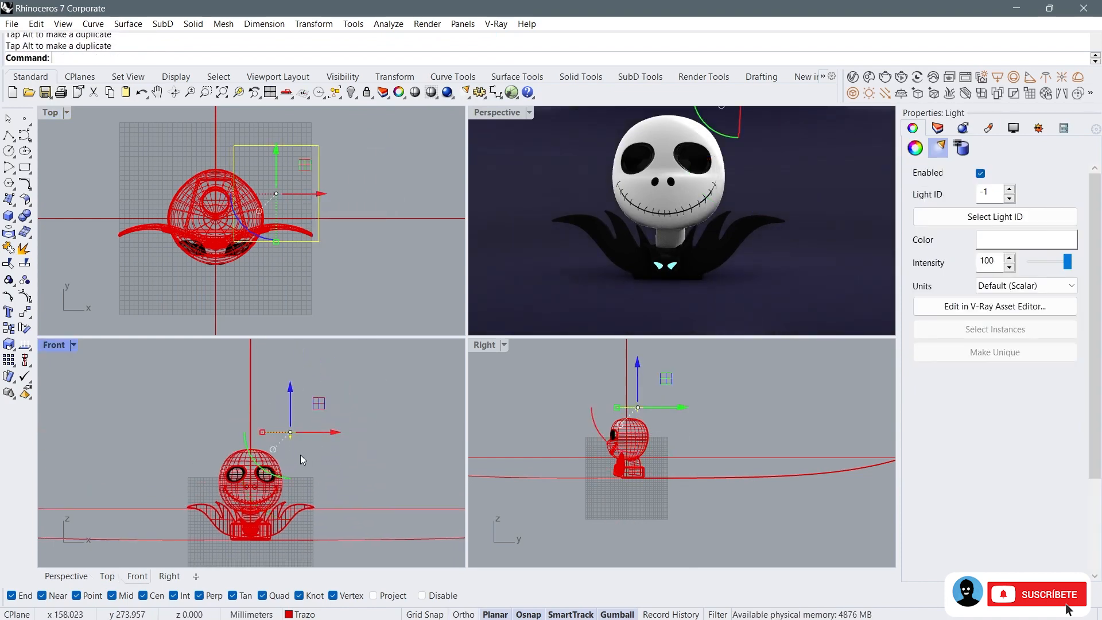
drag(264, 471, 239, 449)
drag(303, 183, 293, 173)
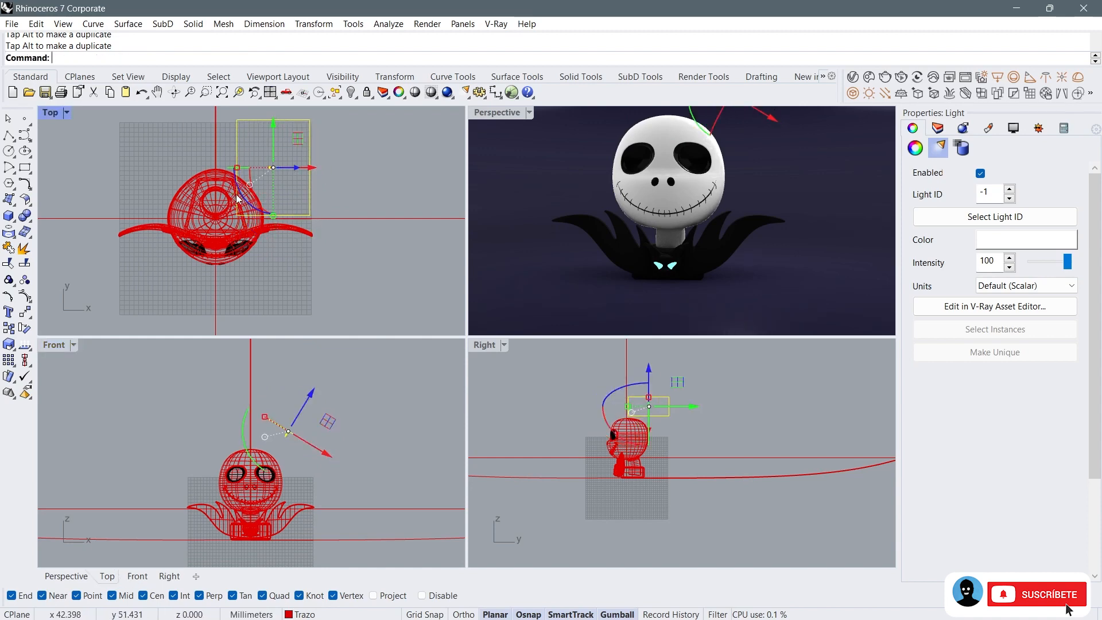
click(313, 394)
click(253, 383)
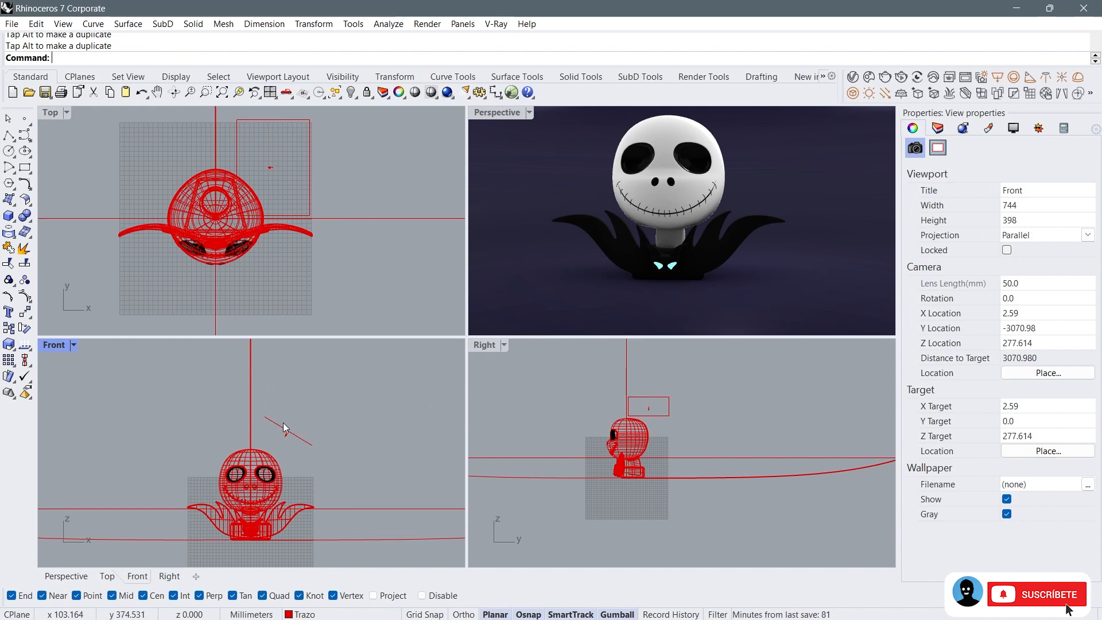
Step: Rotate the rectangular light slightly counterclockwise in the Top view and raise it a little in the Front view
click(284, 424)
scroll(263, 196, up, 2)
right_drag(247, 235, 248, 240)
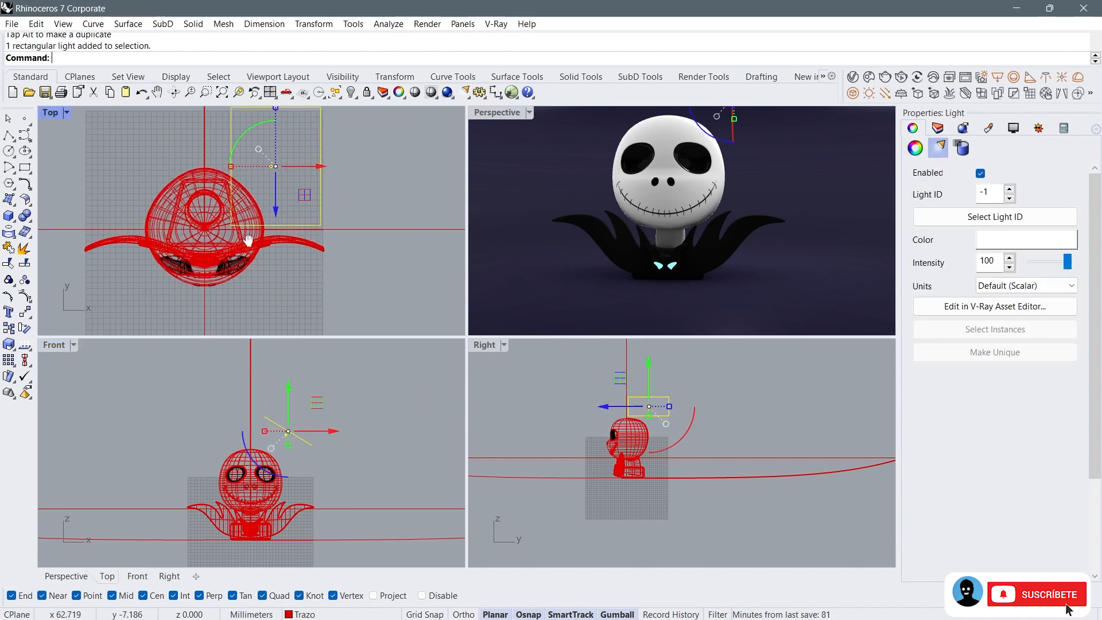
drag(250, 127, 230, 129)
click(401, 377)
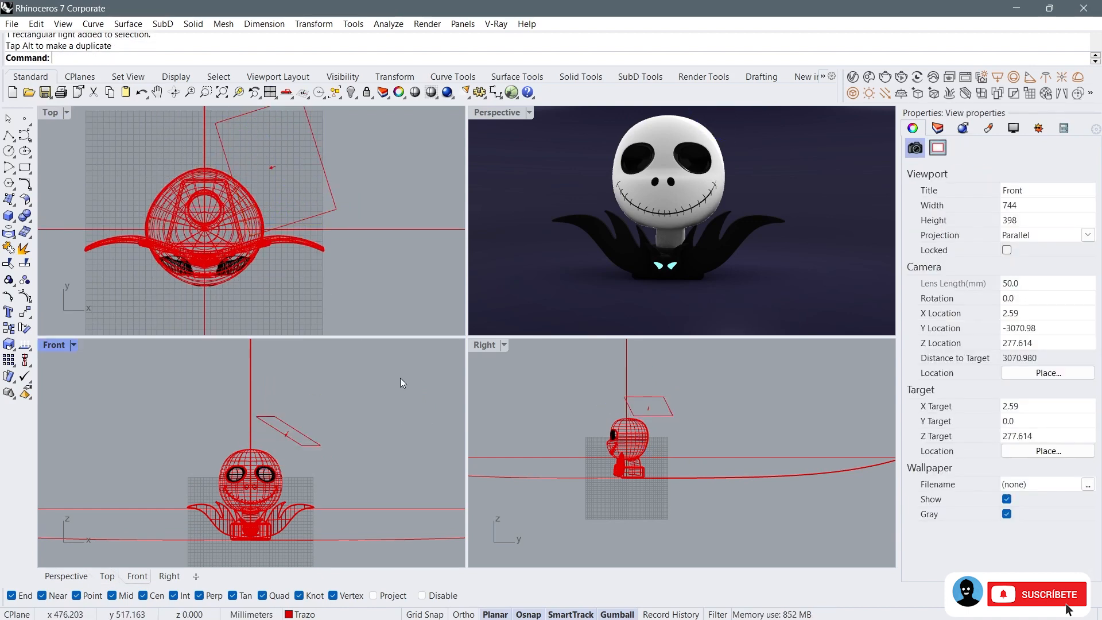
scroll(336, 204, down, 2)
click(331, 195)
right_drag(326, 391, 311, 428)
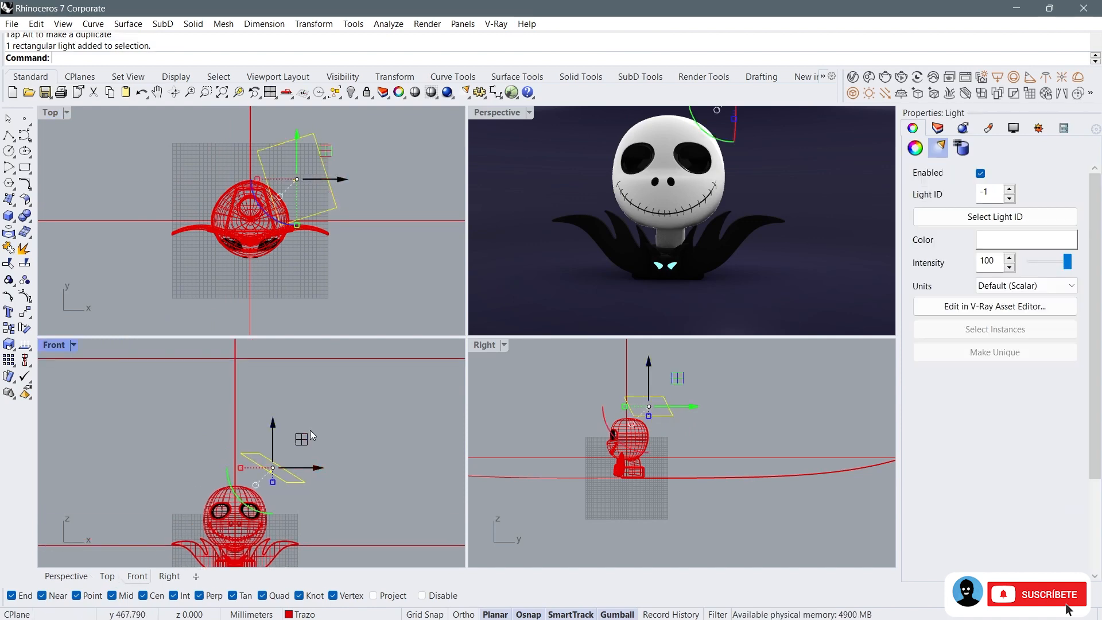
Step: Set the rectangular light's colour to a pale blue
click(1045, 241)
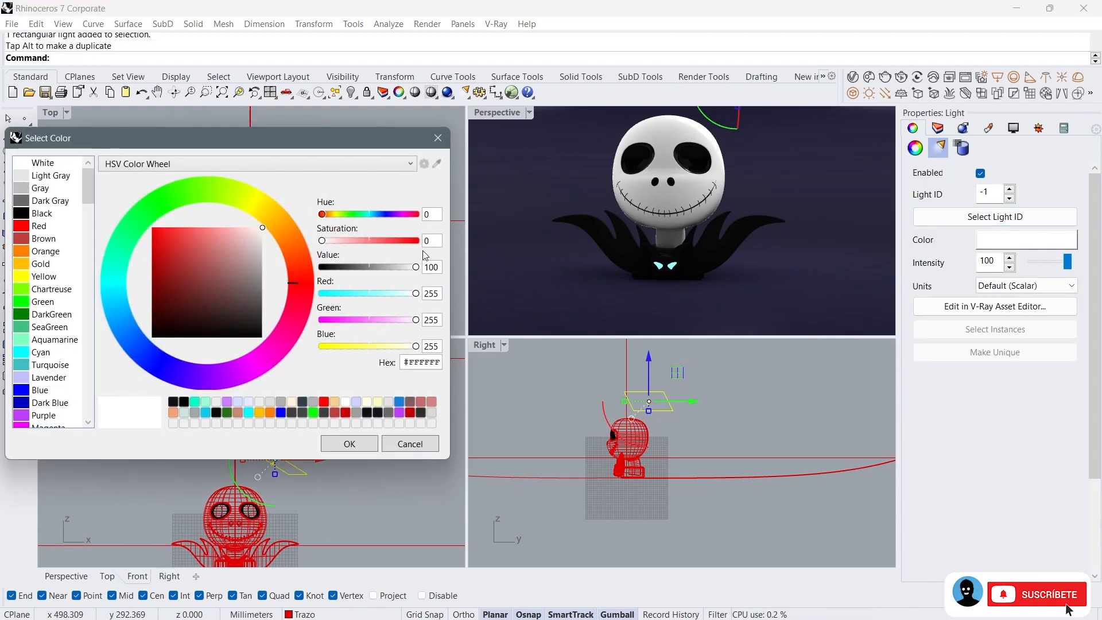
drag(360, 295, 387, 295)
drag(150, 360, 140, 348)
click(234, 227)
click(349, 444)
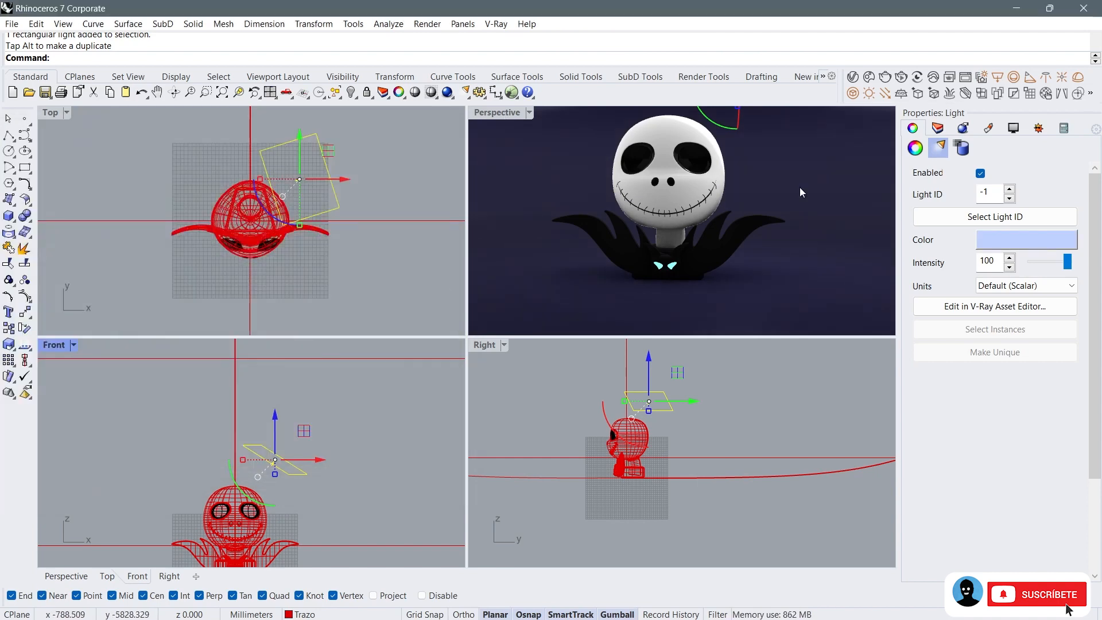
click(312, 404)
Step: Add a spotlight low in front of the bust on the side opposite the rectangular light, with its cone aimed toward the face
scroll(409, 374, down, 1)
right_drag(545, 388, 560, 385)
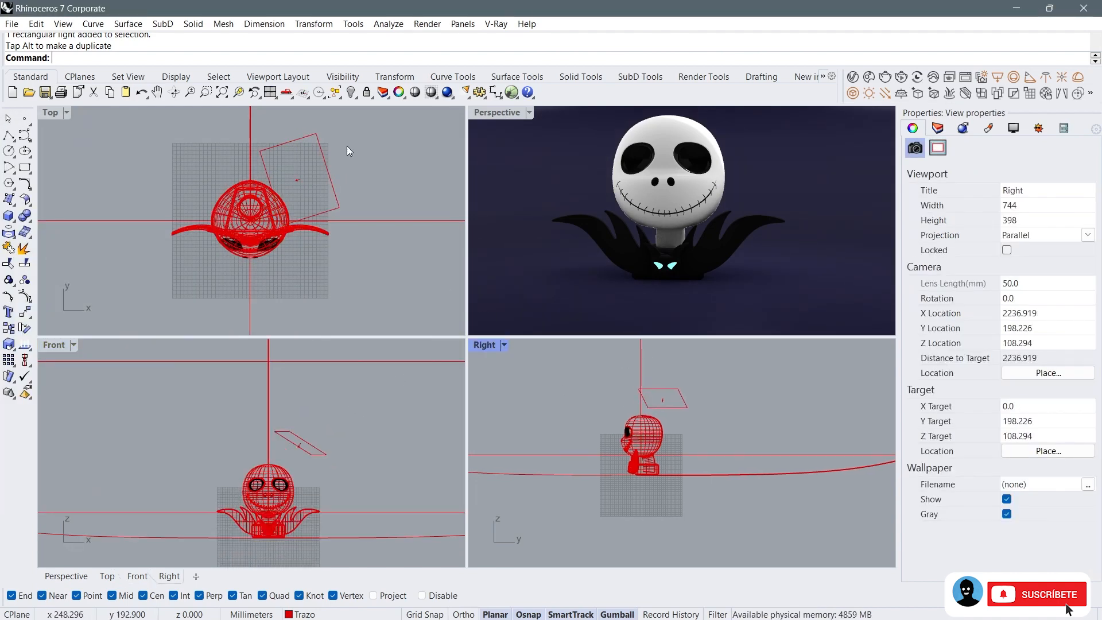
click(465, 92)
scroll(597, 445, up, 4)
click(595, 427)
click(658, 427)
scroll(180, 492, up, 3)
click(180, 493)
Step: Try to rotate the spotlight in the Front view, and undo the rotation
scroll(225, 488, down, 3)
scroll(209, 253, down, 2)
click(199, 453)
click(200, 458)
drag(197, 504, 210, 510)
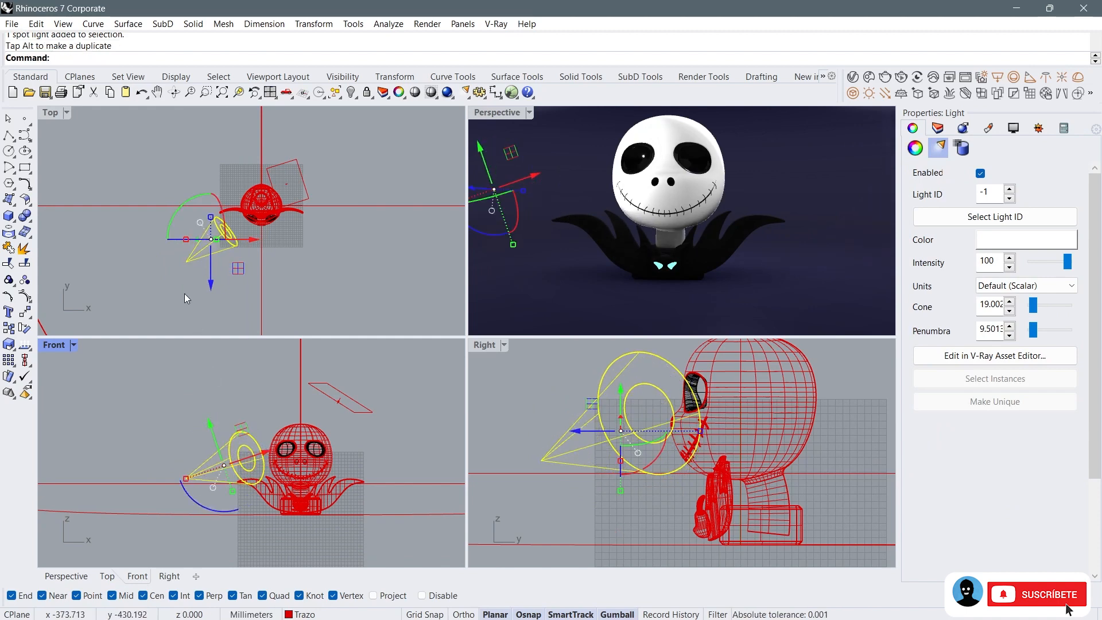
key(ctrl+z)
Step: Set the spotlight's colour to pale yellow #FFFBD1
click(1026, 240)
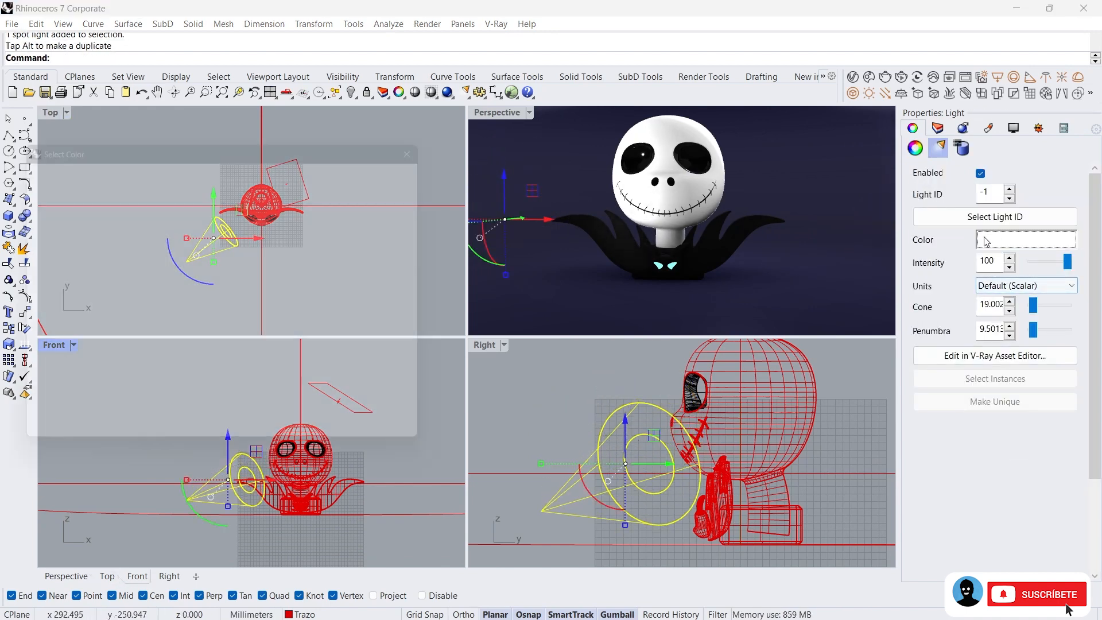
drag(257, 218, 263, 202)
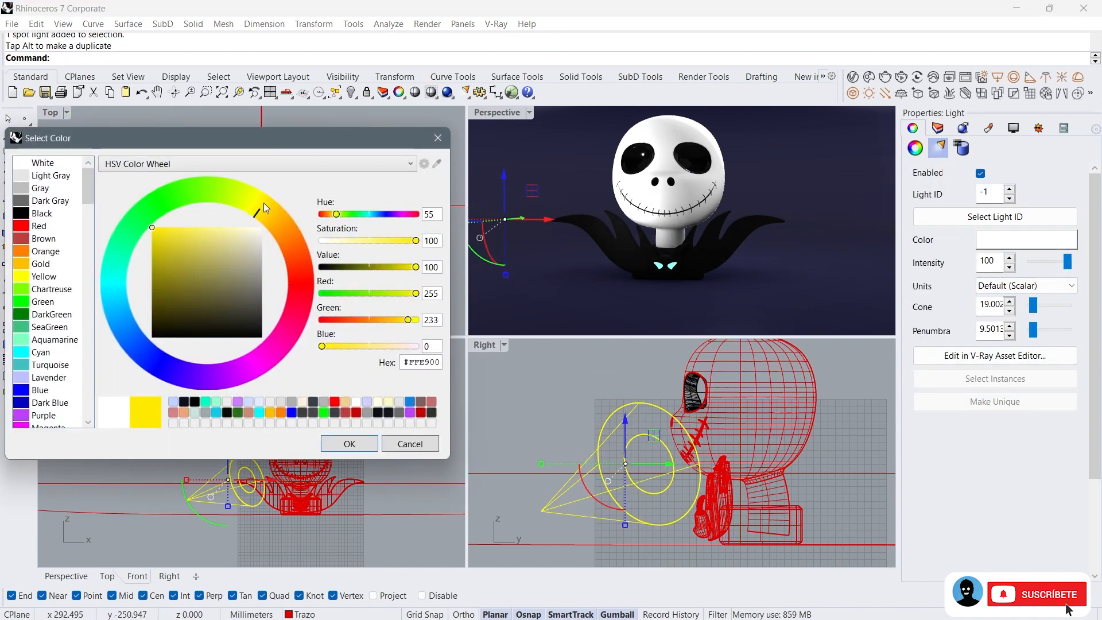
drag(223, 258, 235, 213)
click(350, 443)
Step: Duplicate the spotlight to the side of the bust, then raise the copy and rotate its cone toward the head
drag(268, 286, 254, 252)
drag(177, 491, 206, 406)
click(177, 457)
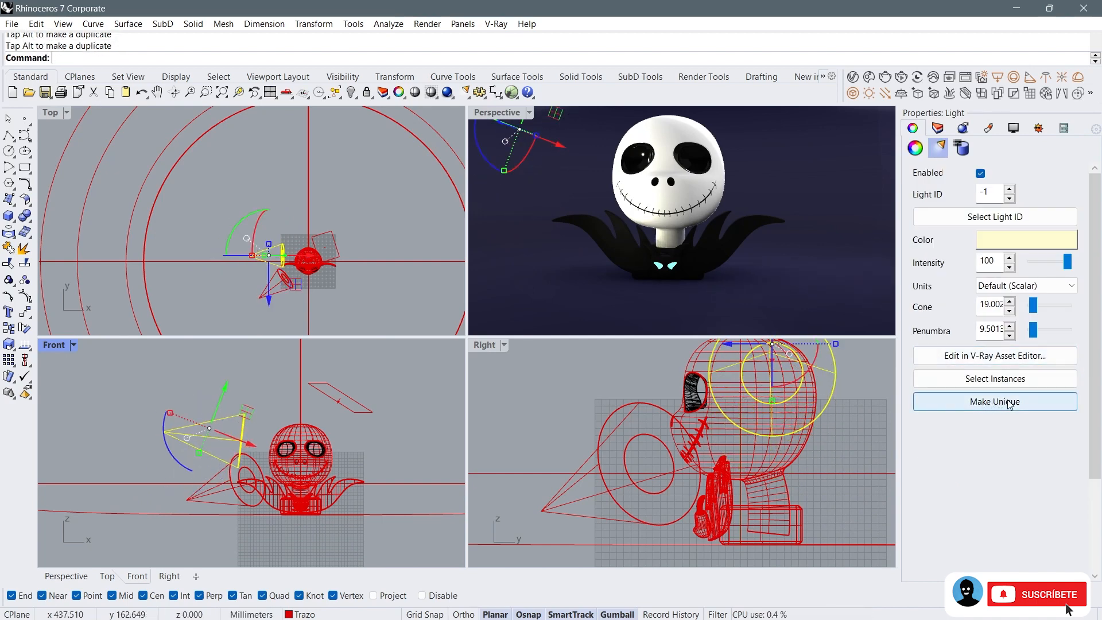
Step: Make the duplicated spotlight unique and set its colour to purple #C986FF
click(995, 235)
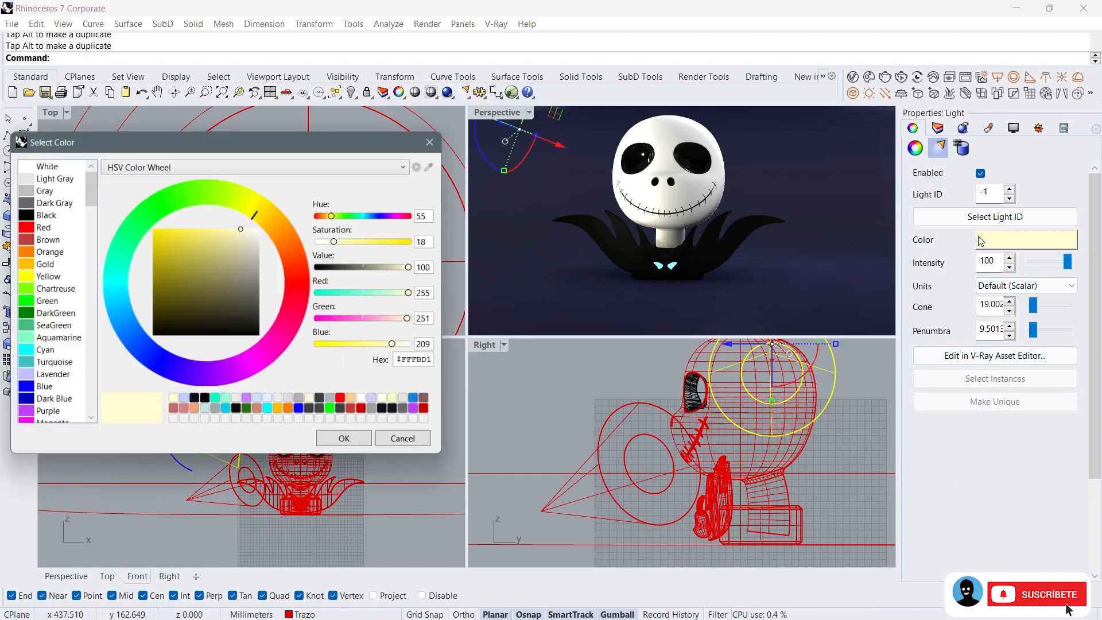
click(231, 370)
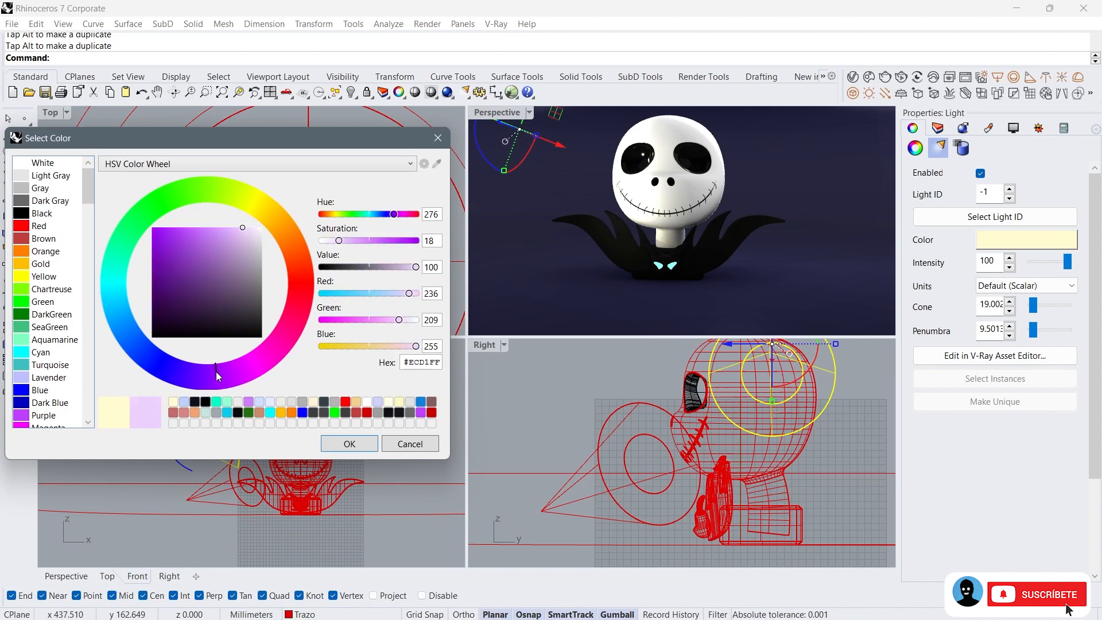
mouse_move(208, 261)
mouse_down()
mouse_move(174, 216)
mouse_move(210, 223)
mouse_up()
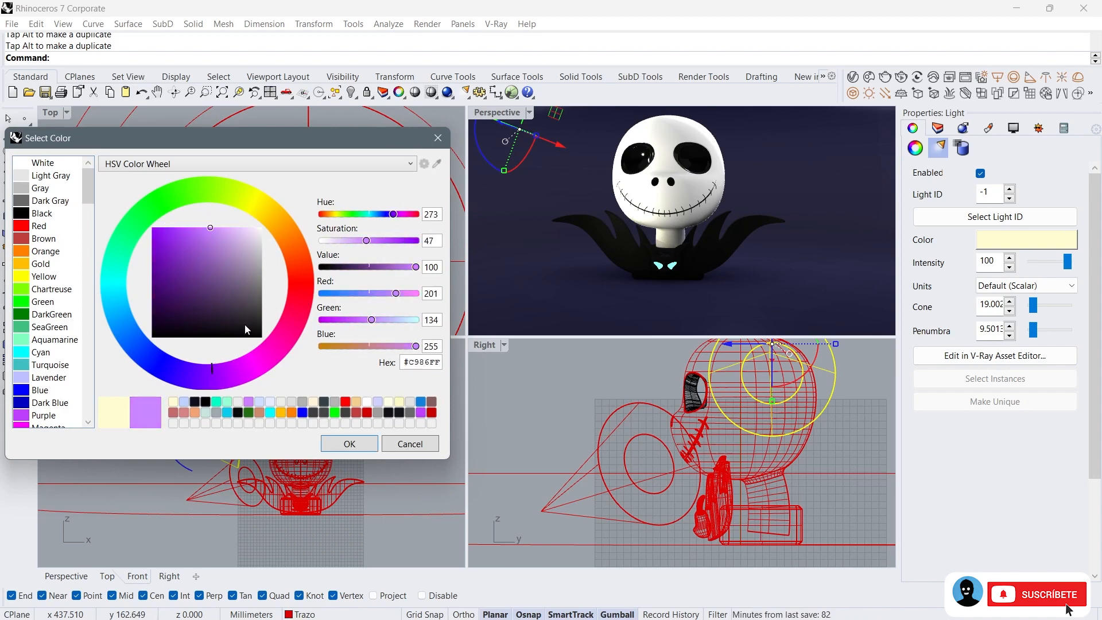
click(348, 444)
Step: Move the purple spotlight slightly toward the front of the bust in the Top view
click(544, 374)
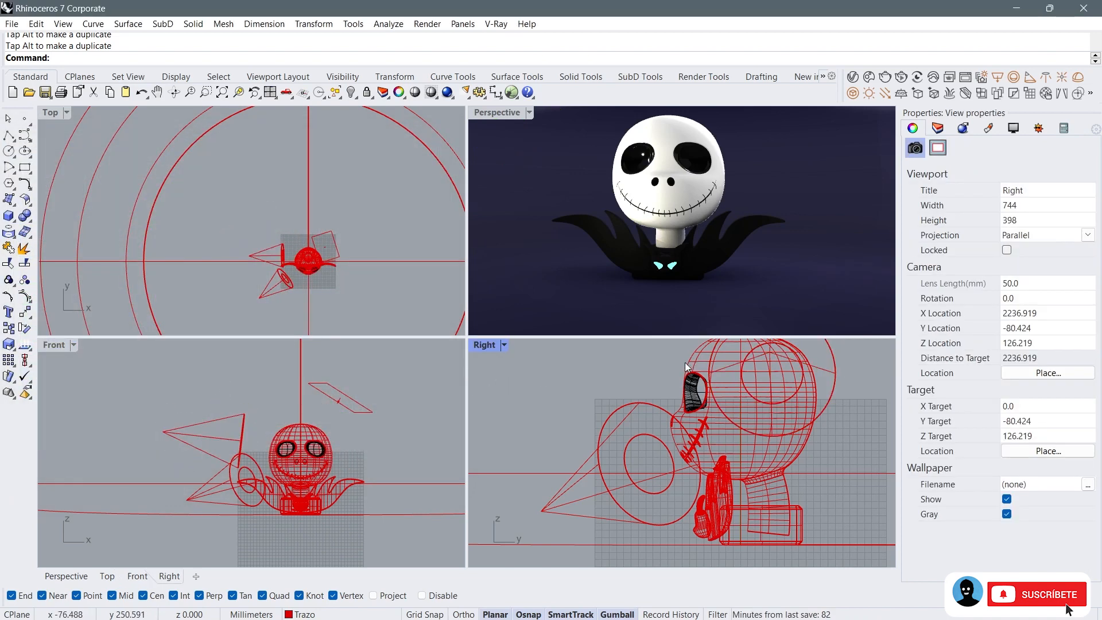
scroll(273, 258, up, 4)
drag(287, 229, 287, 236)
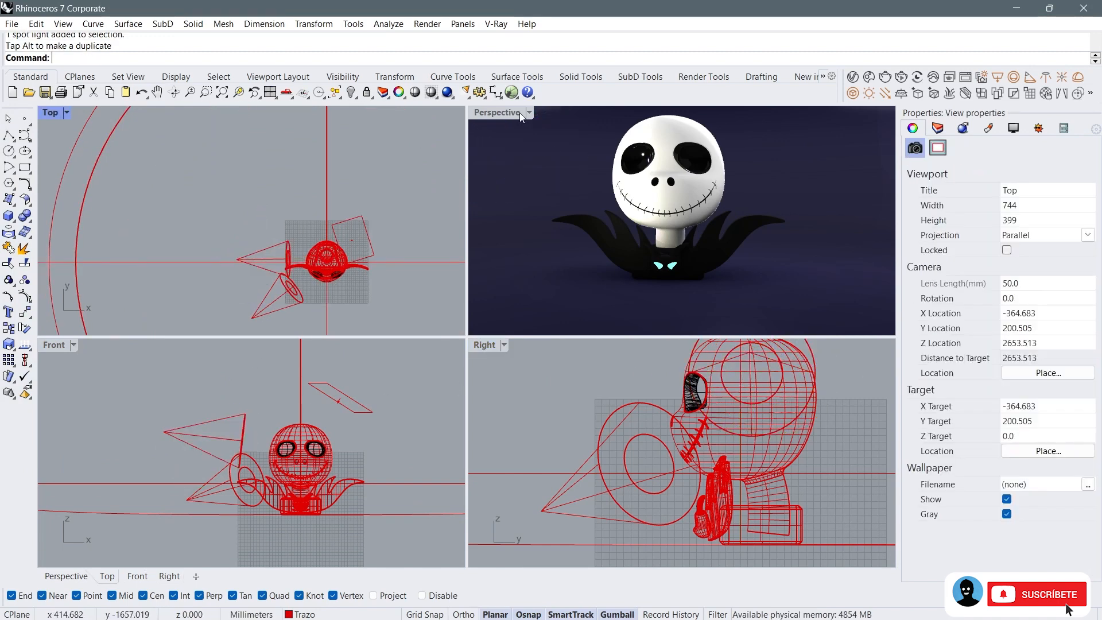
Step: Frame the bust at a slight angle in the maximized Perspective view and run a test render with V-Ray
double_click(520, 112)
scroll(578, 321, down, 2)
right_drag(579, 321, 489, 283)
scroll(459, 281, up, 4)
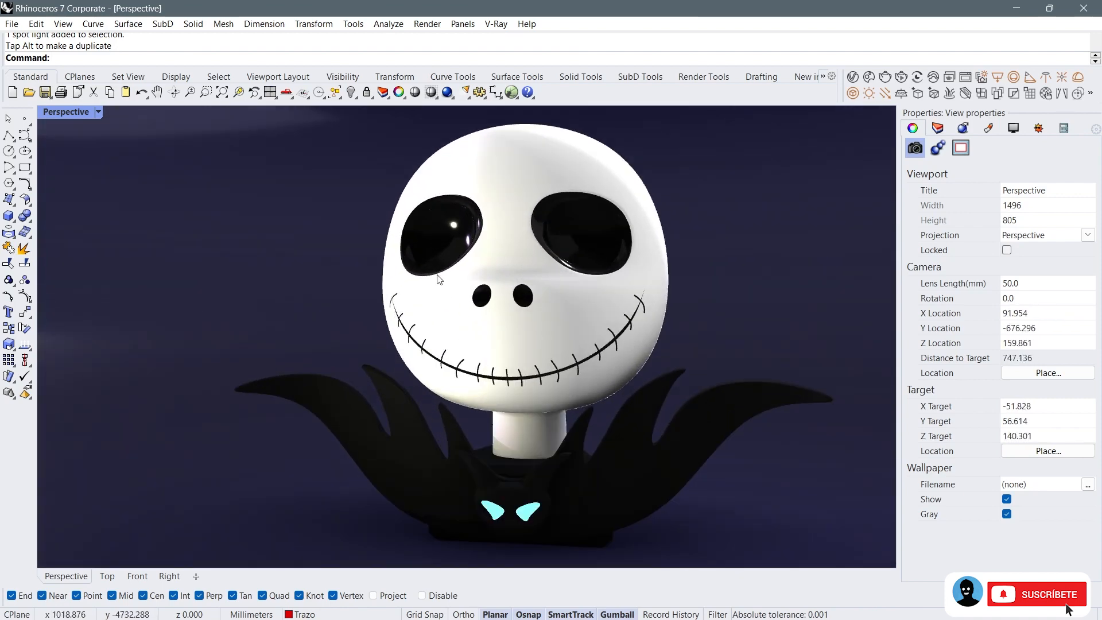
right_drag(439, 280, 441, 267)
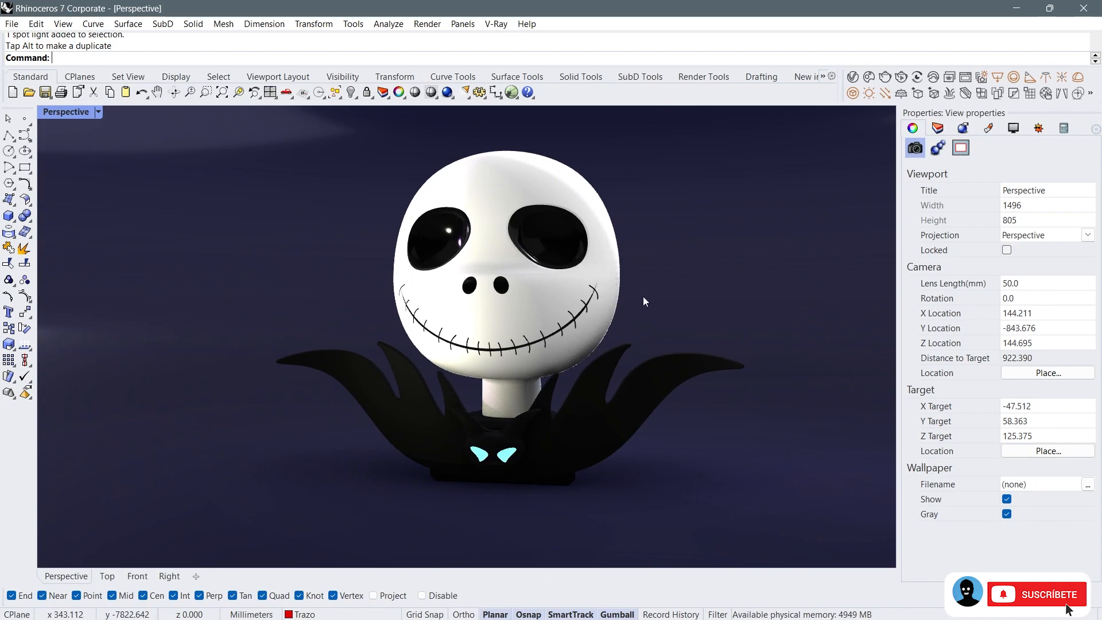
click(447, 93)
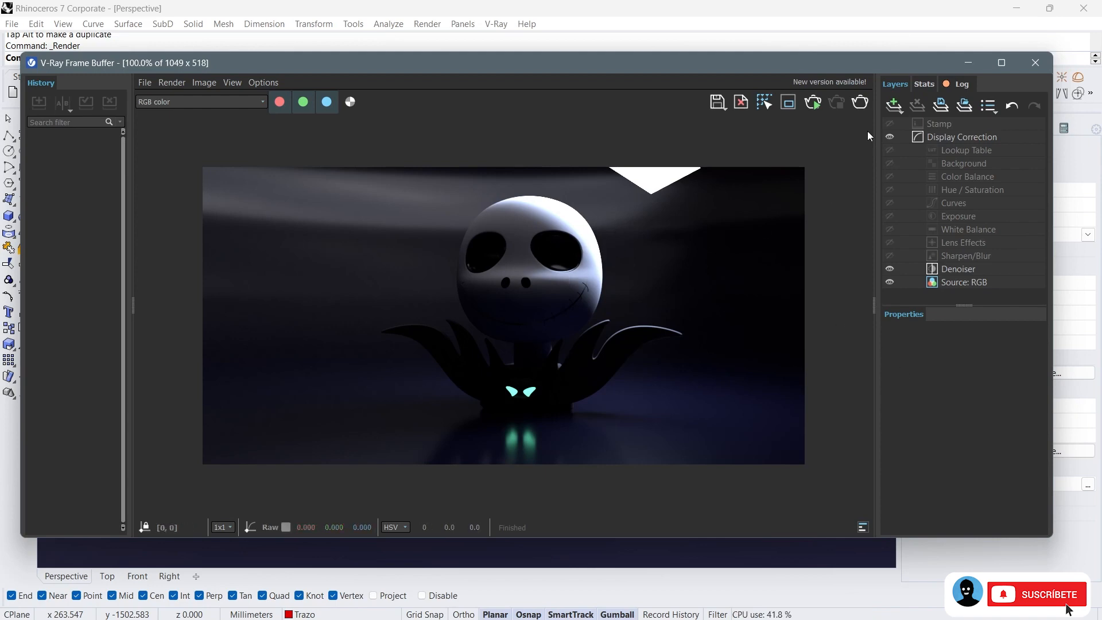
click(1032, 64)
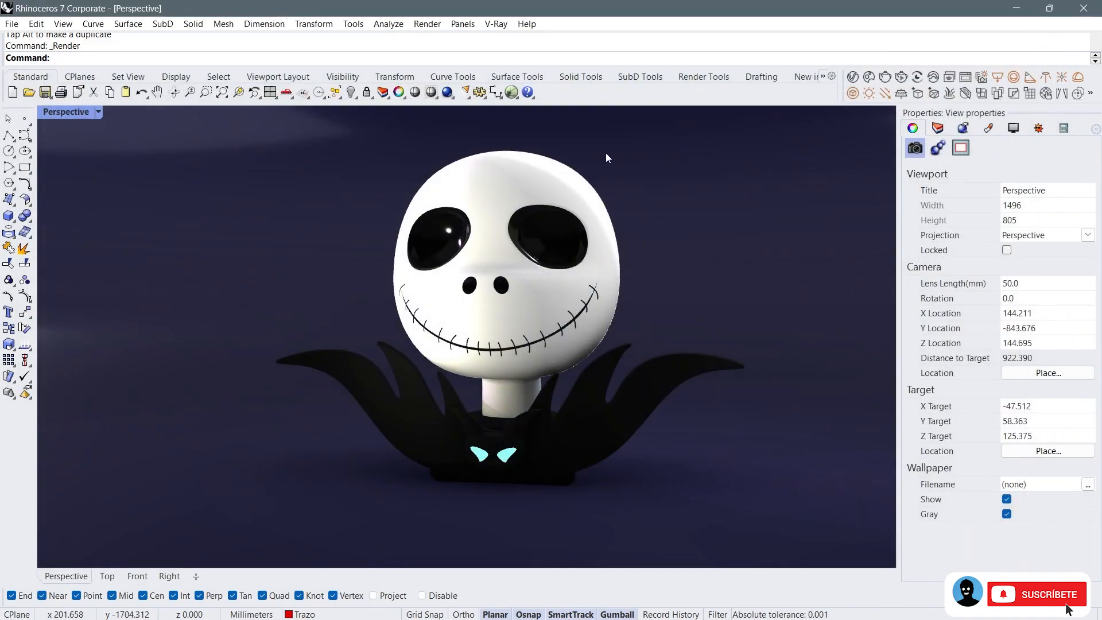
Step: Set the rectangle light's units to Radiance (W/m^2/sr) and its intensity to 40.8 in the V-Ray Asset Editor
click(270, 94)
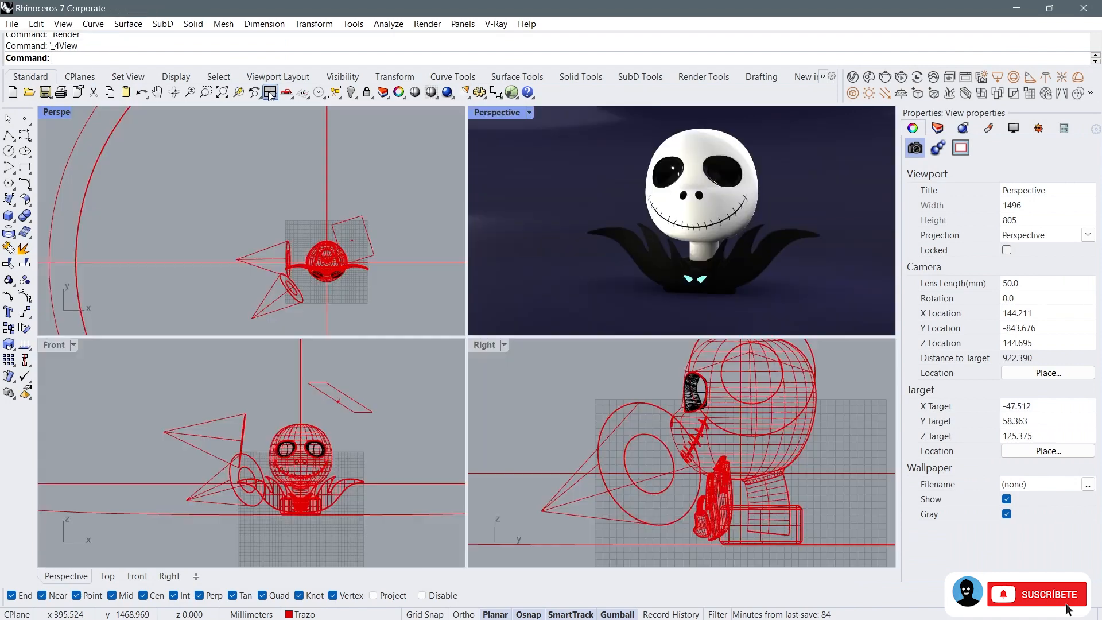
click(347, 227)
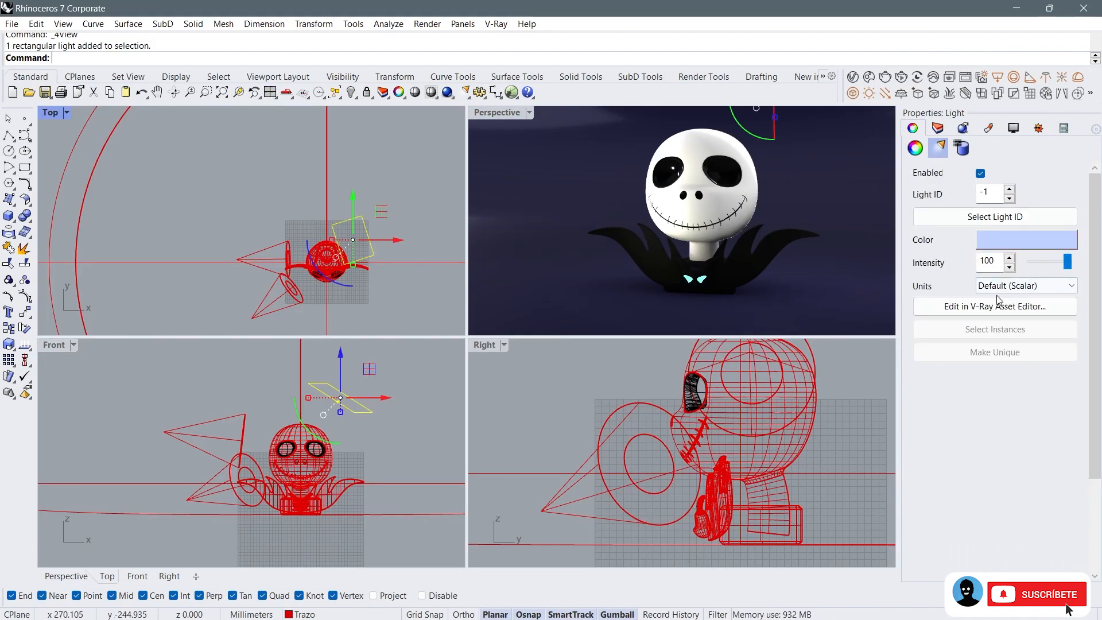
click(1010, 305)
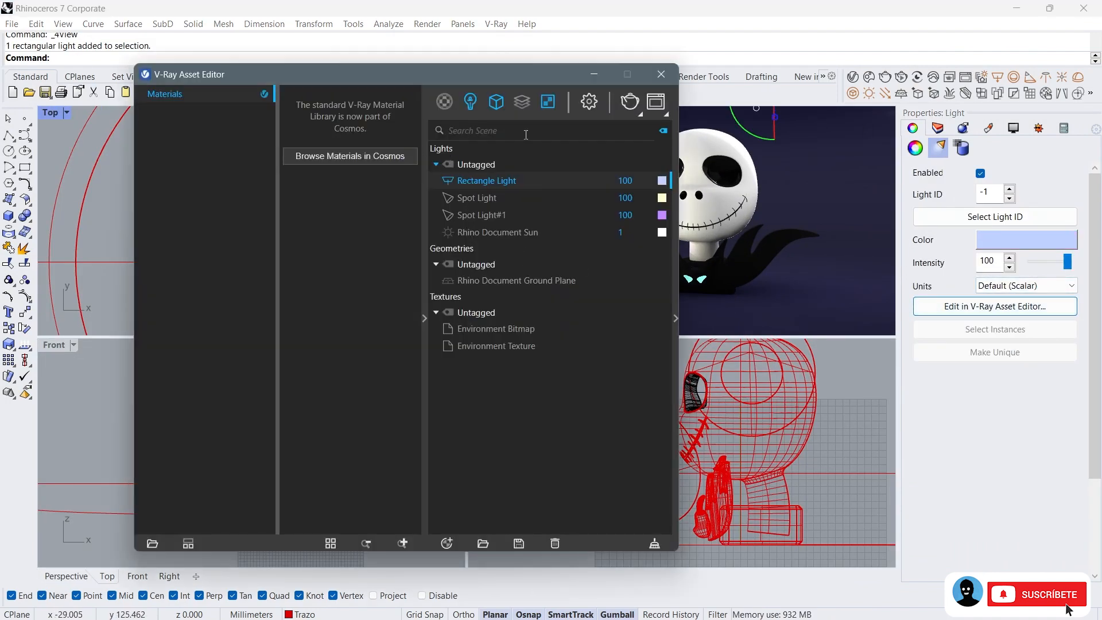
click(675, 166)
click(424, 318)
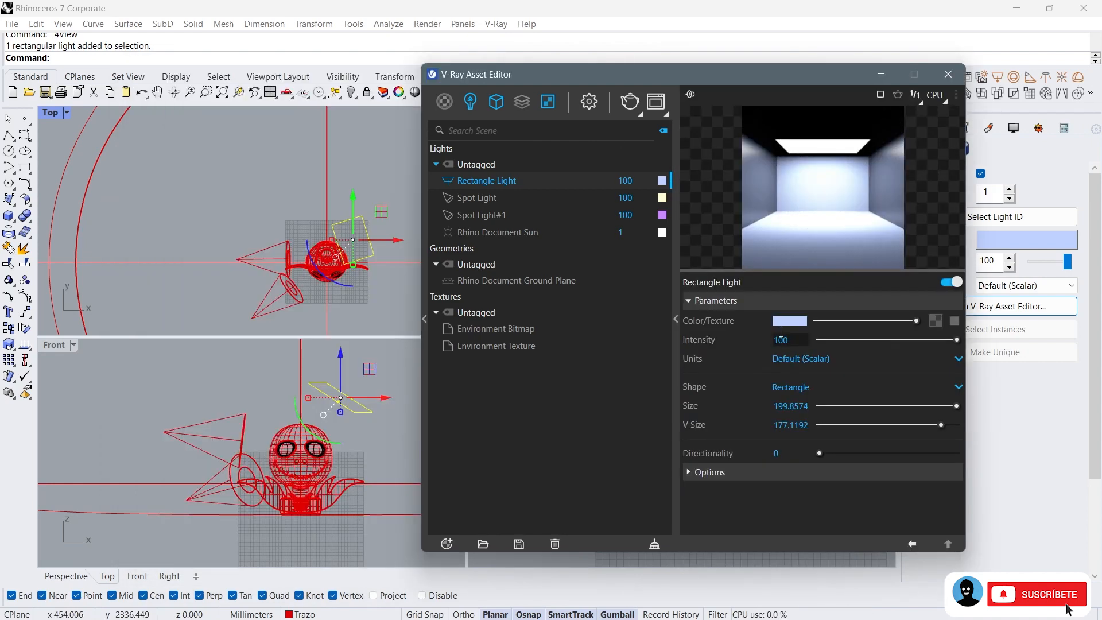
click(689, 474)
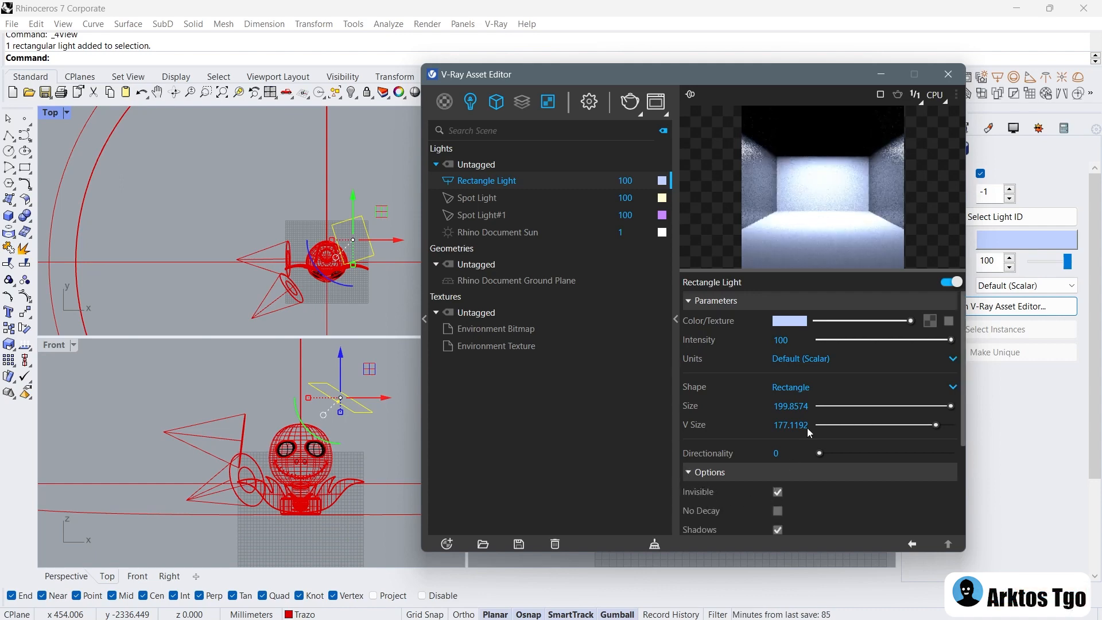
click(799, 360)
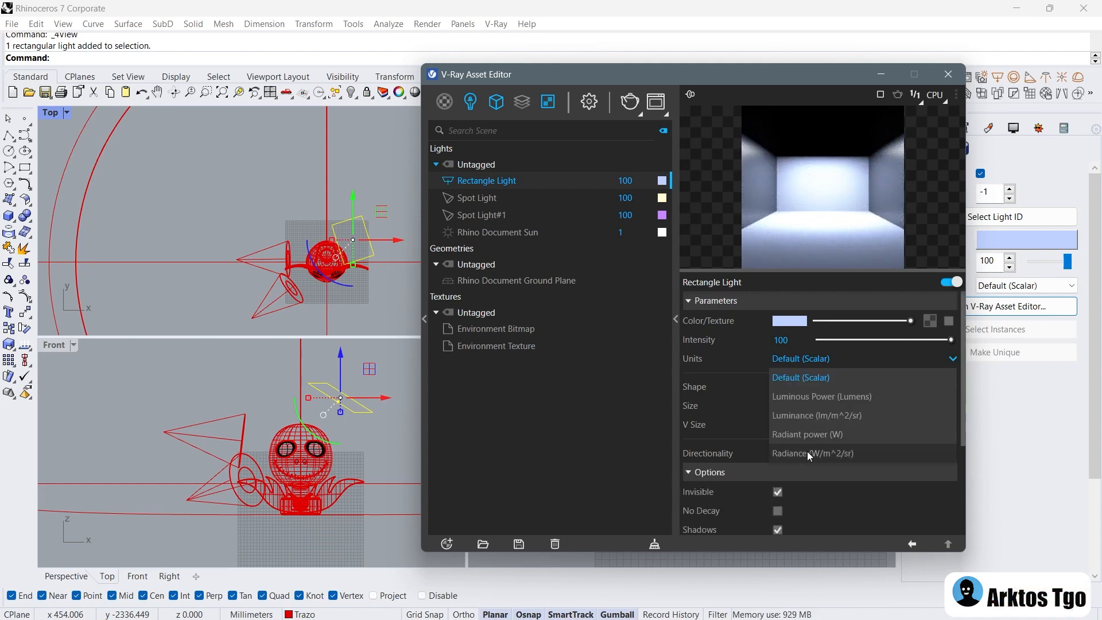
click(811, 452)
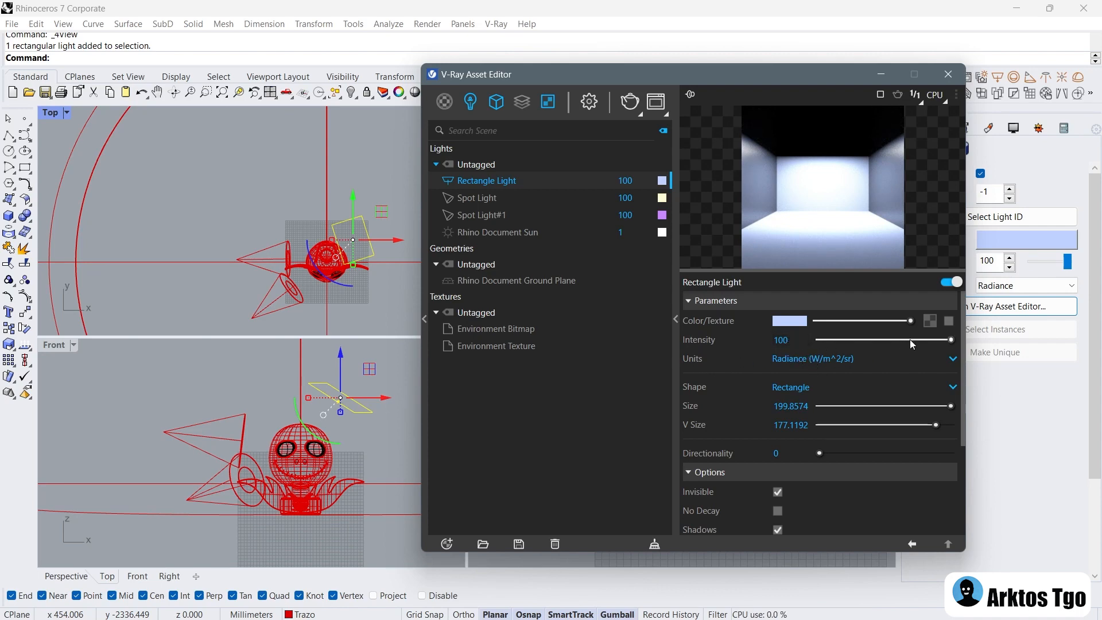
drag(912, 342, 875, 342)
drag(769, 77, 410, 59)
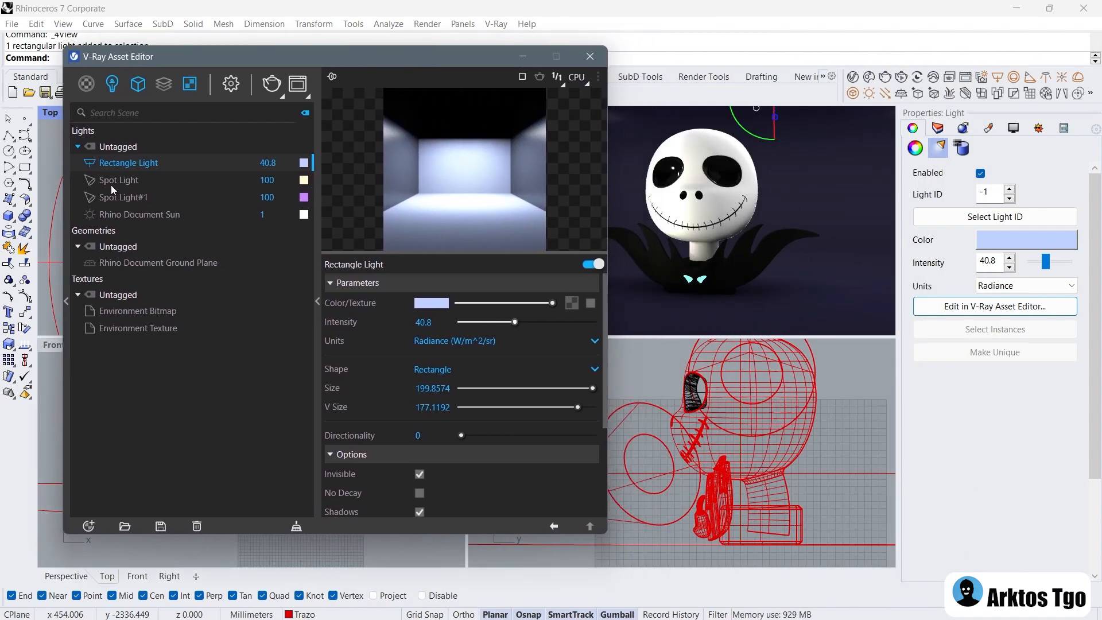
Step: Set the cream spotlight's units to Radiance (W/m^2/sr) and its intensity to 1592.9
click(112, 187)
click(429, 343)
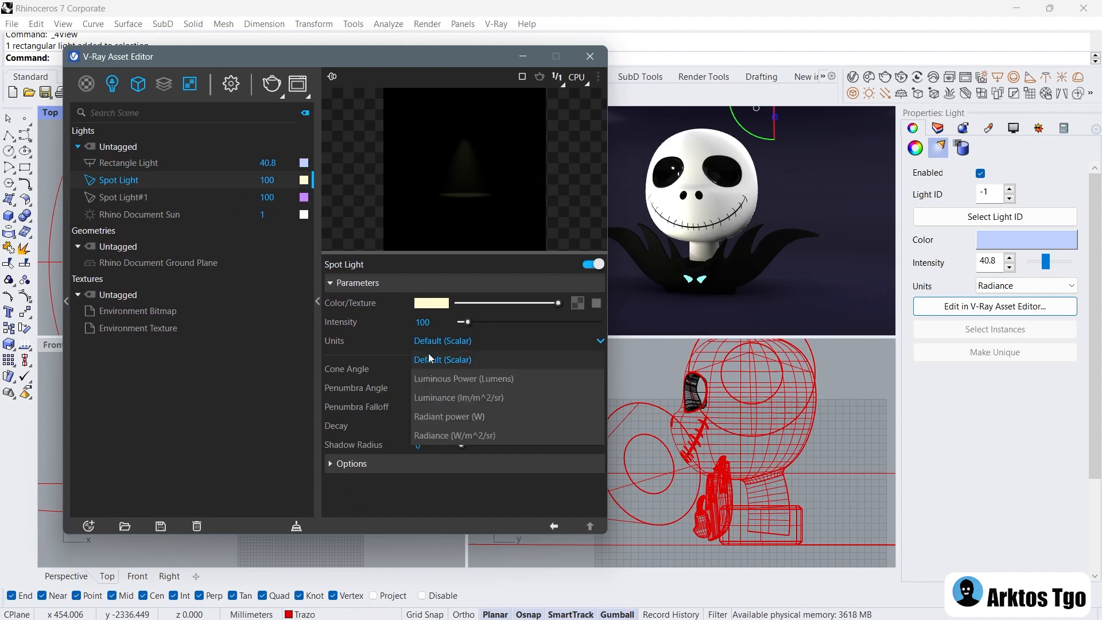
click(437, 436)
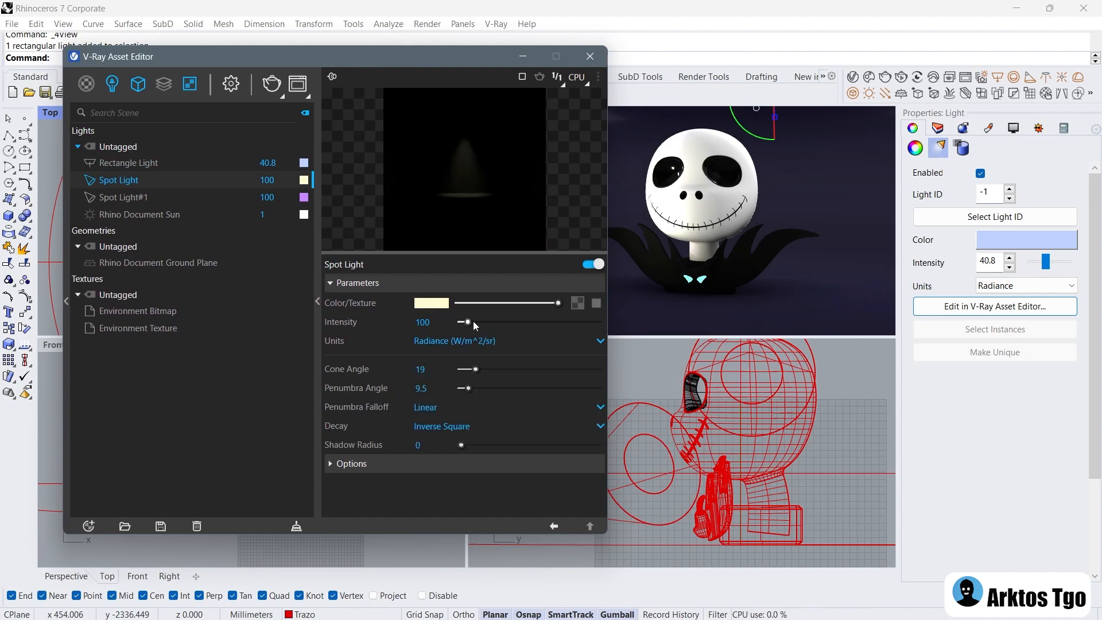
drag(468, 322, 490, 321)
click(473, 340)
click(473, 414)
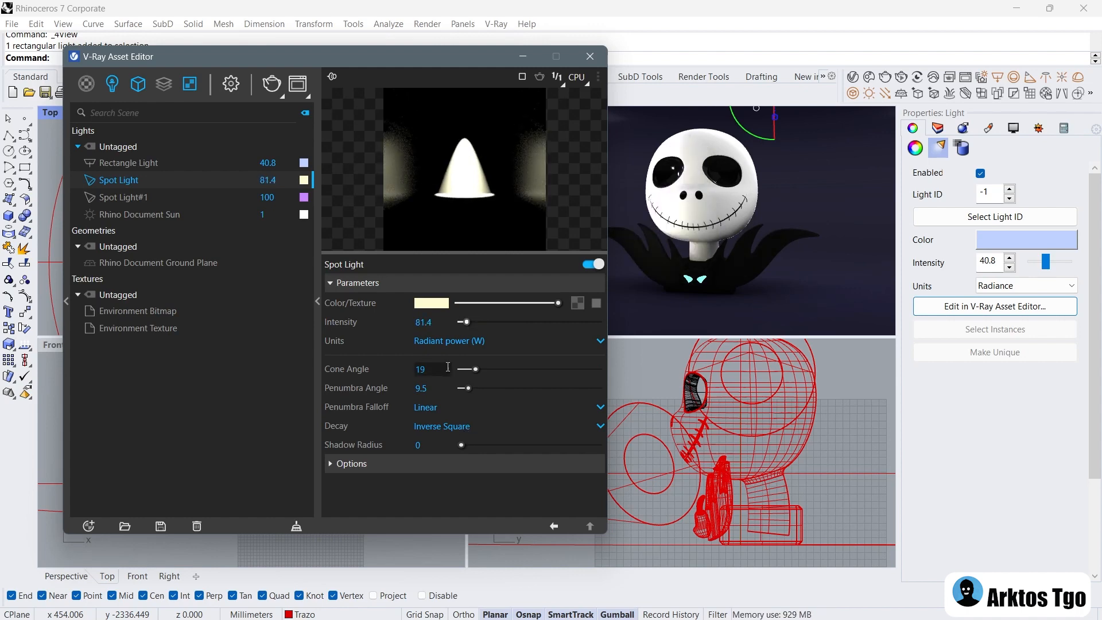
click(451, 340)
click(451, 435)
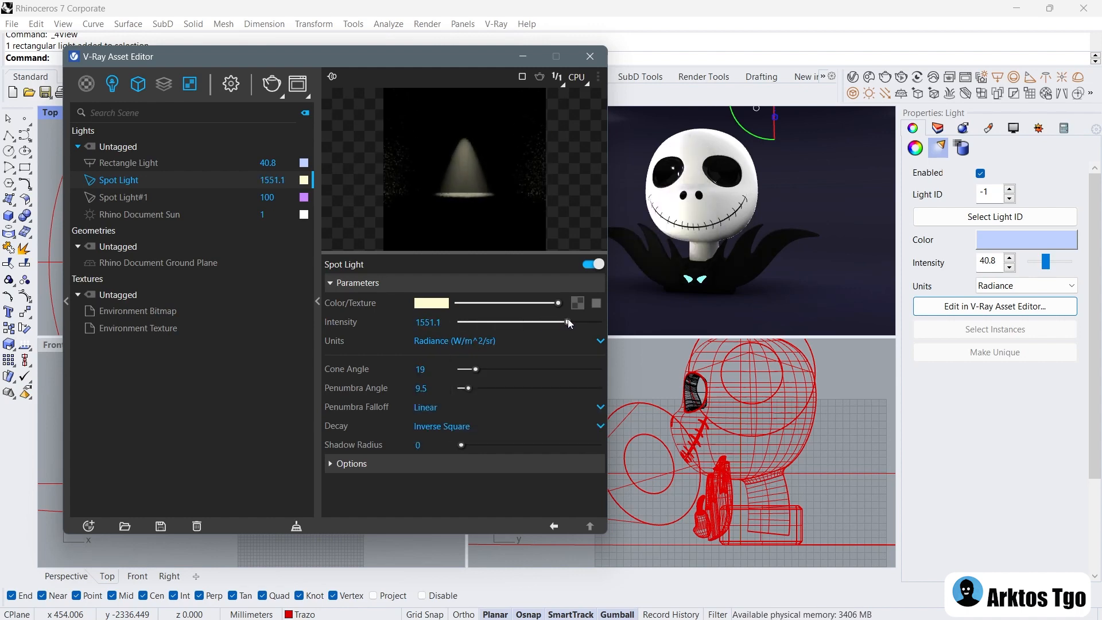
drag(567, 321, 570, 322)
Step: Switch the purple spotlight's units to Radiance (W/m^2/sr), raise its intensity well above 100, and close the Asset Editor
click(200, 198)
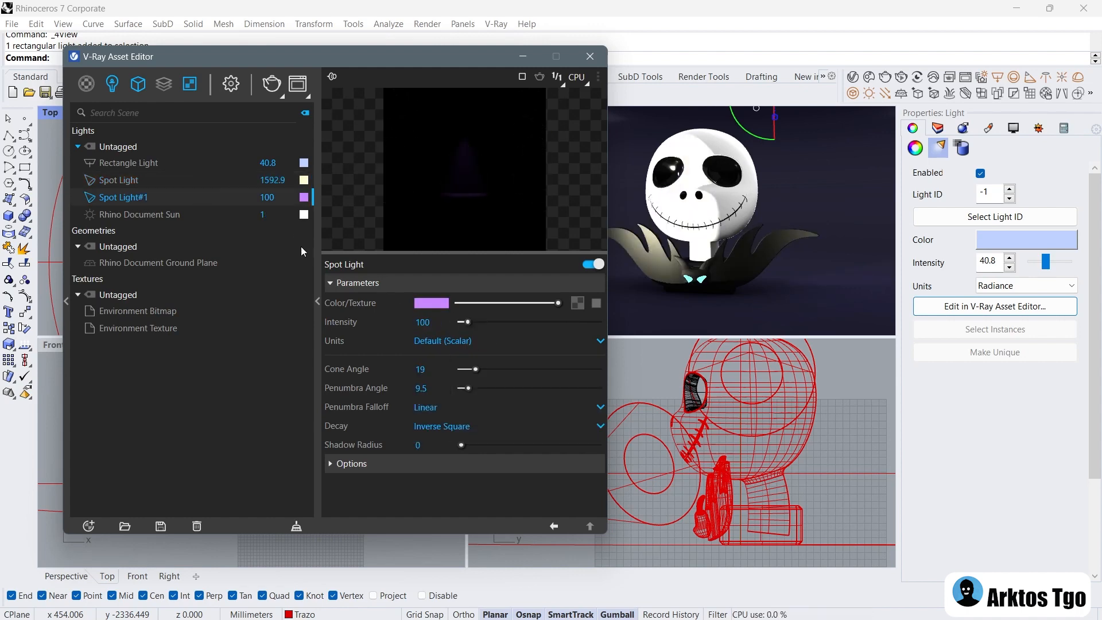
click(441, 340)
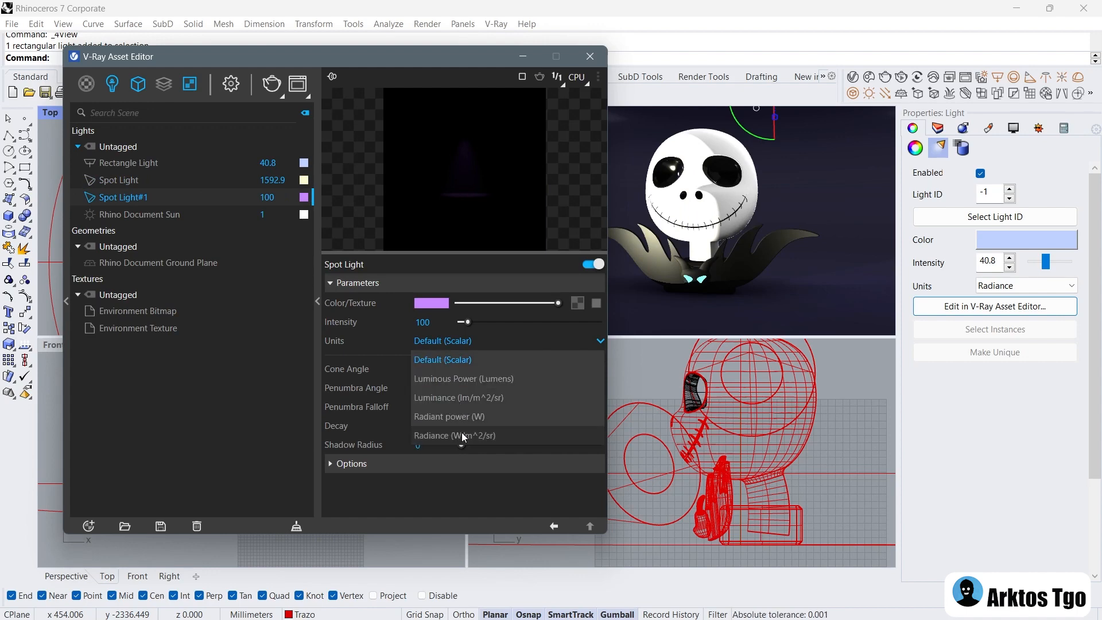
click(463, 435)
drag(468, 322, 547, 322)
click(590, 55)
Step: Lower the cream spotlight's intensity to about 700 and run a V-Ray production render of the Perspective view
click(294, 295)
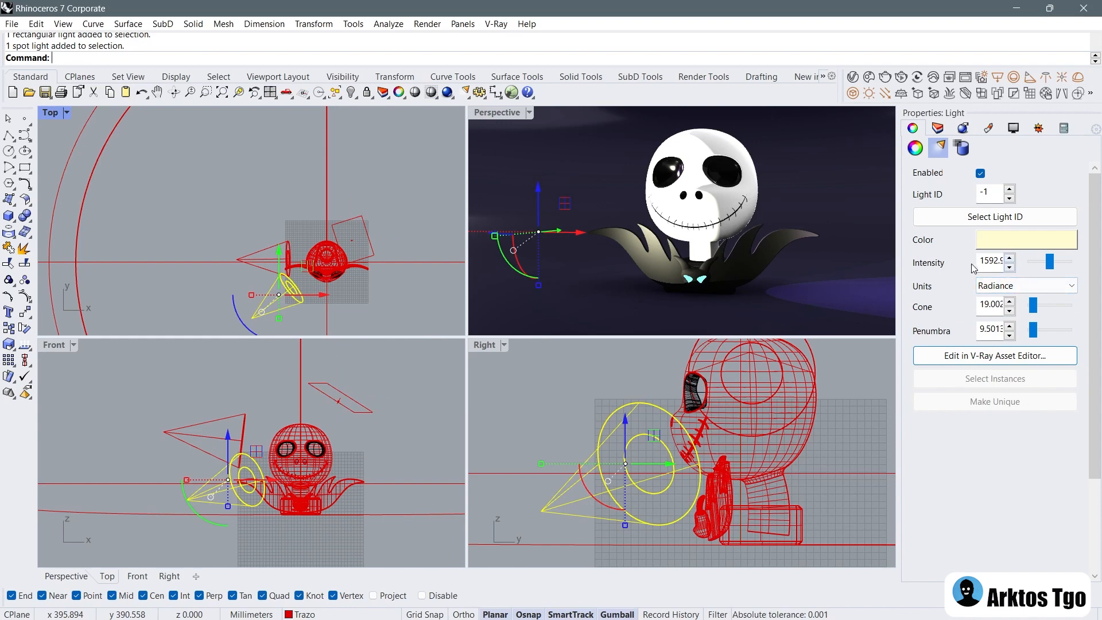
click(483, 113)
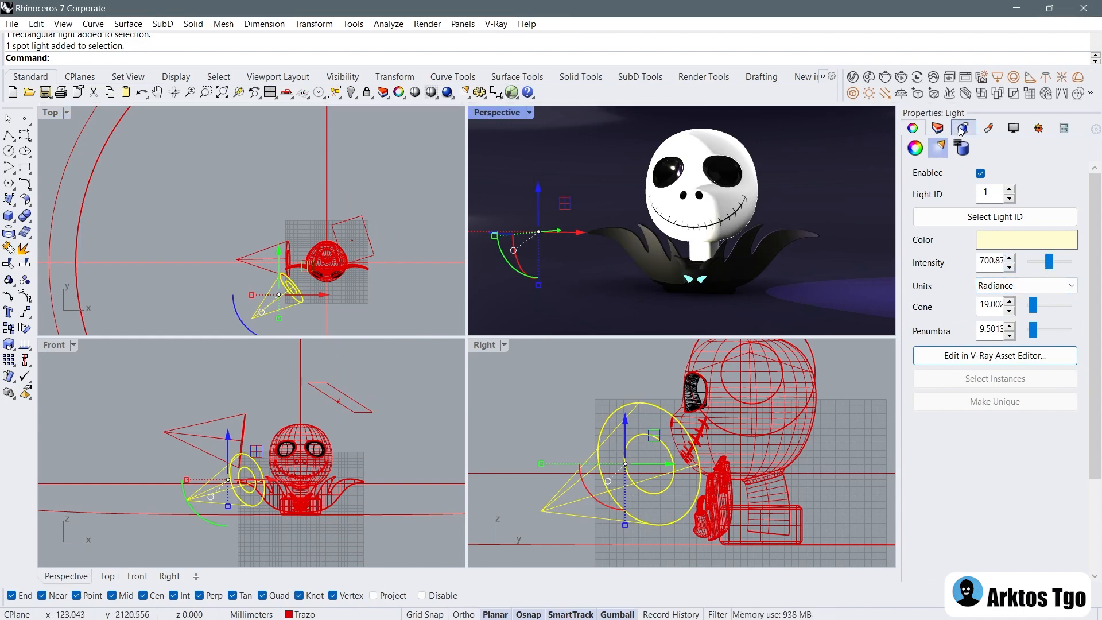
click(1027, 191)
click(976, 221)
click(852, 76)
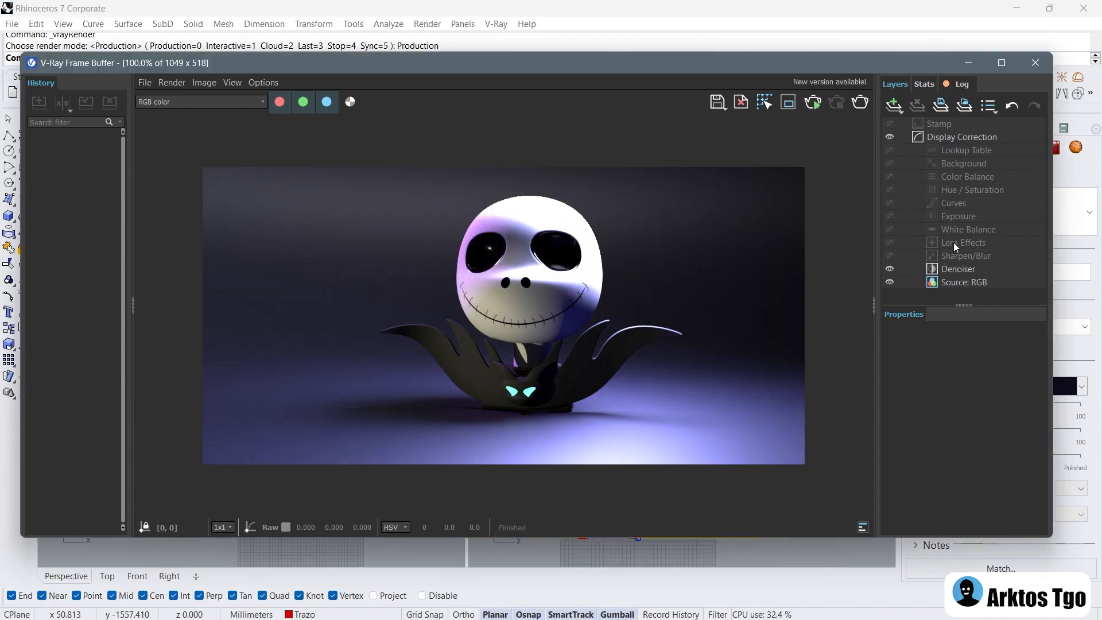
Step: Enable the Lens Effects and Exposure corrections on the render, reduce the highlight burn, and try the Curves correction
click(956, 243)
drag(965, 360, 938, 359)
click(958, 216)
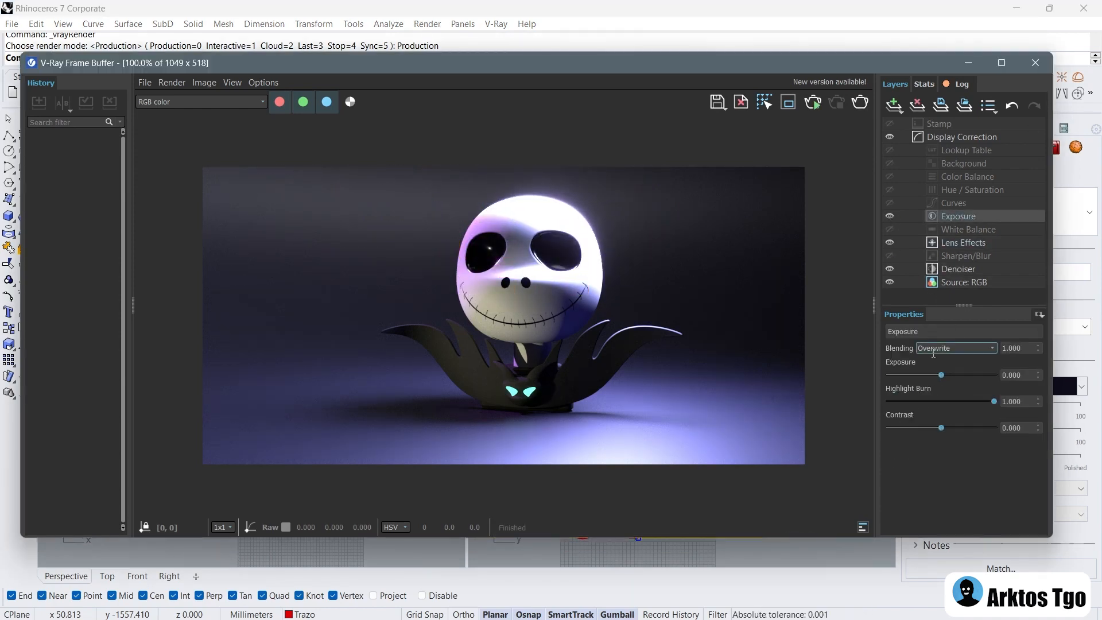
drag(947, 402, 957, 401)
click(953, 202)
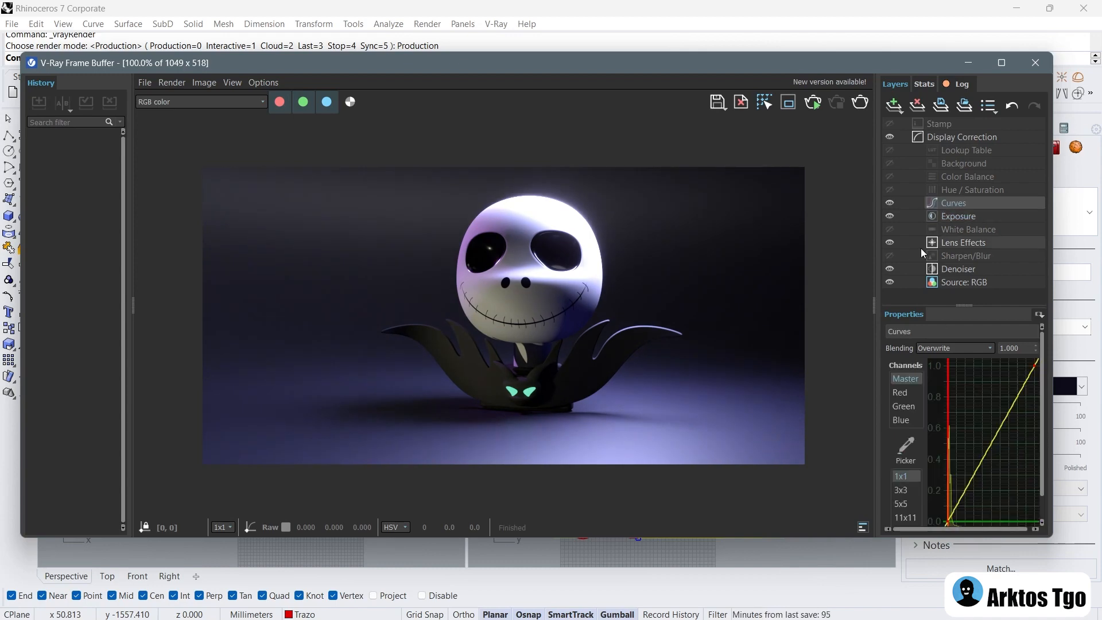
Step: Enable the White Balance correction with a pale green colour tint and a temperature of about 7261
click(969, 229)
click(1031, 418)
mouse_move(706, 172)
mouse_down()
mouse_move(694, 153)
mouse_move(691, 238)
mouse_move(695, 164)
mouse_up()
click(951, 403)
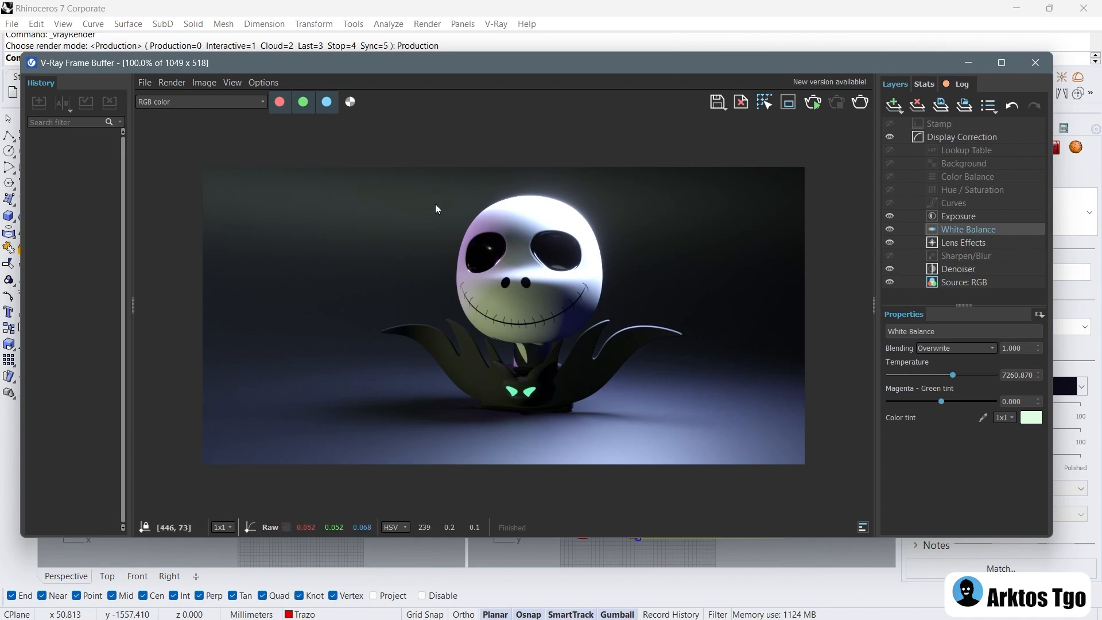
Step: Save the corrected render as a PNG image in a folder on the desktop
click(716, 103)
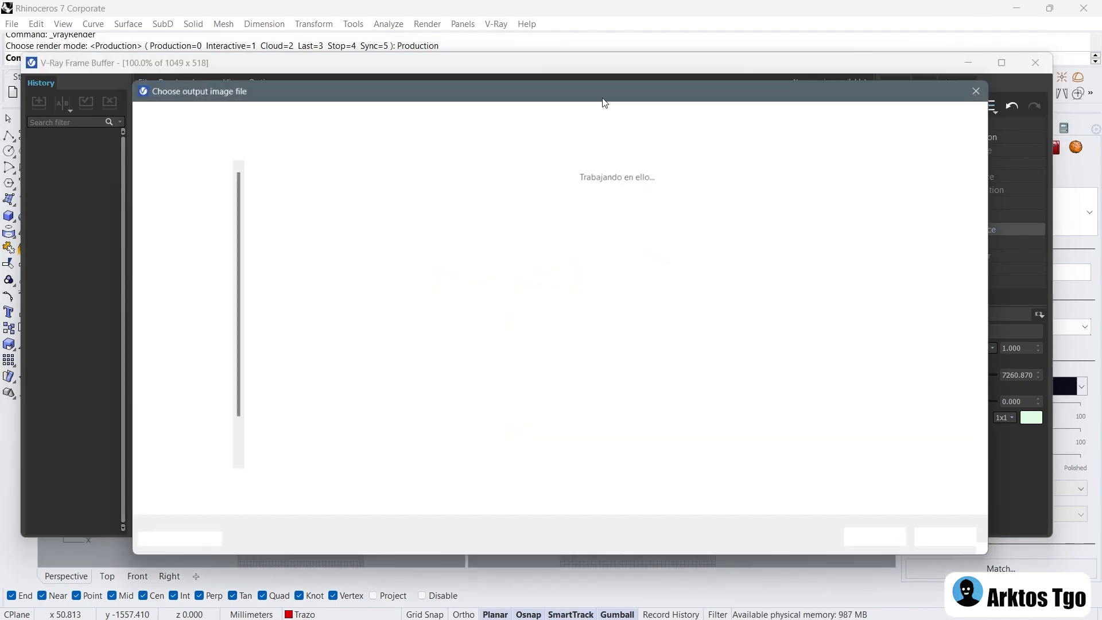
scroll(198, 230, up, 3)
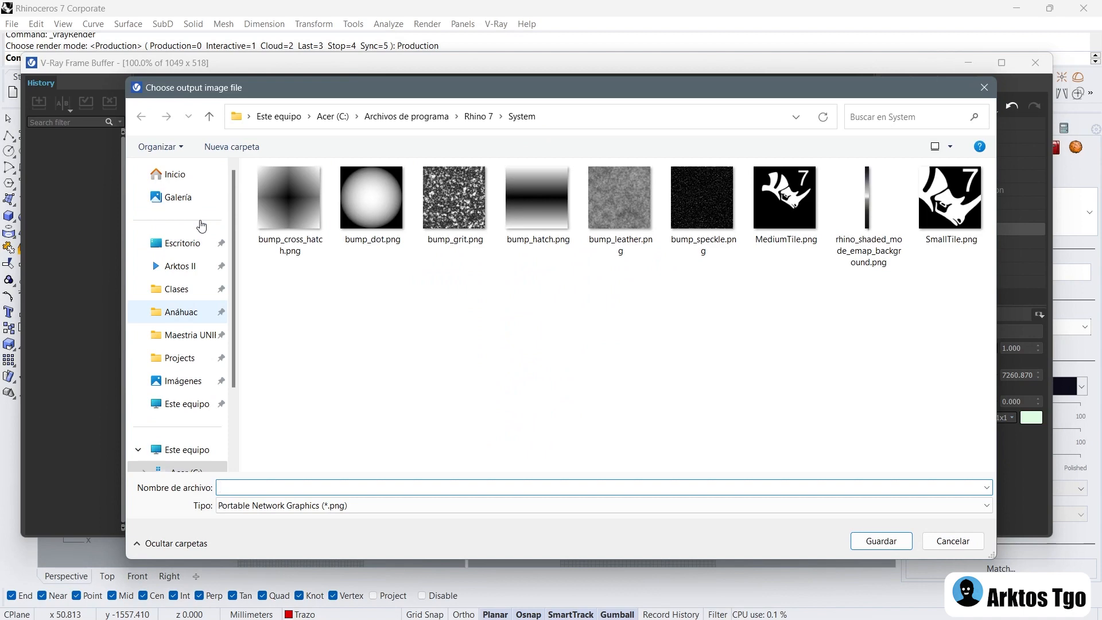
click(182, 243)
double_click(289, 198)
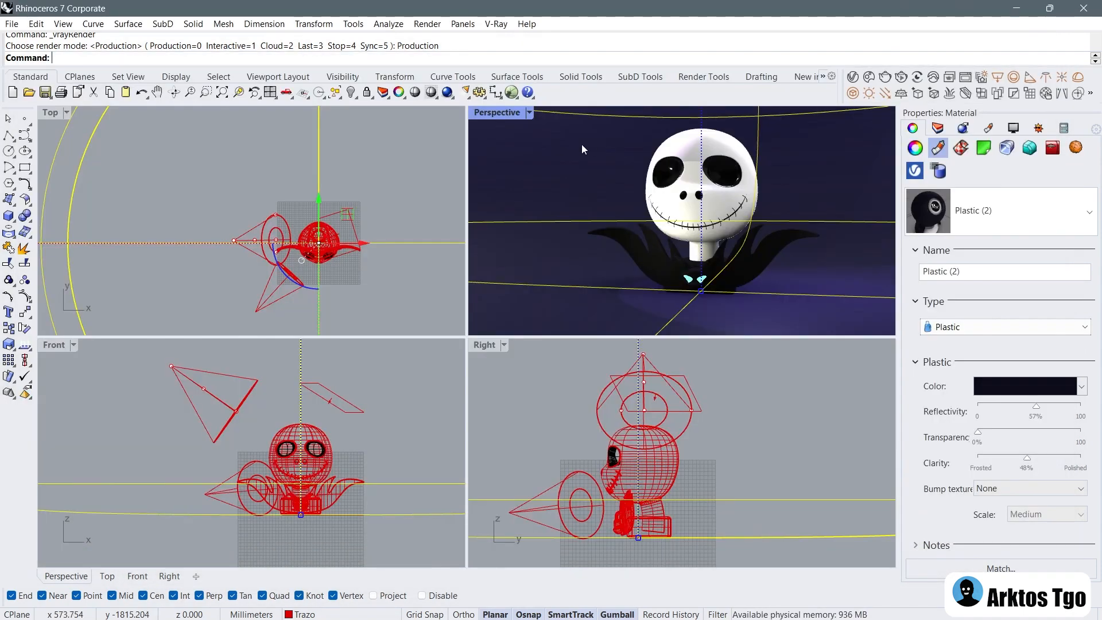
Step: Lock the selected backdrop and inspect the bust from several angles in the maximized Perspective view
click(368, 92)
double_click(497, 112)
right_drag(488, 264, 566, 295)
scroll(489, 235, up, 4)
right_drag(481, 311, 538, 224)
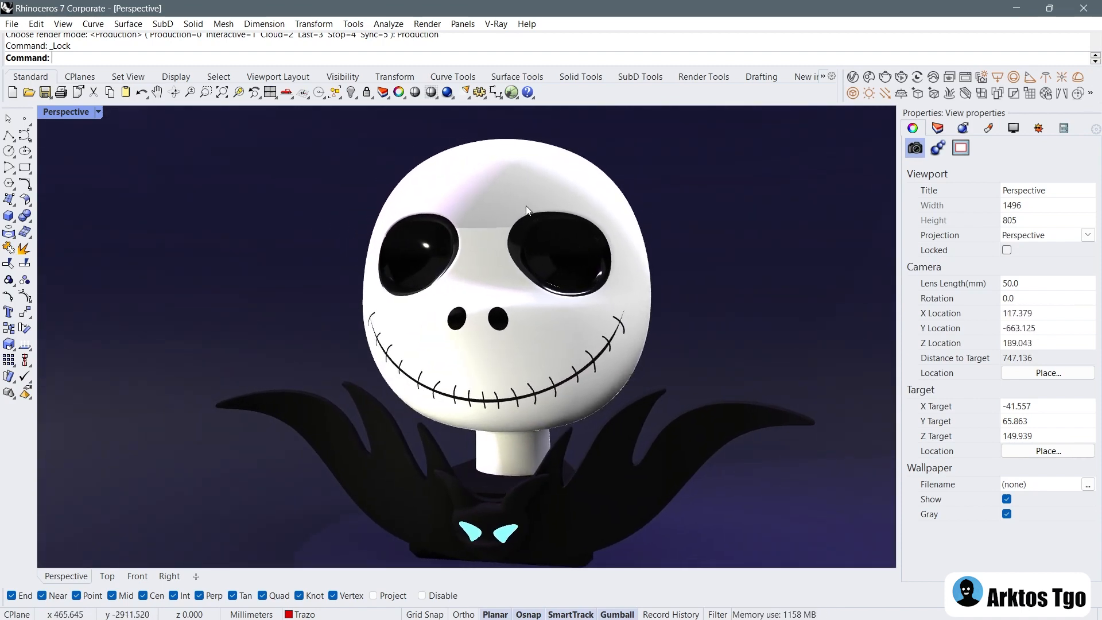
right_drag(546, 314, 521, 306)
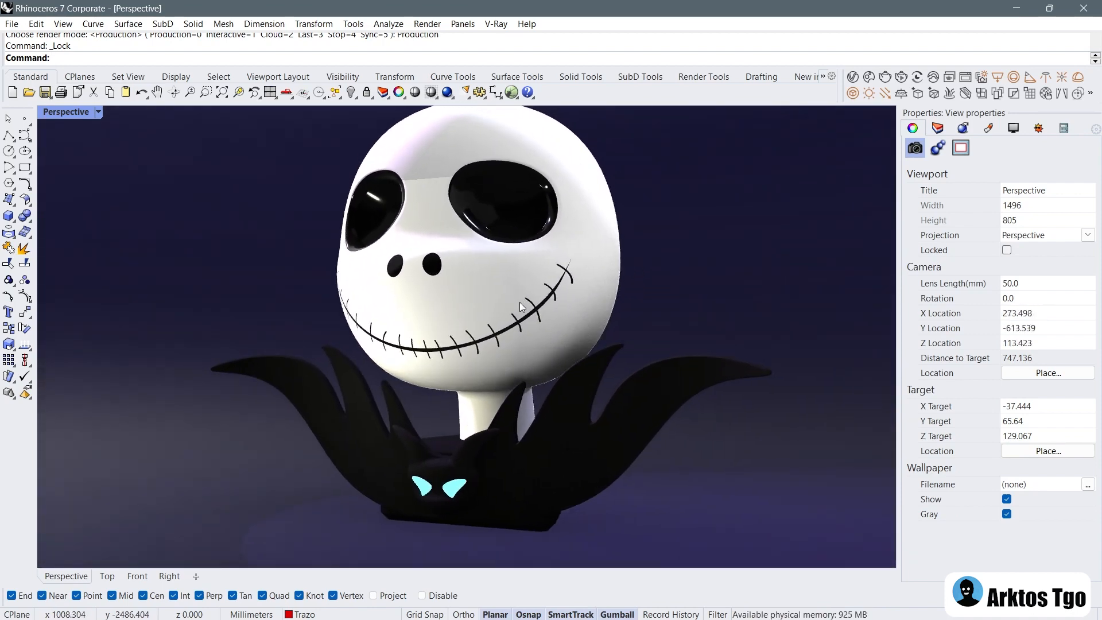
right_drag(697, 314, 583, 269)
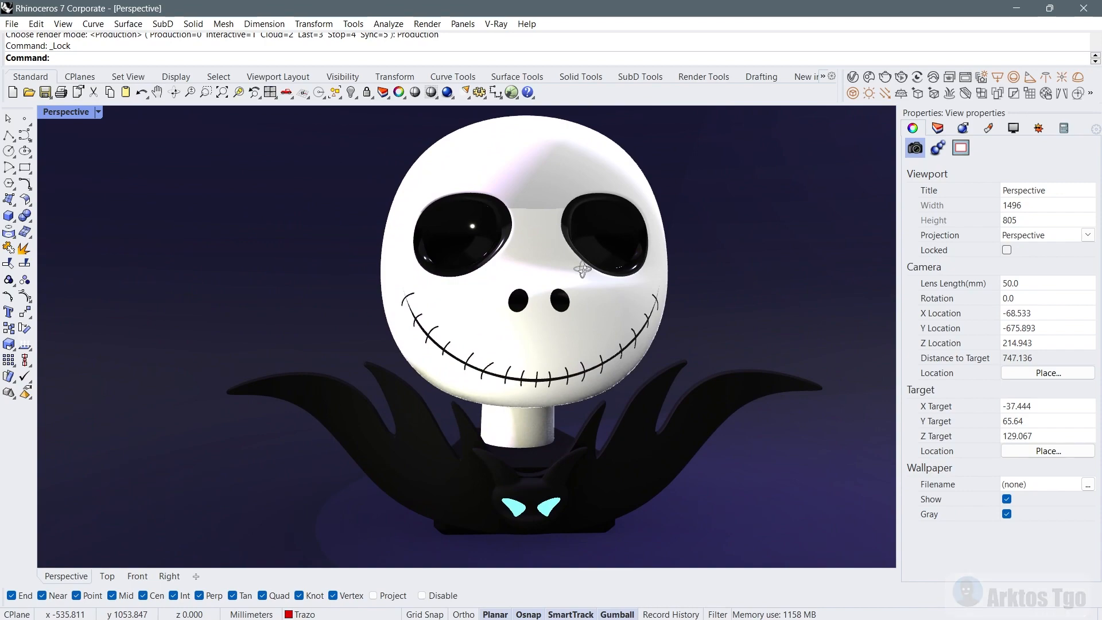